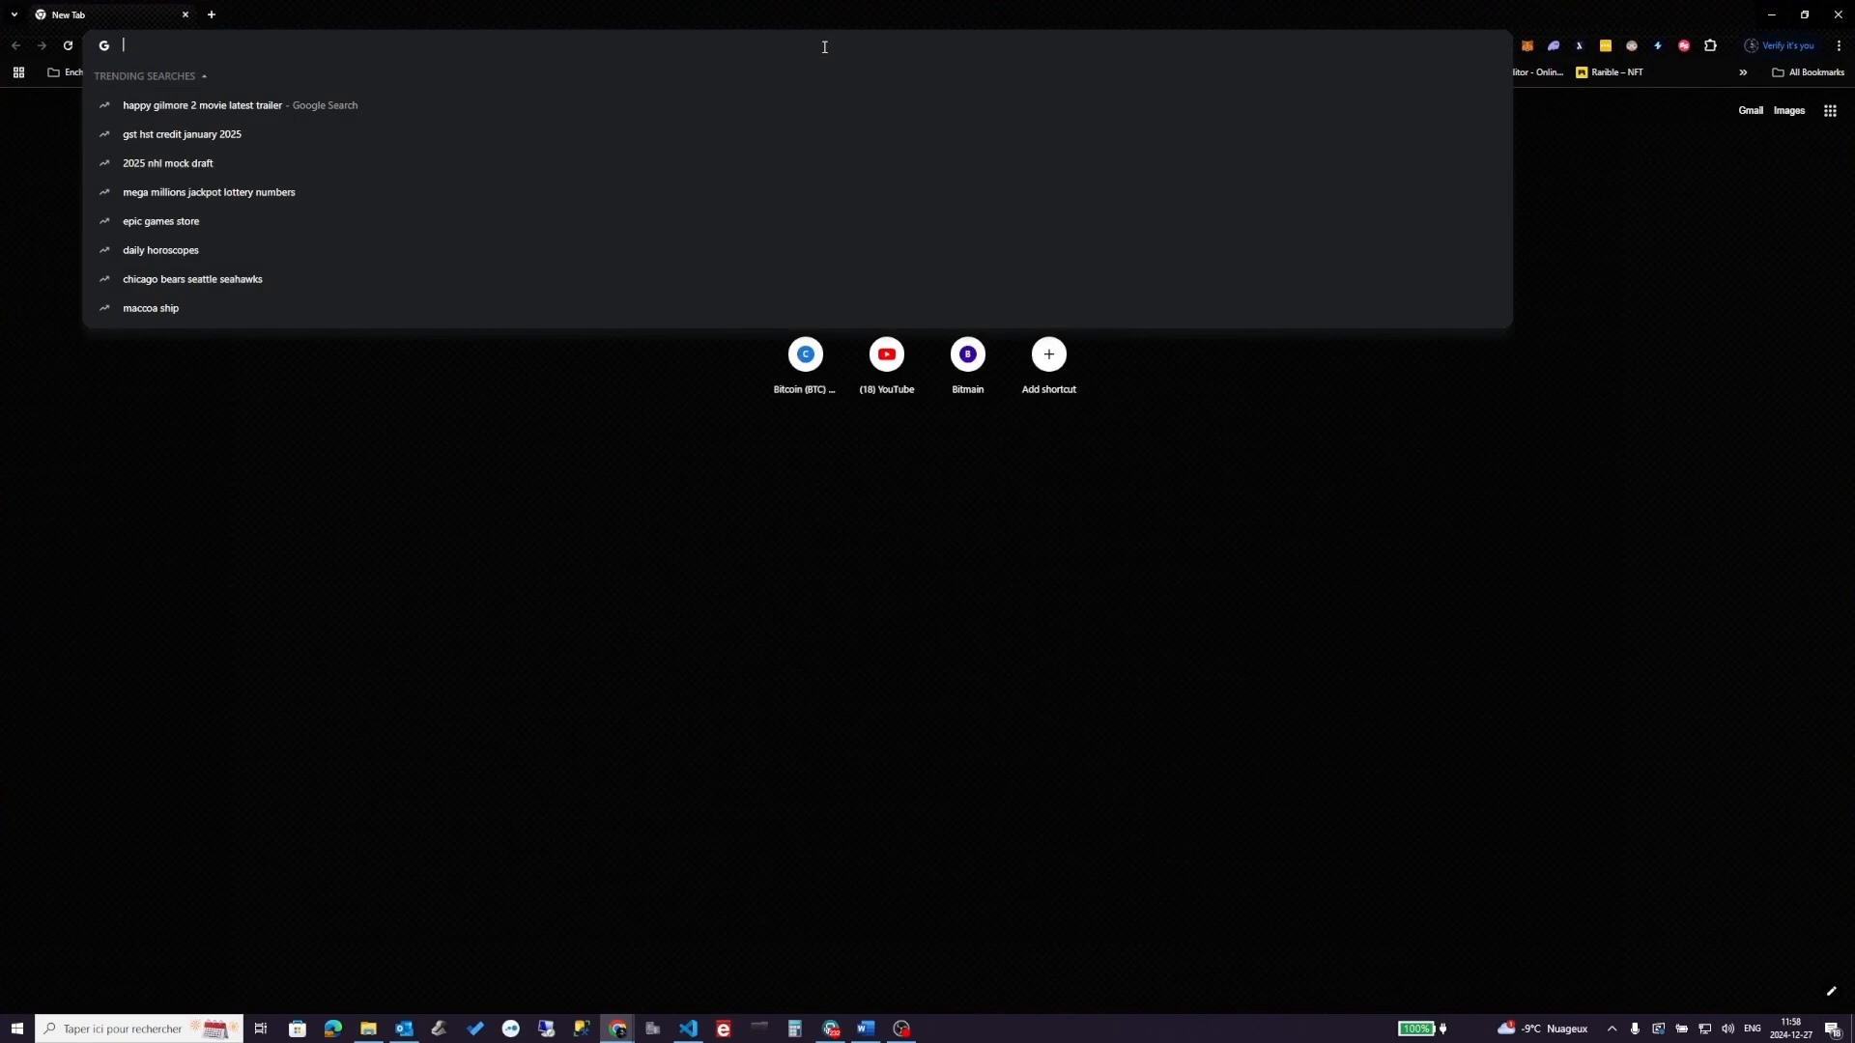
- Load studio.liftdata.ai/ in Chrome's address bar
type("studio.liftdata.ai/models")
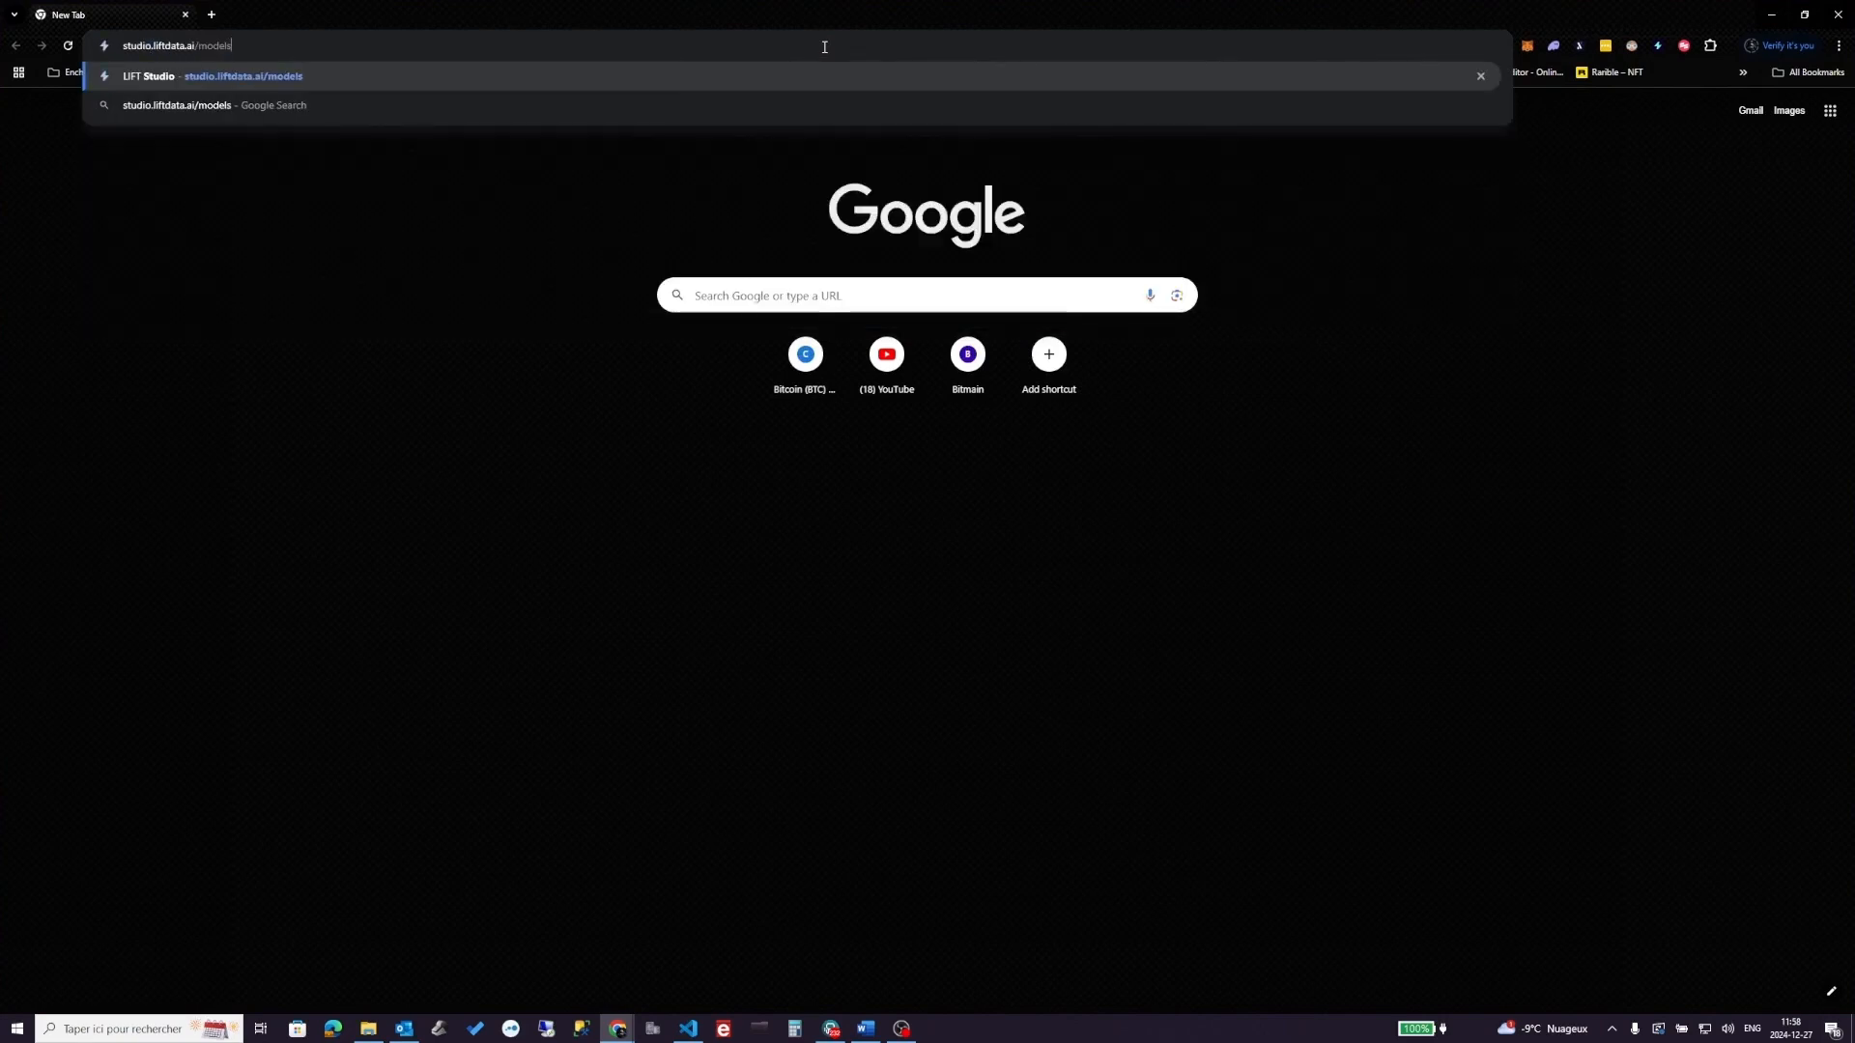
key("BackSpace")
key("BackSpace")
key("BackSpace")
key("BackSpace")
key("BackSpace")
key("BackSpace")
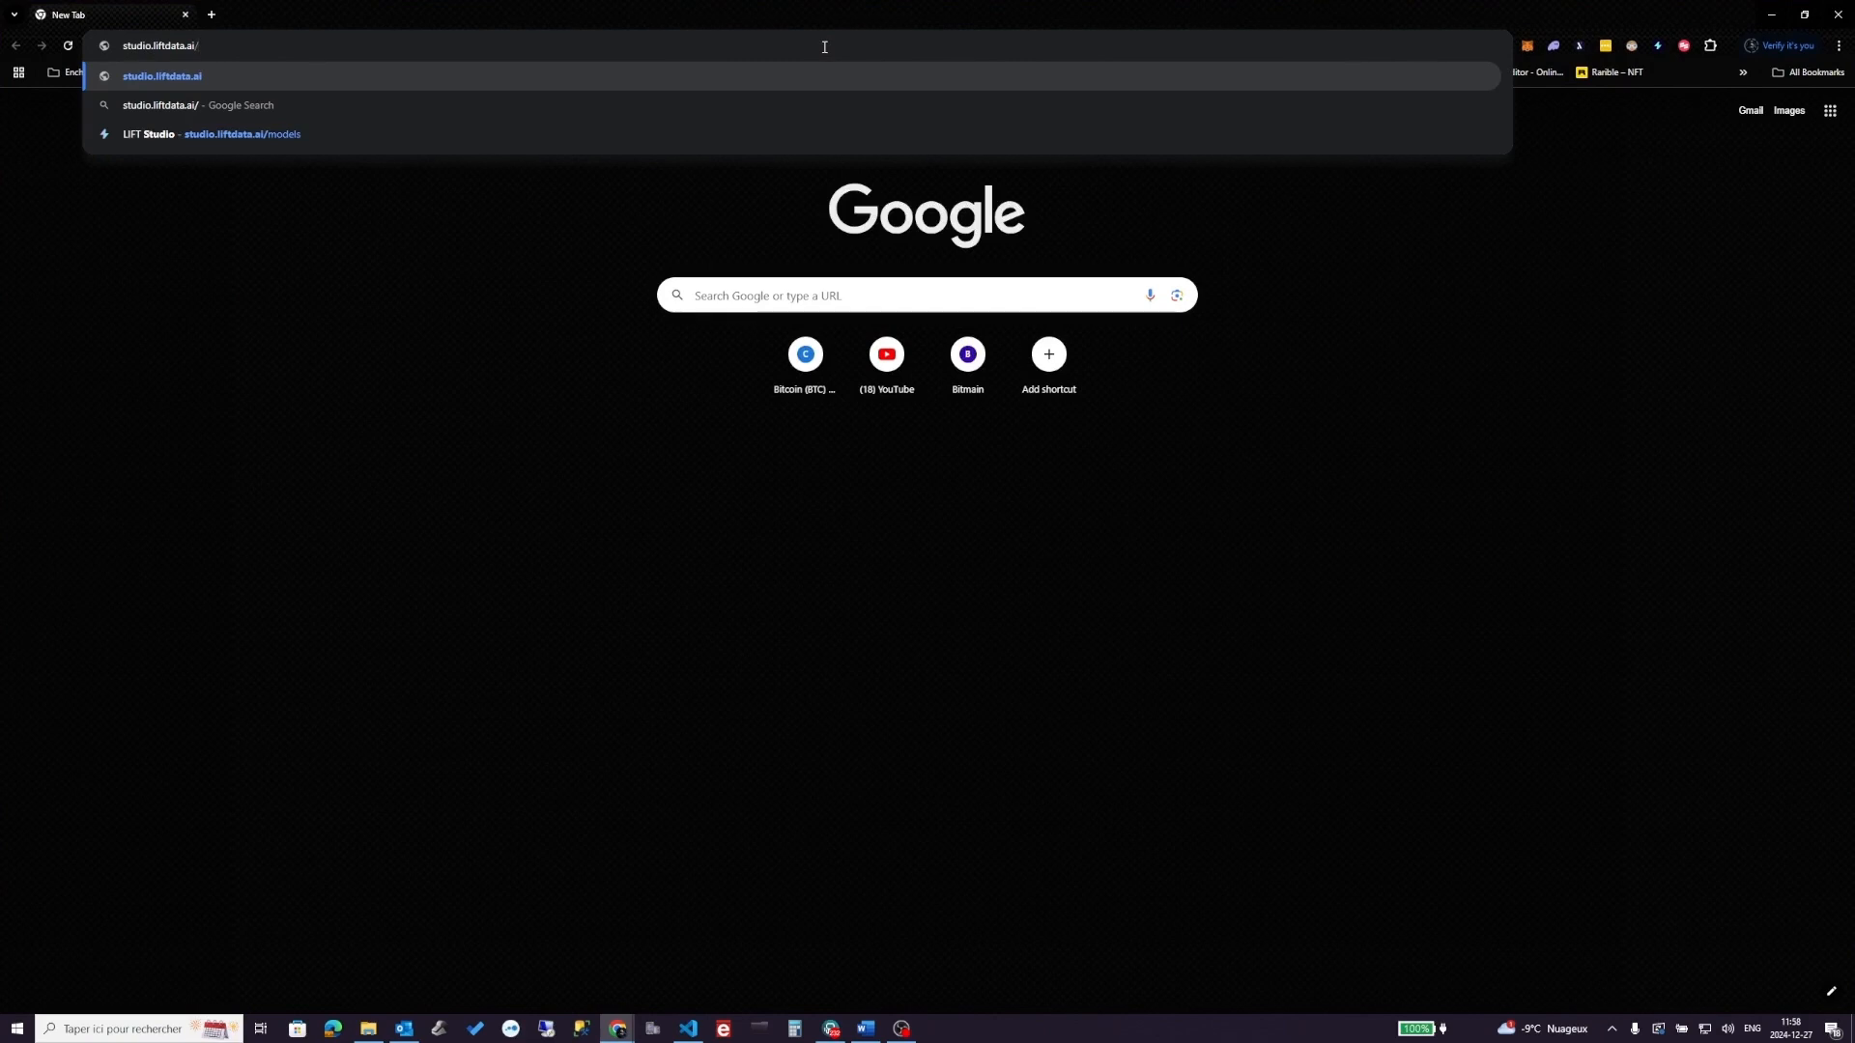
key("Return")
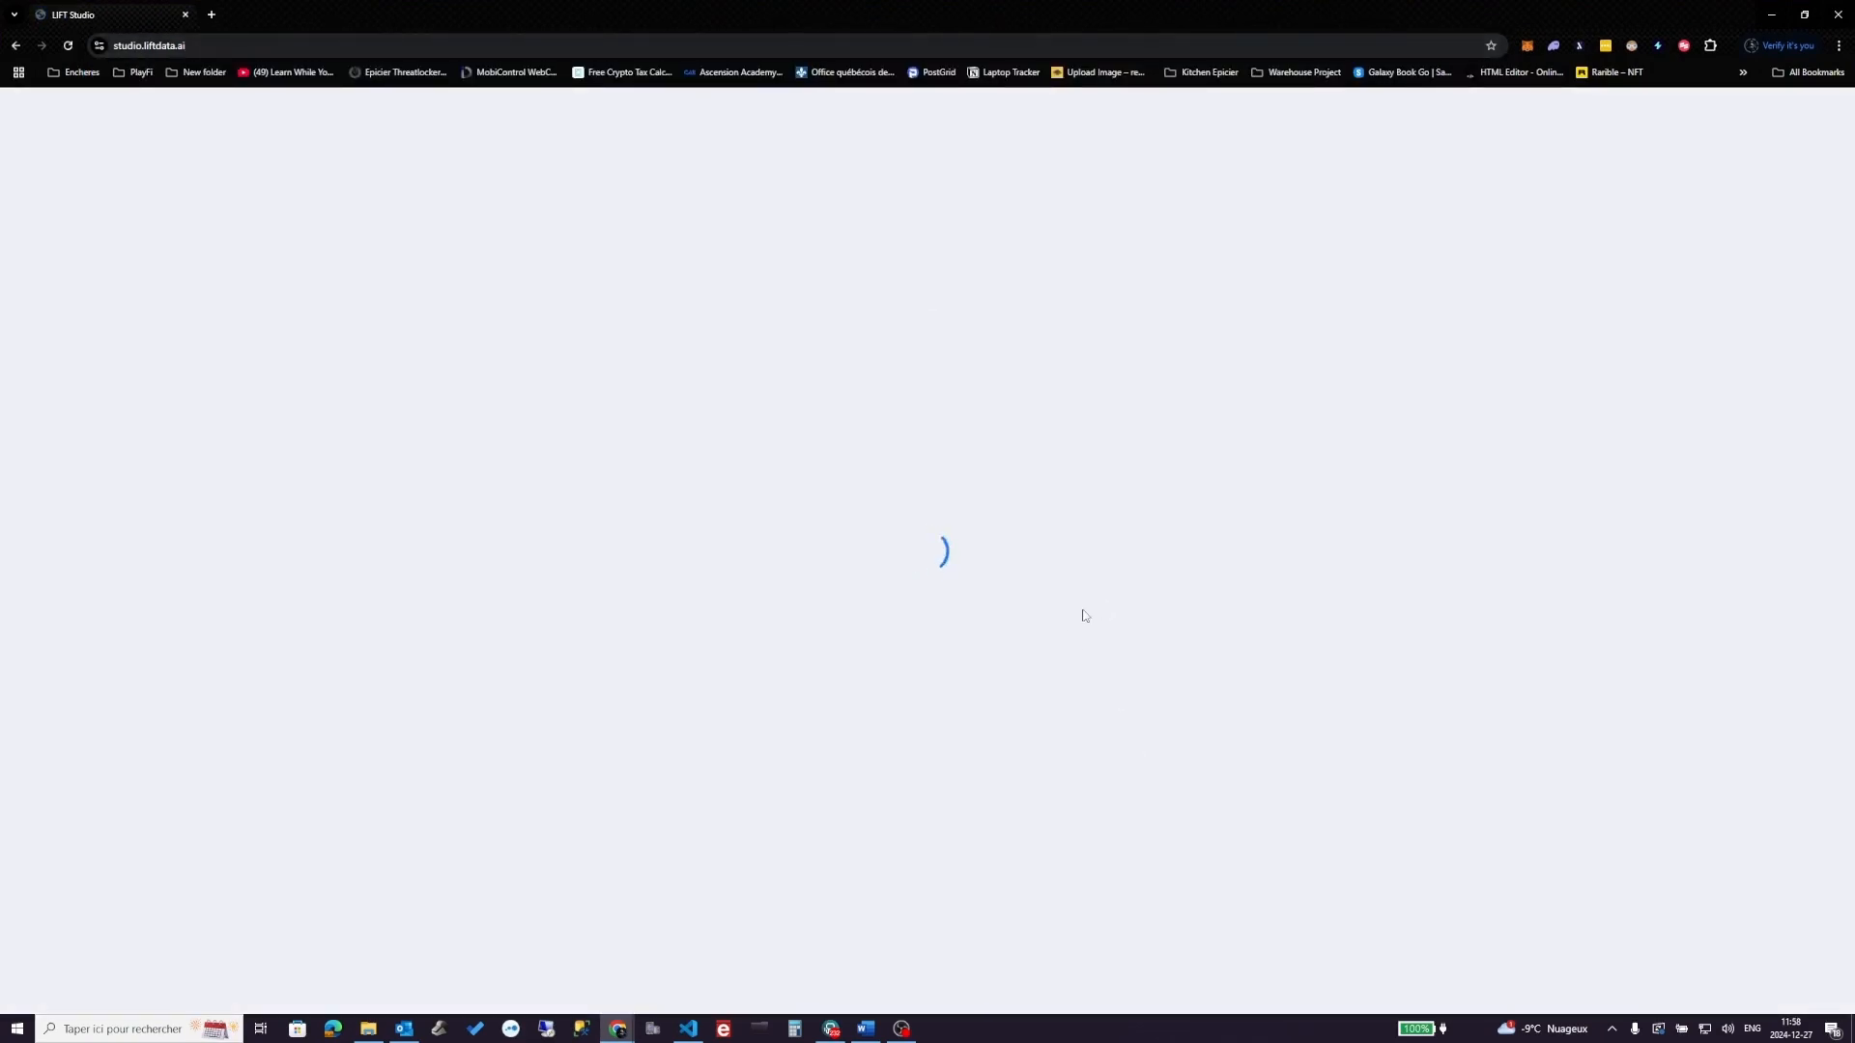
- Connect the wallet, sign the MetaMask verification message, and dismiss the welcome hint
left_click(943, 597)
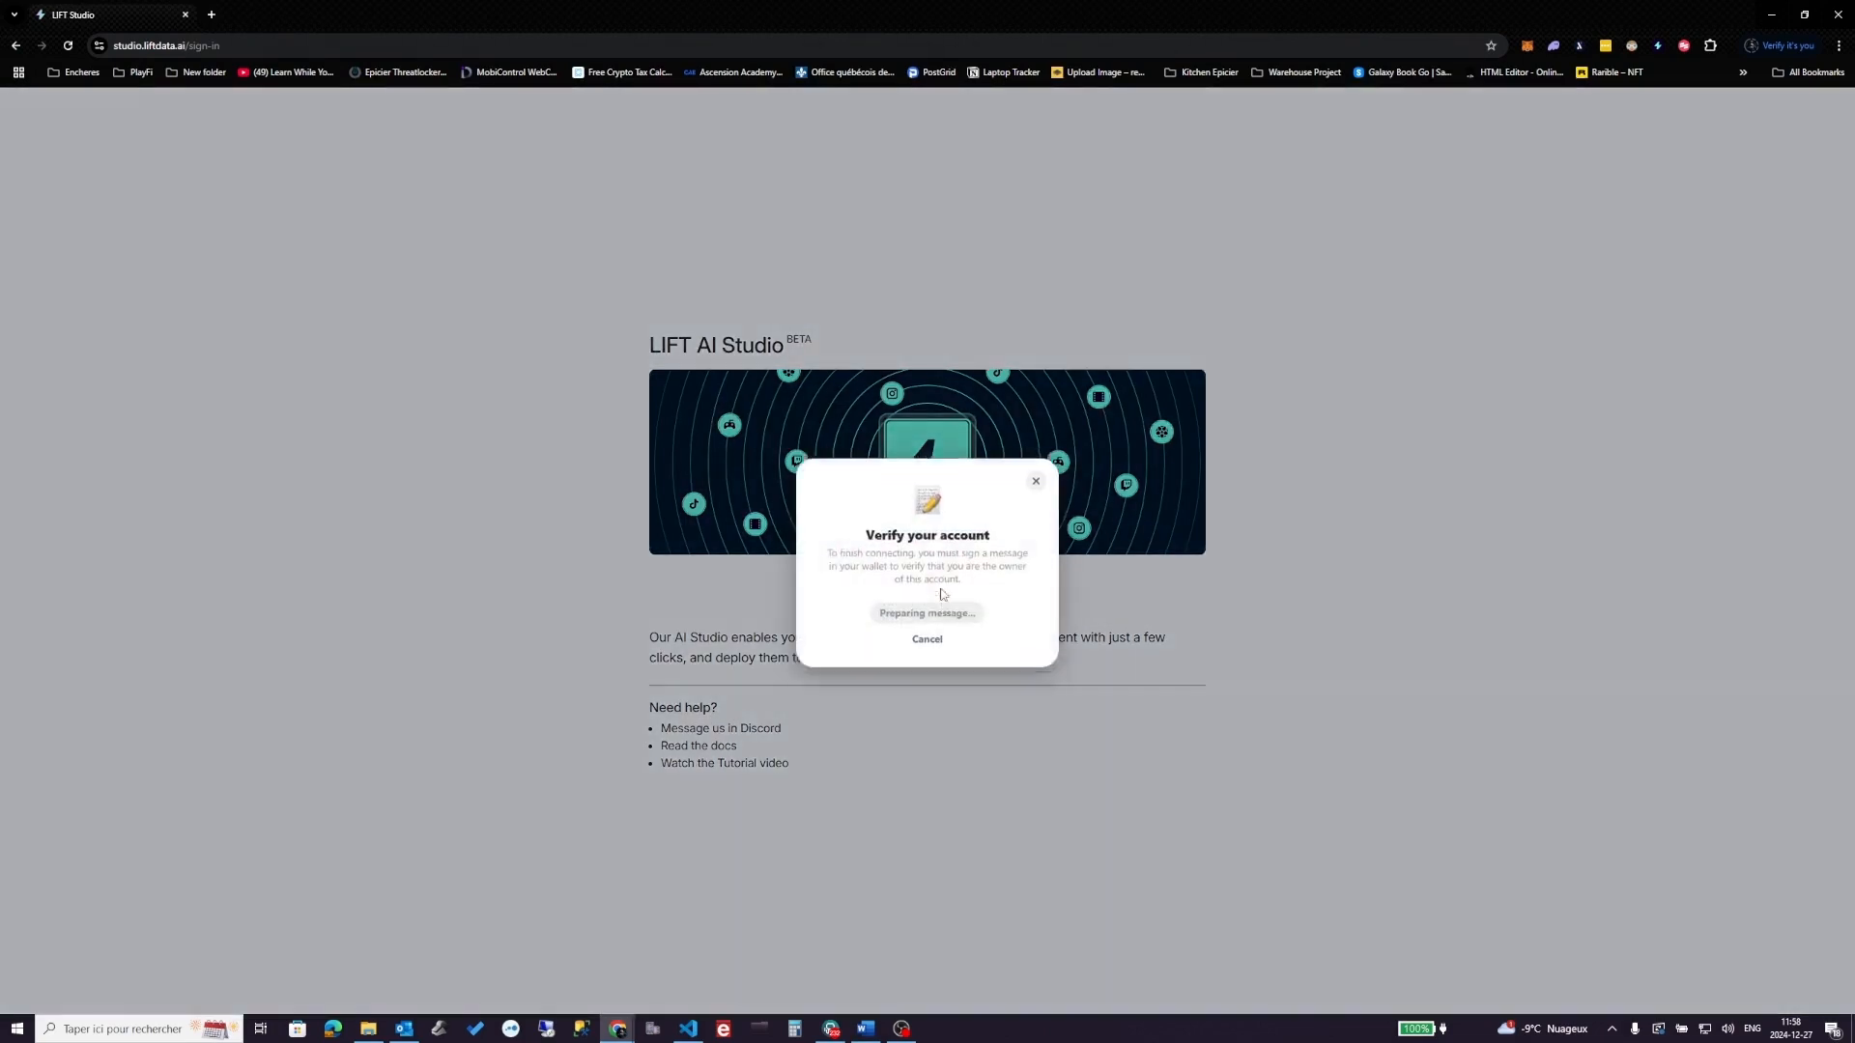
left_click(942, 601)
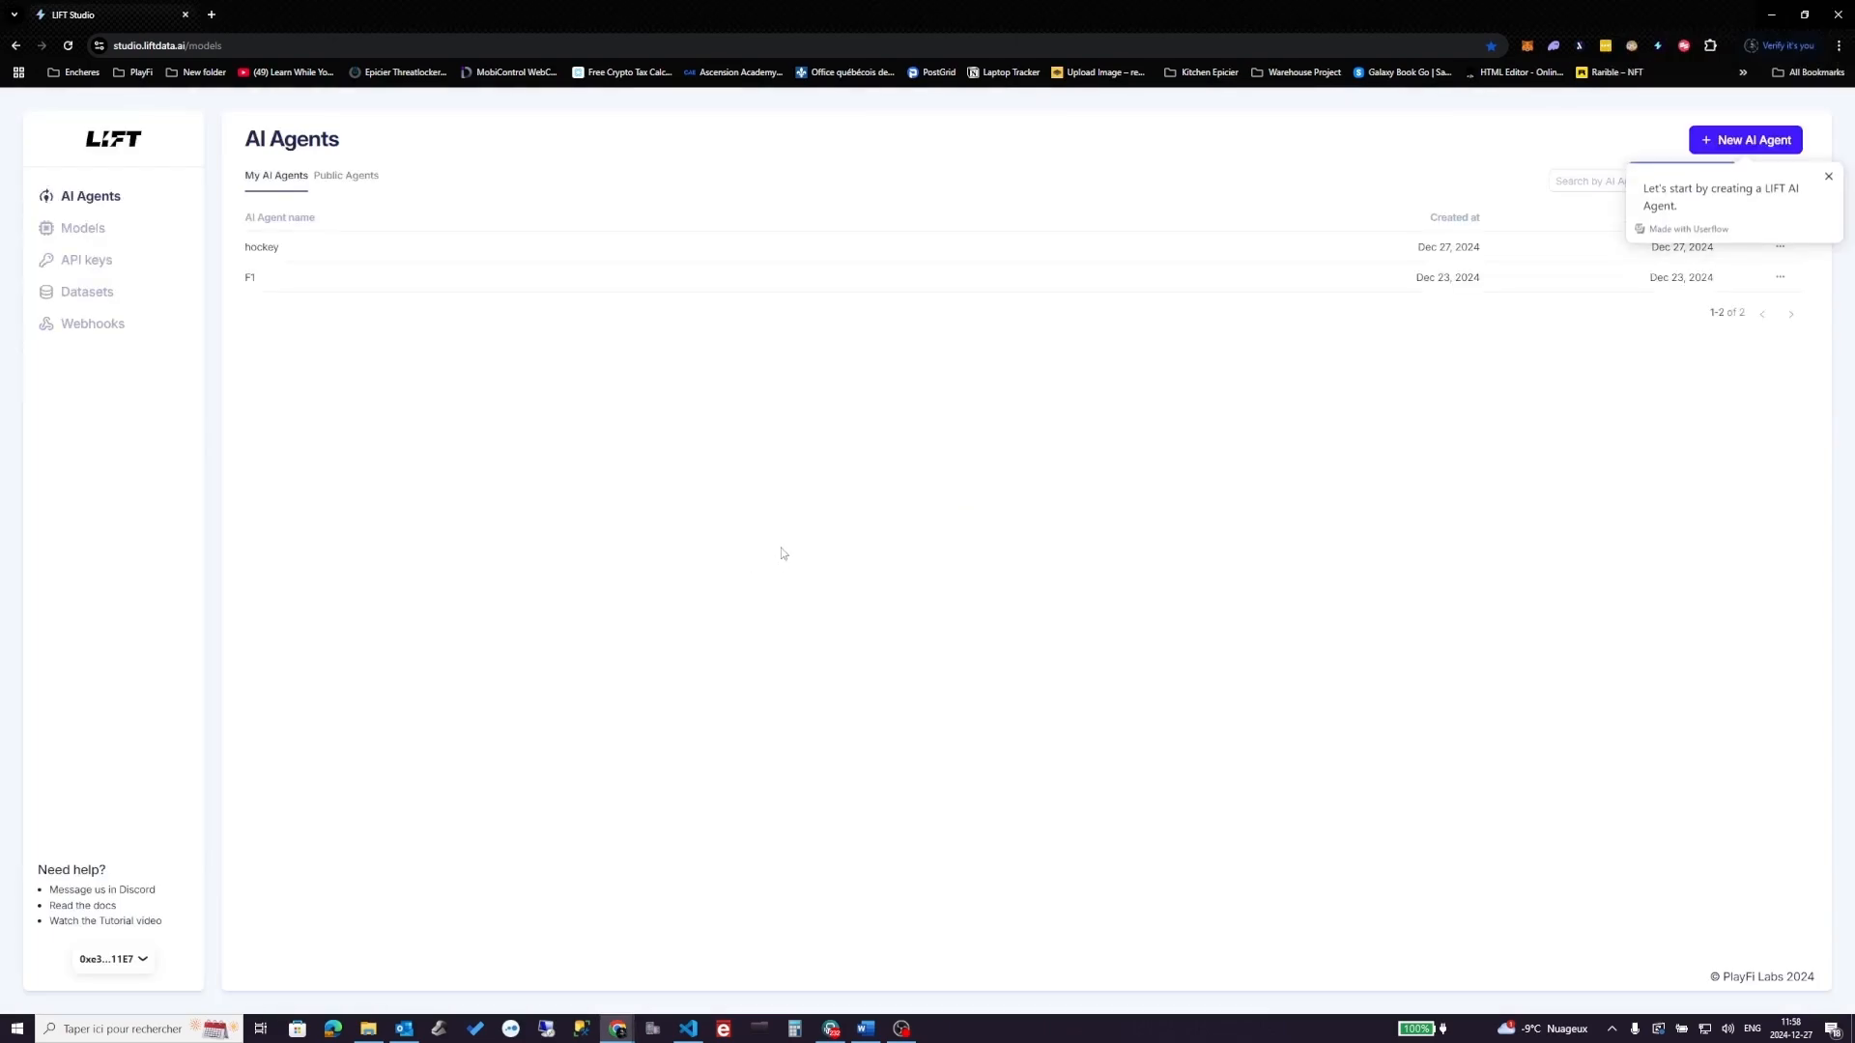
left_click(1829, 176)
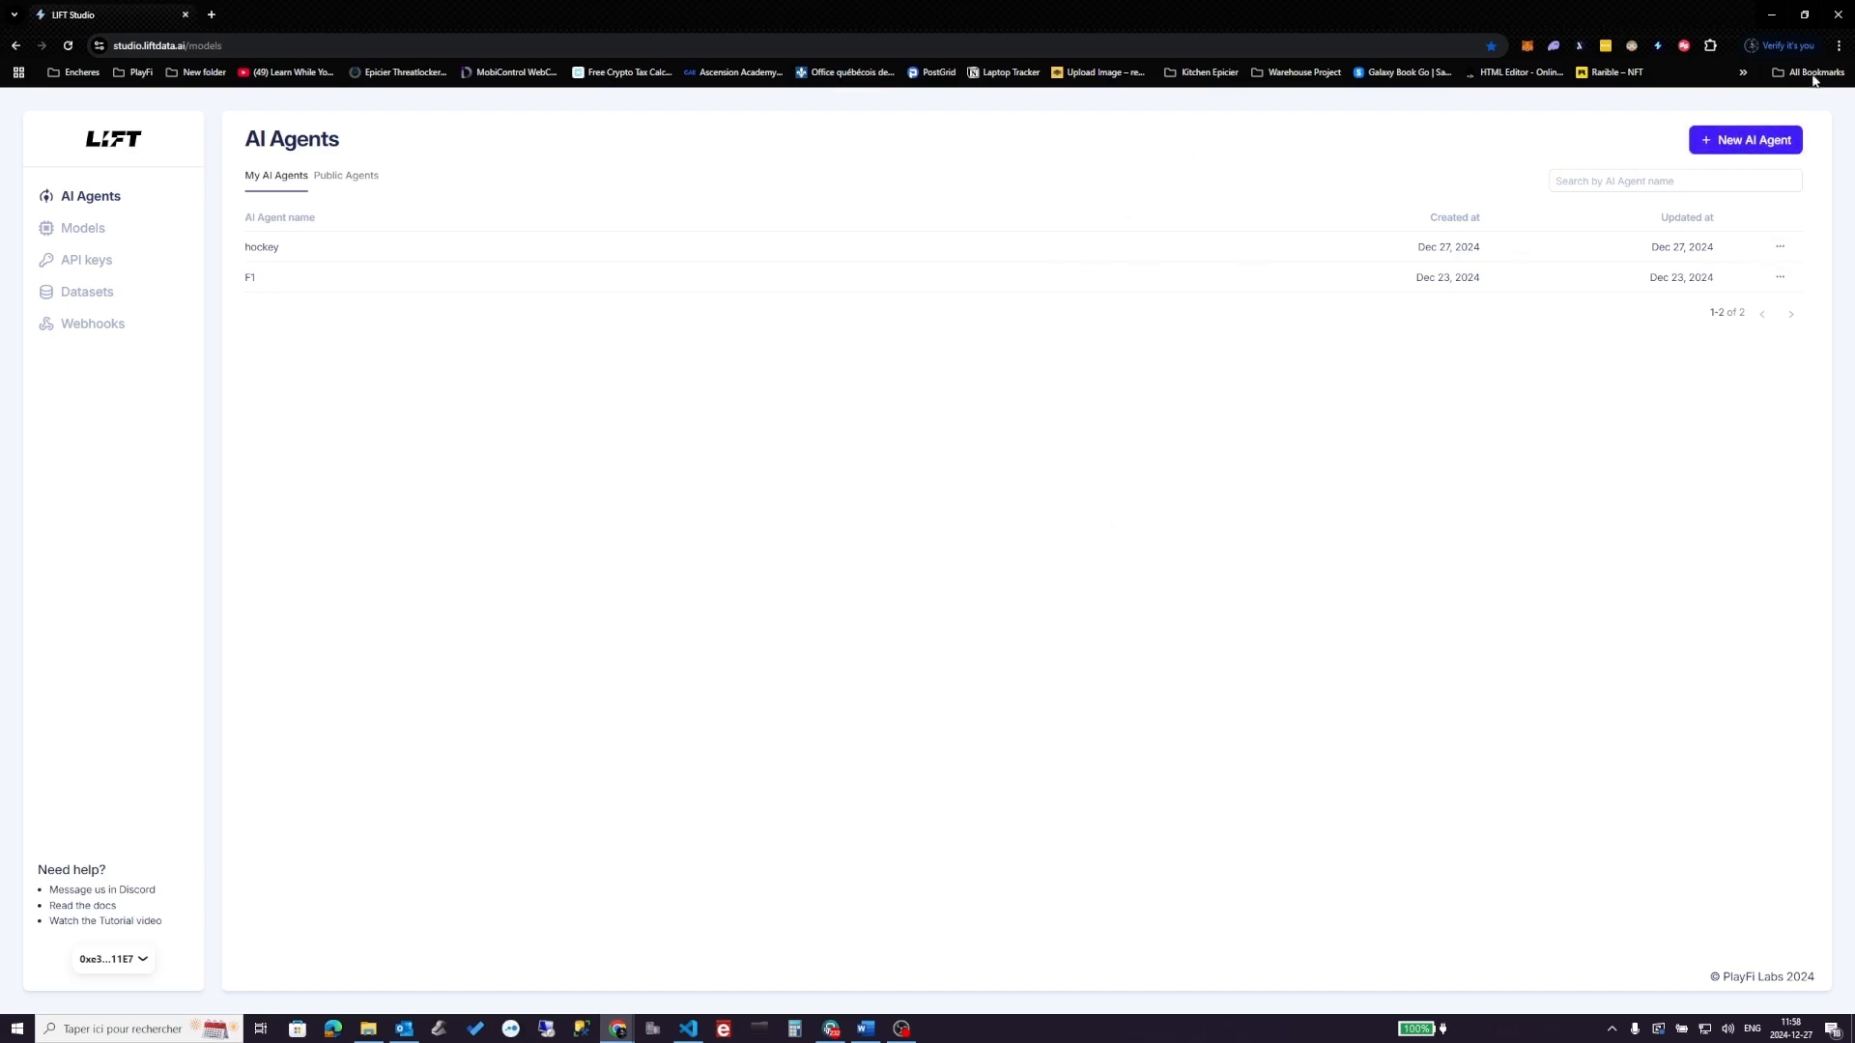
- Create a new AI agent named 'hockeytest' with description 'test tuto'
left_click(1744, 143)
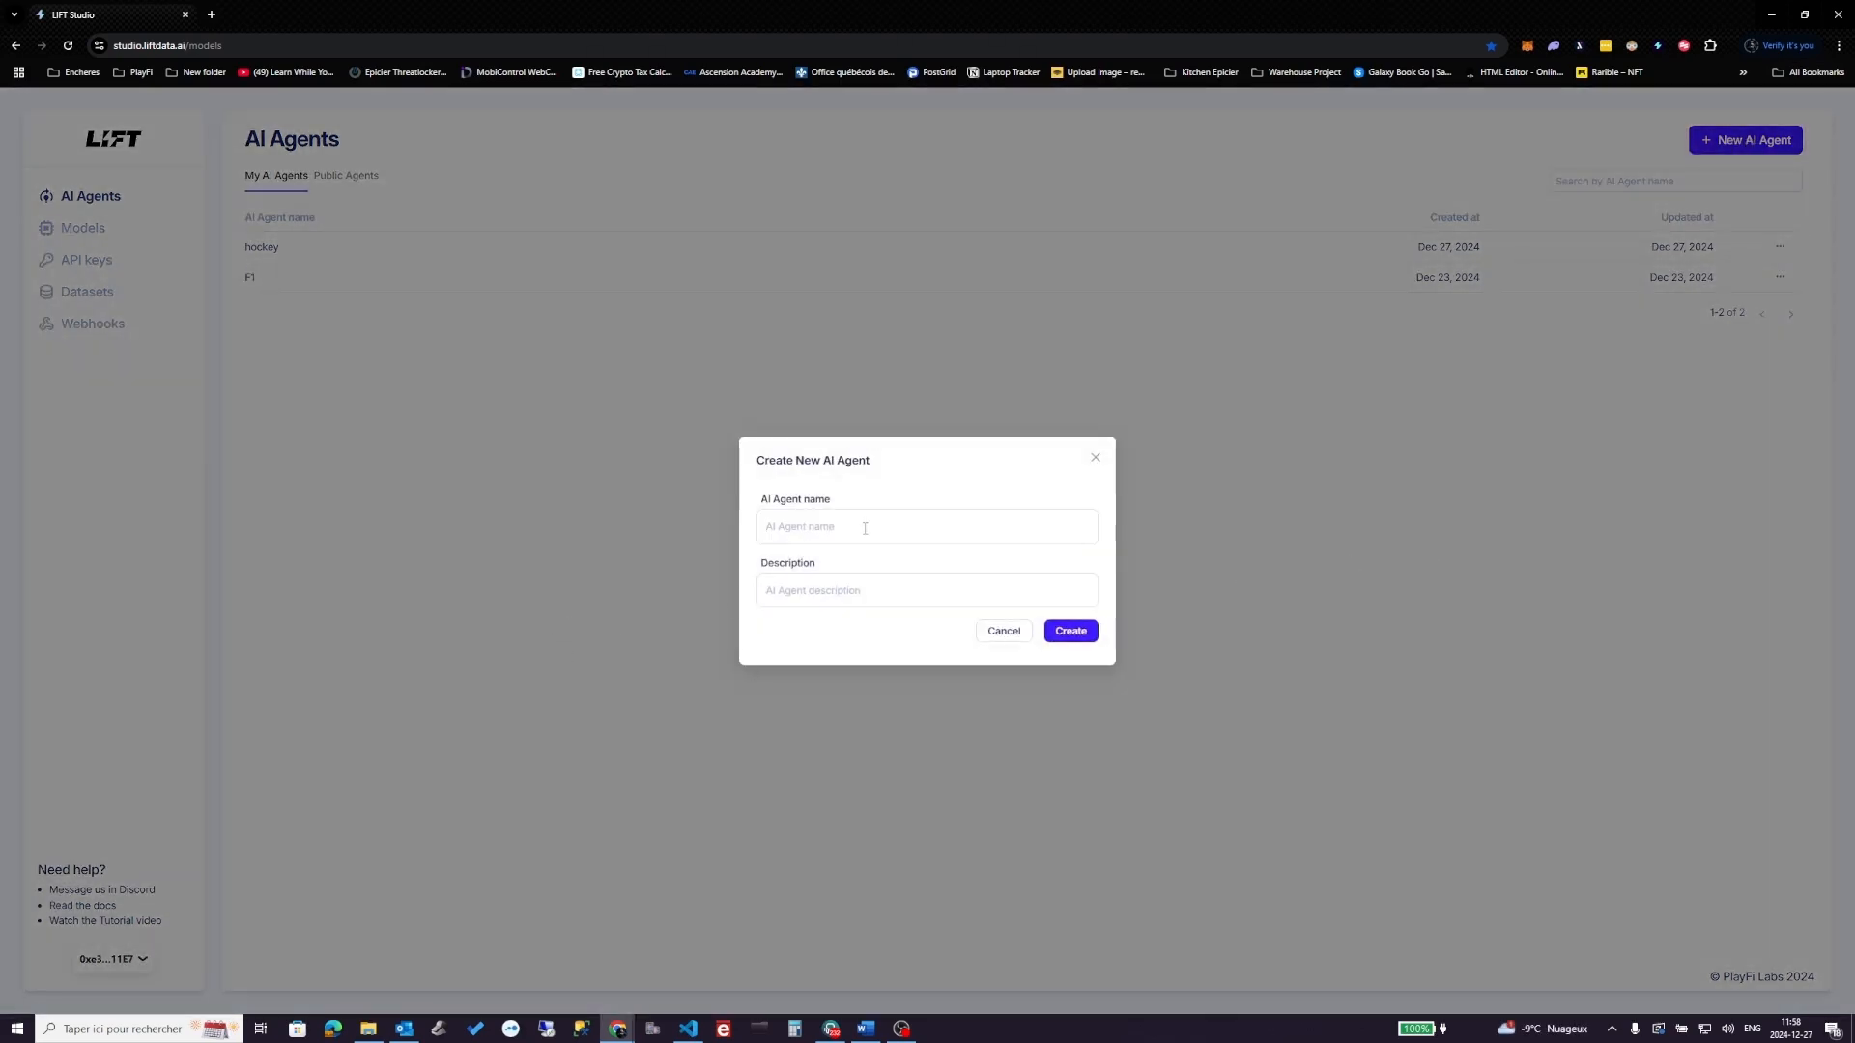
type("h")
type("test")
left_click(1070, 630)
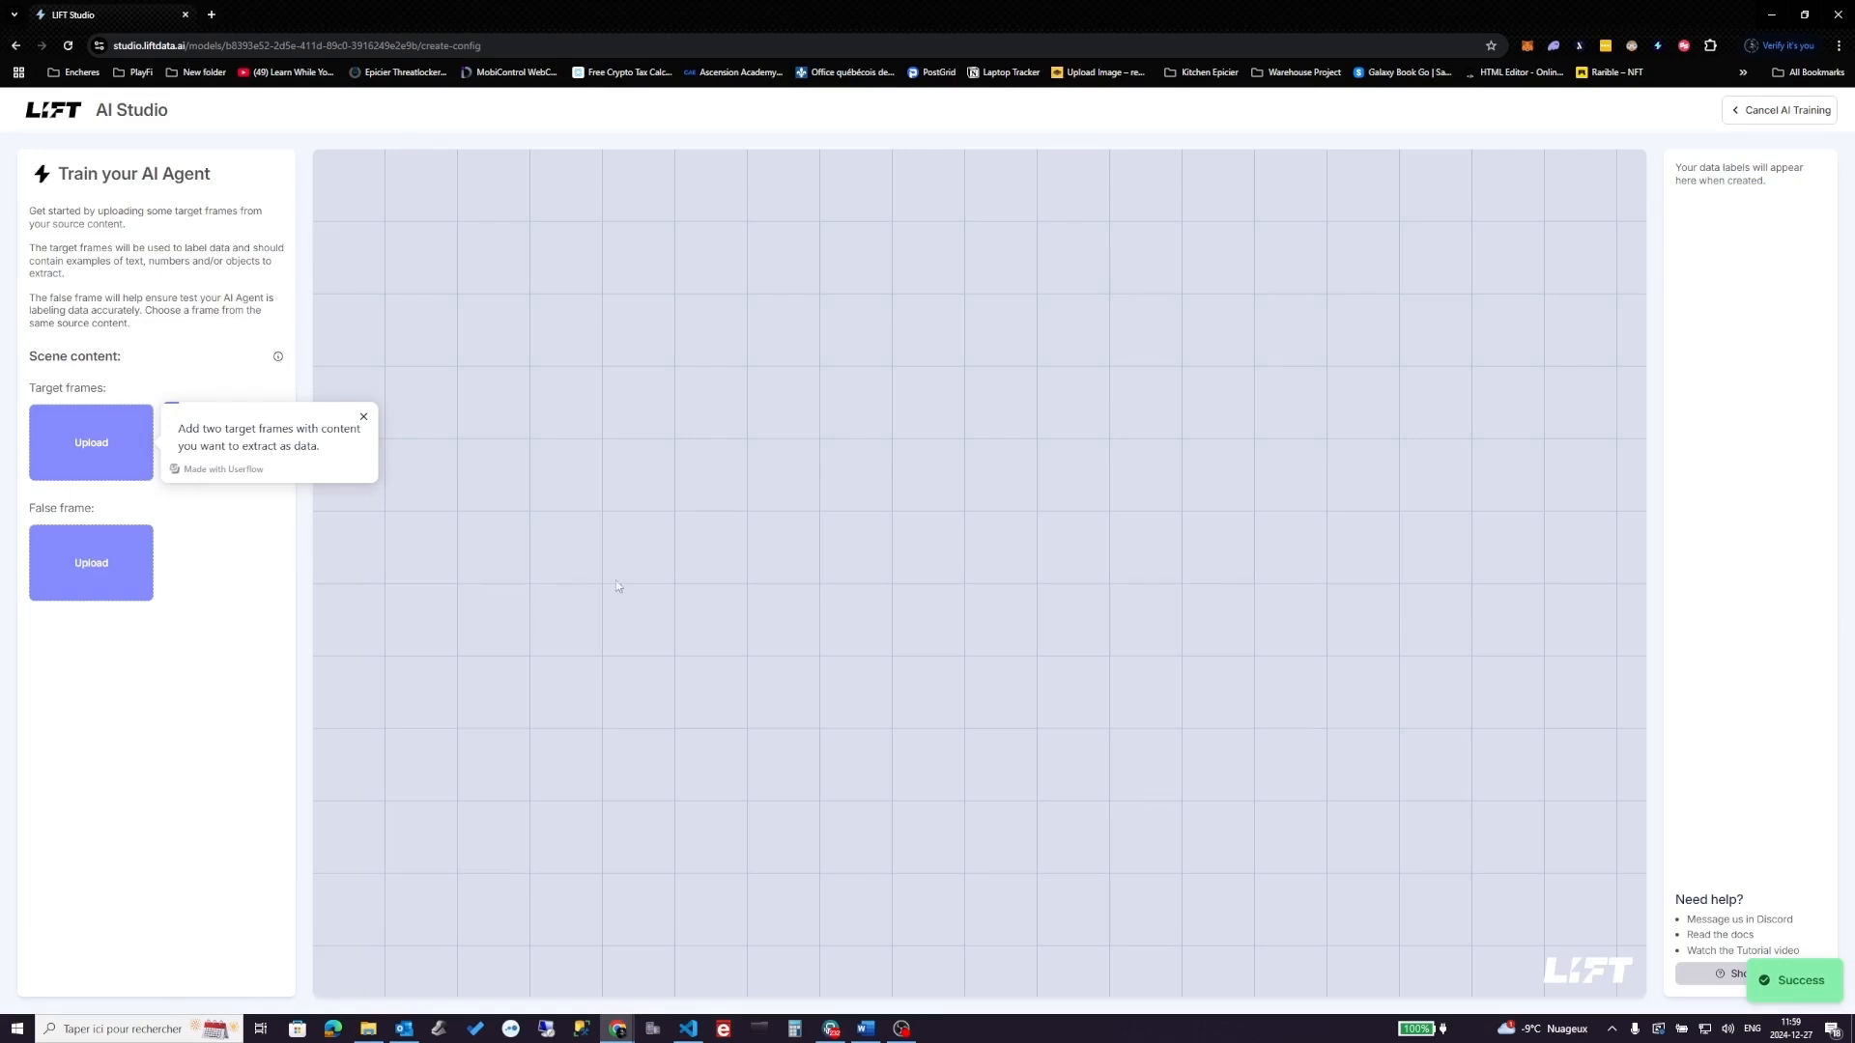
- Upload game1.png and game2.png as the two target frames
left_click(82, 460)
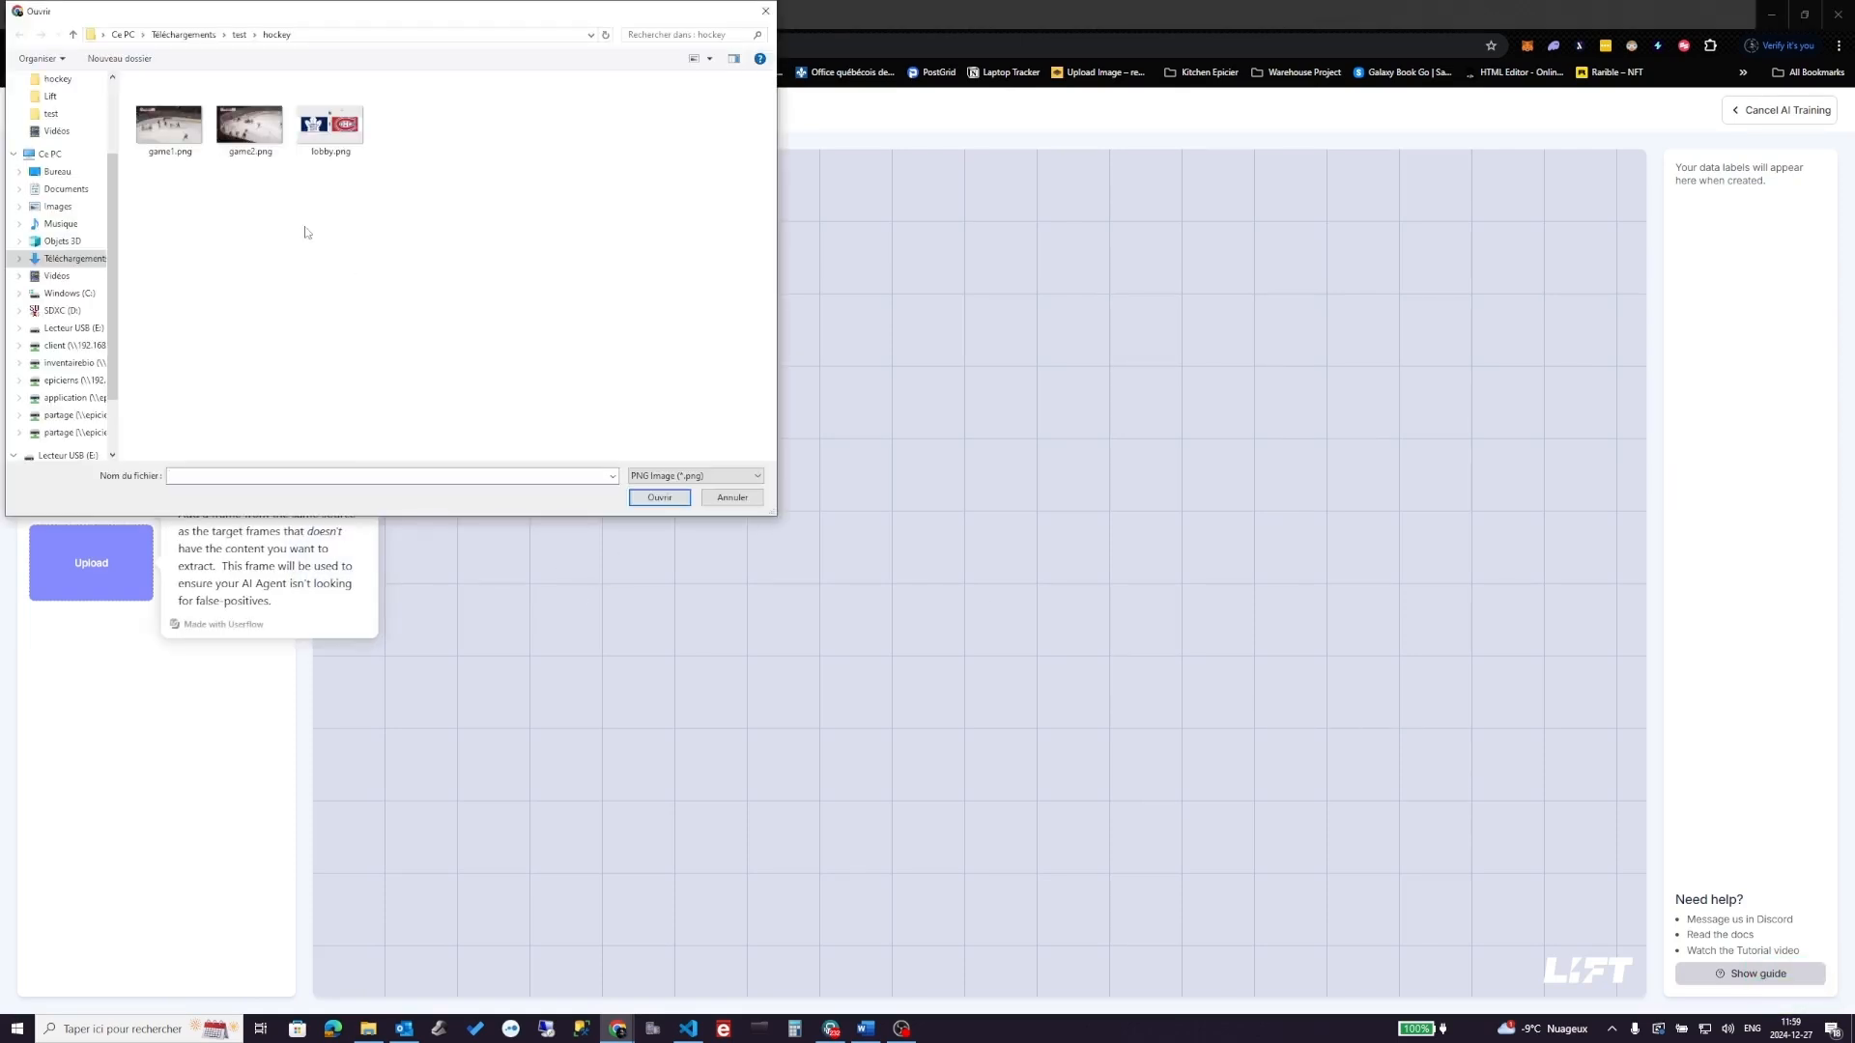
left_click(170, 126)
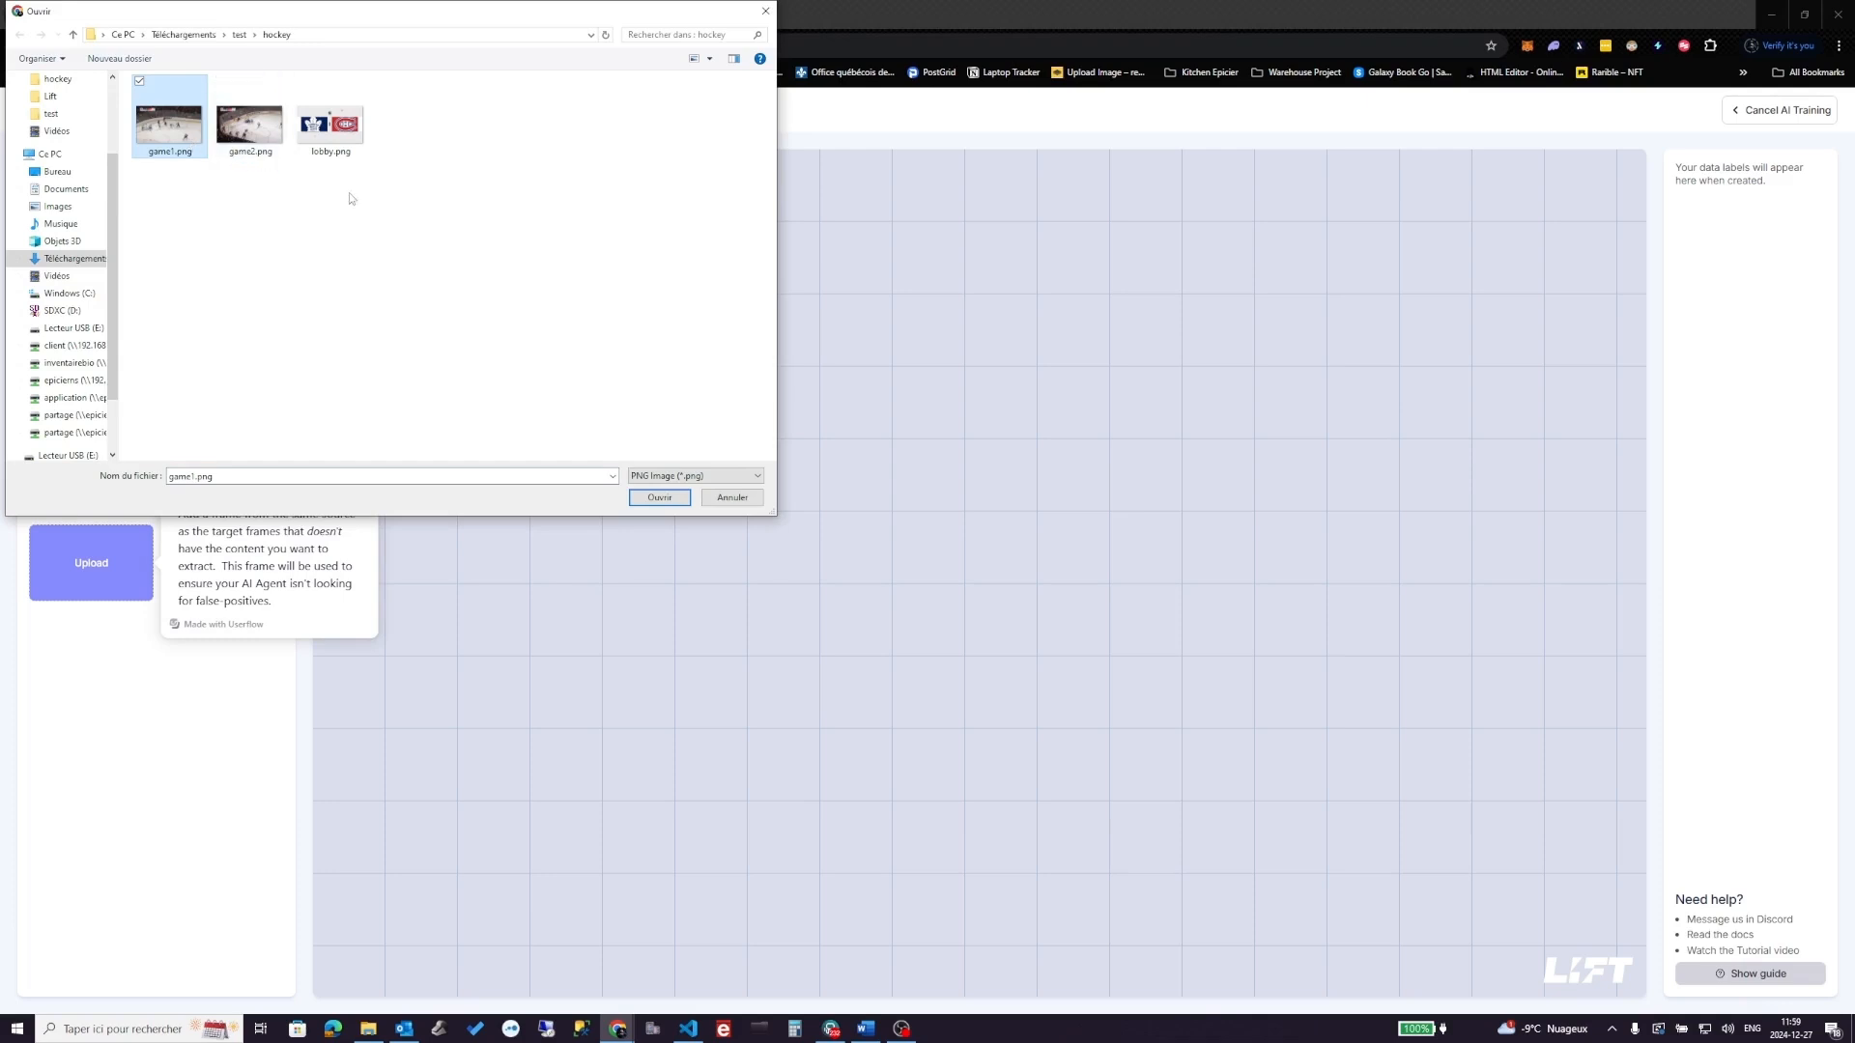
left_click(654, 500)
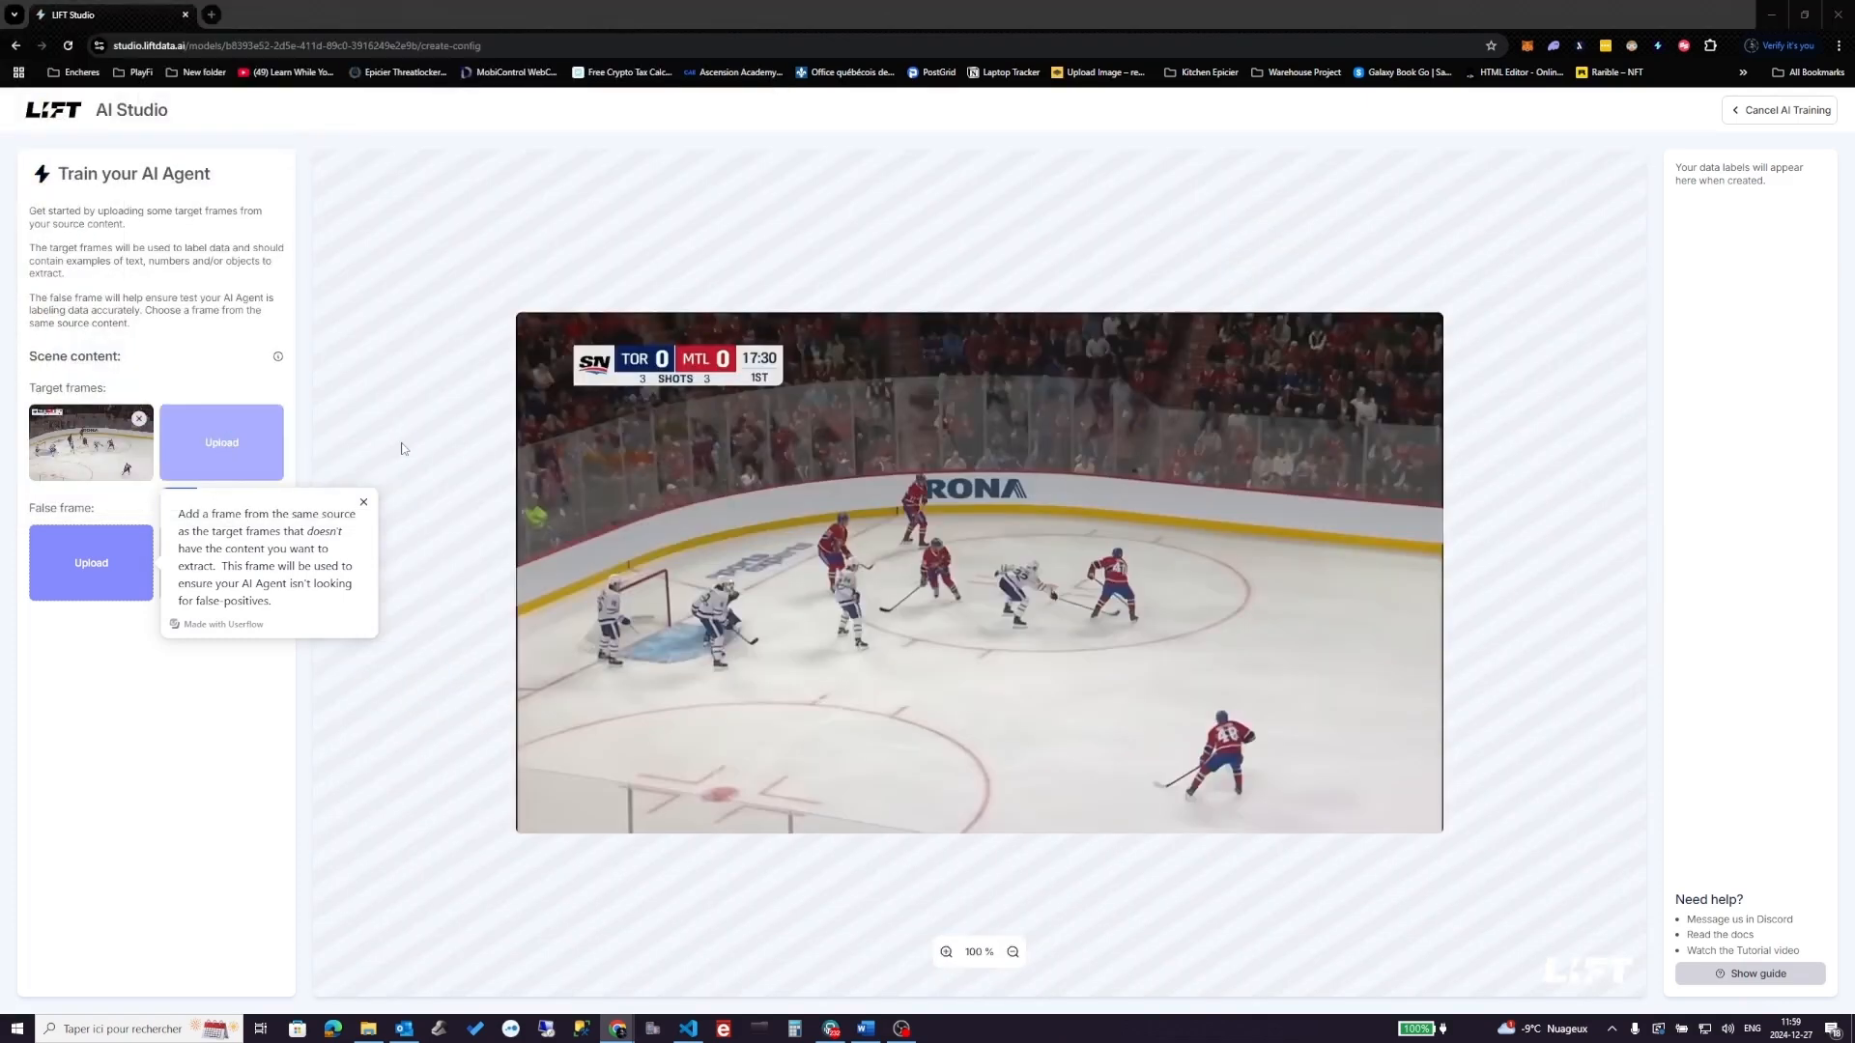
left_click(221, 442)
left_click(250, 126)
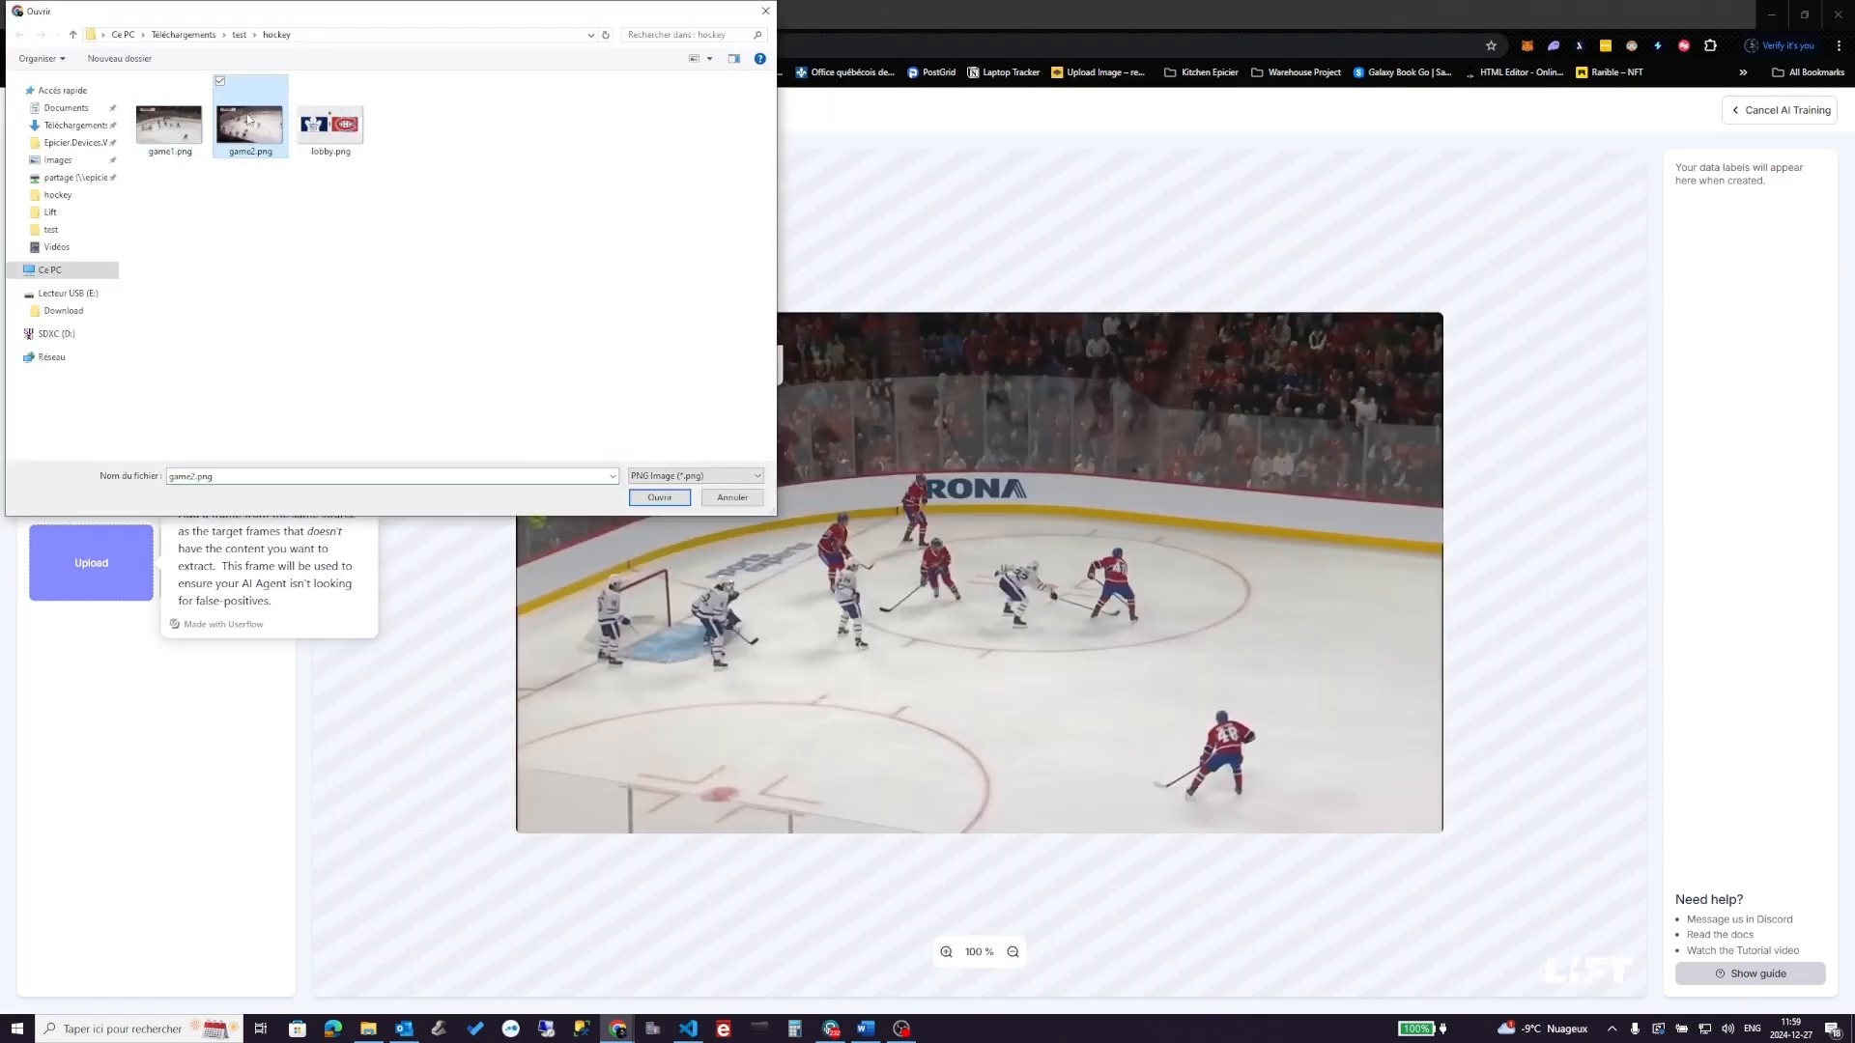
left_click(670, 500)
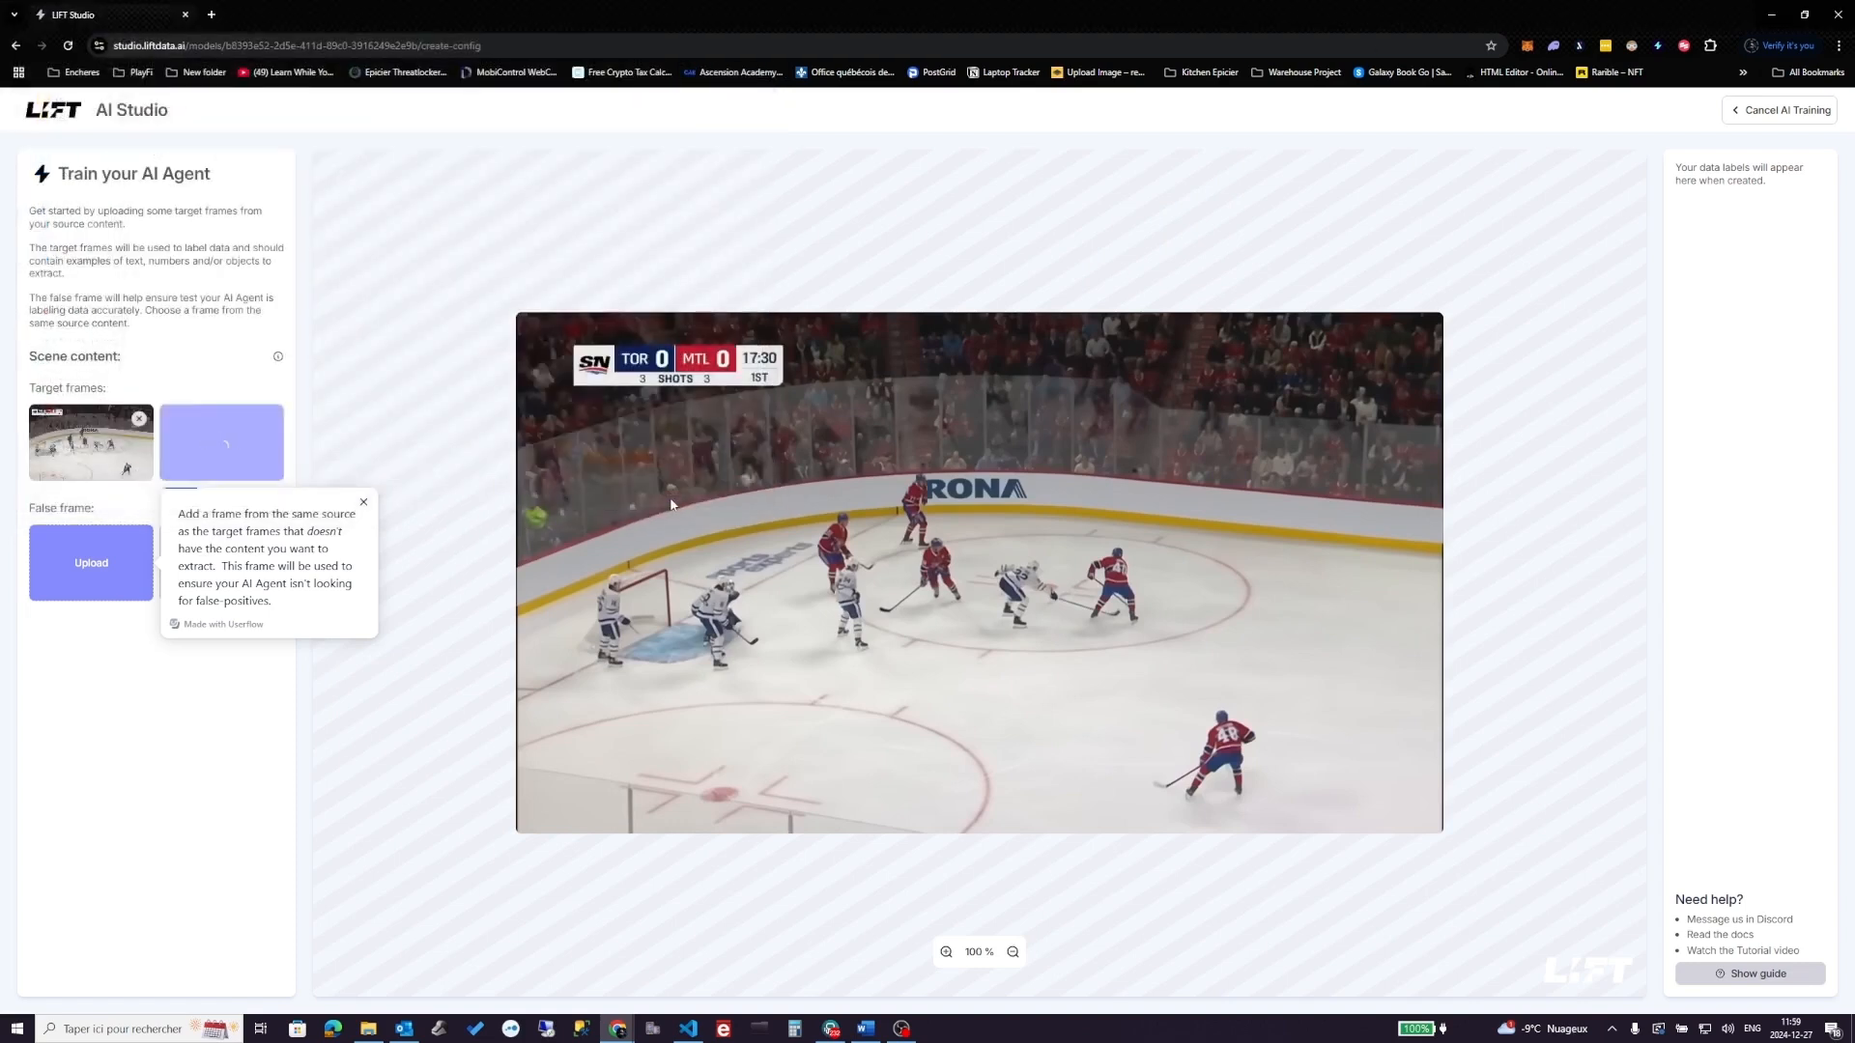
- Upload lobby.png as the false frame
left_click(85, 577)
left_click(330, 121)
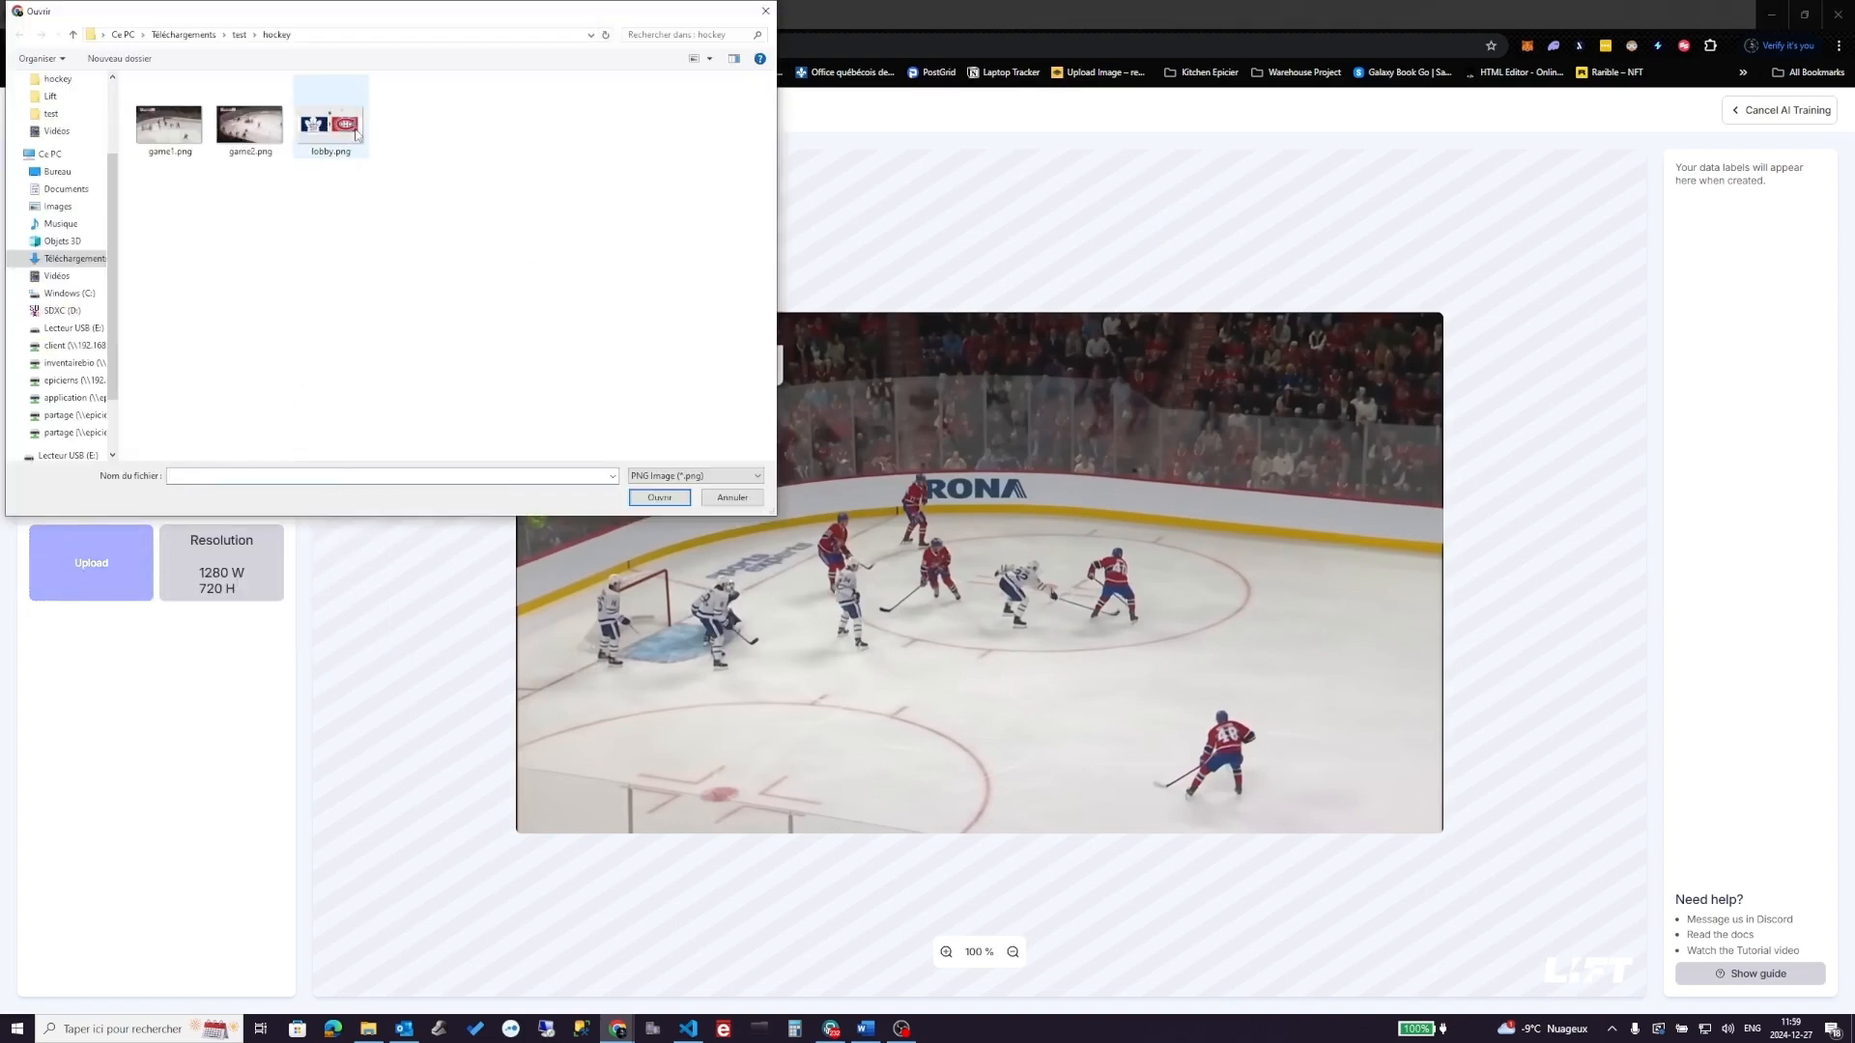
left_click(681, 500)
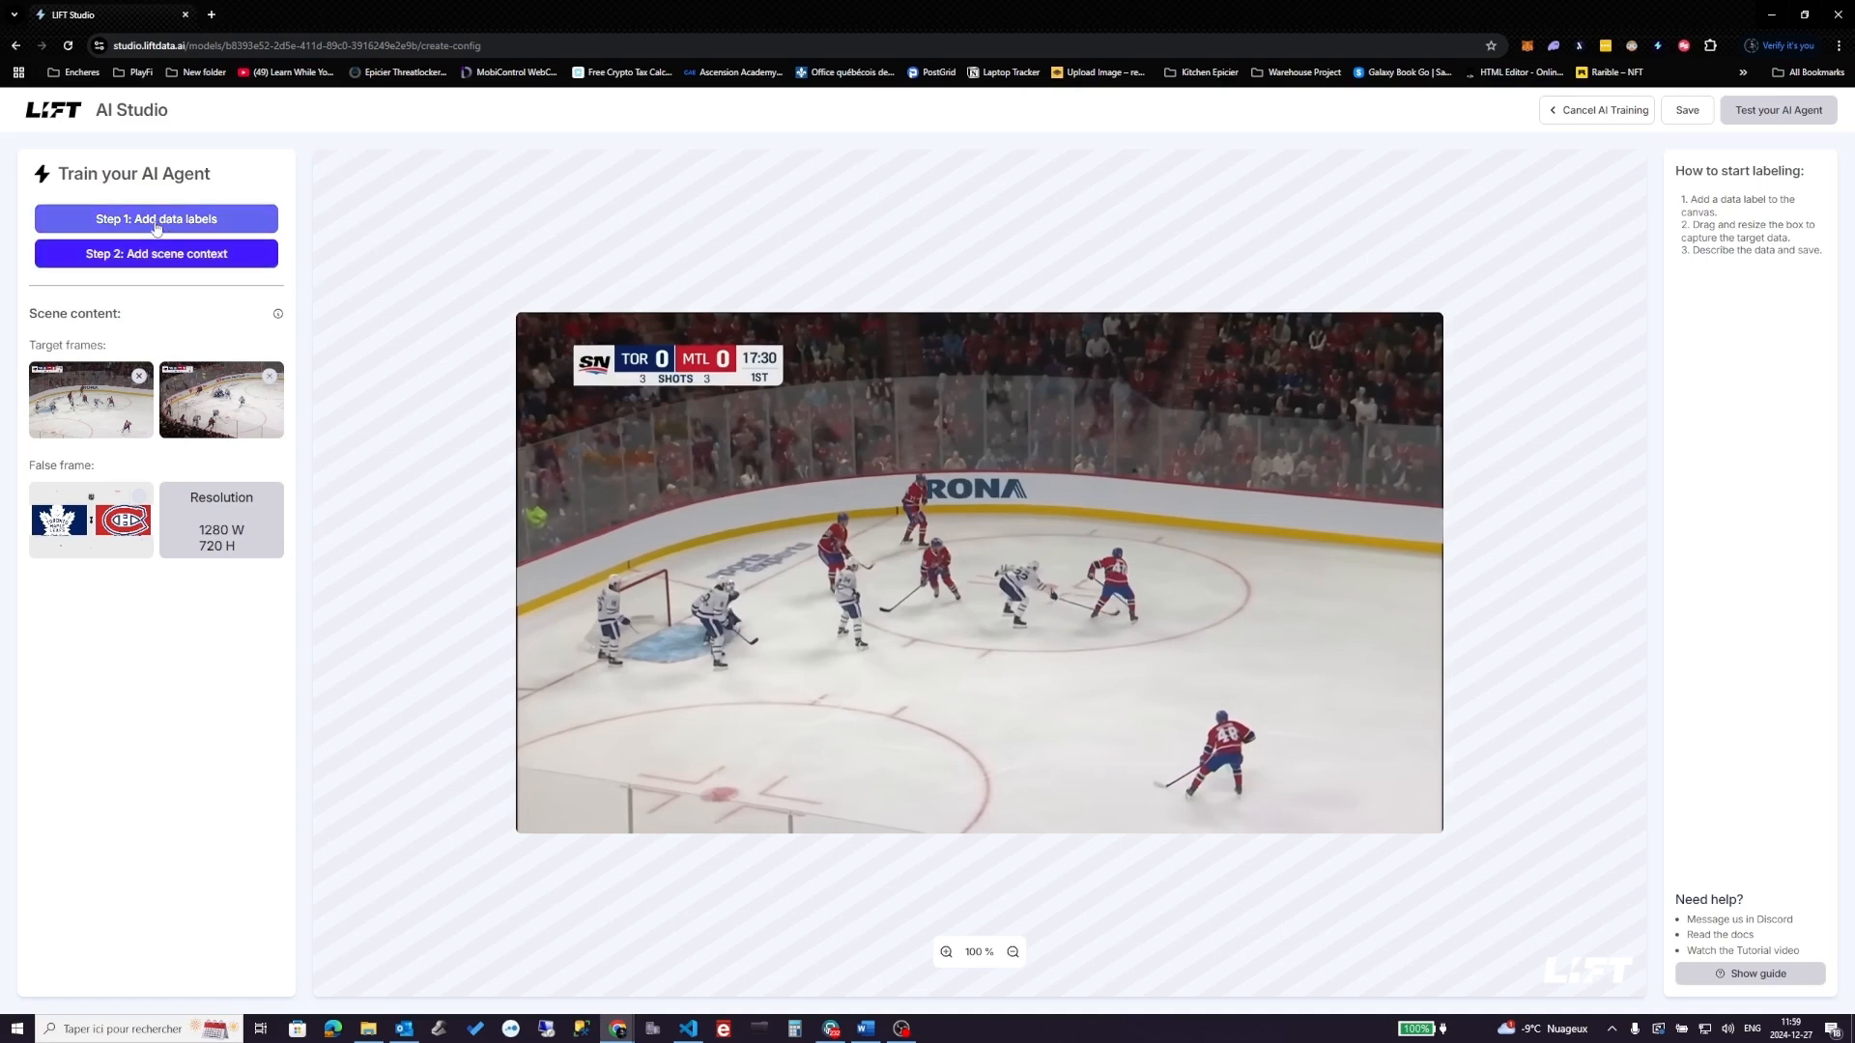
- Add a String data label for team 1 boxed over the TOR score
left_click(186, 225)
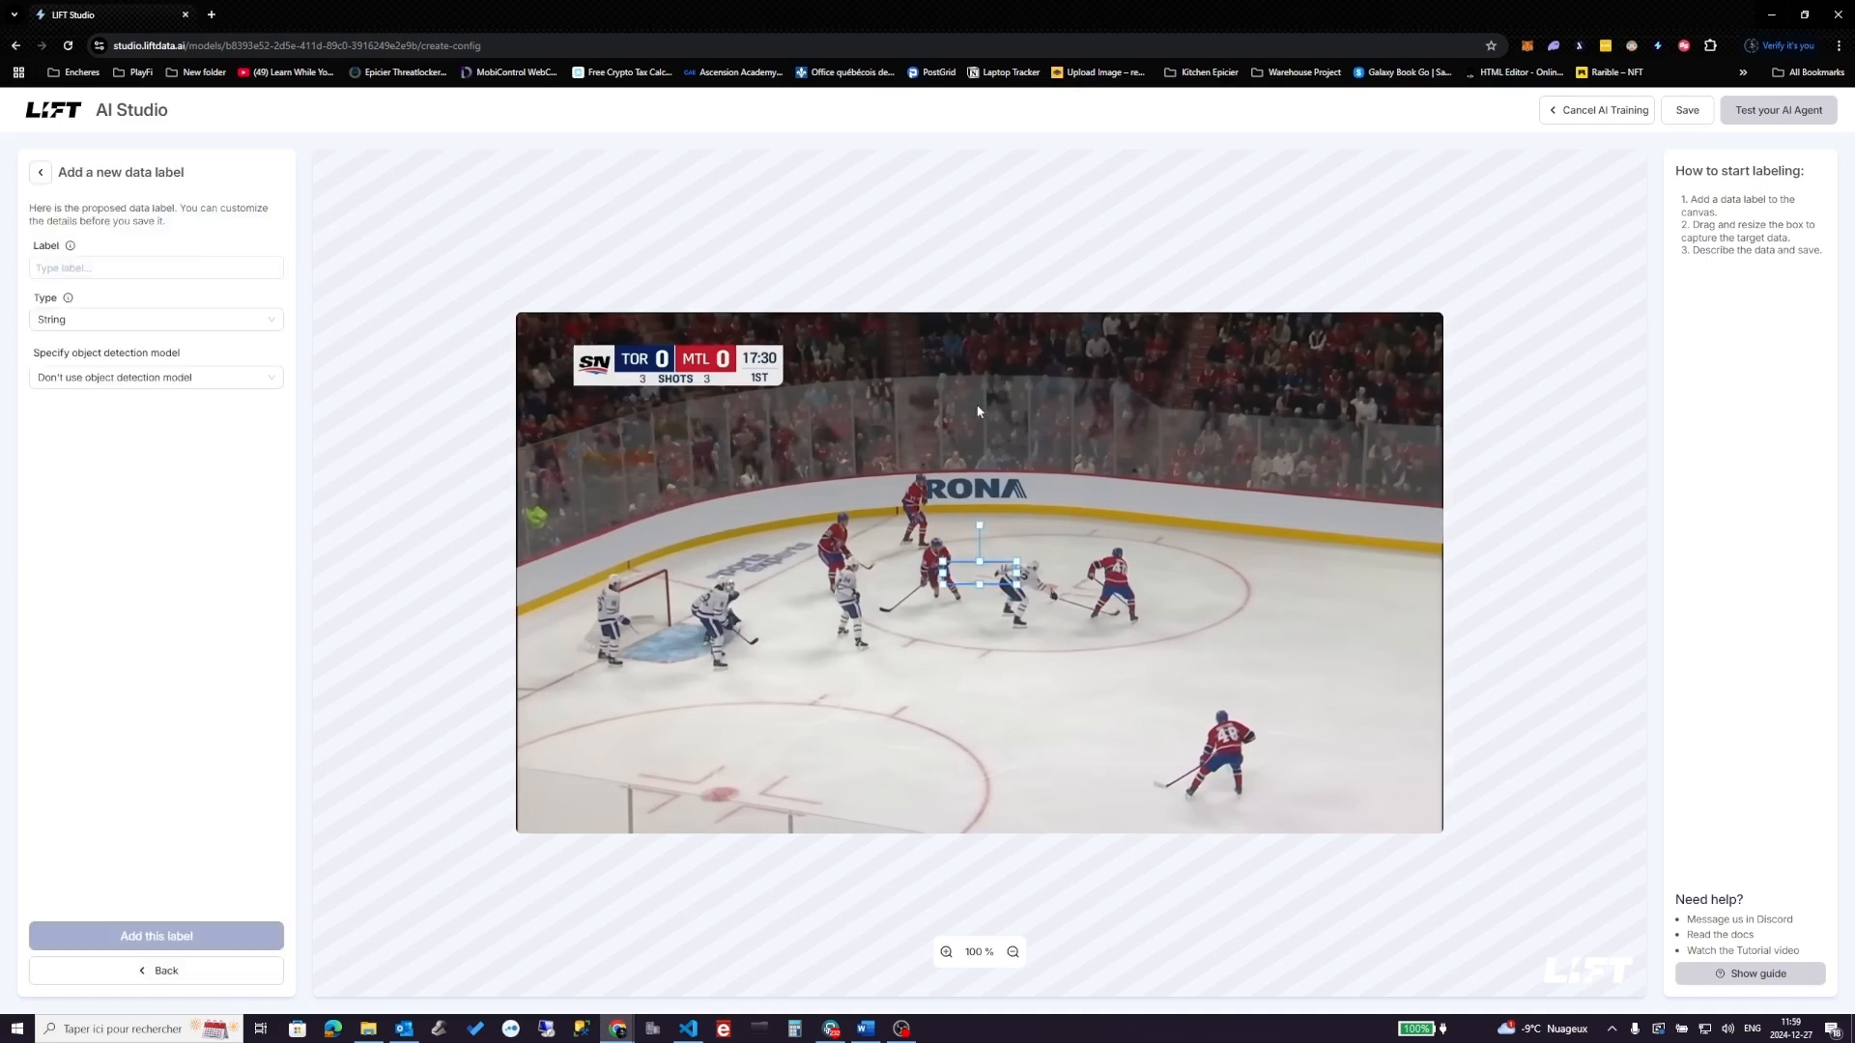
left_click_drag(986, 579, 653, 359)
left_click(204, 261)
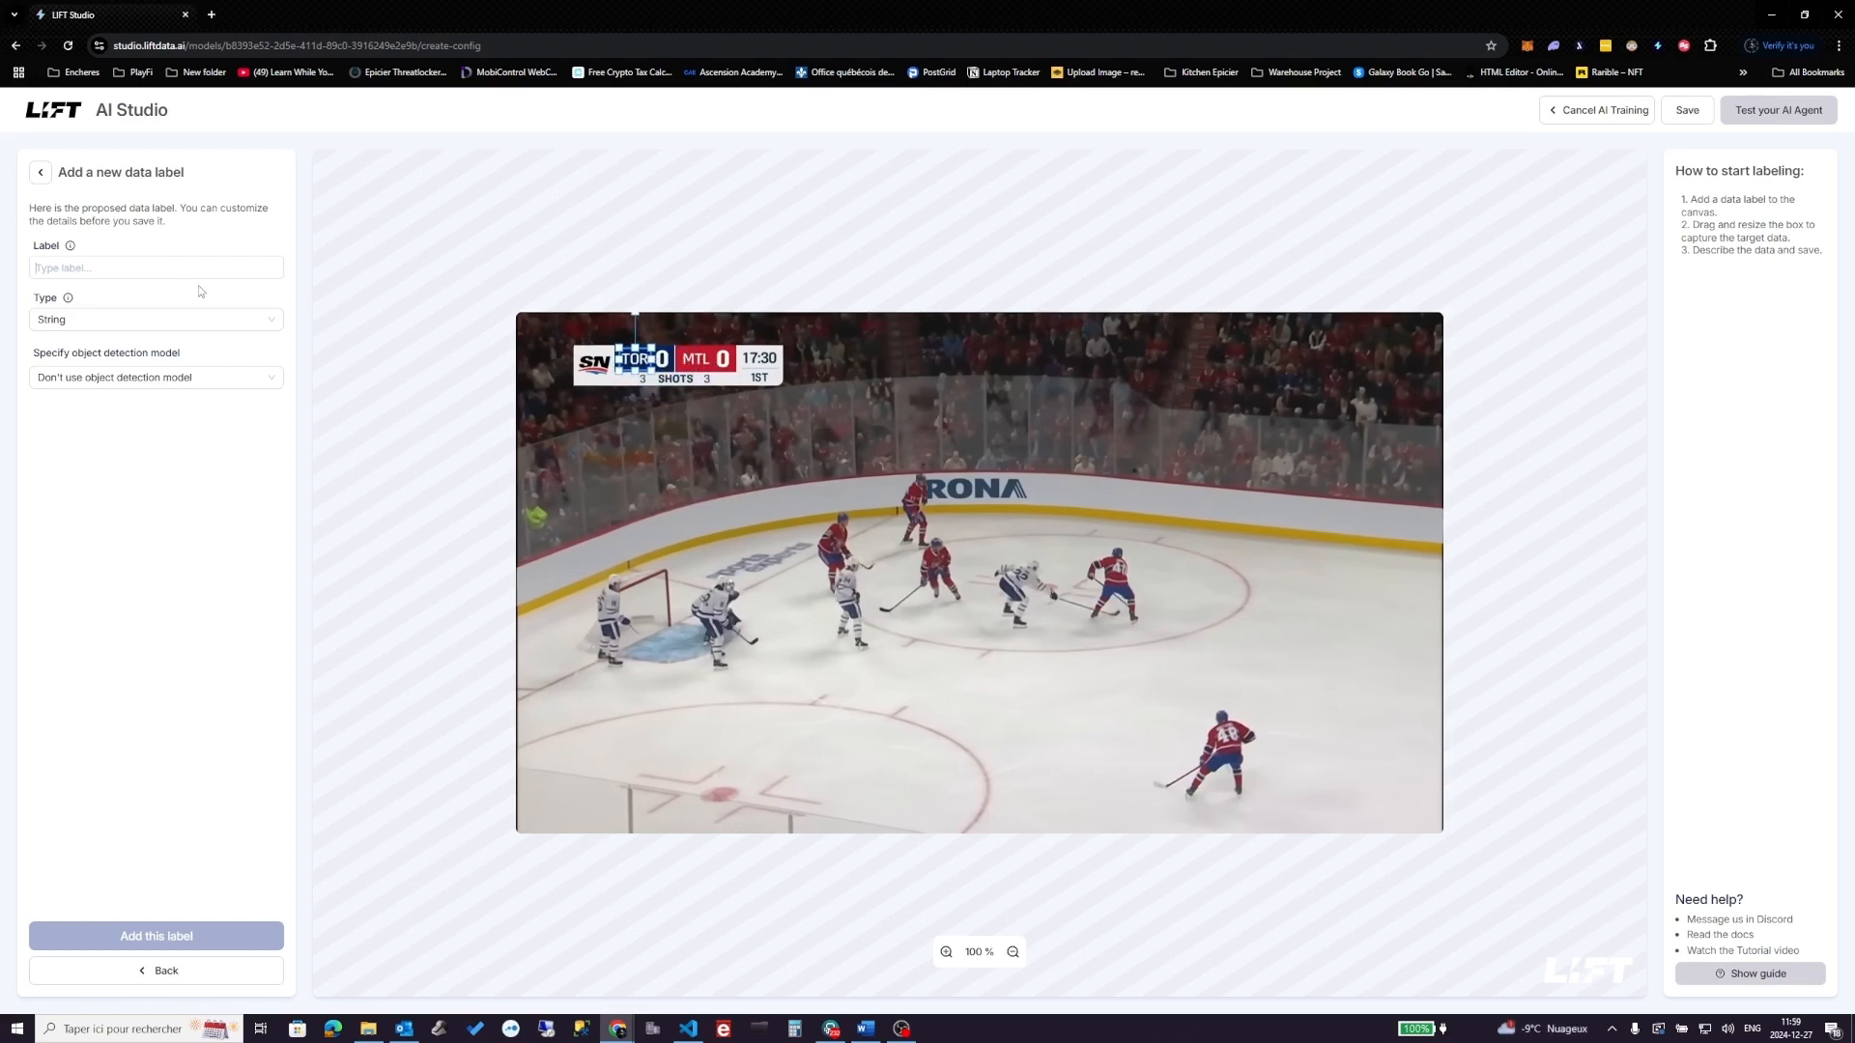
type("team 1")
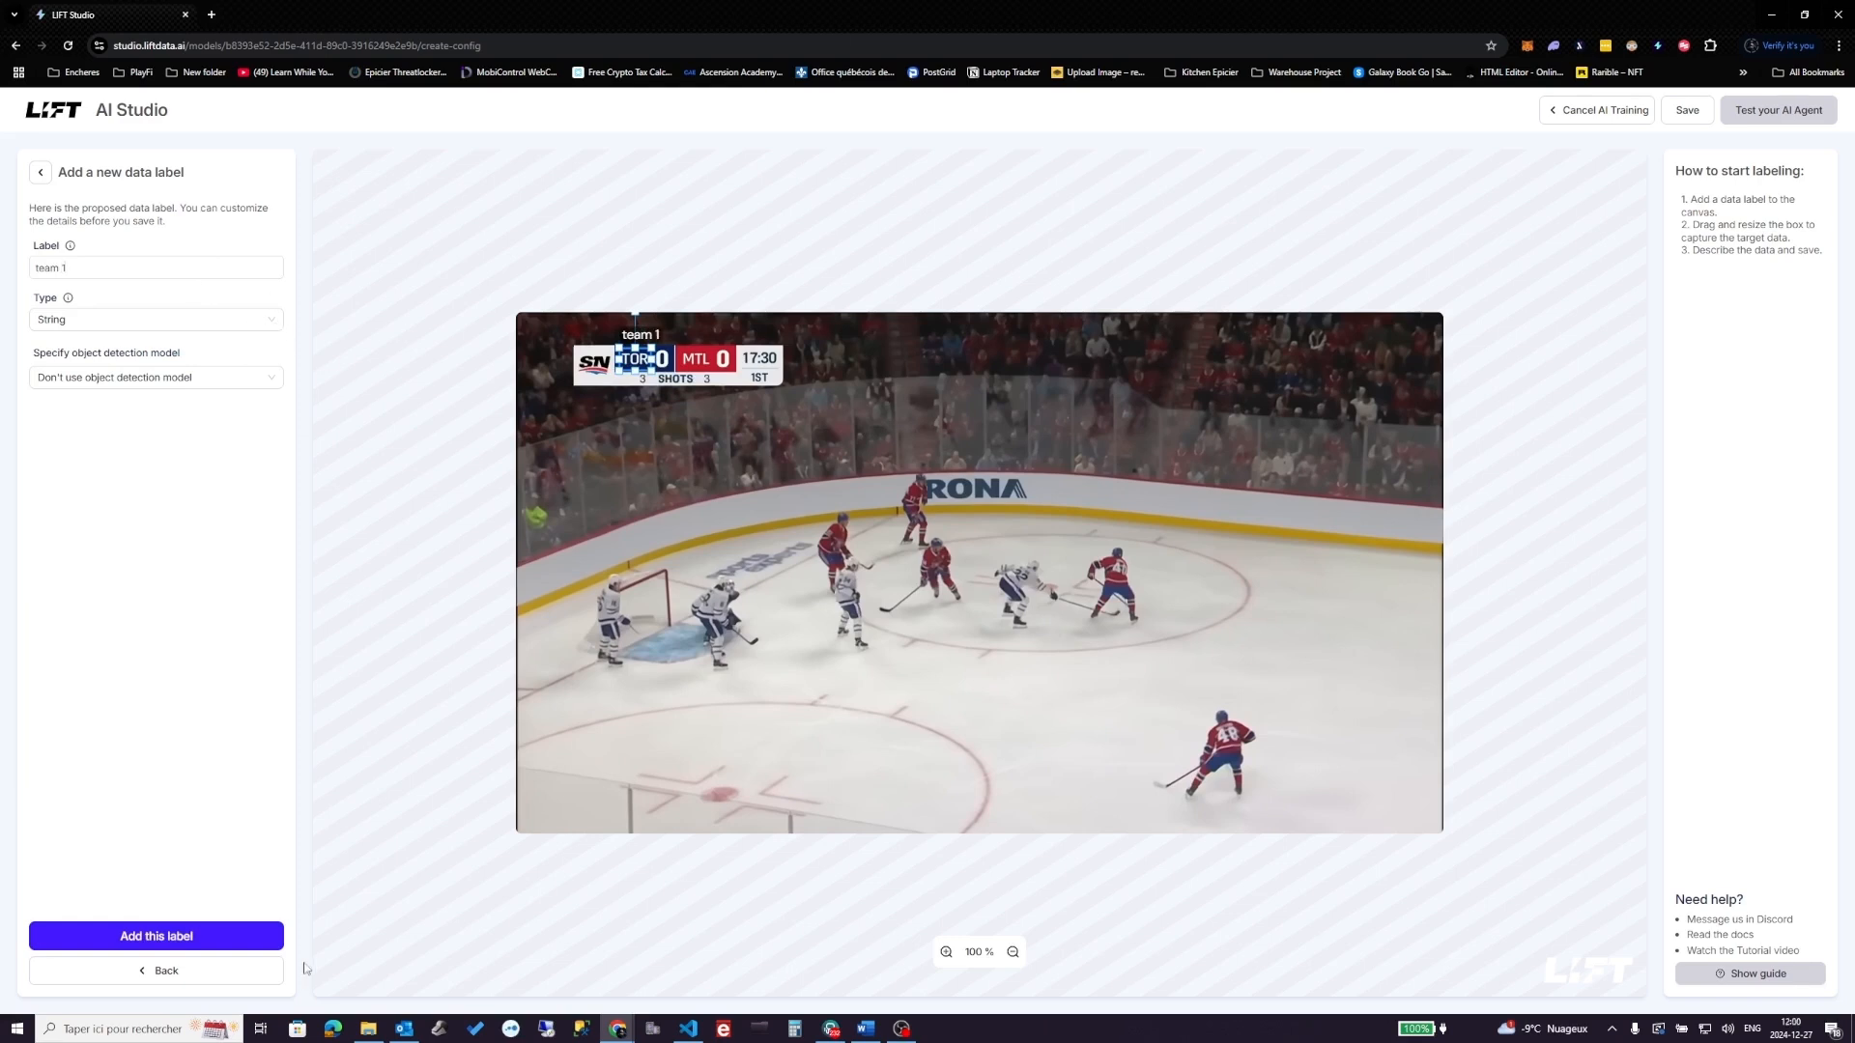
left_click(95, 323)
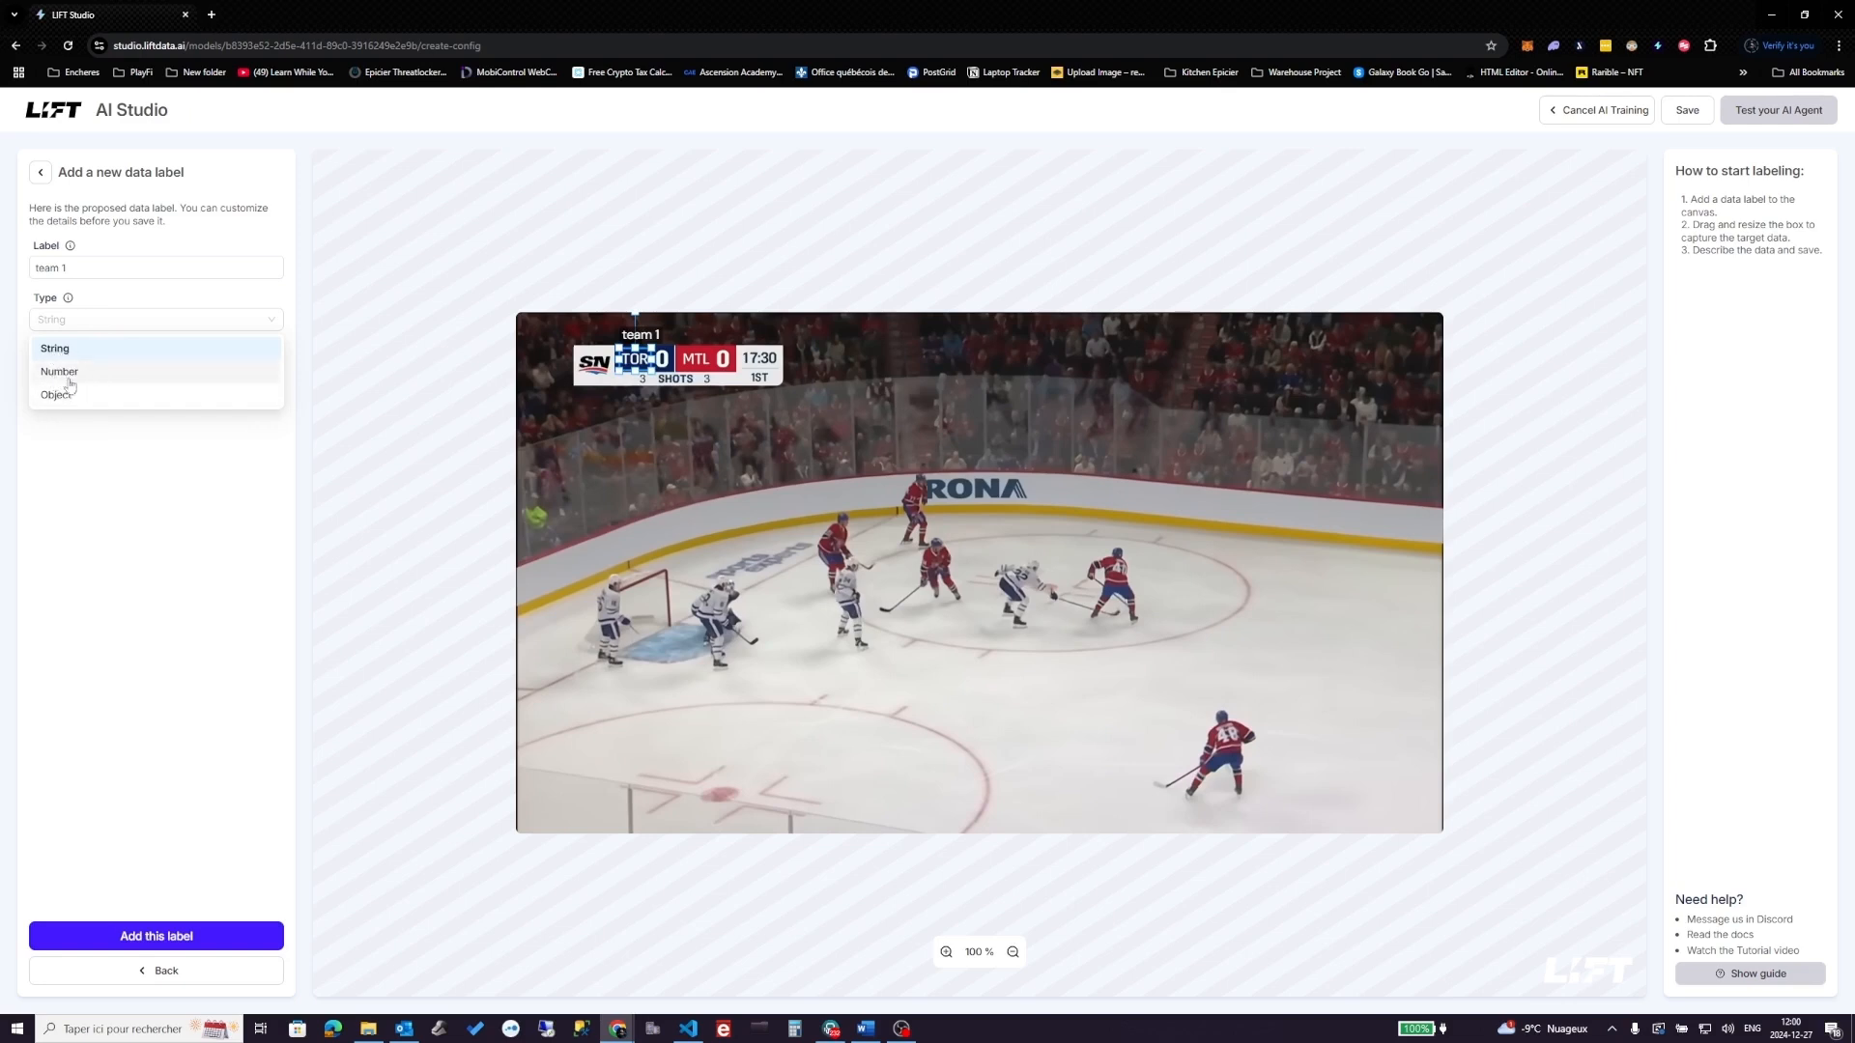
left_click(72, 447)
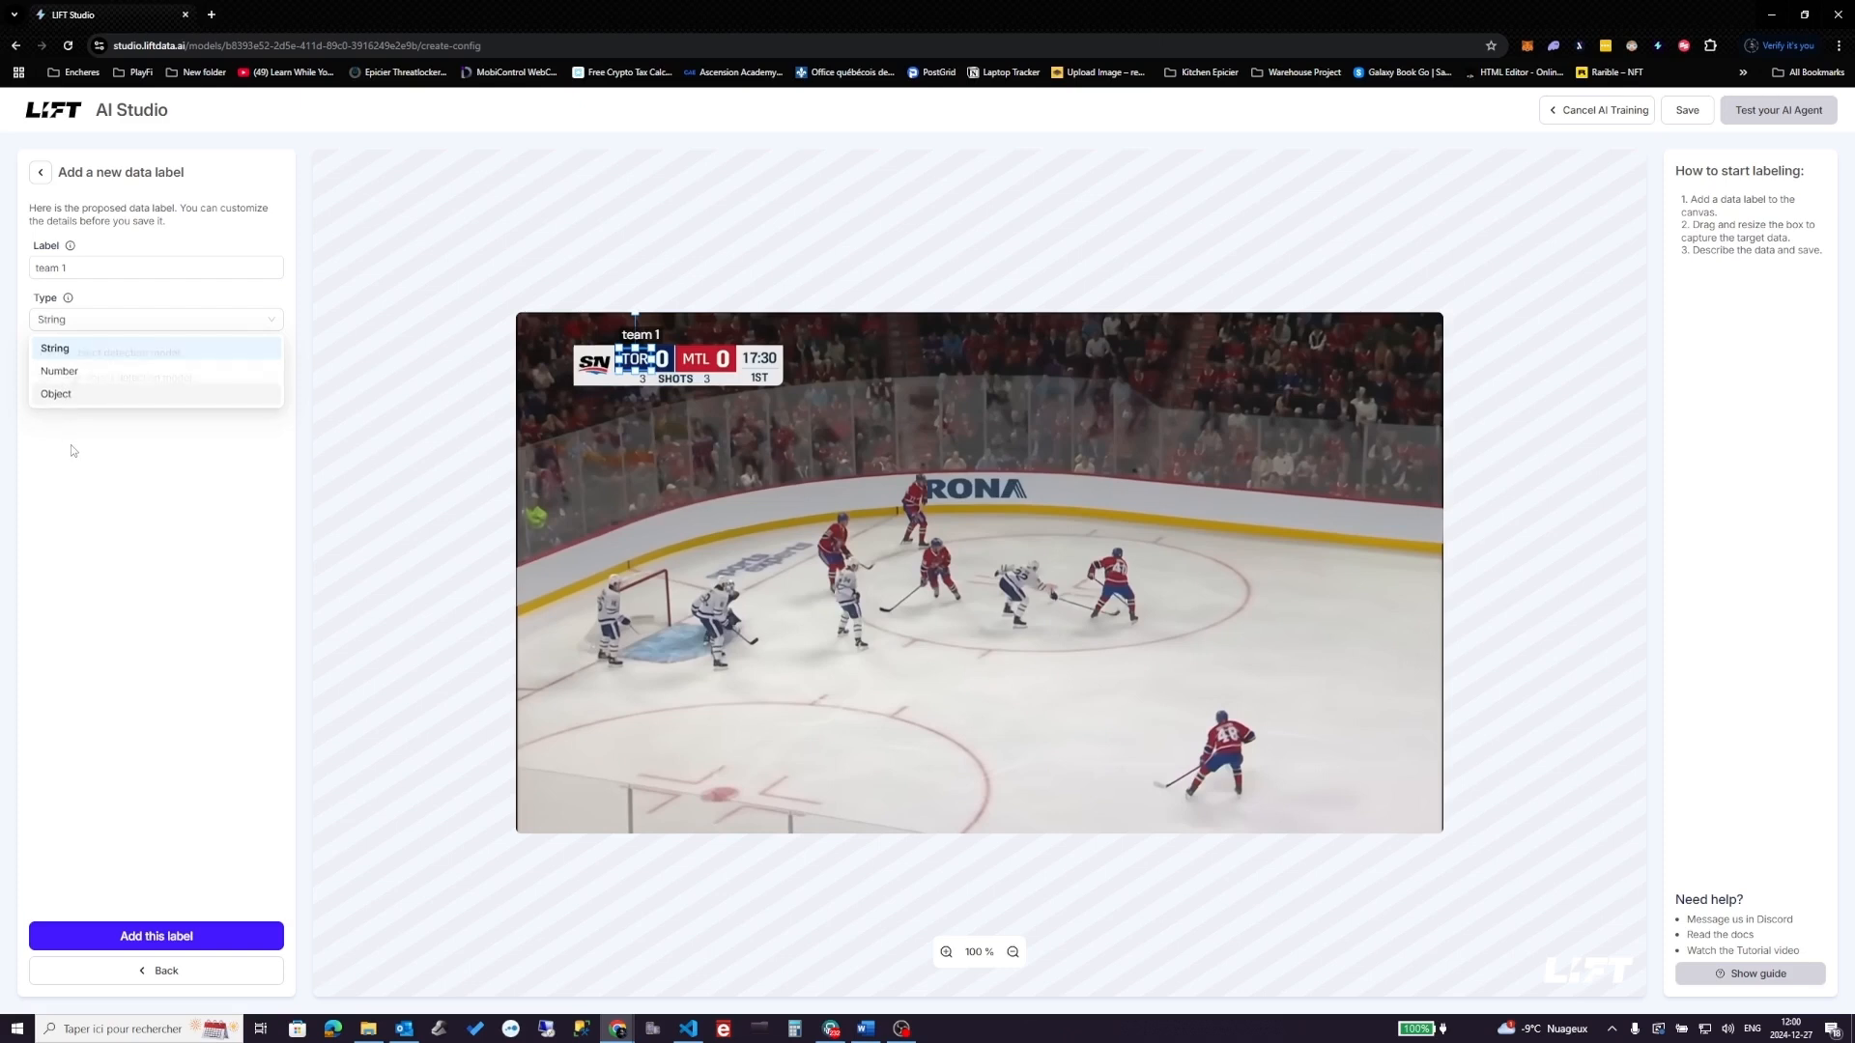
left_click(230, 928)
- Add a team_2 data label boxed over the MTL score
left_click(183, 230)
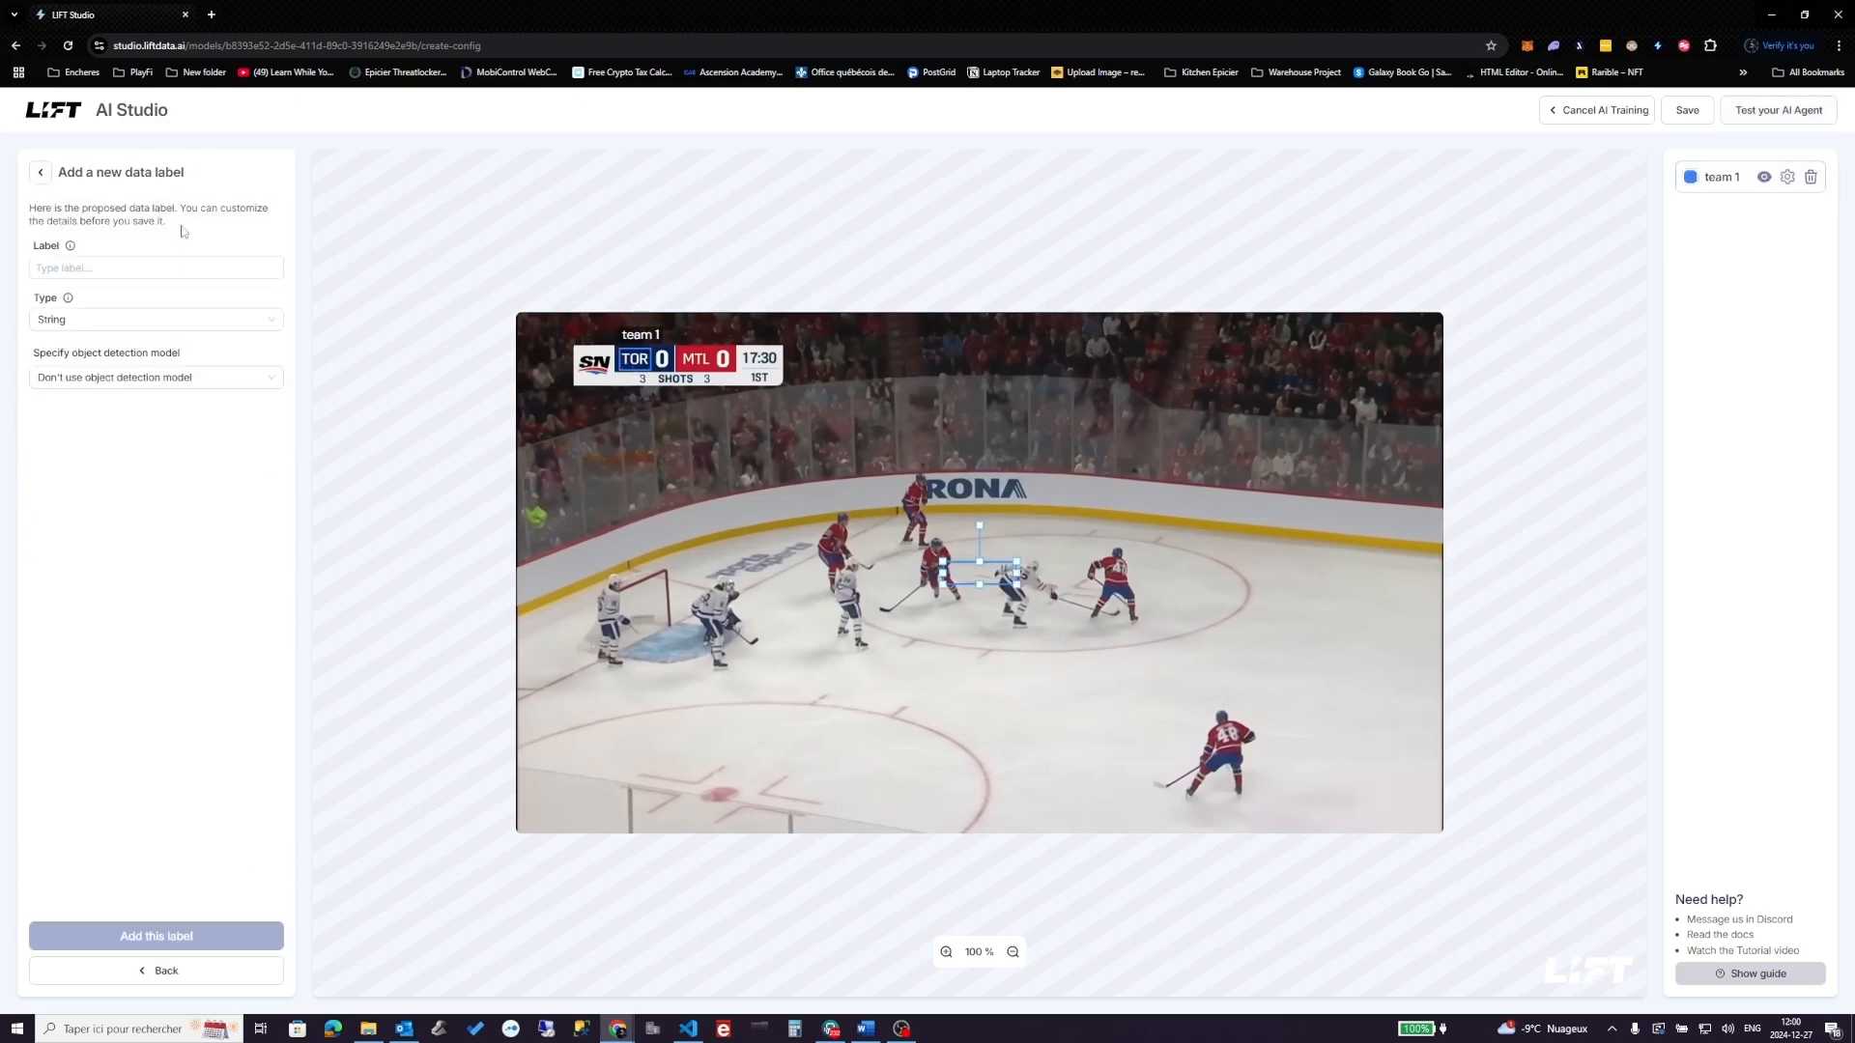
left_click_drag(1000, 577, 713, 359)
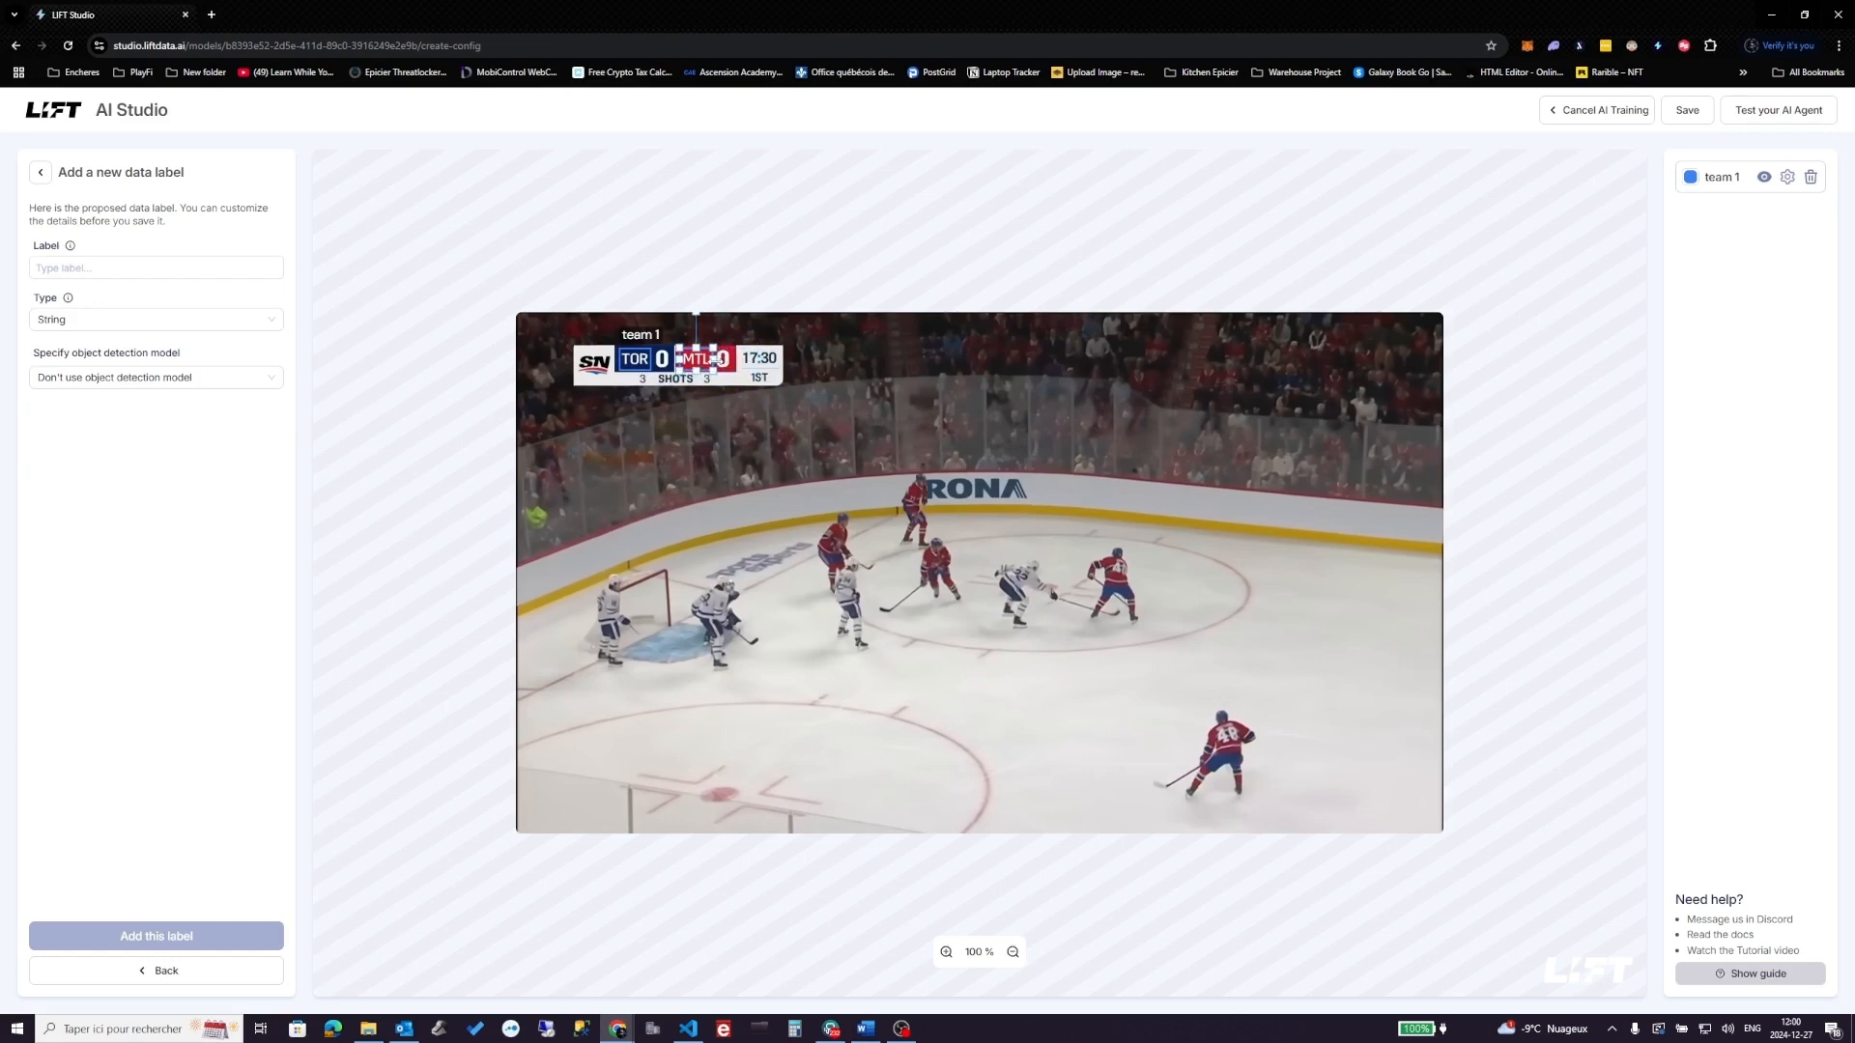
left_click(116, 268)
type("team")
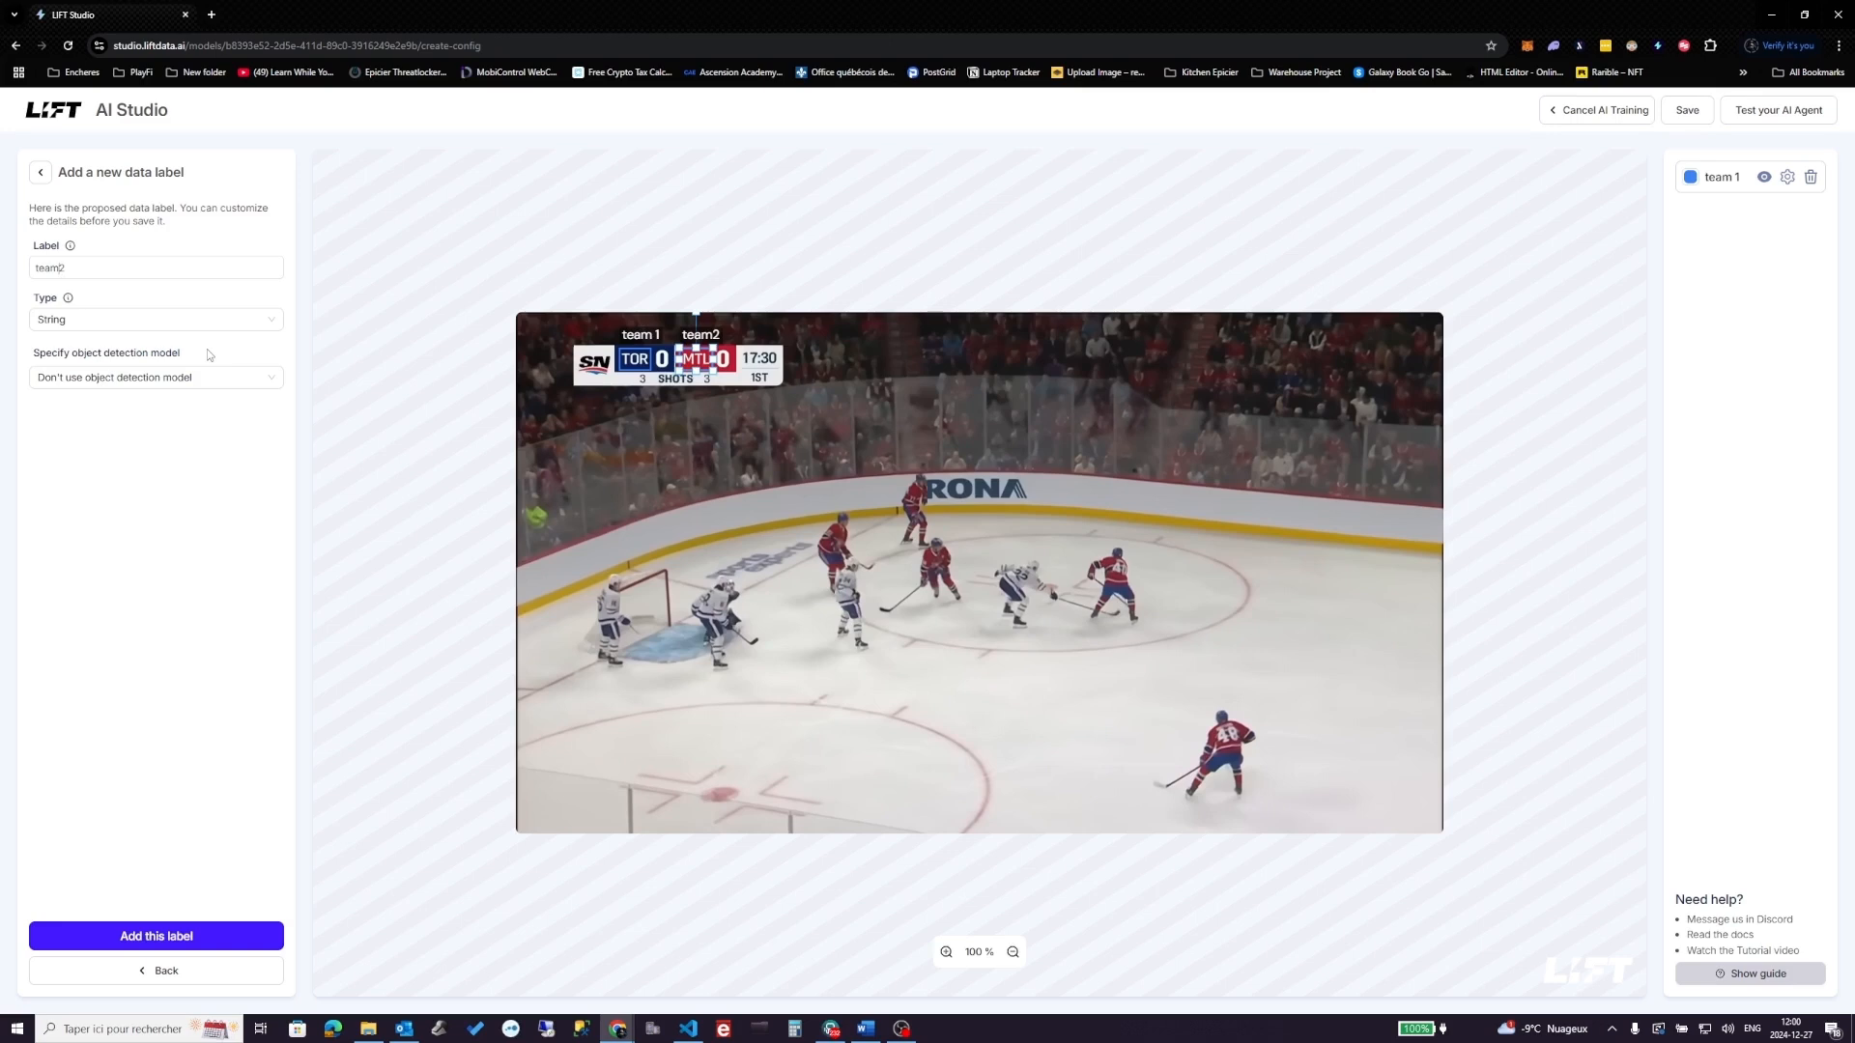
type("_")
left_click(206, 939)
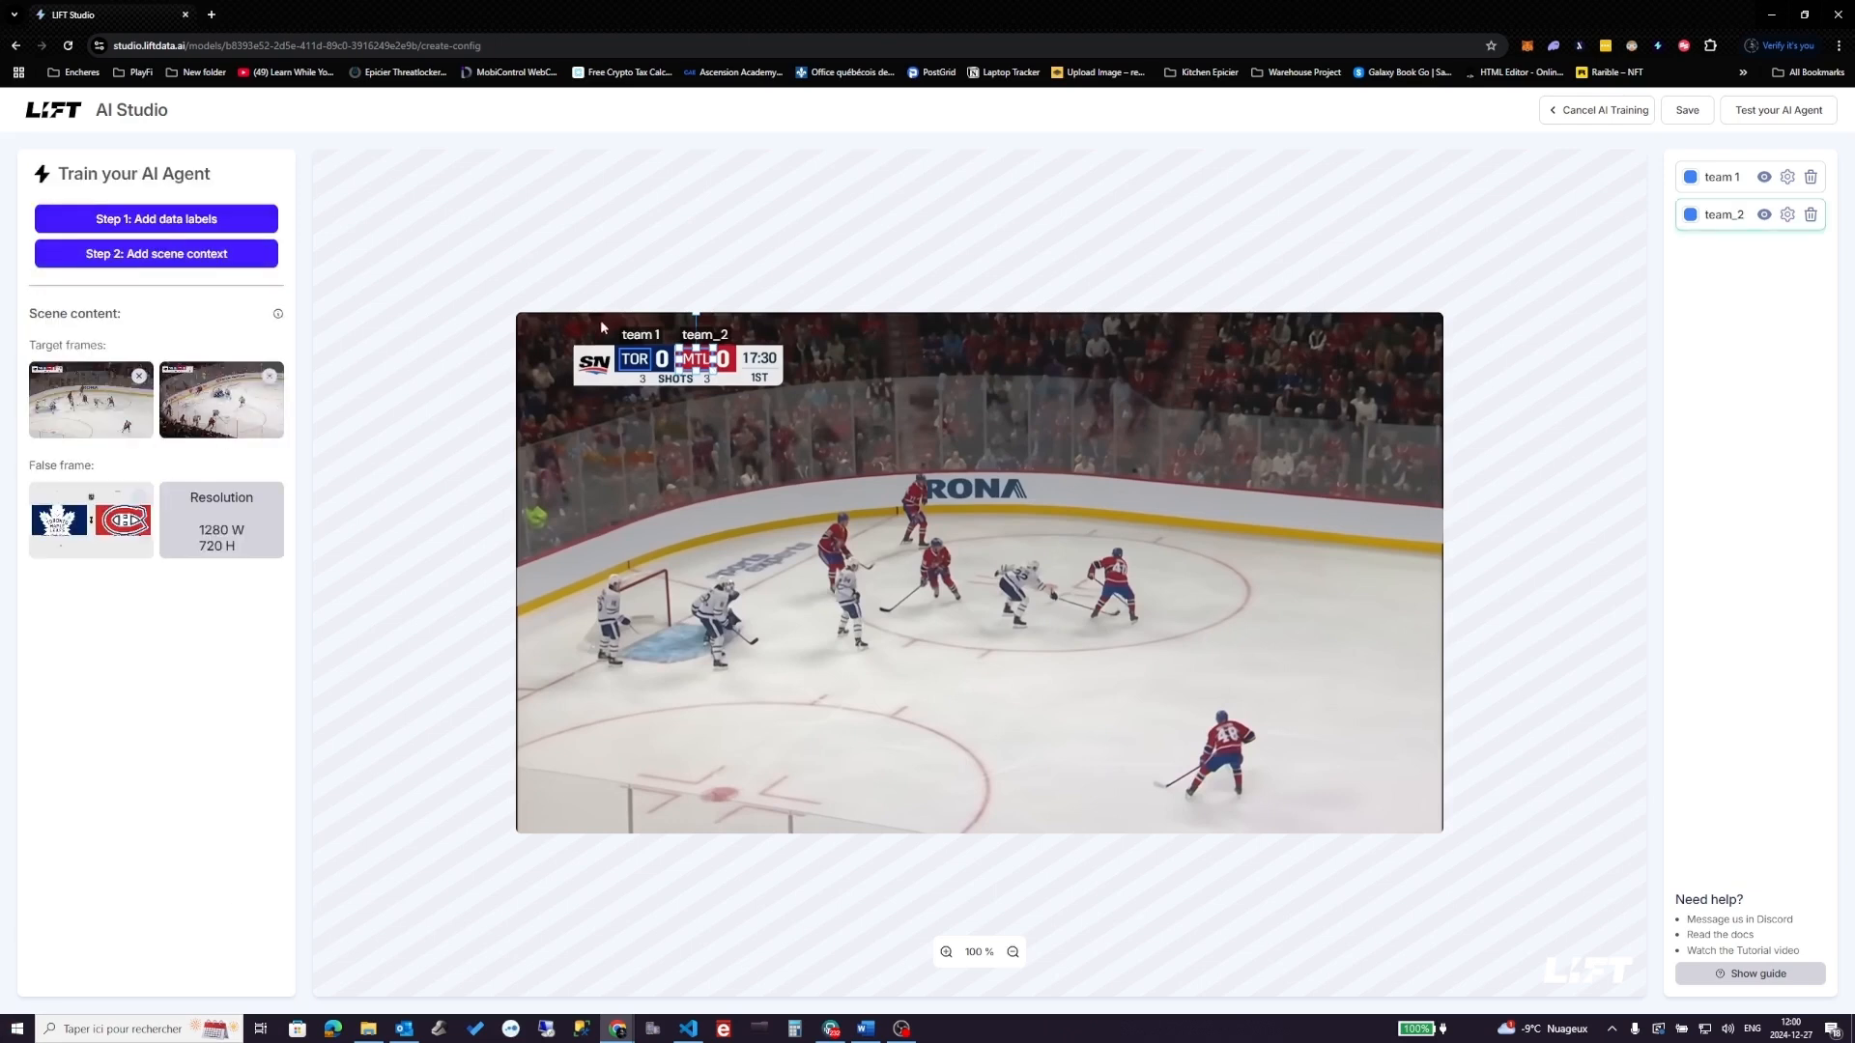
- Rename the team 1 label to team_1
left_click(637, 359)
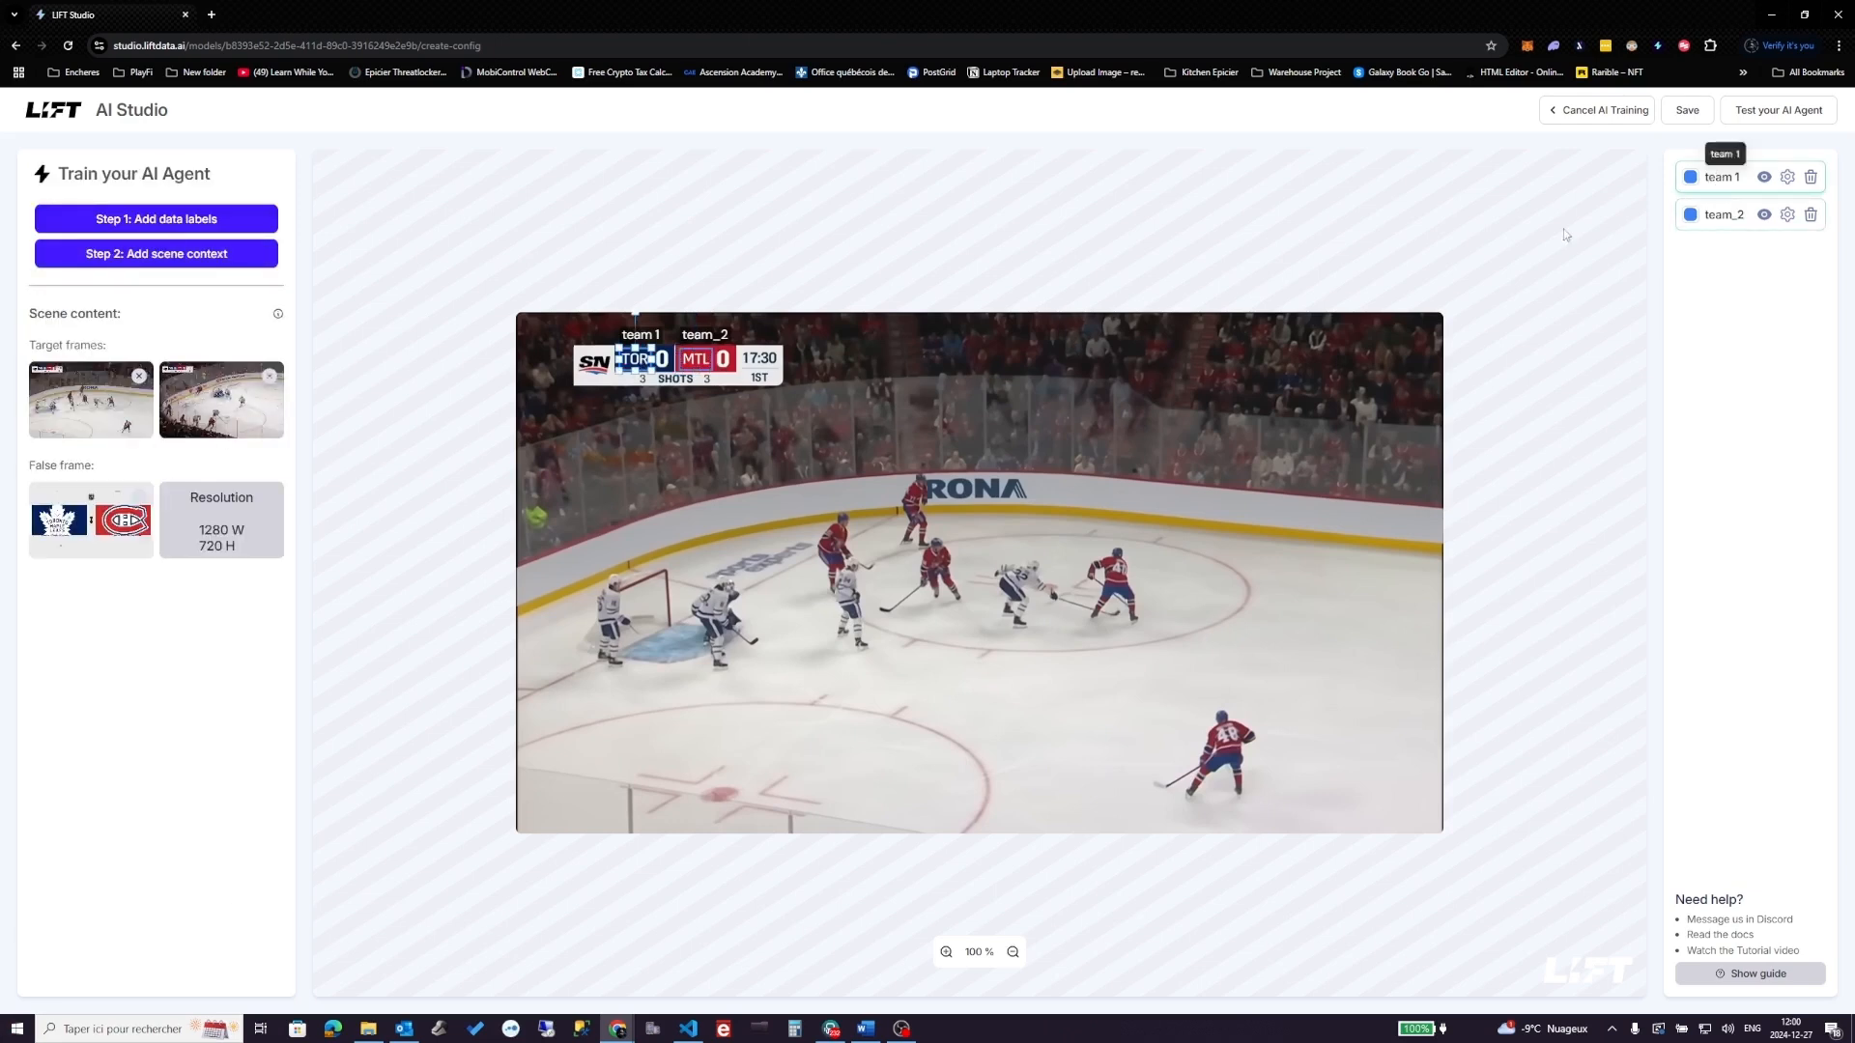
left_click(1787, 176)
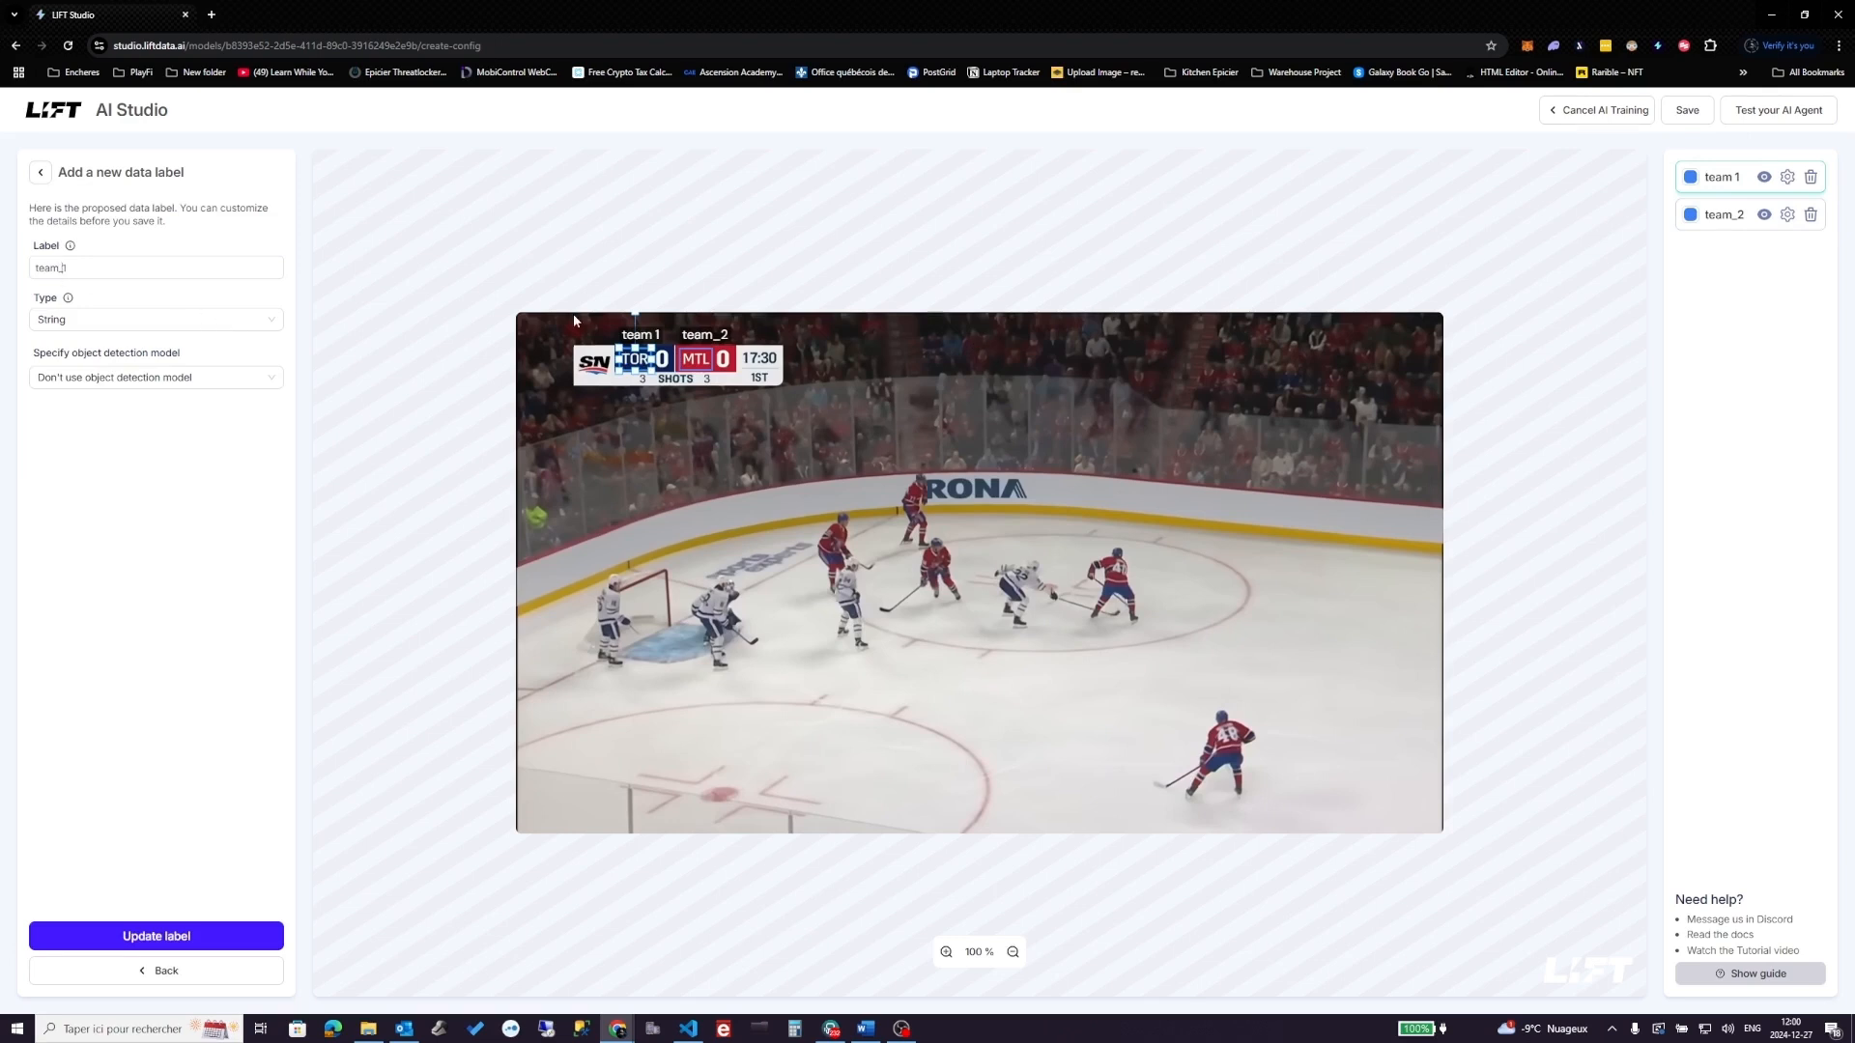
left_click(183, 936)
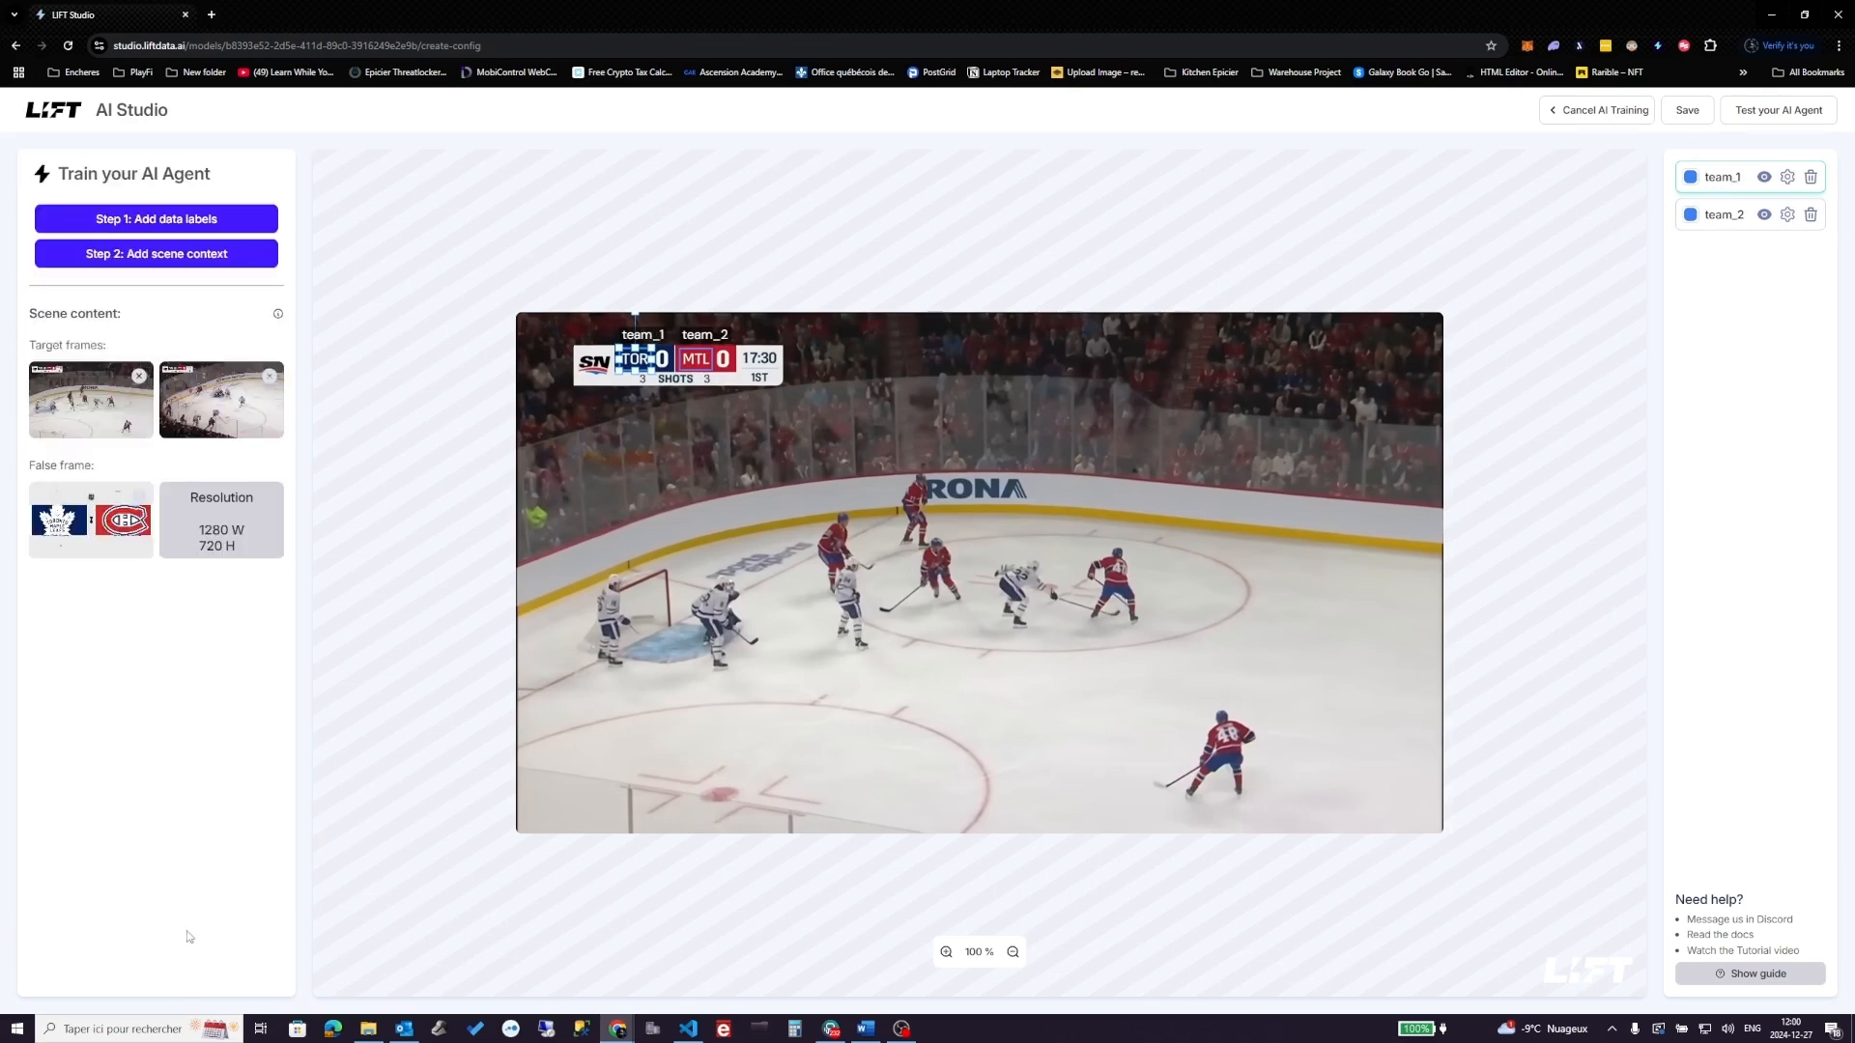
- Add a Number label score_team_1 boxed over the TOR score
left_click(184, 219)
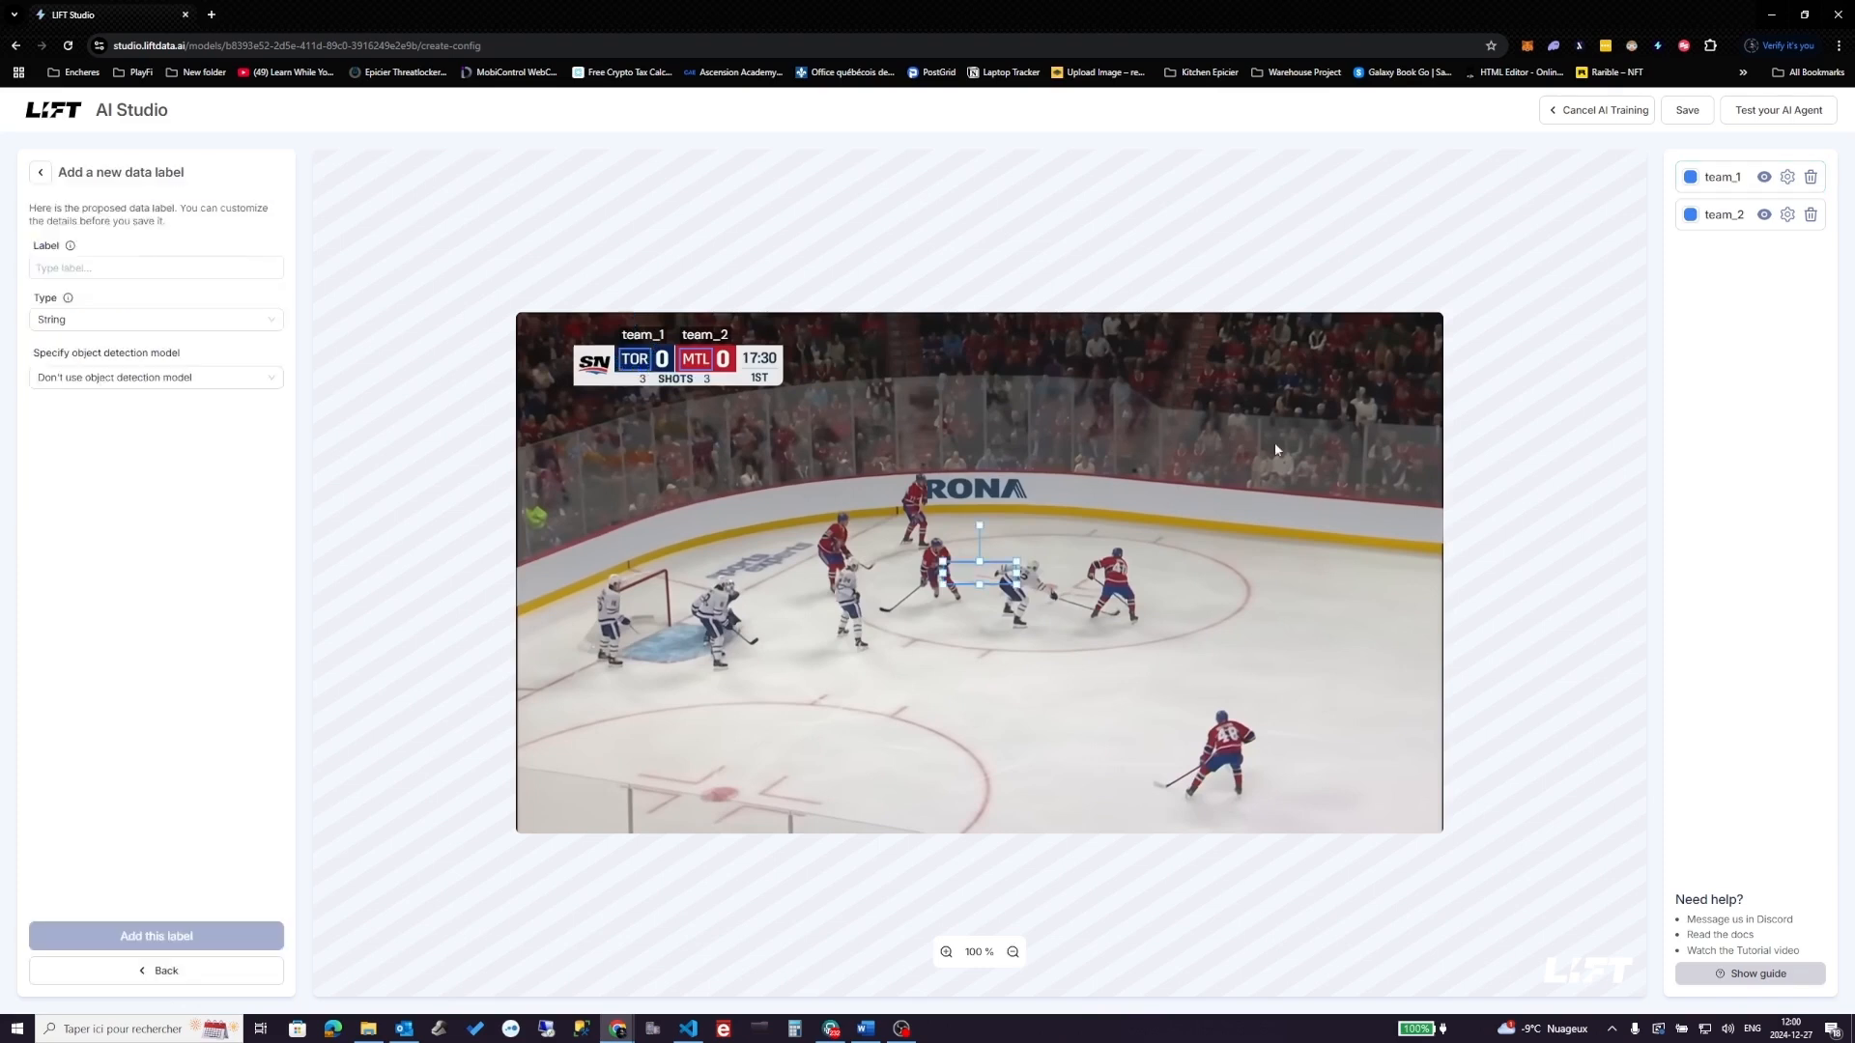
left_click_drag(978, 561, 675, 360)
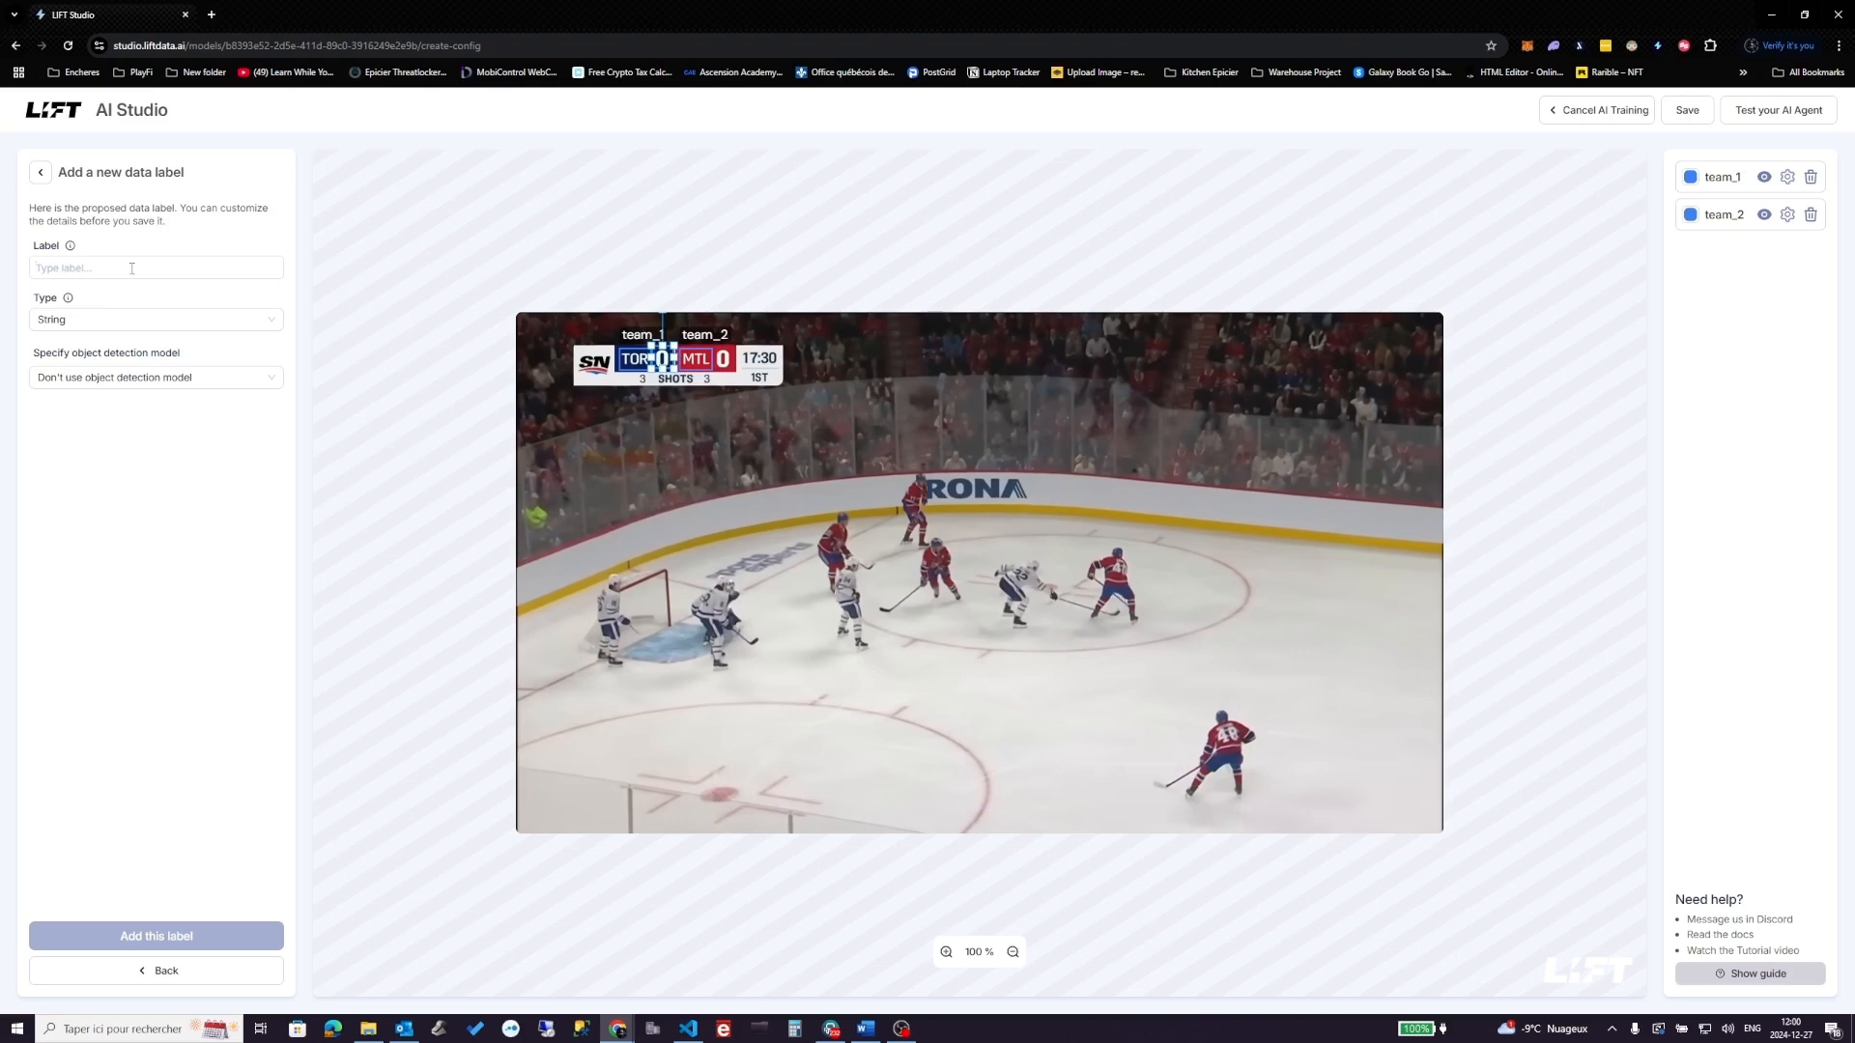
type("score_")
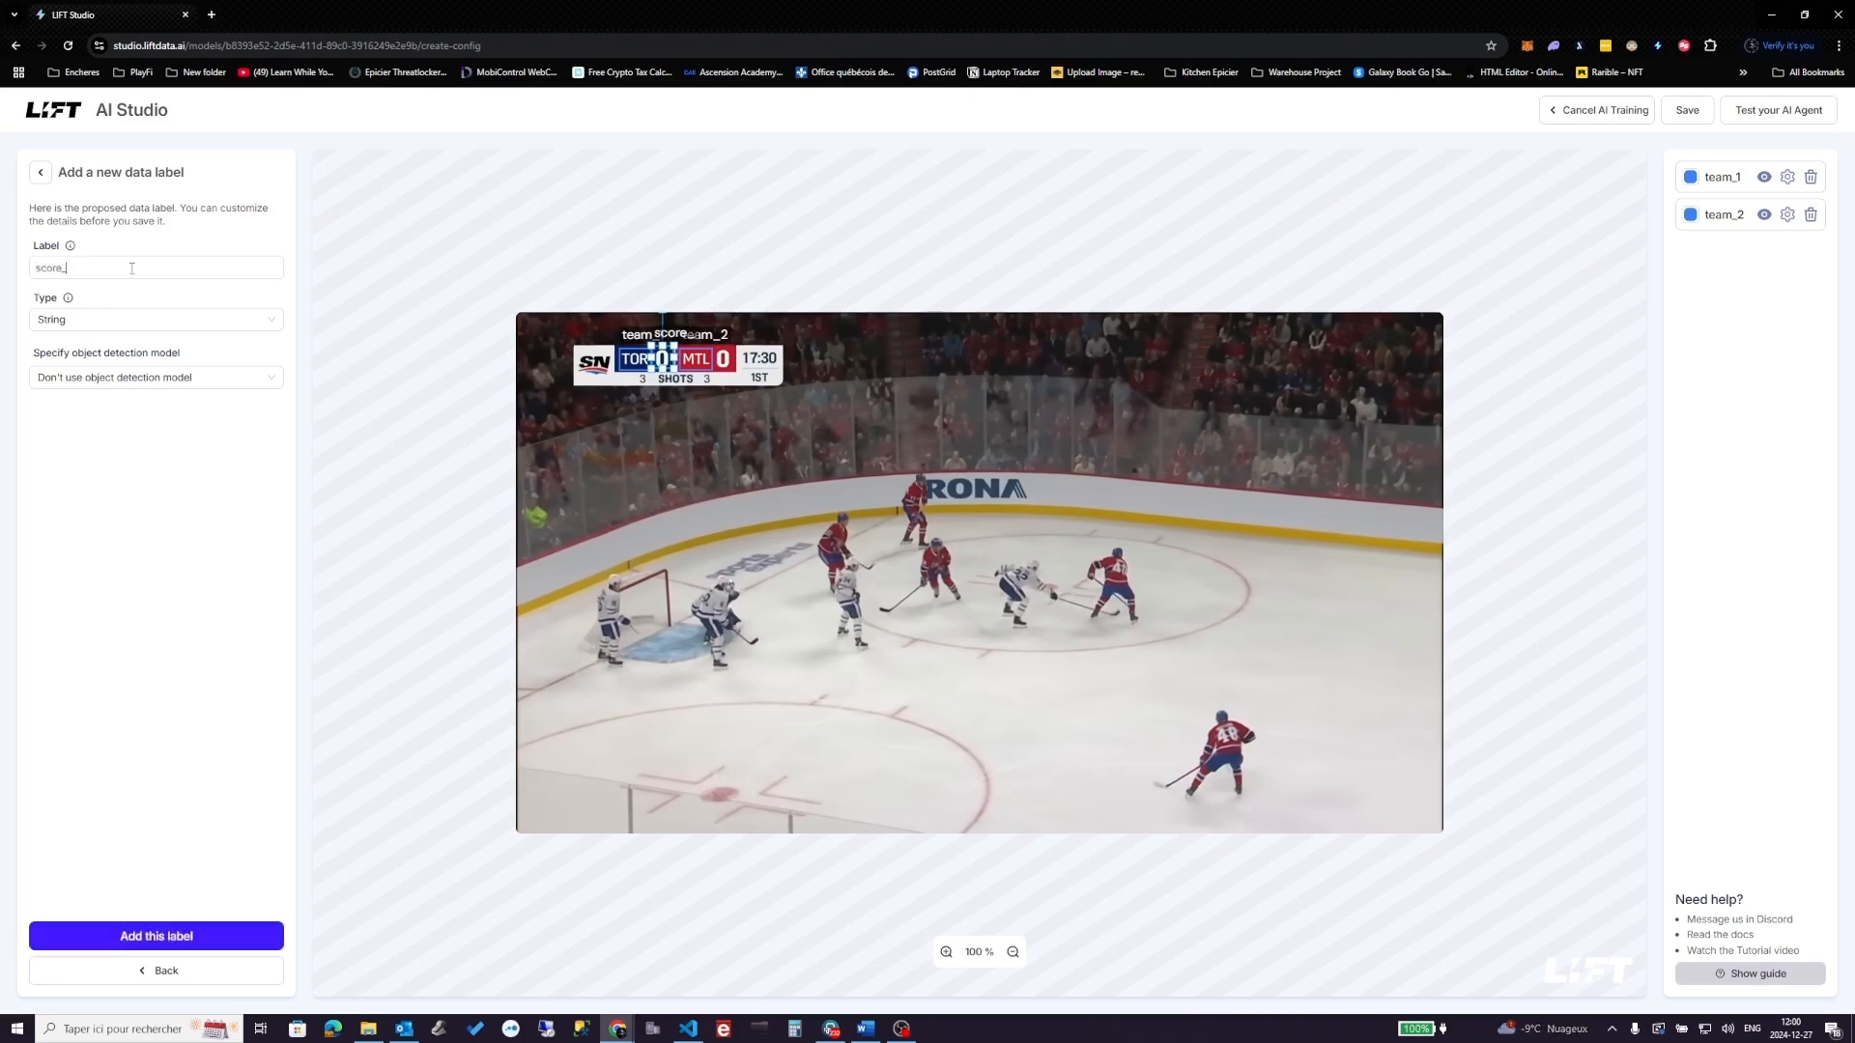
type("team_1")
left_click(143, 319)
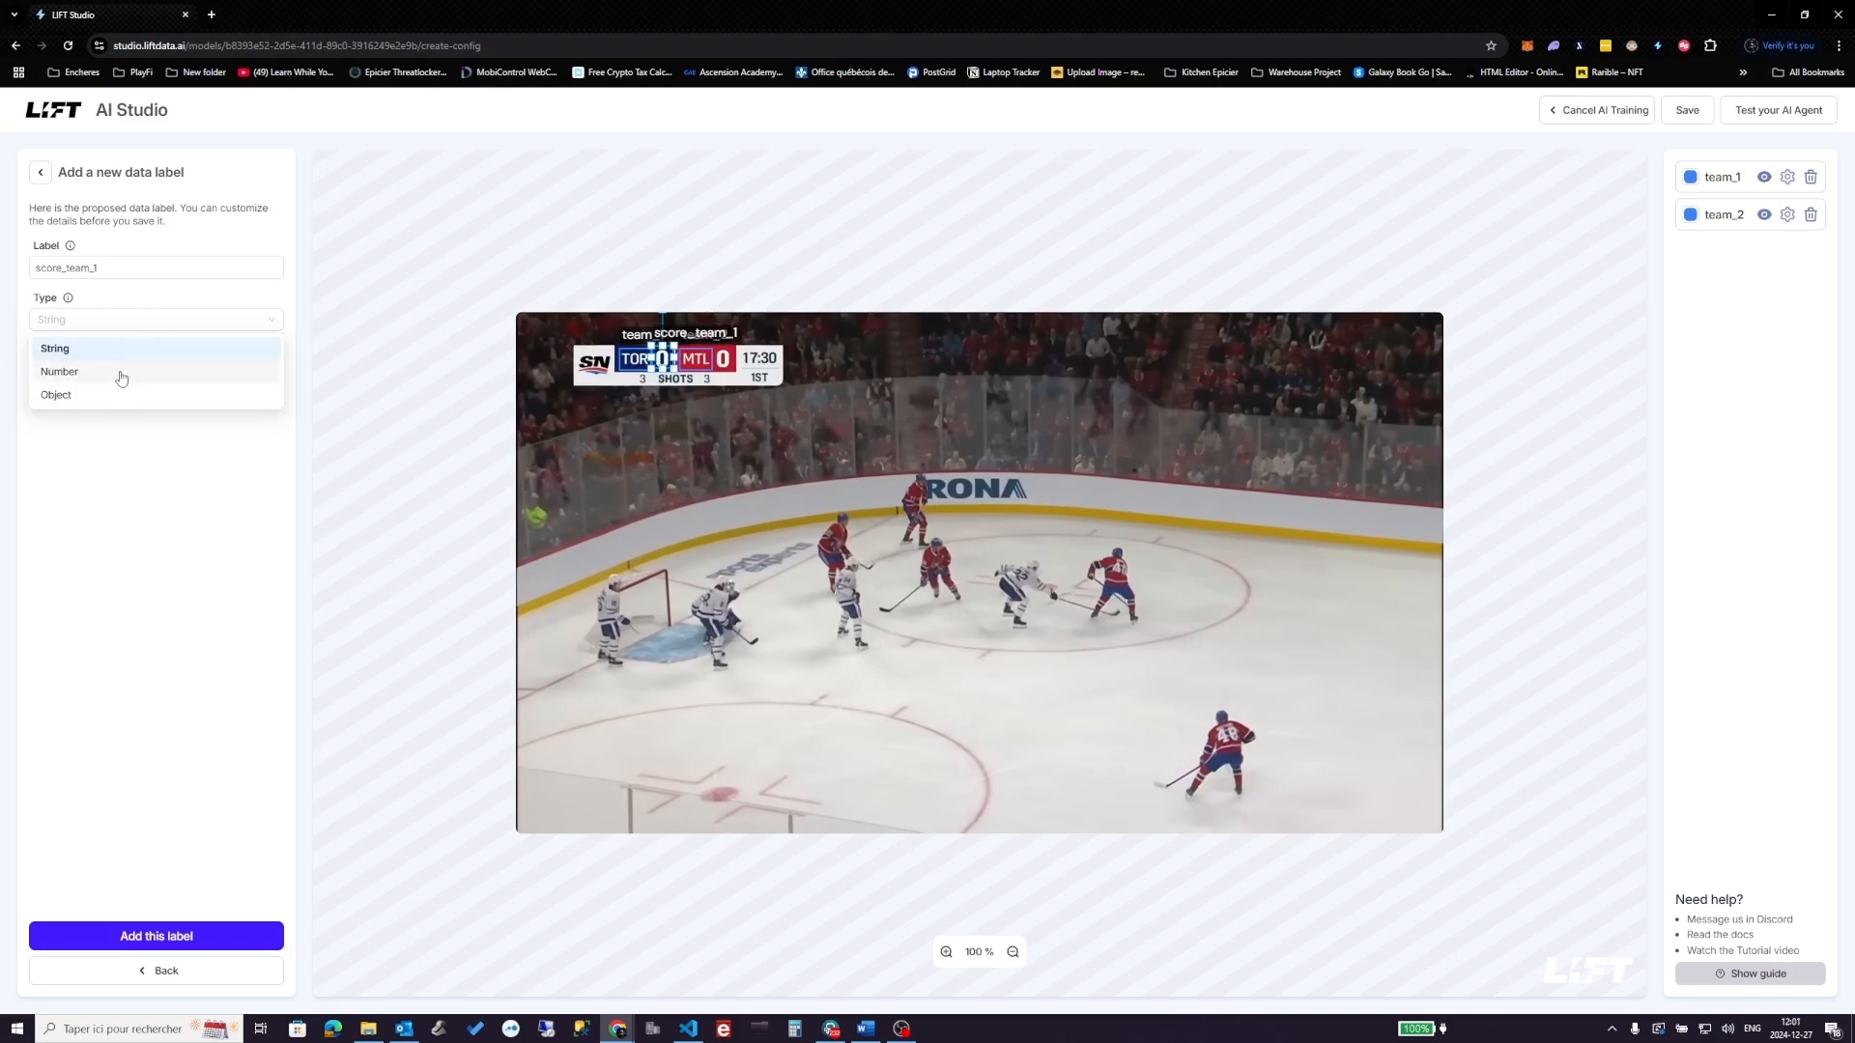
left_click(121, 372)
left_click(156, 937)
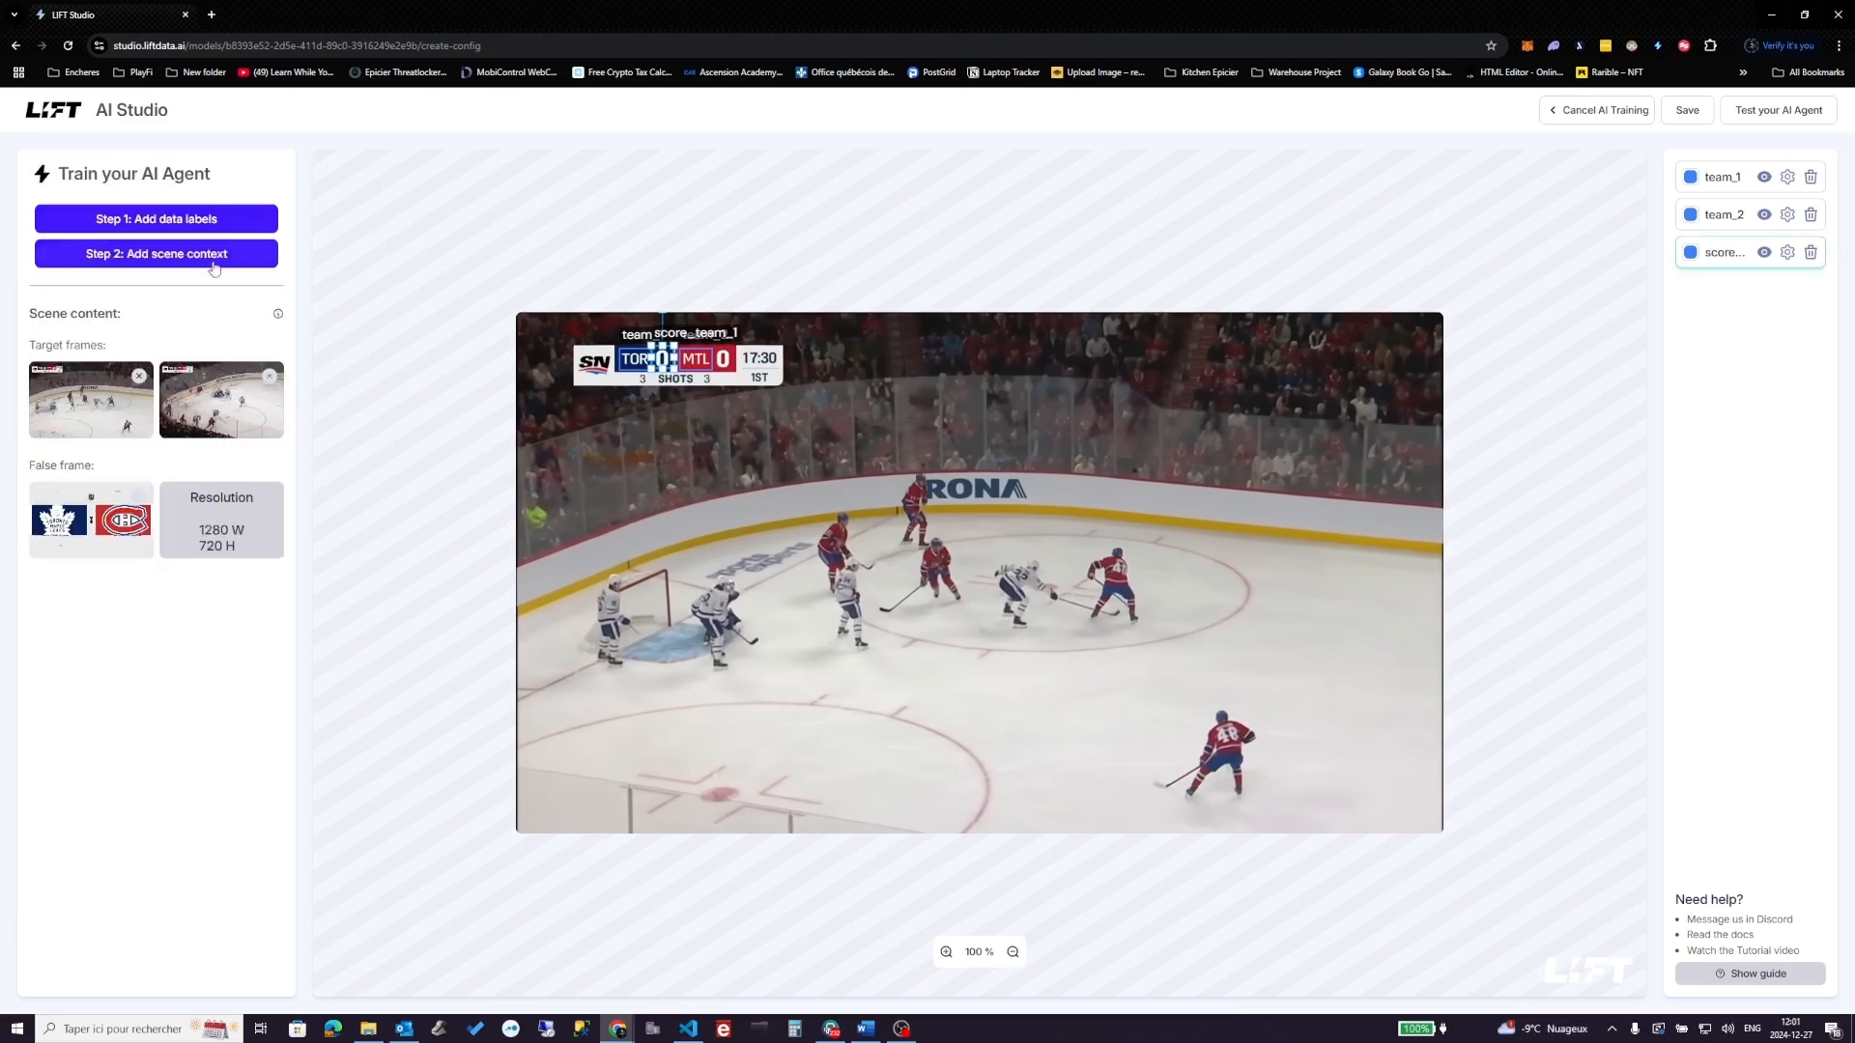
- Add a Number label Score_team_2 boxed over the Montreal score
left_click(192, 208)
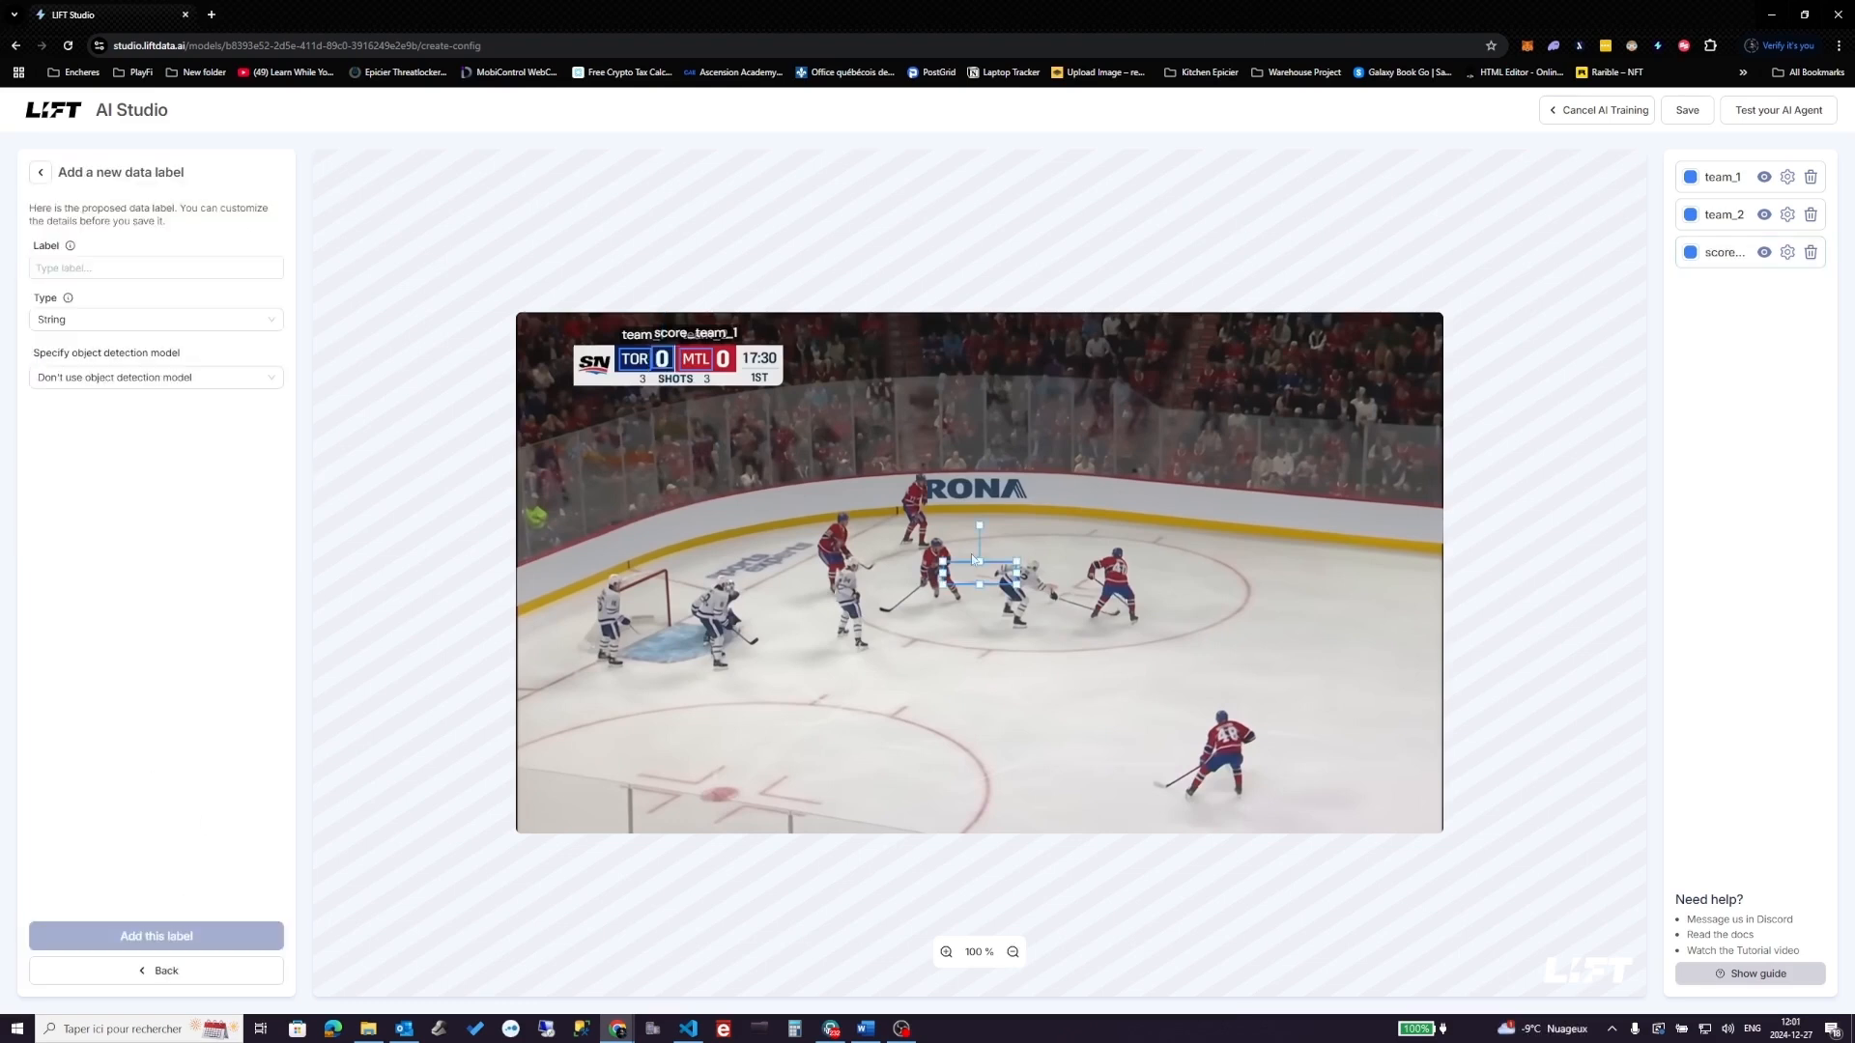
left_click_drag(972, 558, 735, 360)
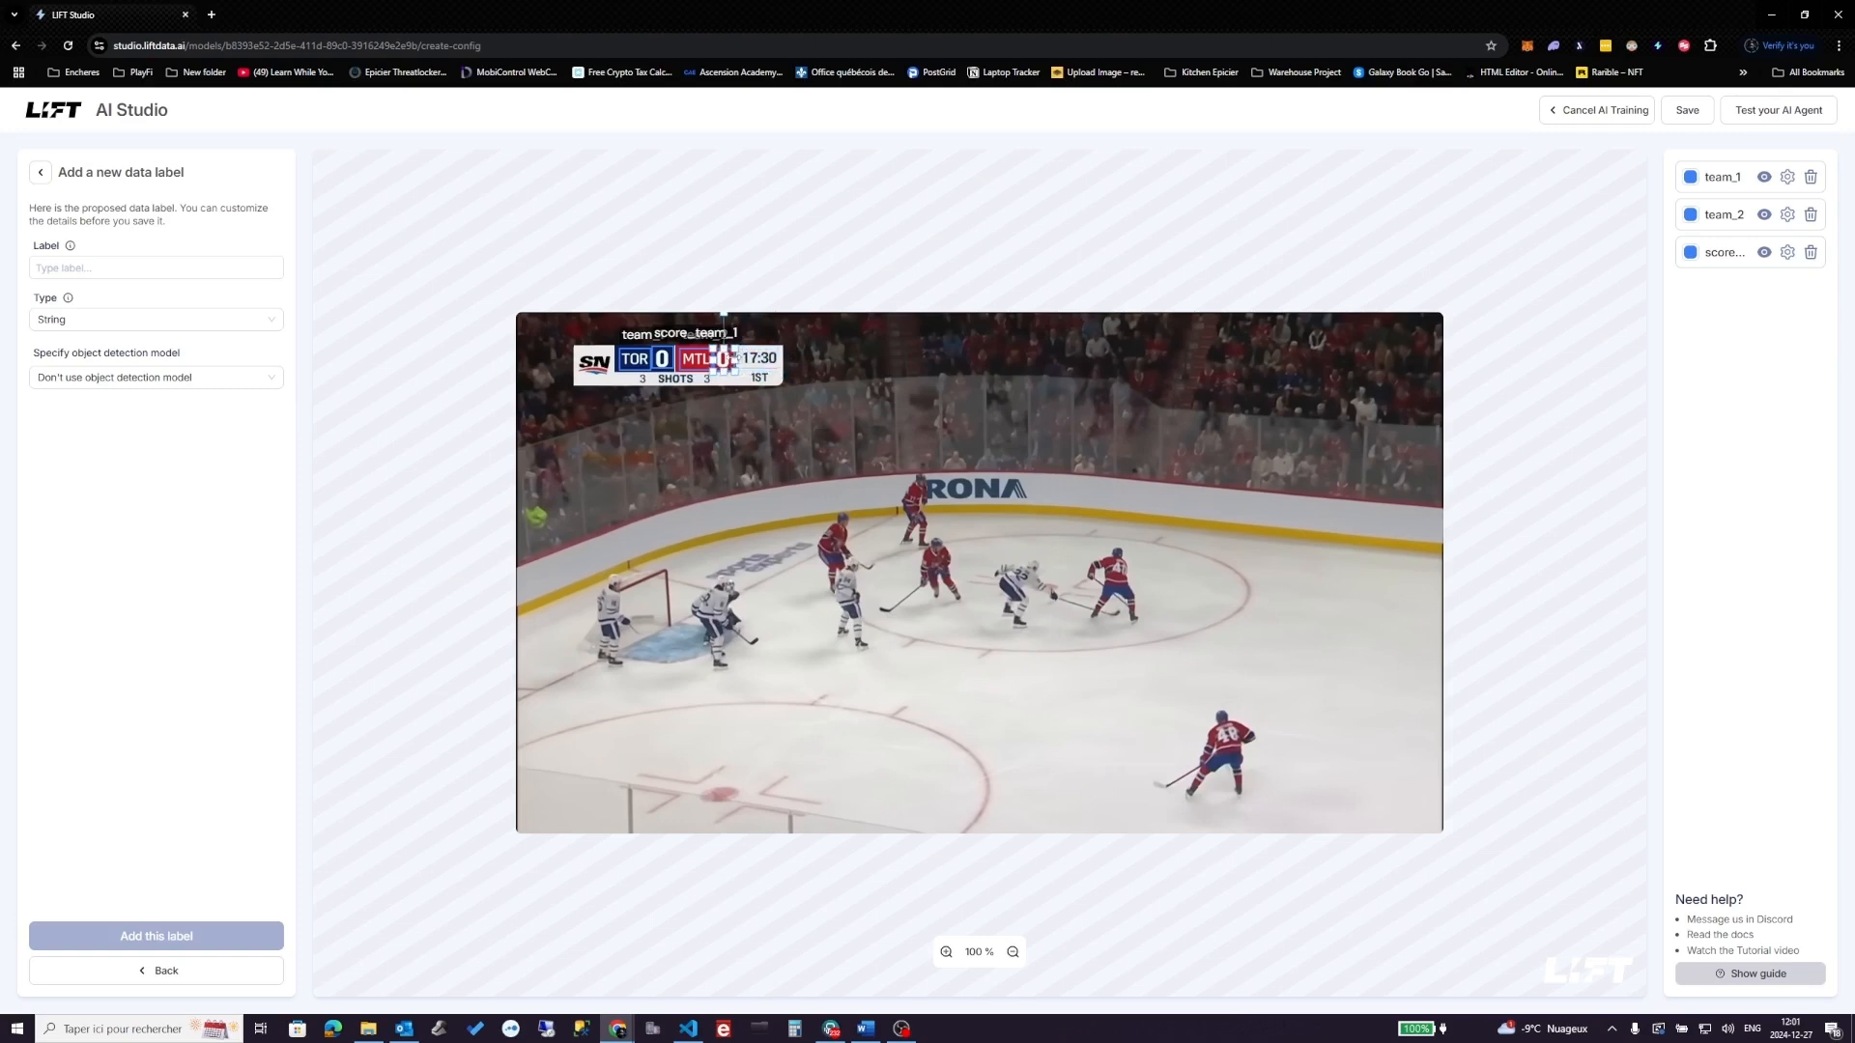
left_click(190, 266)
type("Score")
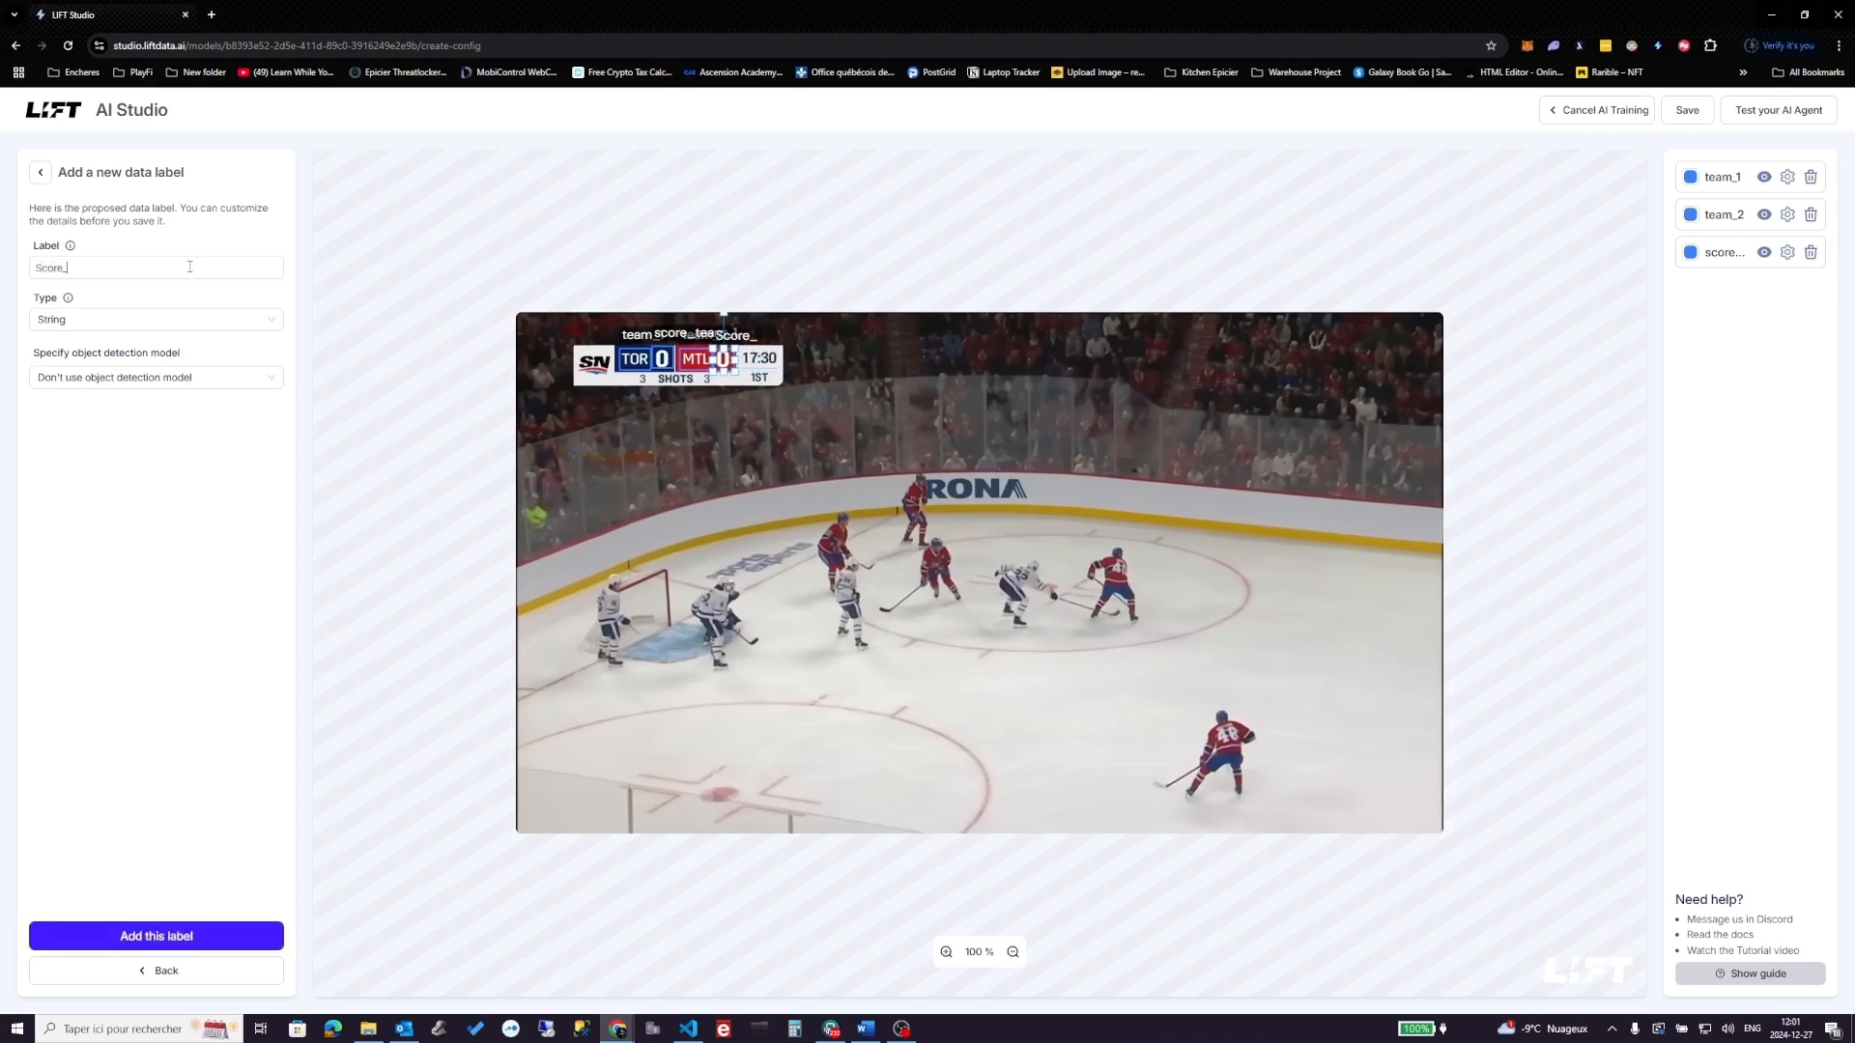
type("_team_2")
left_click(245, 325)
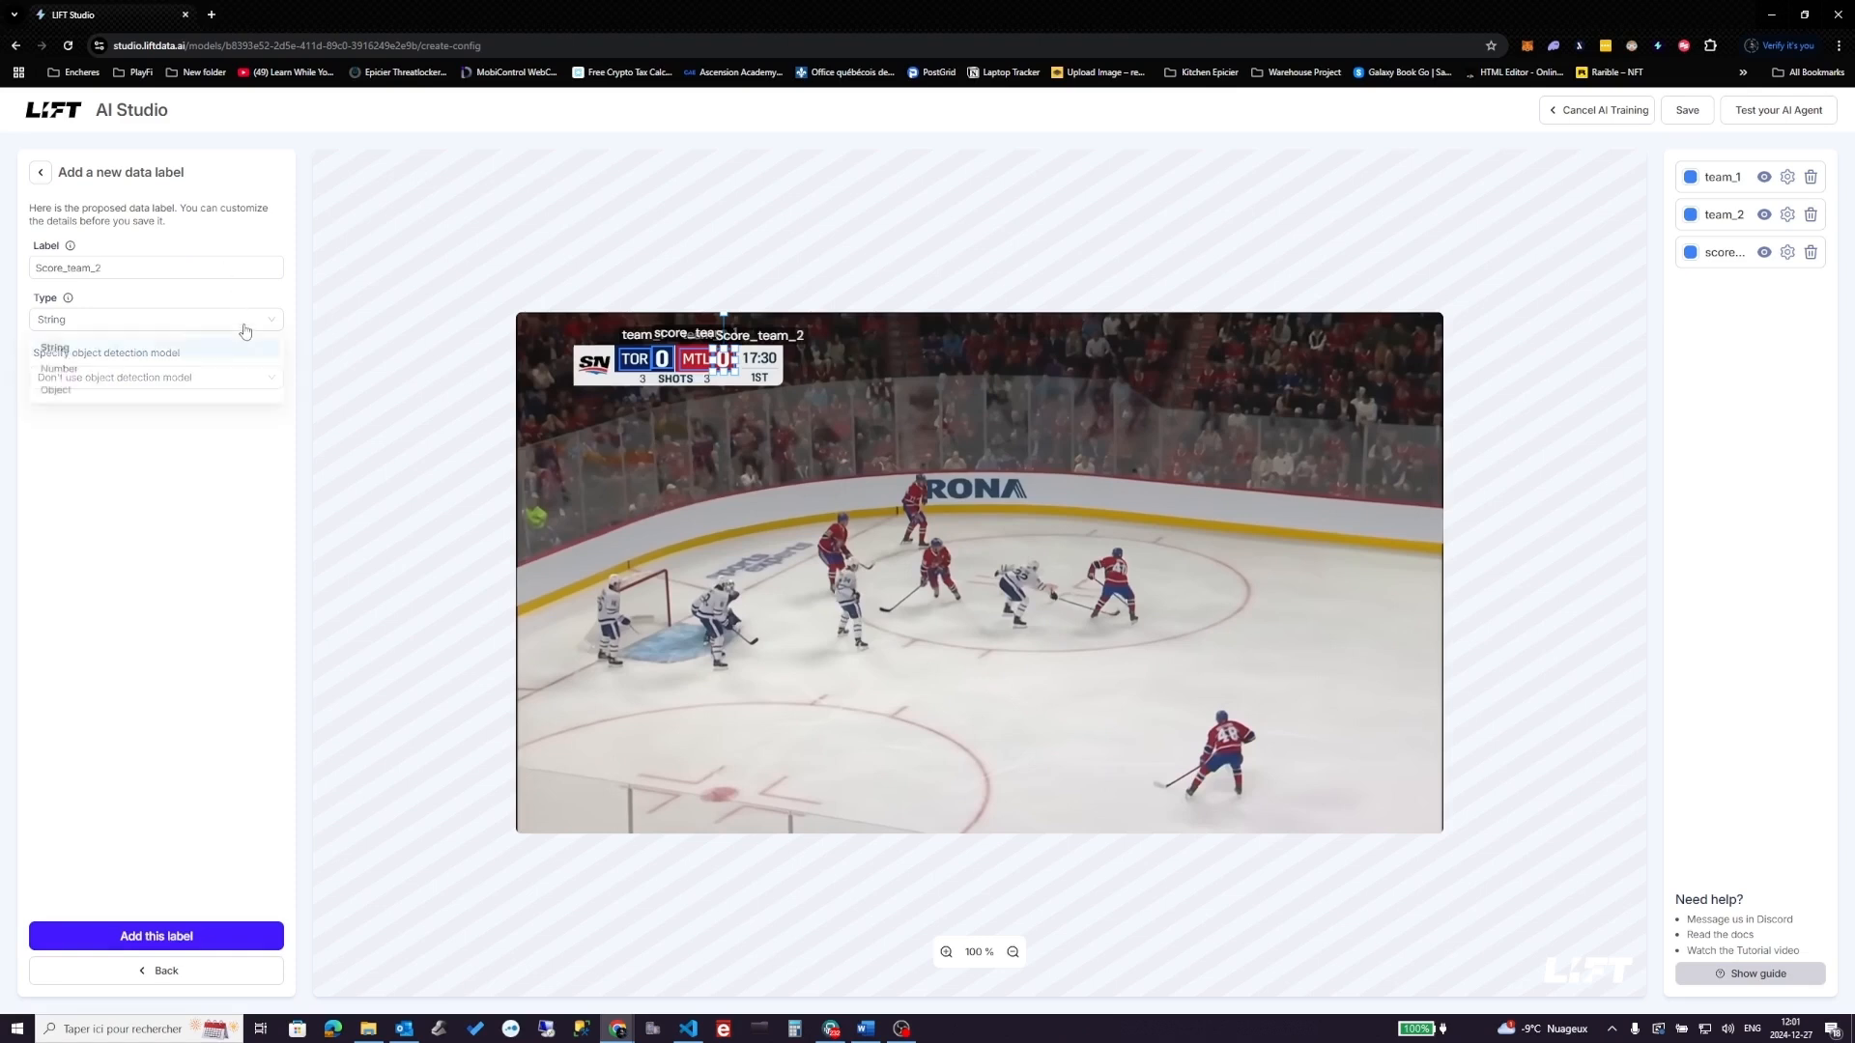
left_click(162, 377)
left_click(242, 935)
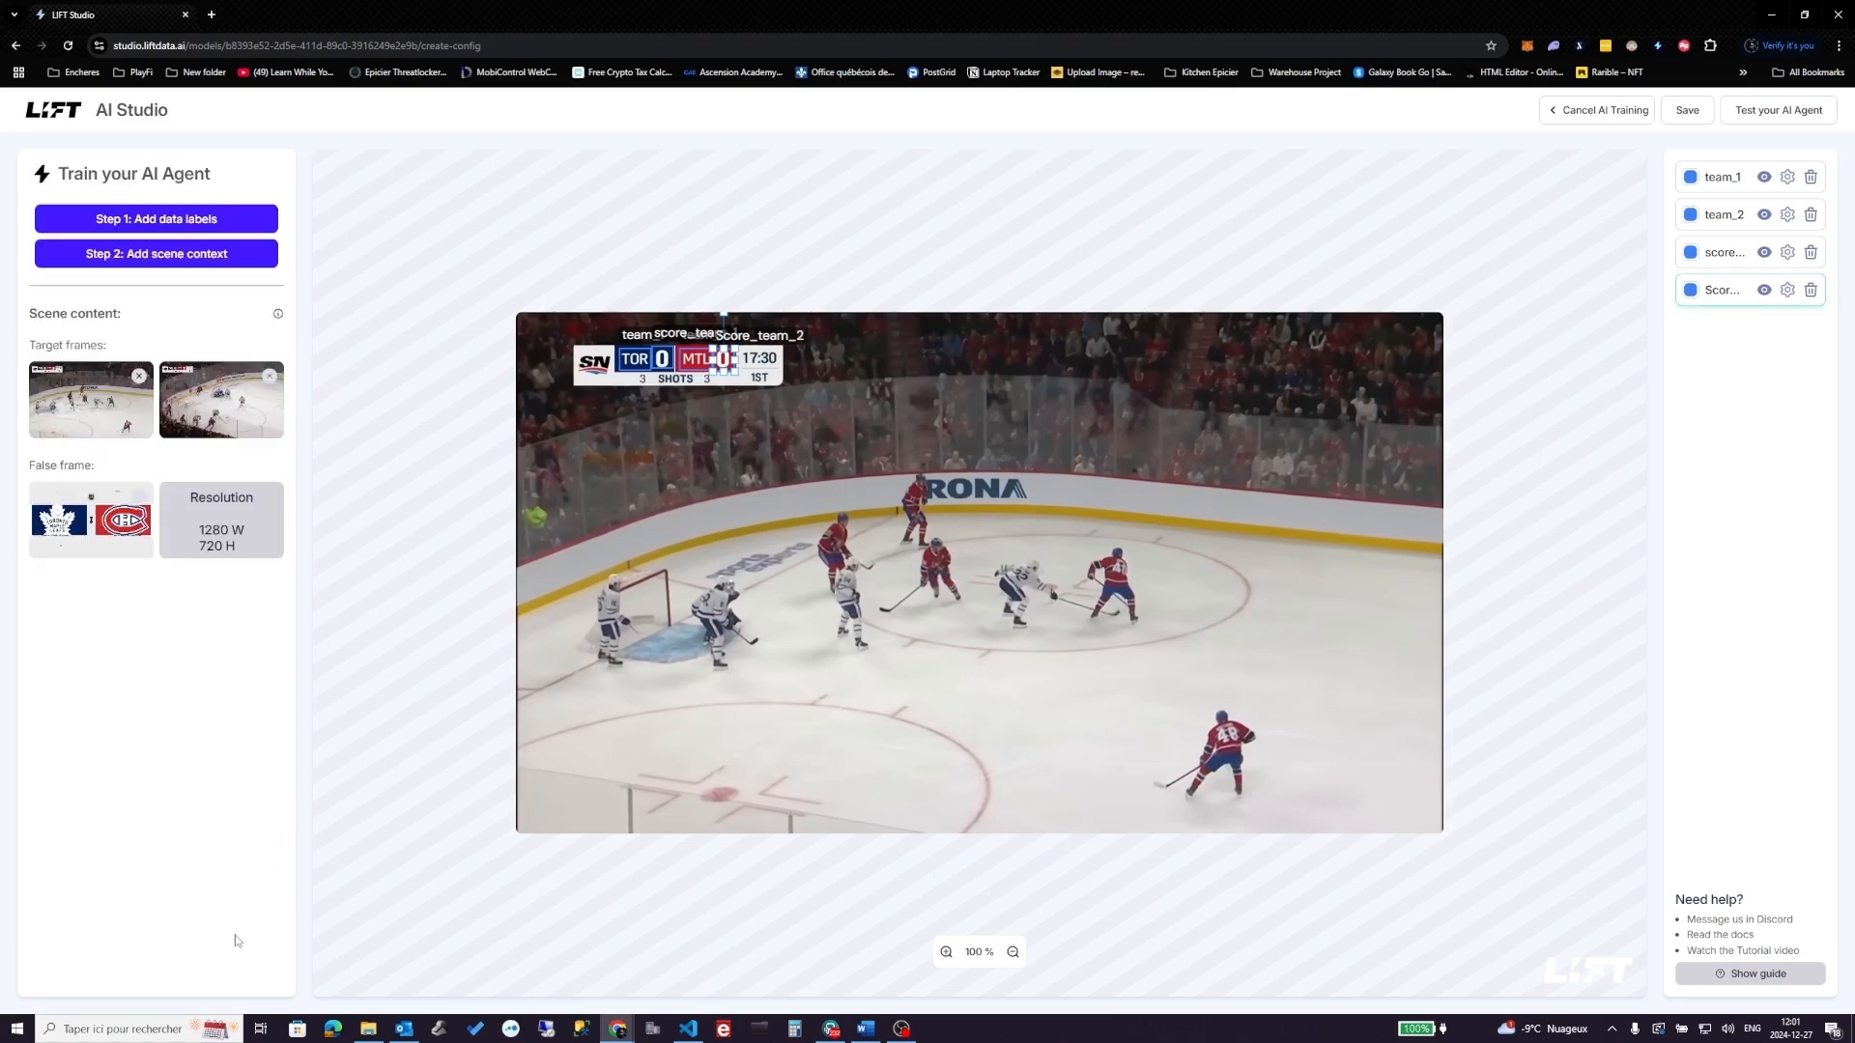
- Add a String label Time boxed over the 17:30 game clock
left_click(155, 218)
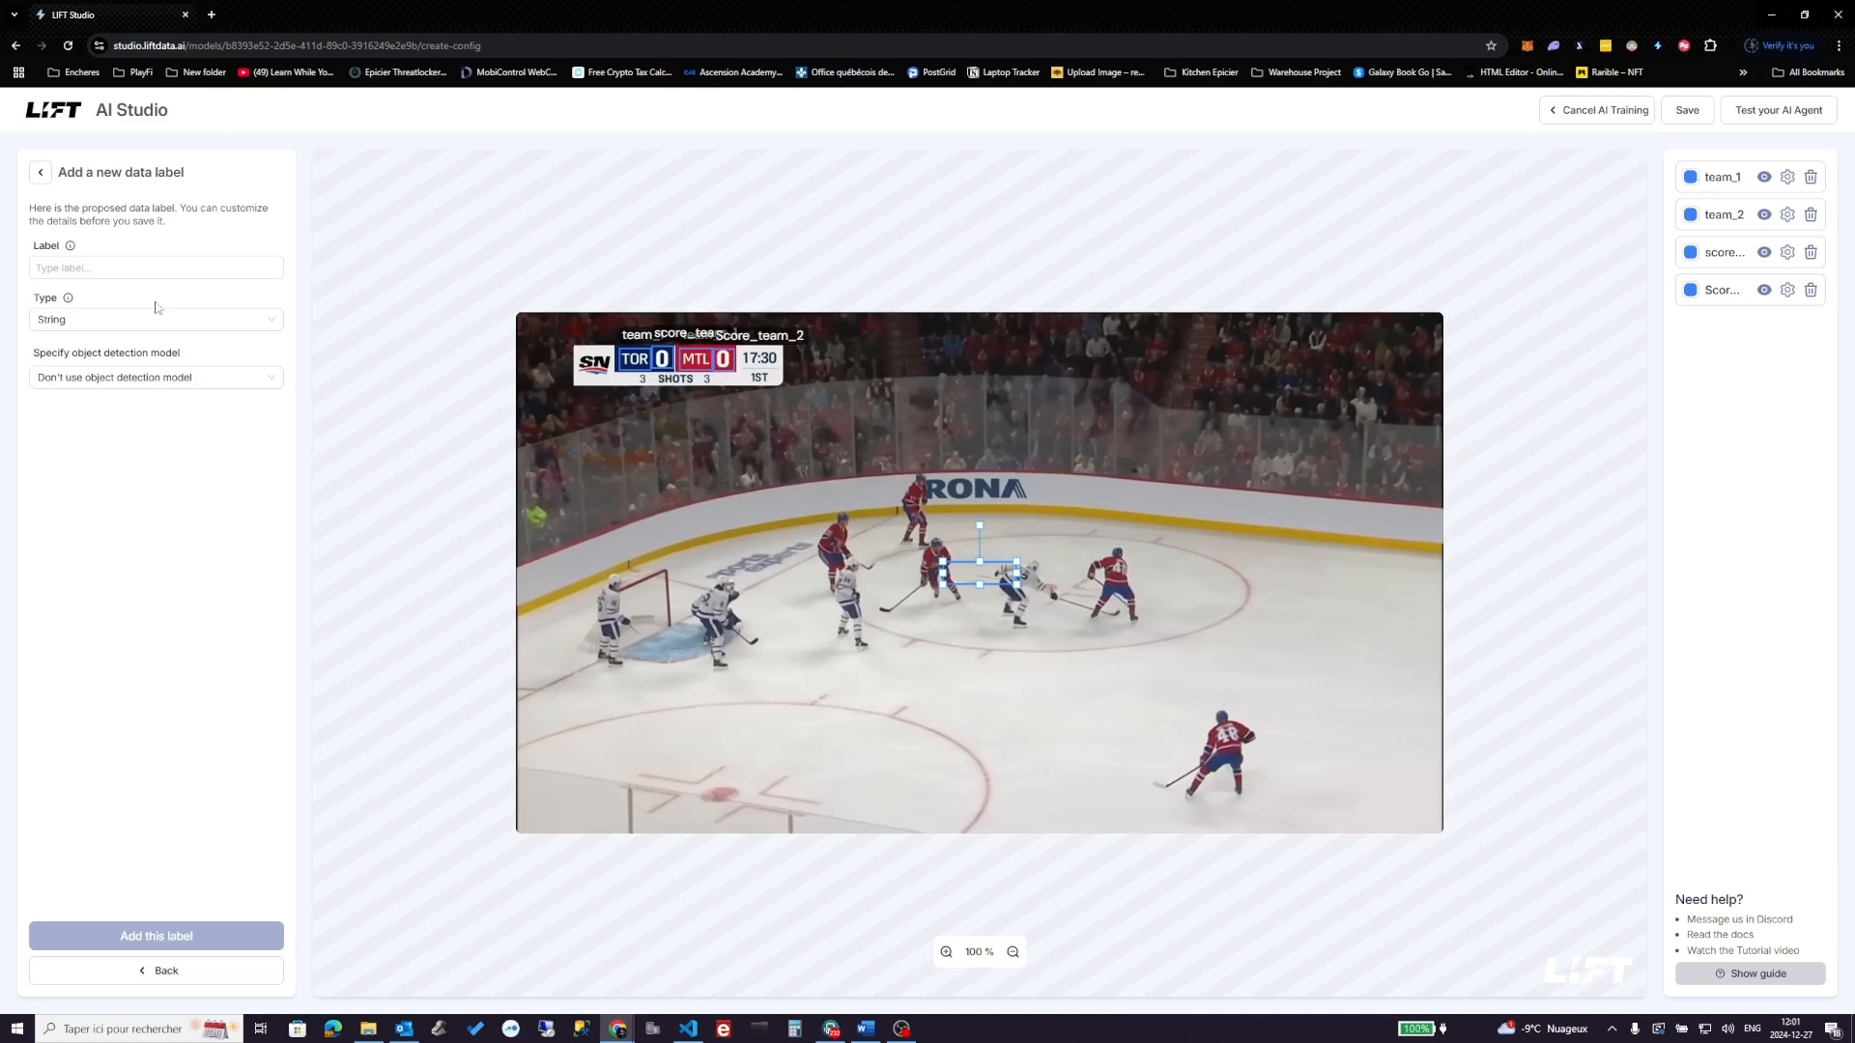
left_click_drag(989, 578, 783, 367)
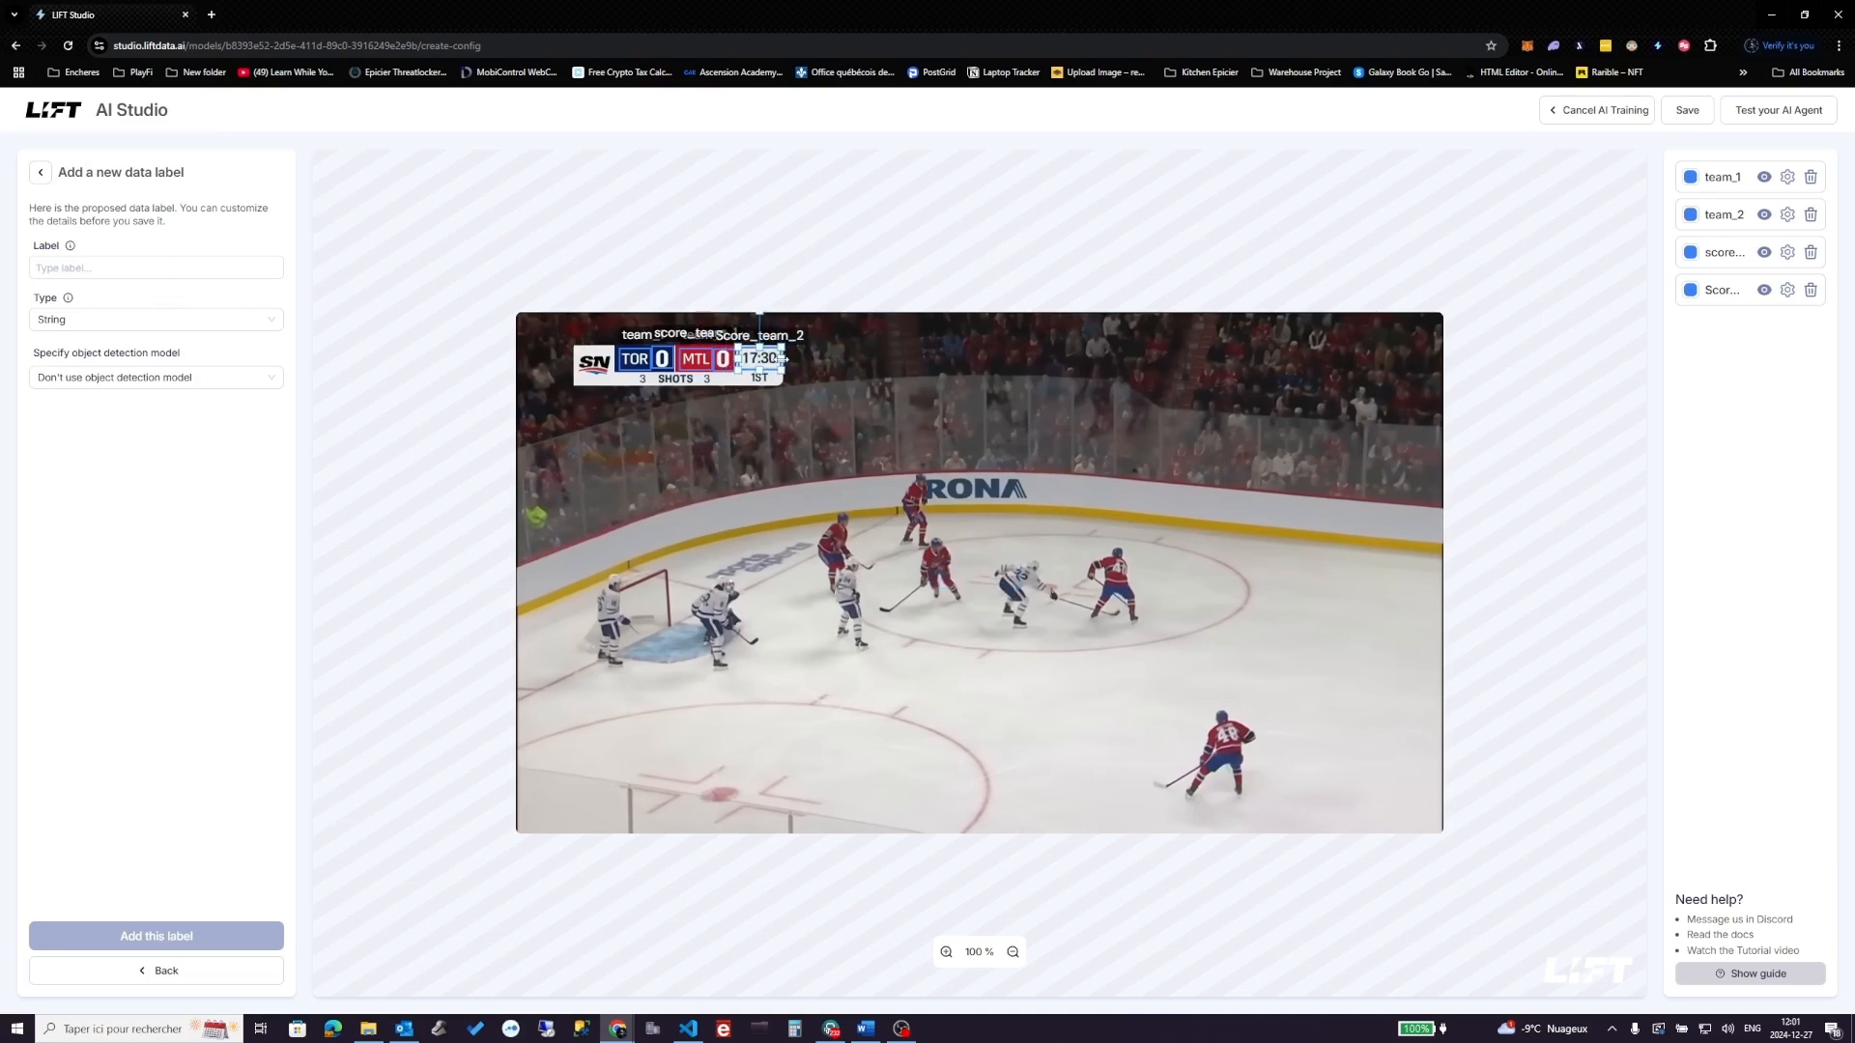
left_click(111, 270)
type("Time")
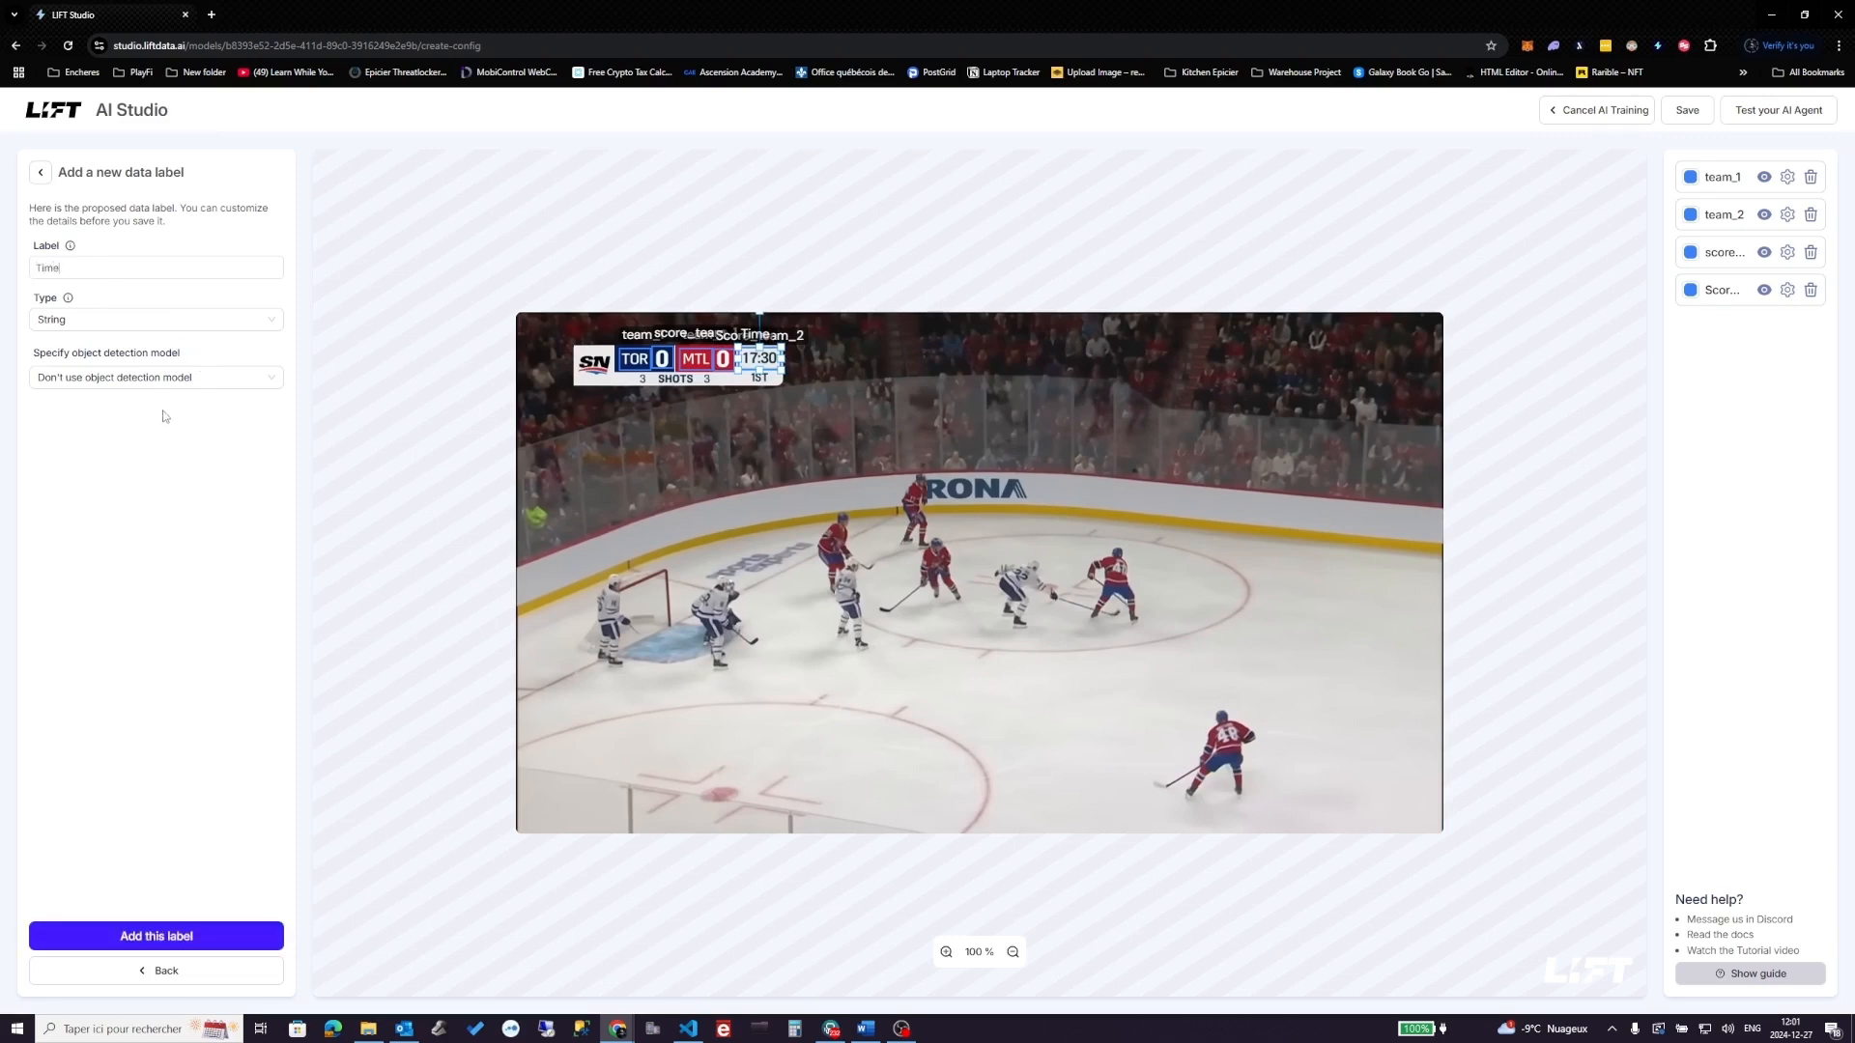
left_click(209, 322)
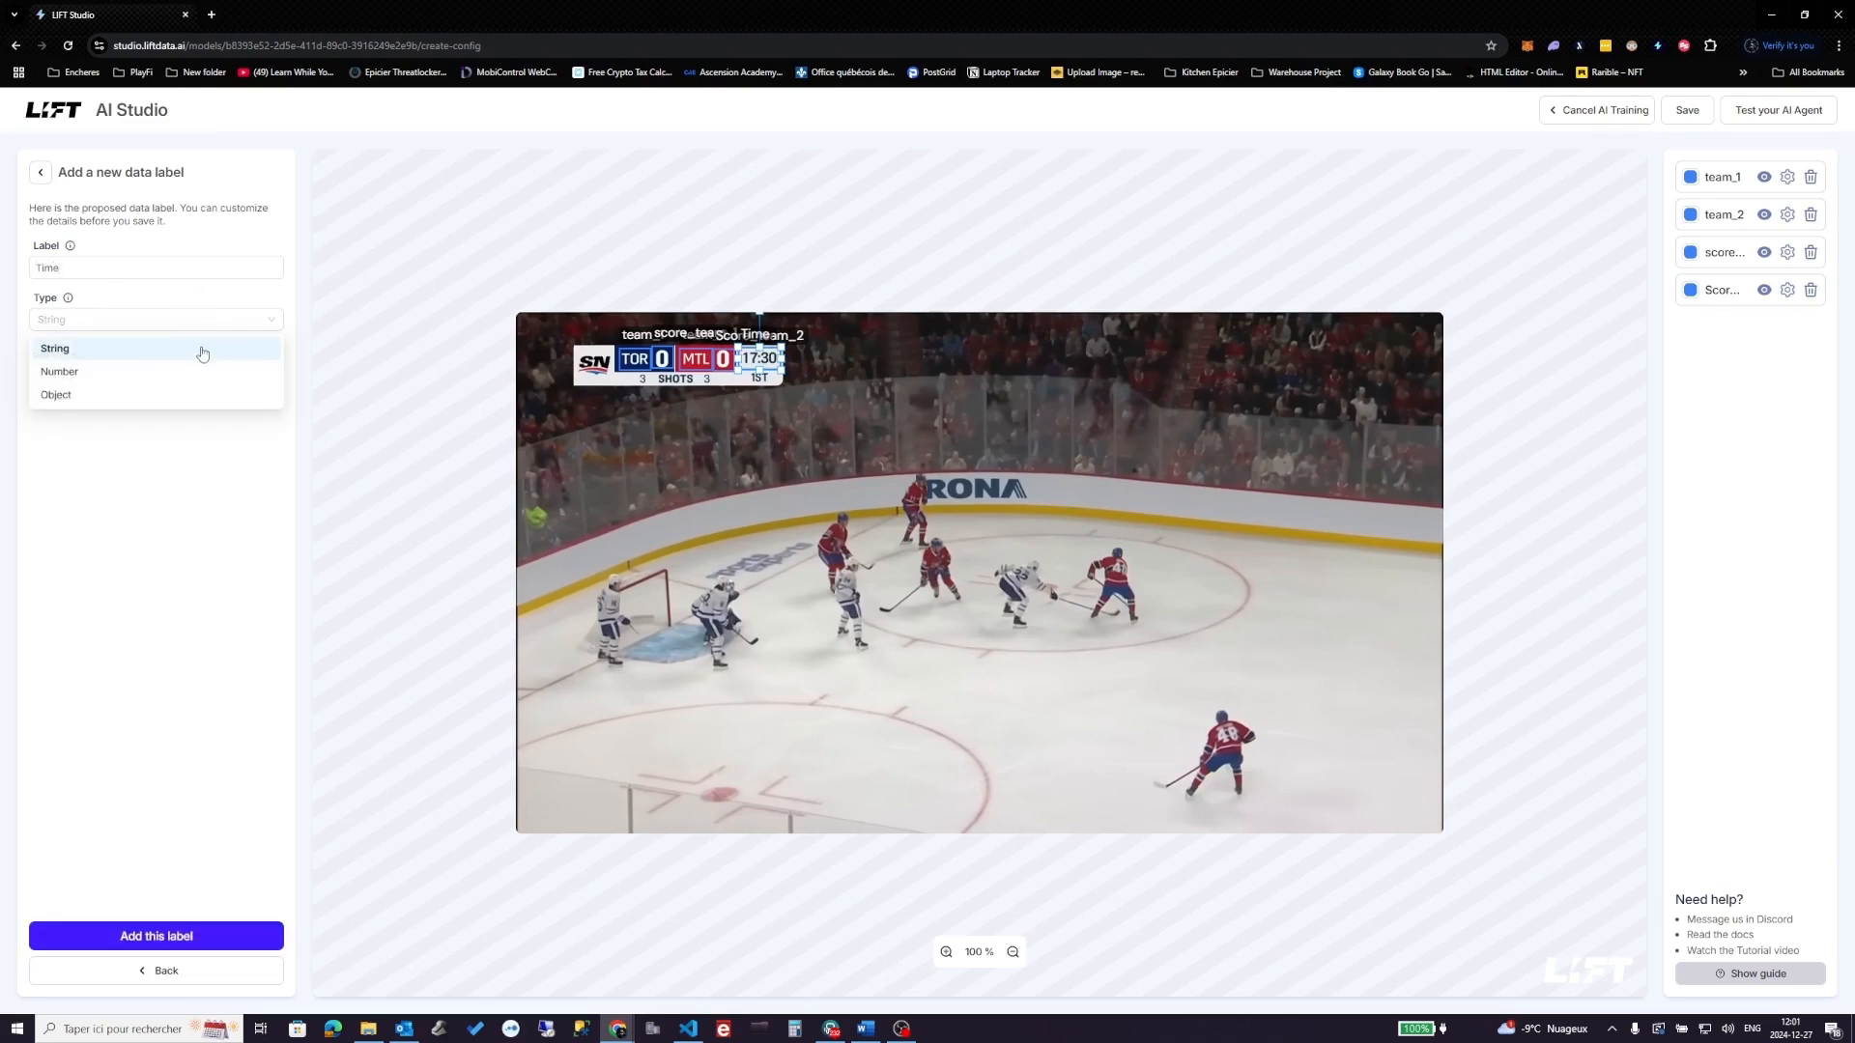
left_click(132, 471)
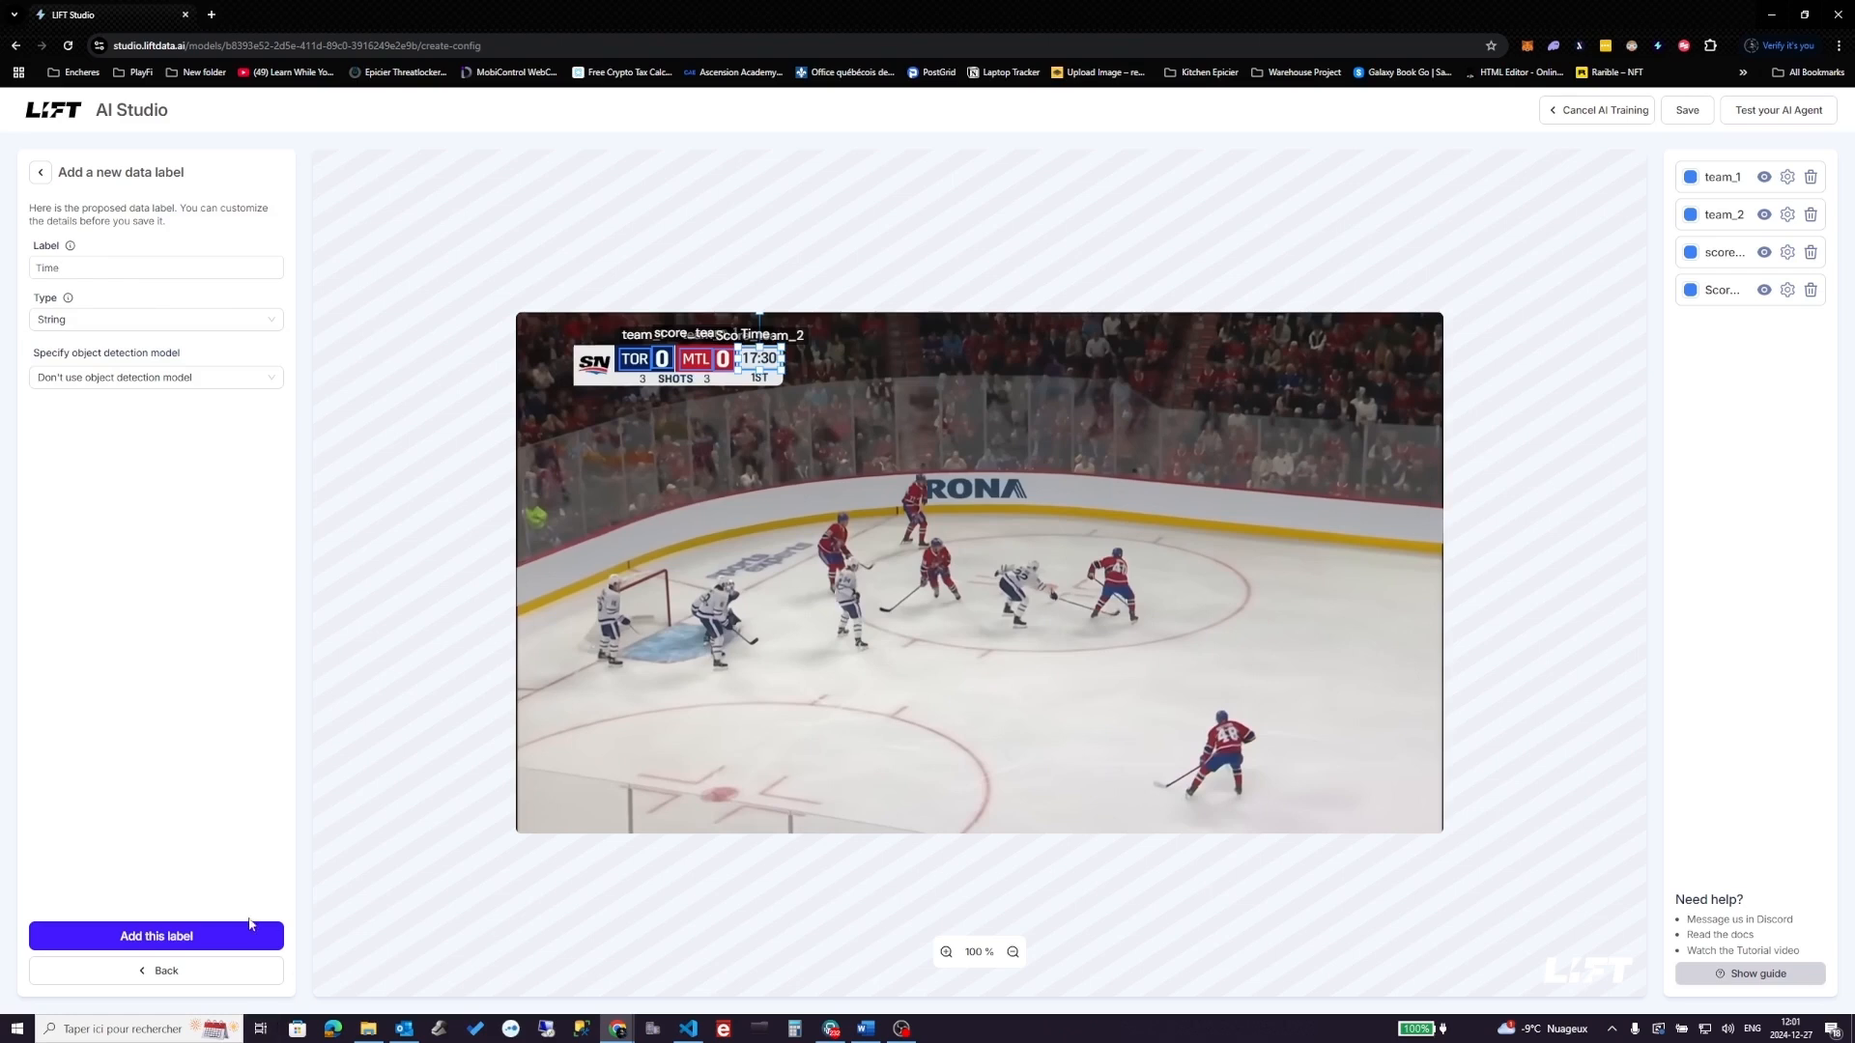
left_click(207, 936)
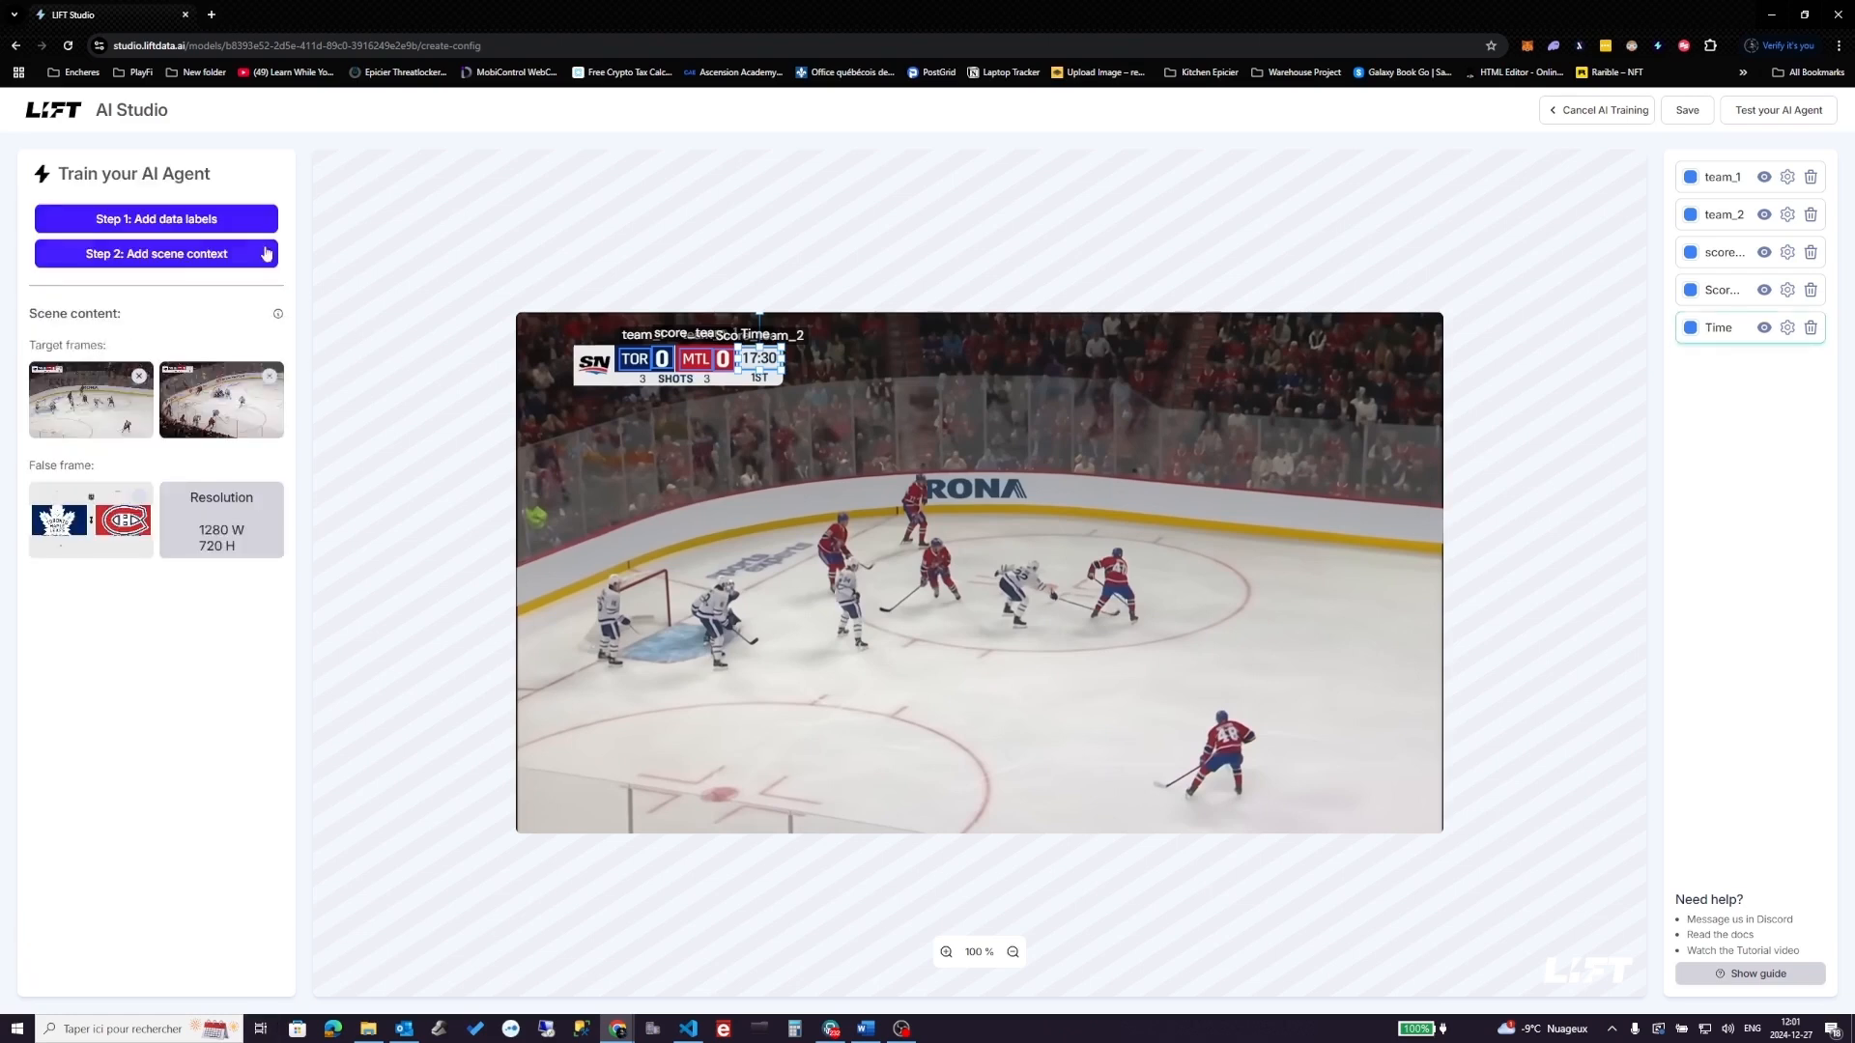
- Add a Set_Number label boxed over the 1ST period indicator, then start another label
left_click(164, 227)
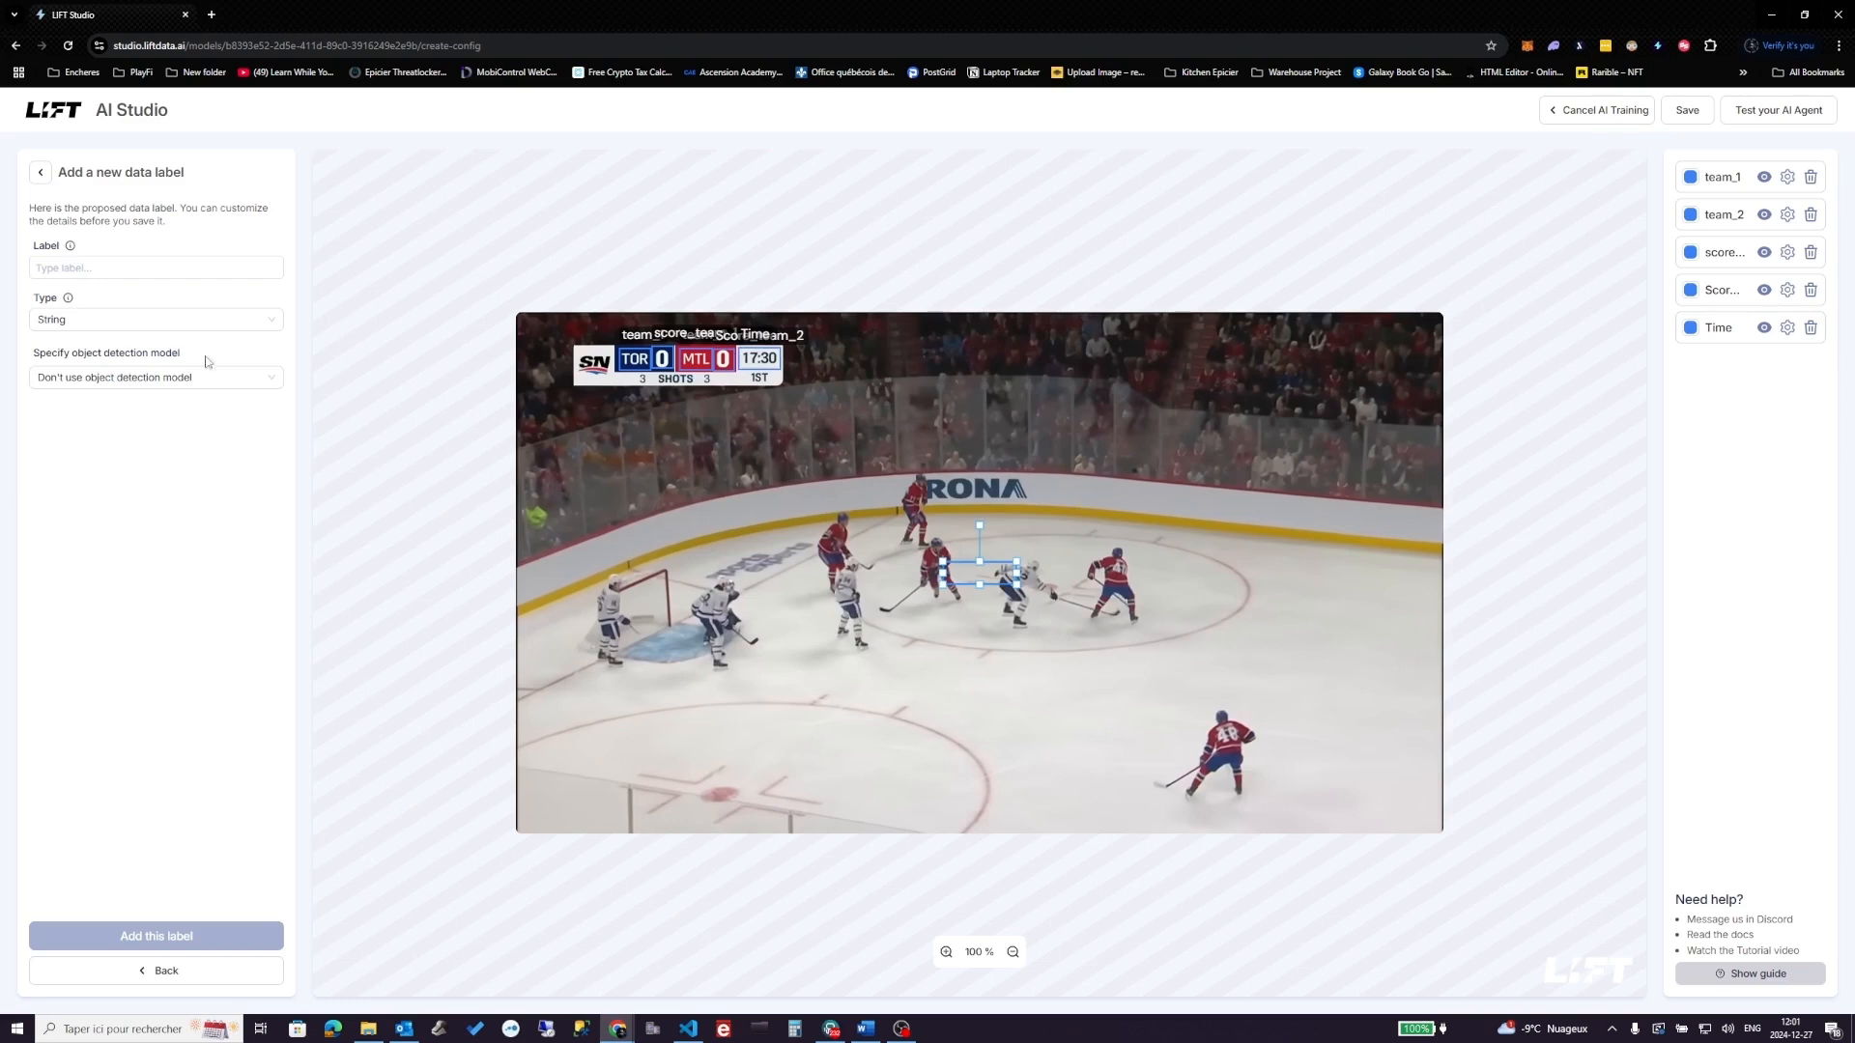
mouse_move(960, 580)
left_mouse_down()
mouse_move(715, 440)
mouse_move(762, 384)
mouse_move(791, 387)
mouse_move(766, 384)
left_mouse_up()
type("Se")
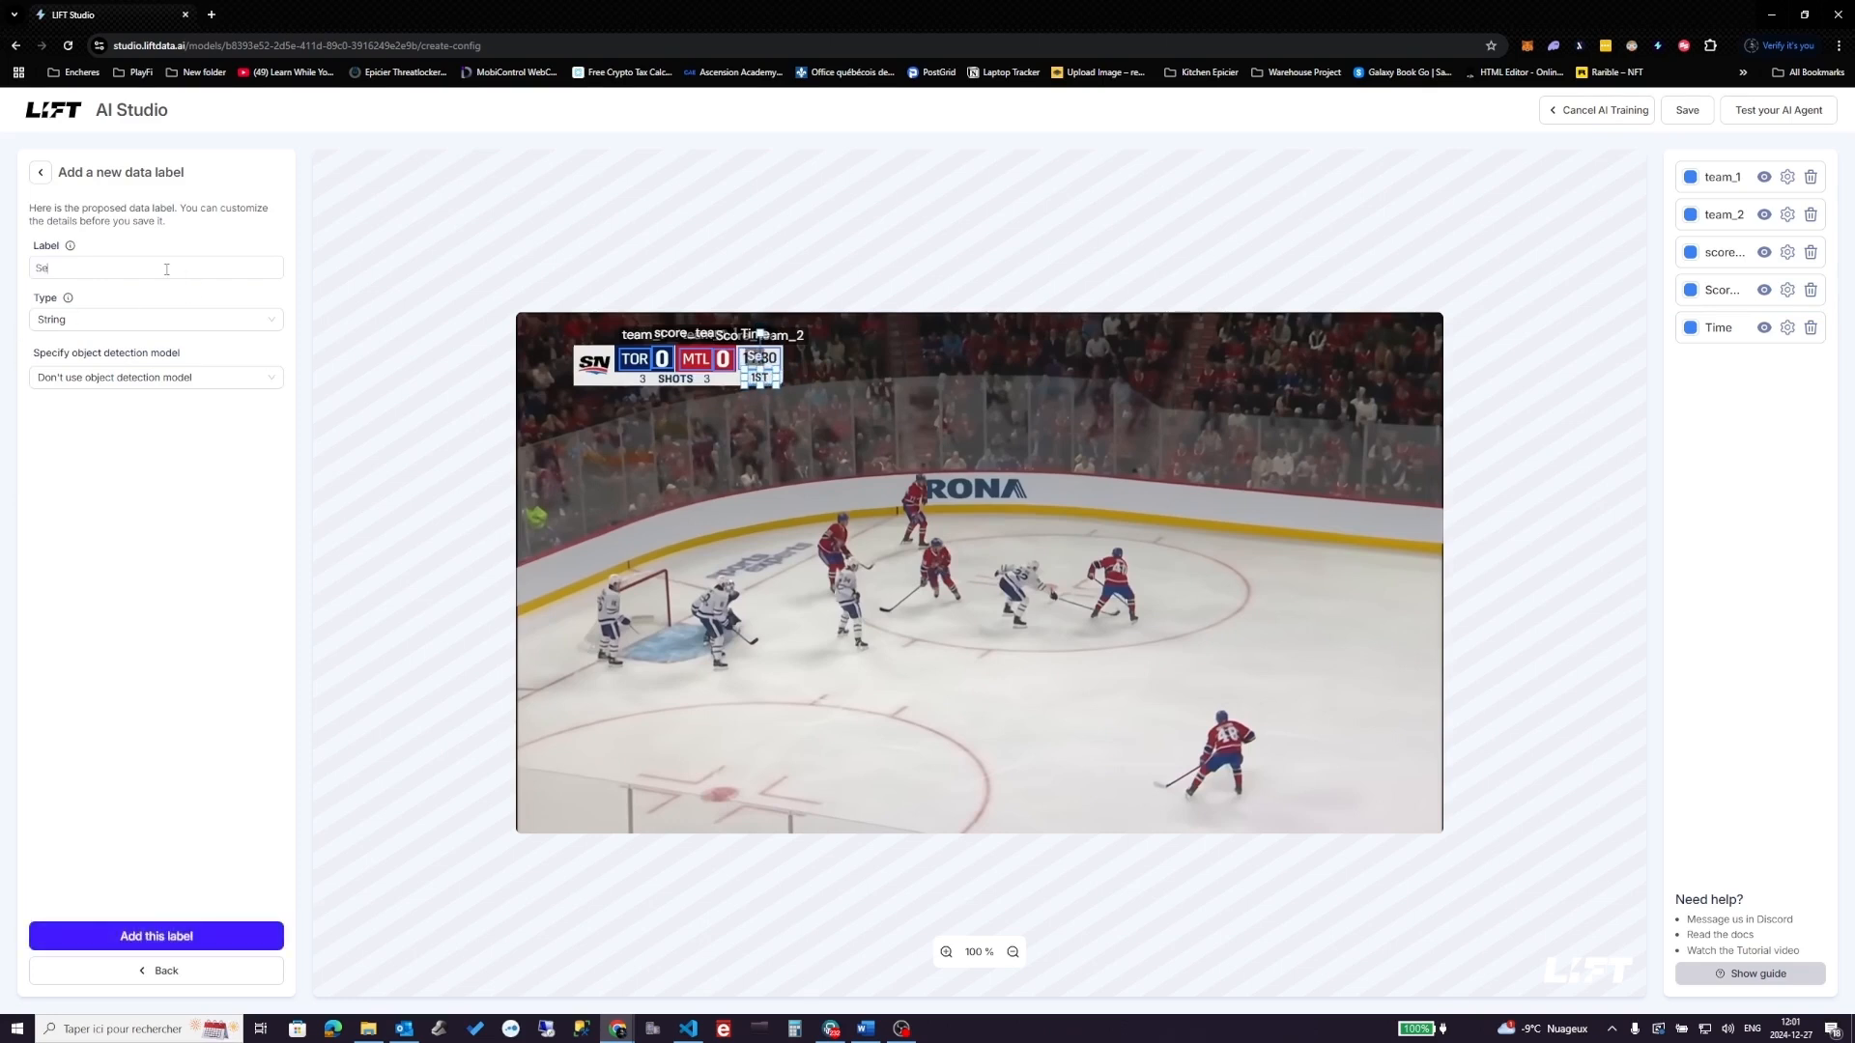
type("t_nuume")
key("BackSpace")
key("BackSpace")
key("BackSpace")
key("BackSpace")
type("Number")
left_click(162, 936)
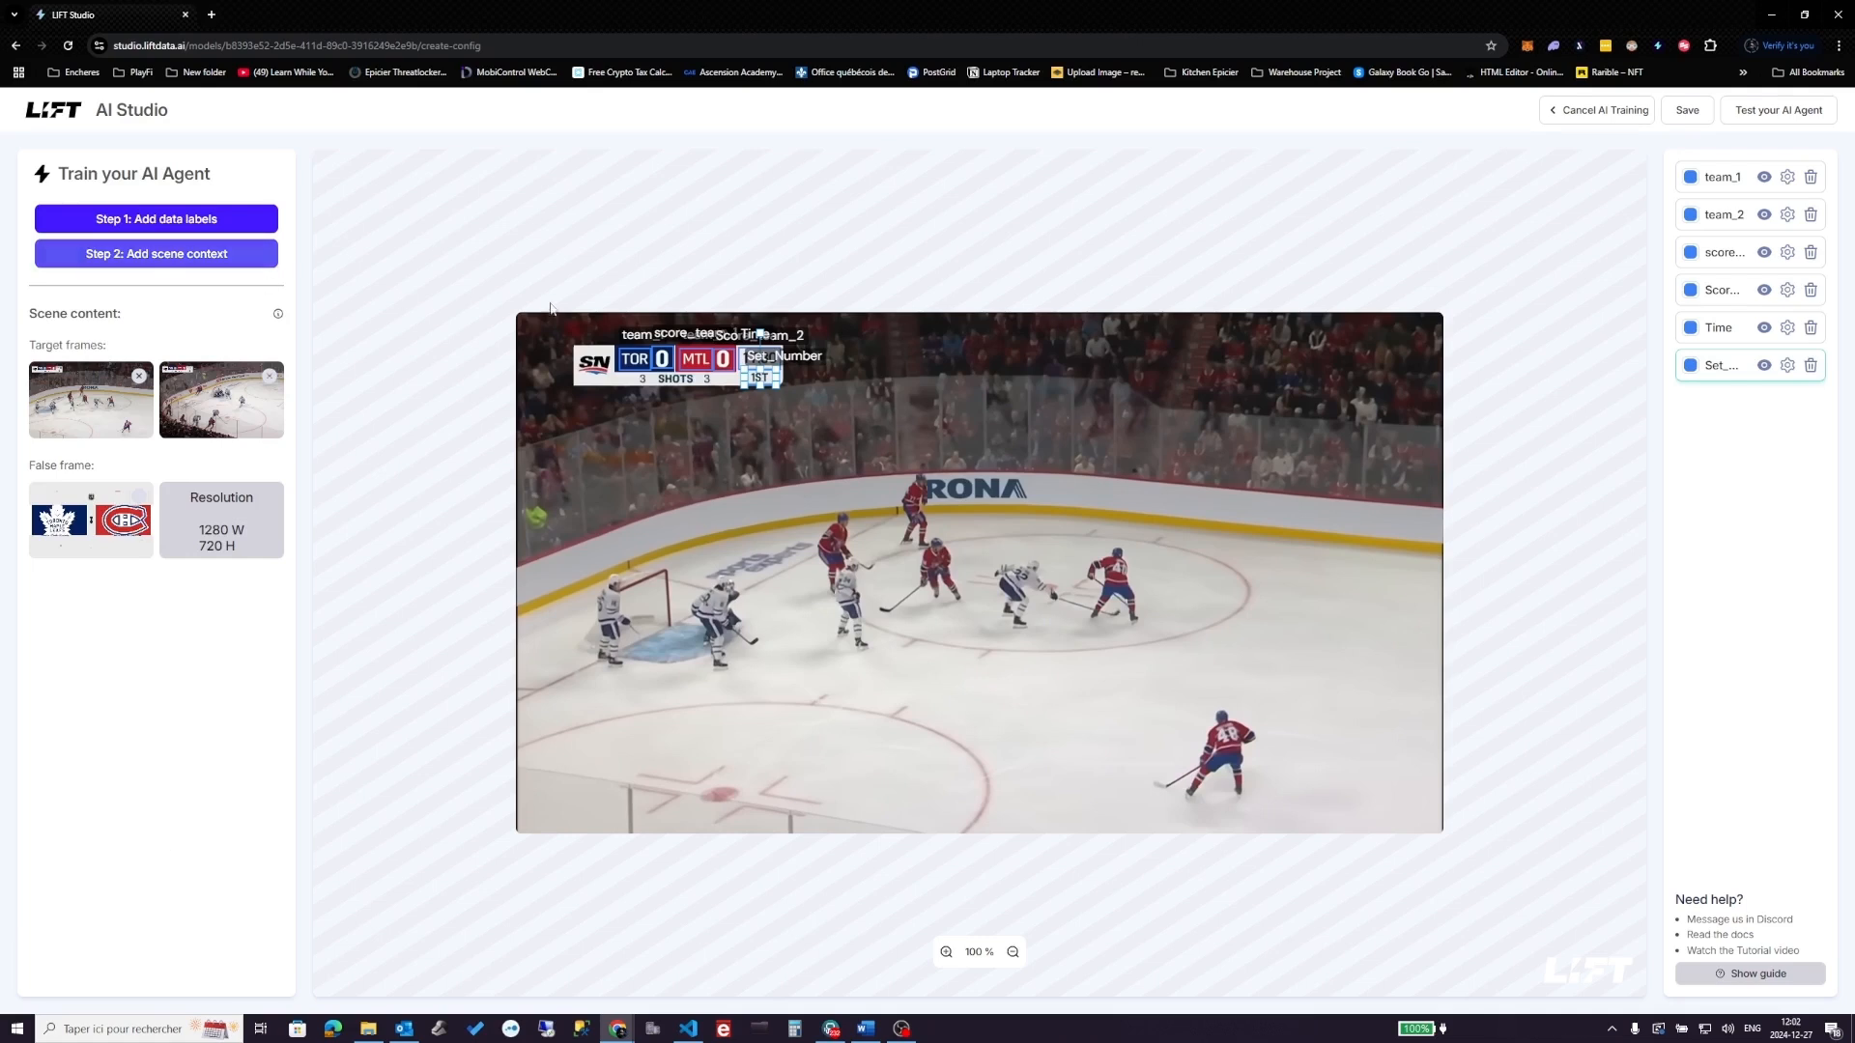
left_click(173, 227)
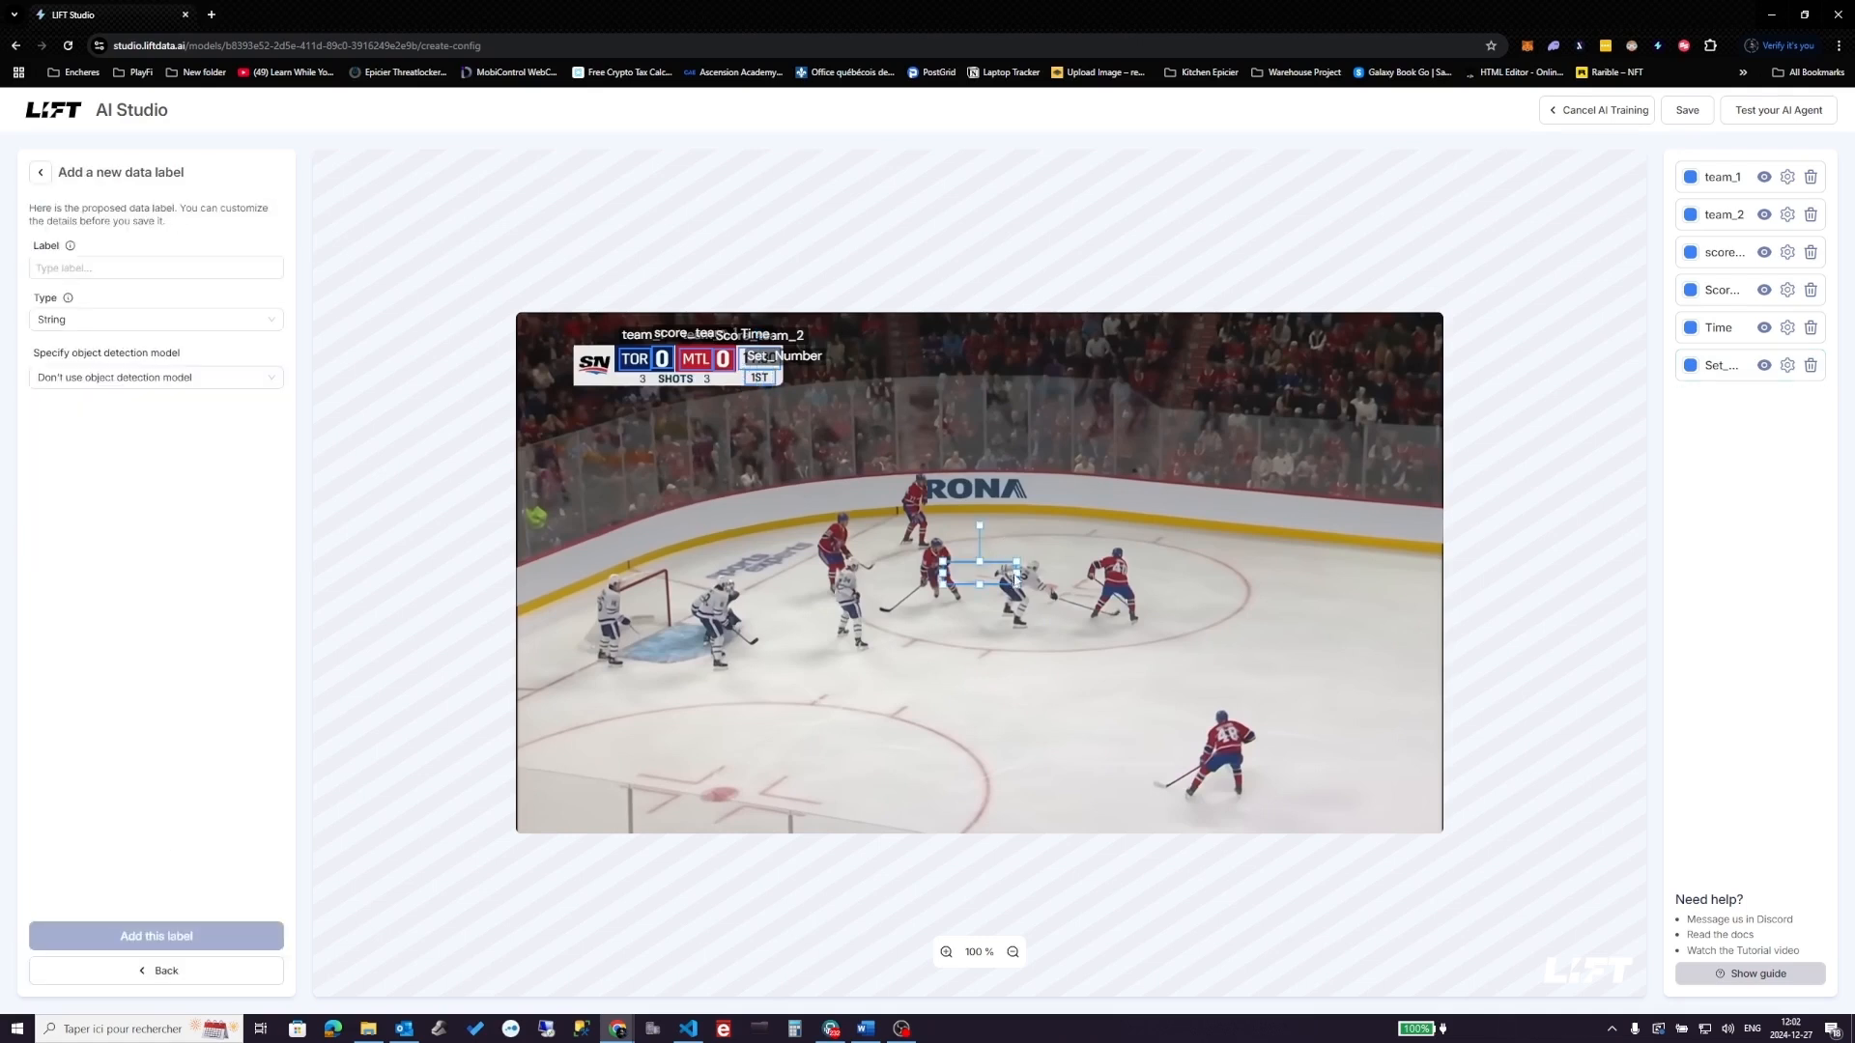
- Add a Number label shots_Team_1 boxed over team 1's shot count
left_click_drag(1016, 585, 644, 383)
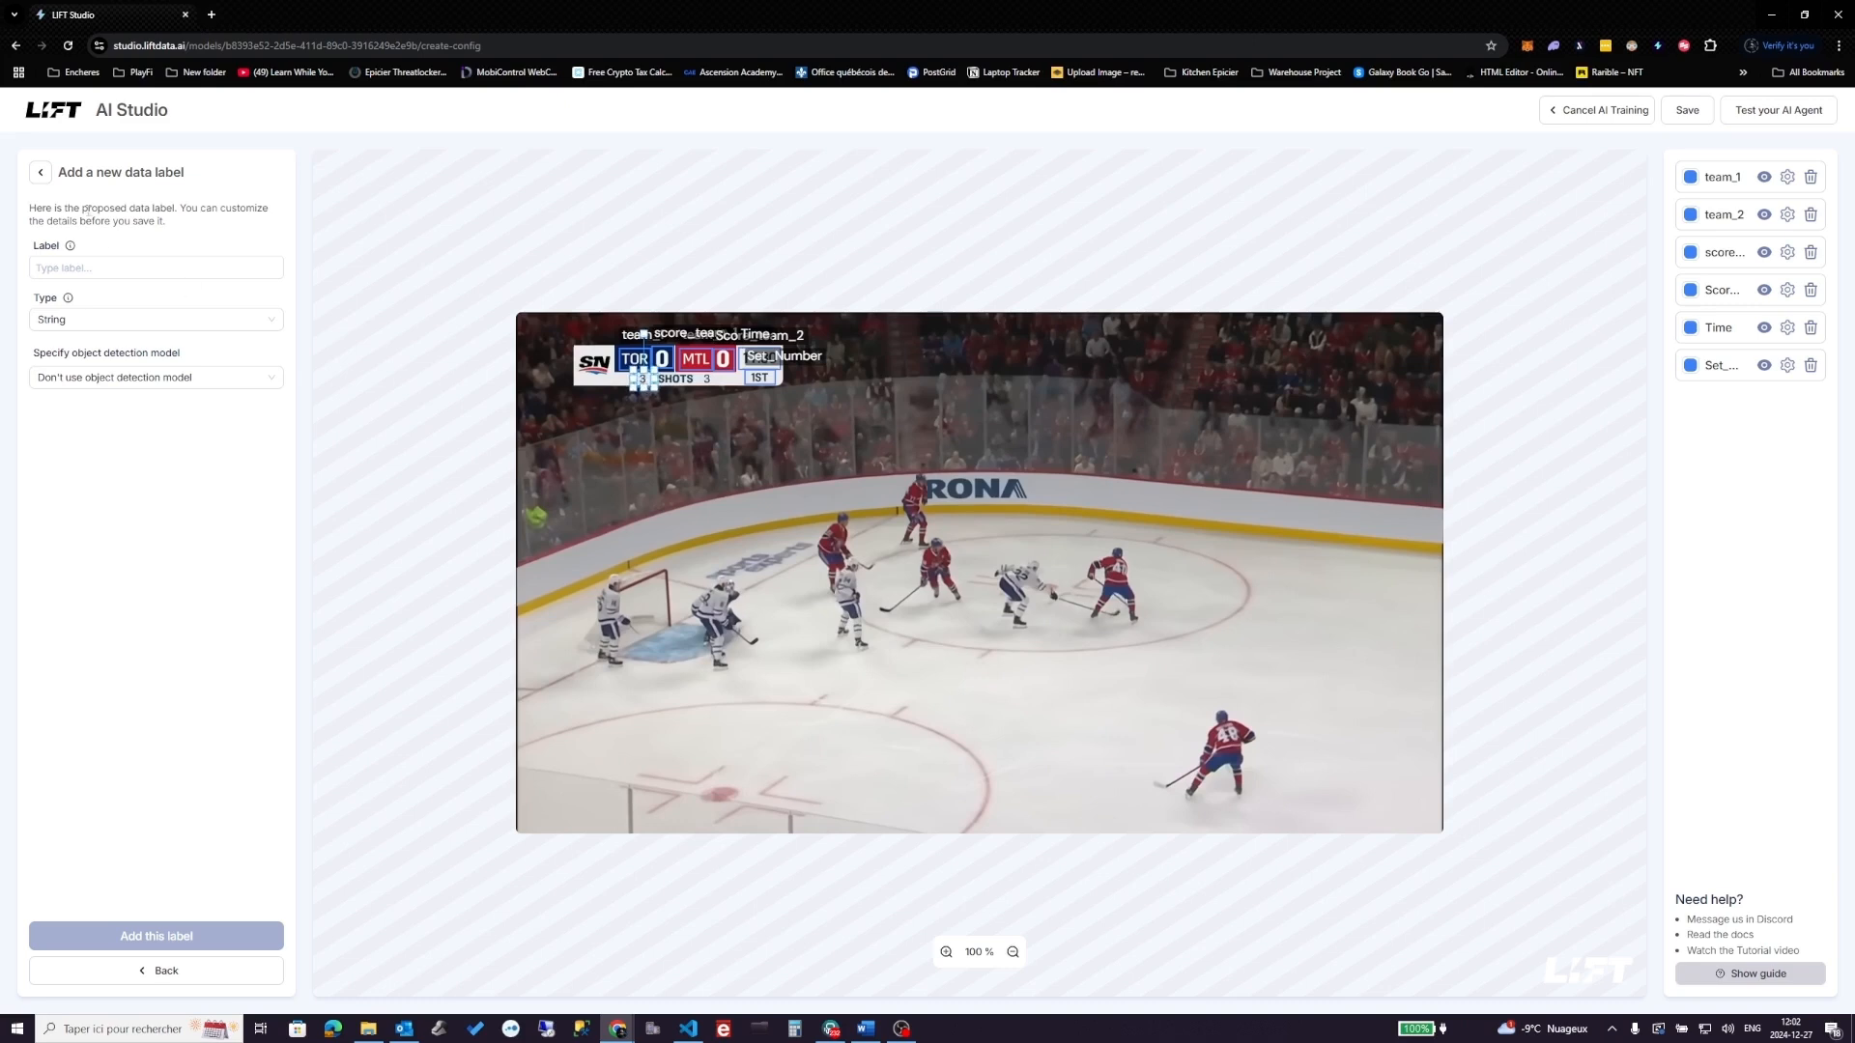
left_click(125, 268)
type("shots")
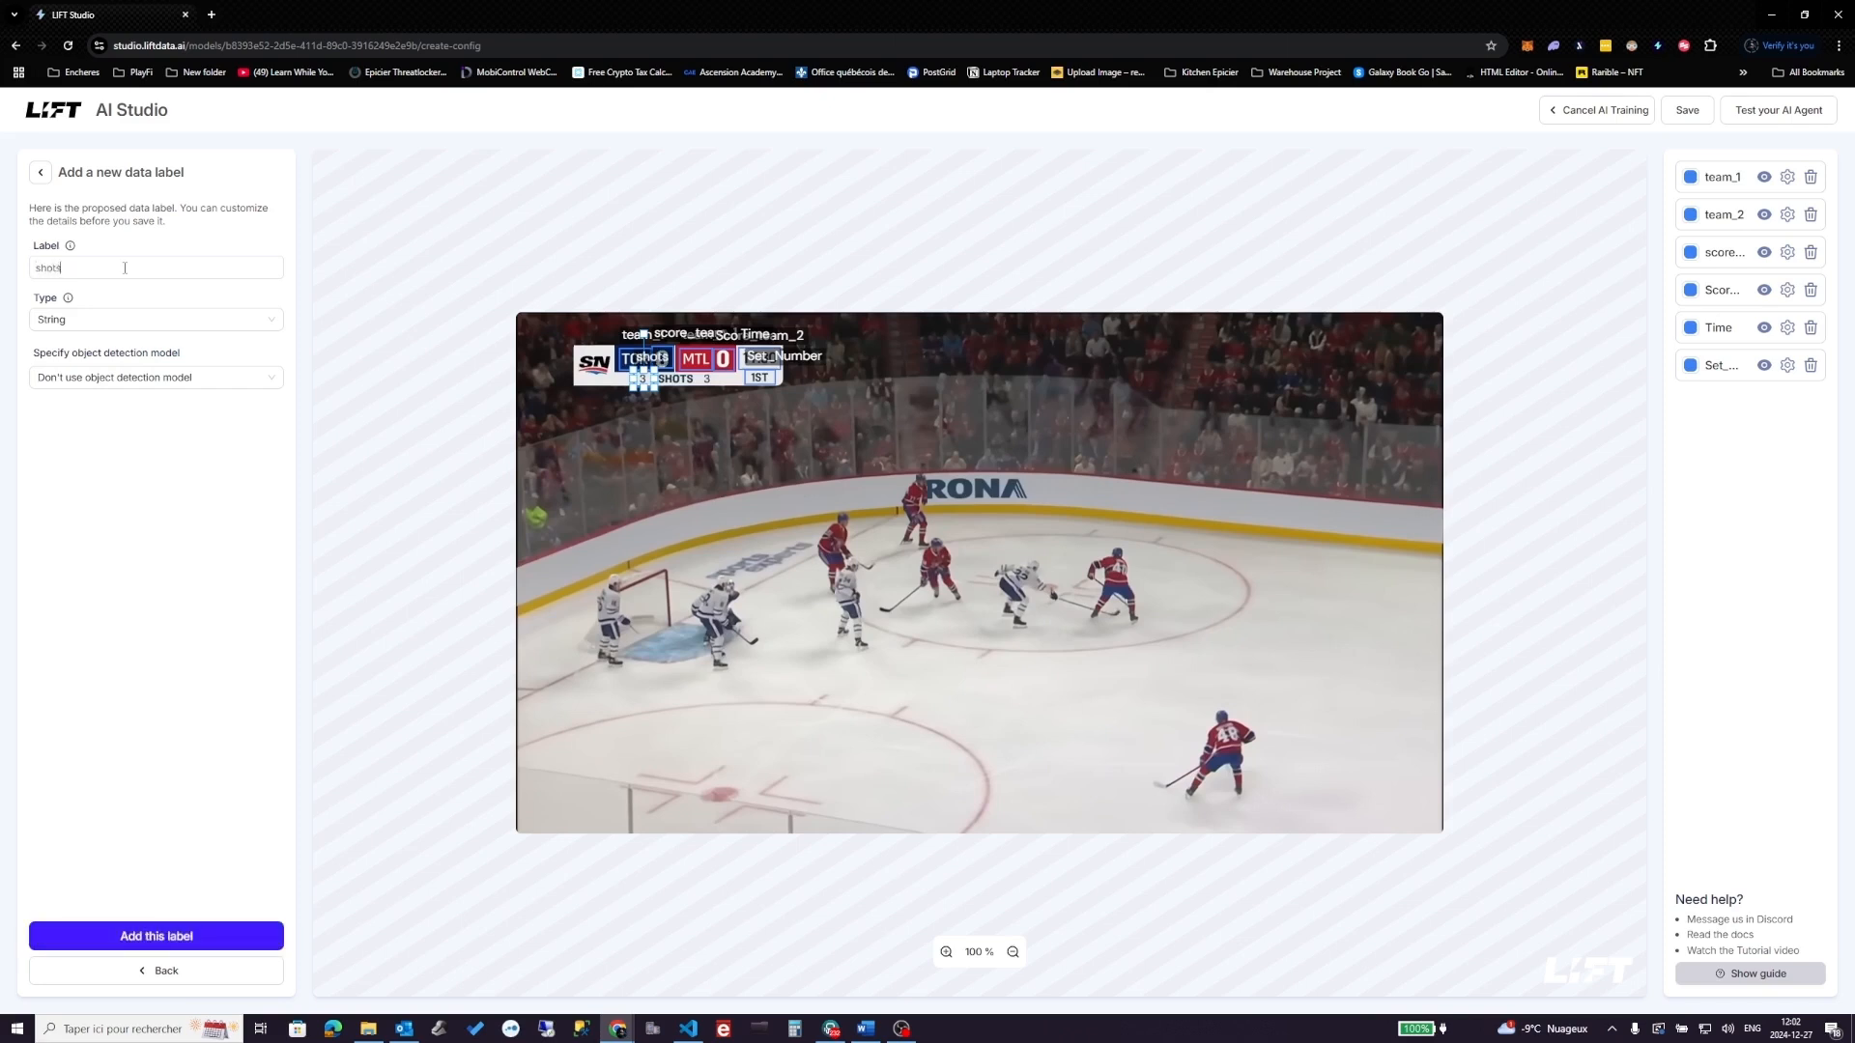
type("_Team_1")
left_click(230, 322)
left_click(113, 369)
left_click(205, 933)
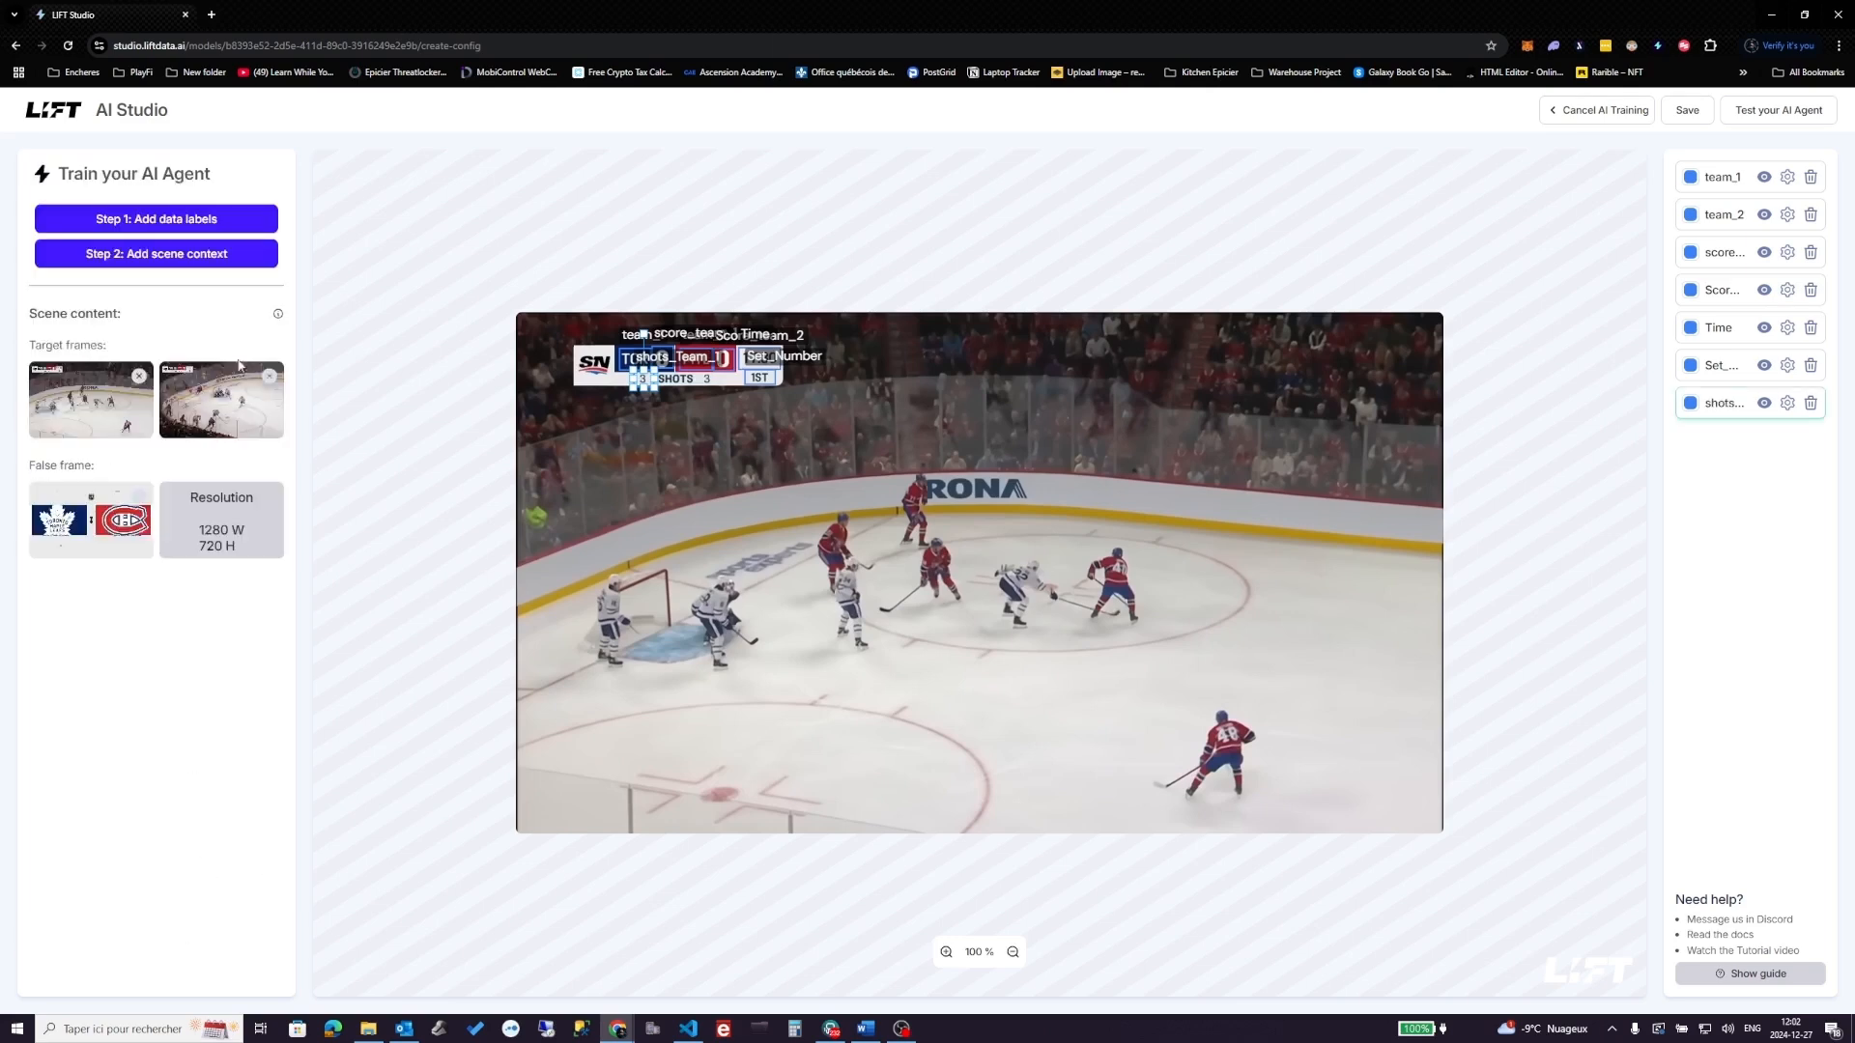
- Add a Number label Shots_Team_2 boxed over team 2's shot count
left_click(153, 220)
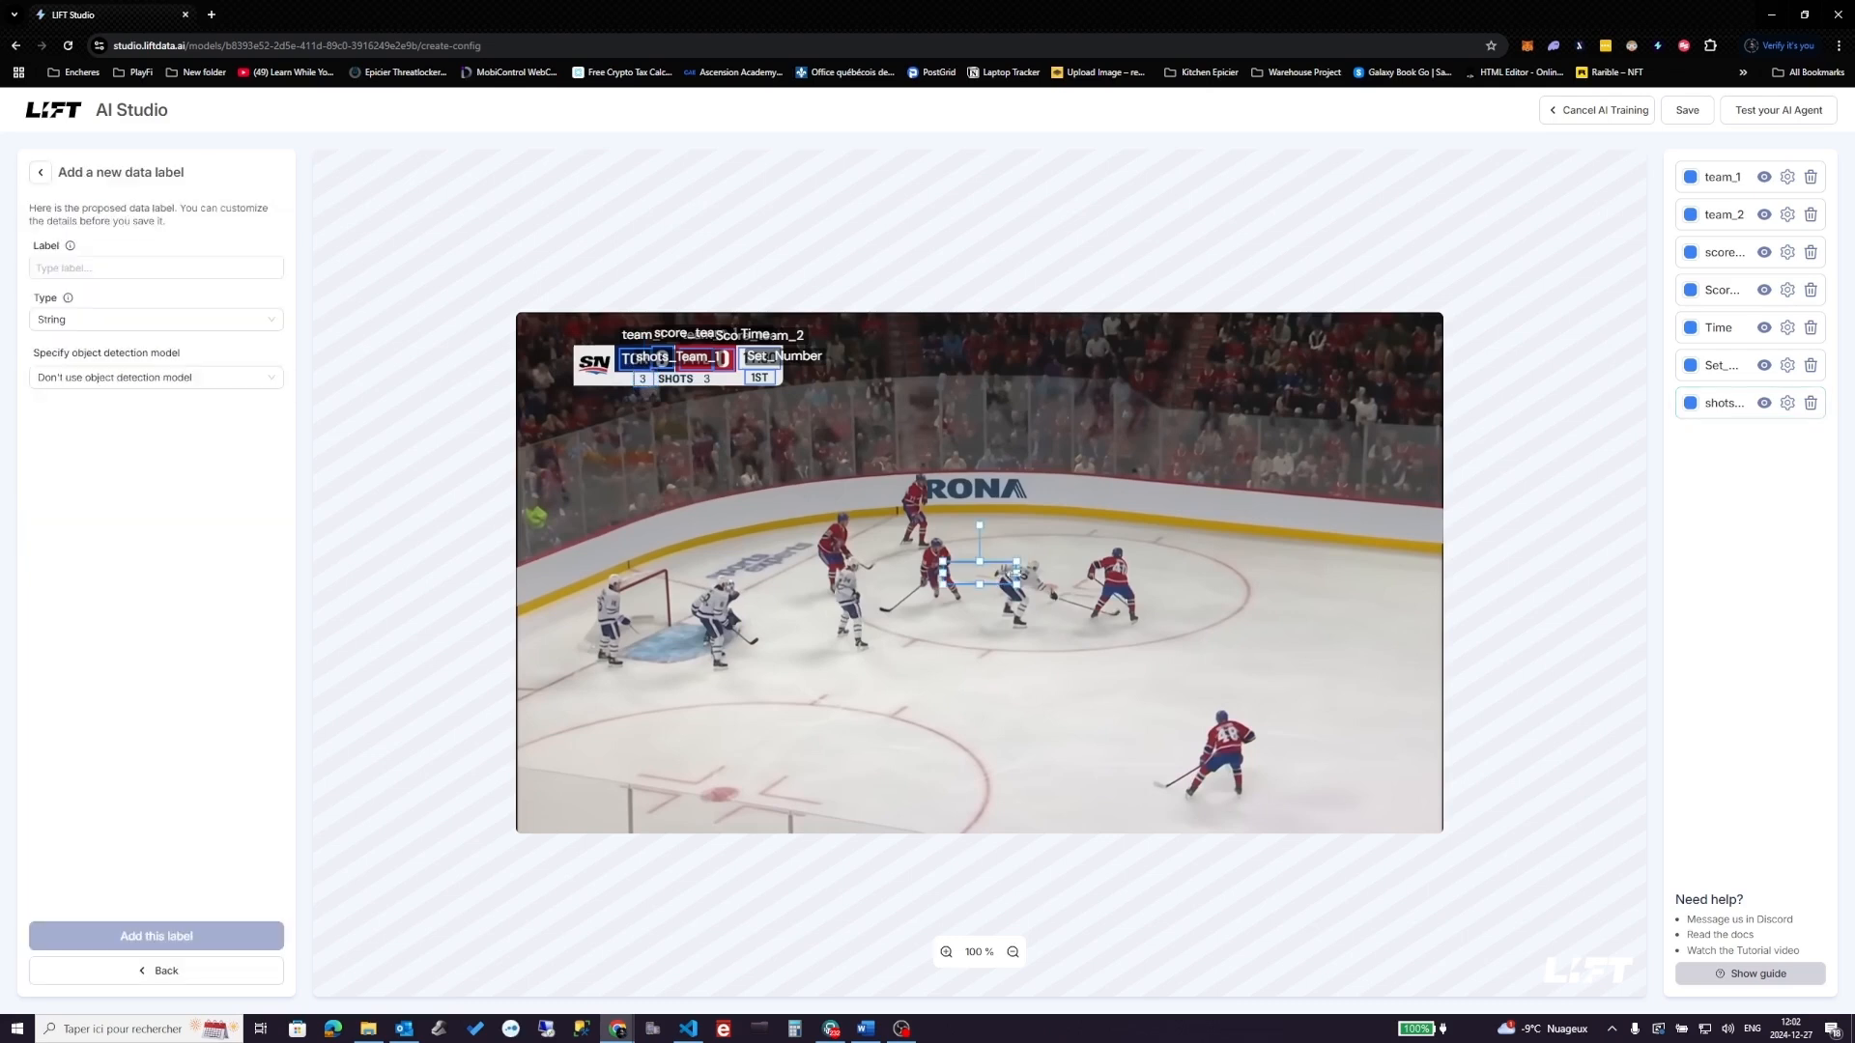
left_click_drag(1014, 572, 710, 385)
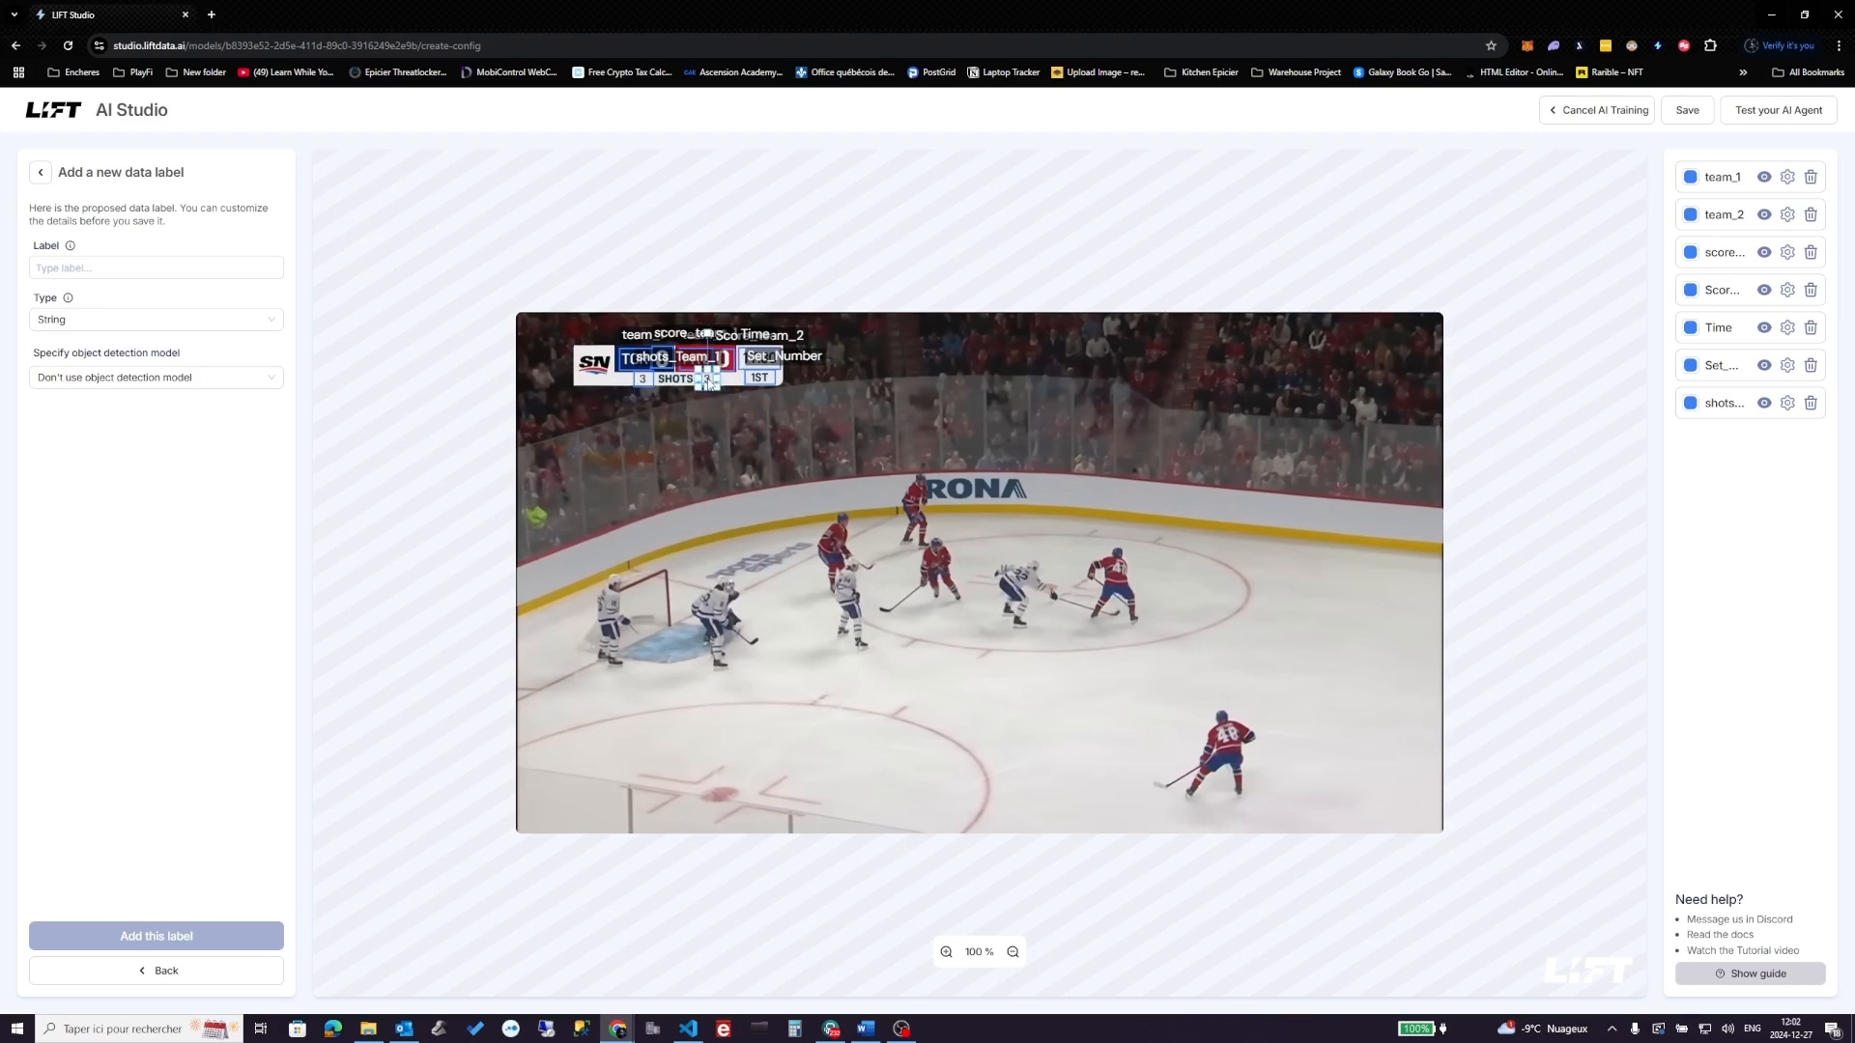
left_click(100, 263)
type("SHot")
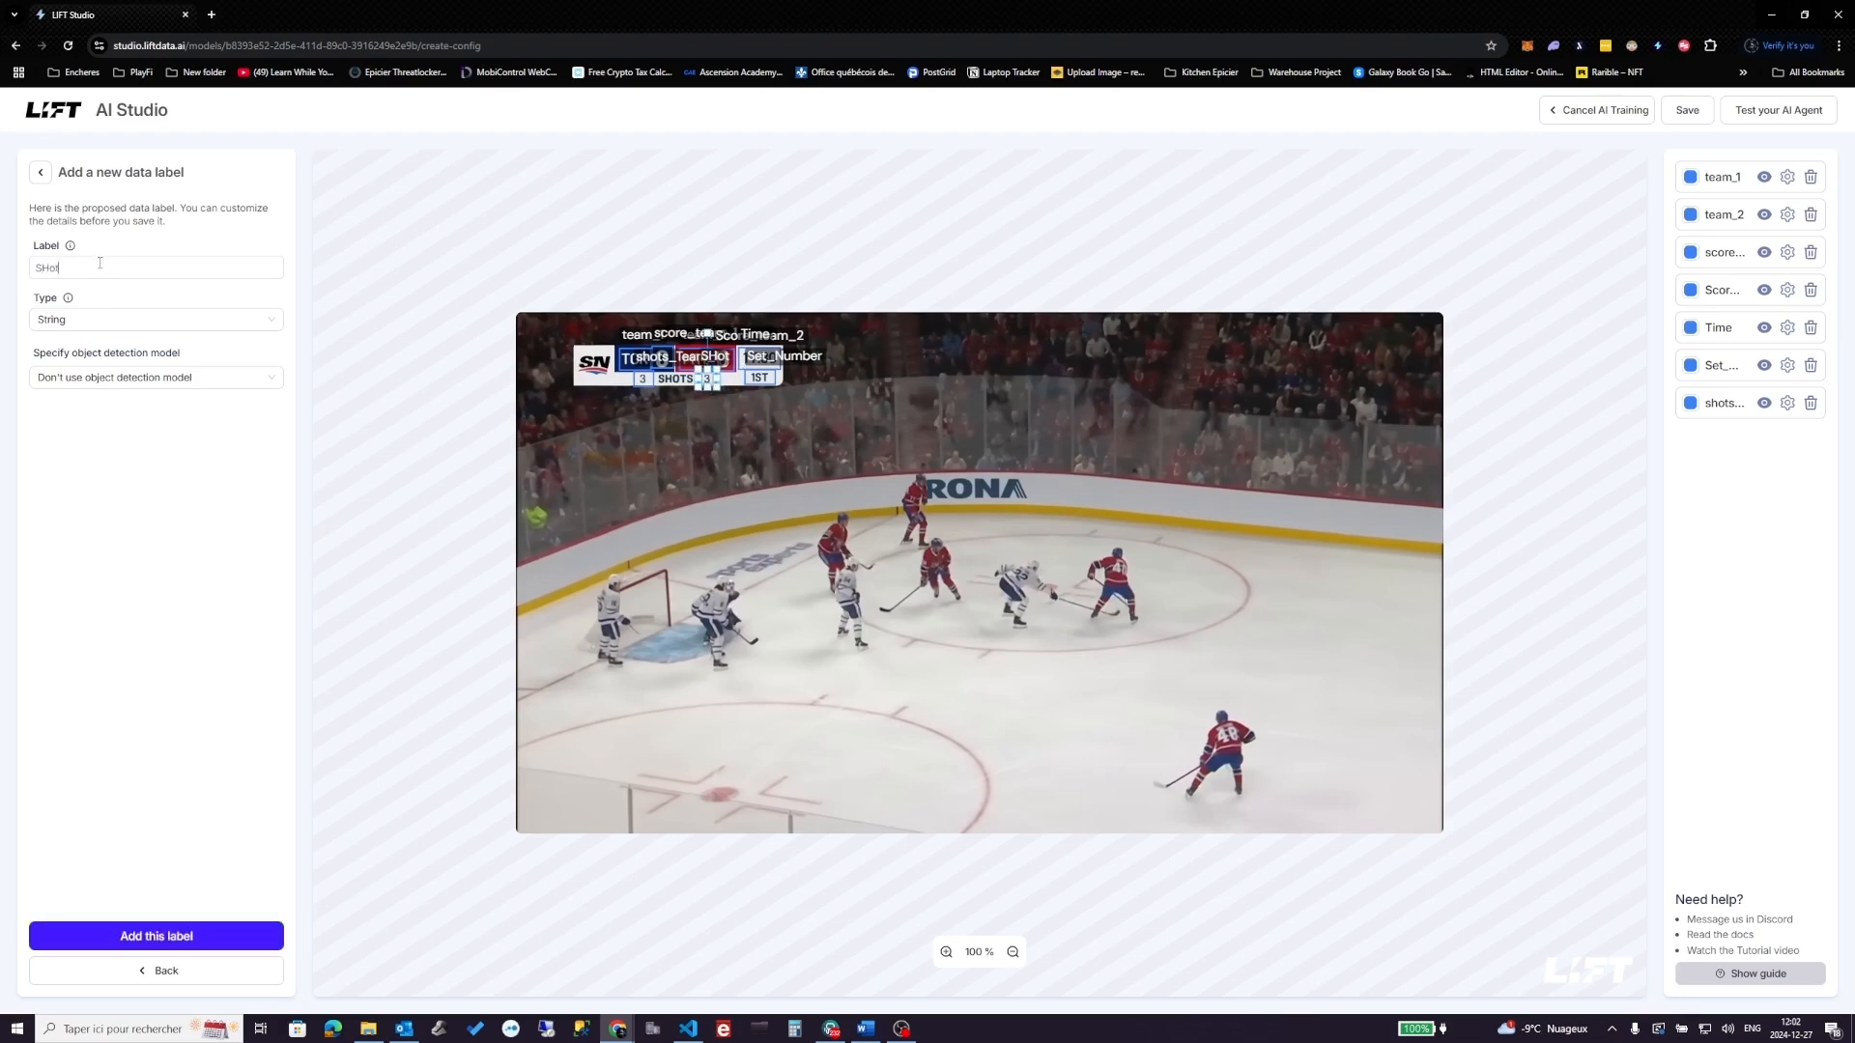
type("s_Team_2")
key("BackSpace")
type("h")
left_click(193, 322)
left_click(90, 377)
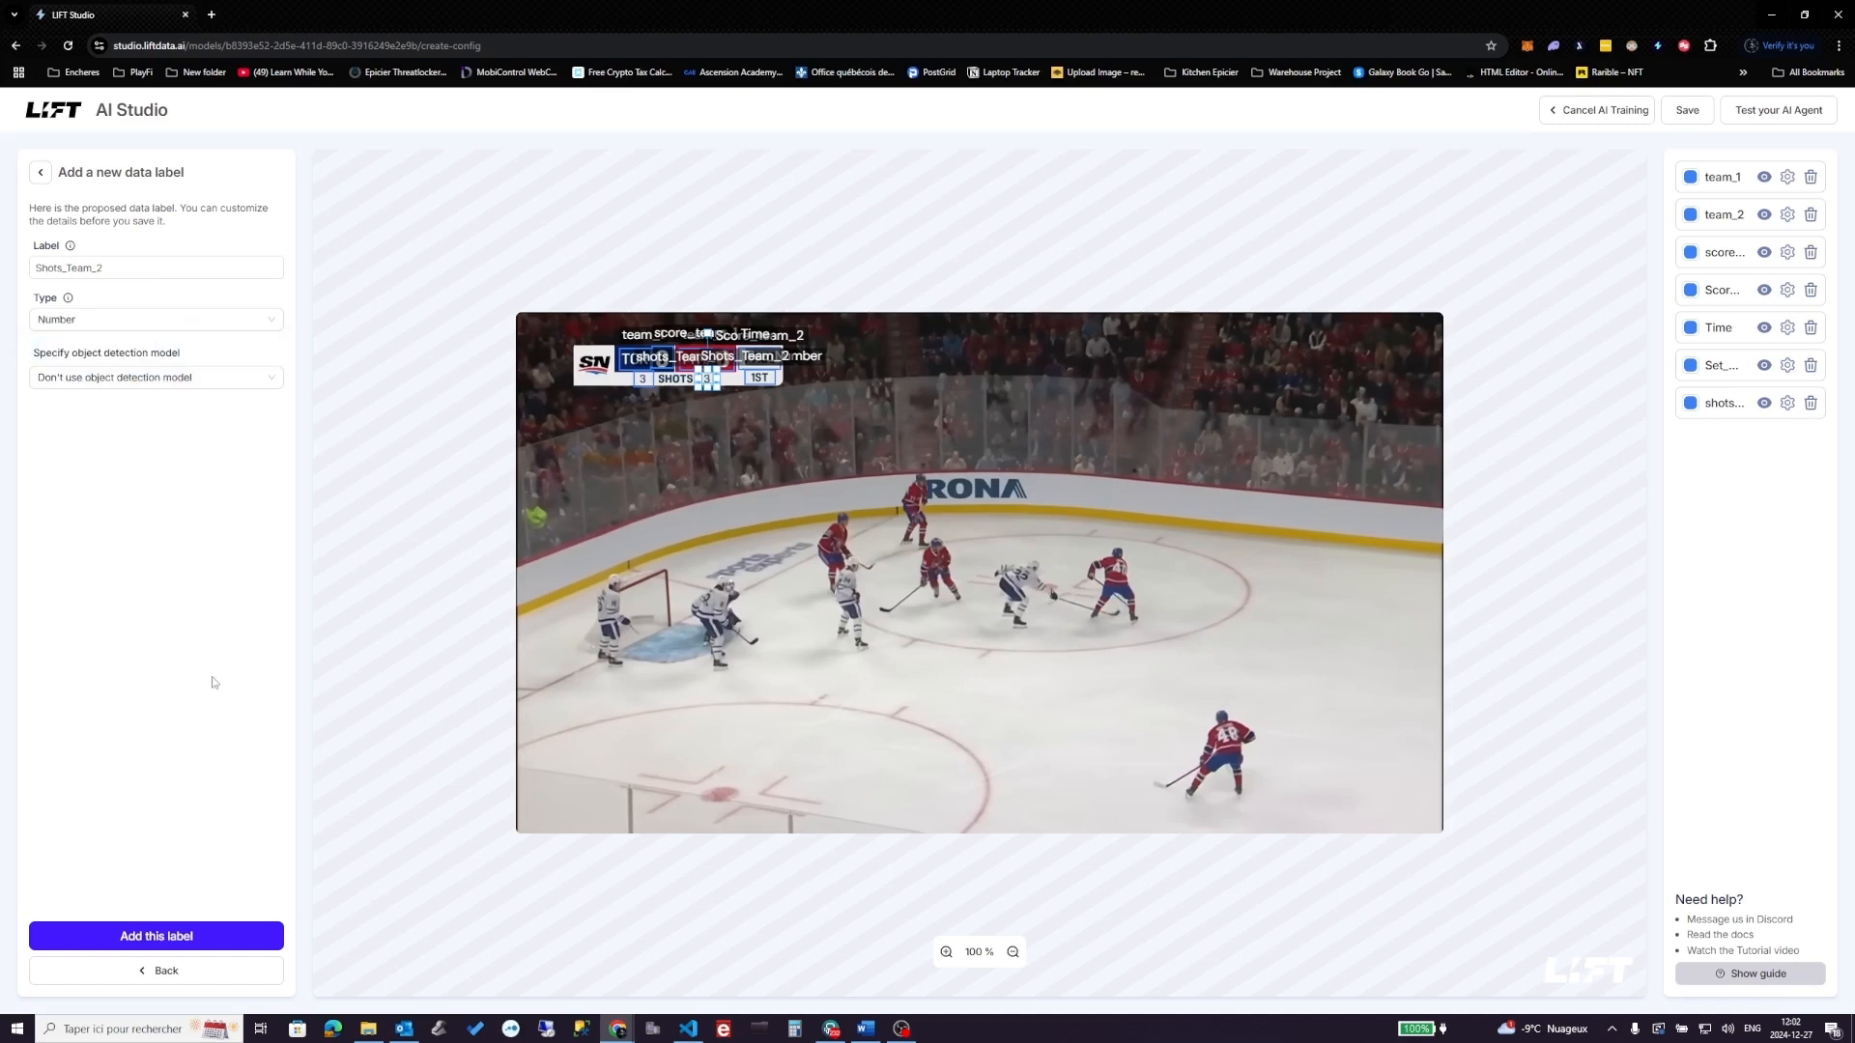
left_click(206, 943)
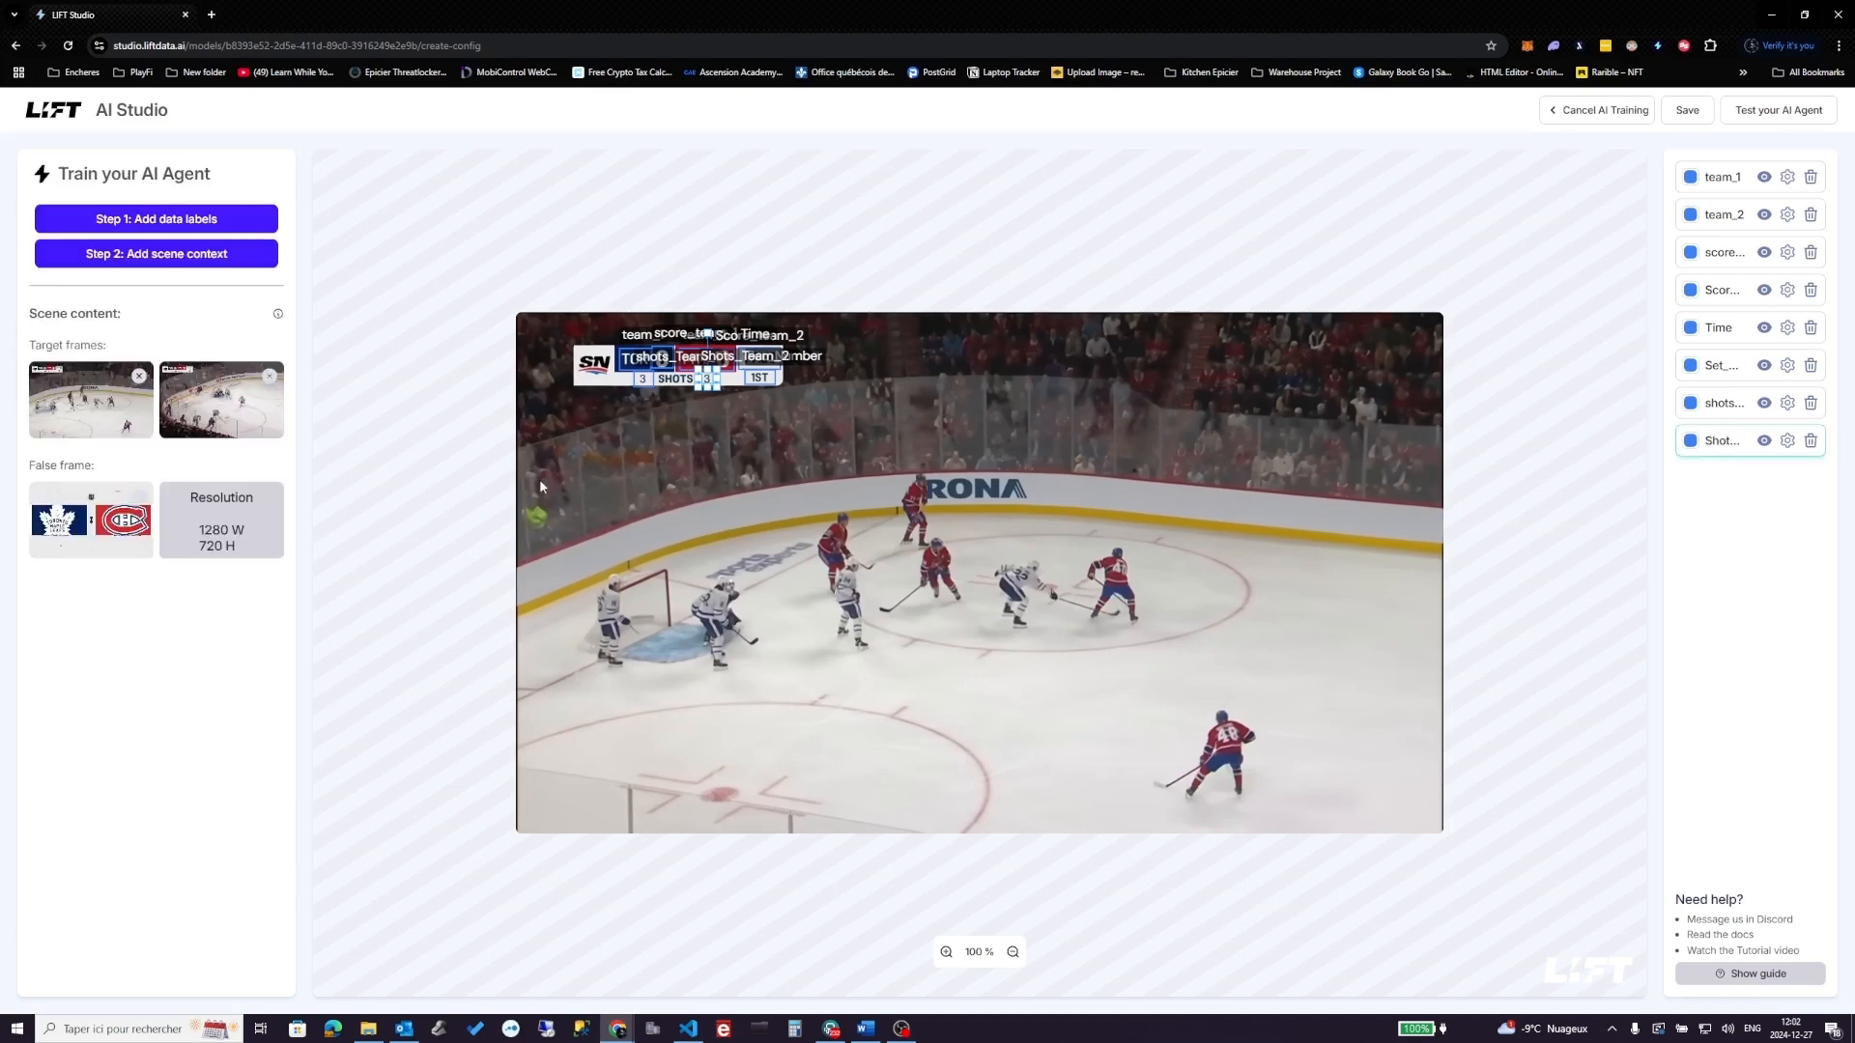
- Box the SN network logo and add it as an Object-type label named Logo
left_click(156, 219)
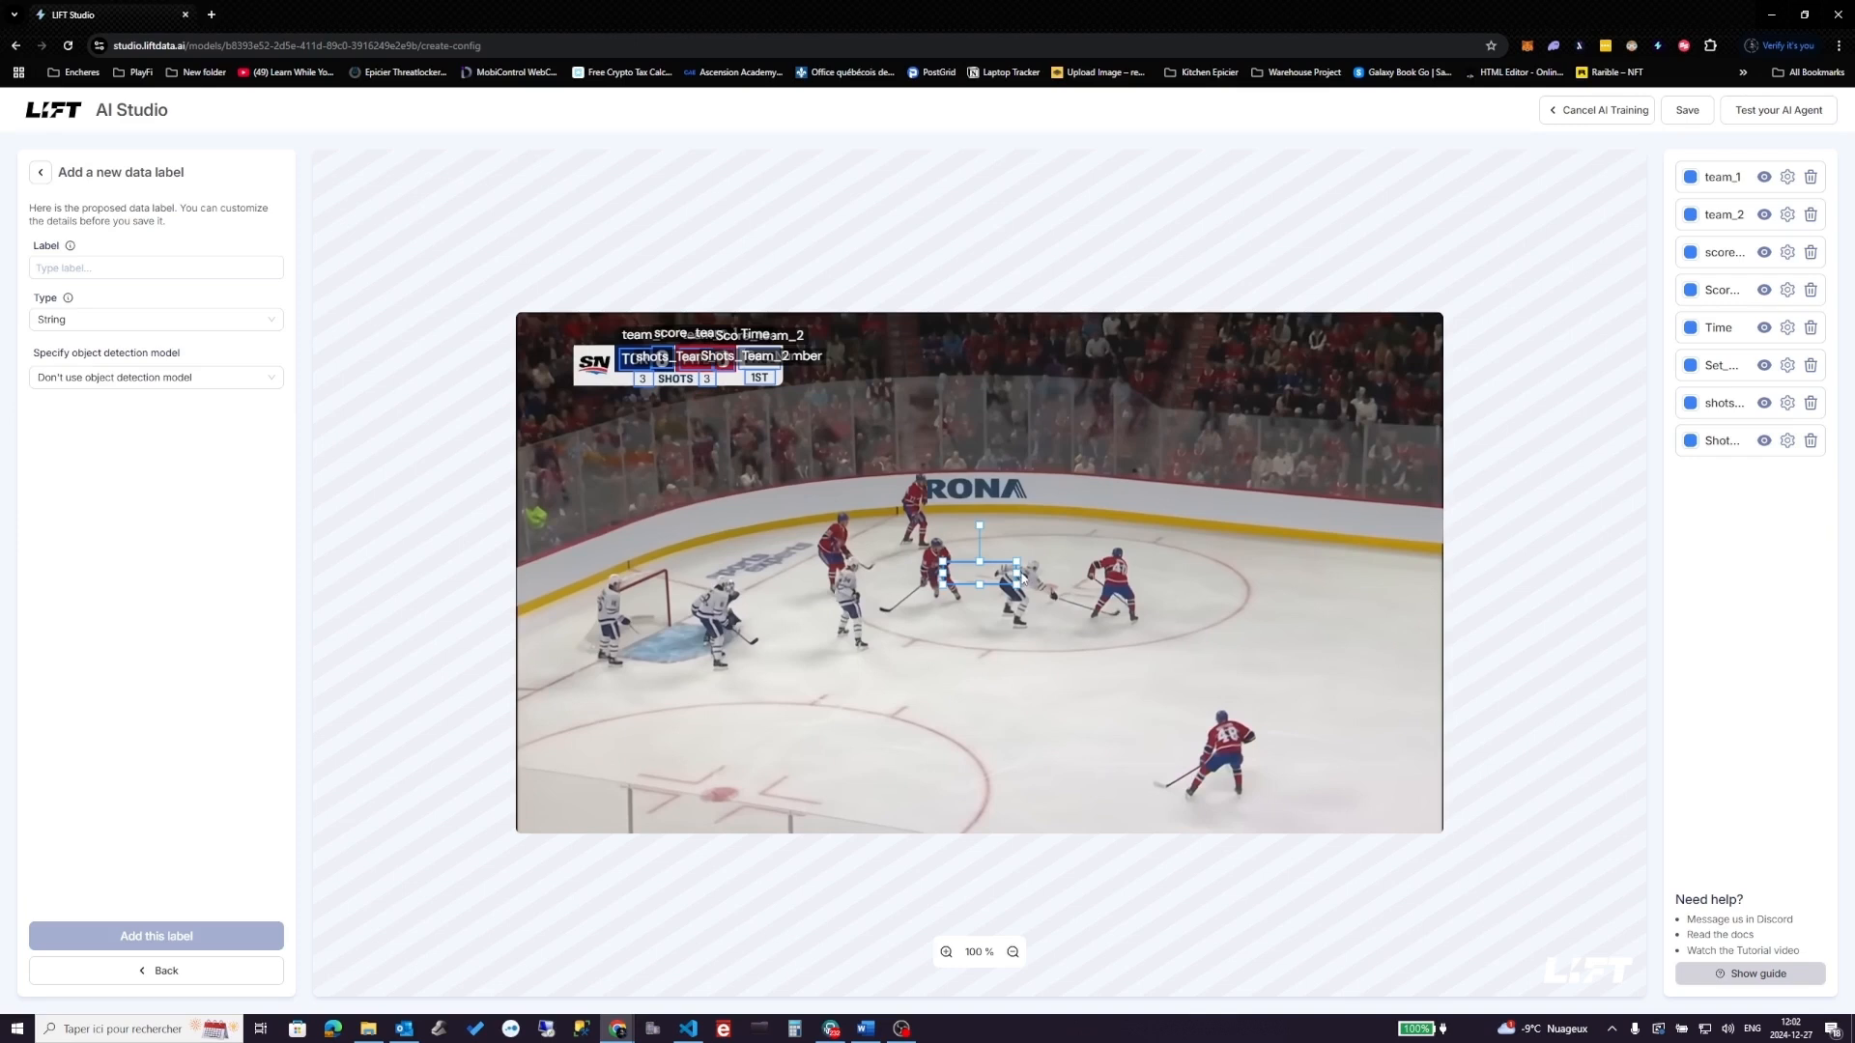
left_click_drag(1014, 573, 613, 378)
left_click(199, 275)
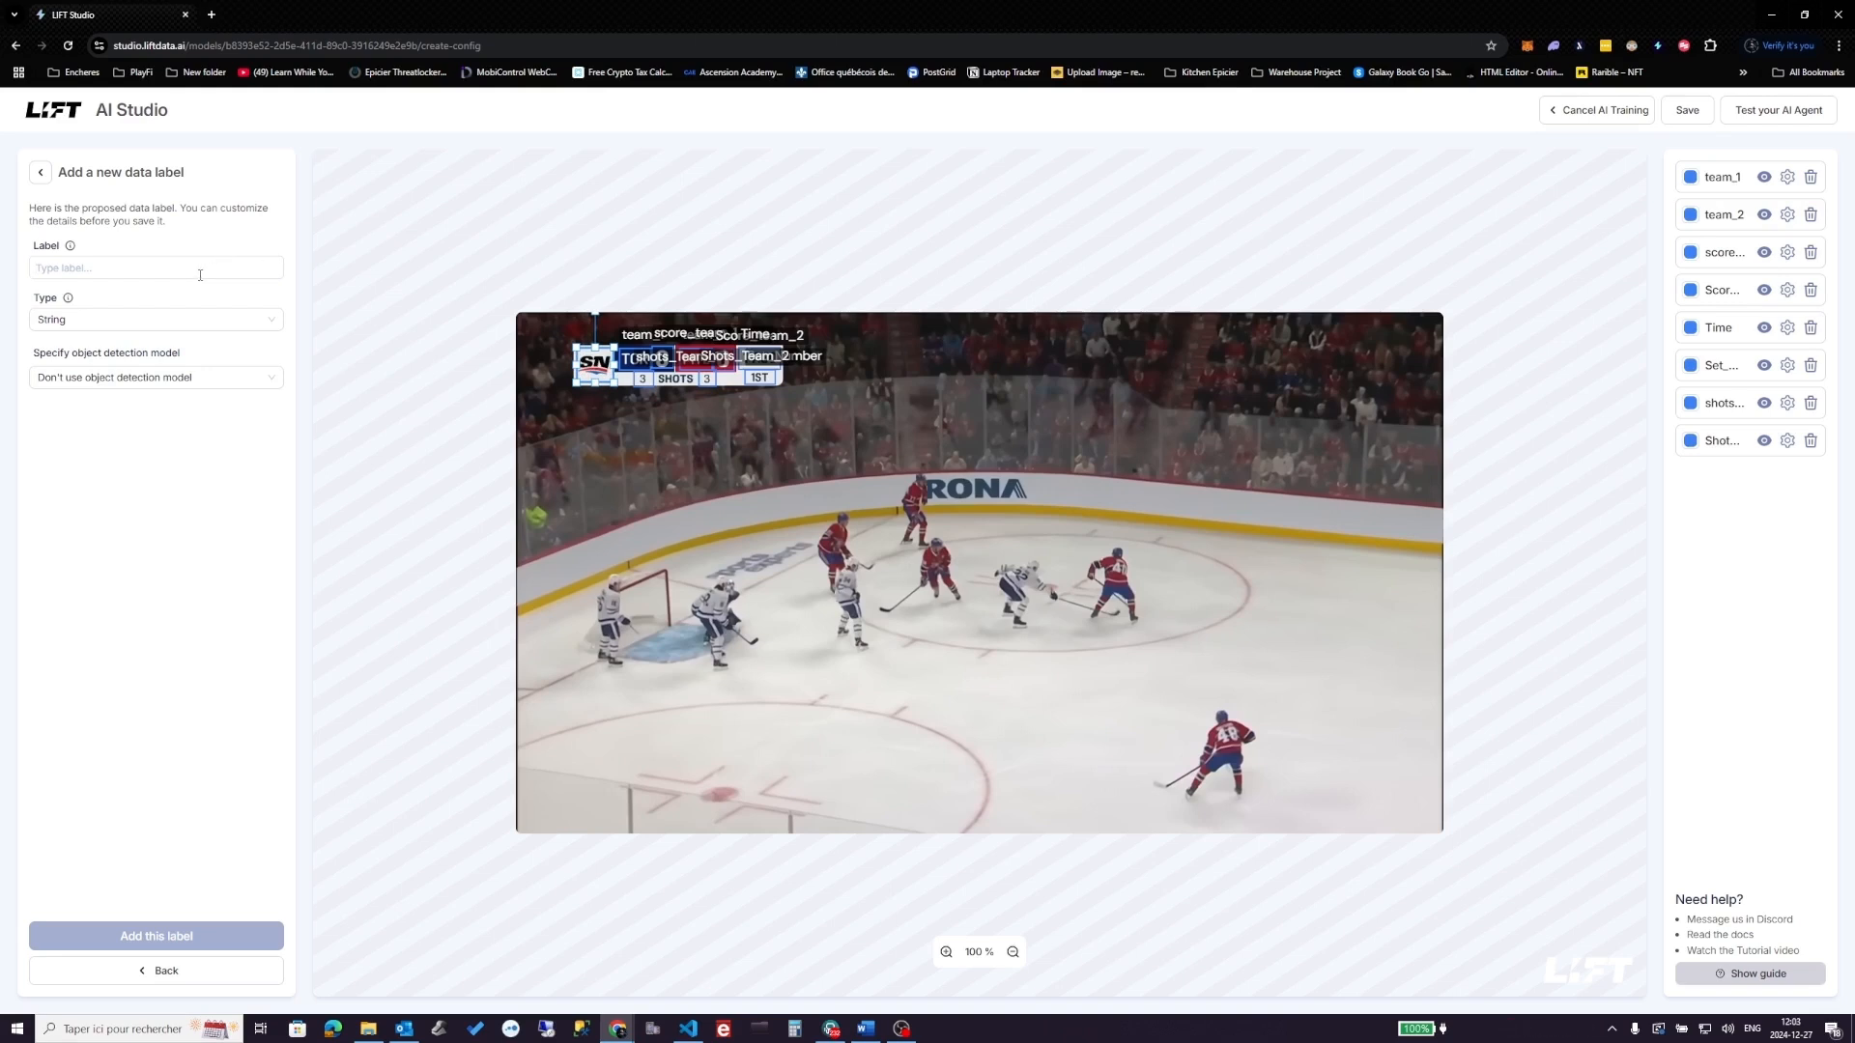
type("SN")
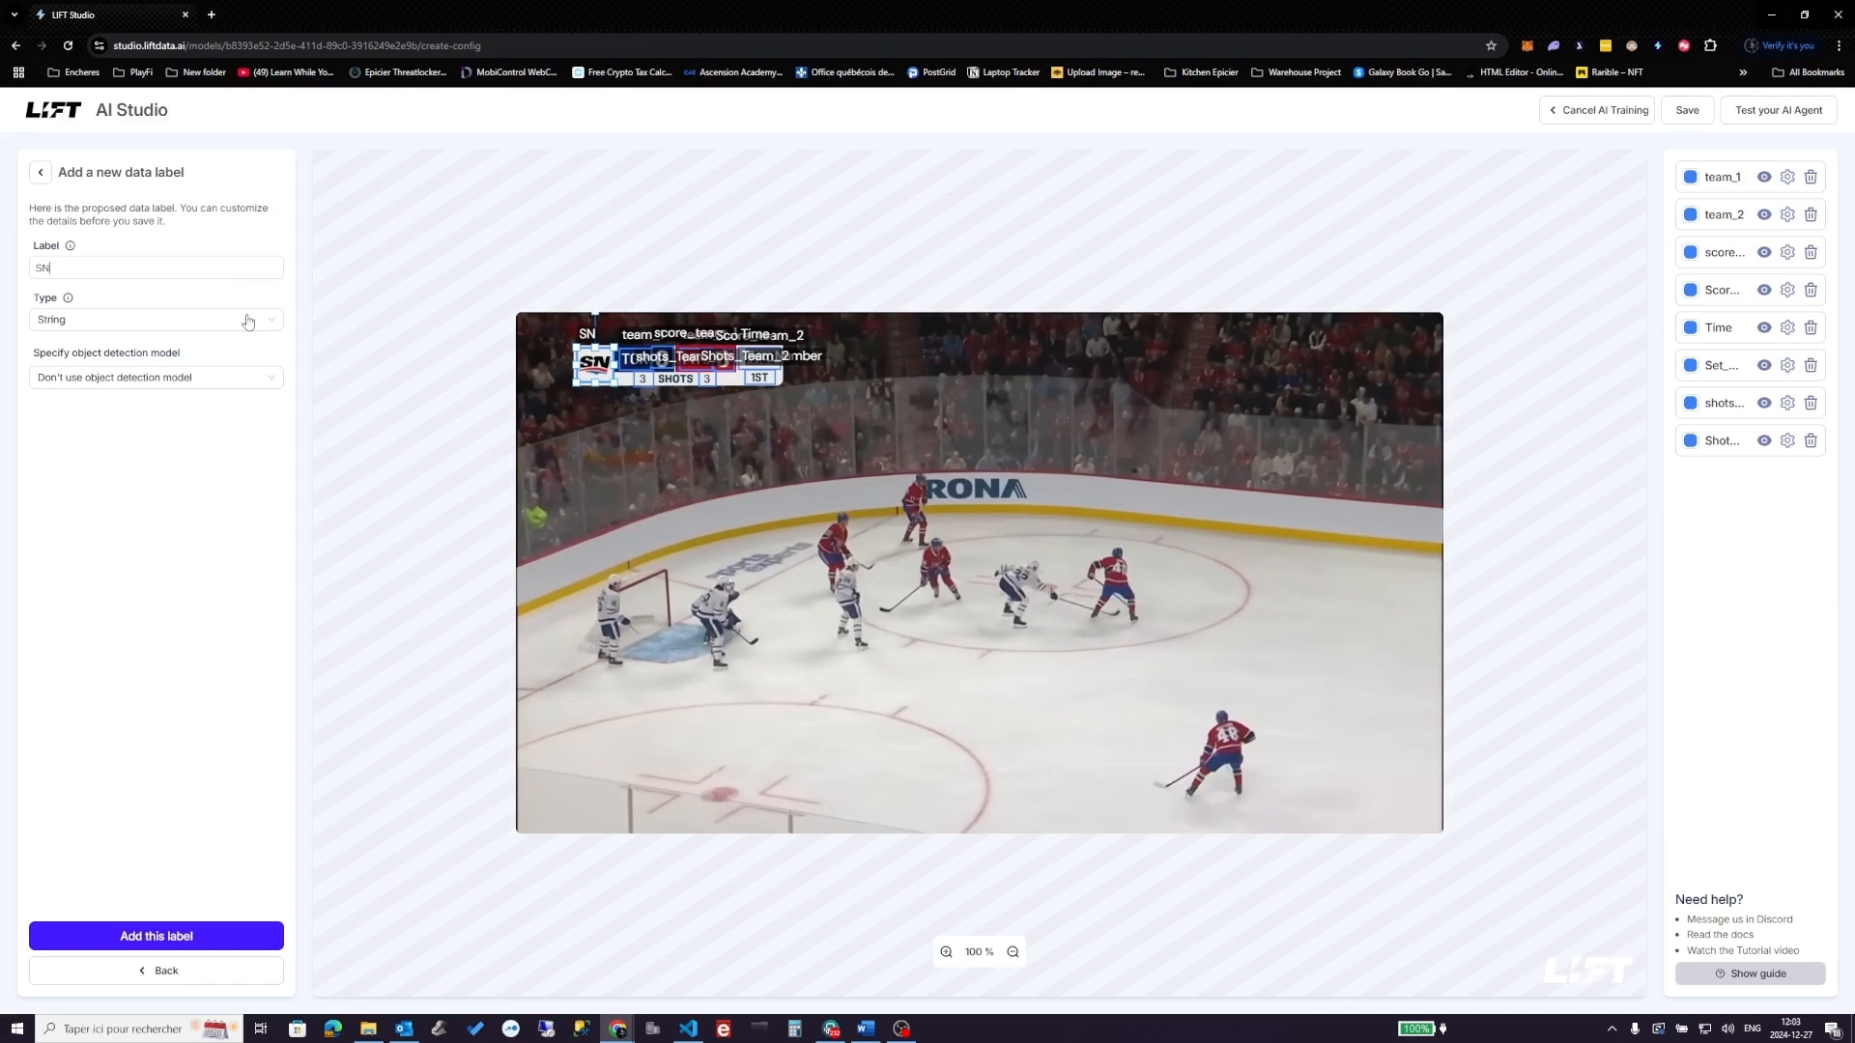
left_click(248, 322)
double_click(109, 264)
type("Logo")
left_click(174, 315)
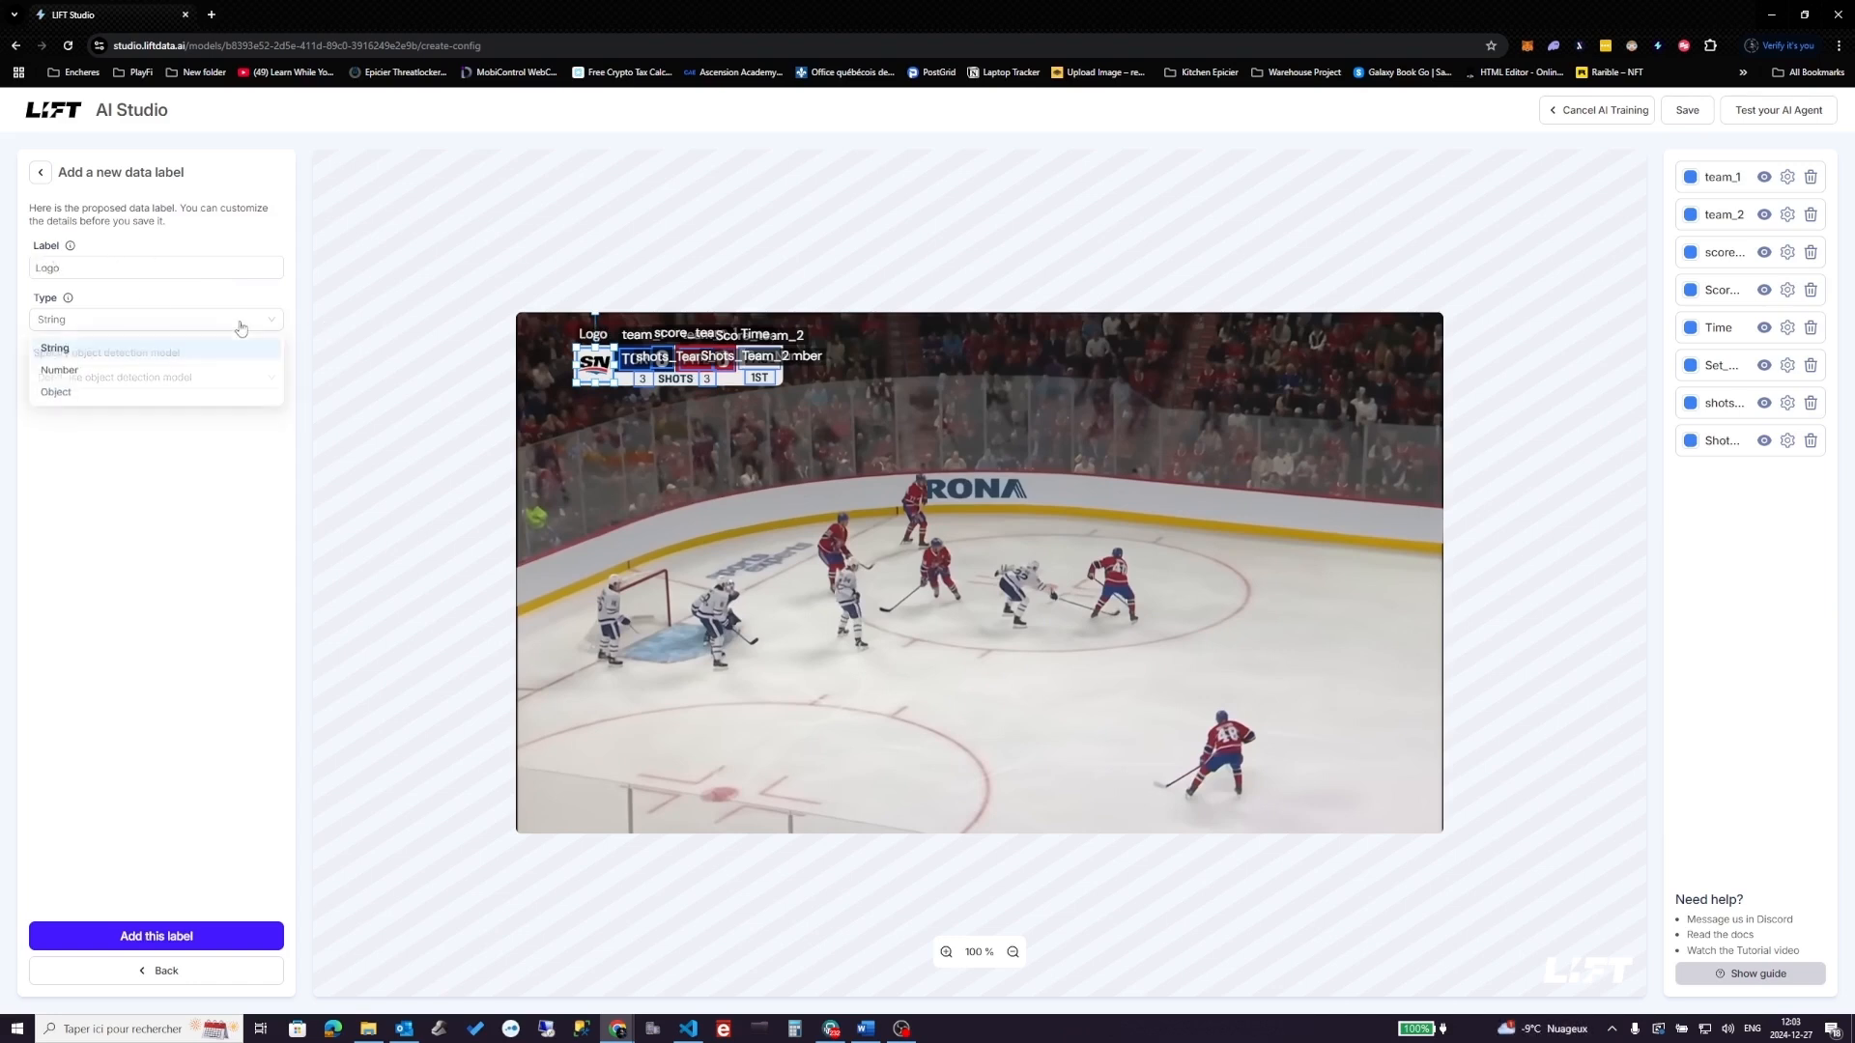
left_click(114, 404)
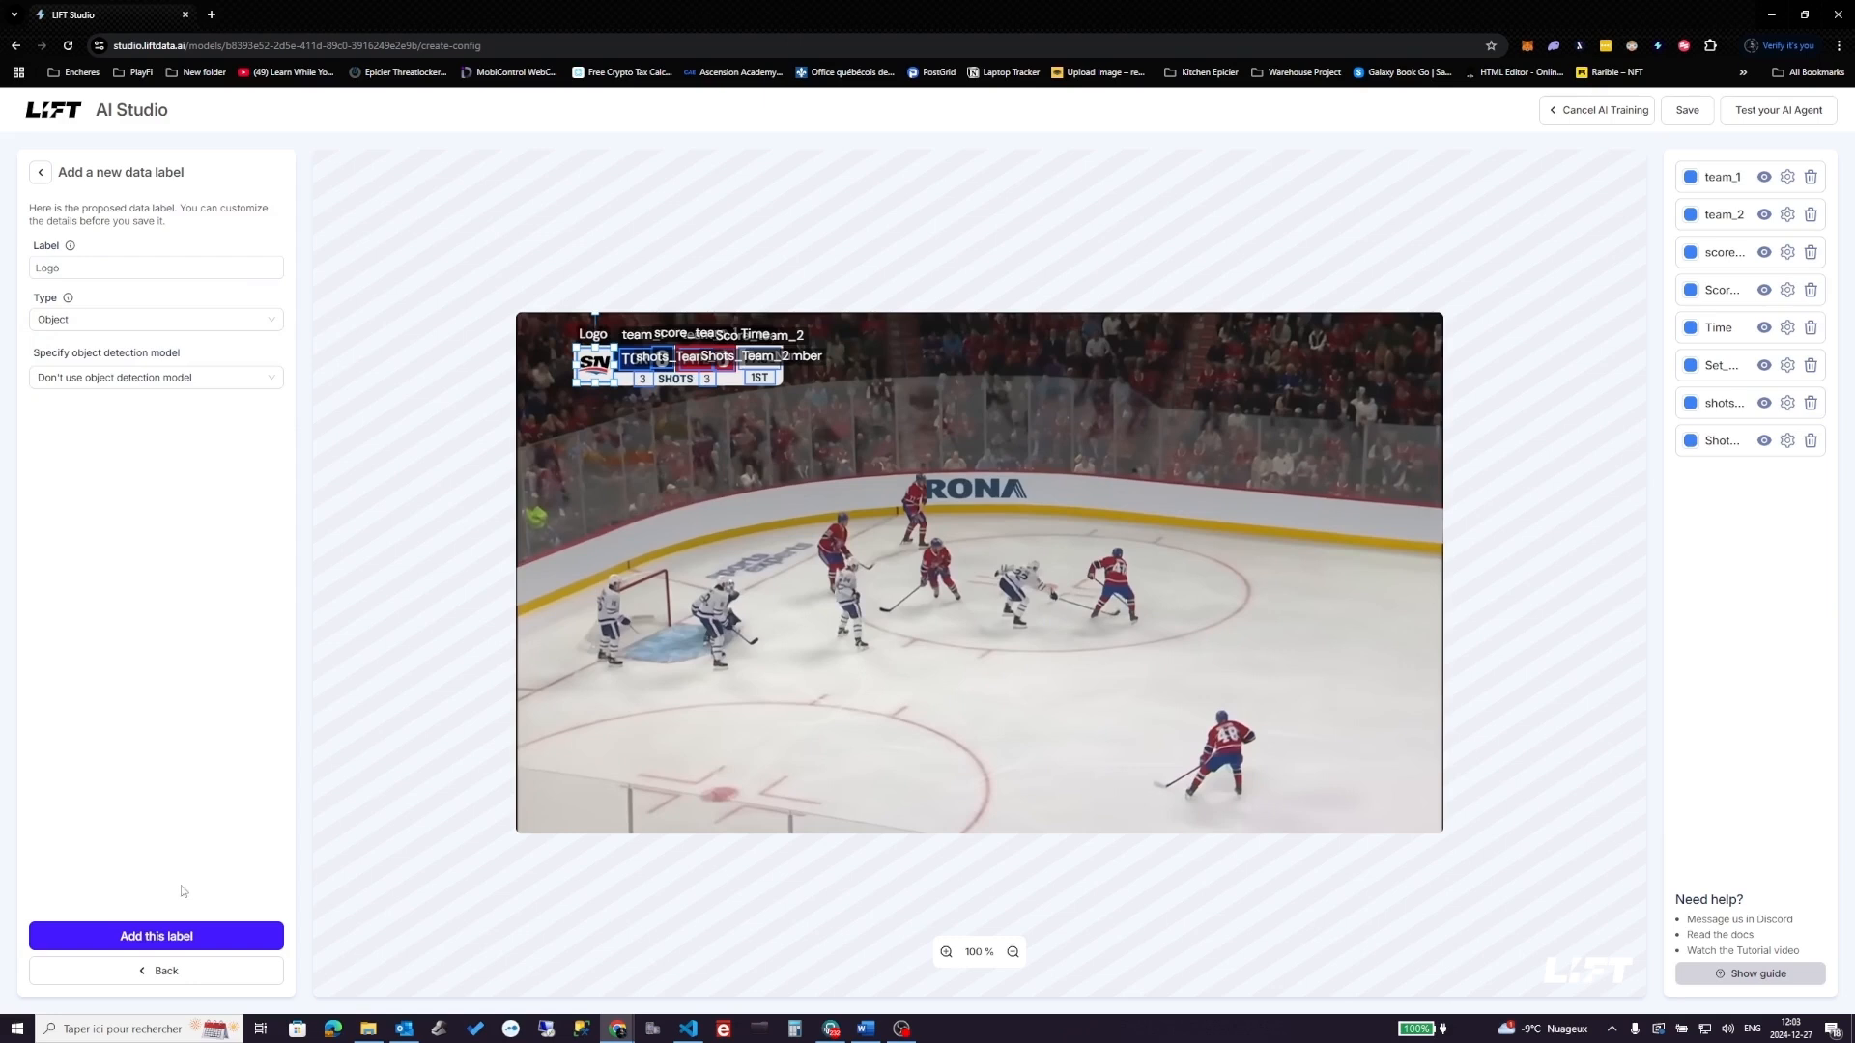
left_click(181, 939)
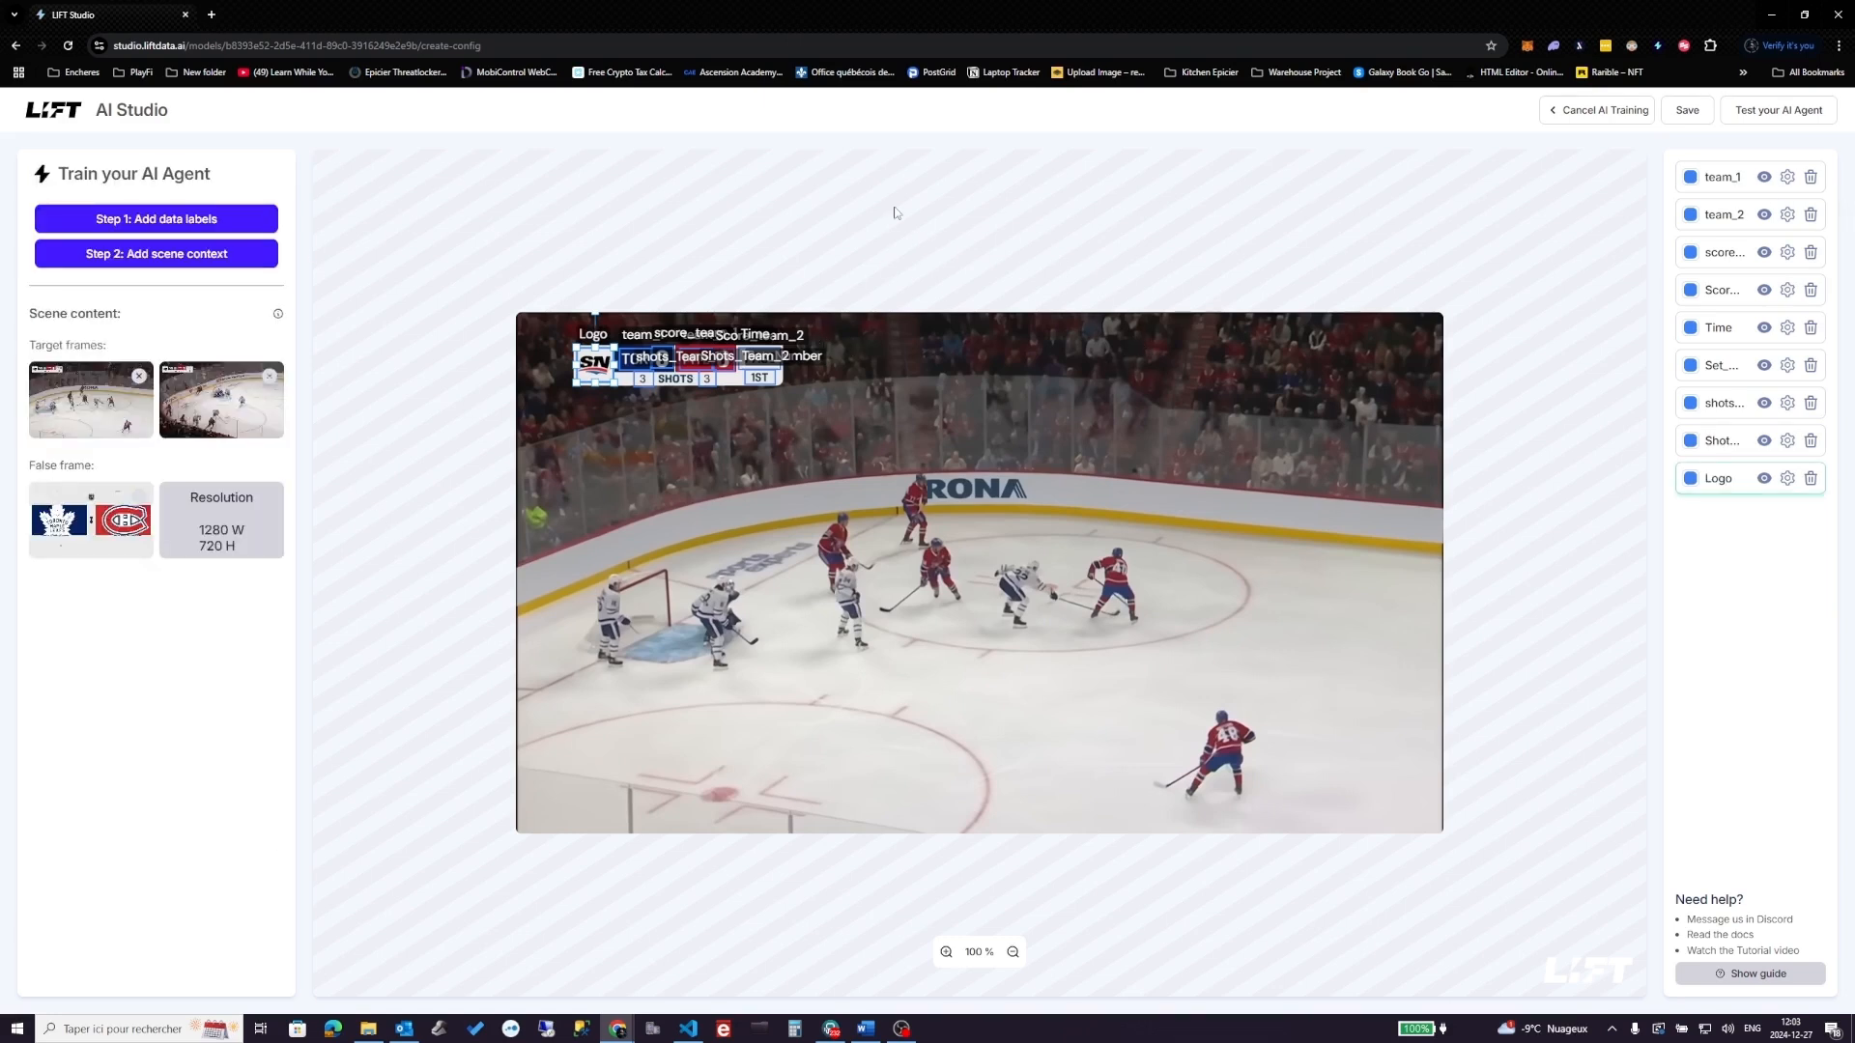
- Create a scene context named Game and fit a first line search onto the scoreboard
left_click(202, 259)
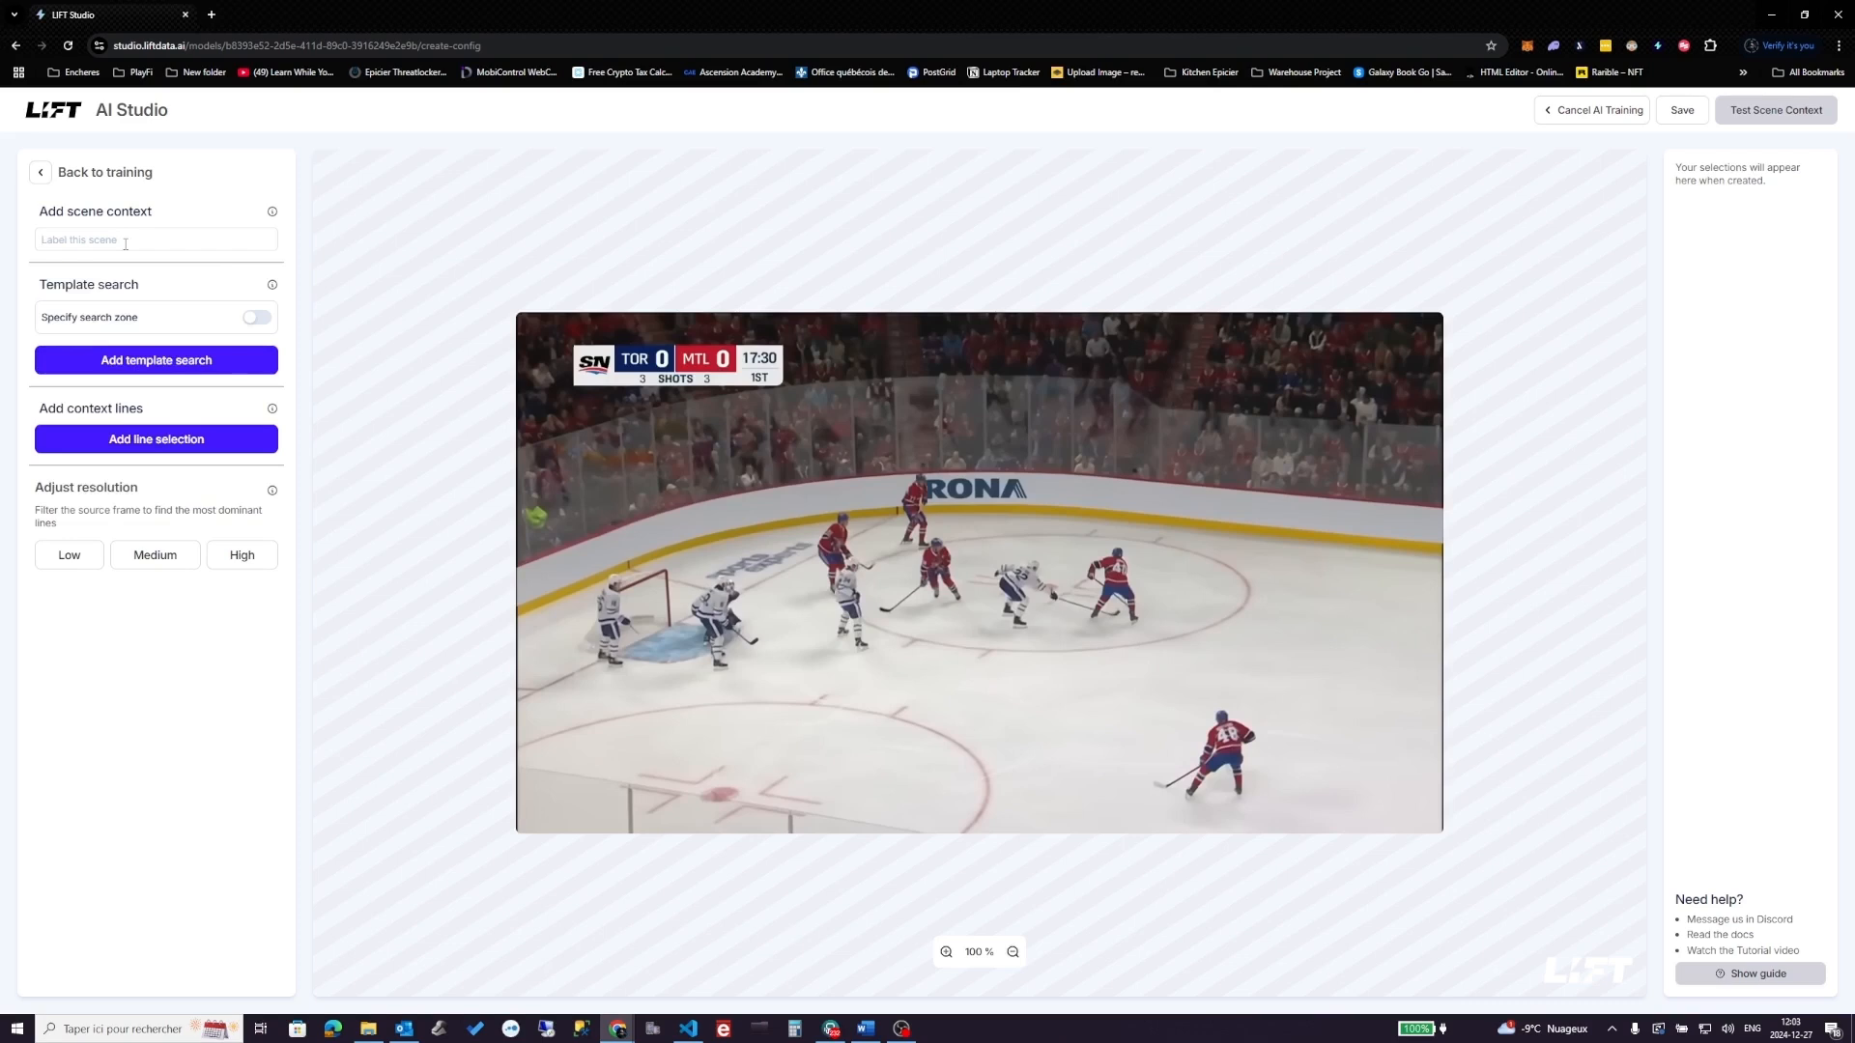
type("Game")
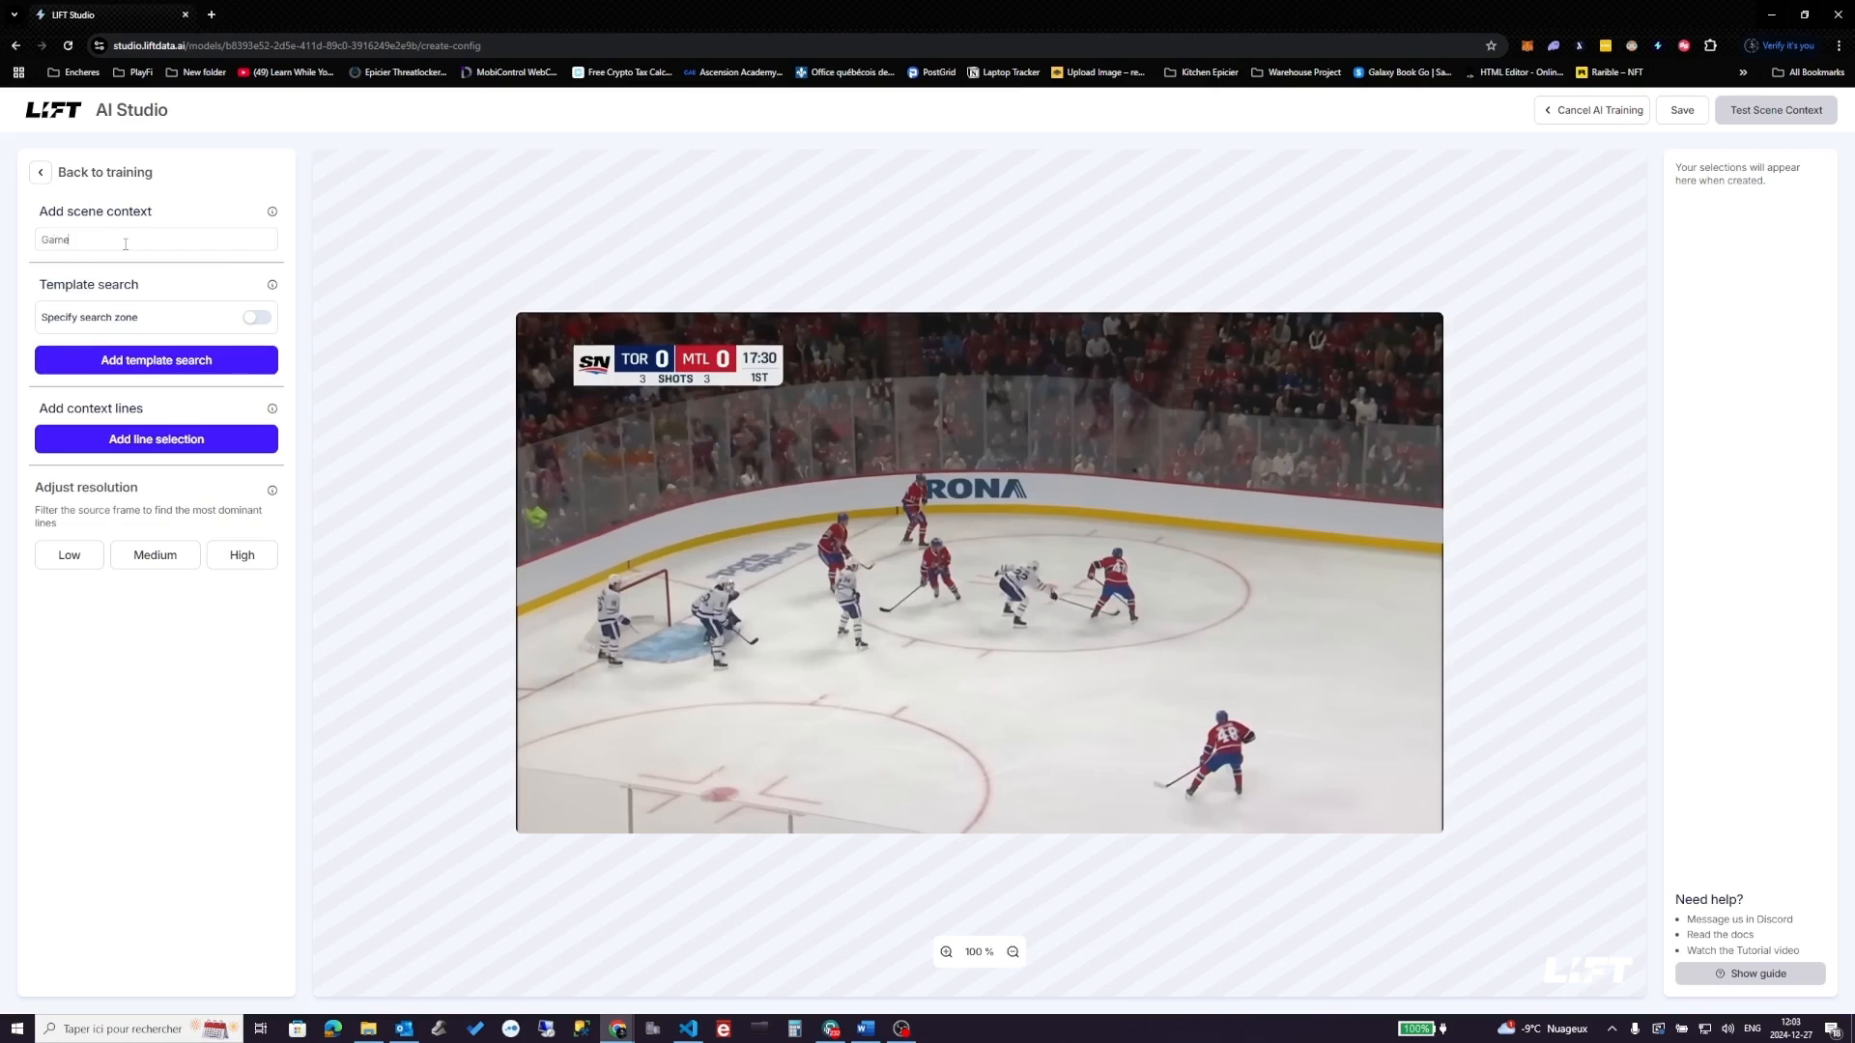
left_click(156, 438)
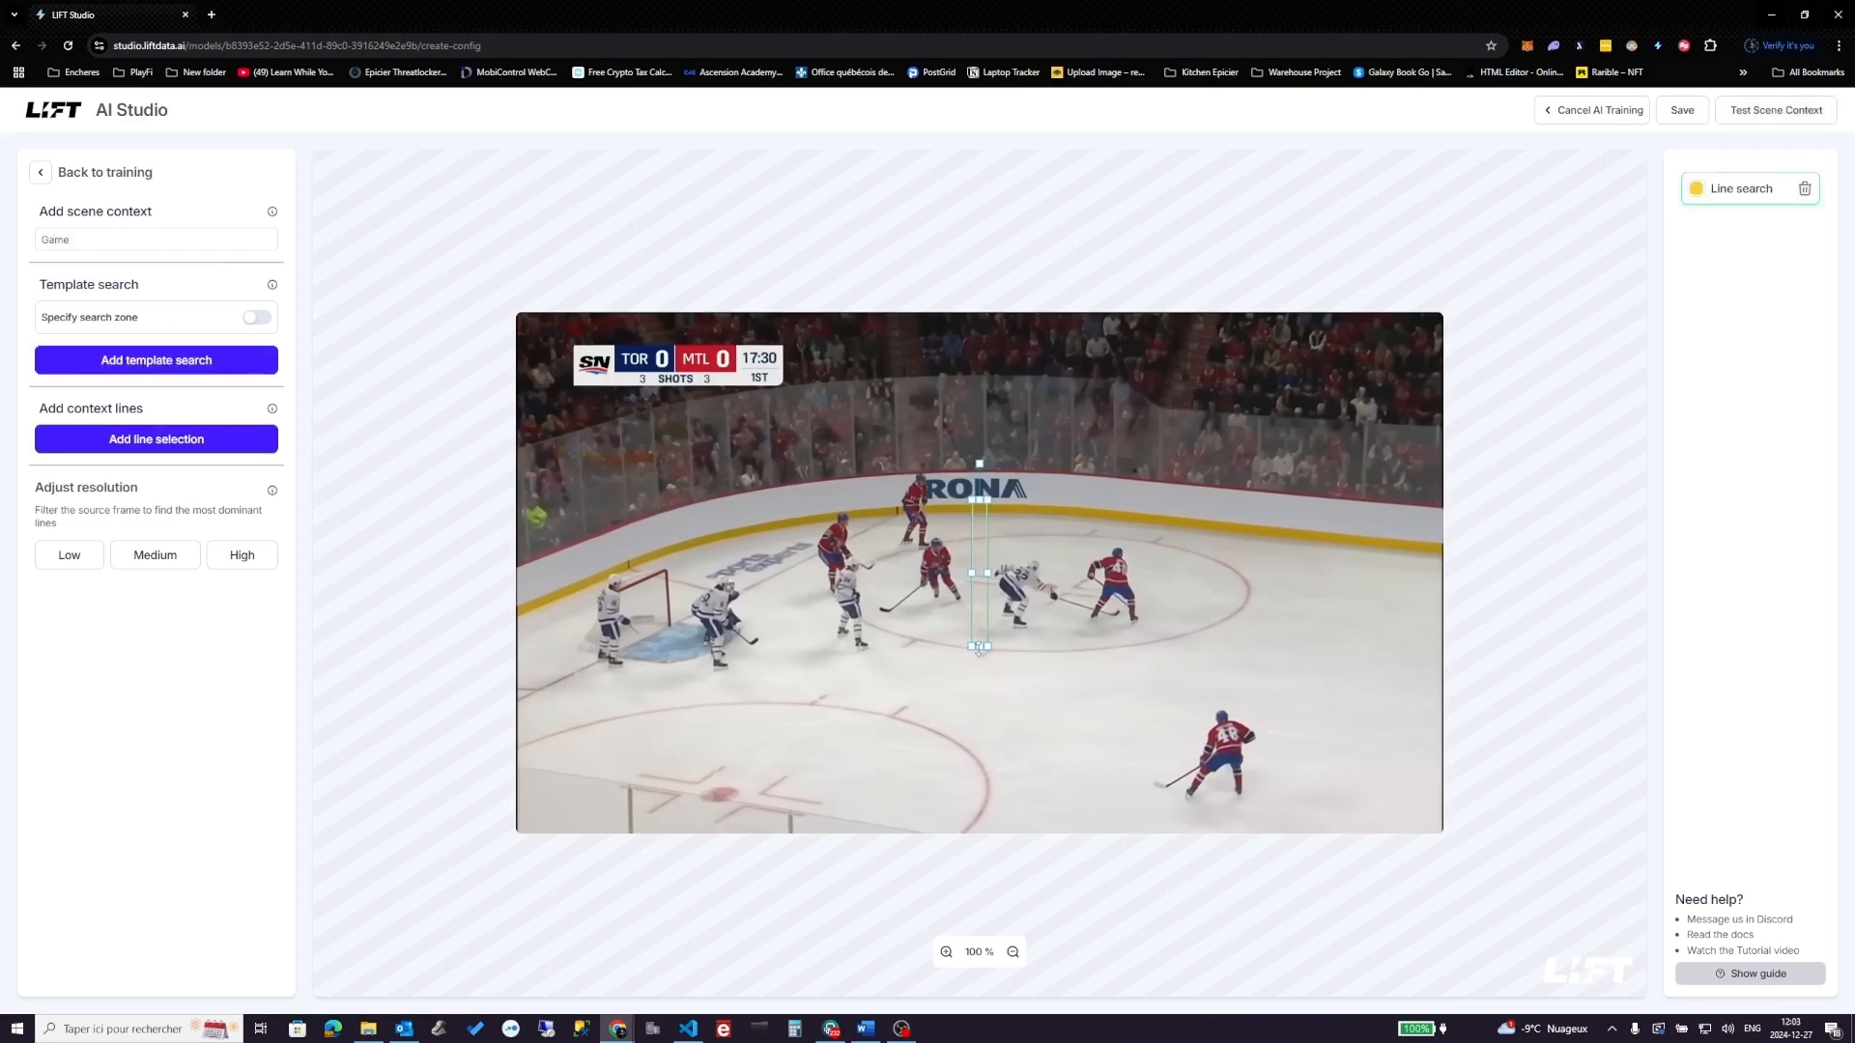
left_click_drag(978, 649, 788, 348)
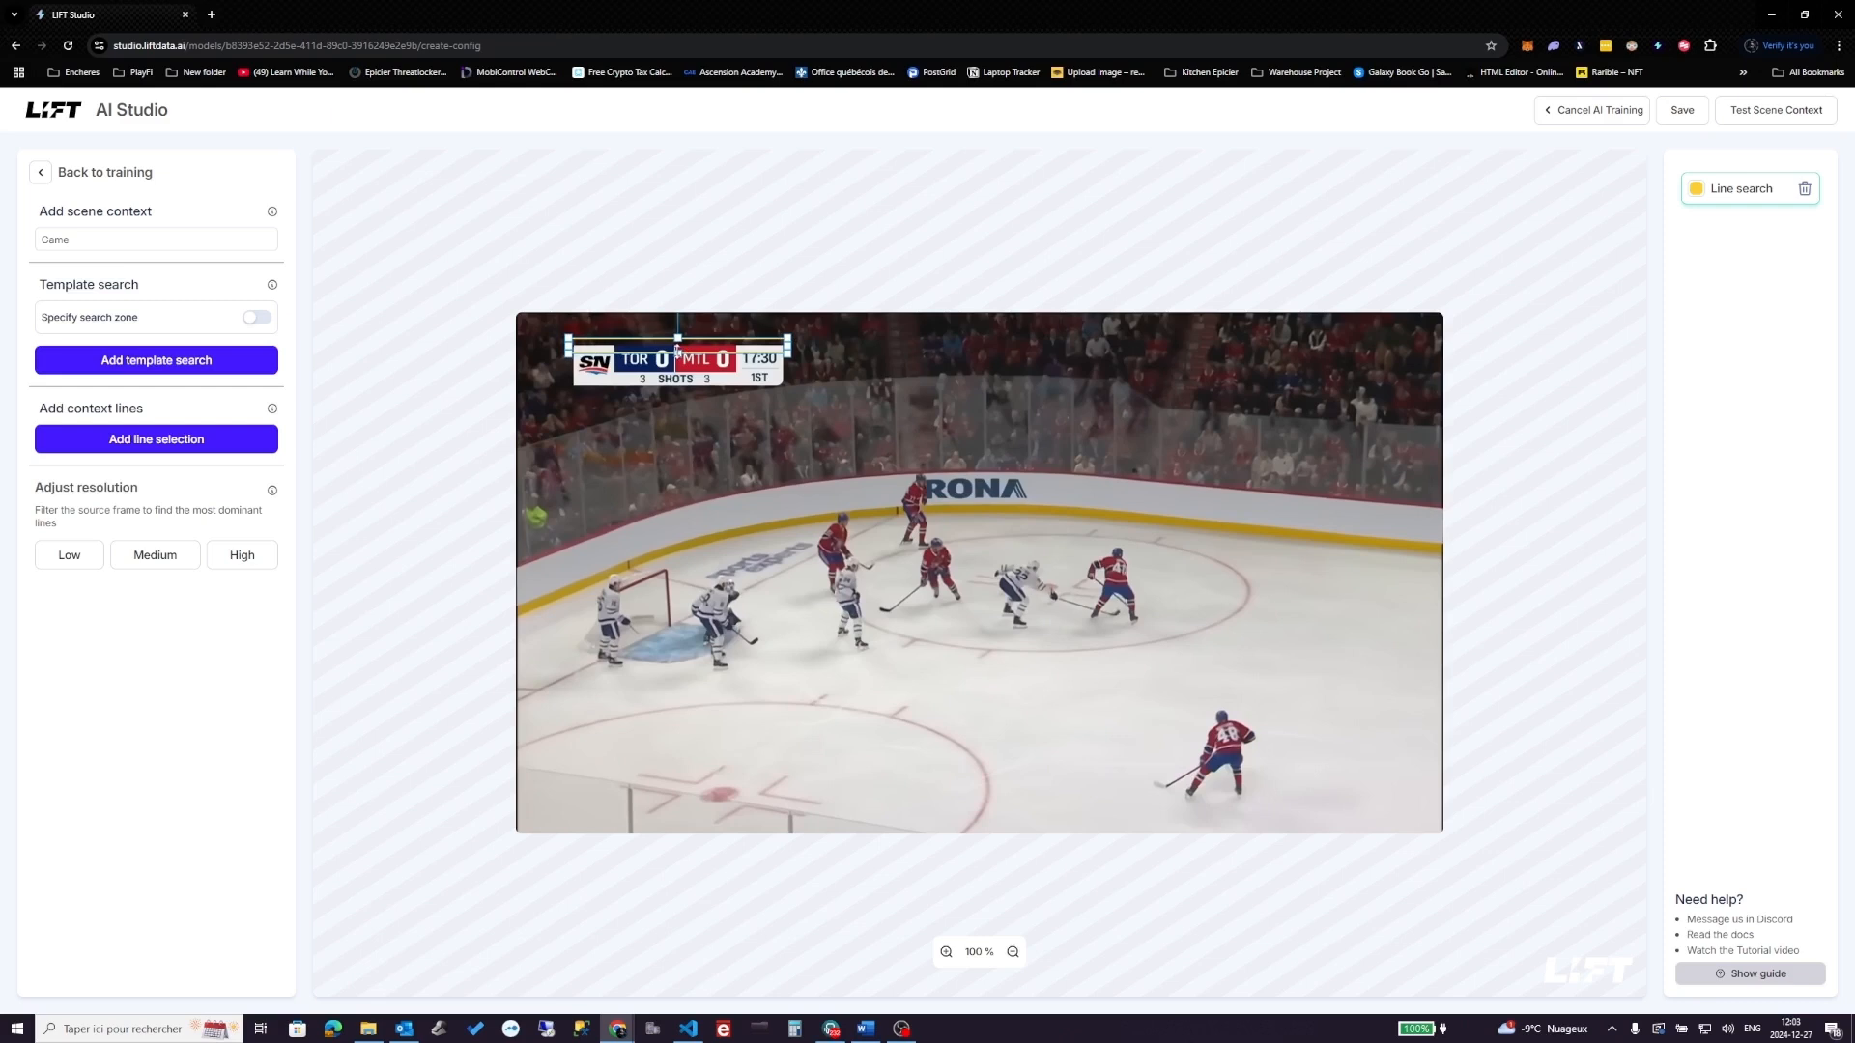
- Add second and third line searches, shaping them along the scoreboard's edges
left_click(172, 447)
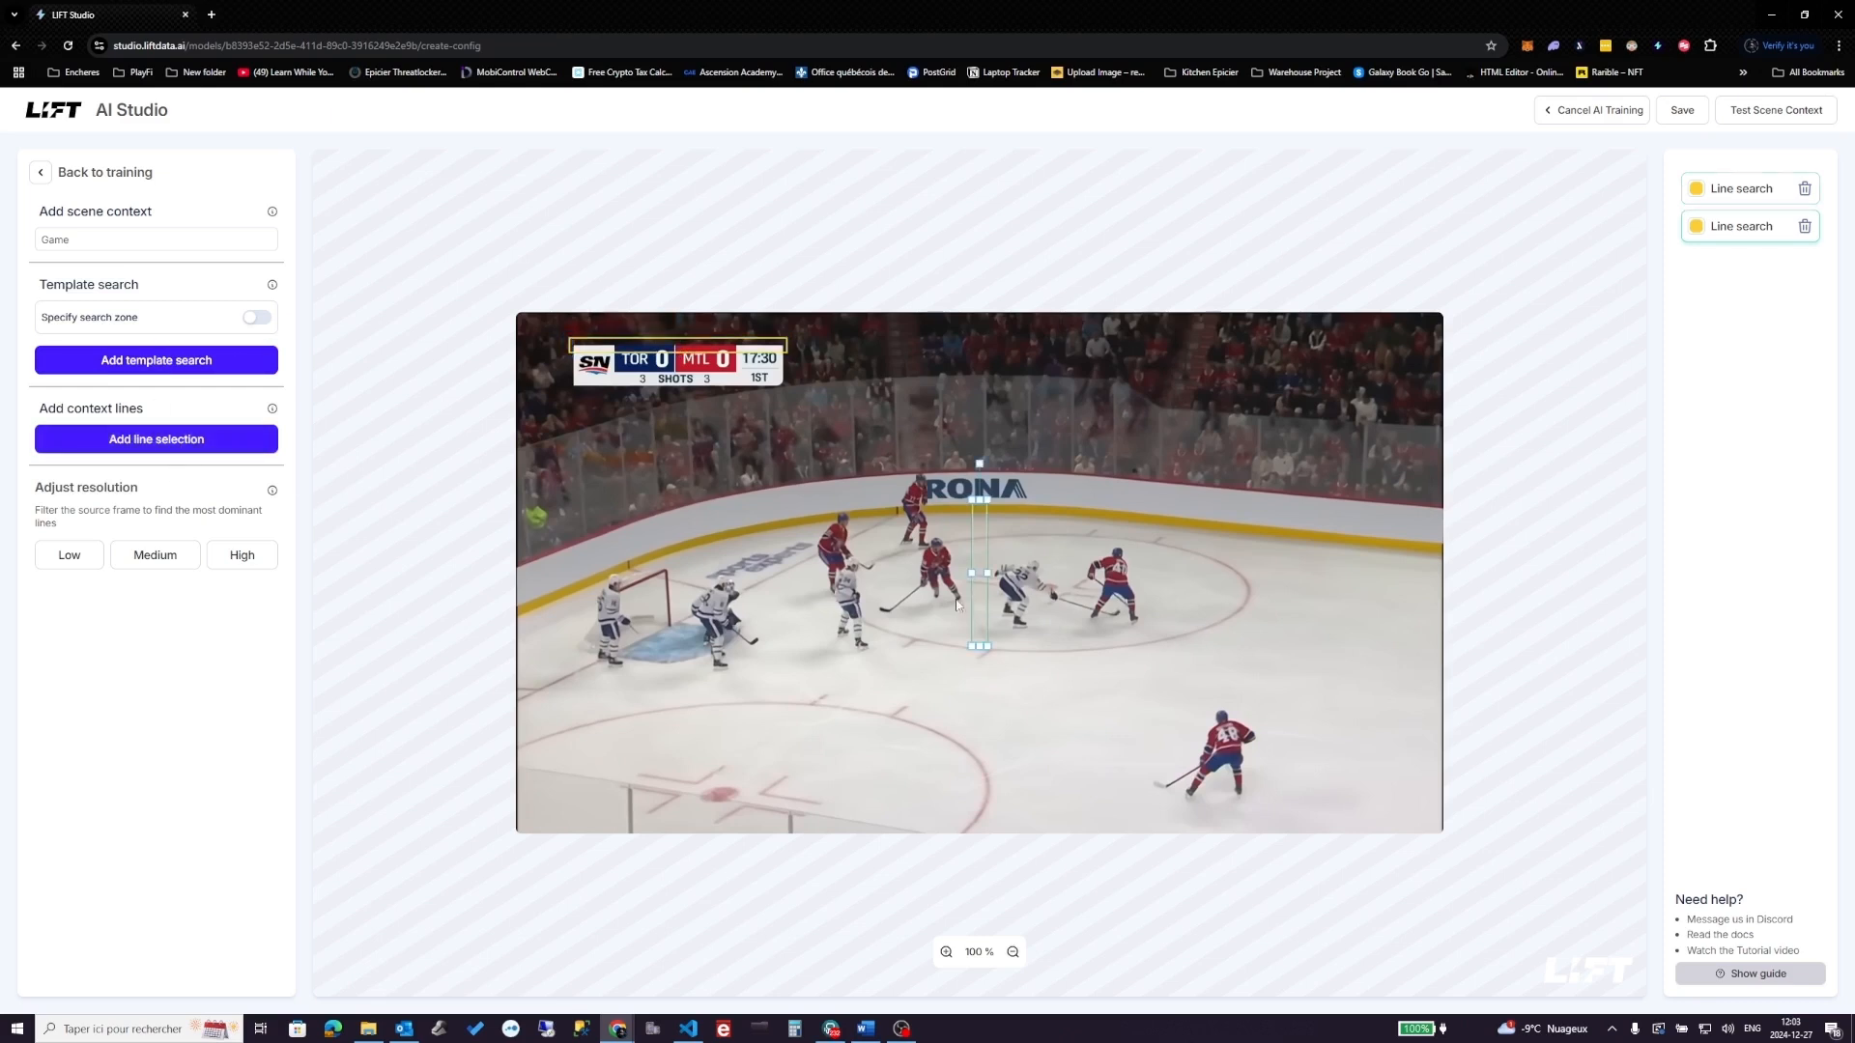
left_click_drag(968, 573, 771, 573)
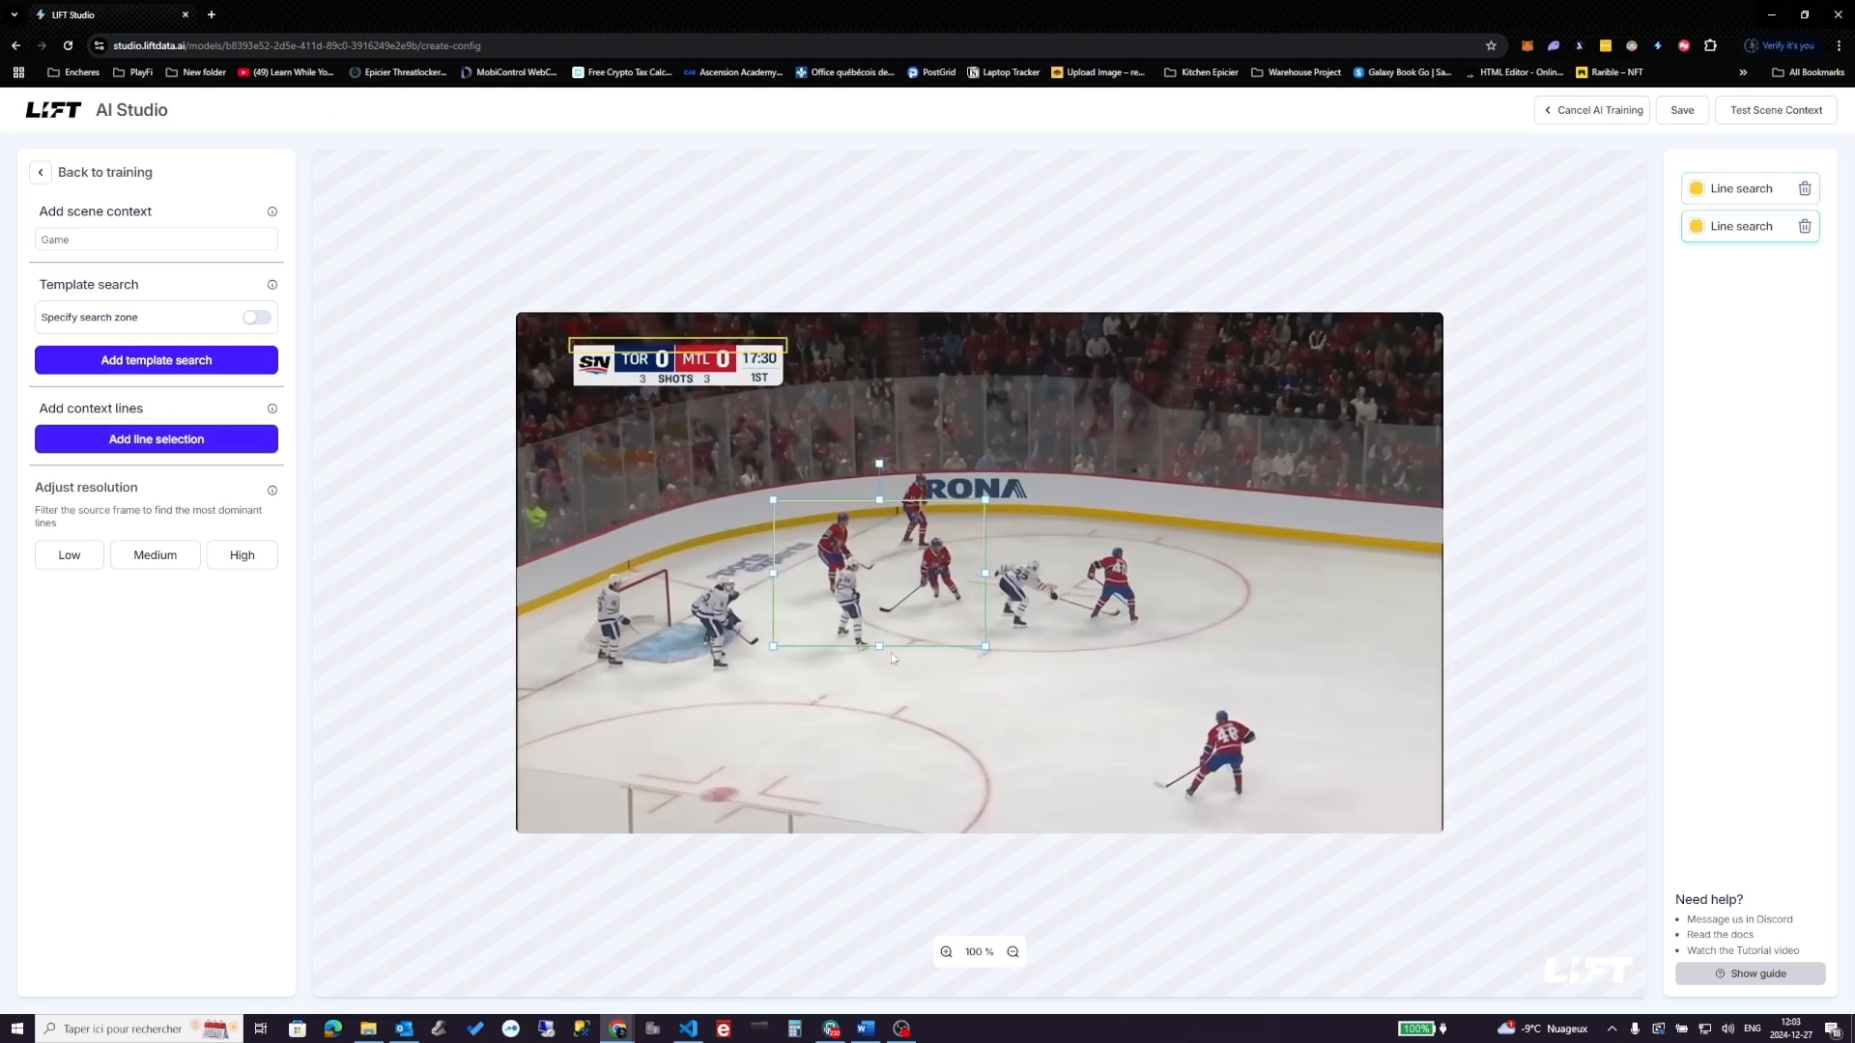
left_click_drag(872, 646, 785, 389)
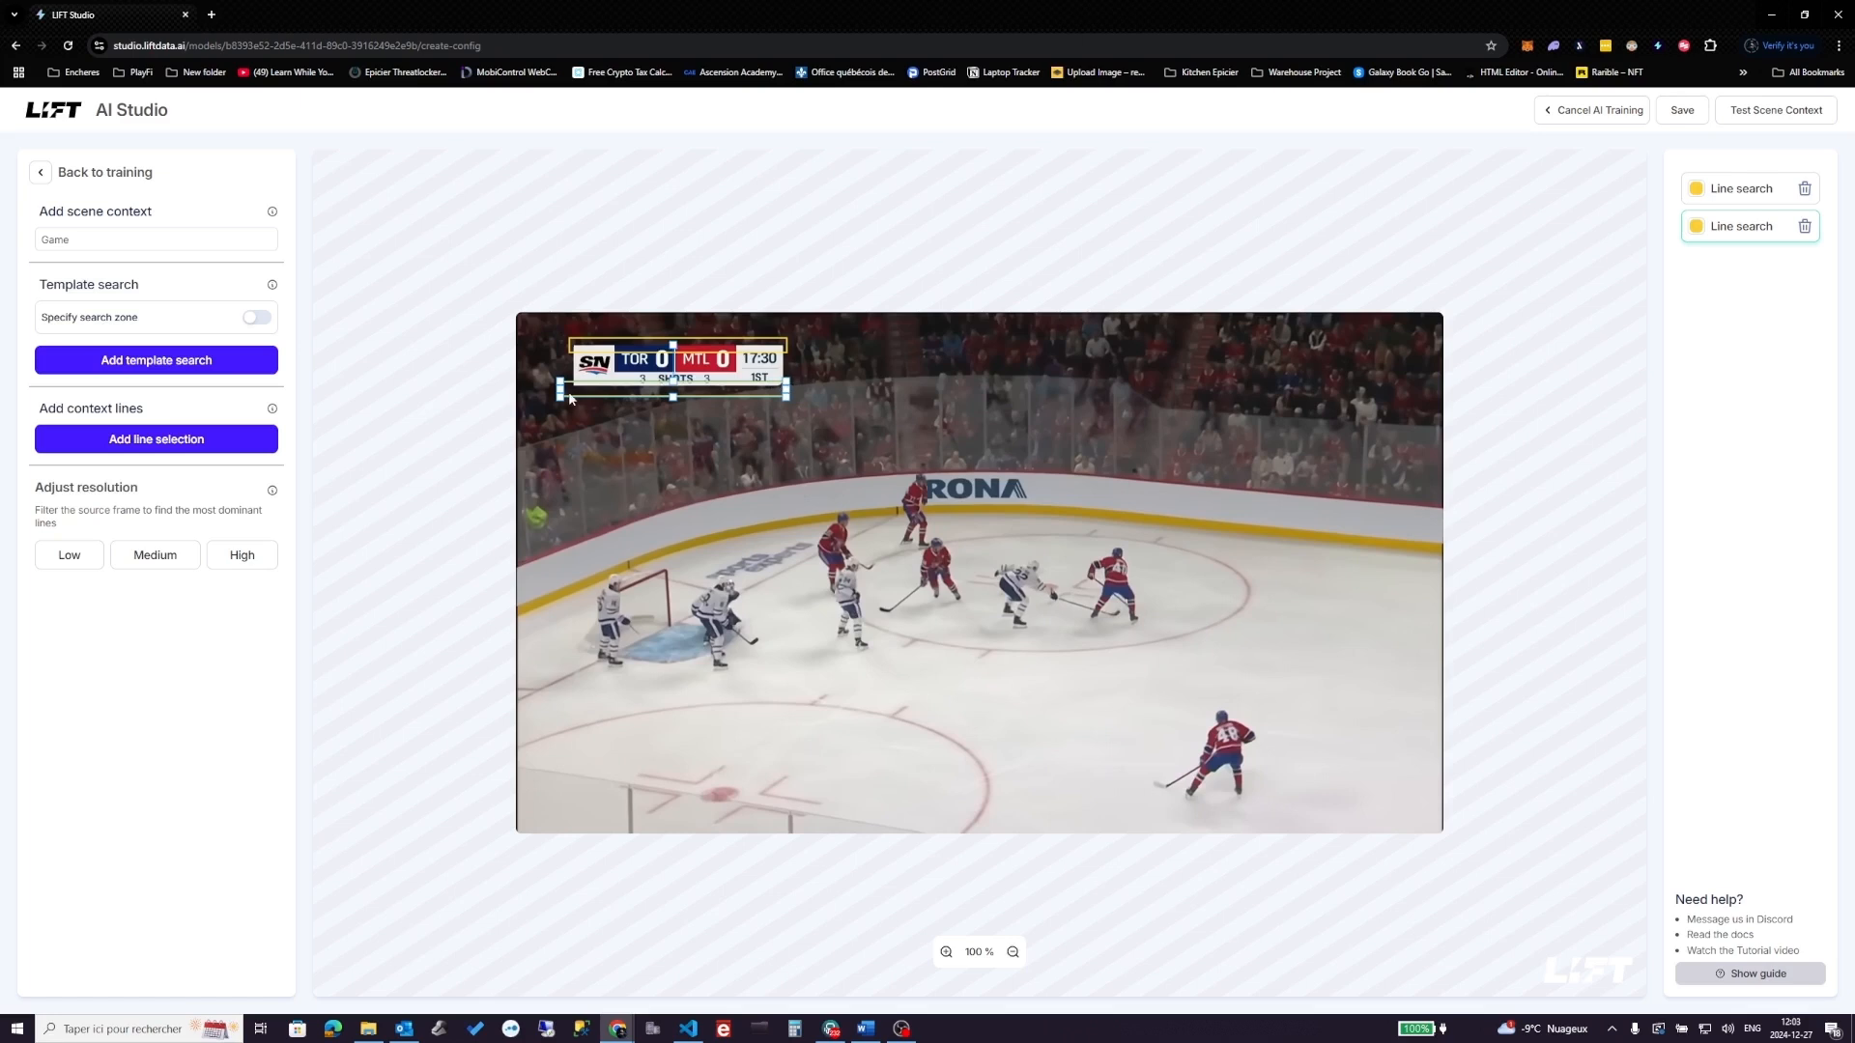
left_click_drag(561, 391, 570, 389)
left_click(159, 439)
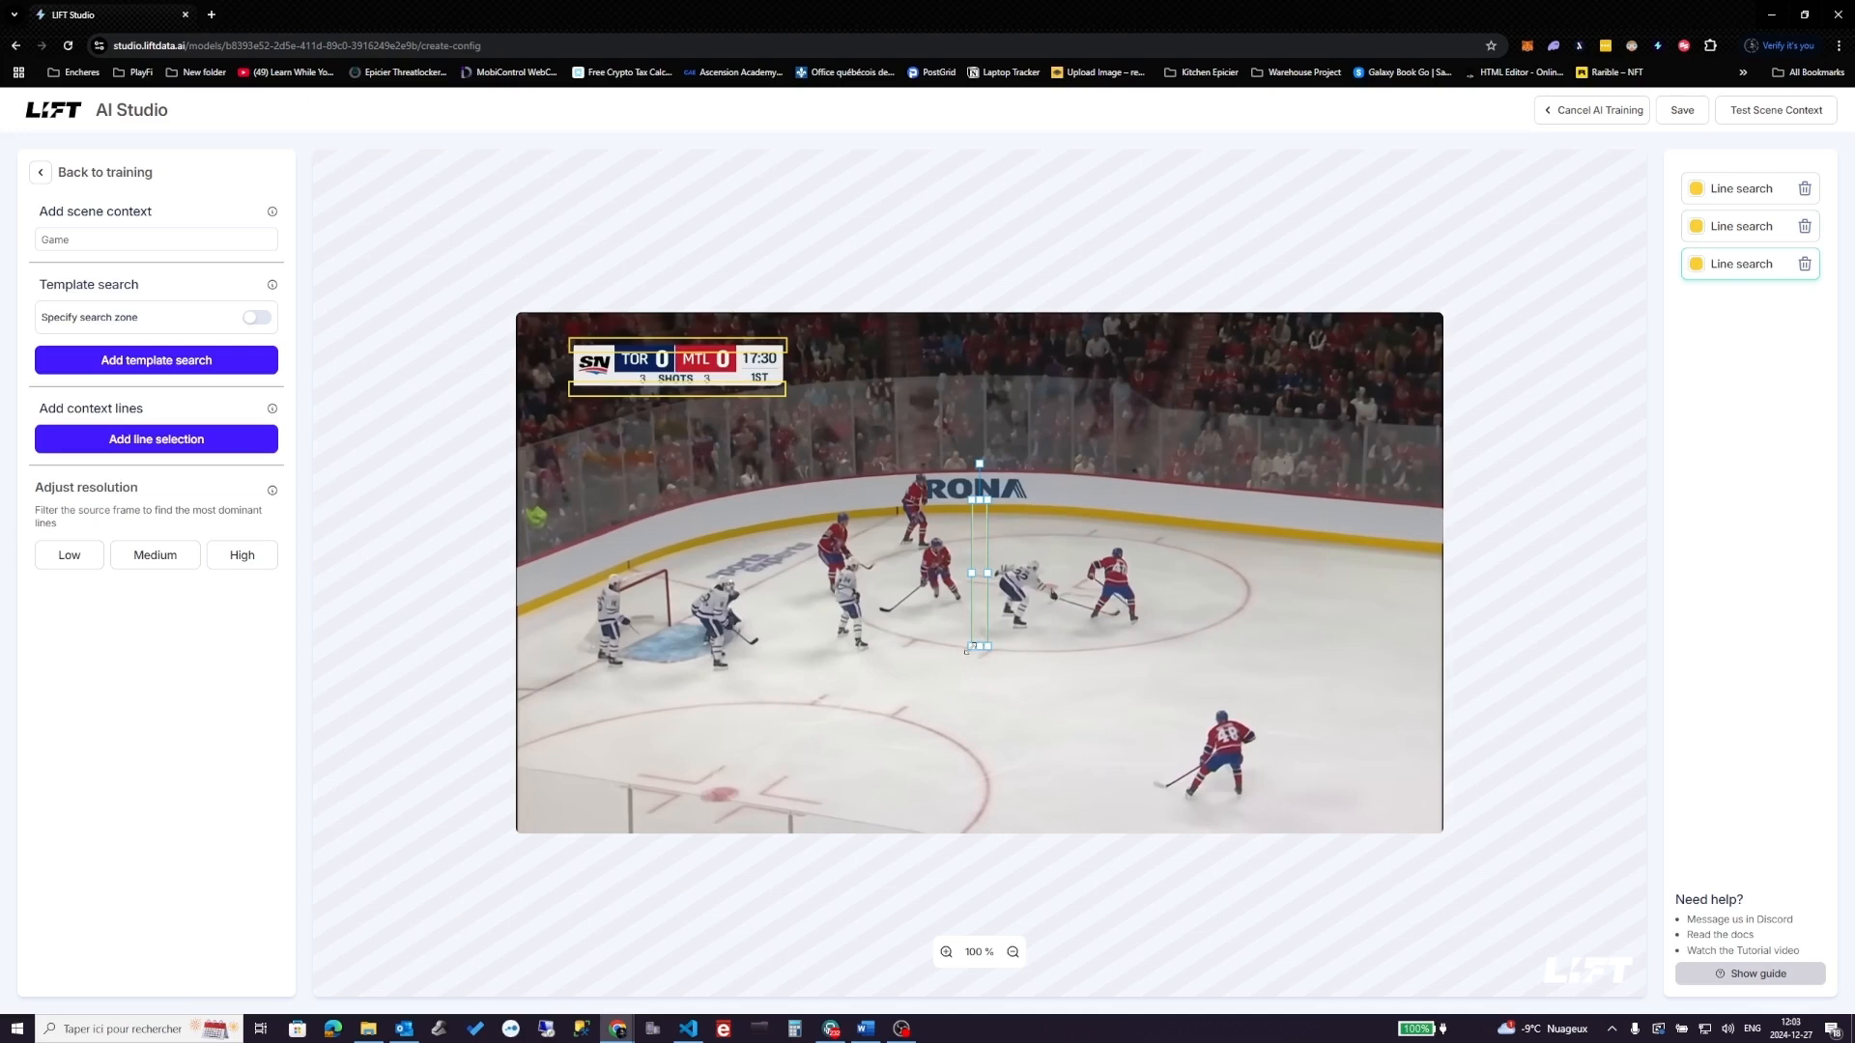
left_click_drag(980, 647, 788, 366)
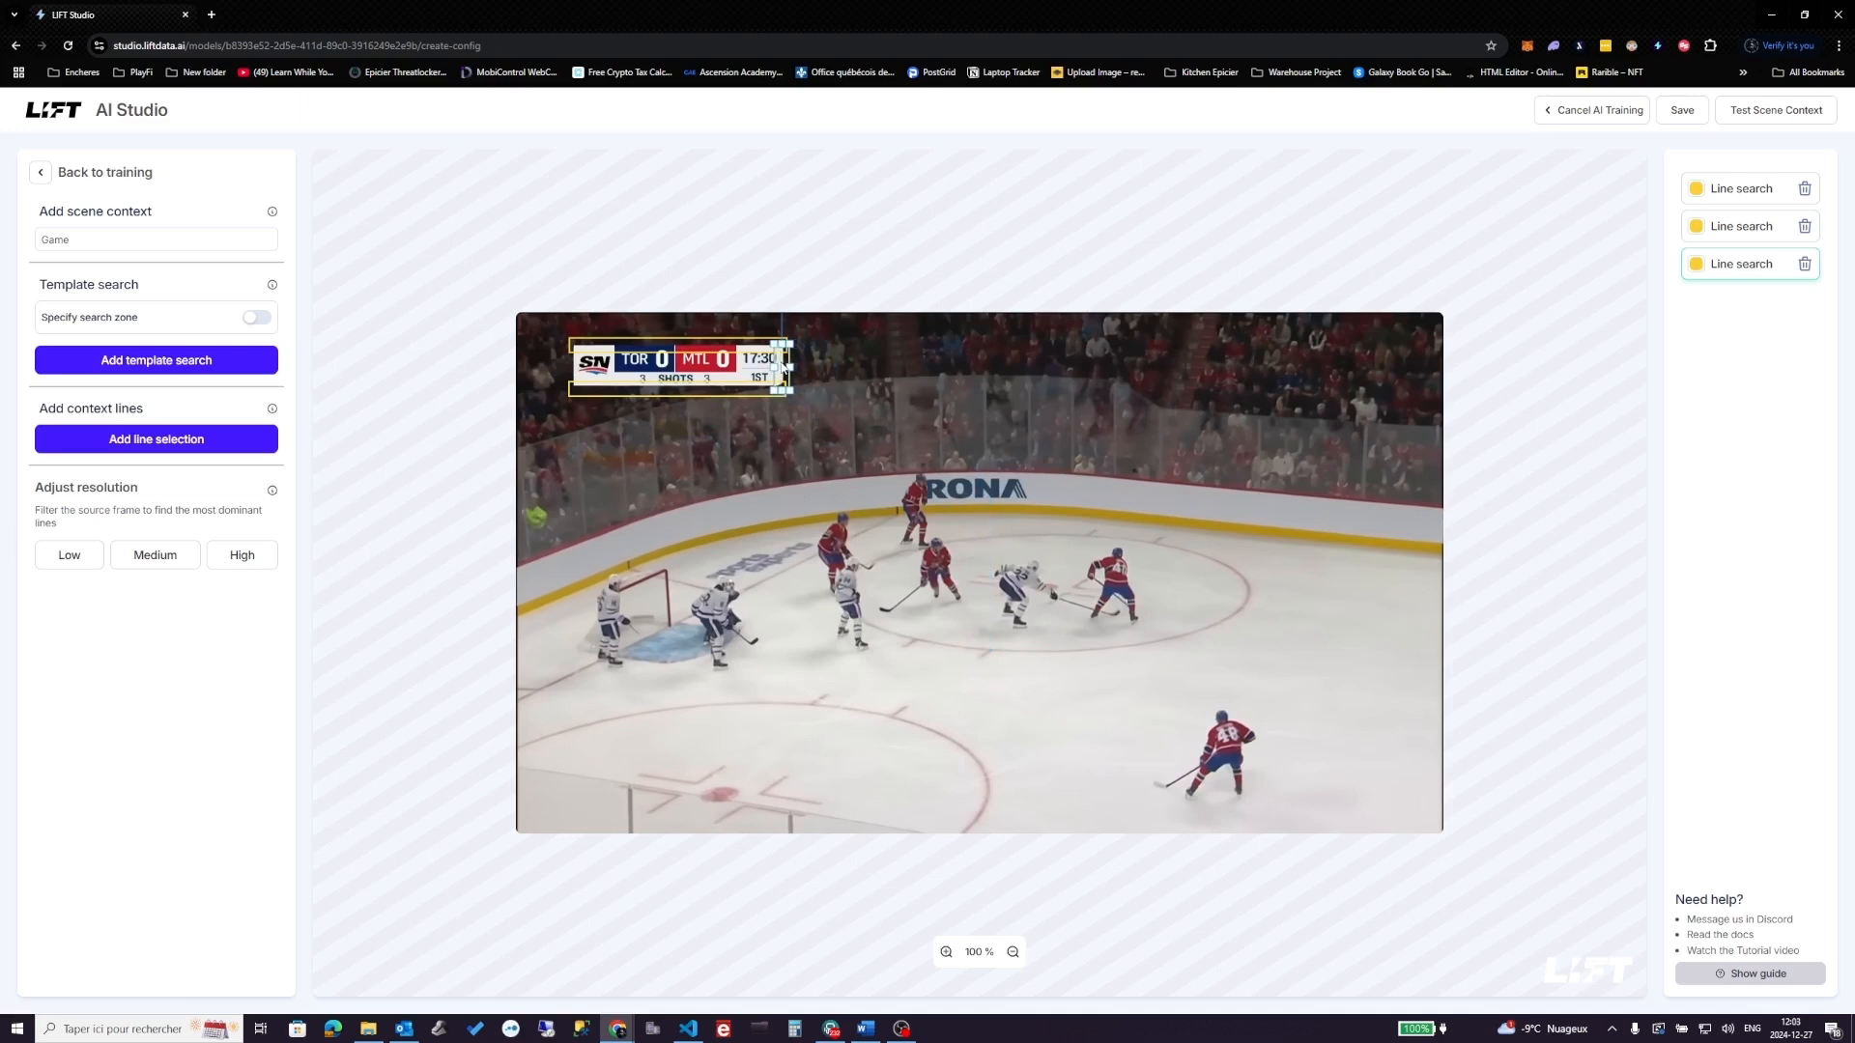
- Add fourth and fifth line searches on the scoreboard and test the scene context on sample frames
left_click(106, 441)
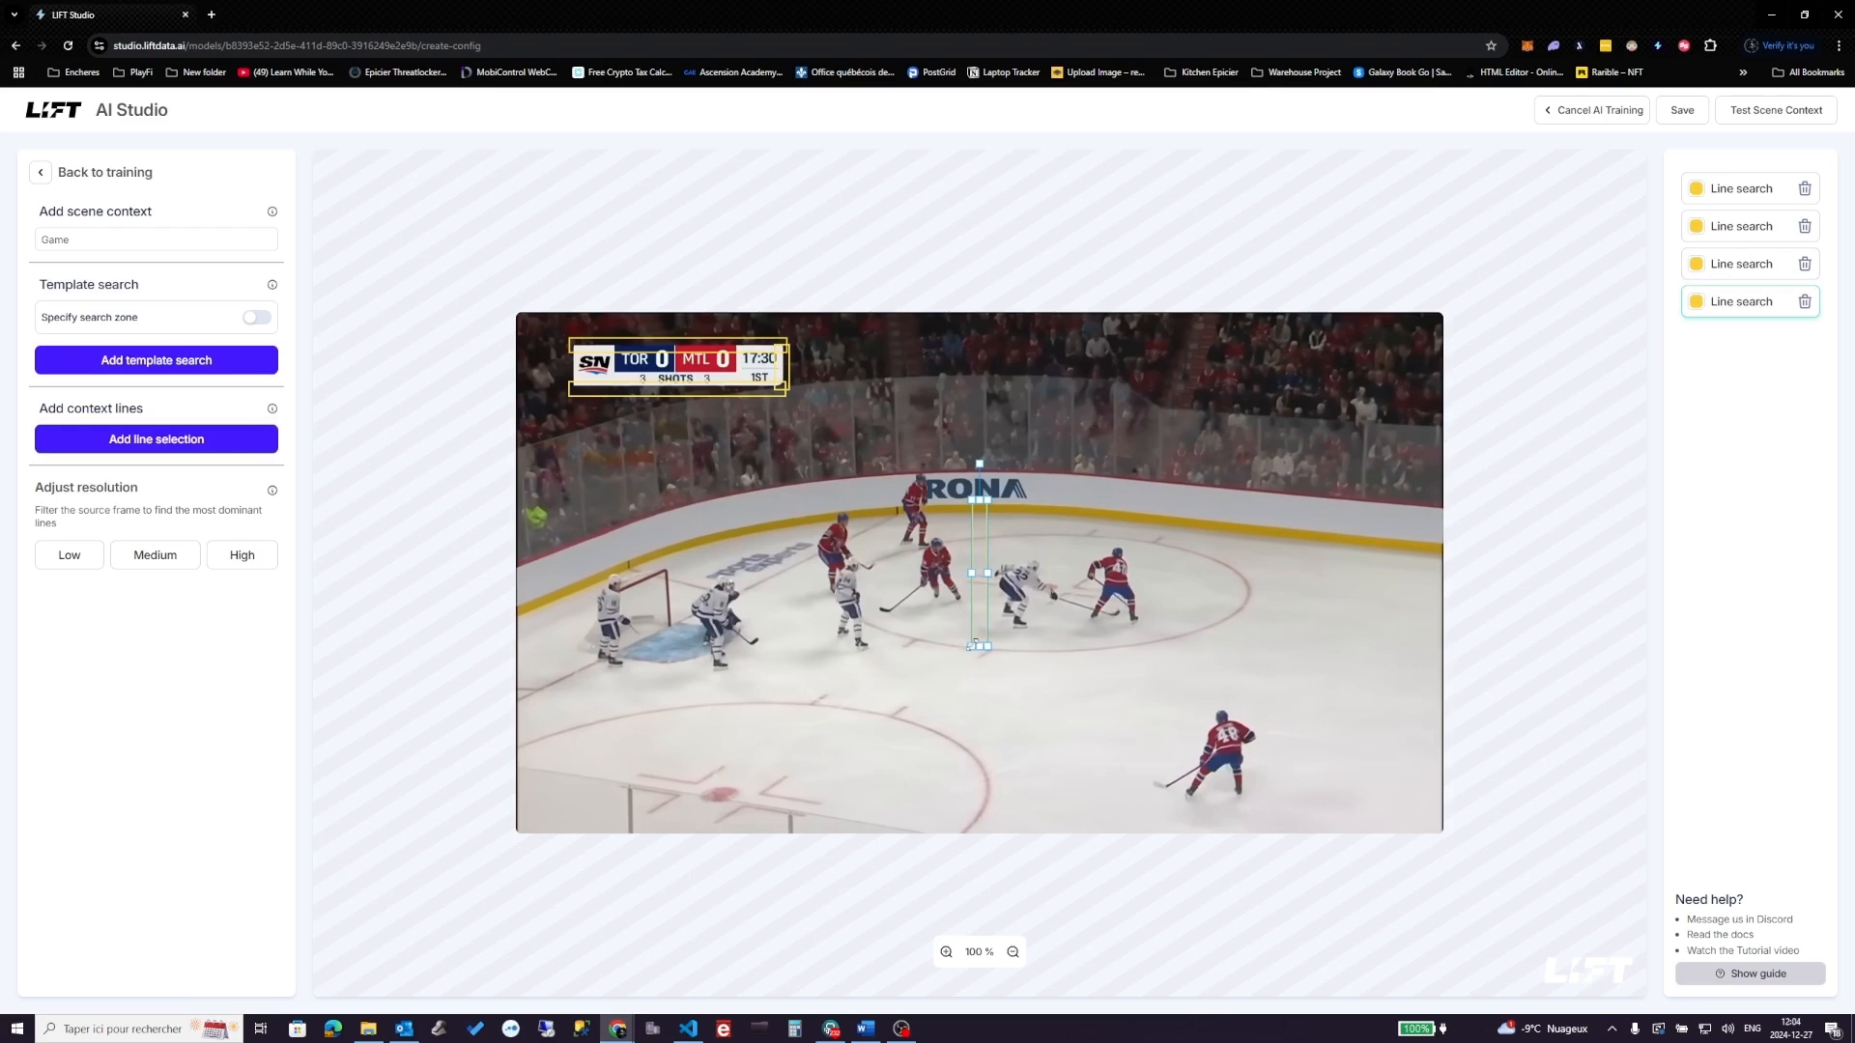
left_click_drag(979, 527, 578, 388)
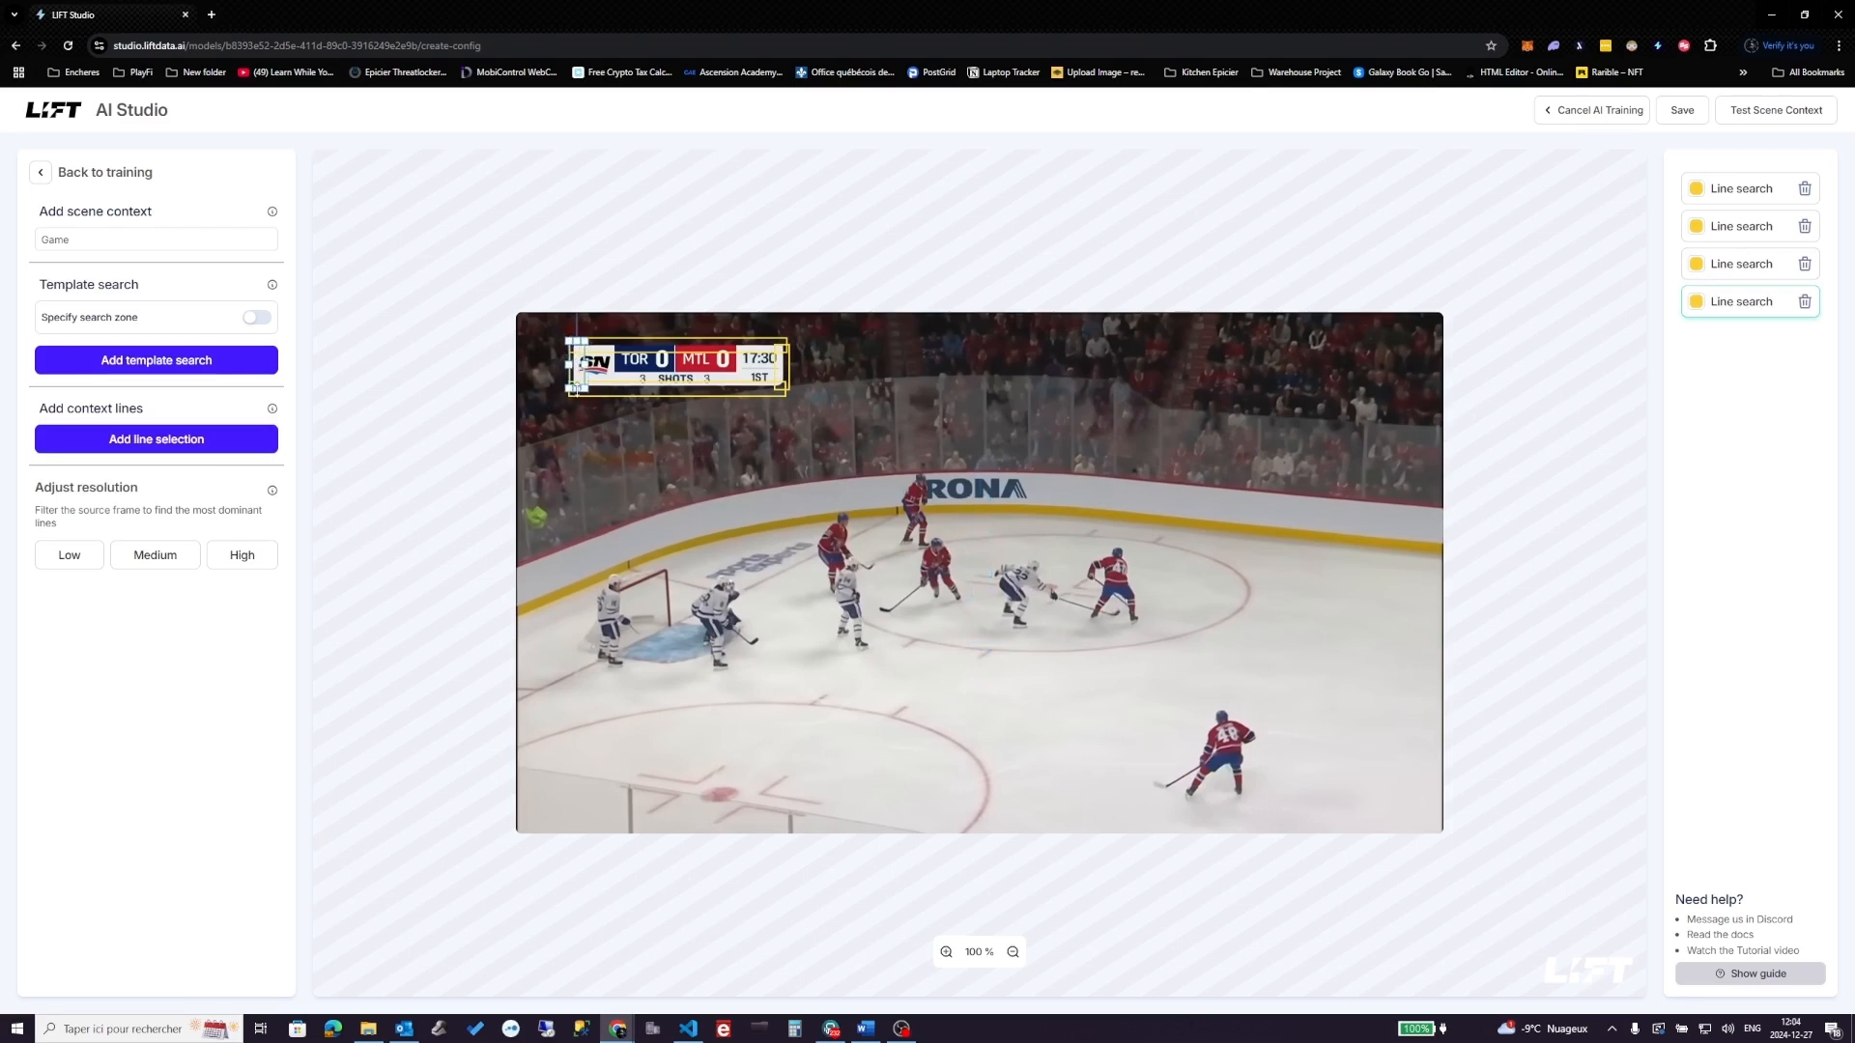
left_click(156, 439)
left_click_drag(965, 653, 670, 370)
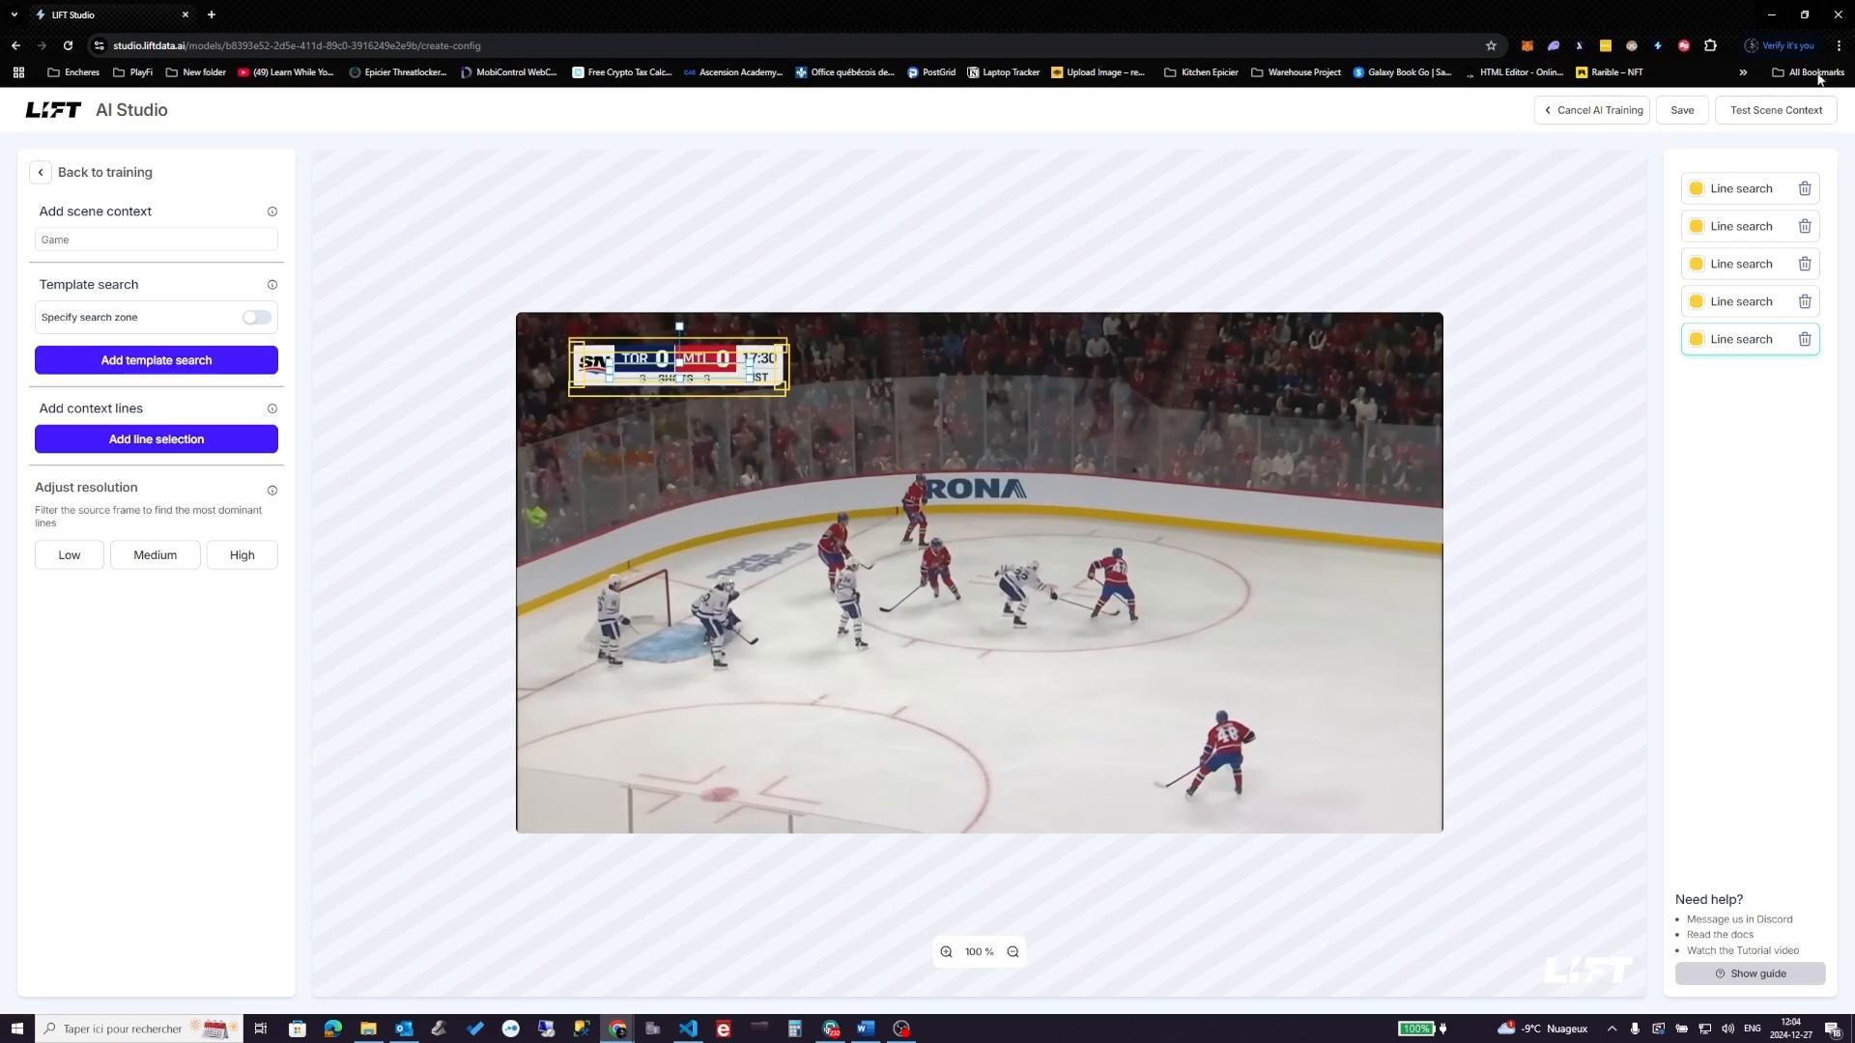
left_click(1776, 110)
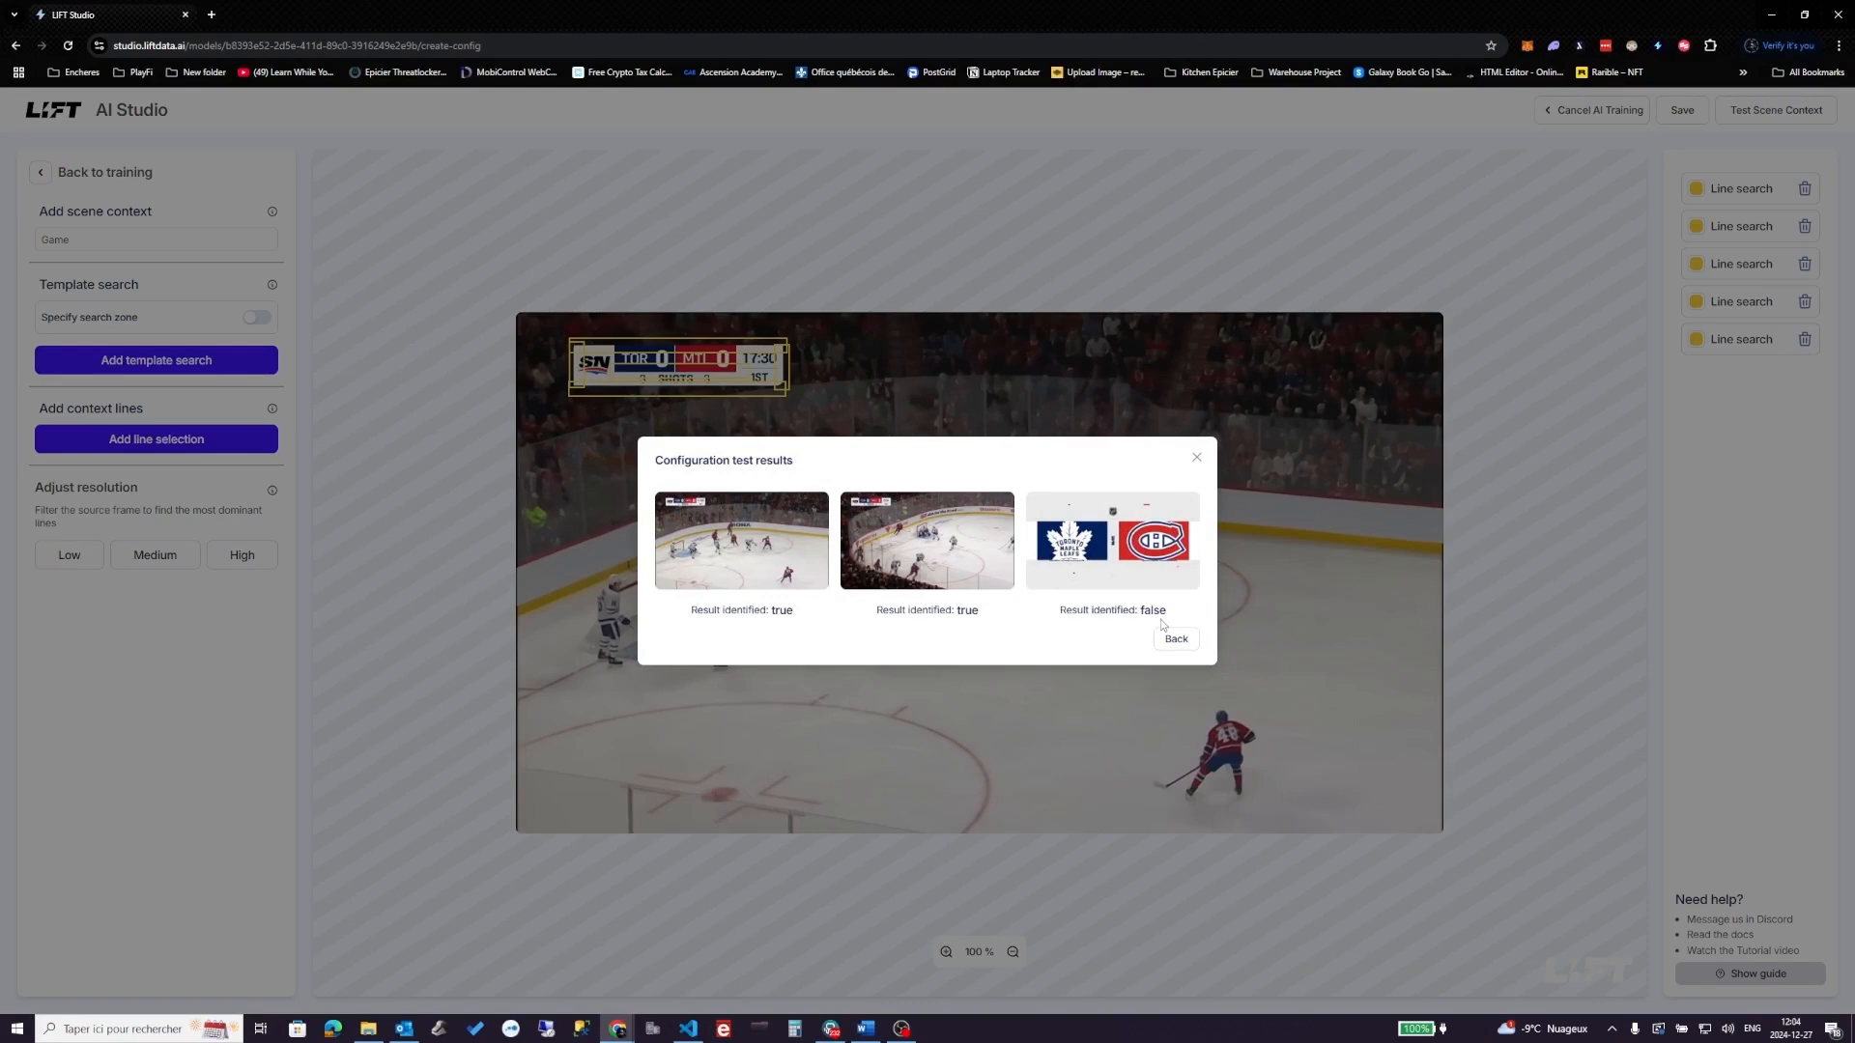
- Close the scene test results, return to agent training and view both target frames
mouse_move(1111, 578)
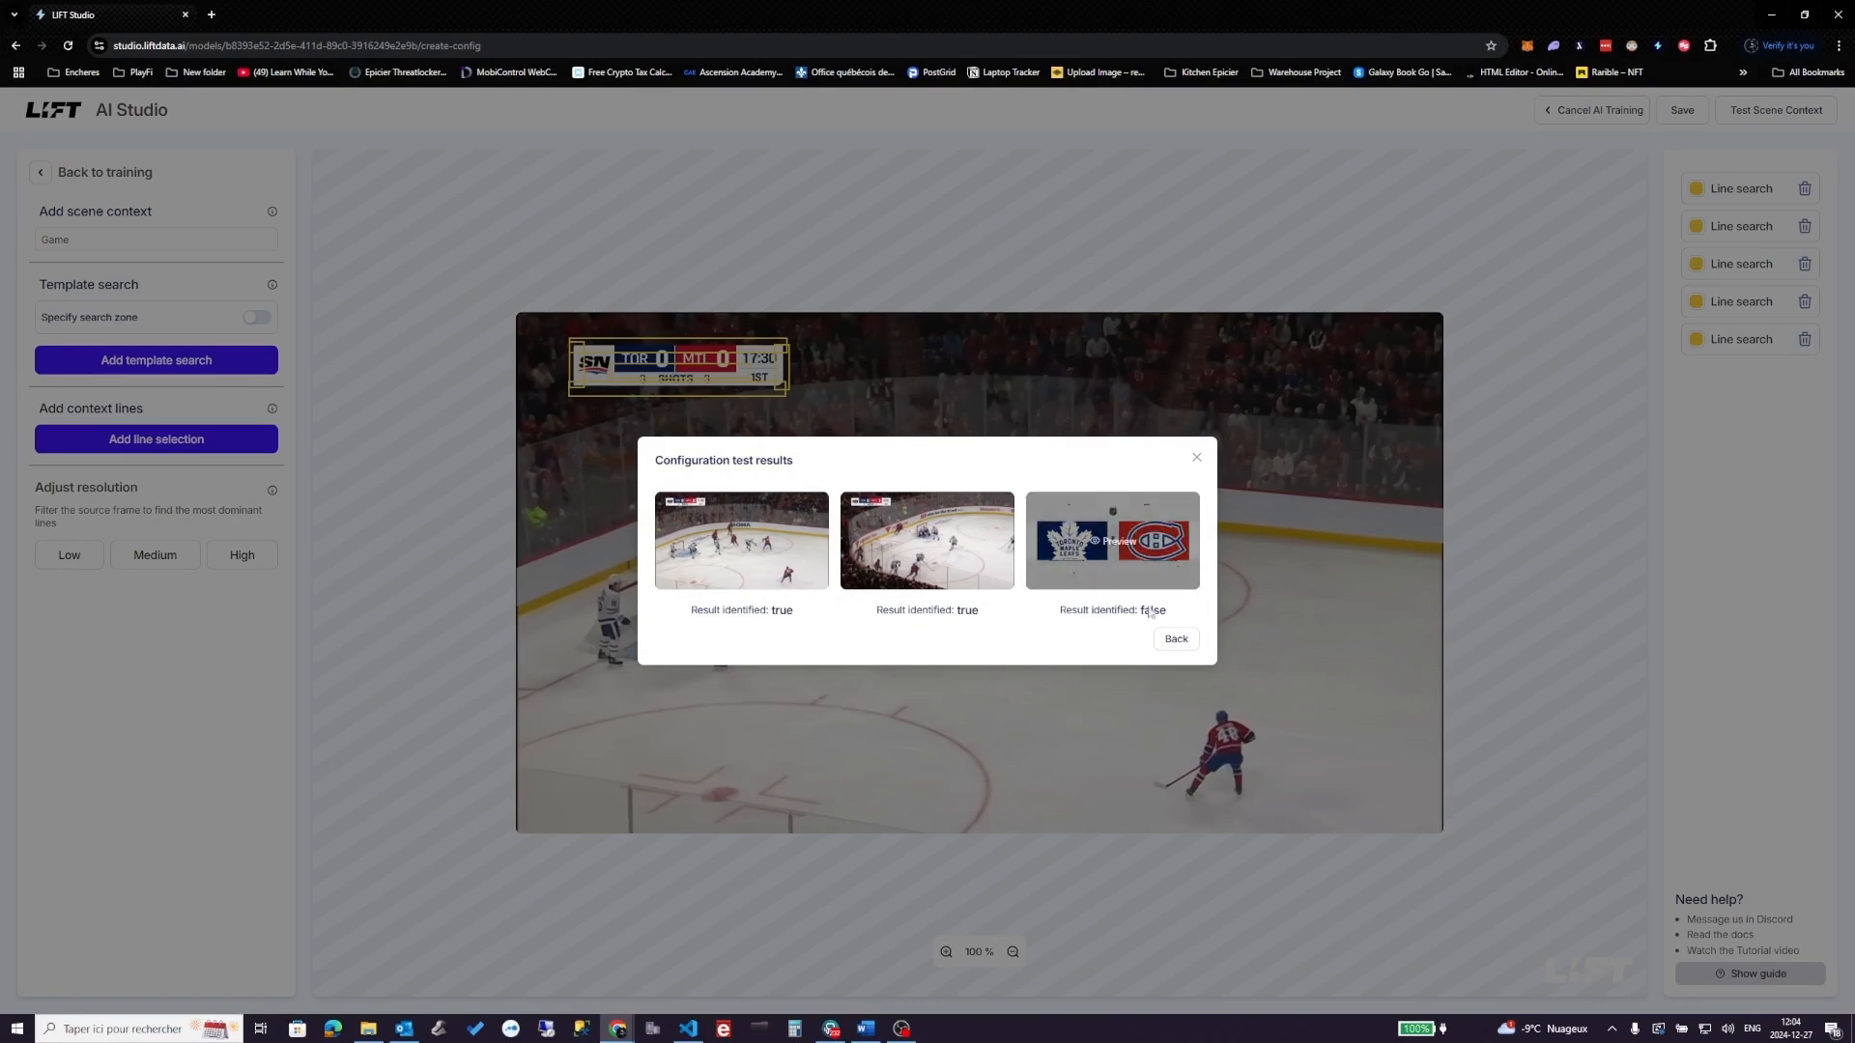
left_click(1176, 641)
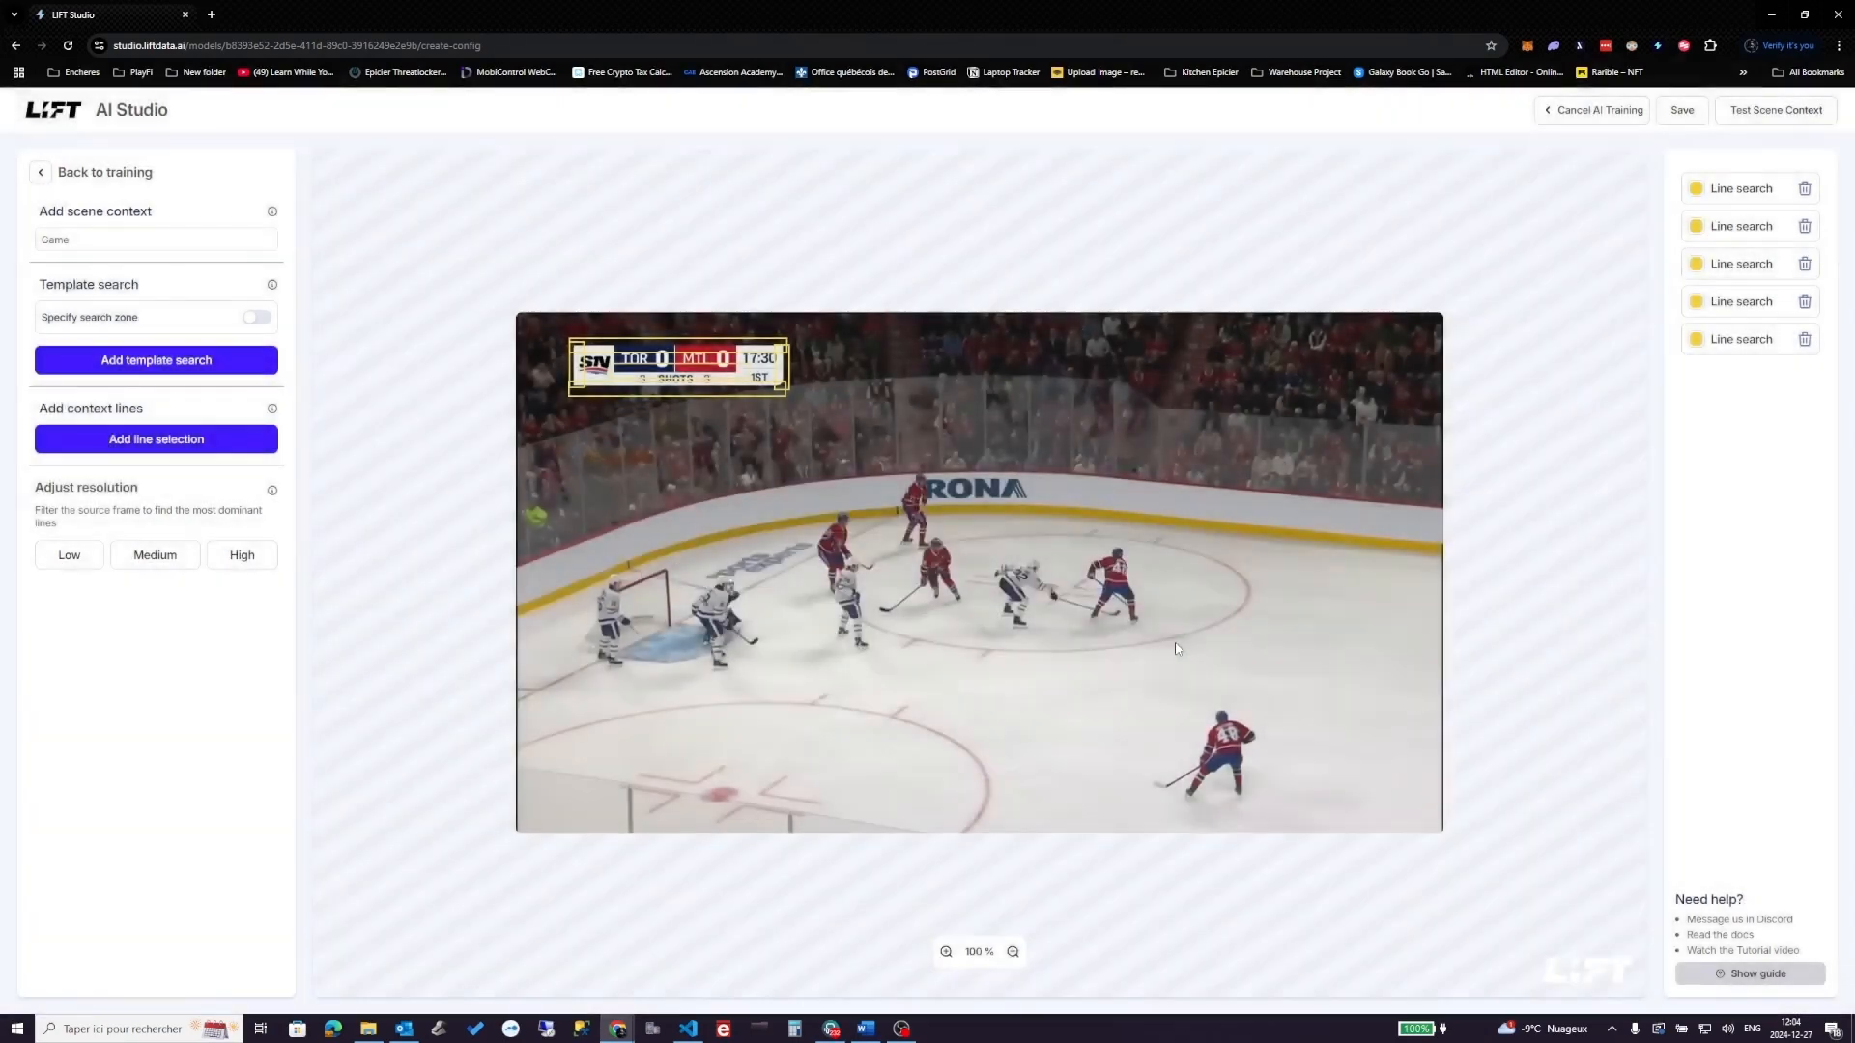
left_click(1682, 110)
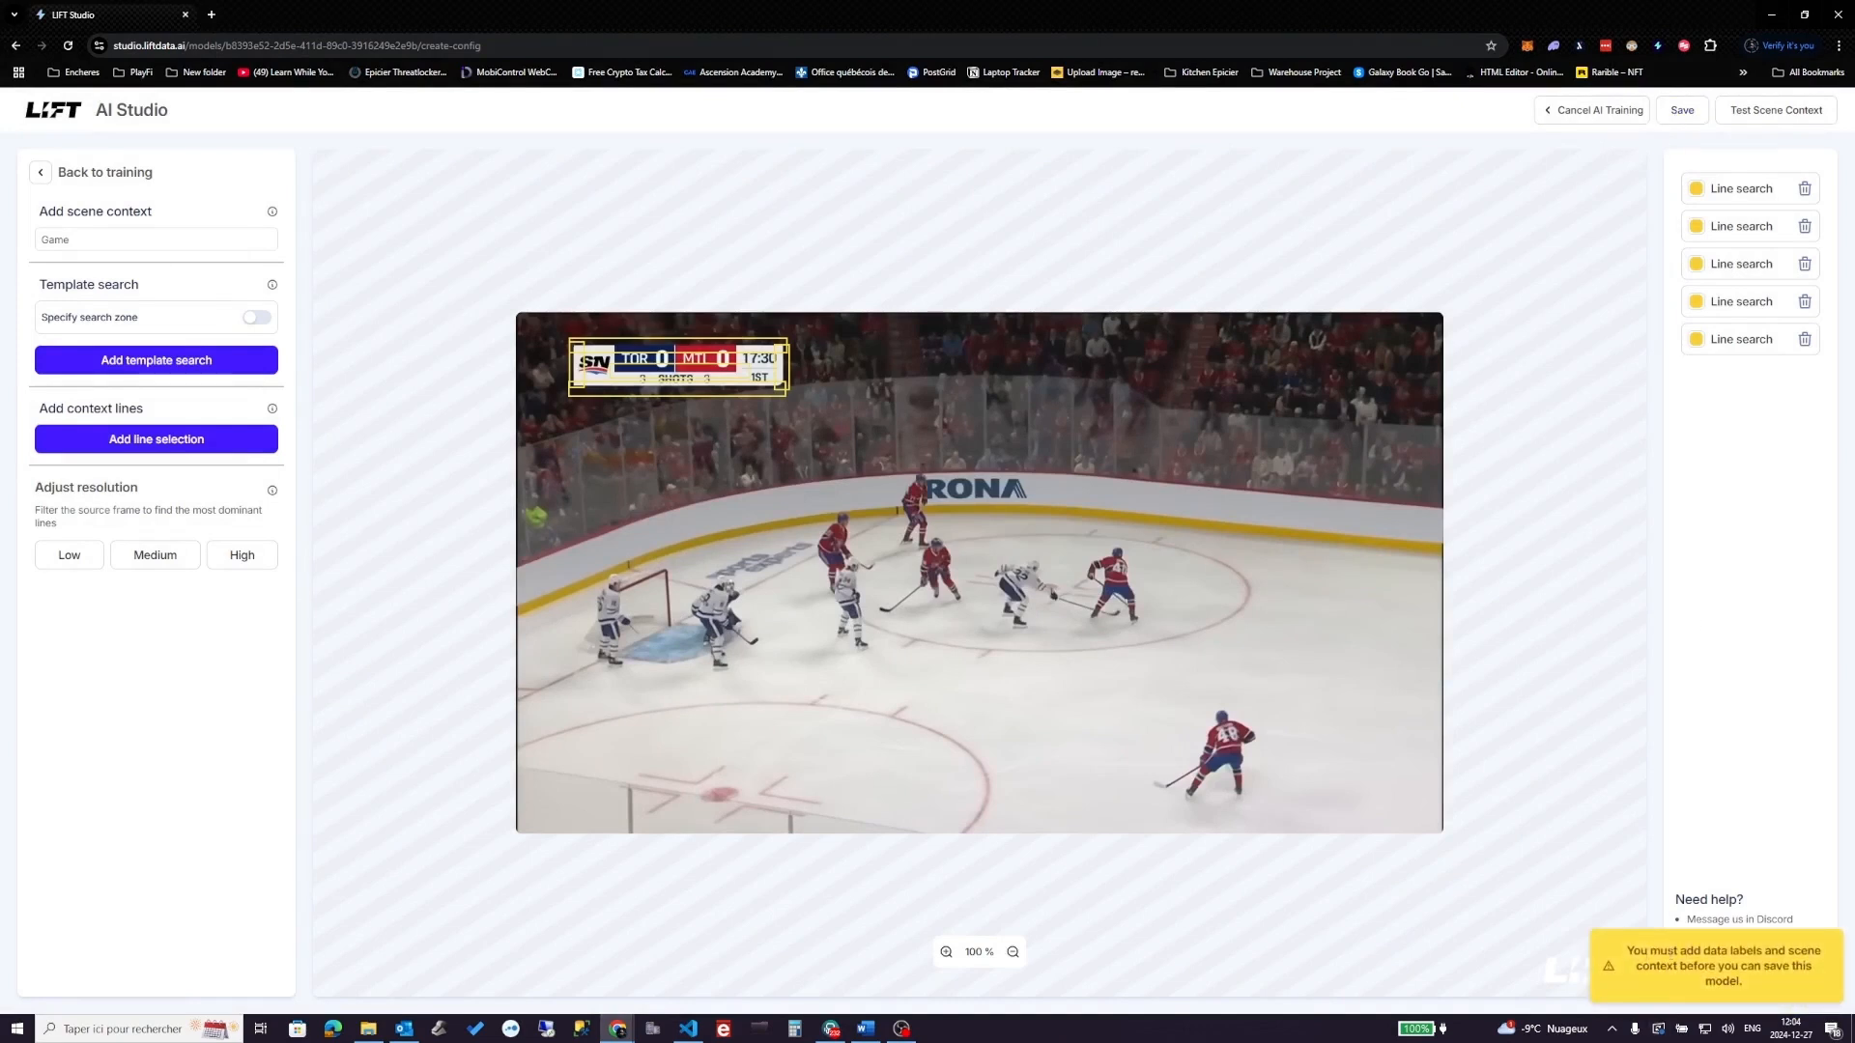
left_click(42, 174)
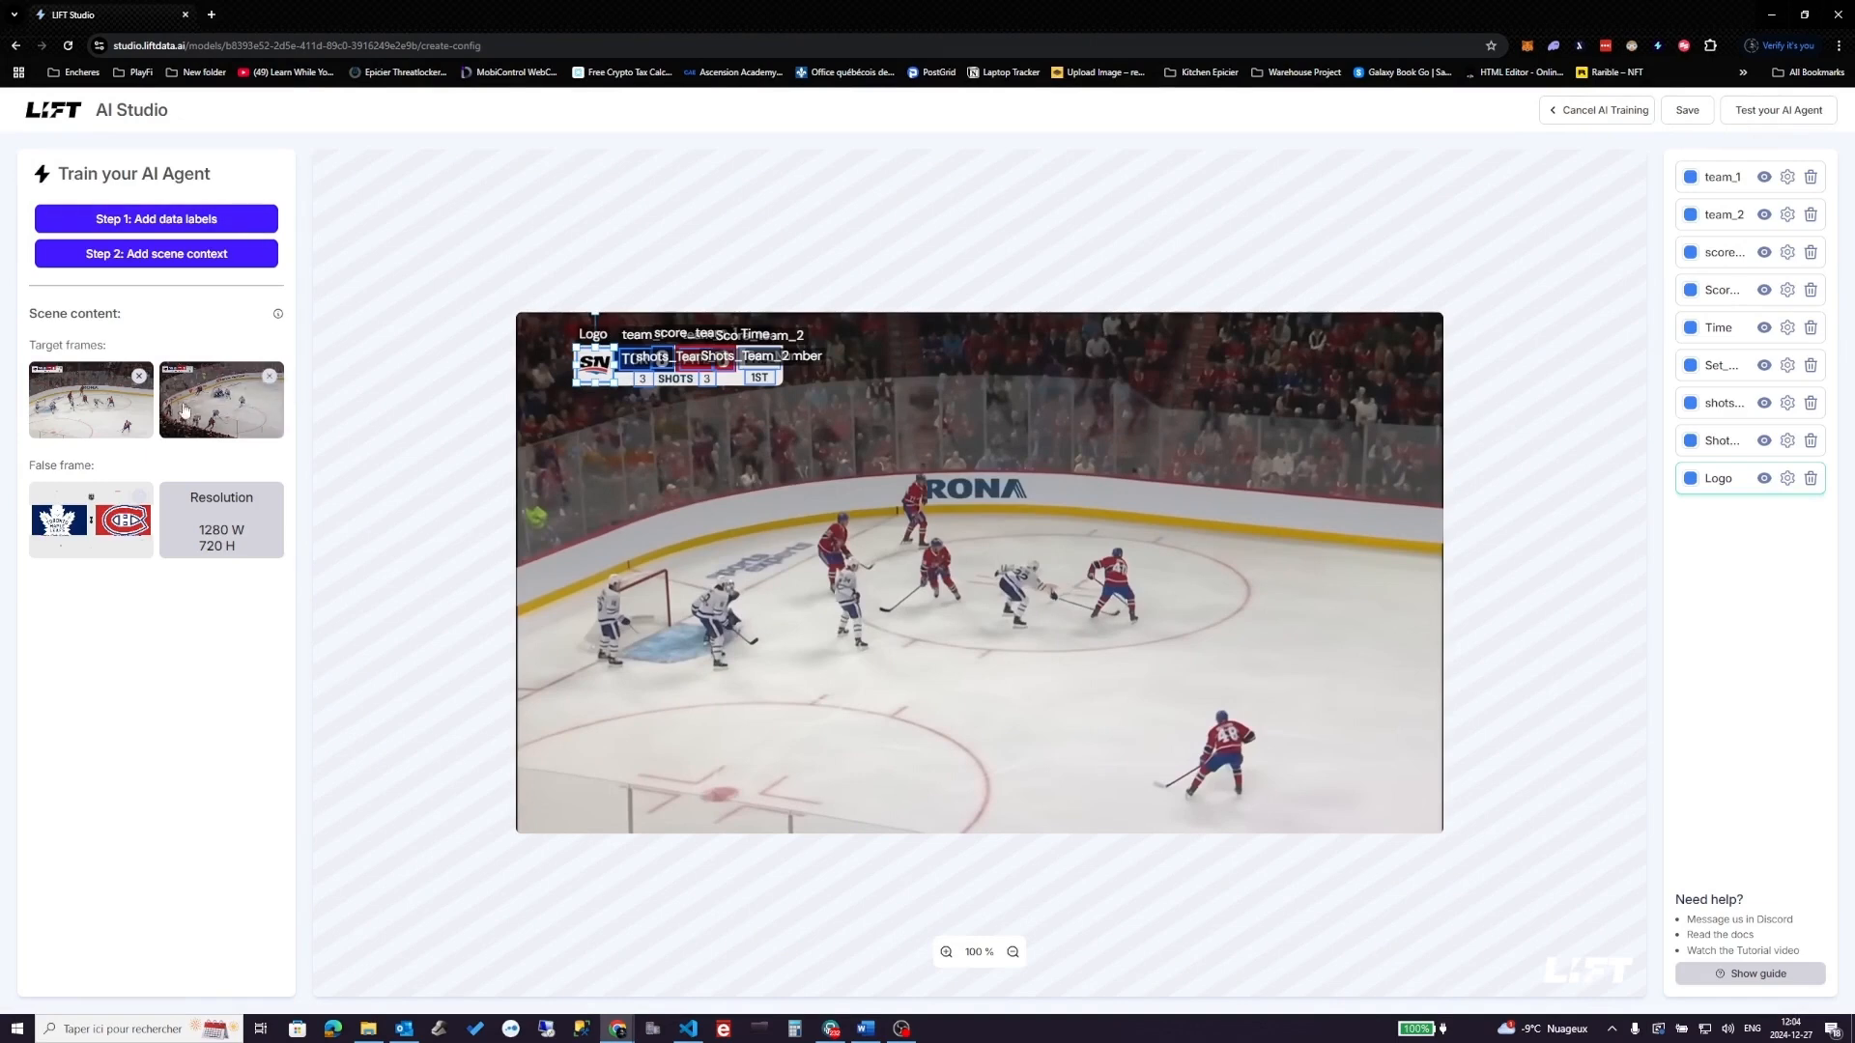
left_click(136, 409)
left_click(136, 409)
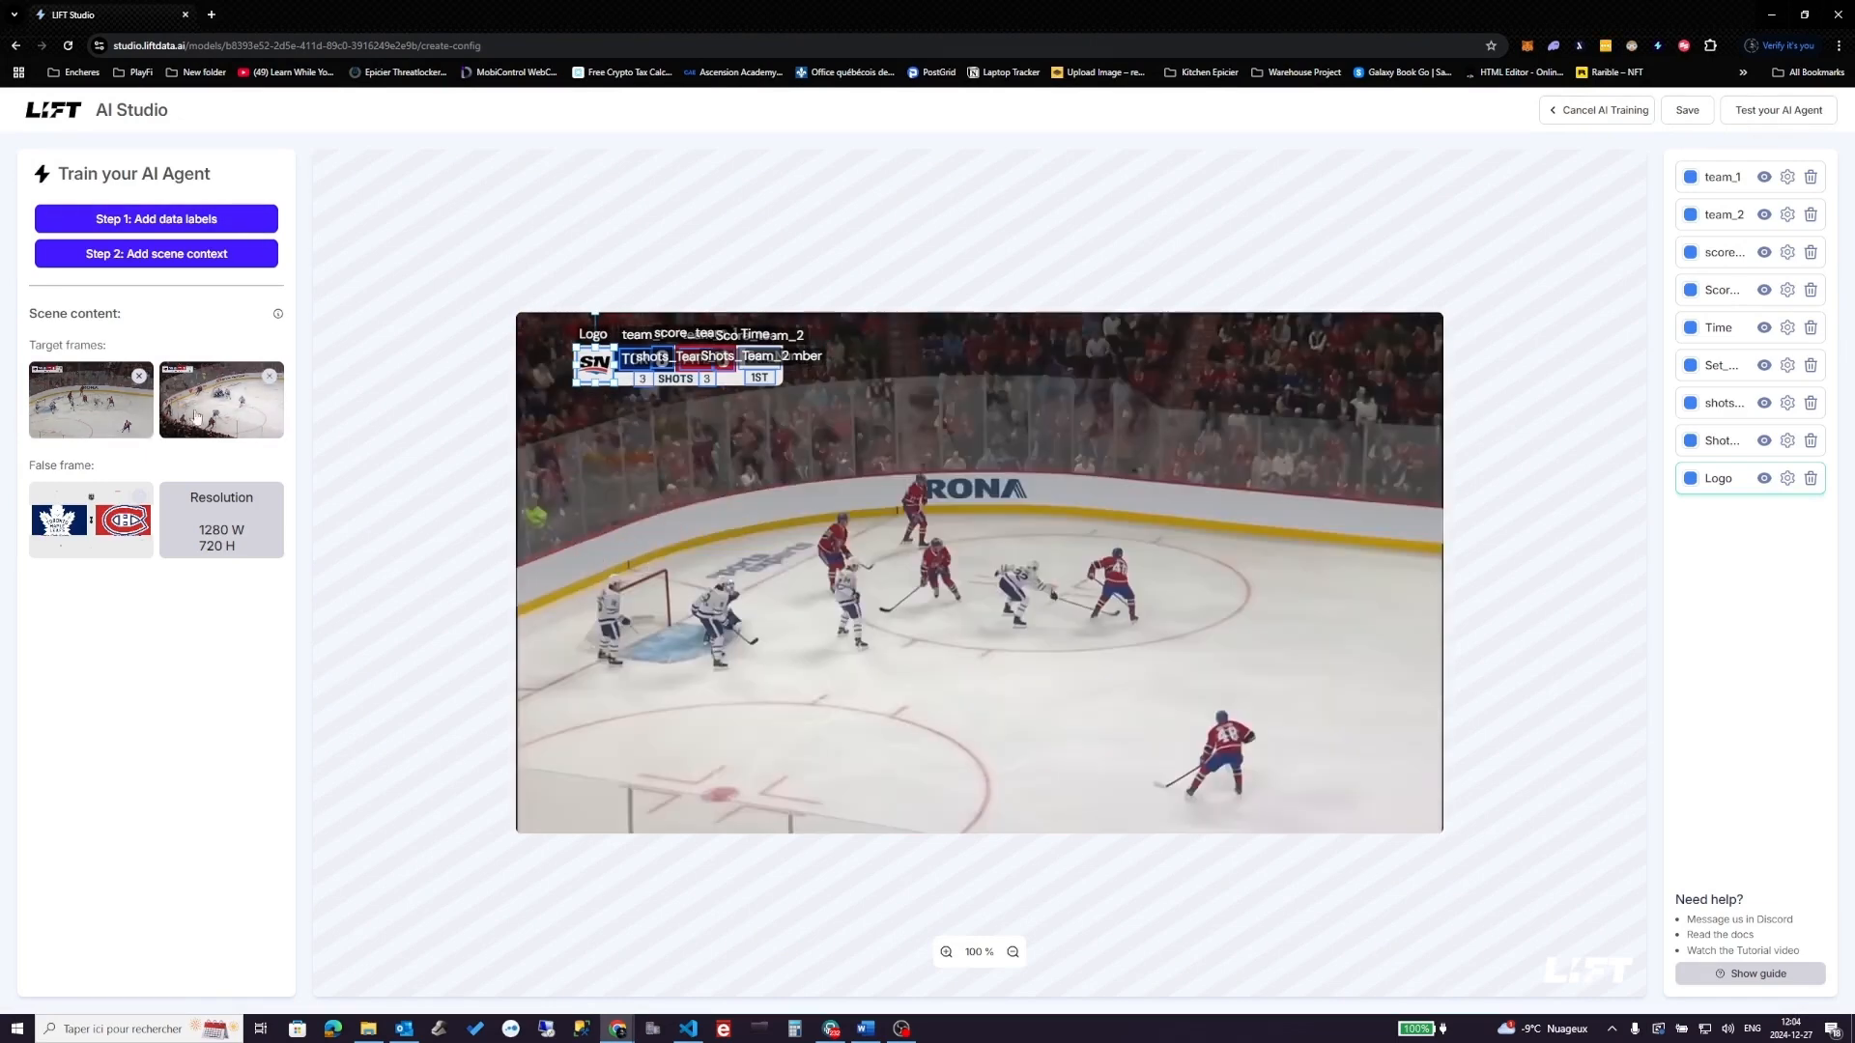
- Test the AI agent and review the extracted teams, scores, clocks and shots
left_click(1688, 110)
left_click(1770, 112)
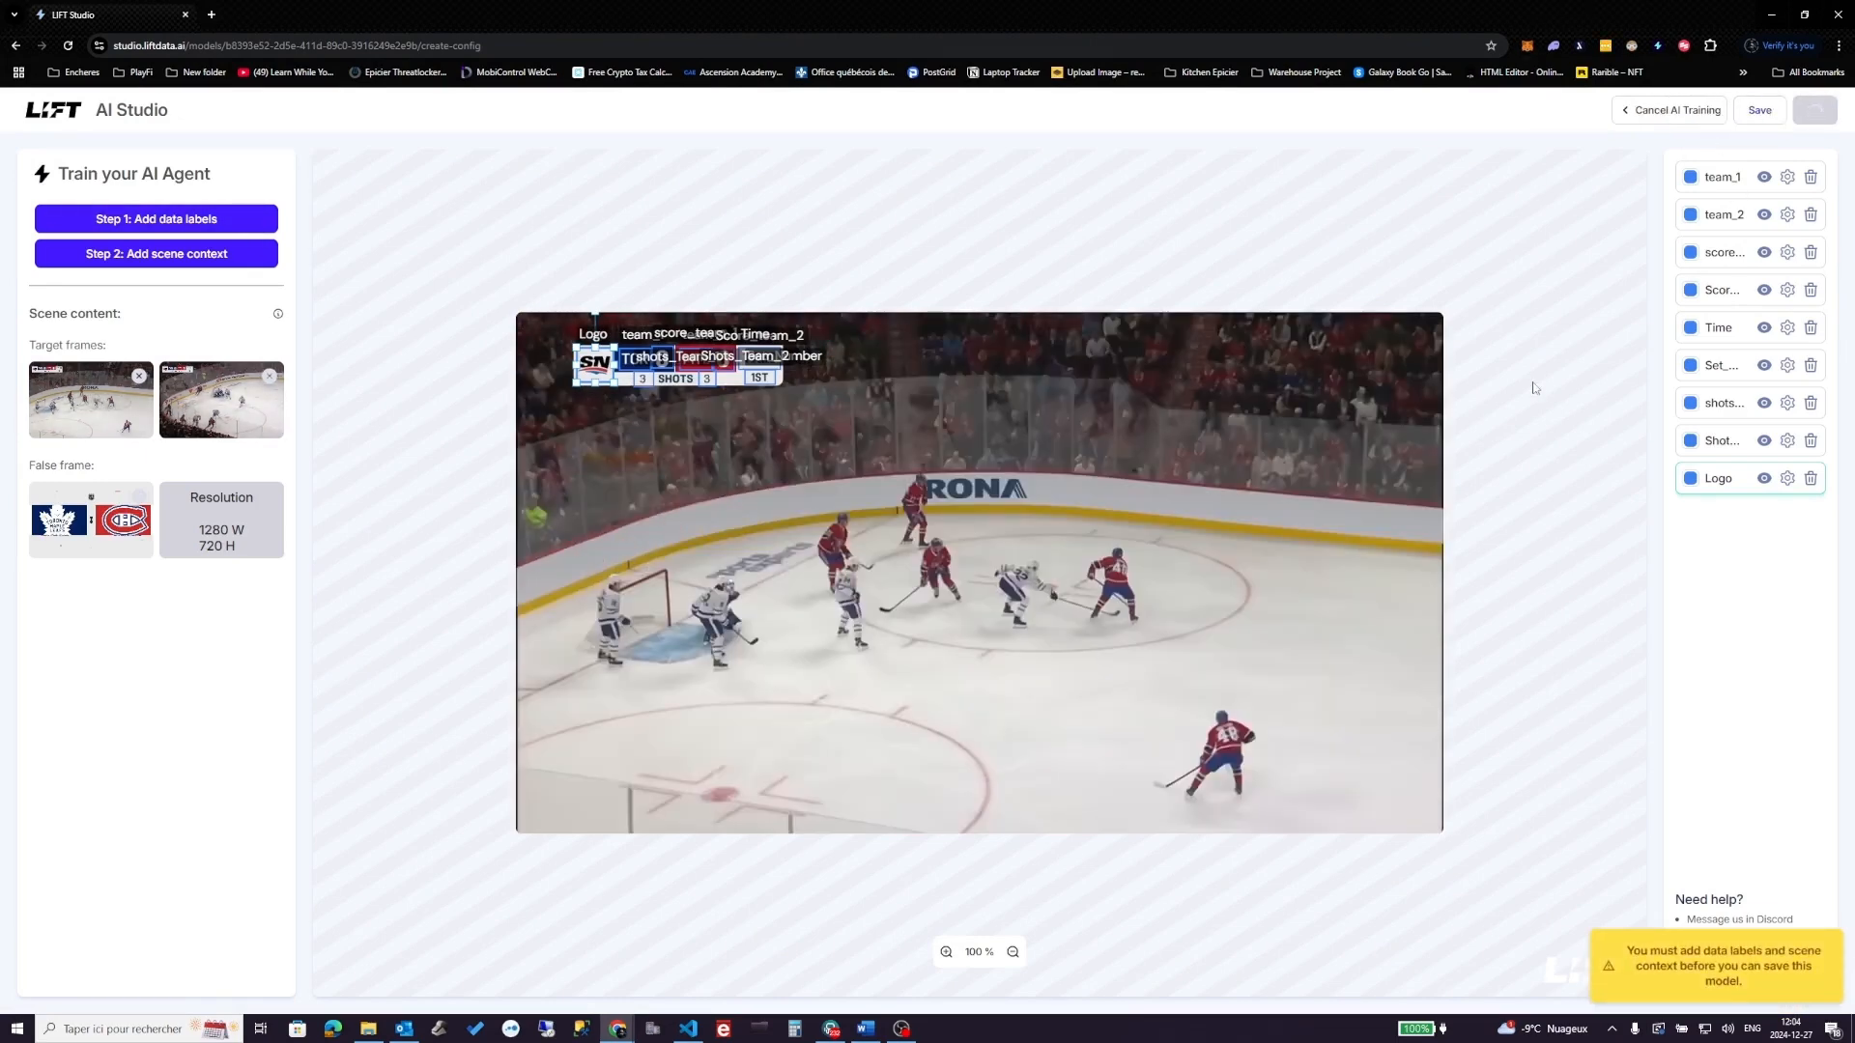
scroll(1097, 596, "down", 1)
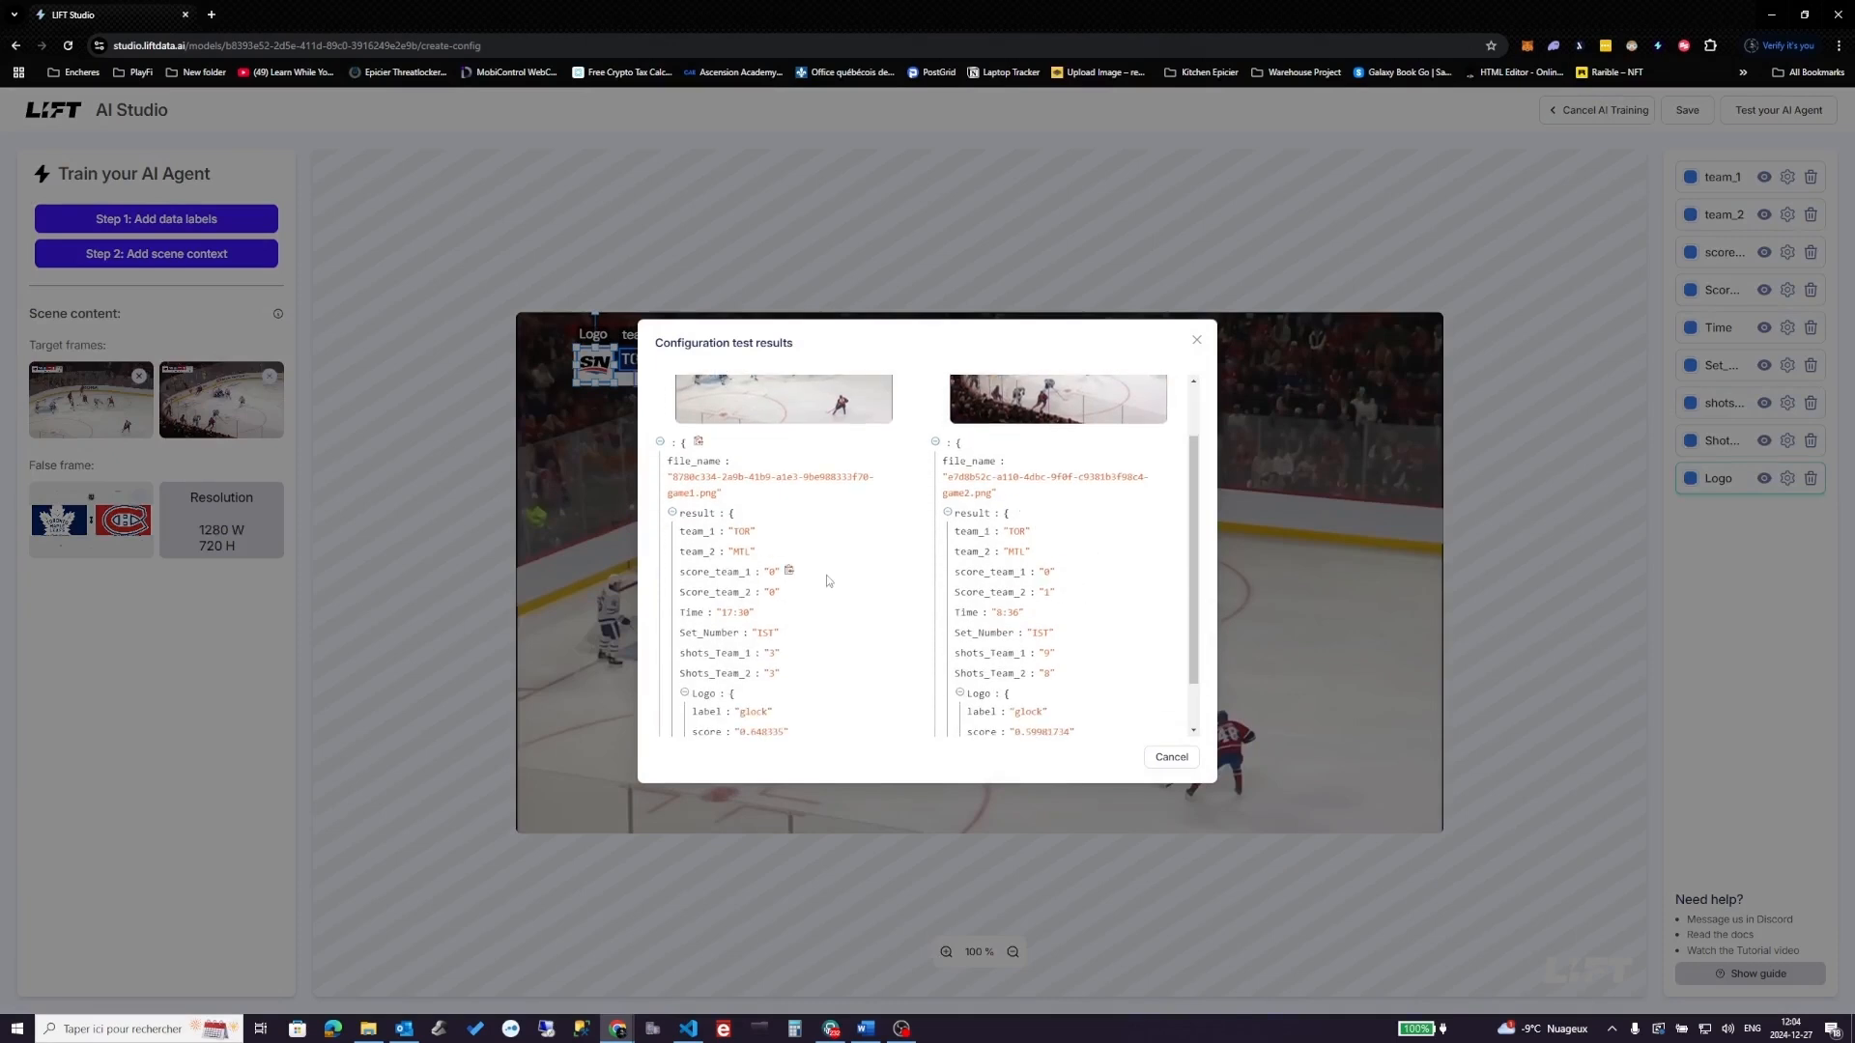
scroll(826, 581, "down", 1)
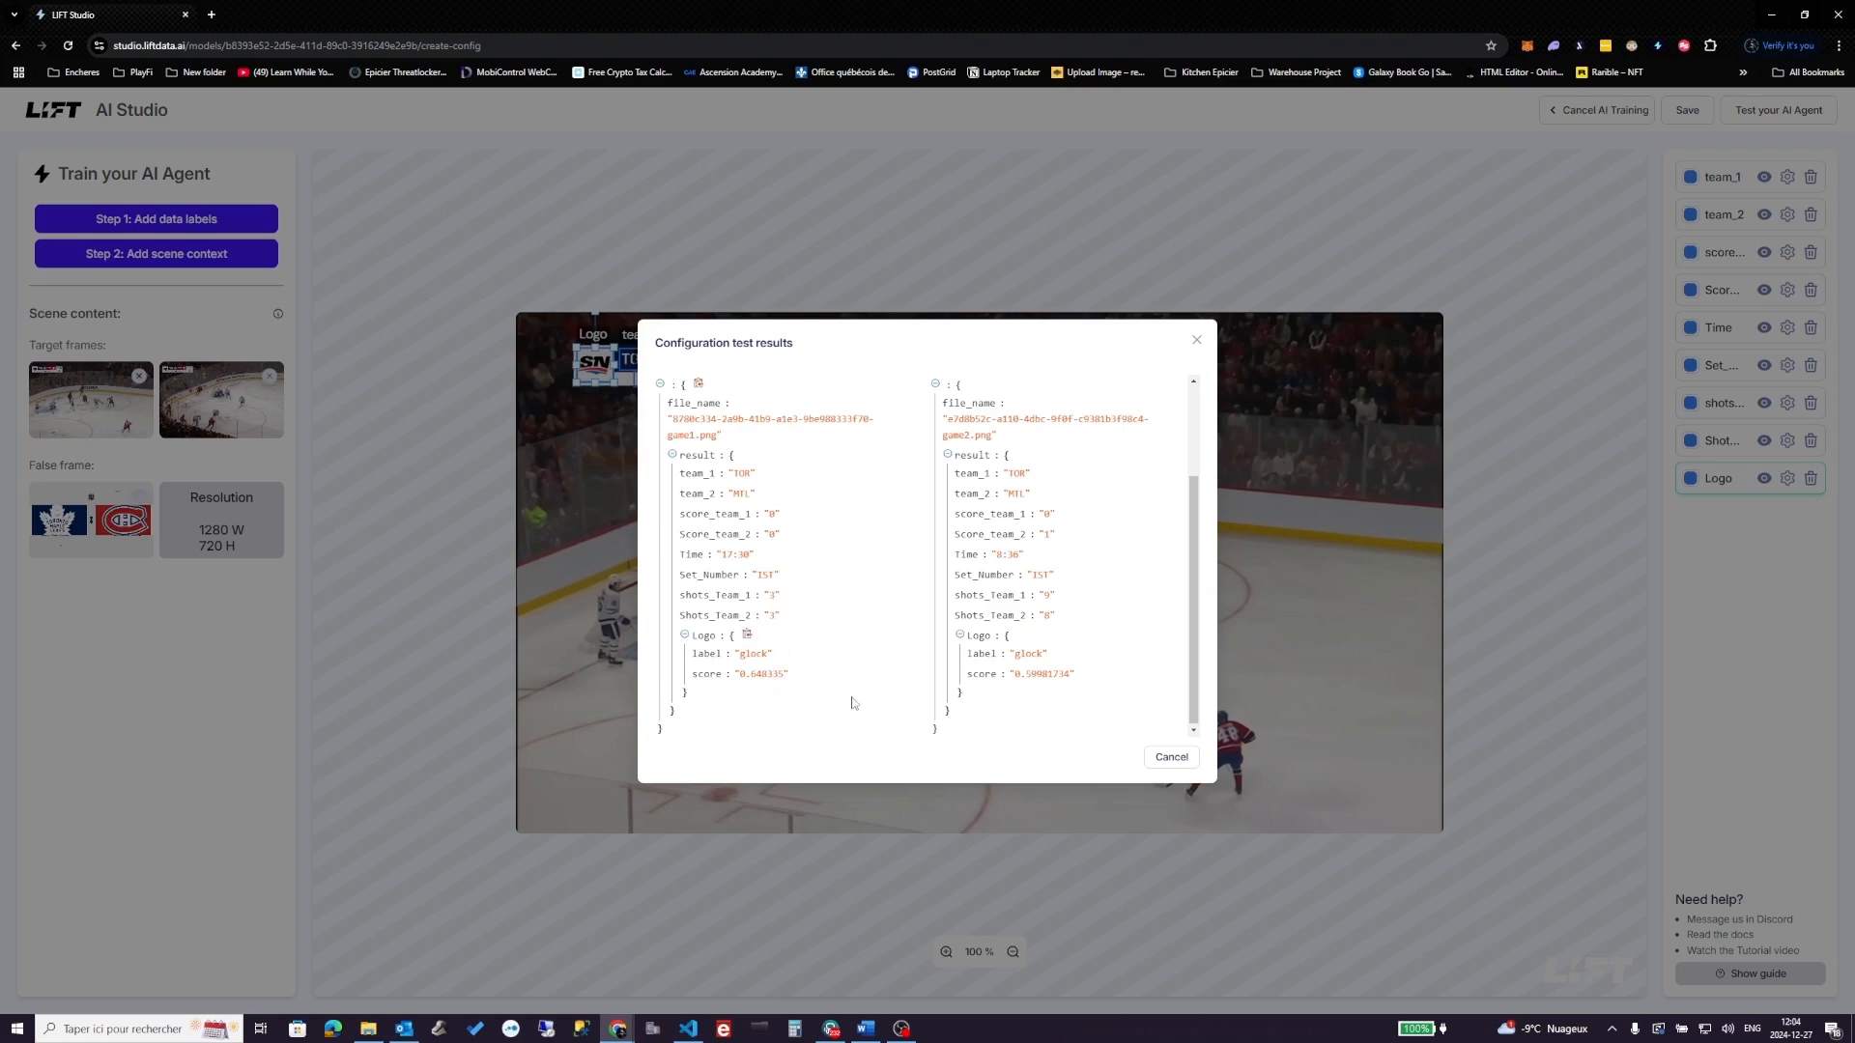
scroll(822, 674, "up", 1)
scroll(821, 673, "up", 1)
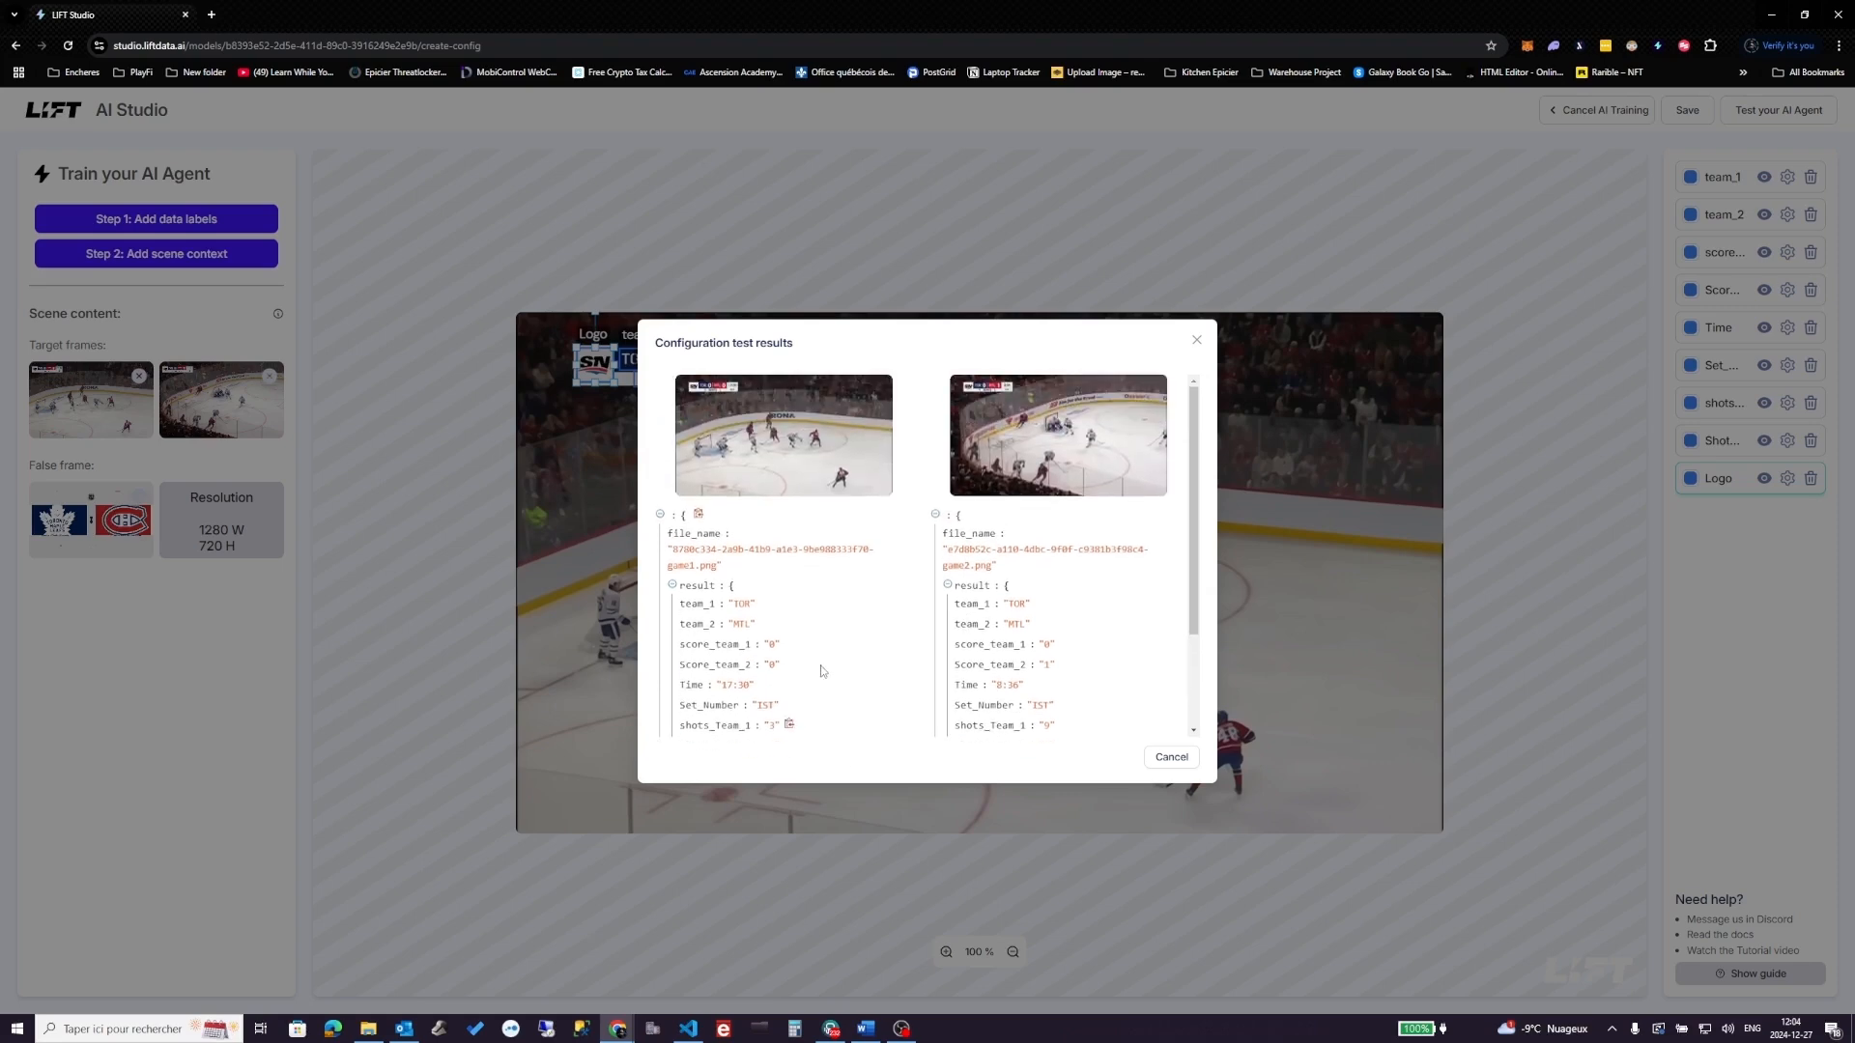
left_click(1172, 759)
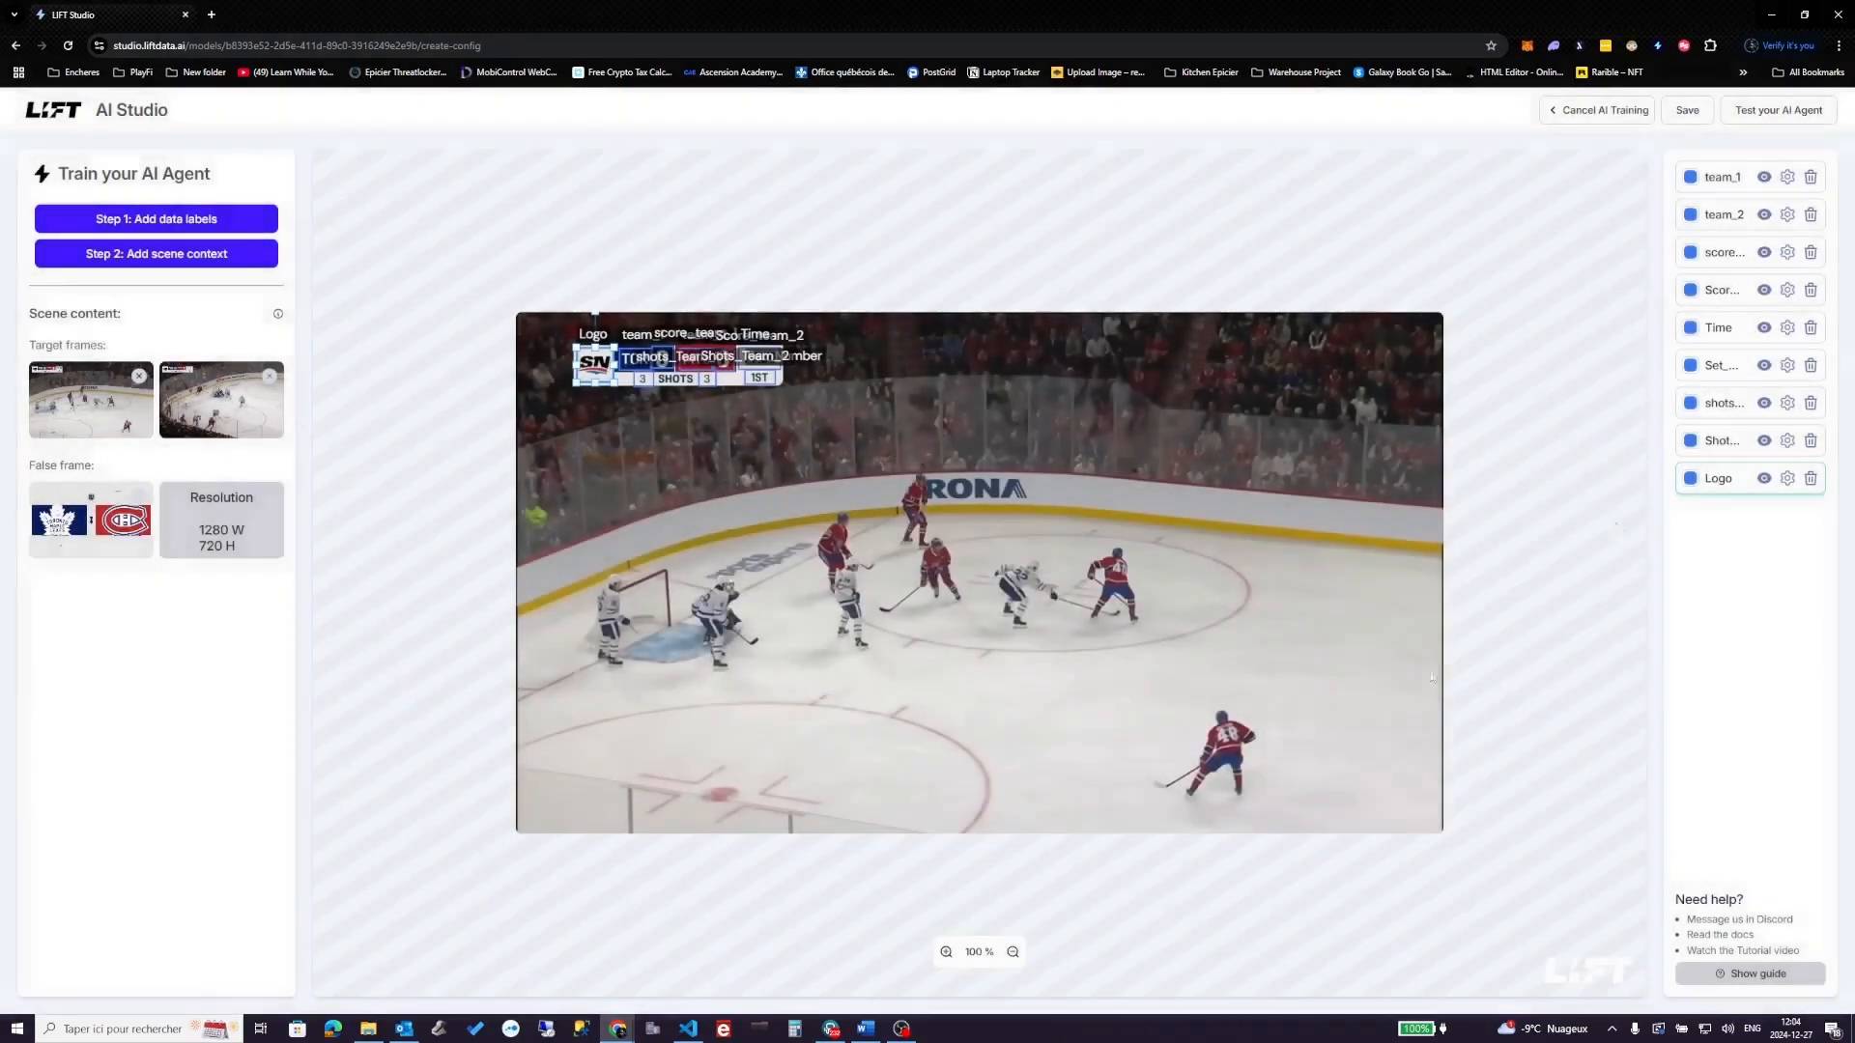
- Save the hockeytest agent and activate Game scene version 1 at 1280x720
left_click(1686, 112)
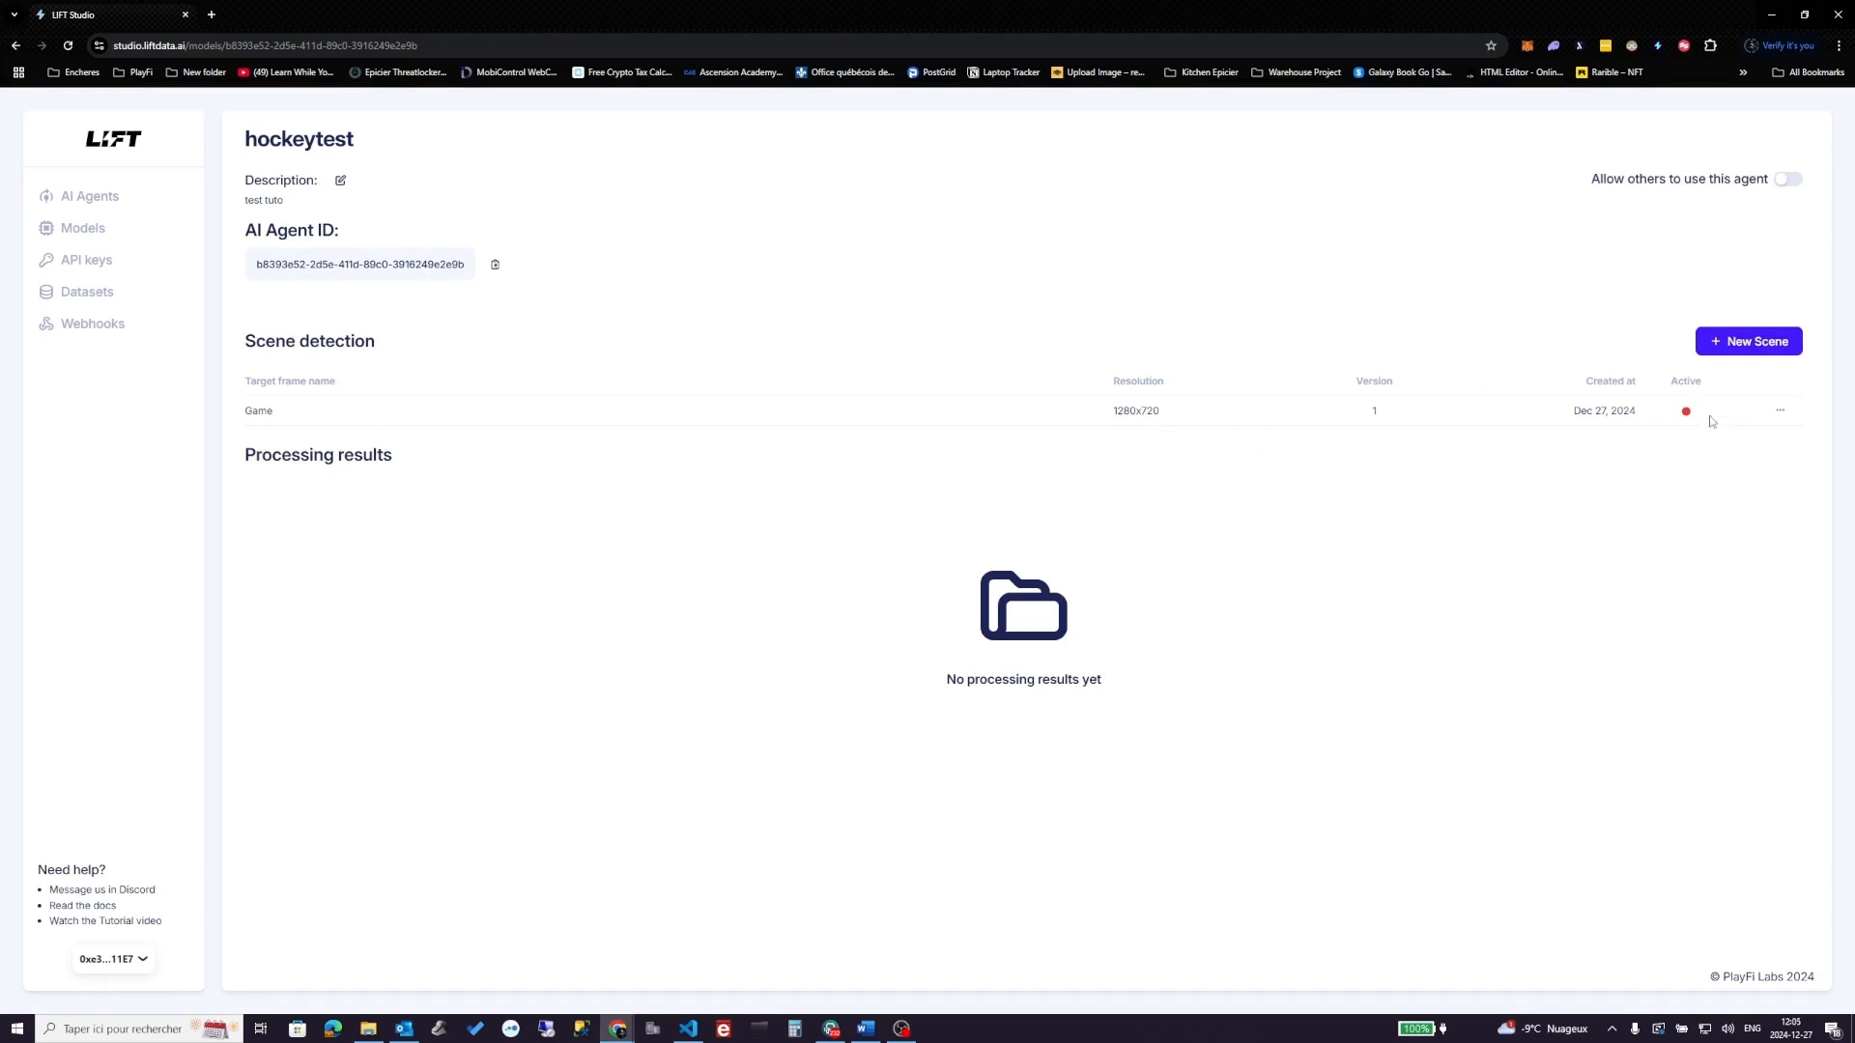
left_click(1778, 414)
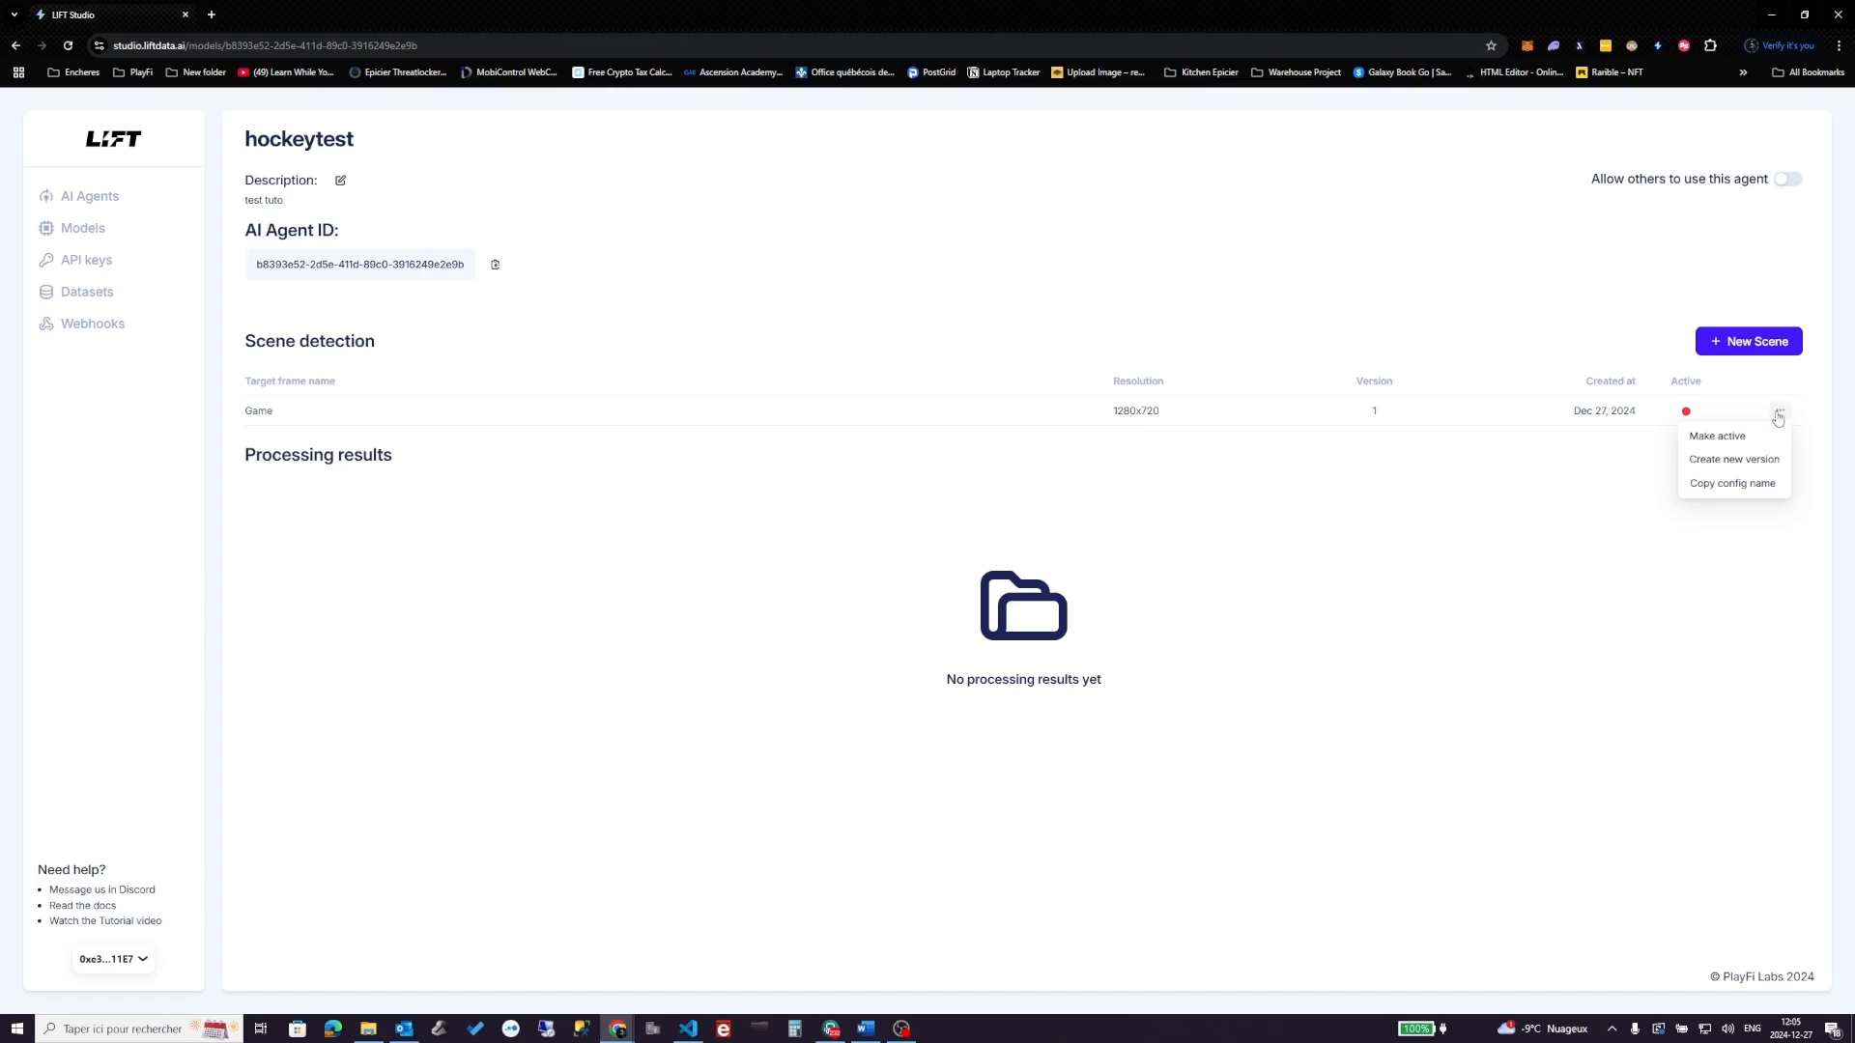
left_click(1717, 435)
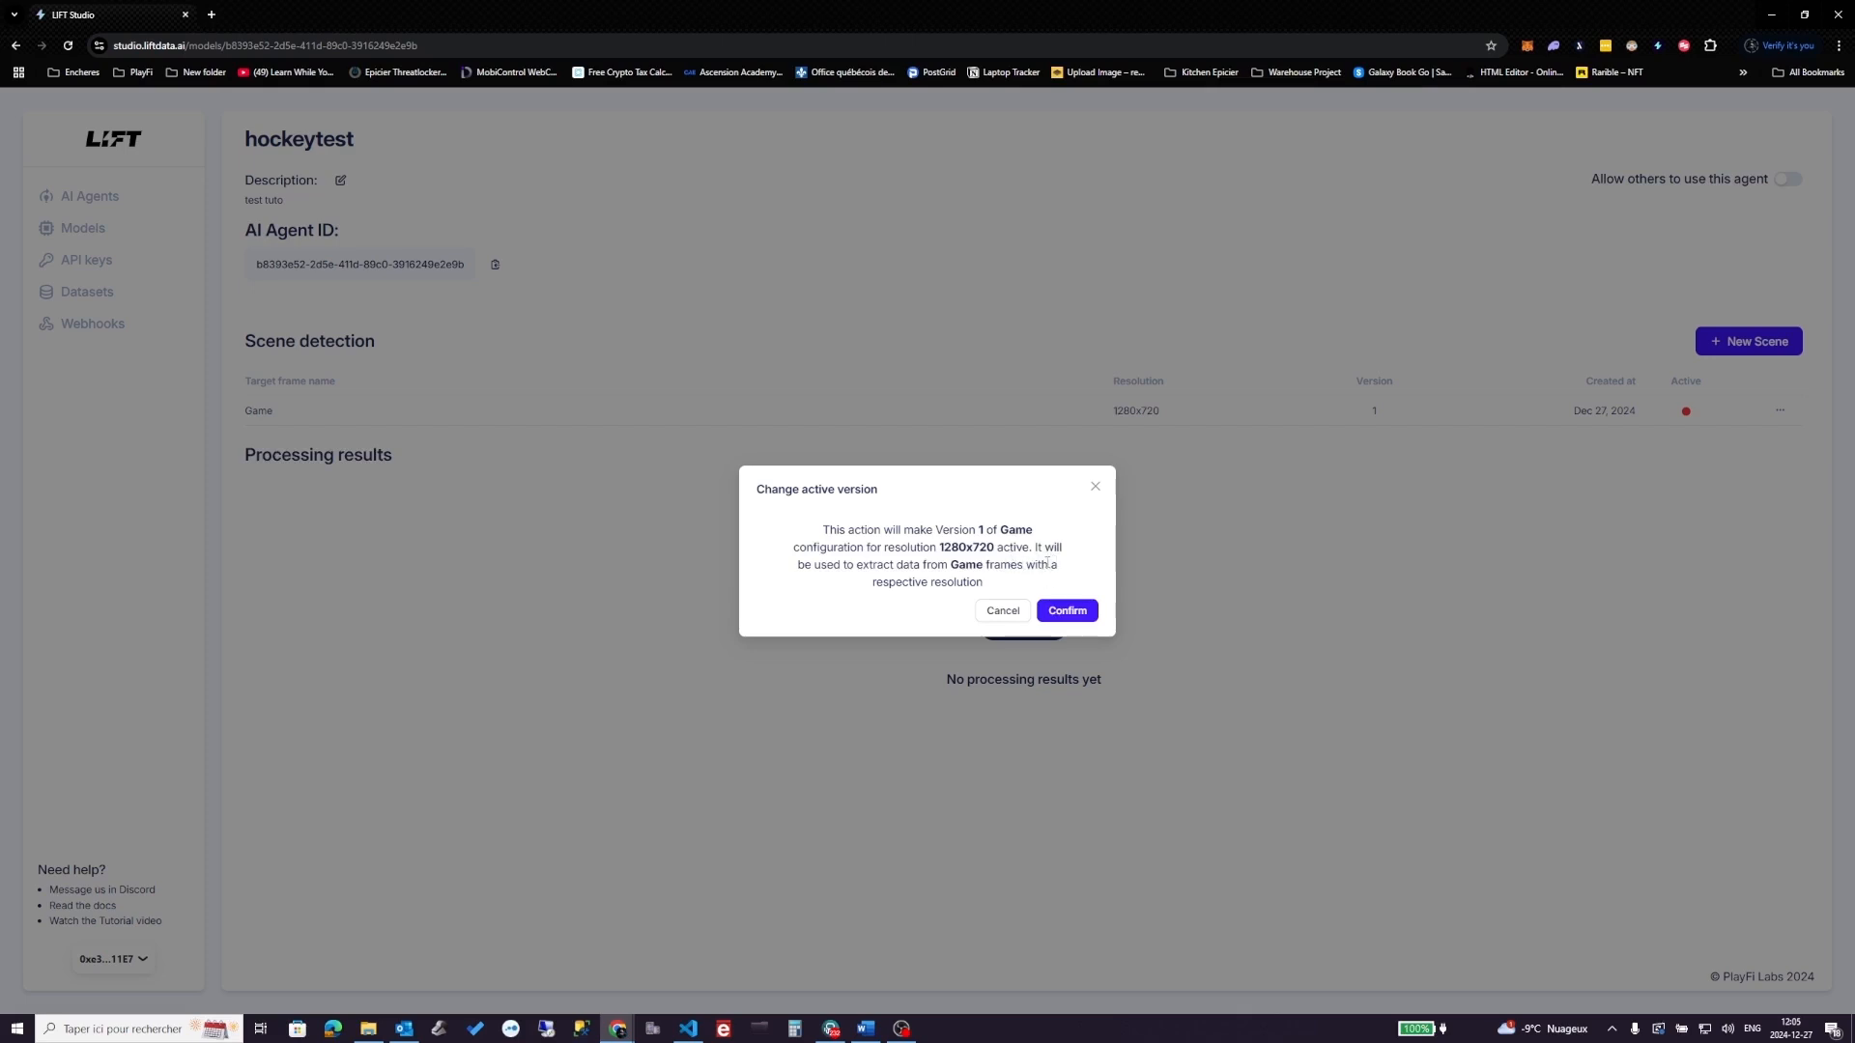
left_click(1068, 610)
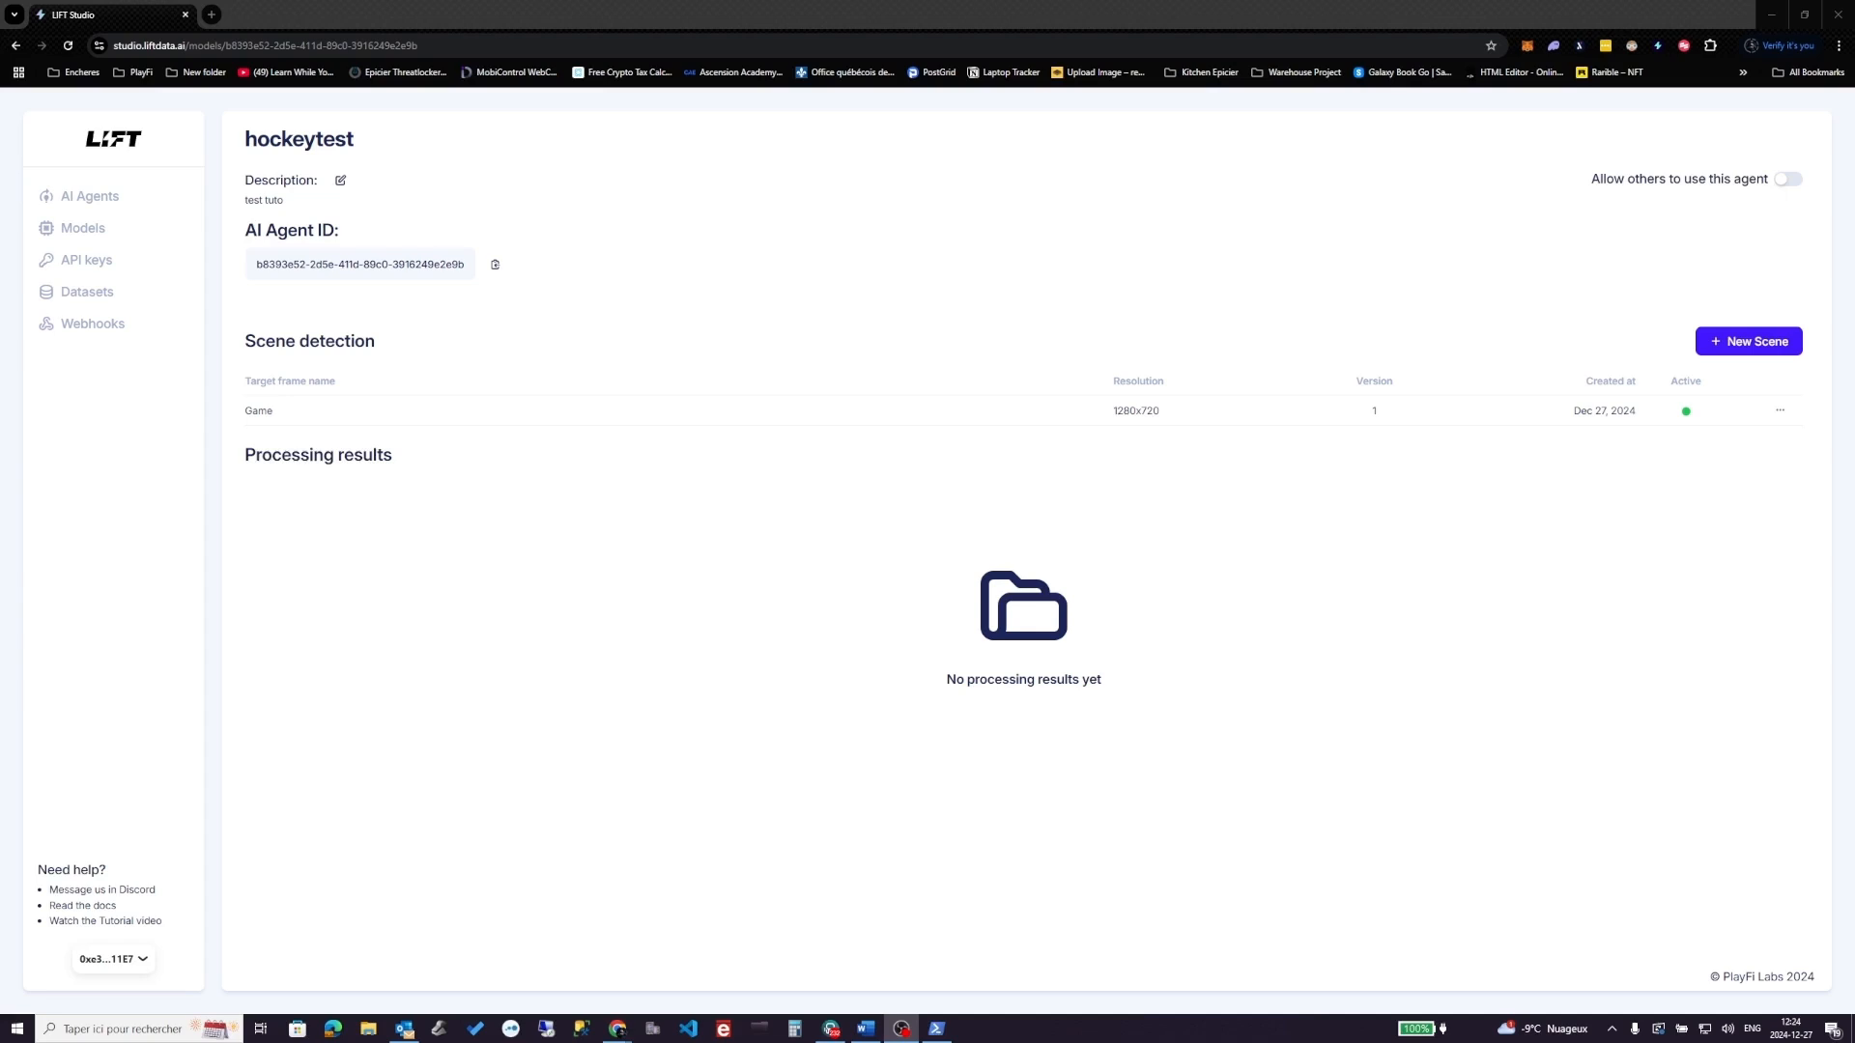
- Search Google for the Node.js download and get the v22.12.0 Windows x64 prebuilt installer
left_click(210, 16)
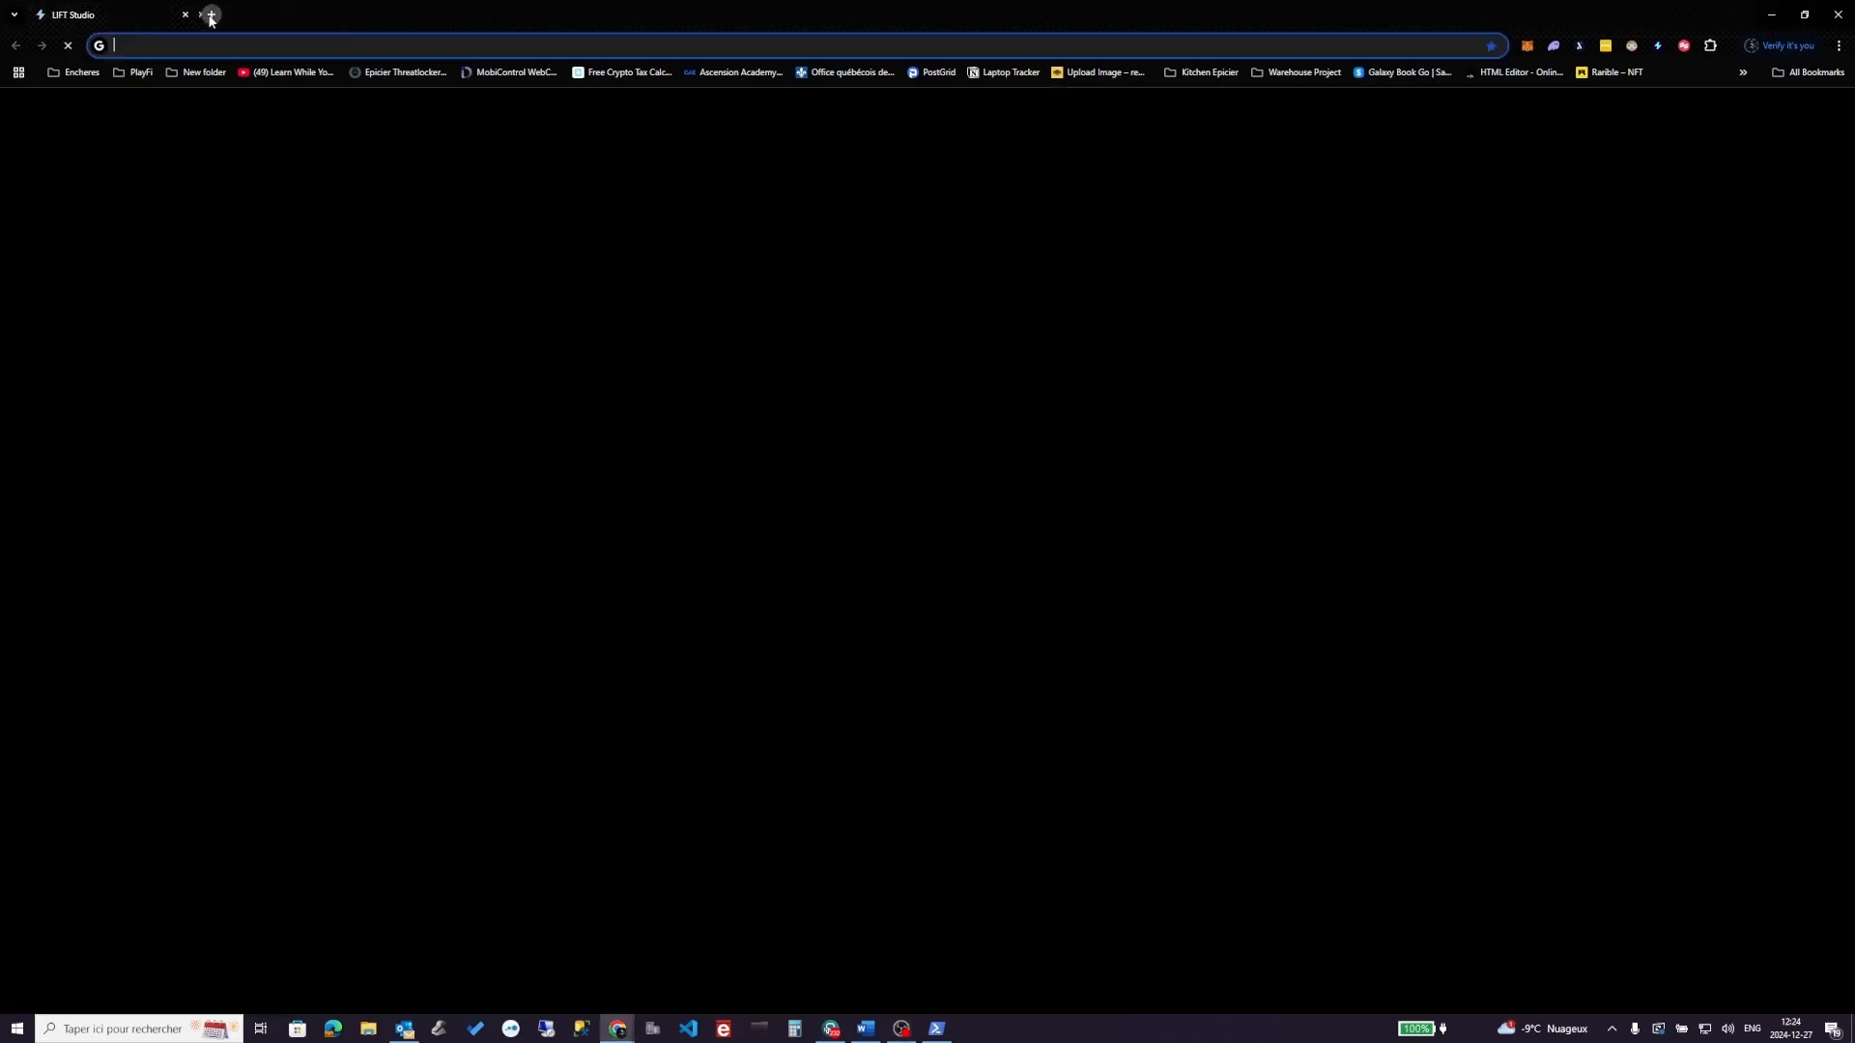
type("node js download")
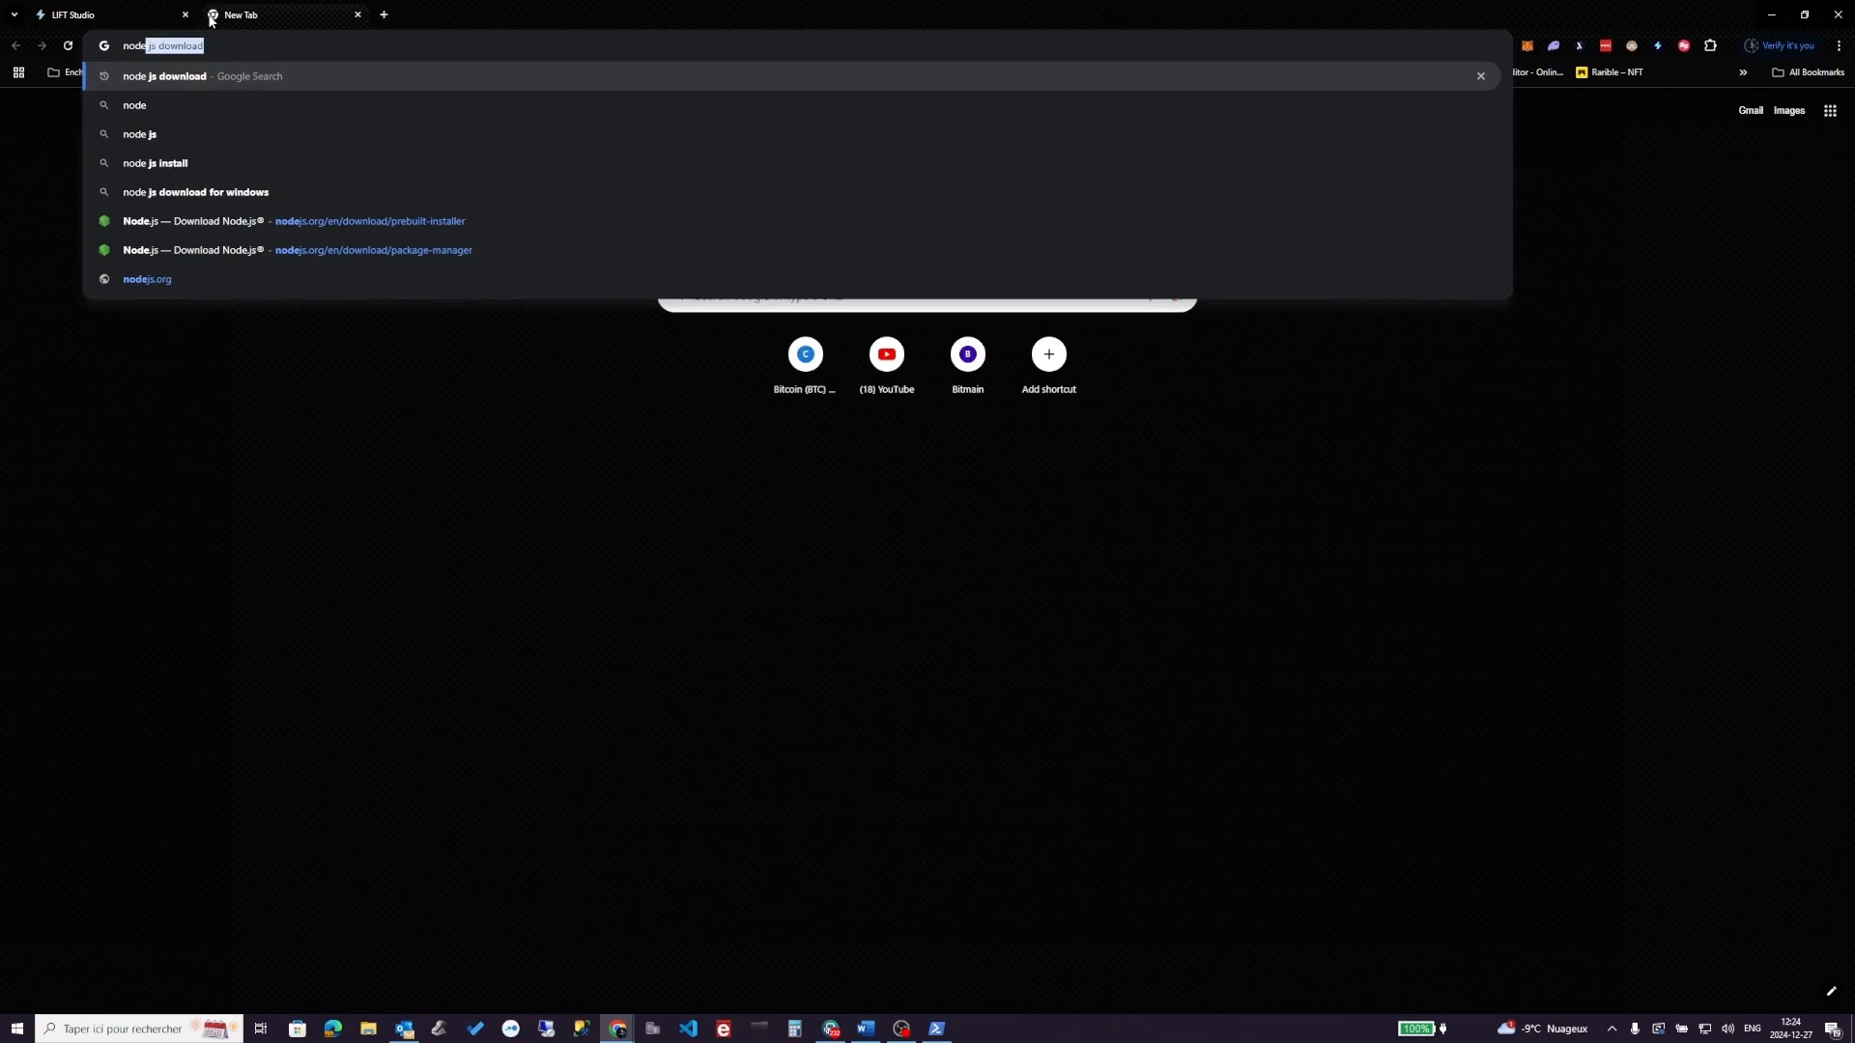
key("Return")
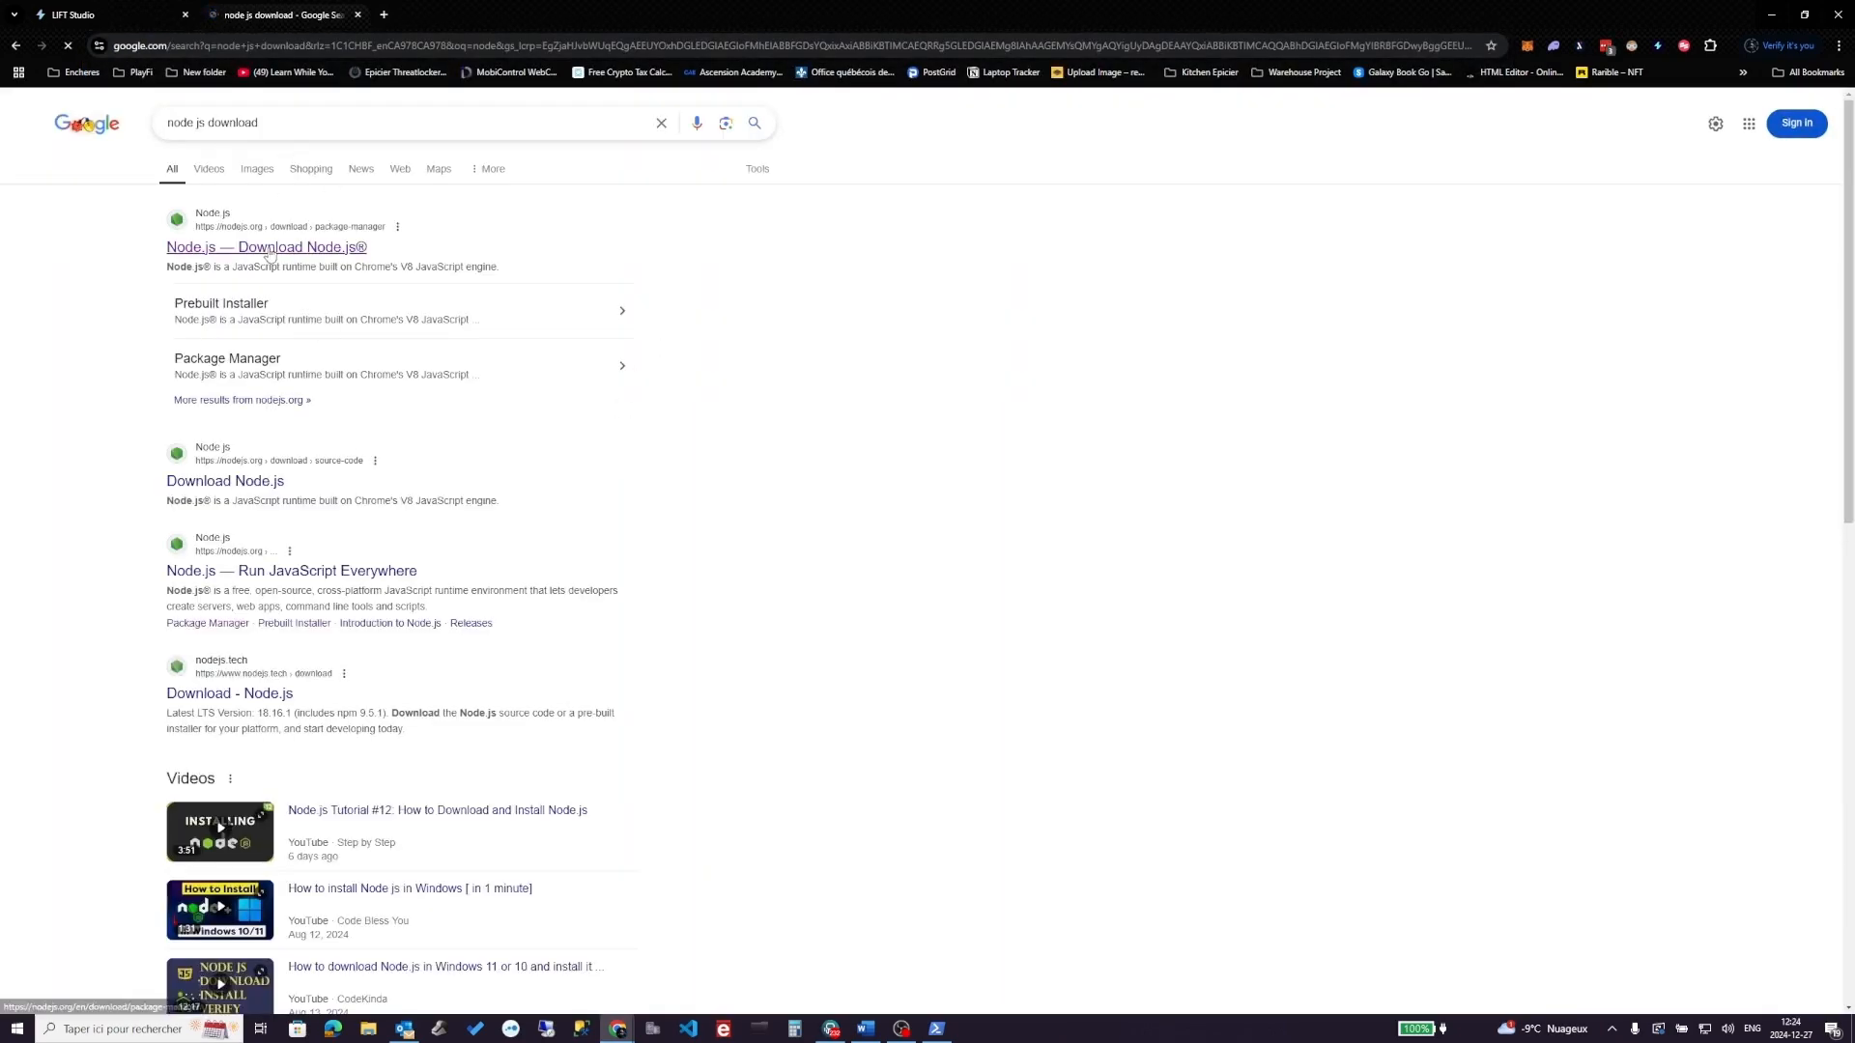
left_click(309, 253)
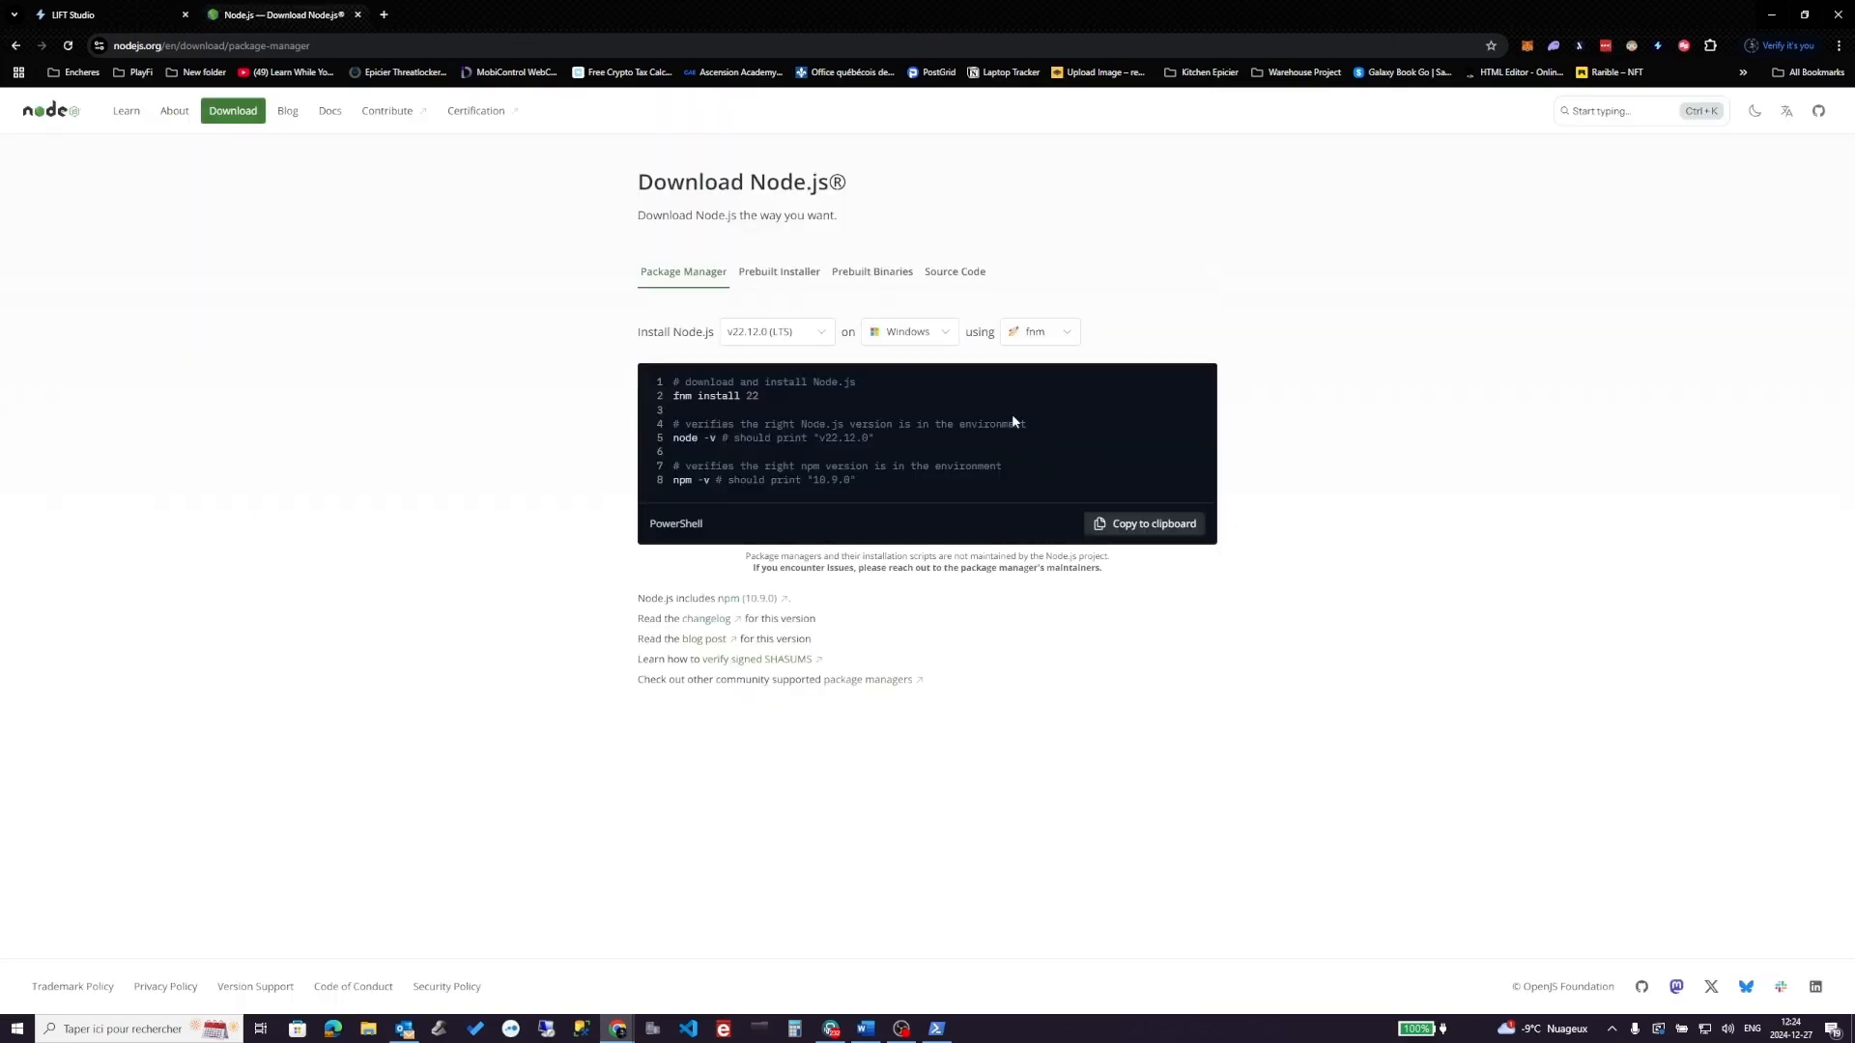
left_click(767, 281)
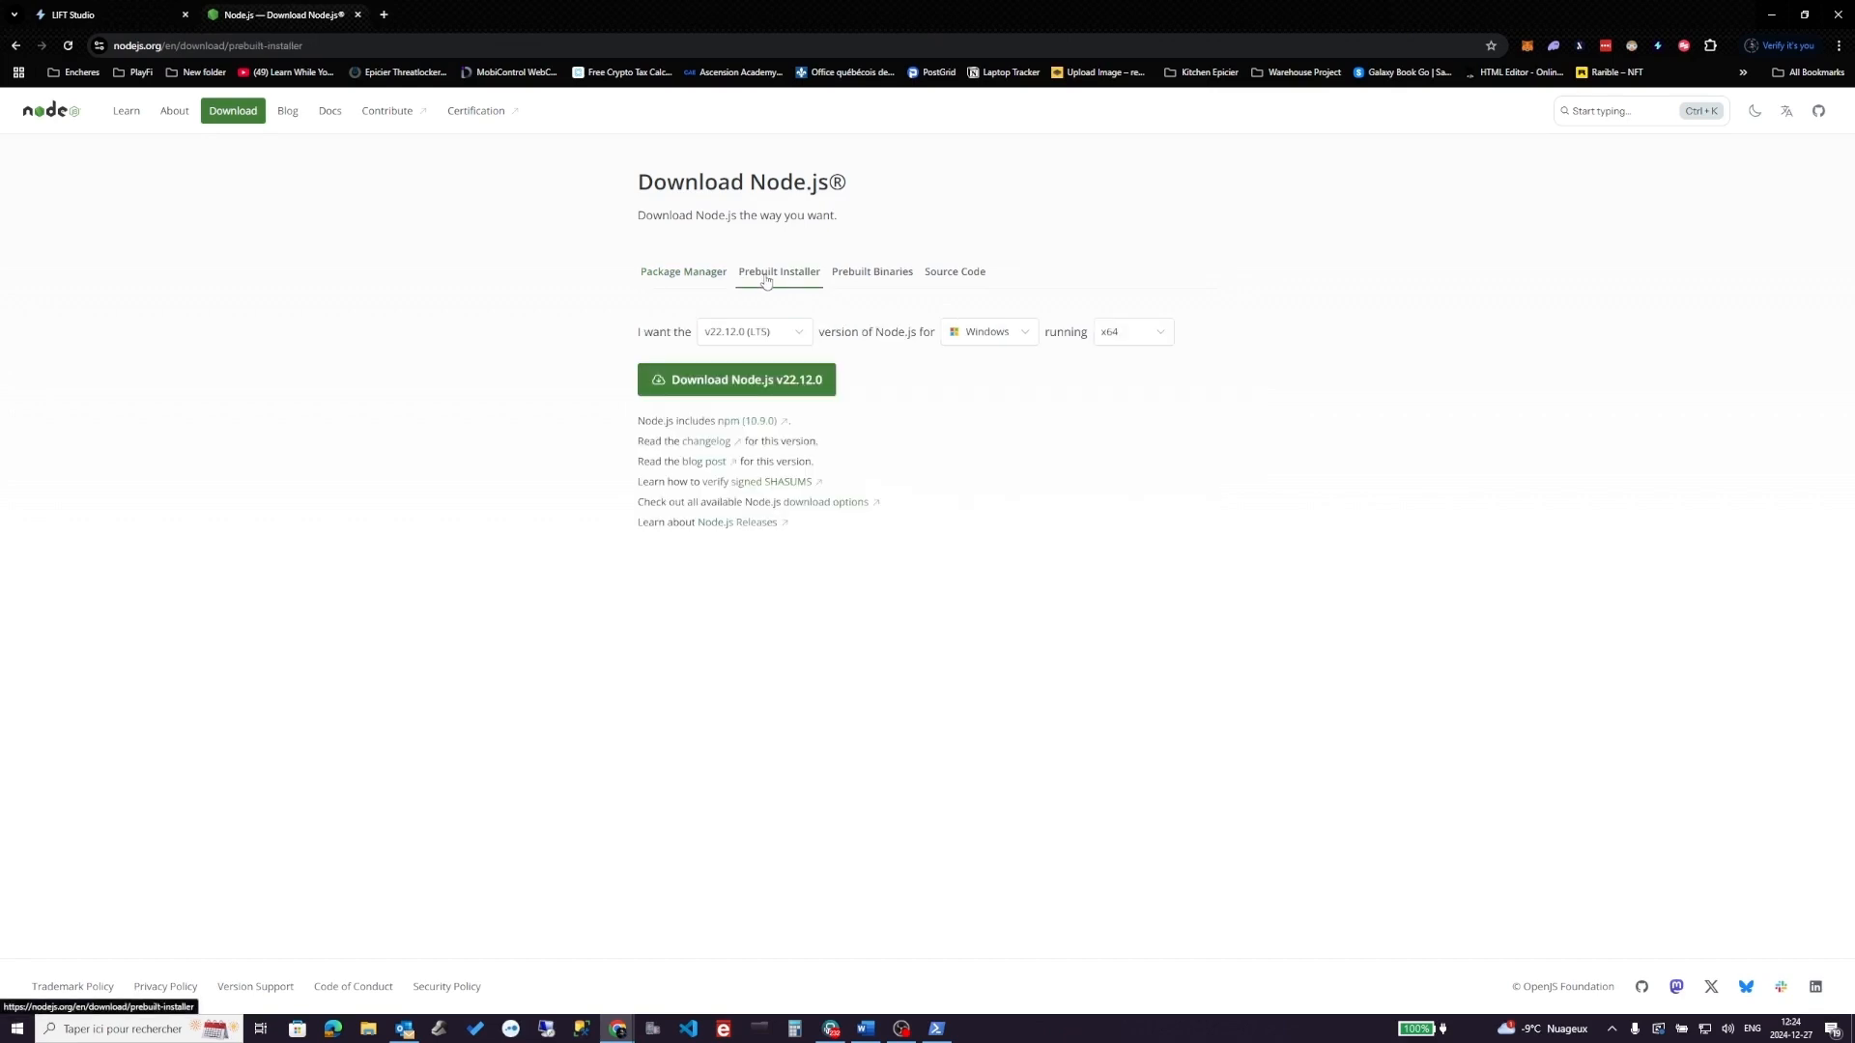
left_click(728, 383)
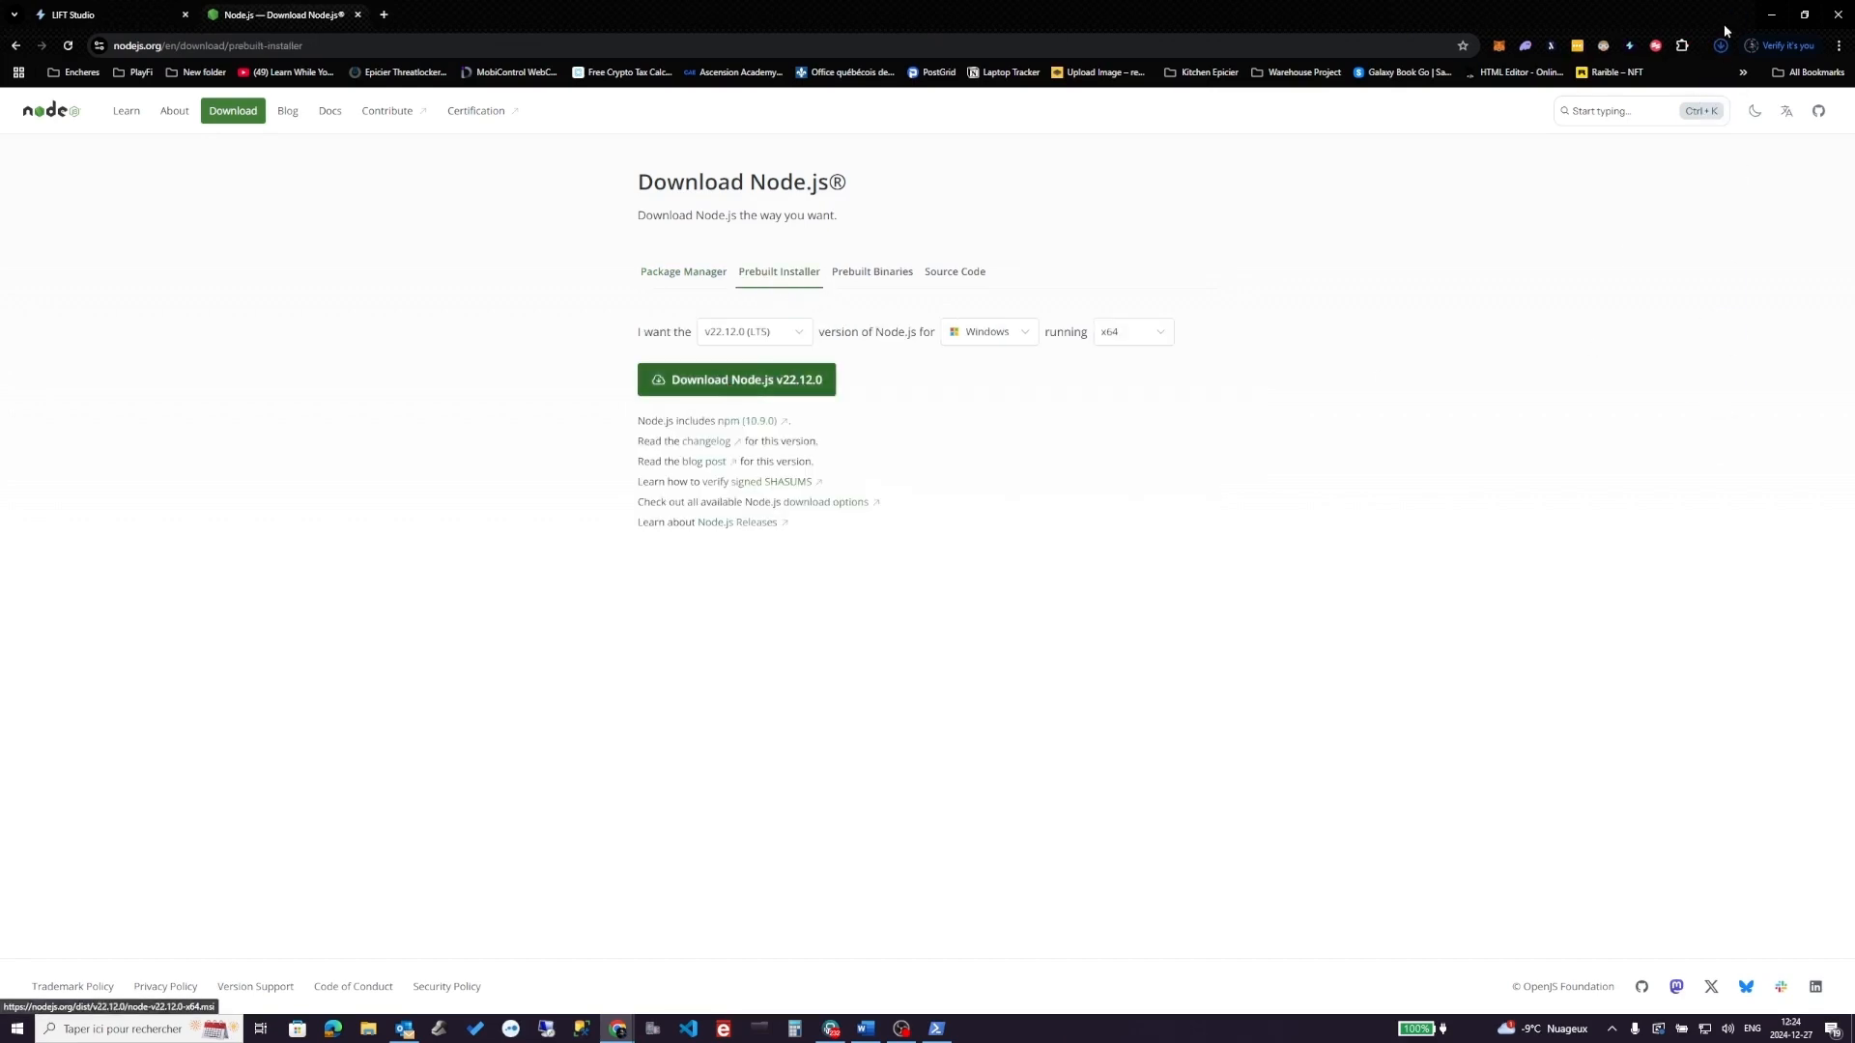
- Run the Node.js installer, accept the license and install with default folder and components
left_click(1573, 109)
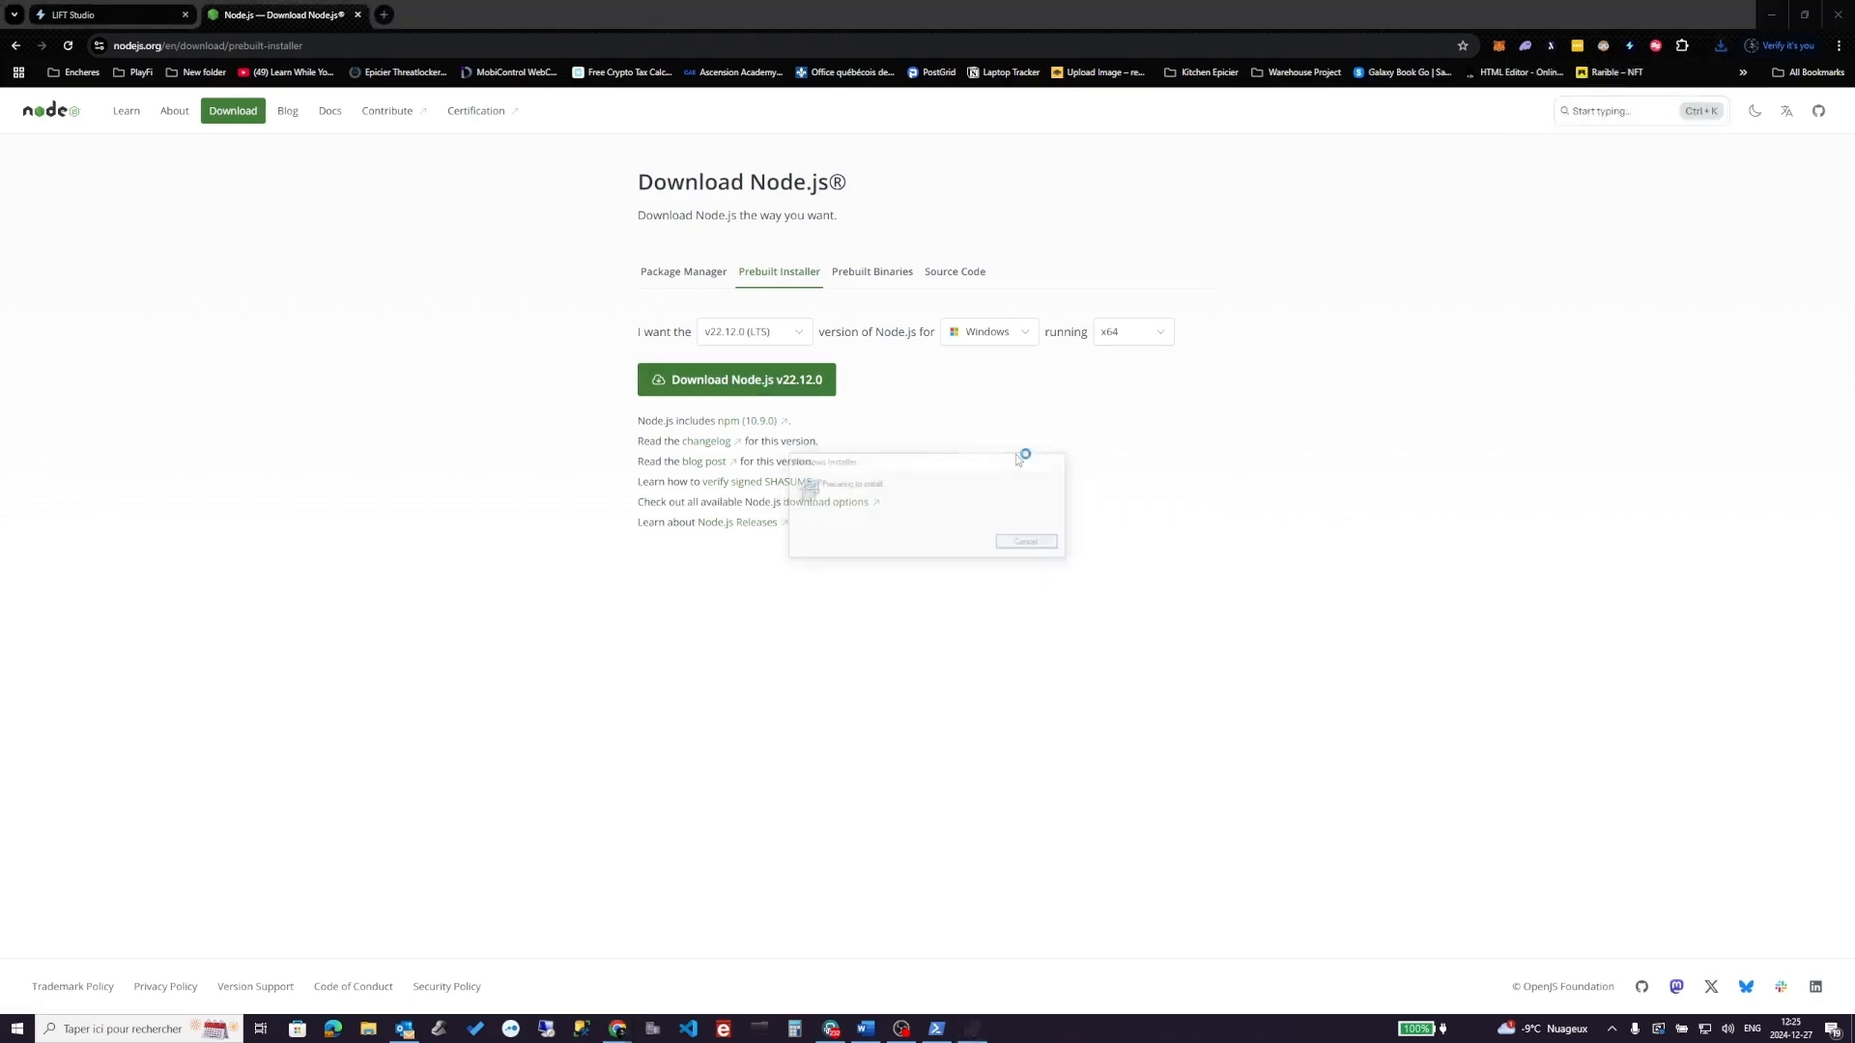
left_click(1011, 633)
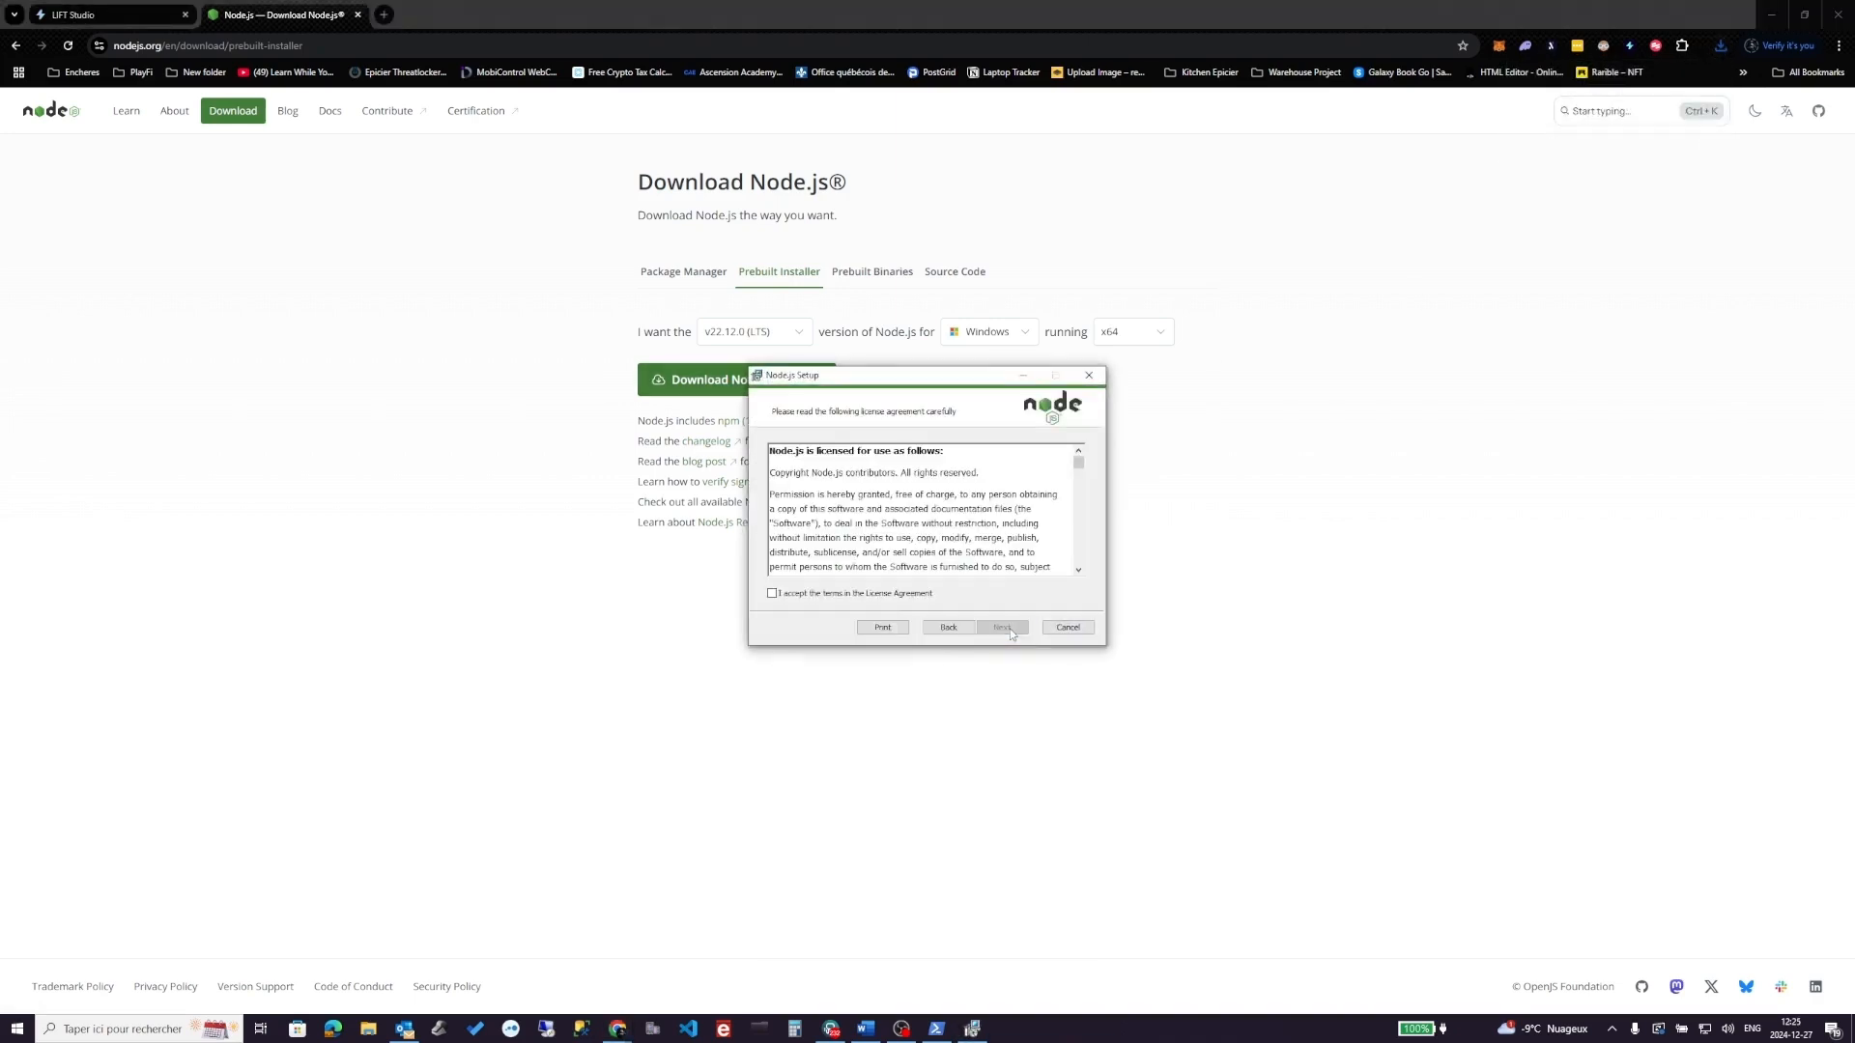
left_click(903, 595)
left_click(1015, 634)
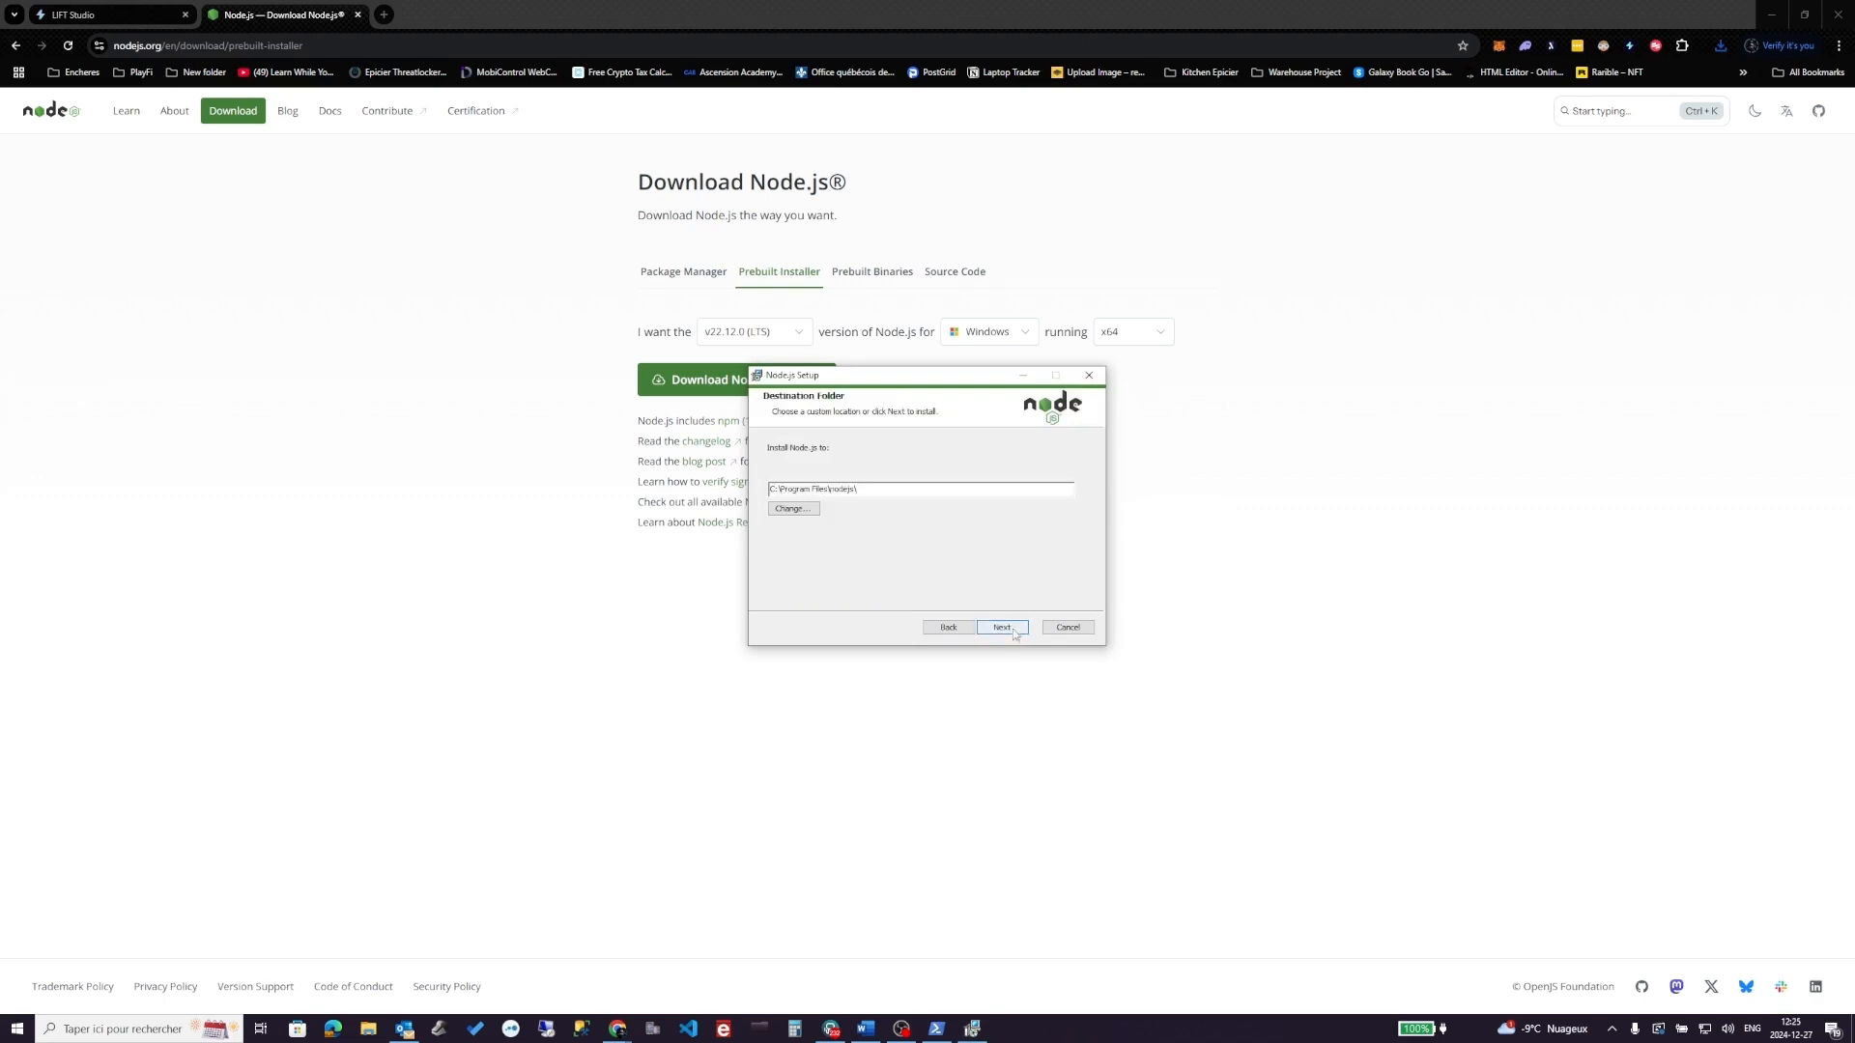
left_click(1016, 634)
left_click(1016, 633)
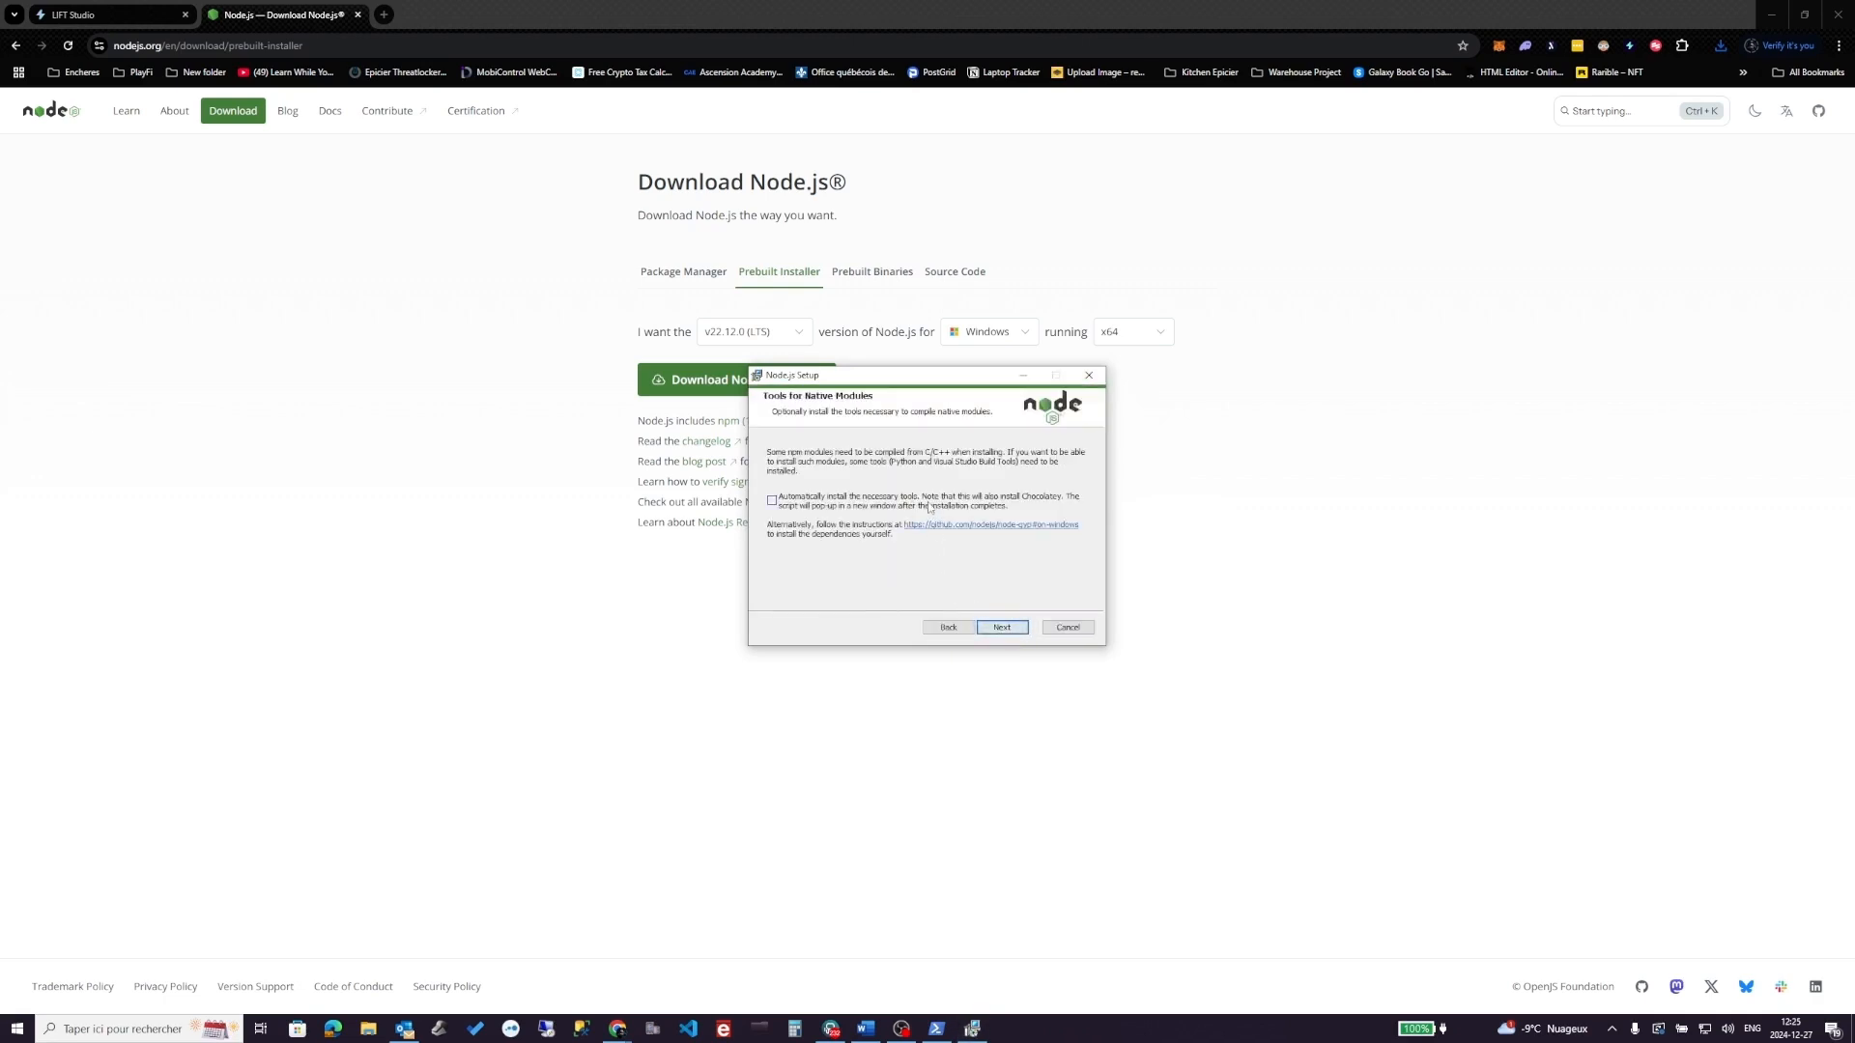
left_click(1011, 630)
left_click(1011, 630)
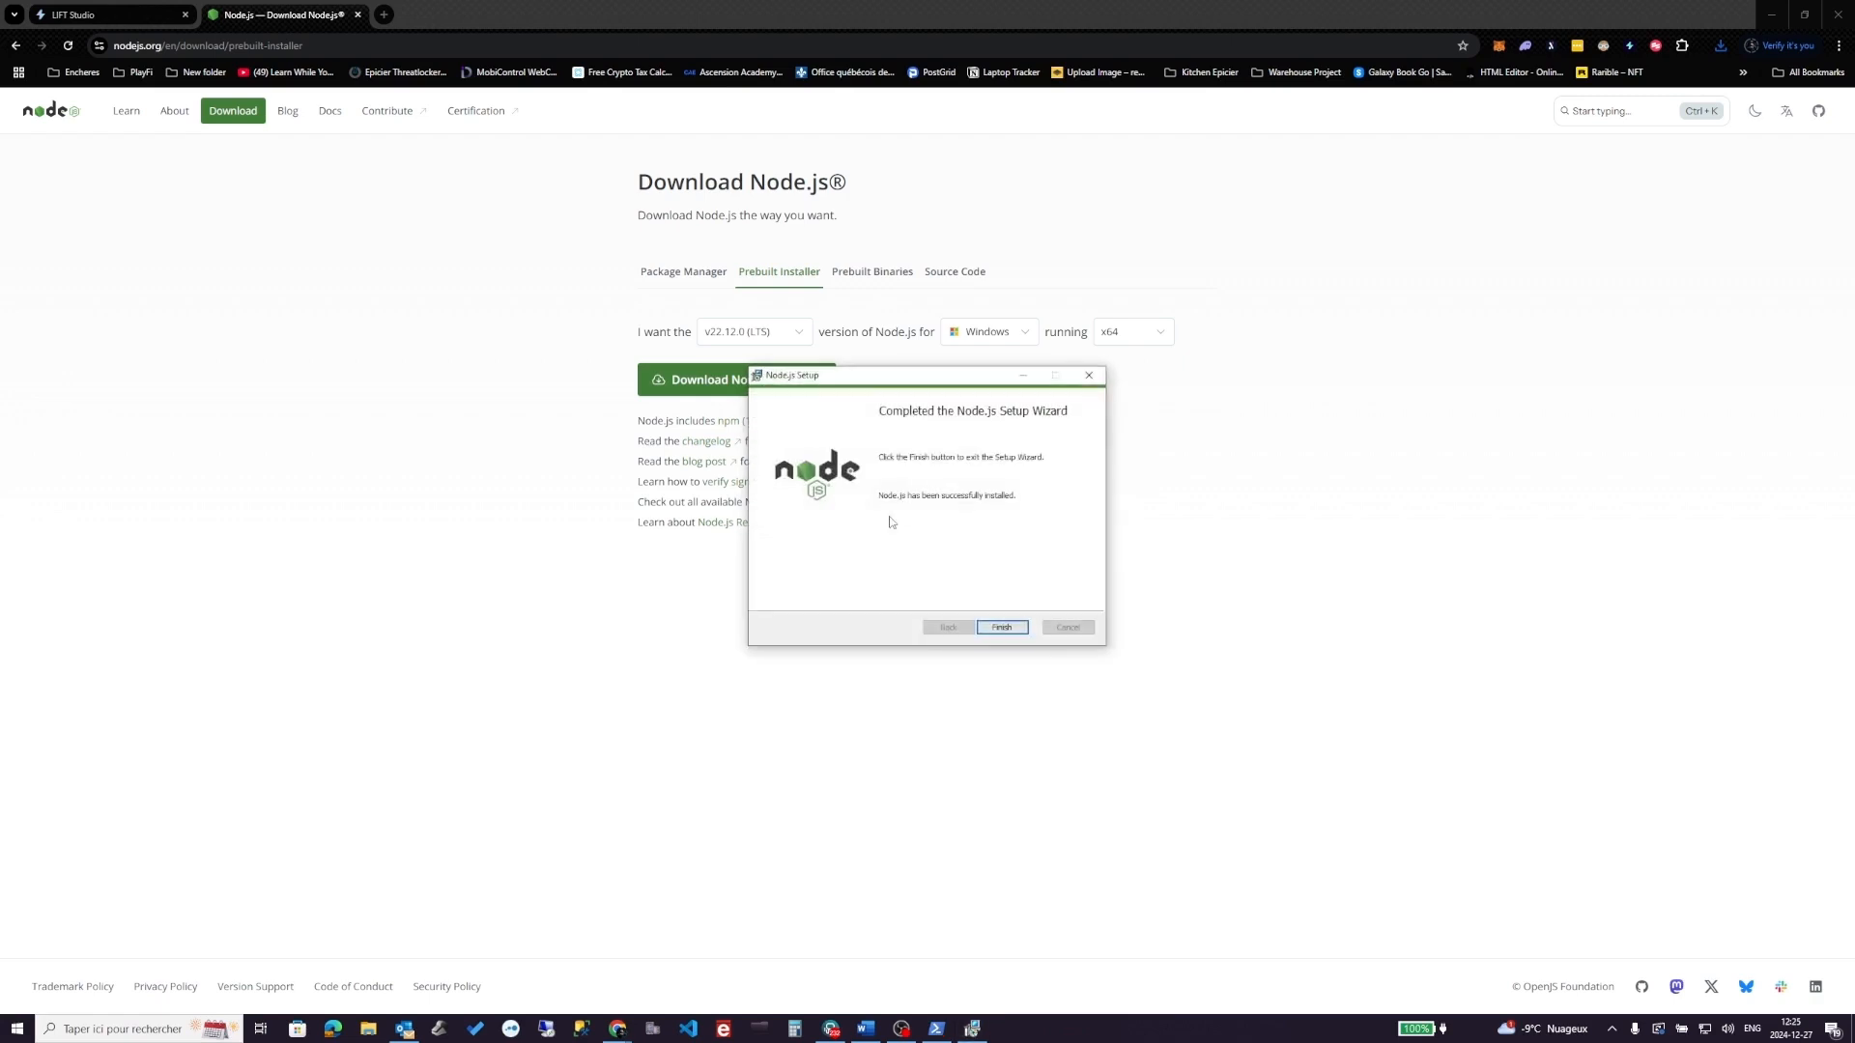
- Finish setup, let the tools script install Python and build tools as administrator, then close it
left_click(1015, 629)
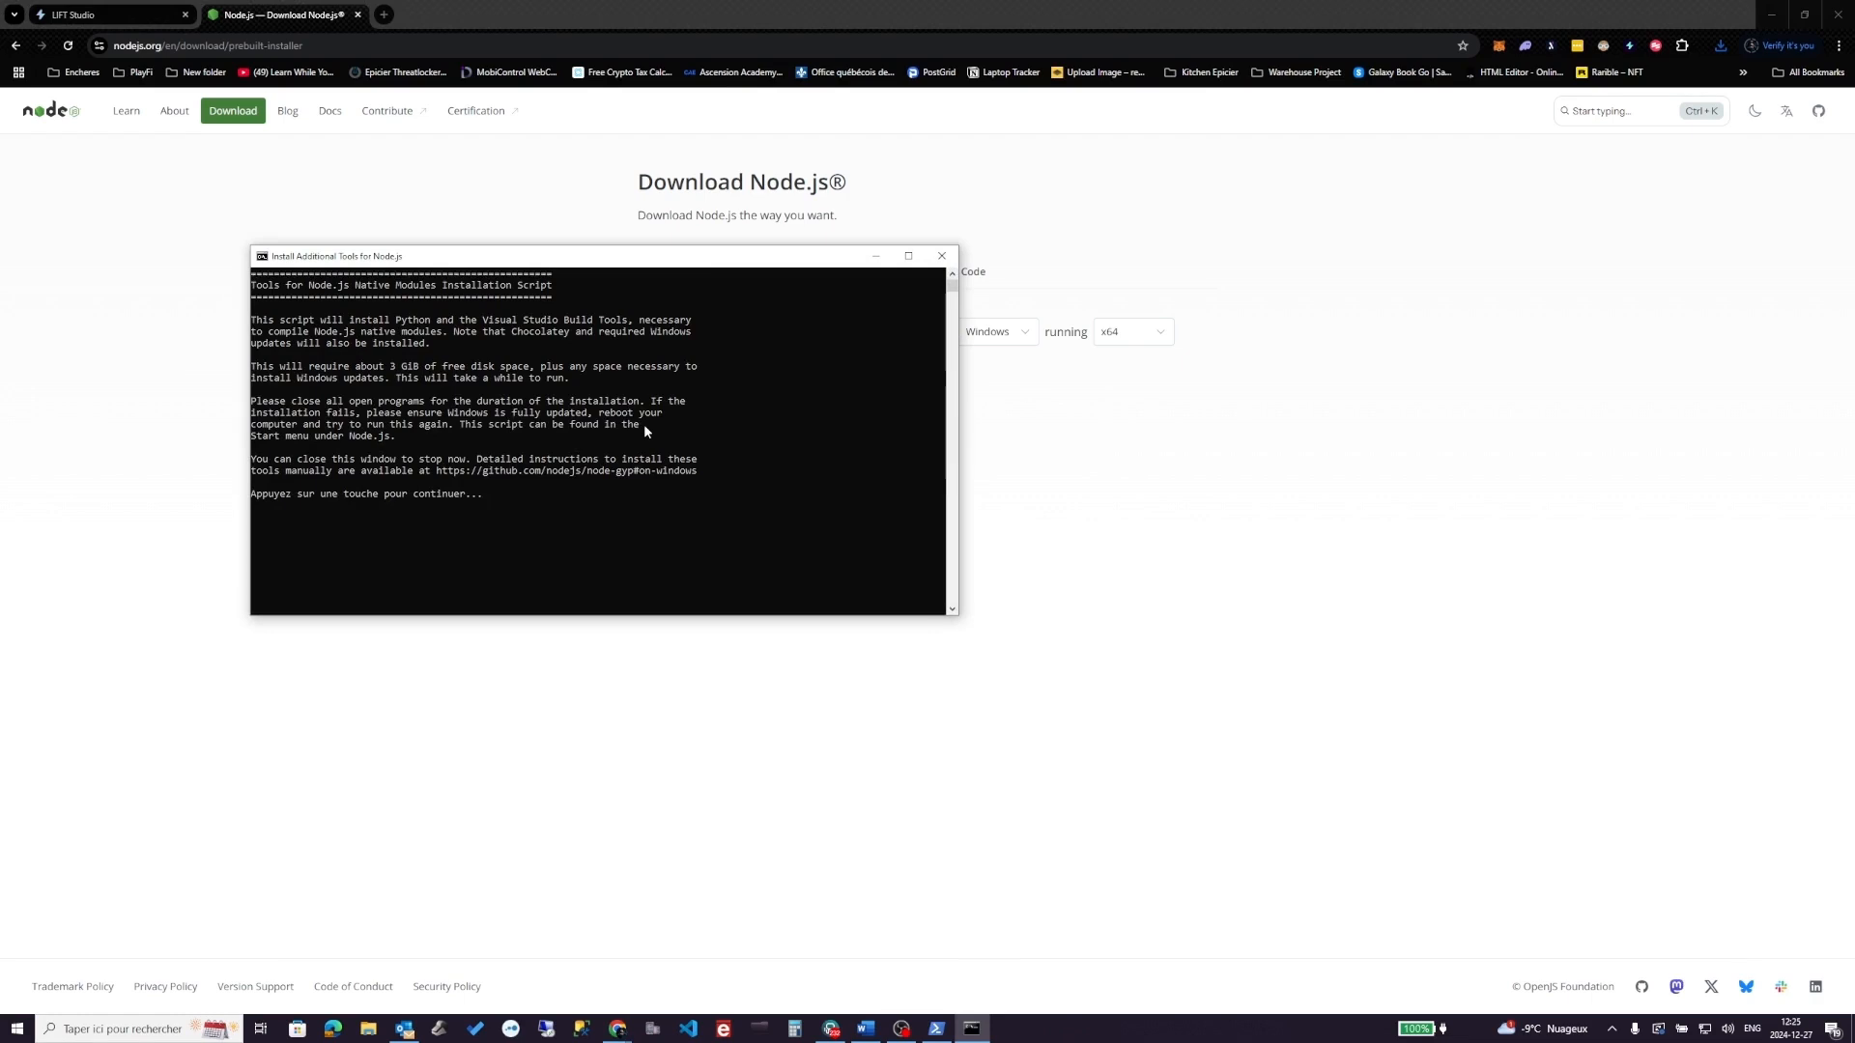
key("Return")
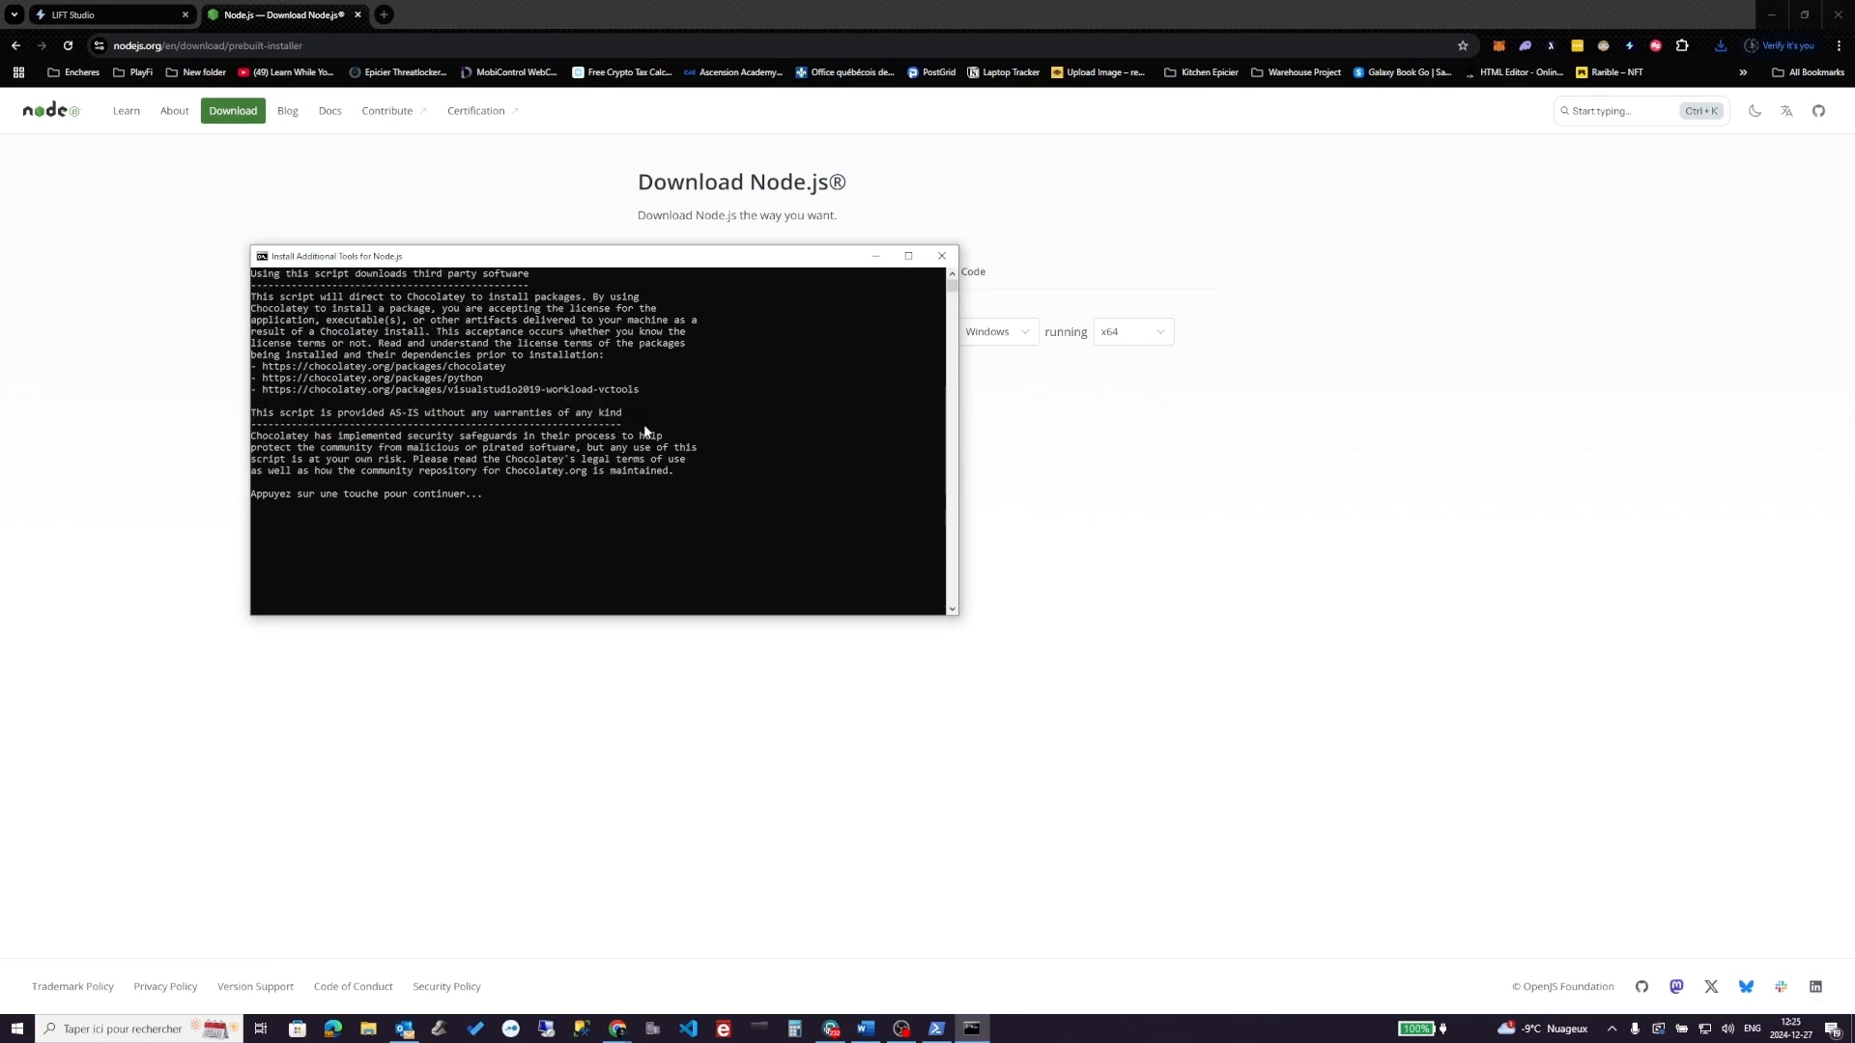
key("Return")
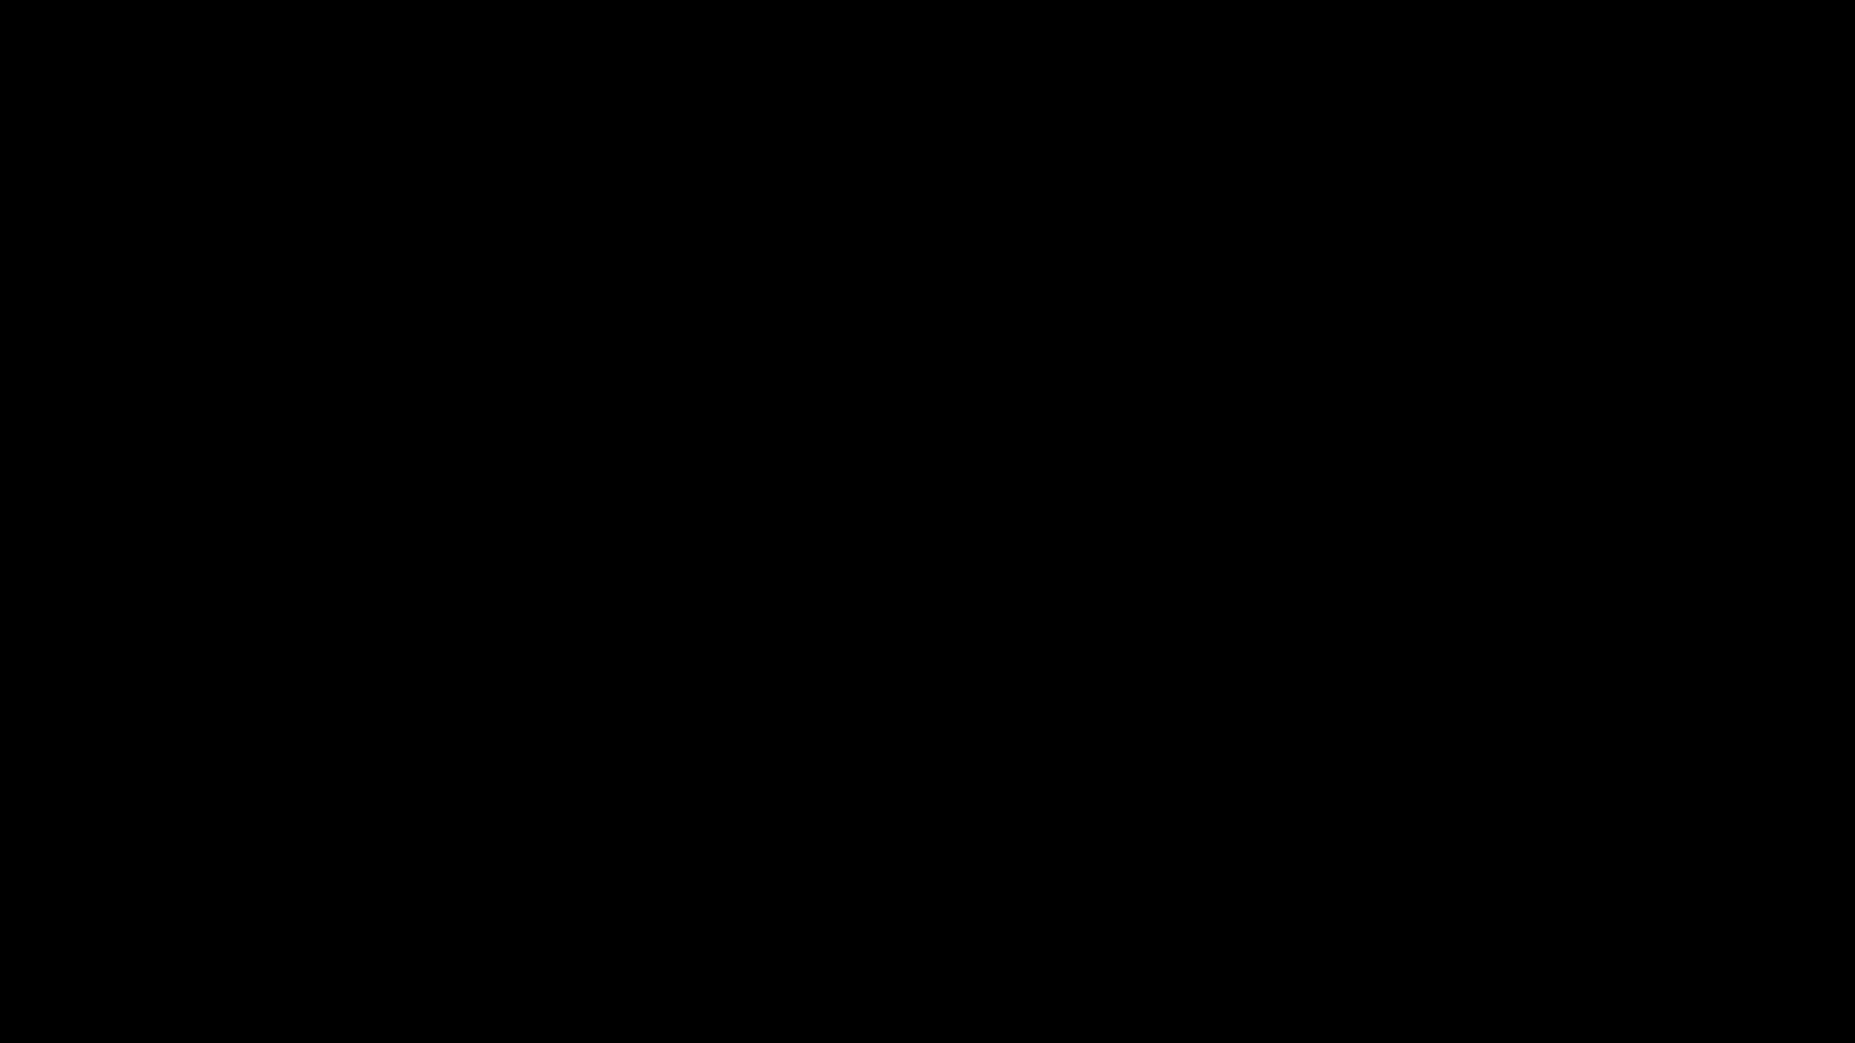
left_click(844, 575)
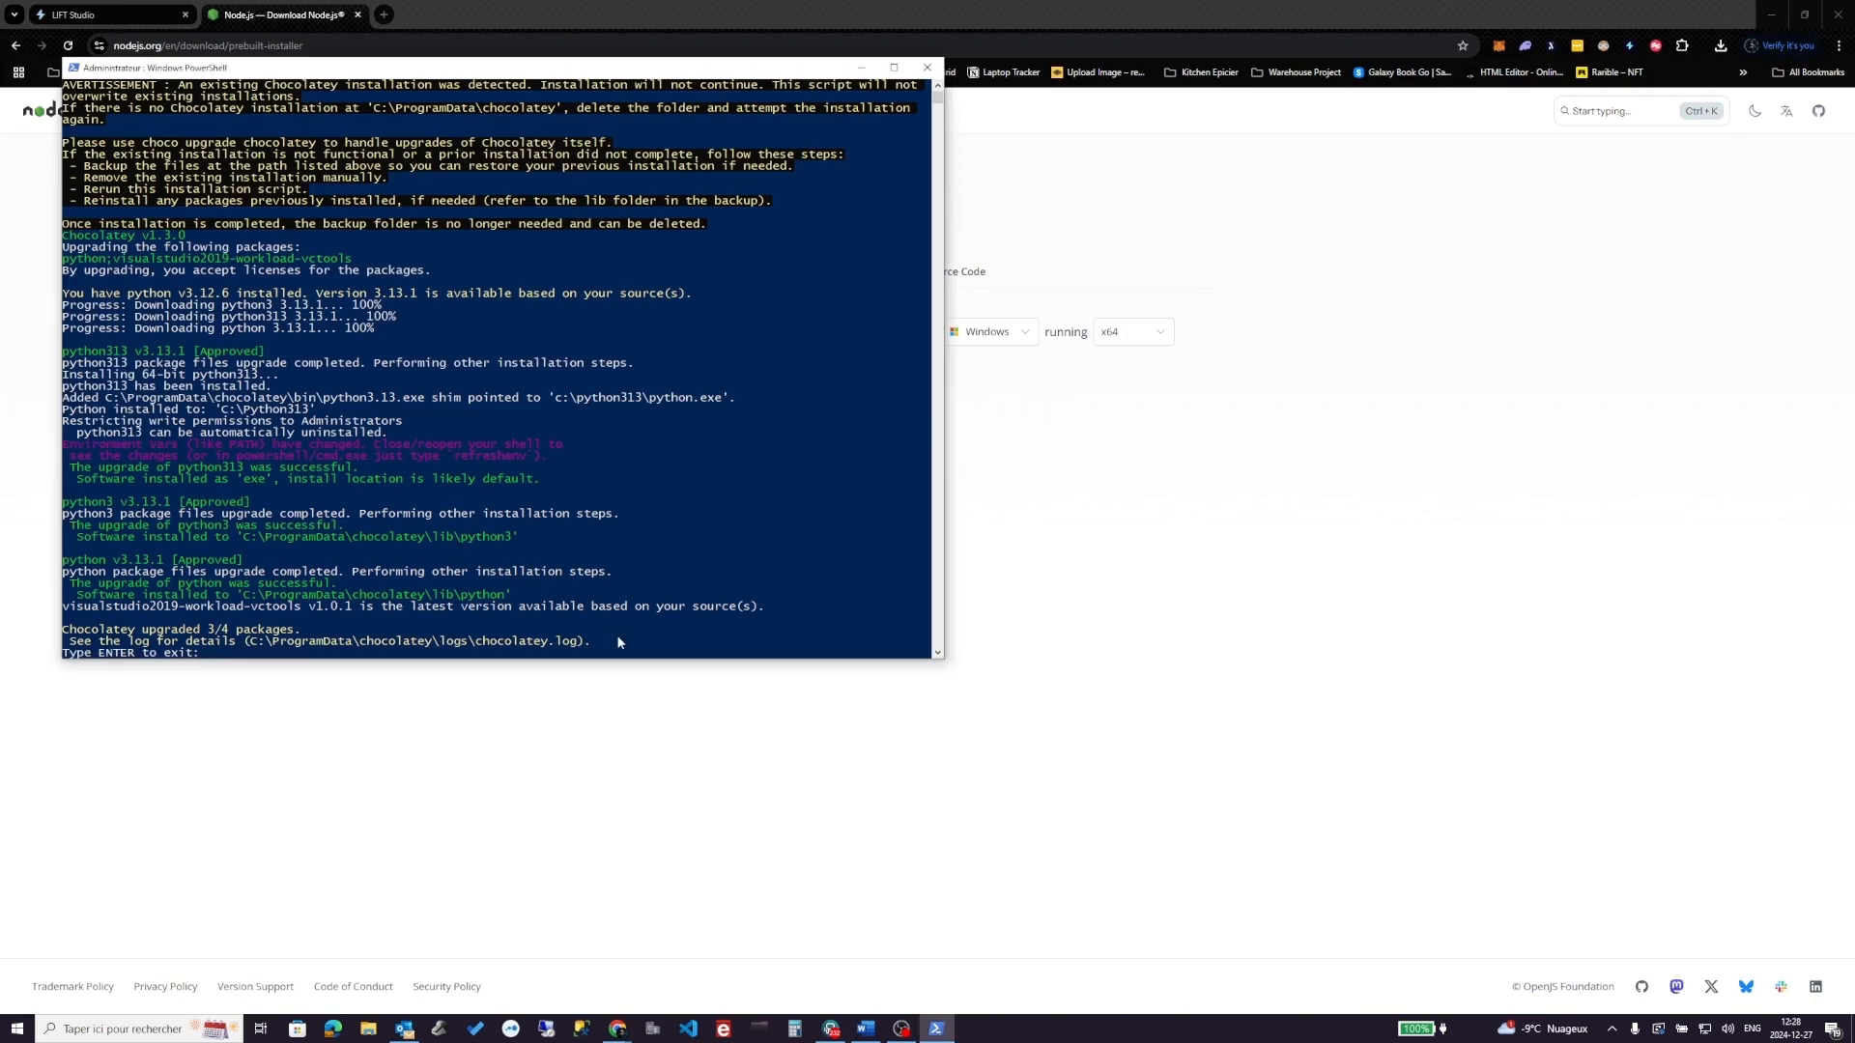
key("Return")
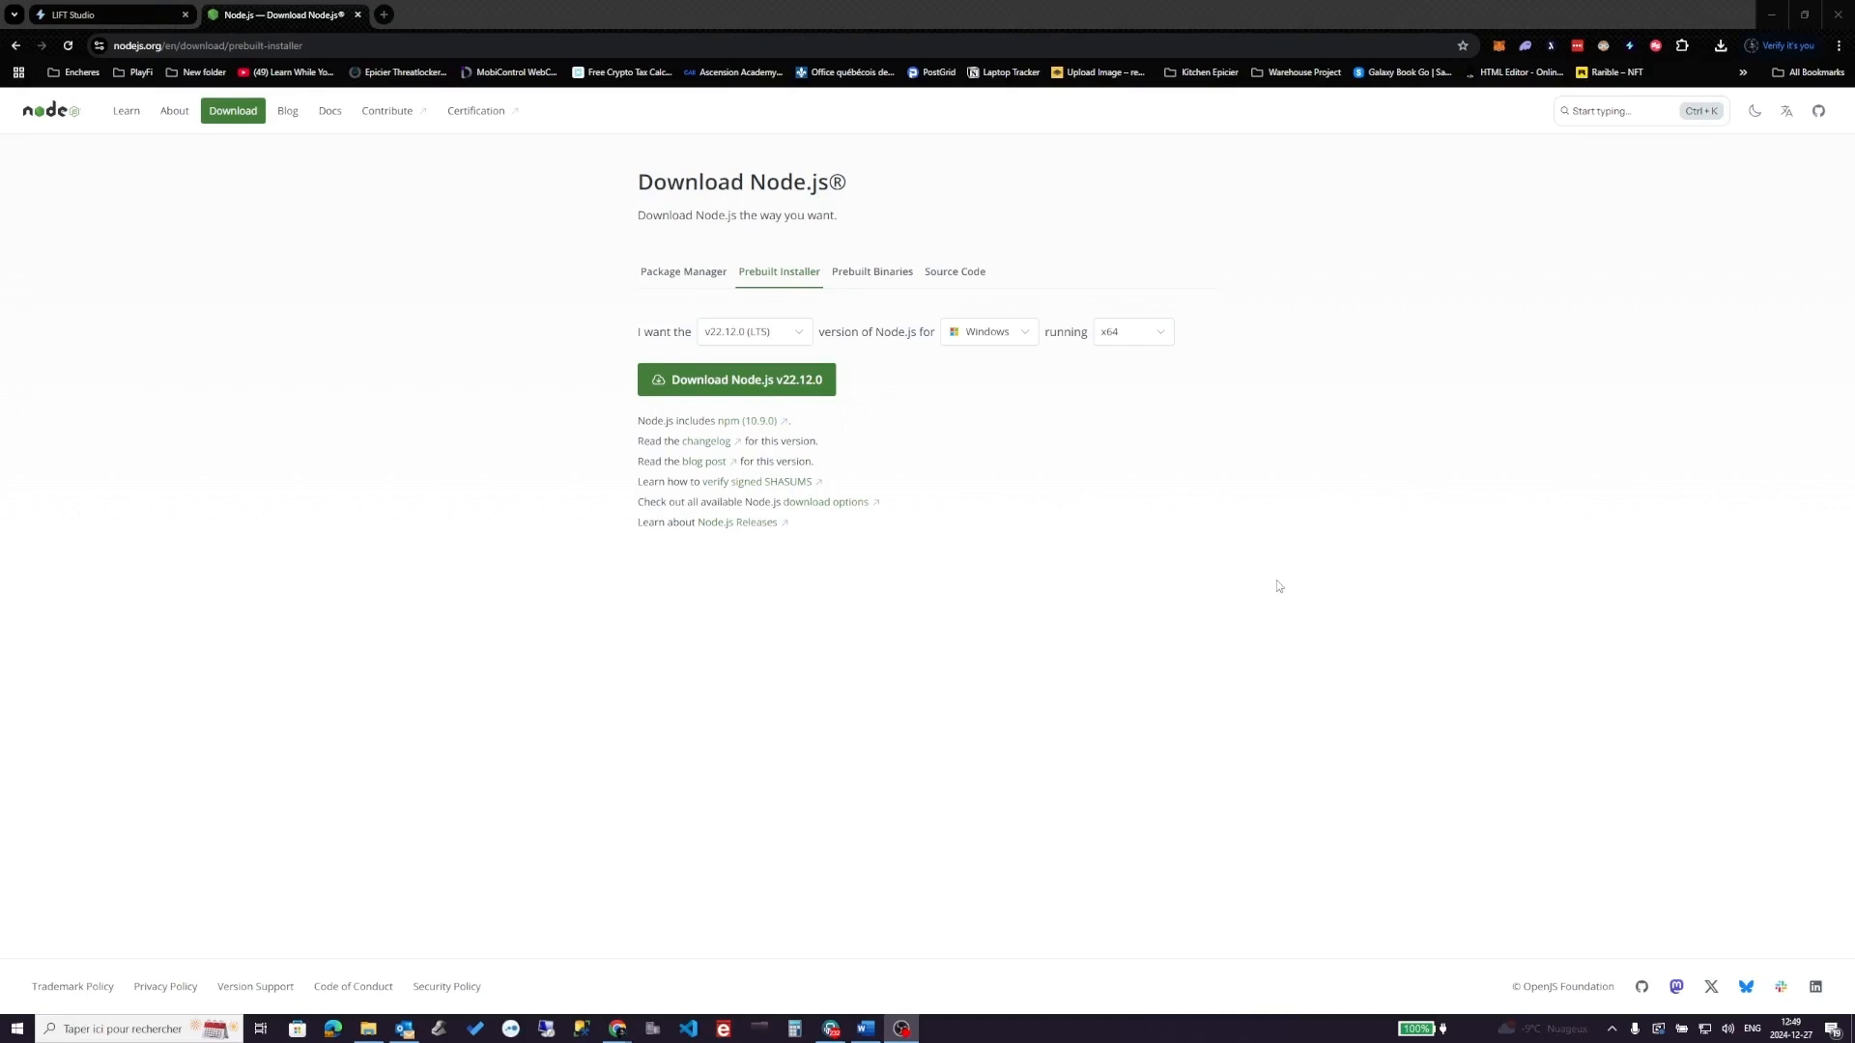
left_click(685, 1030)
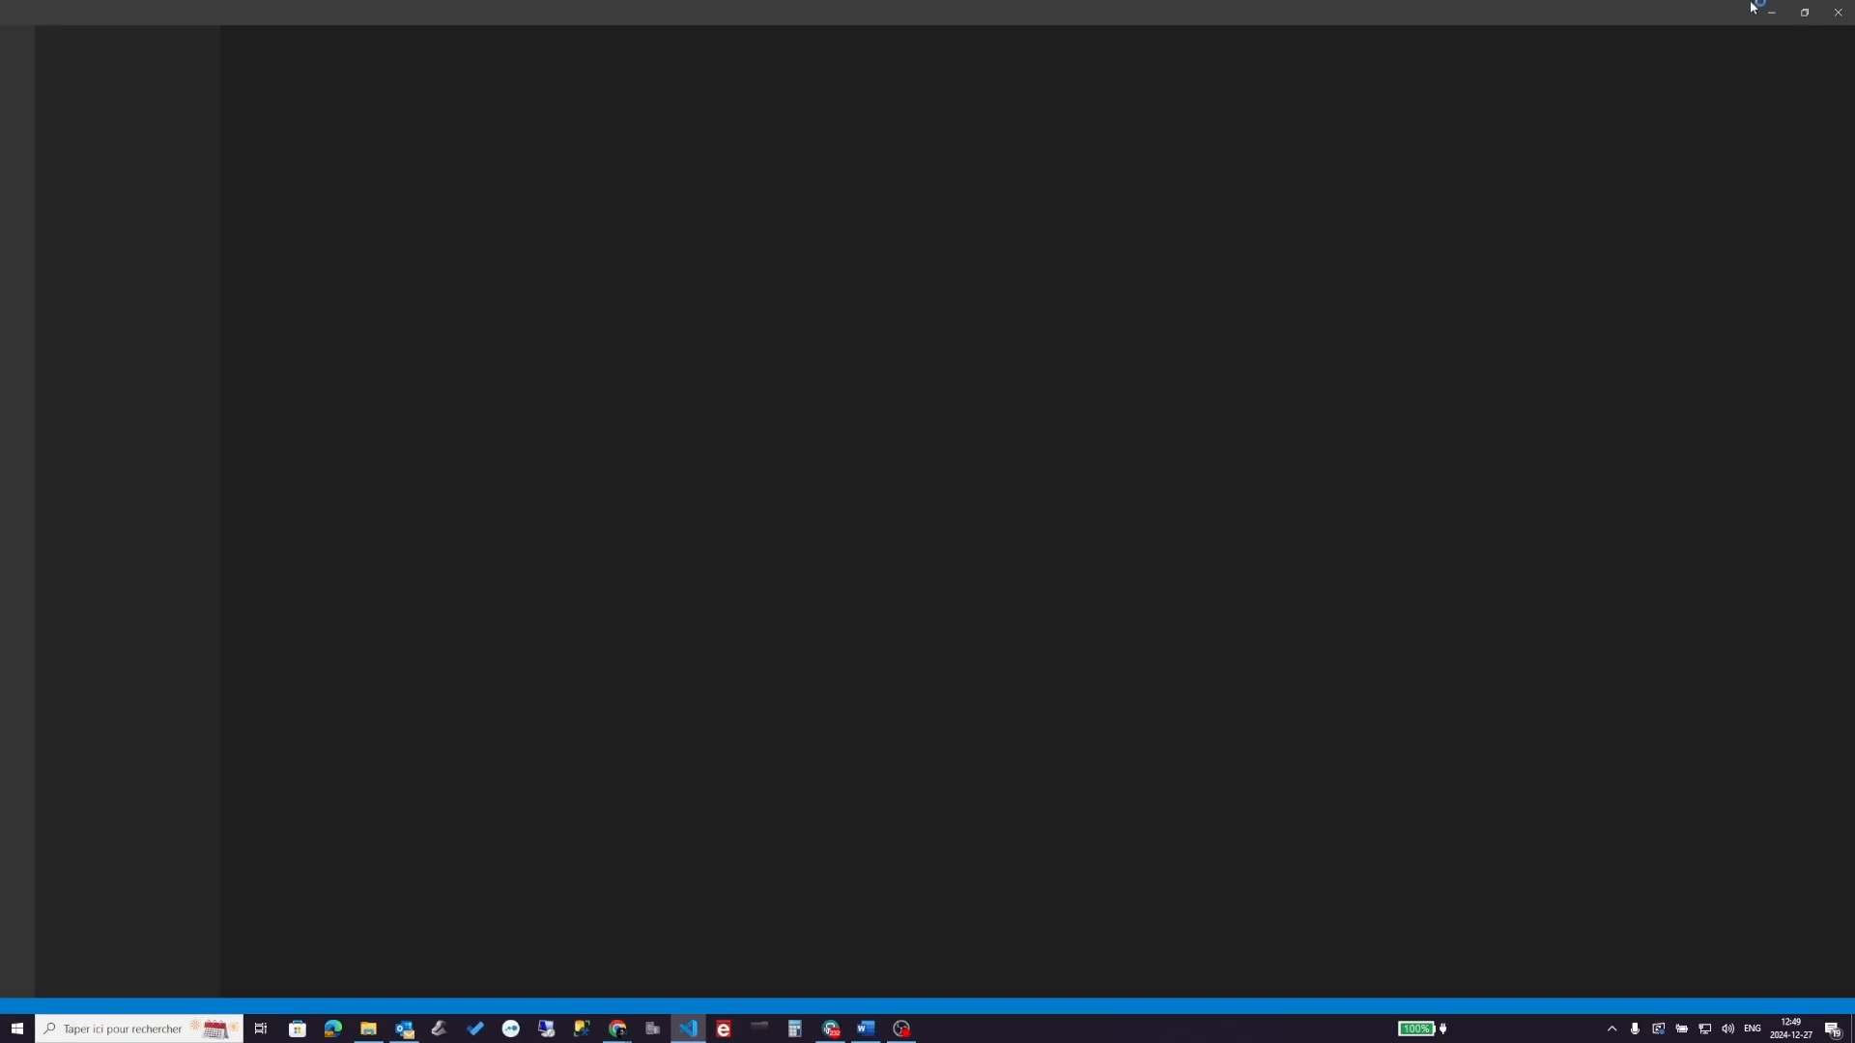
left_click(1774, 13)
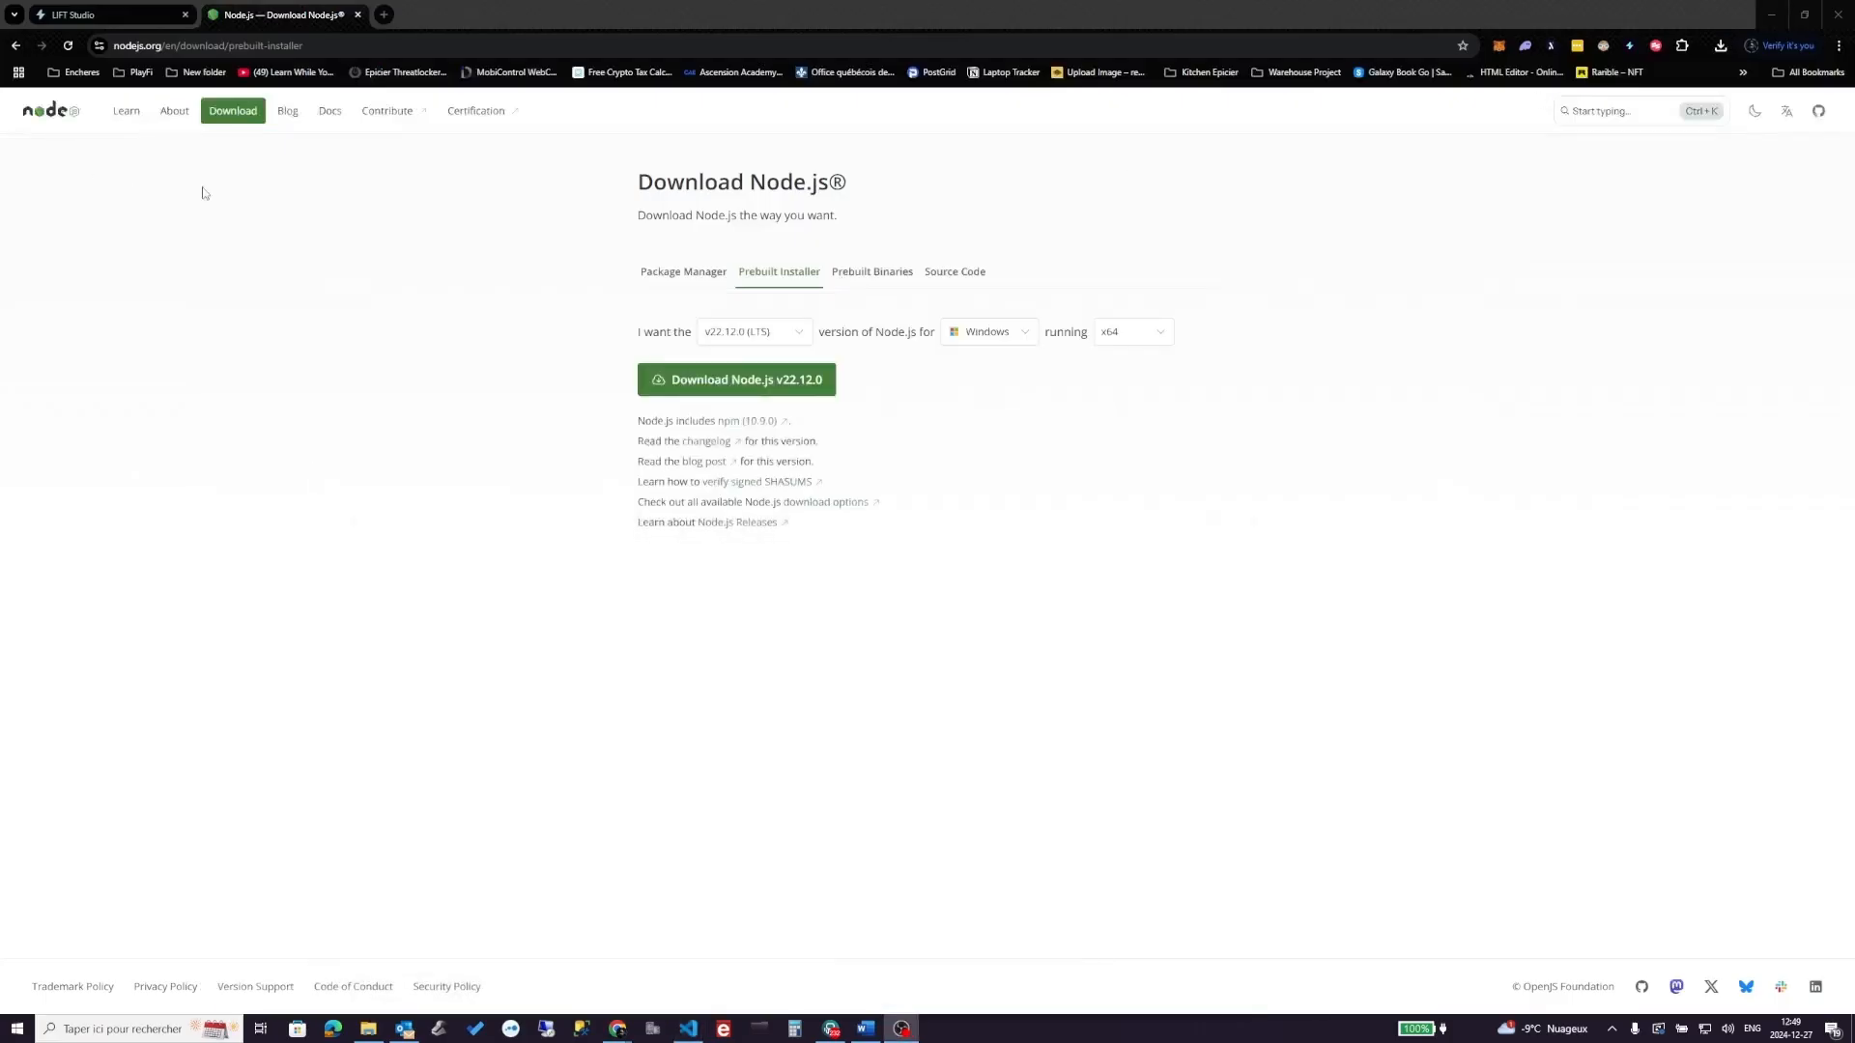
left_click(393, 15)
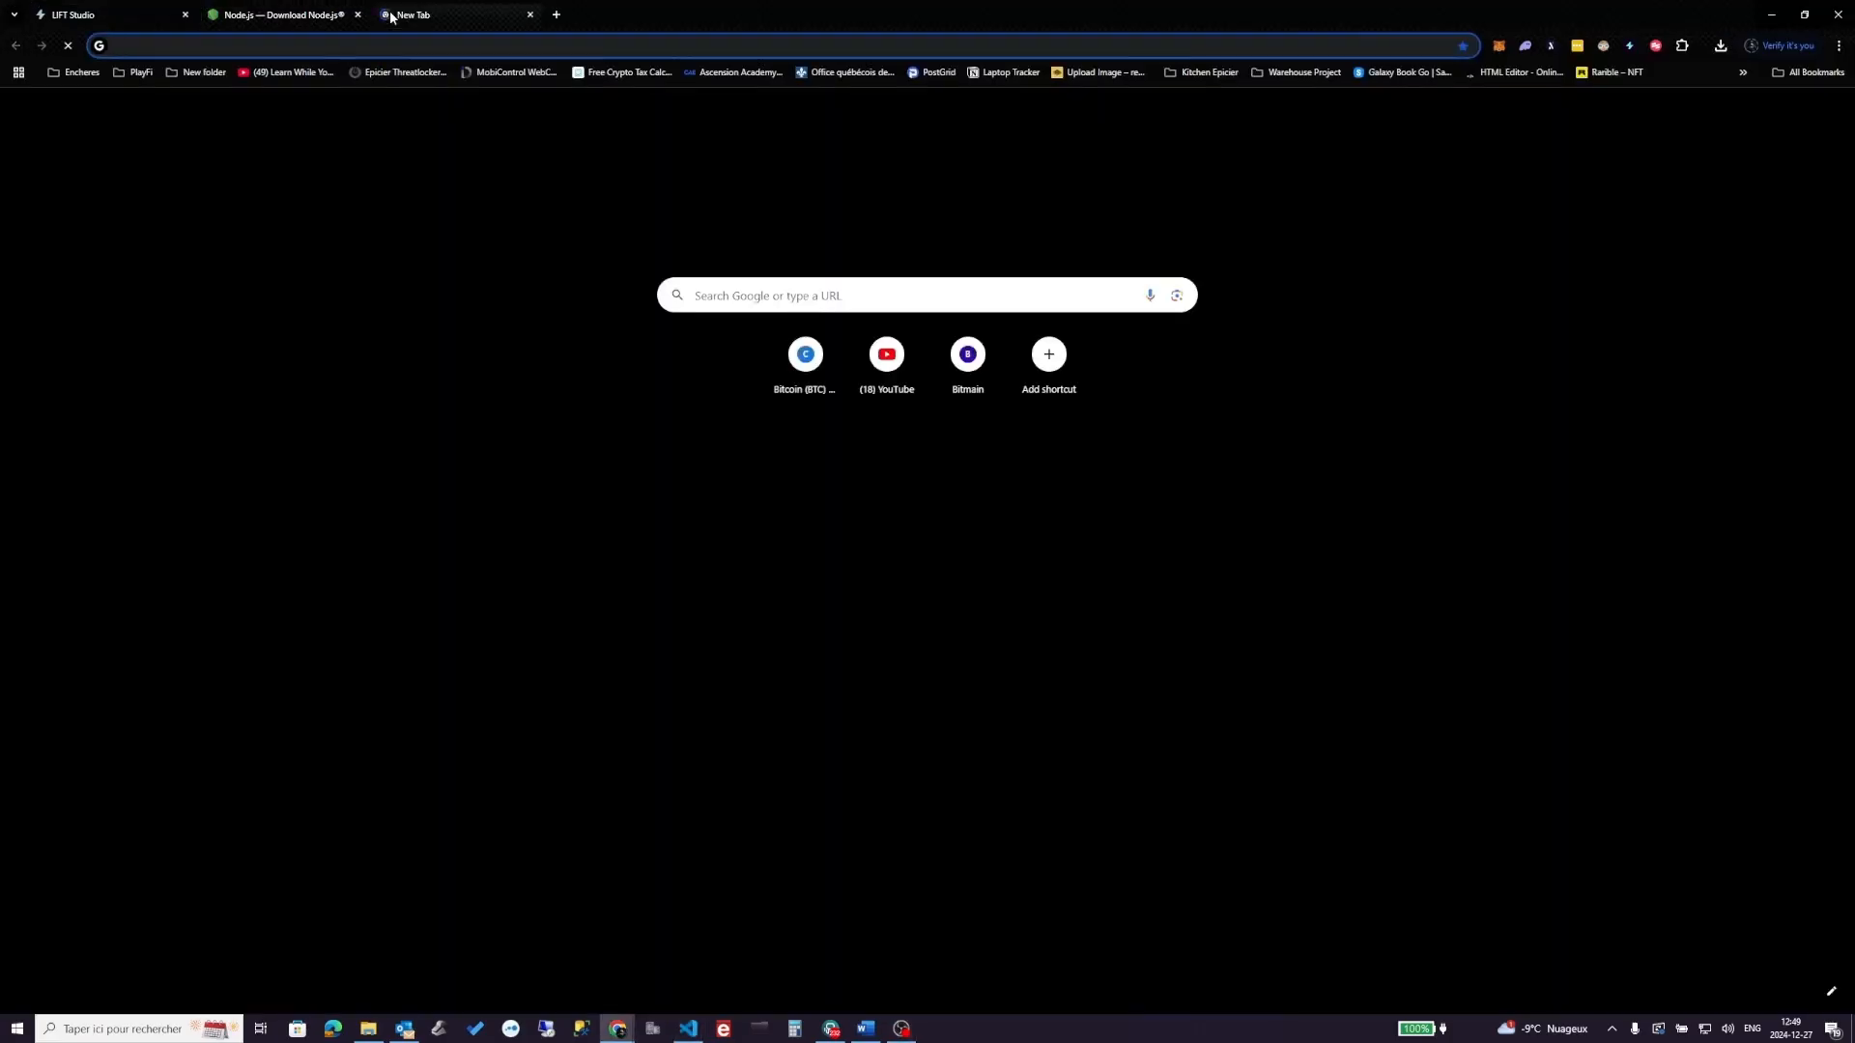
type("visu")
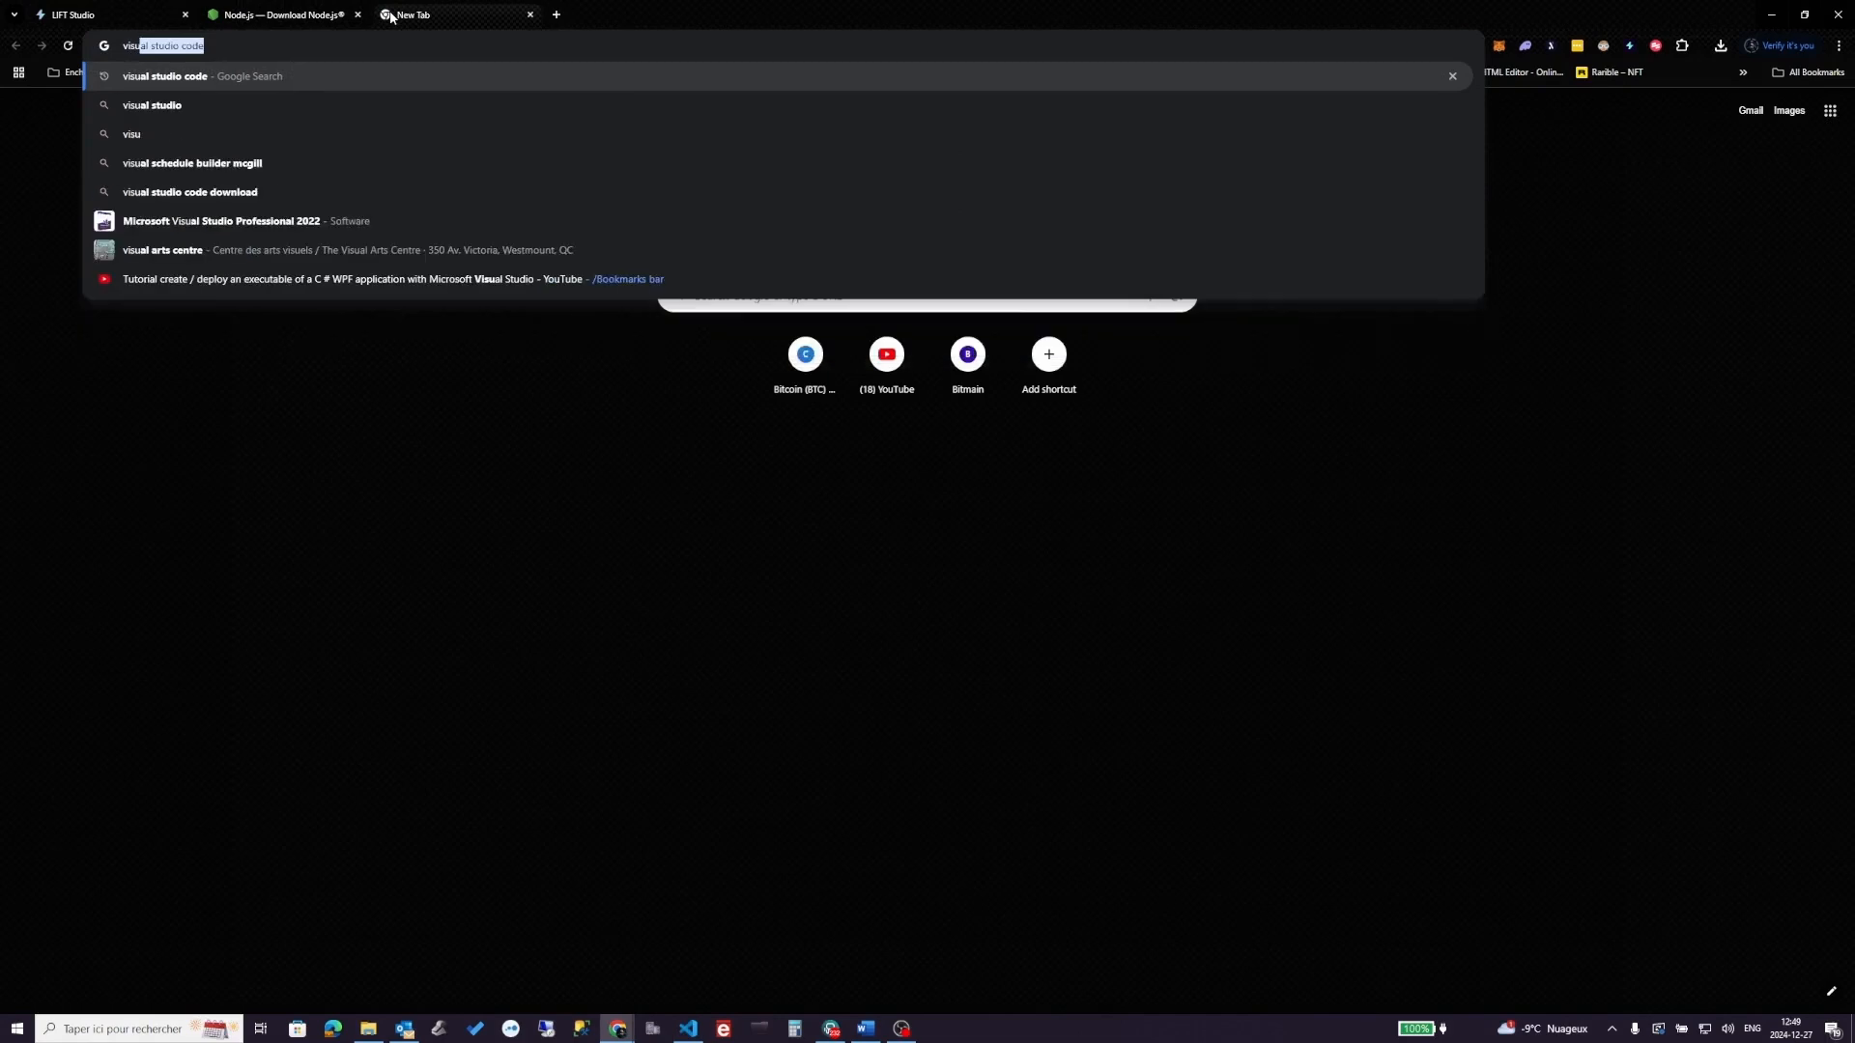
key("Return")
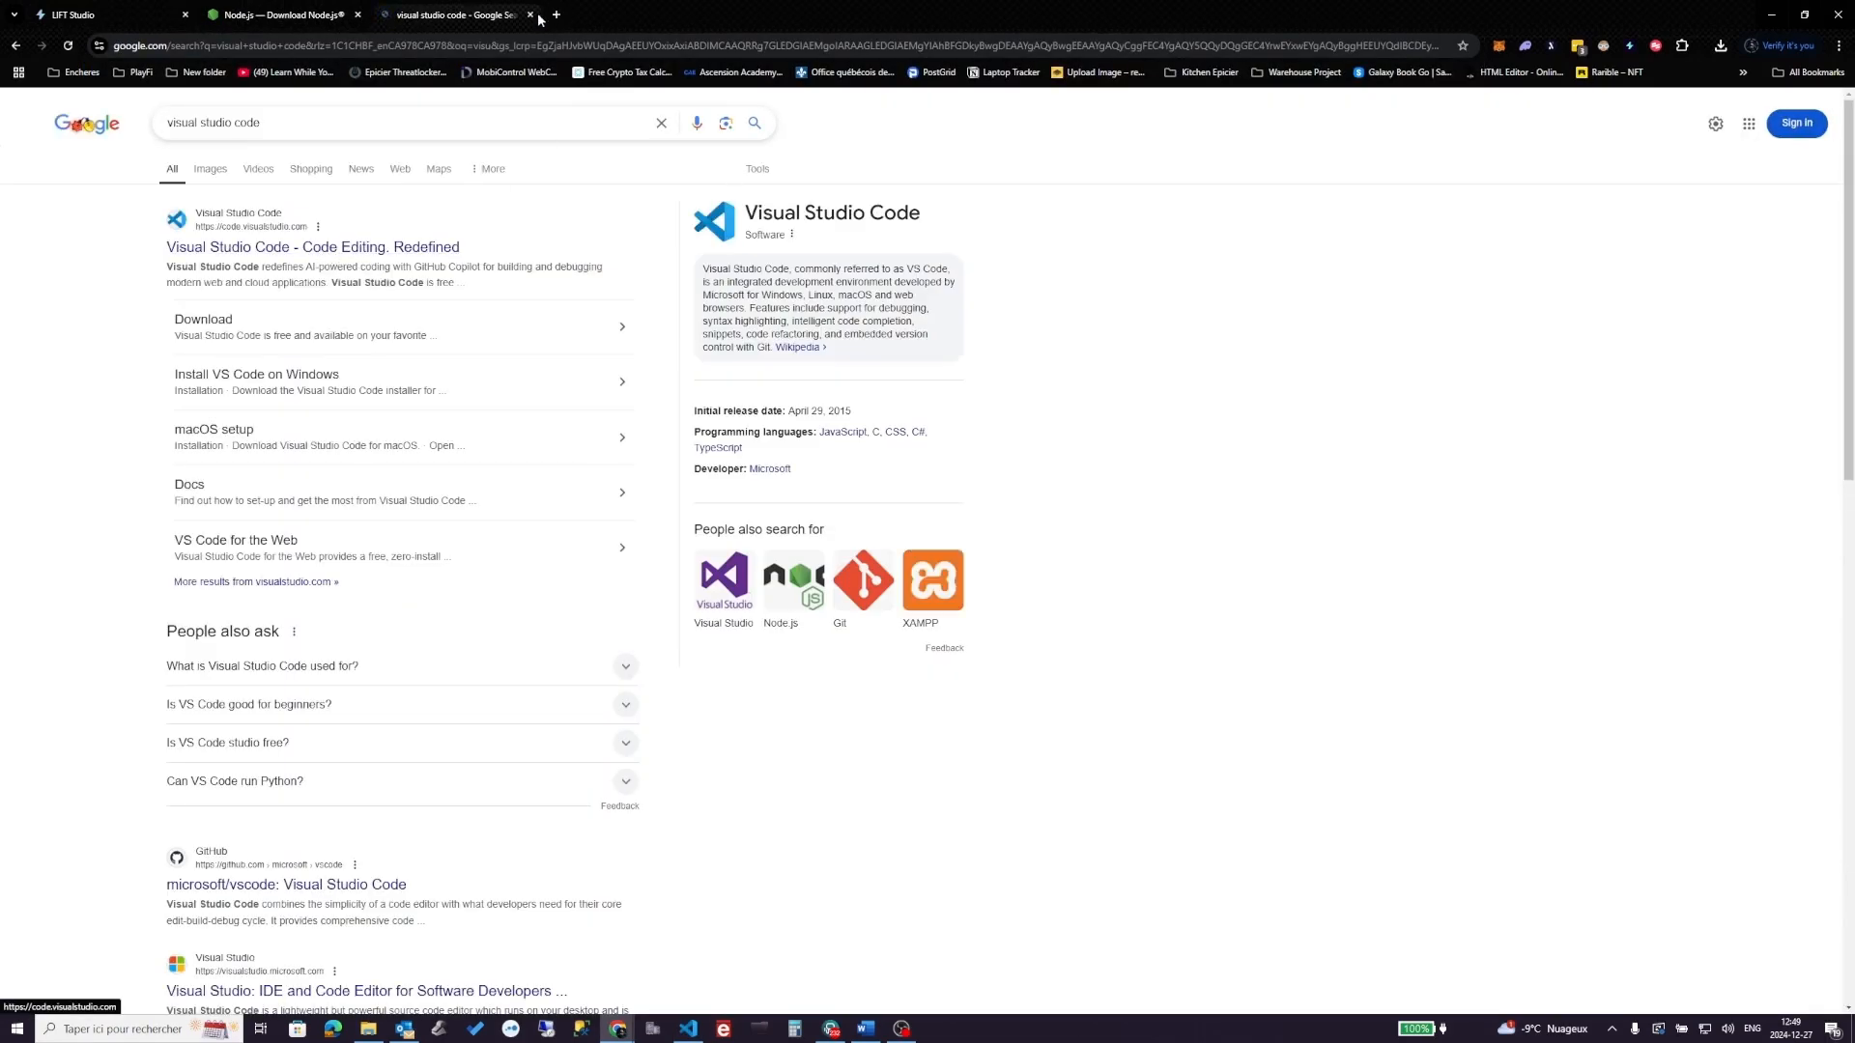
- Open the C: drive from Ce PC as the Visual Studio Code workspace
left_click(530, 16)
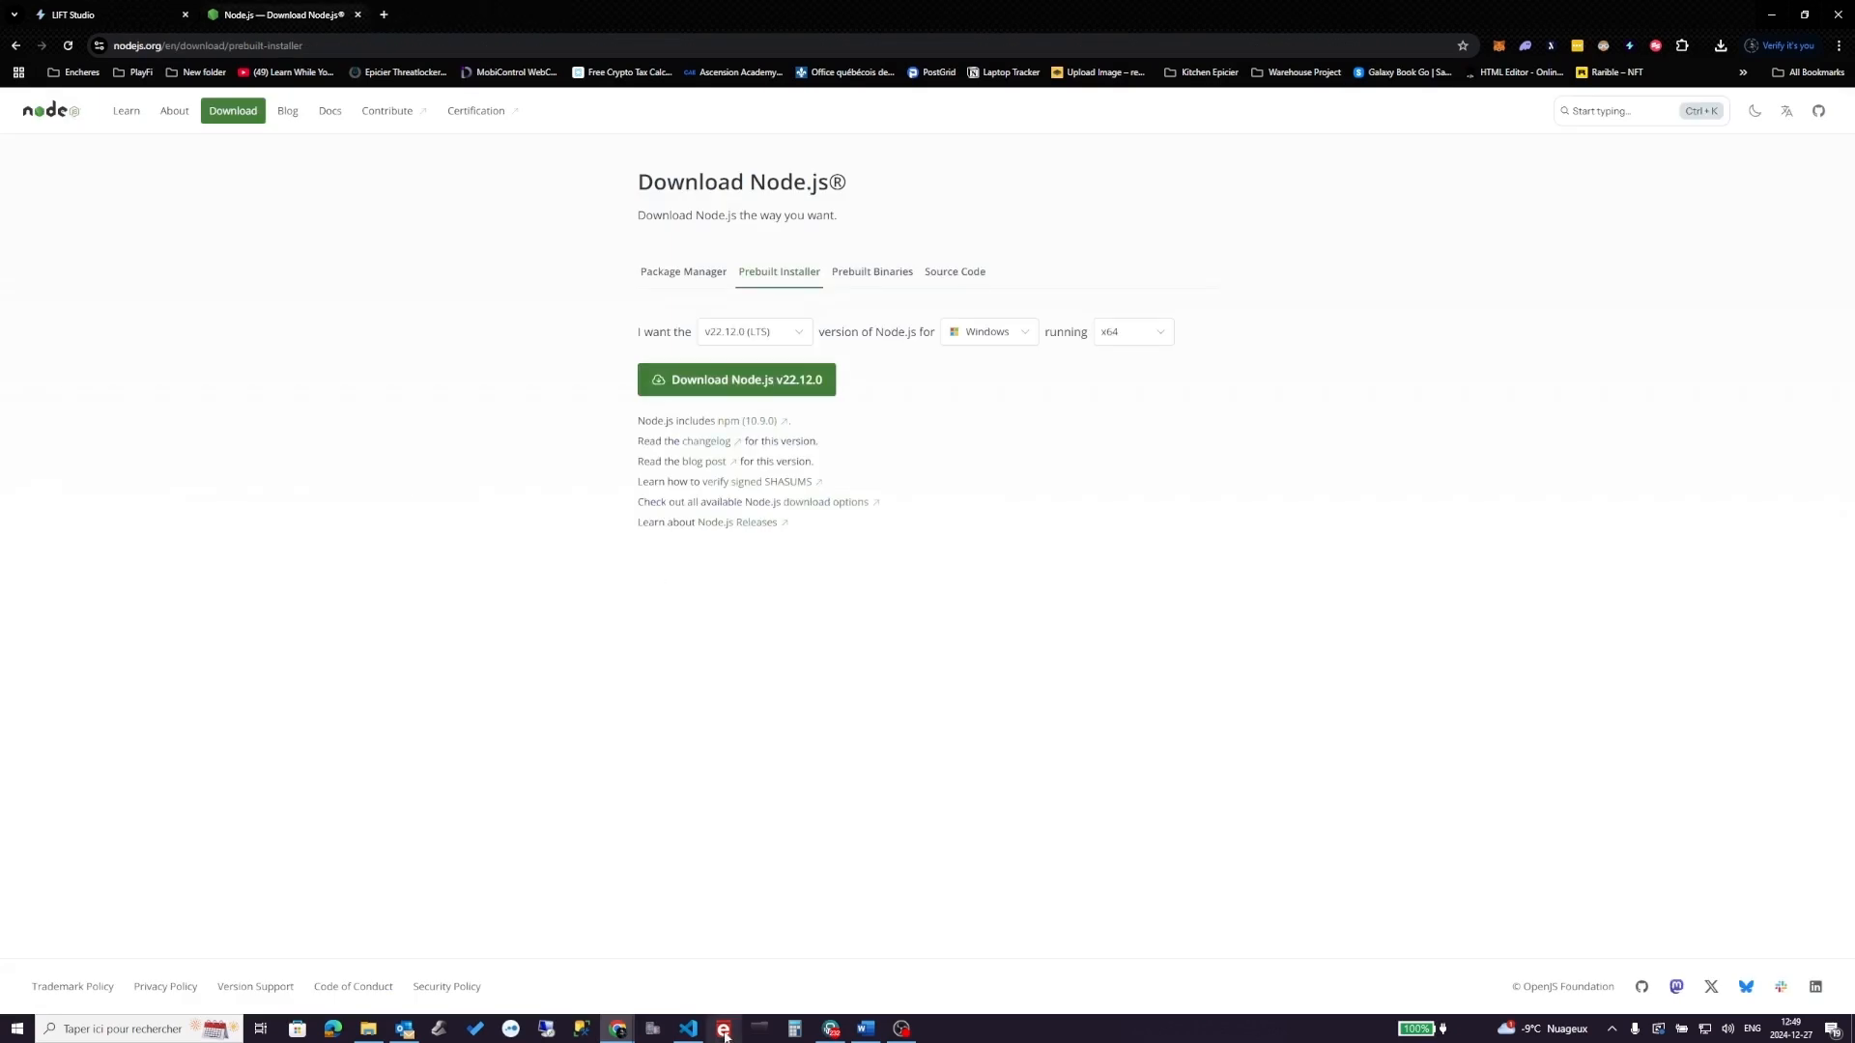
left_click(690, 1032)
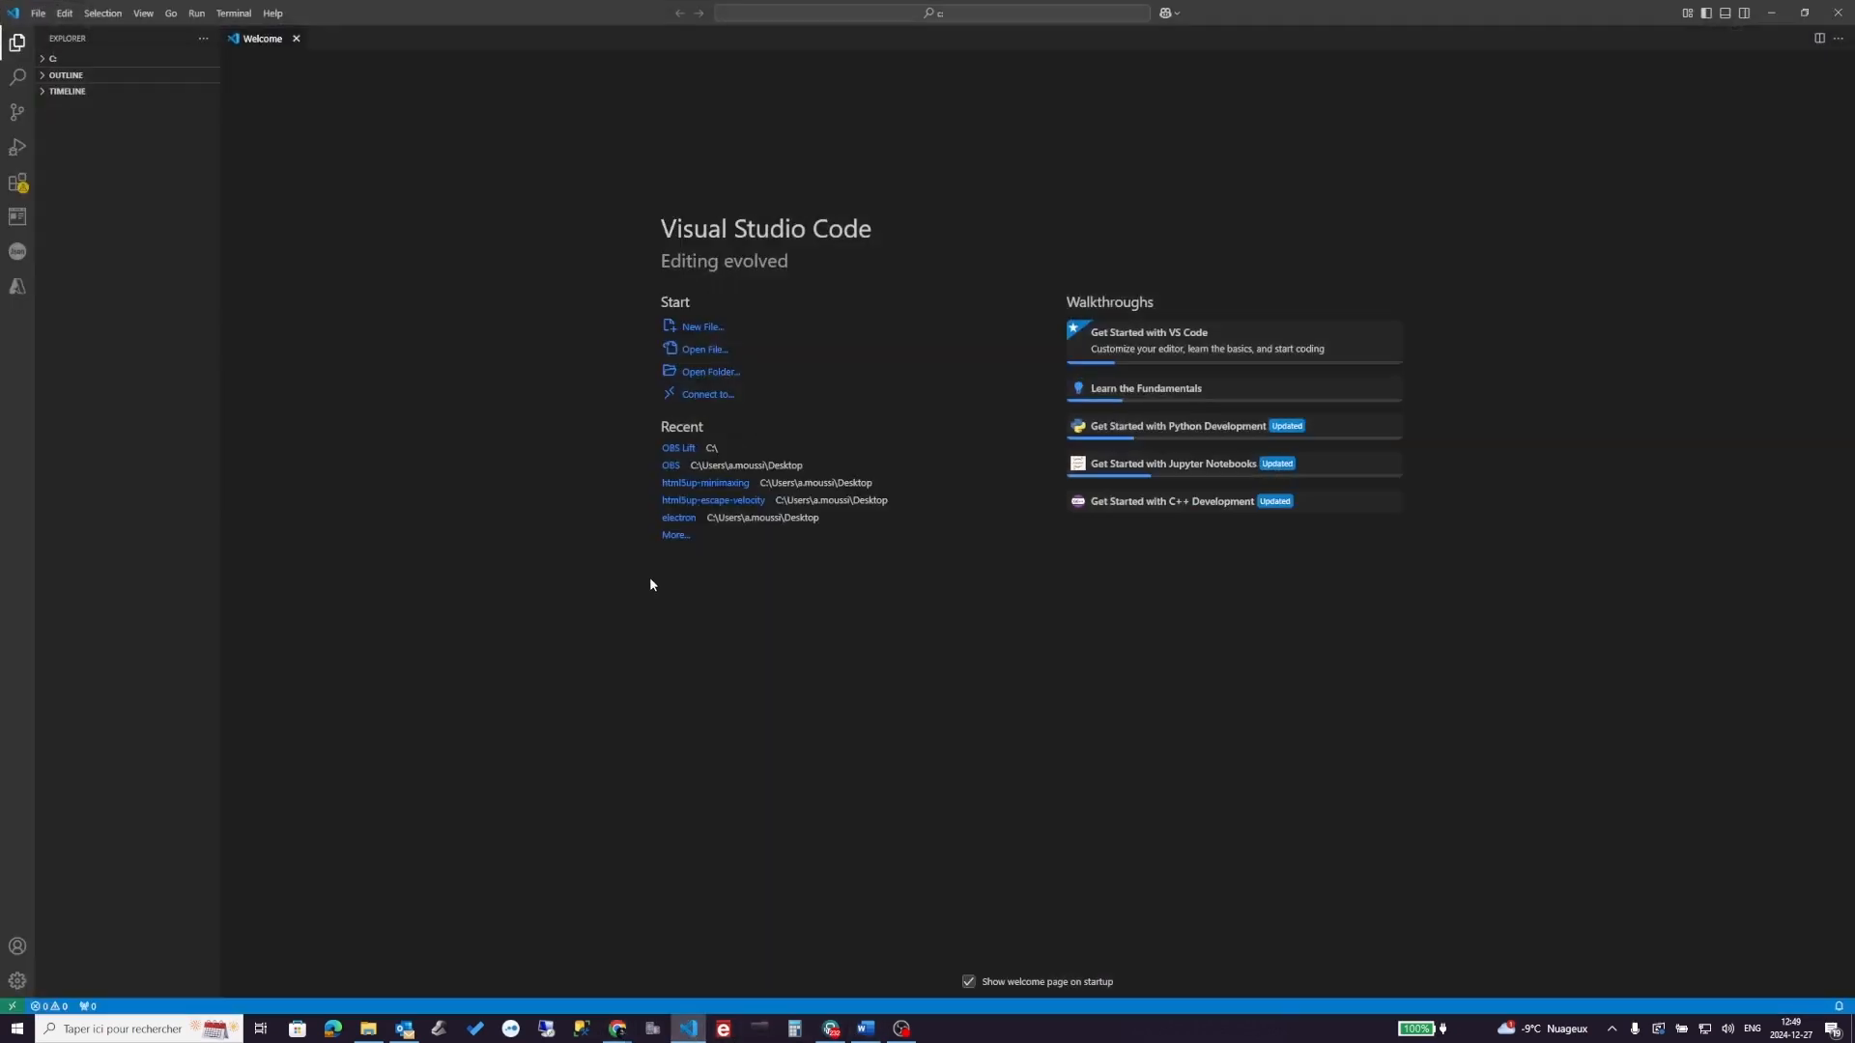
left_click(698, 373)
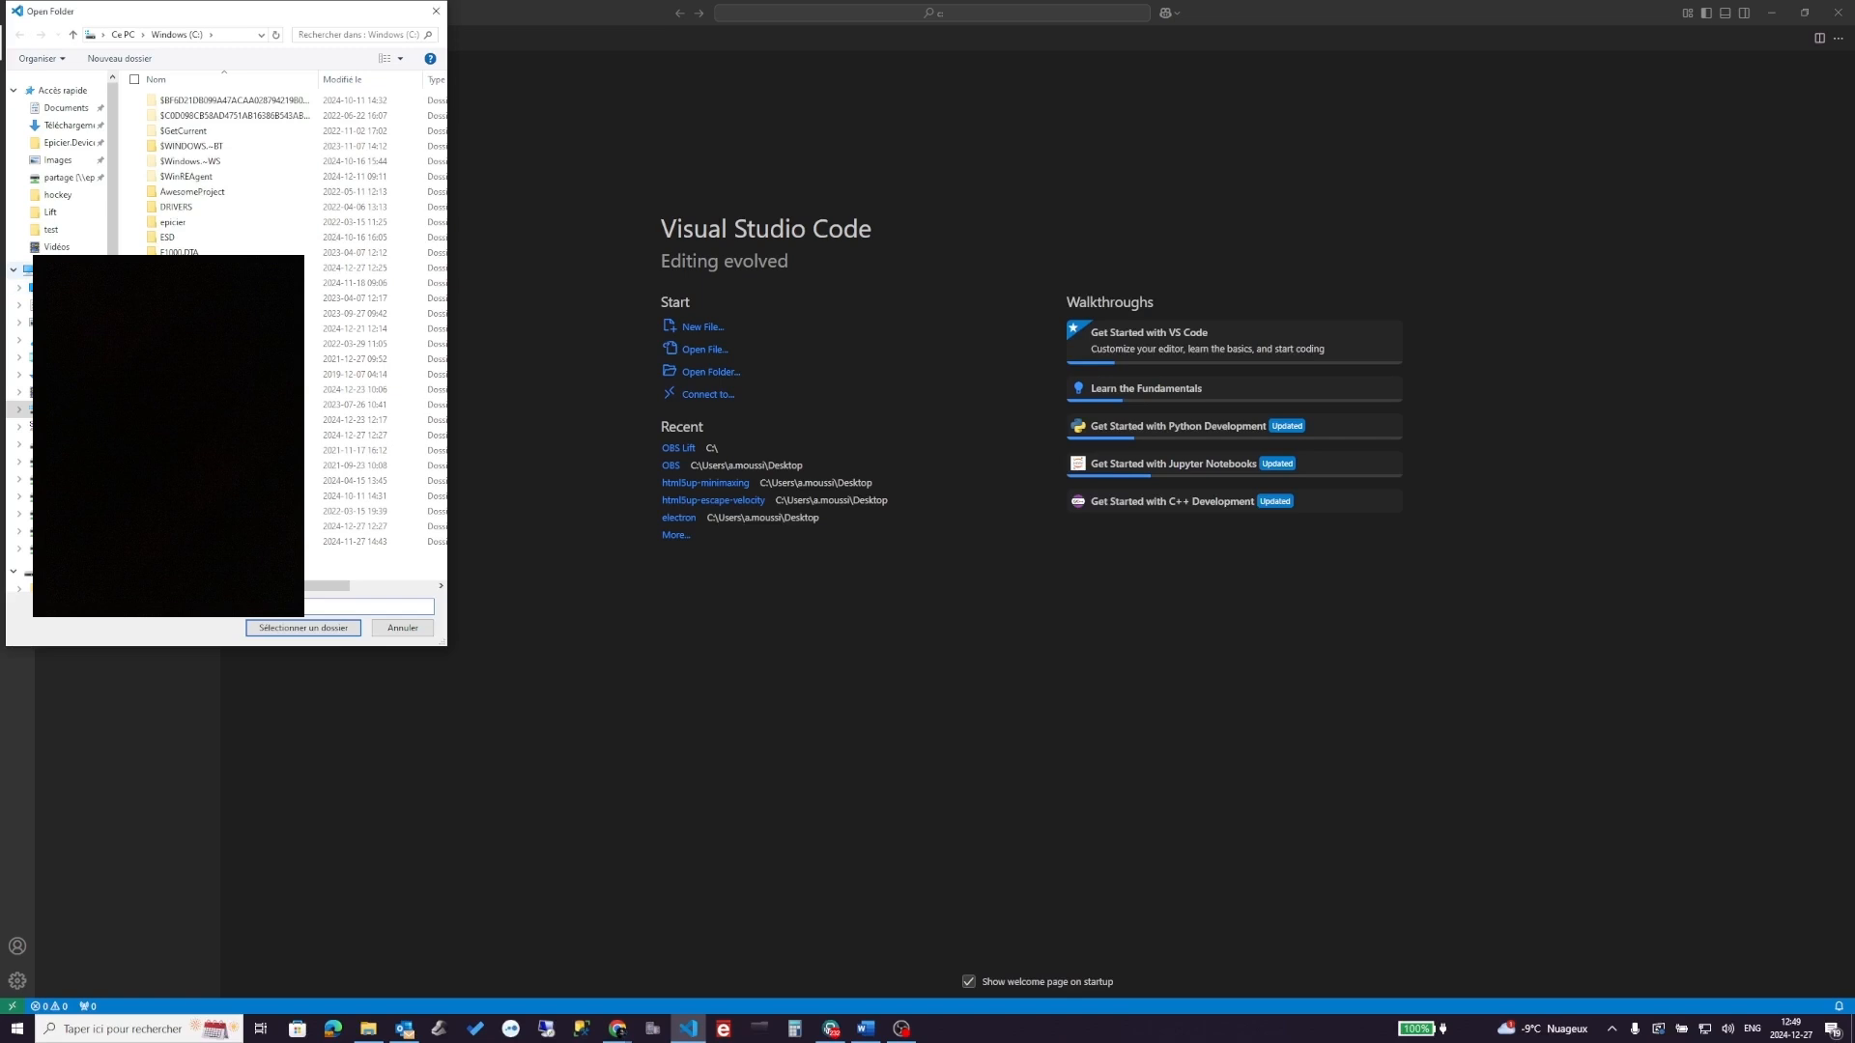
left_click(29, 271)
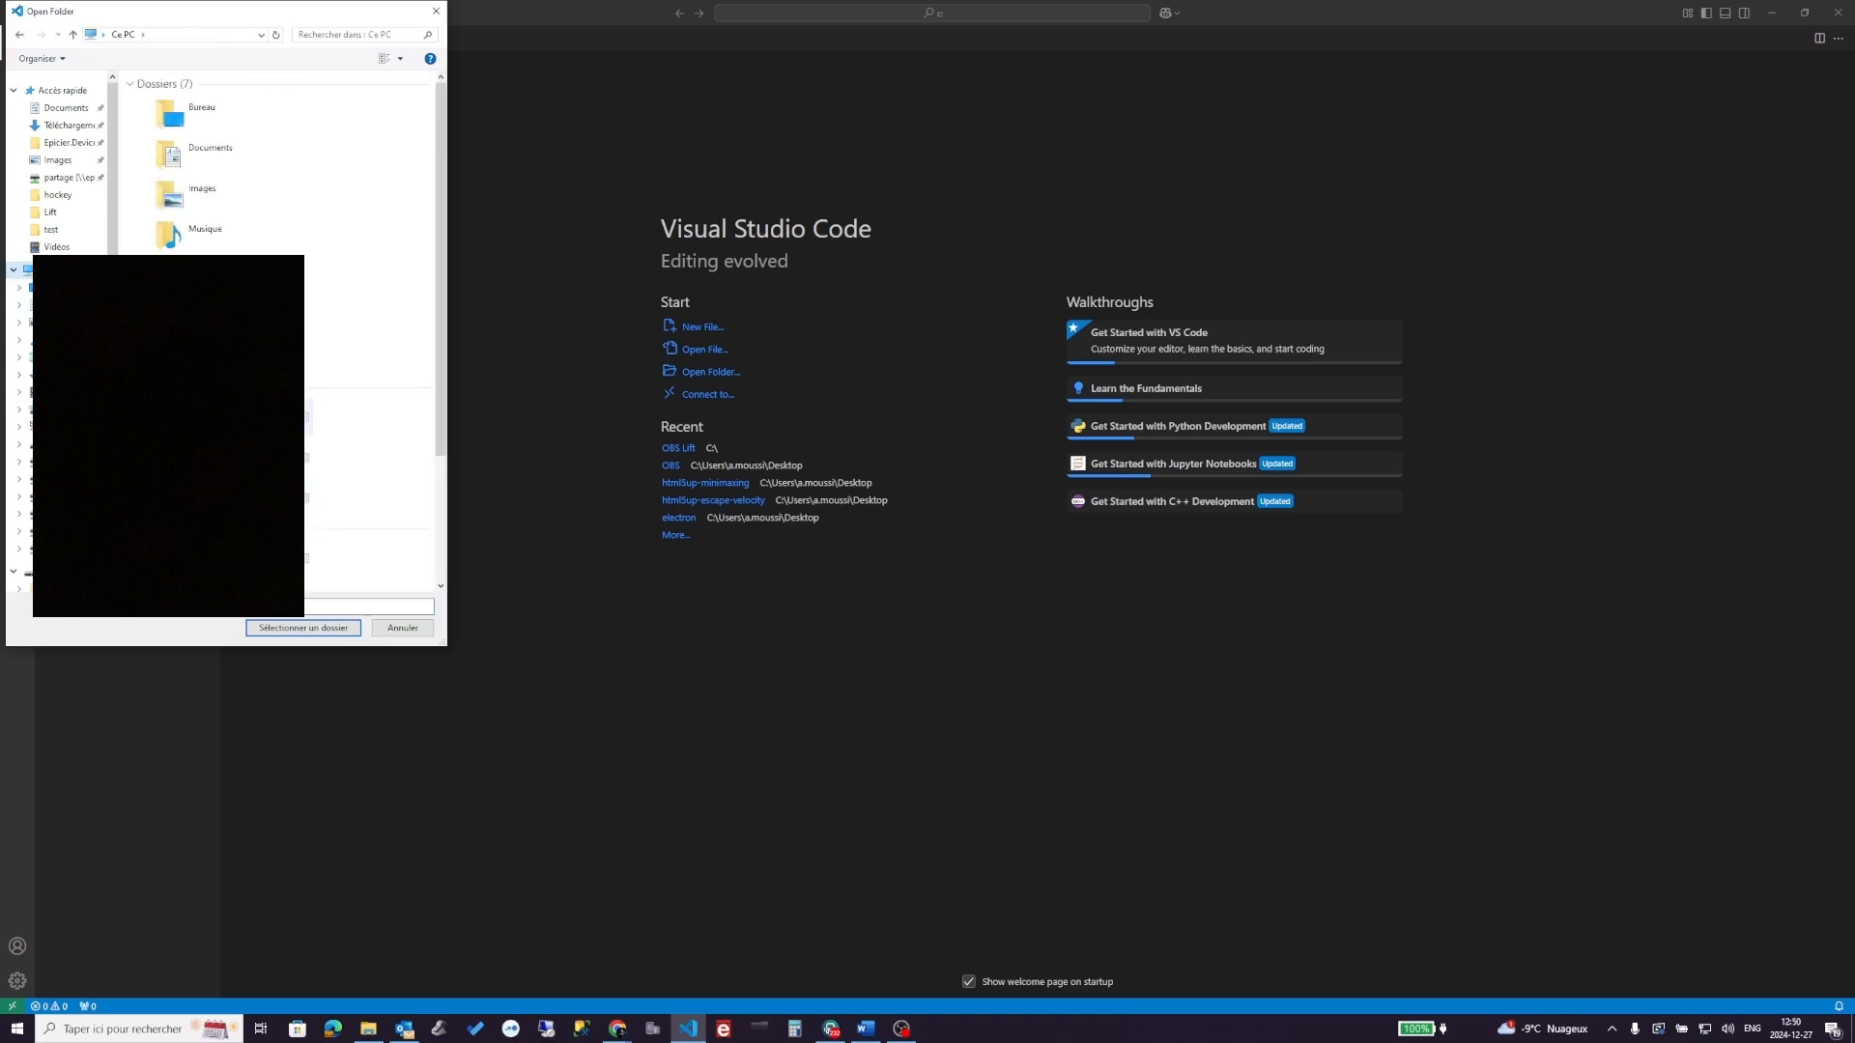
left_click(346, 629)
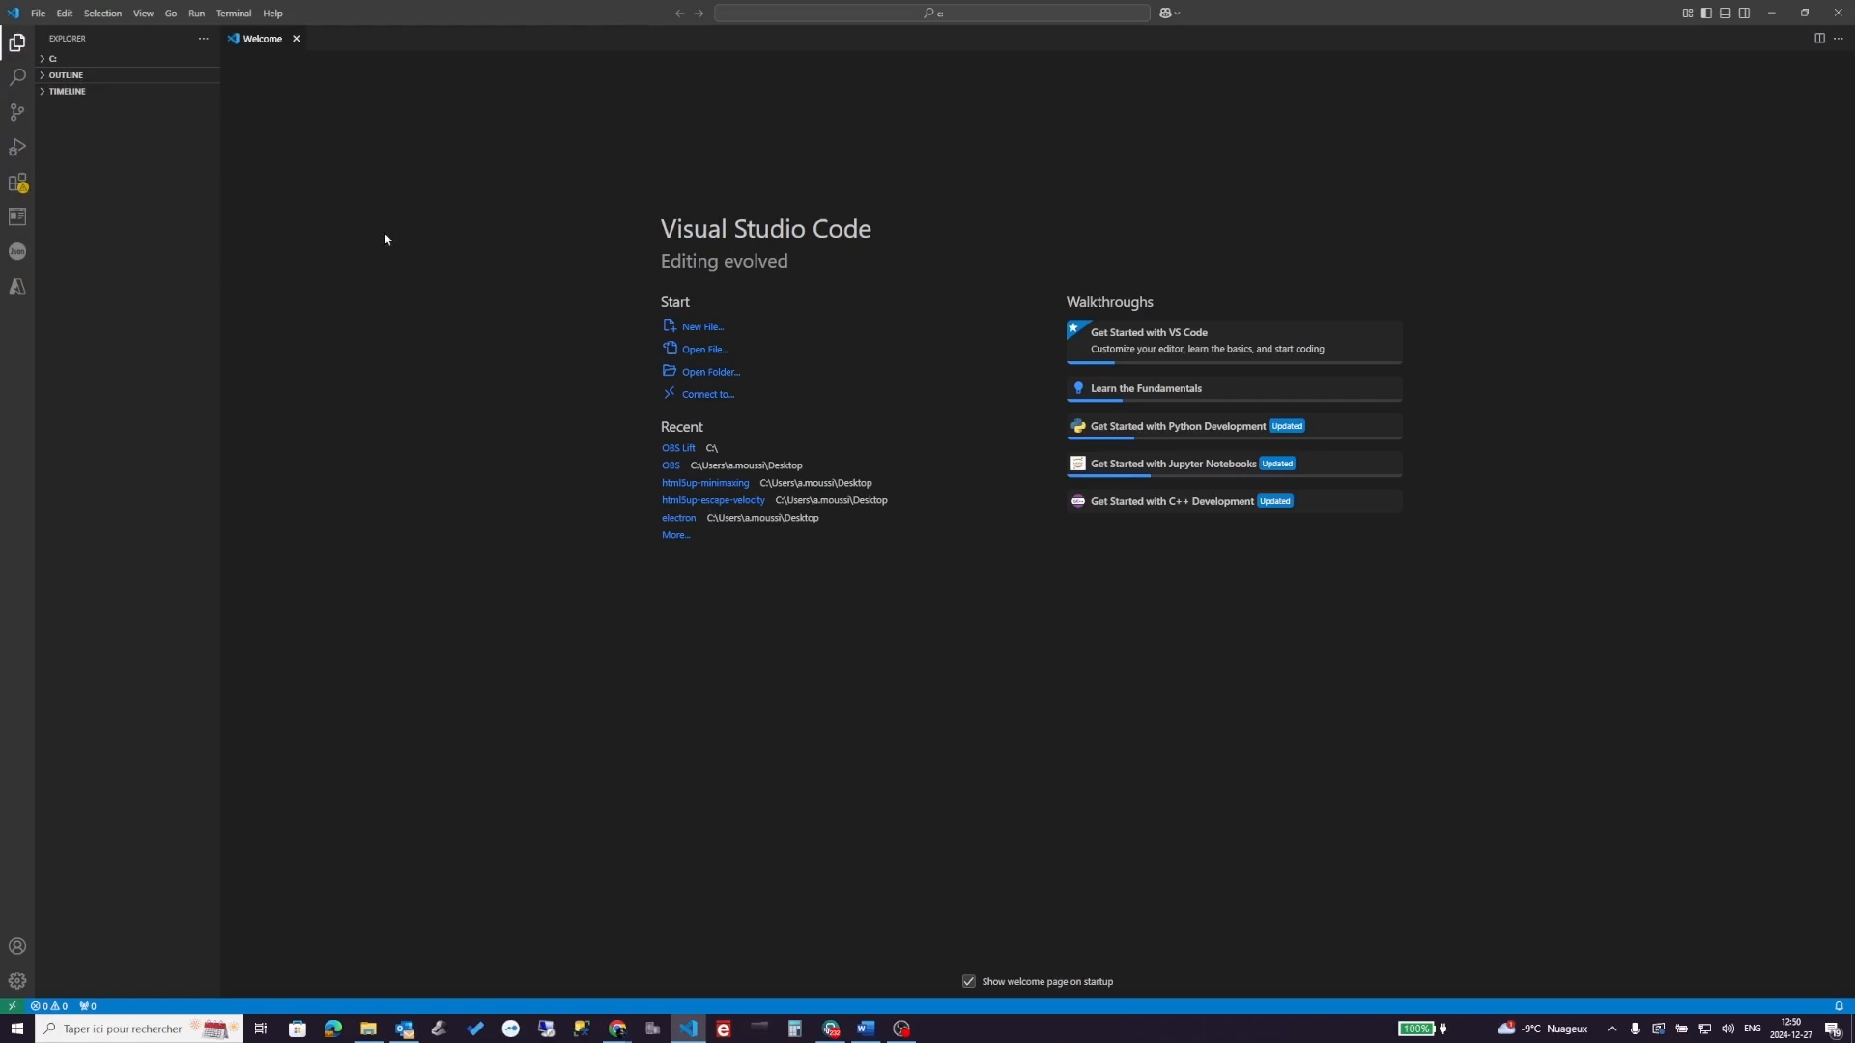
left_click(232, 14)
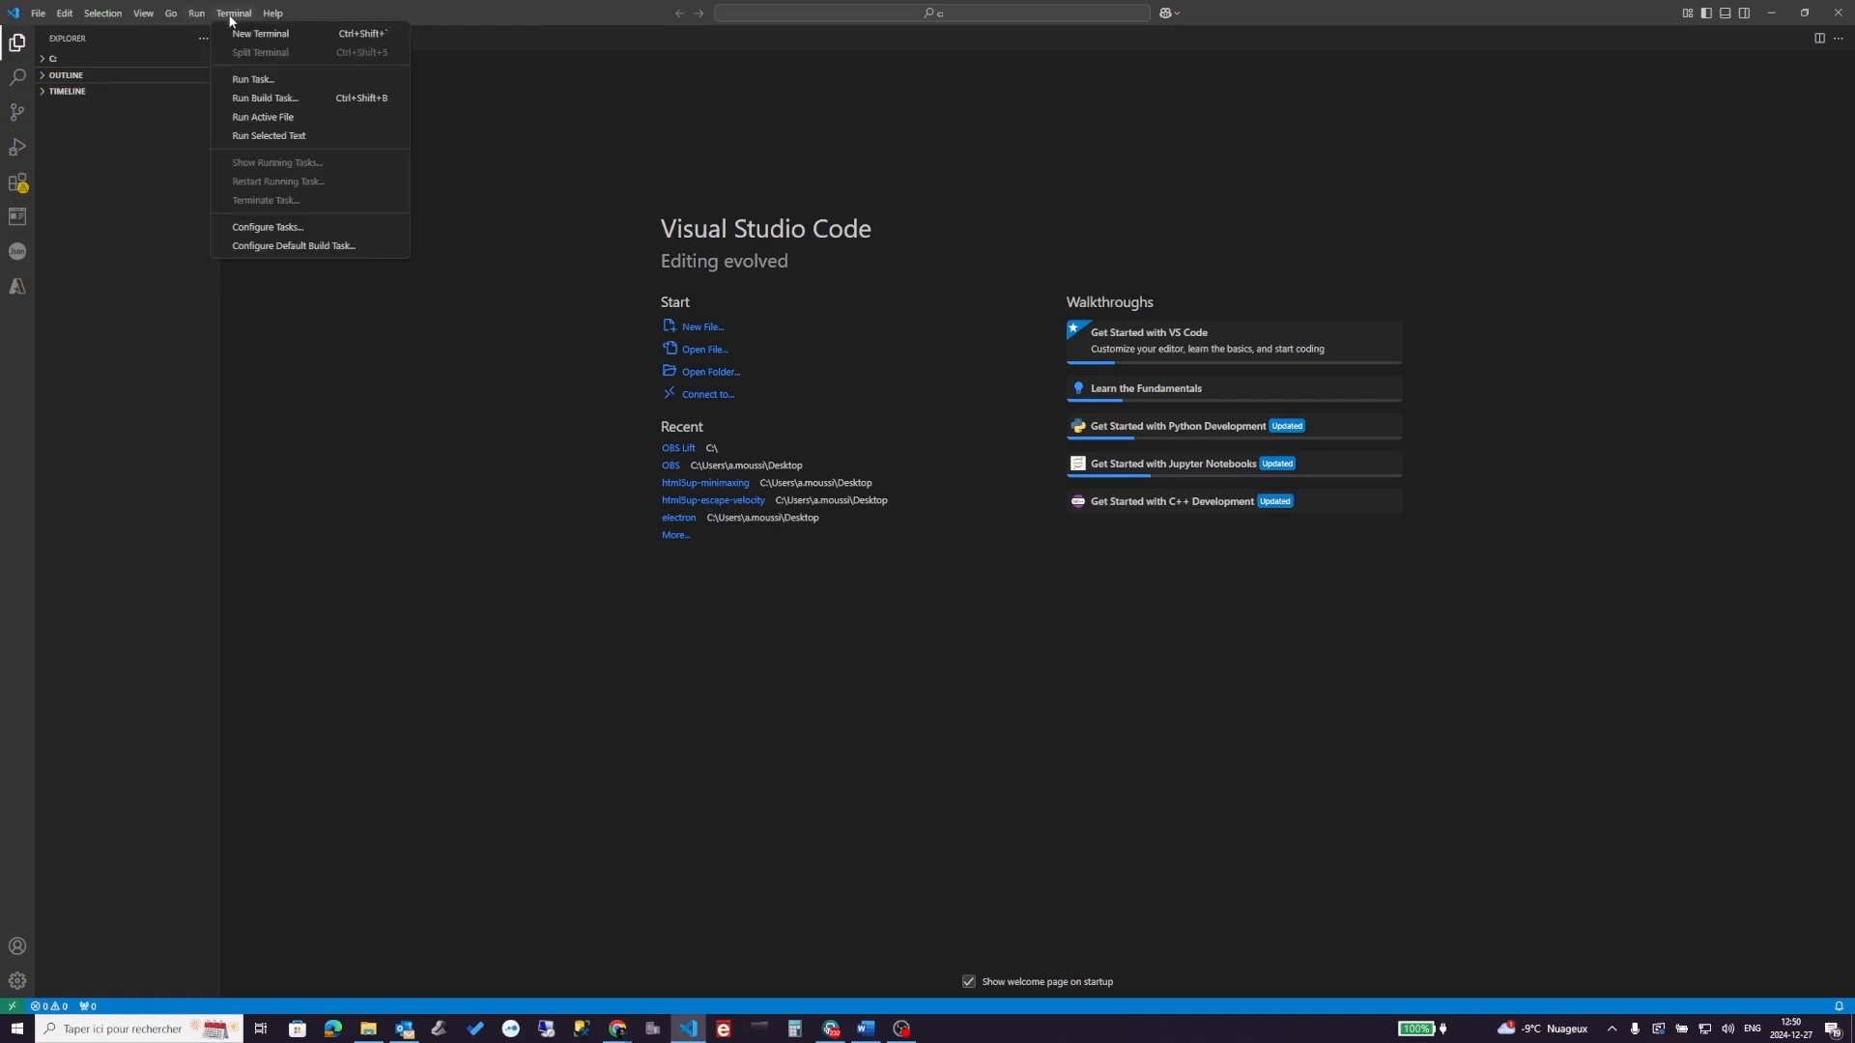
- In a new terminal, create the LIFT folder with mkdir LIFT and cd into C:\LIFT
left_click(286, 36)
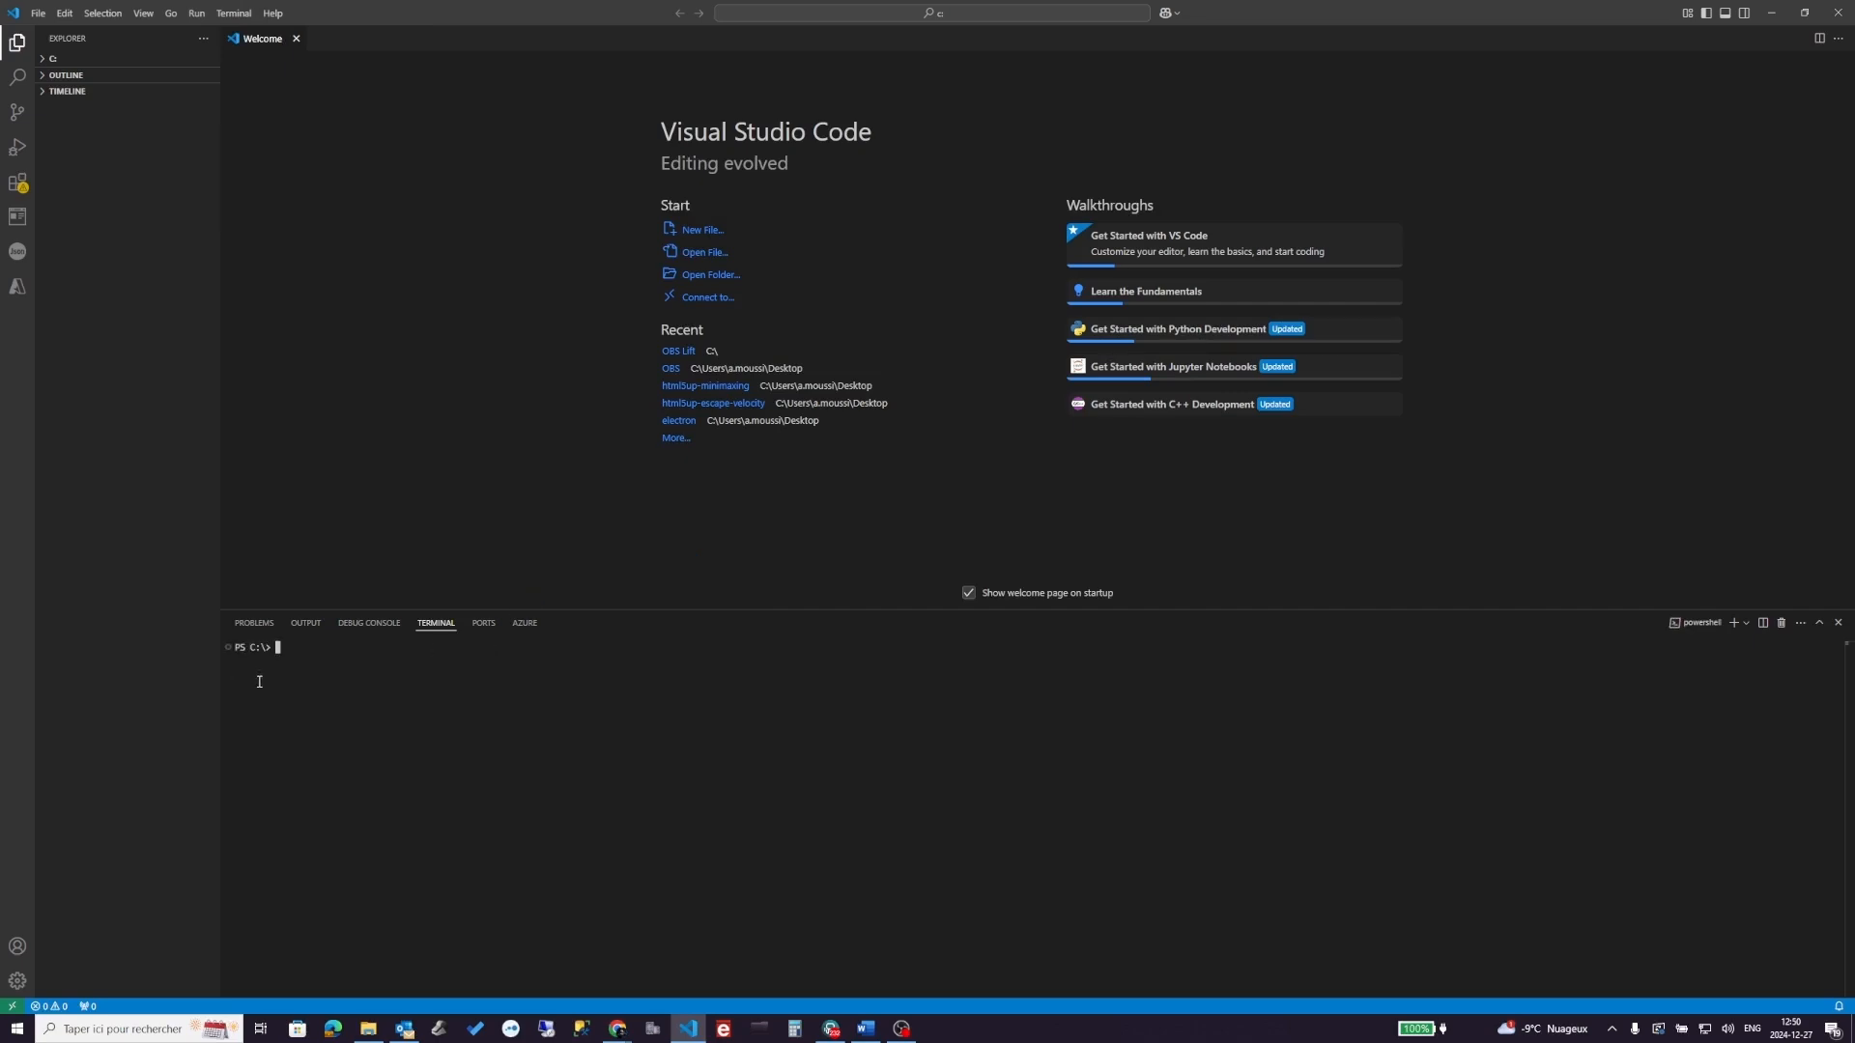
type("mkdir LIFT")
key("Return")
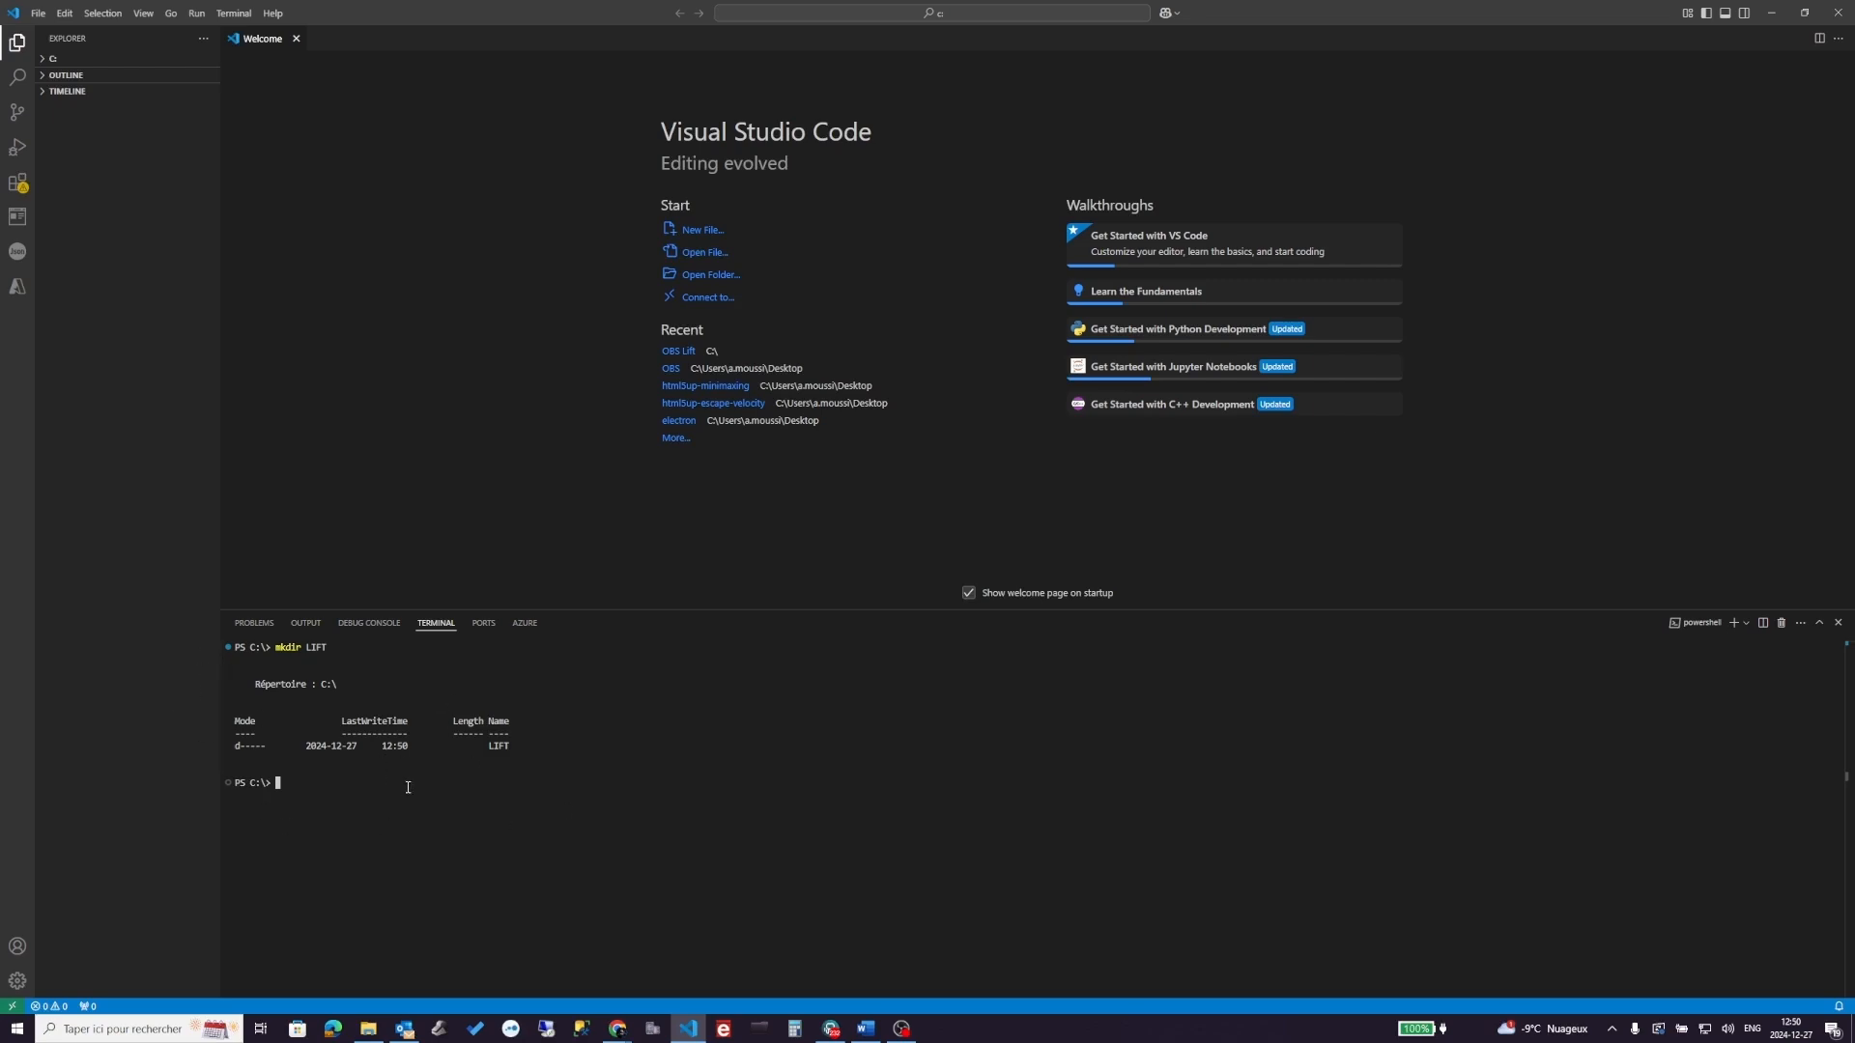
type("cd C:\\LIFT")
key("Return")
- Run npm init -y to create a default package.json named lift, version 1.0.0
key("alt+Tab")
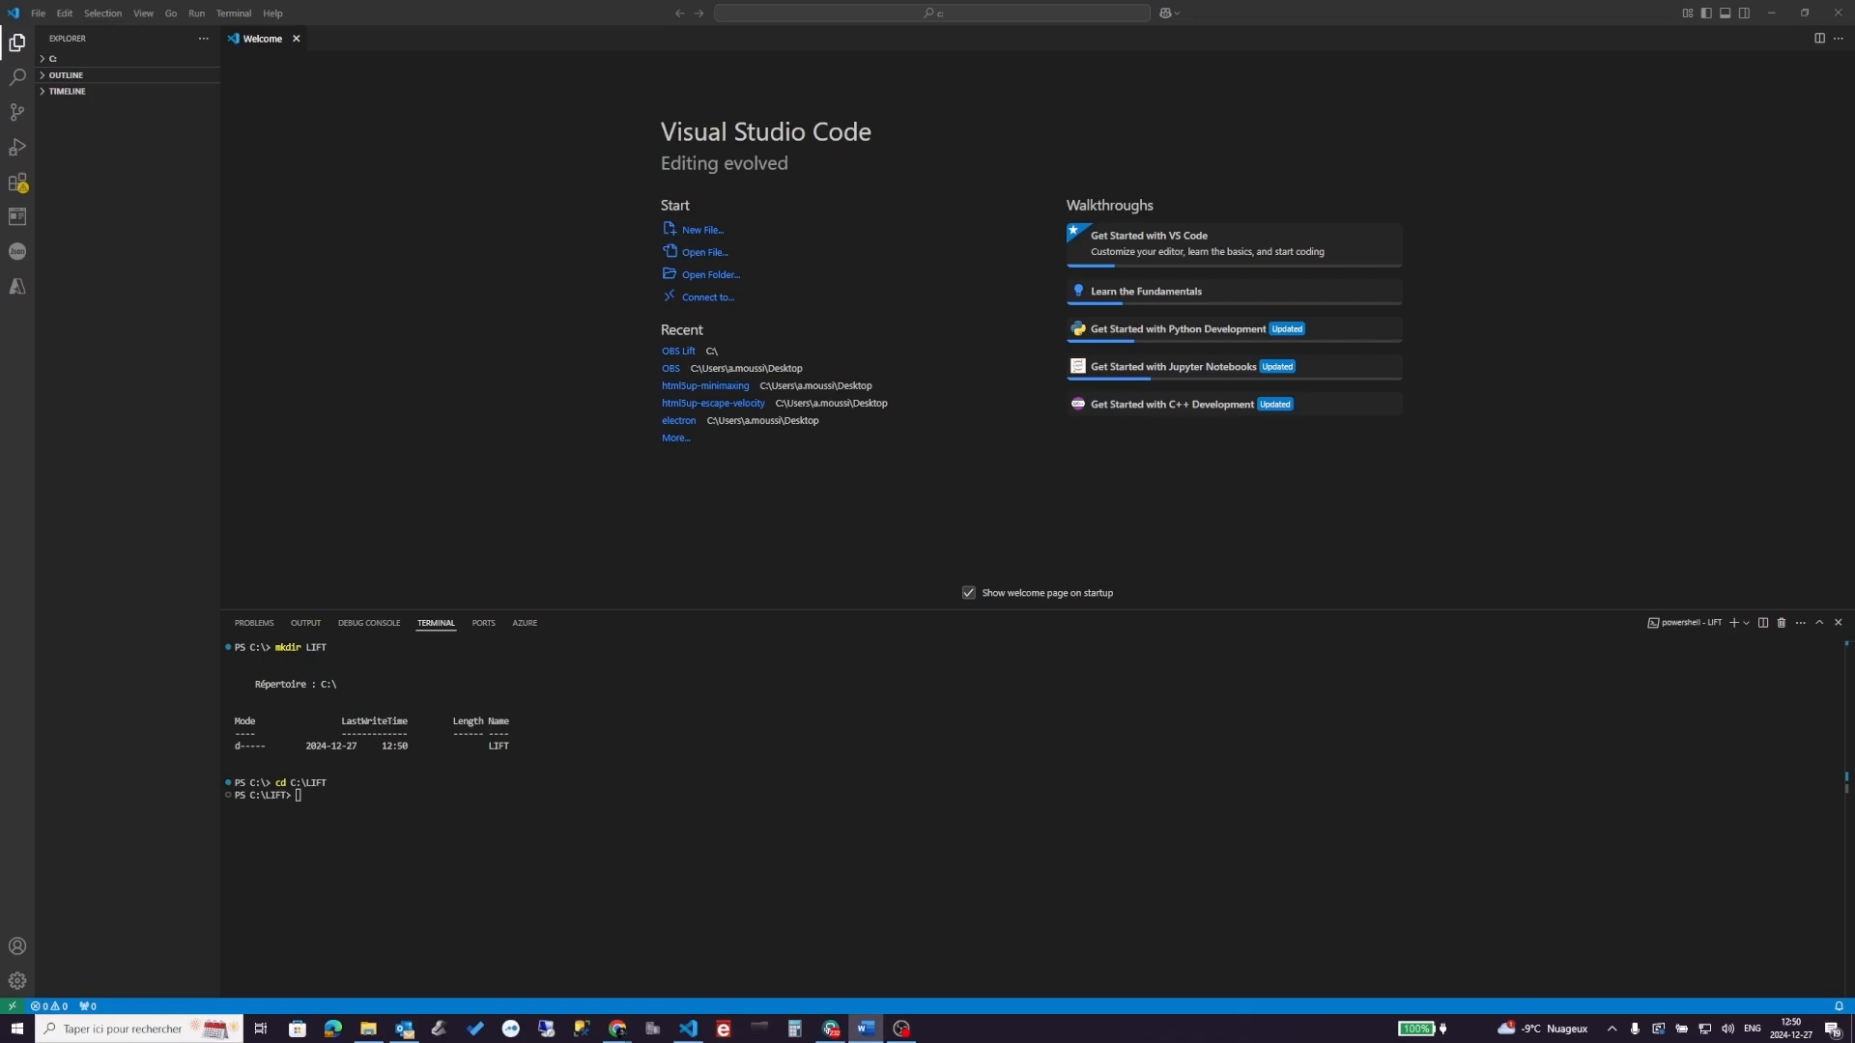
left_click(317, 797)
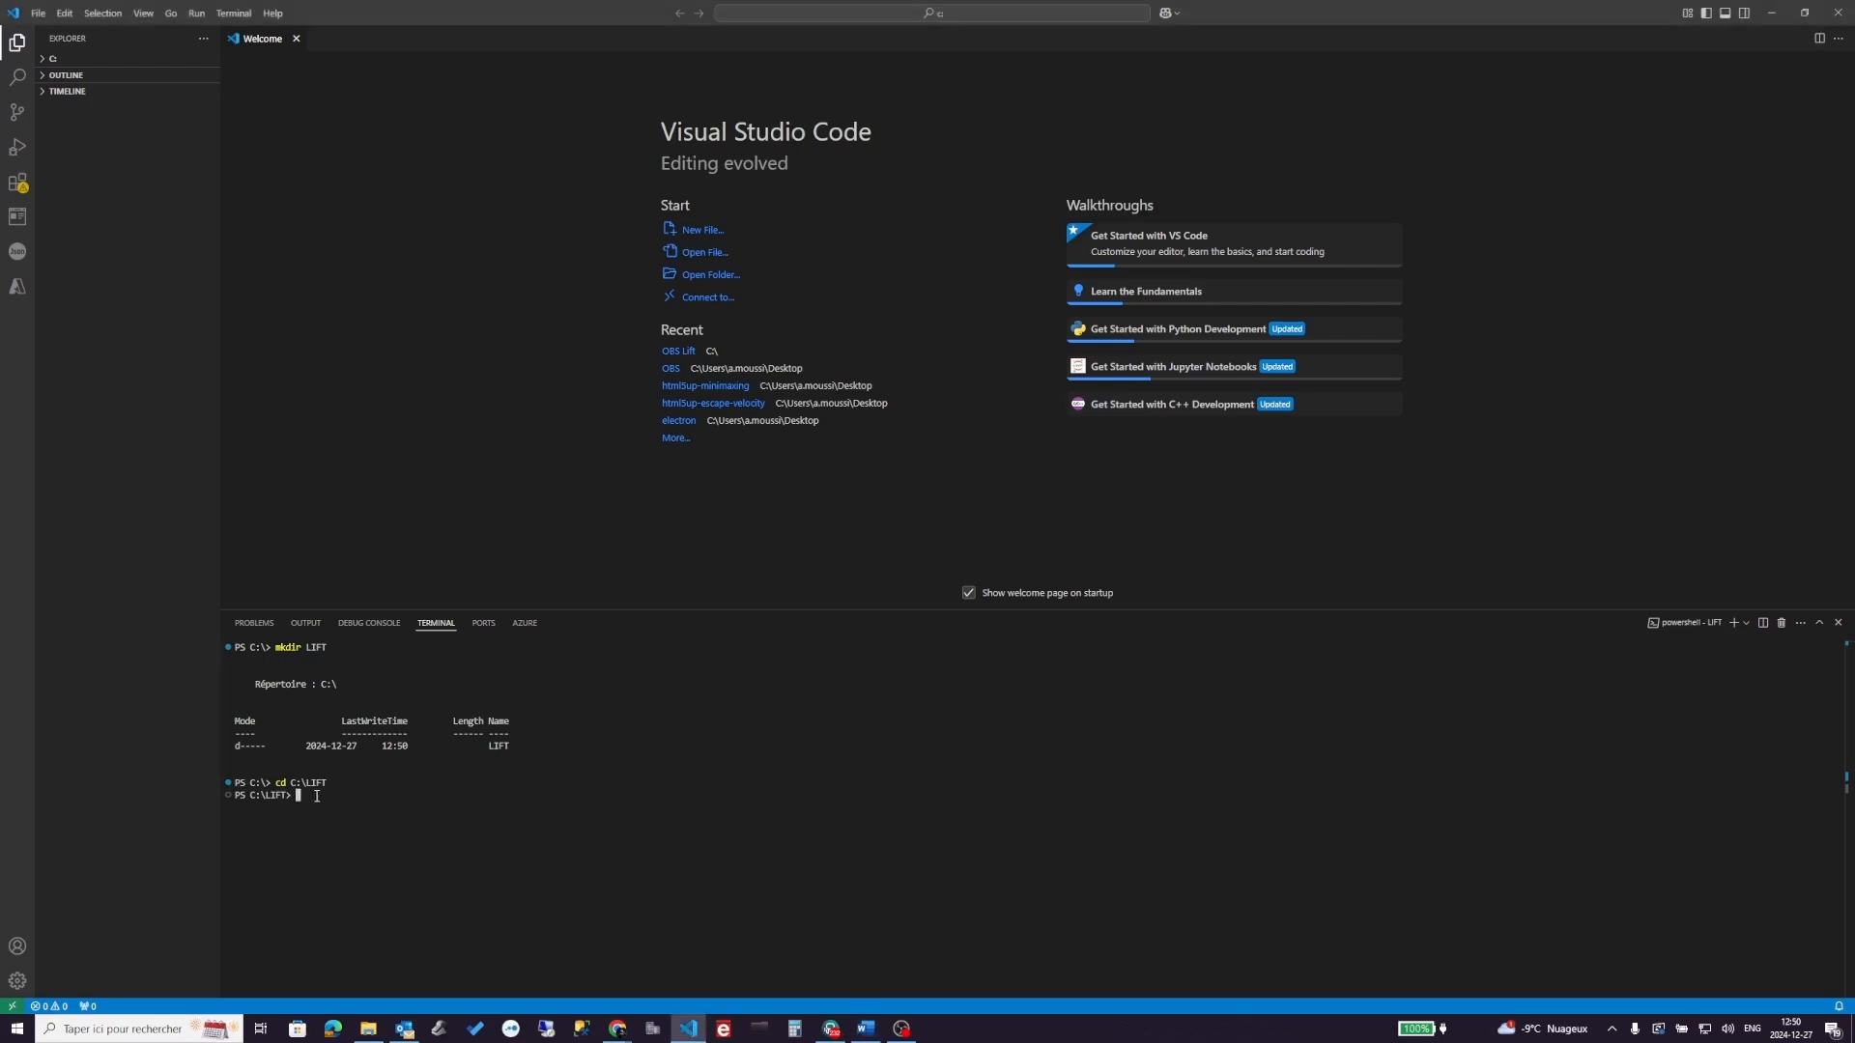
type("npm init -y")
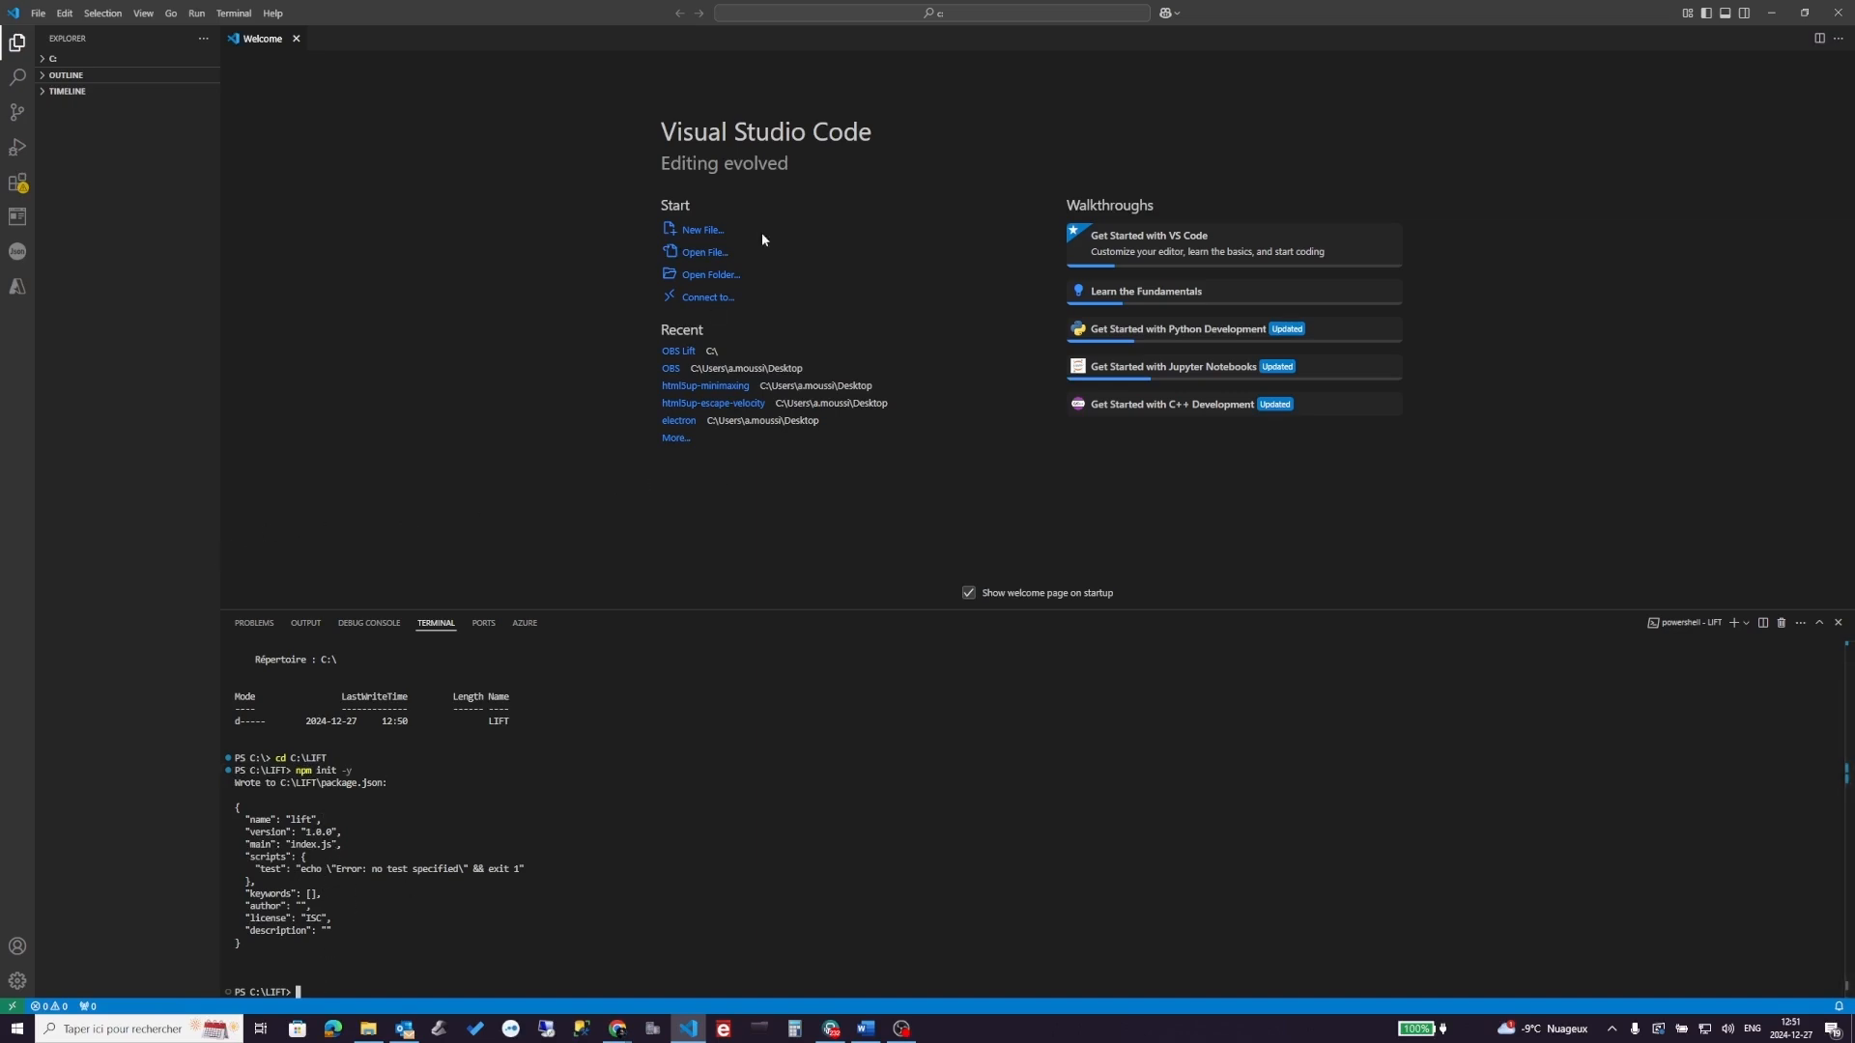
- Open C:\LIFT as the workspace so package.json appears in the Explorer
left_click(701, 276)
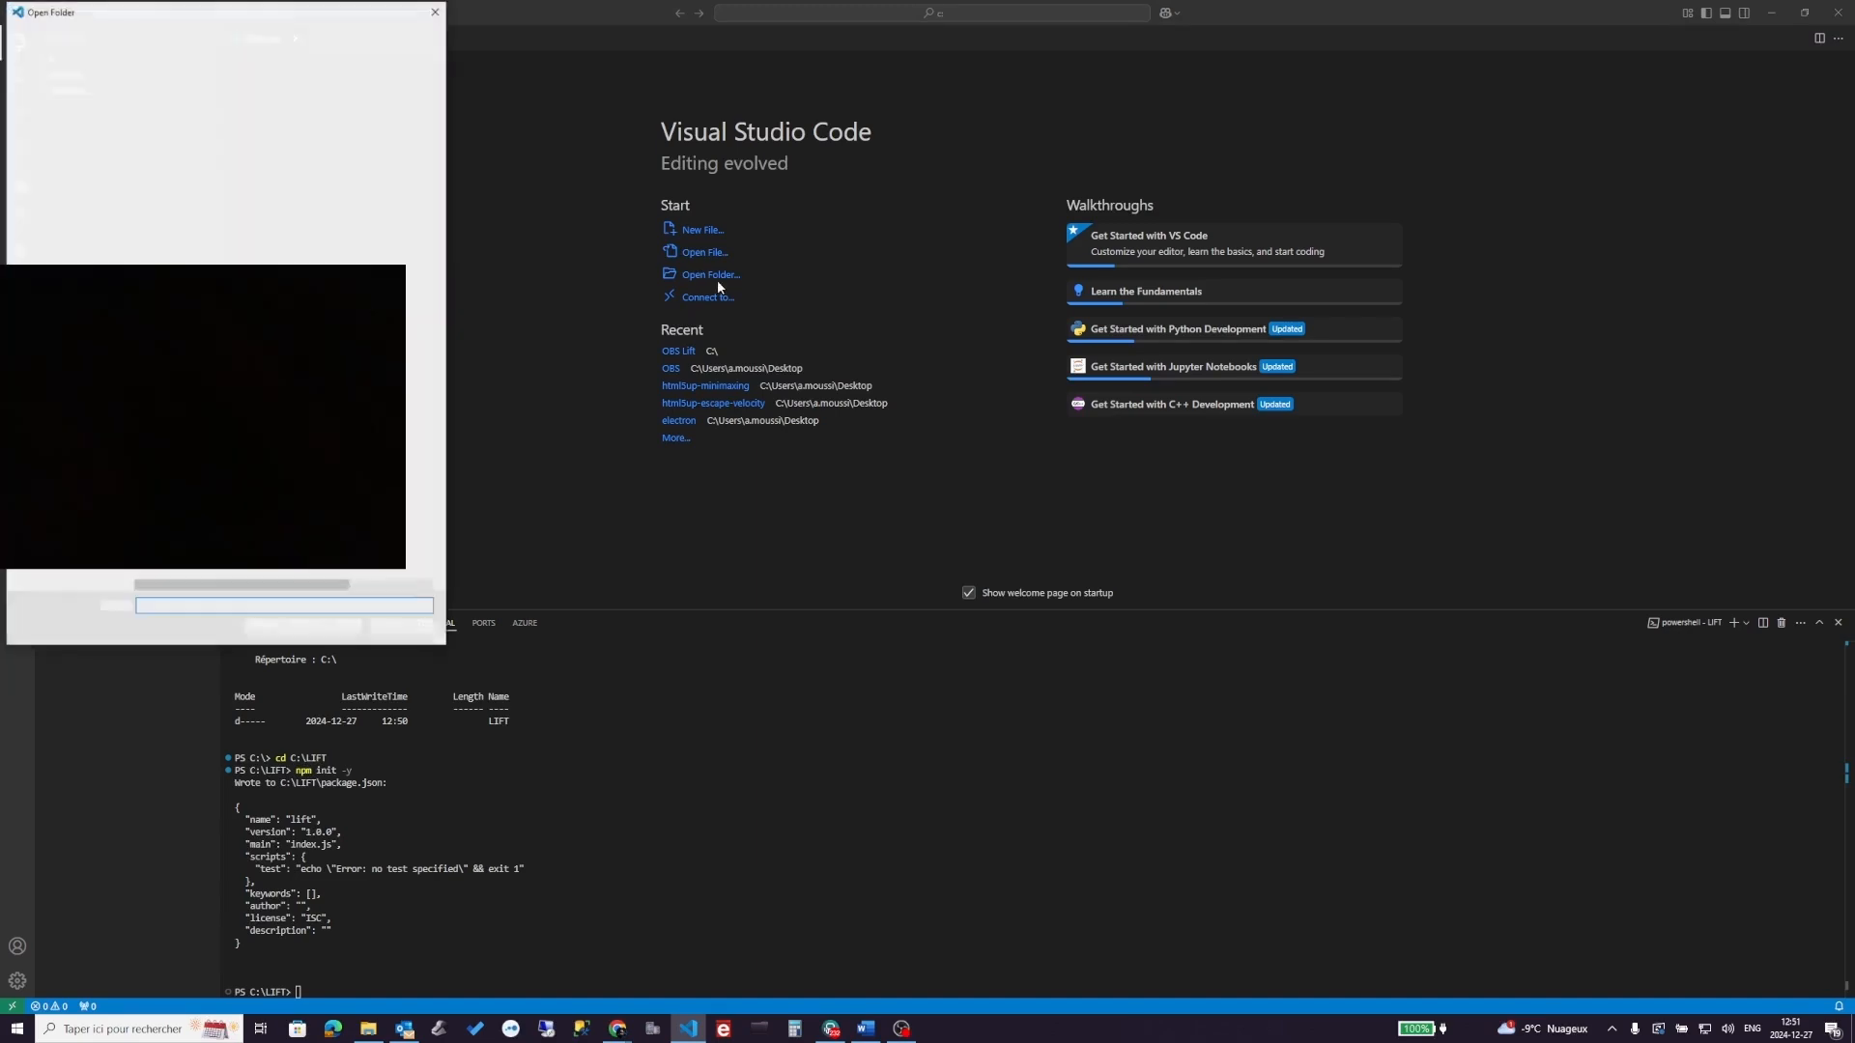
left_click(184, 344)
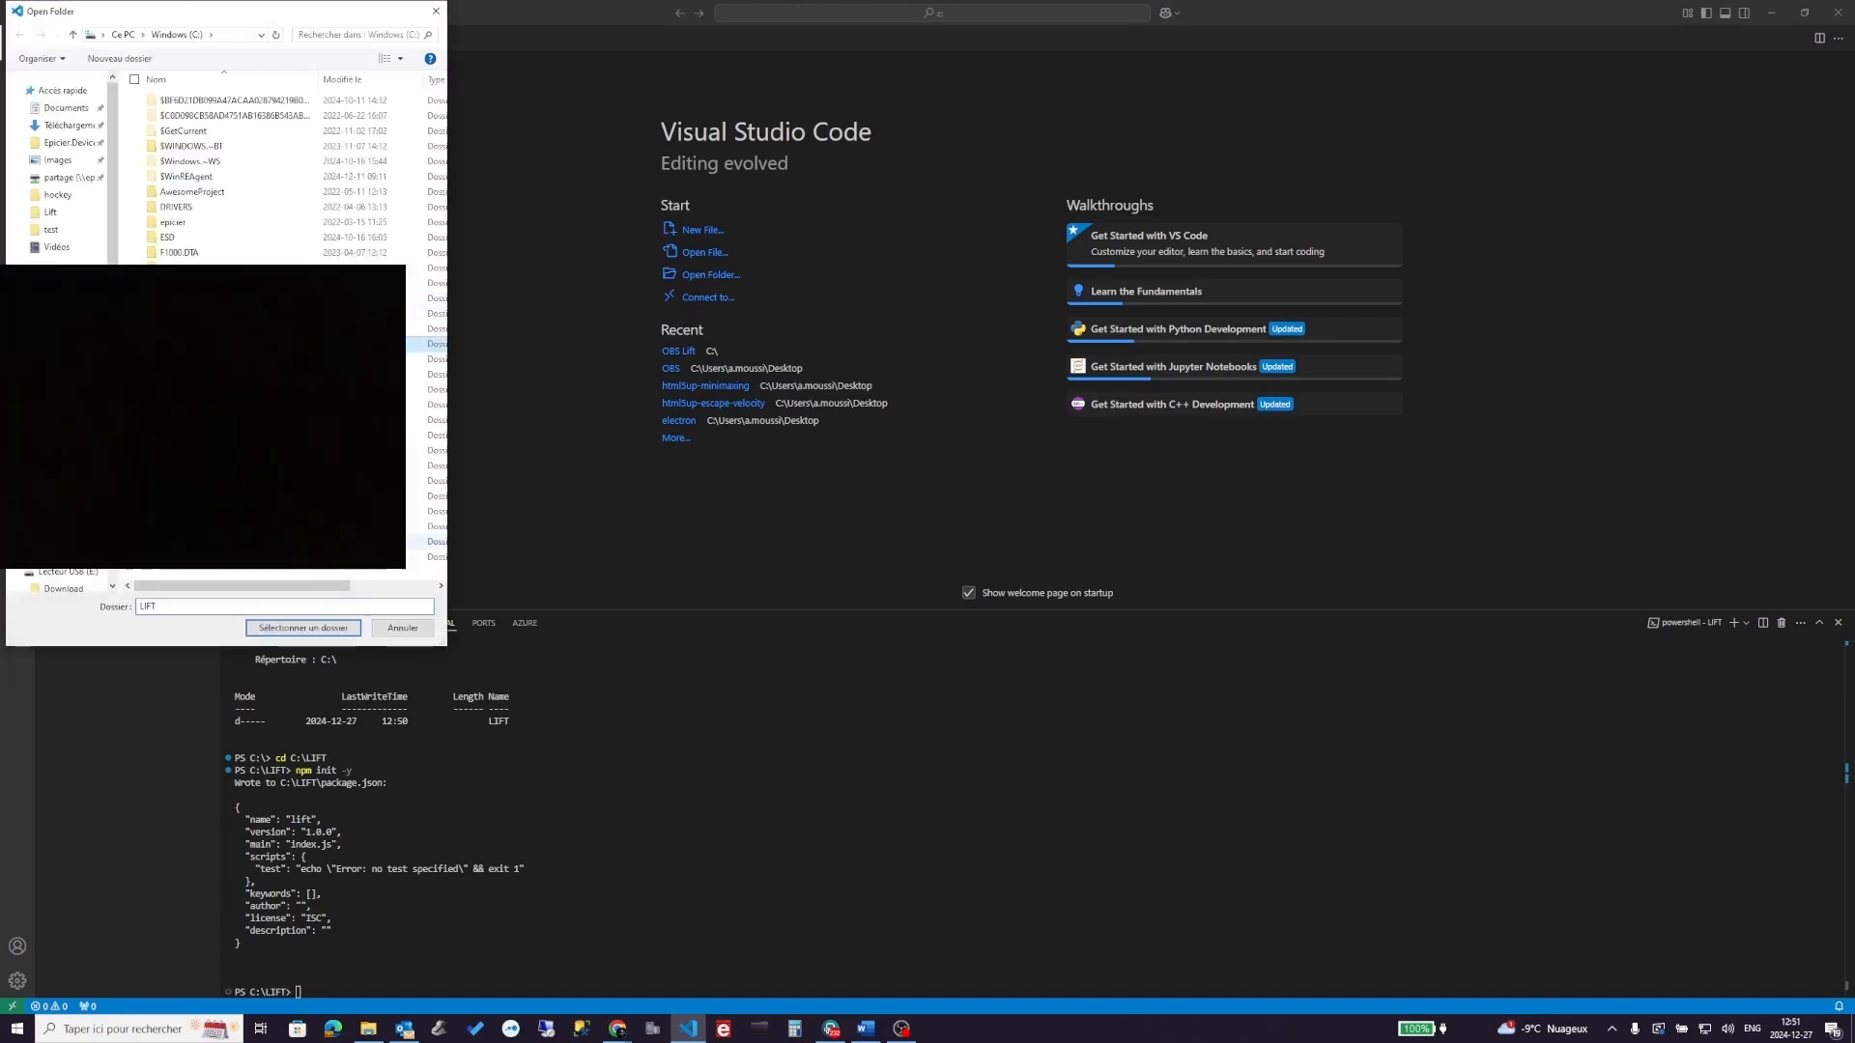
left_click(322, 629)
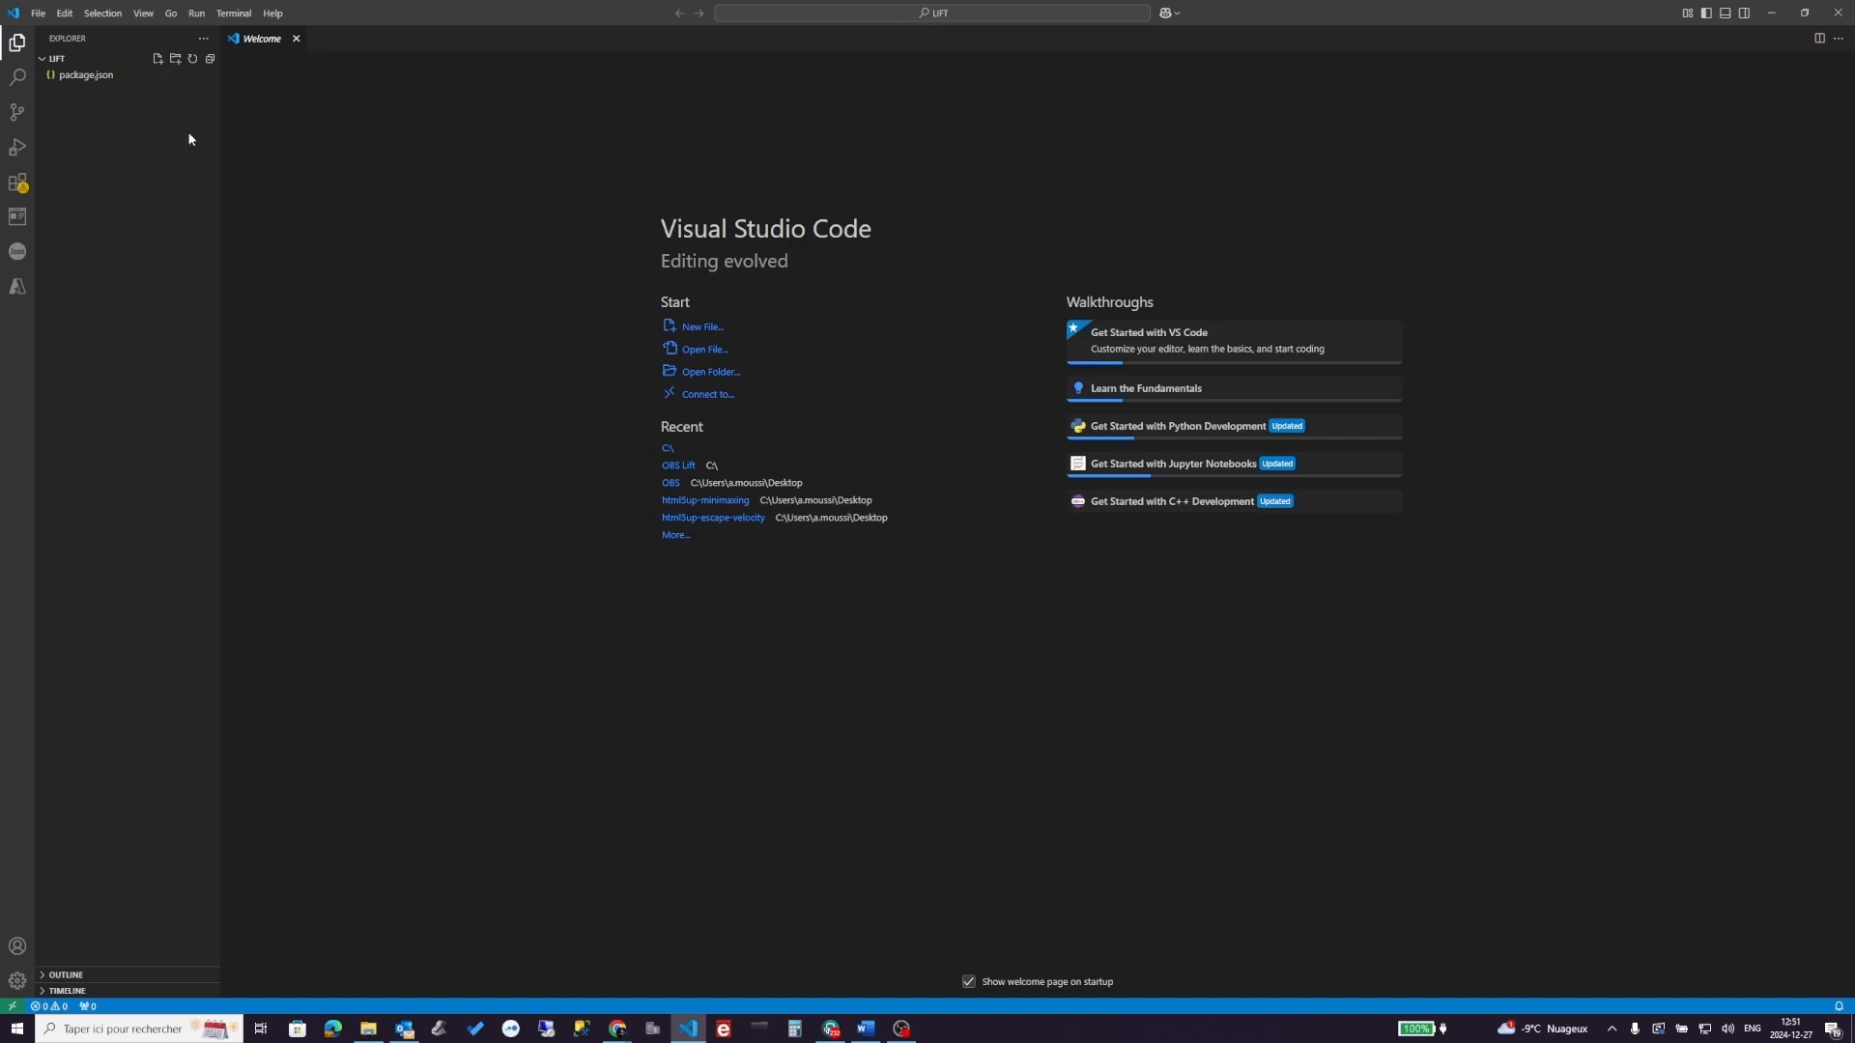
- Open a new terminal and run npm install express in the LIFT project
left_click(234, 12)
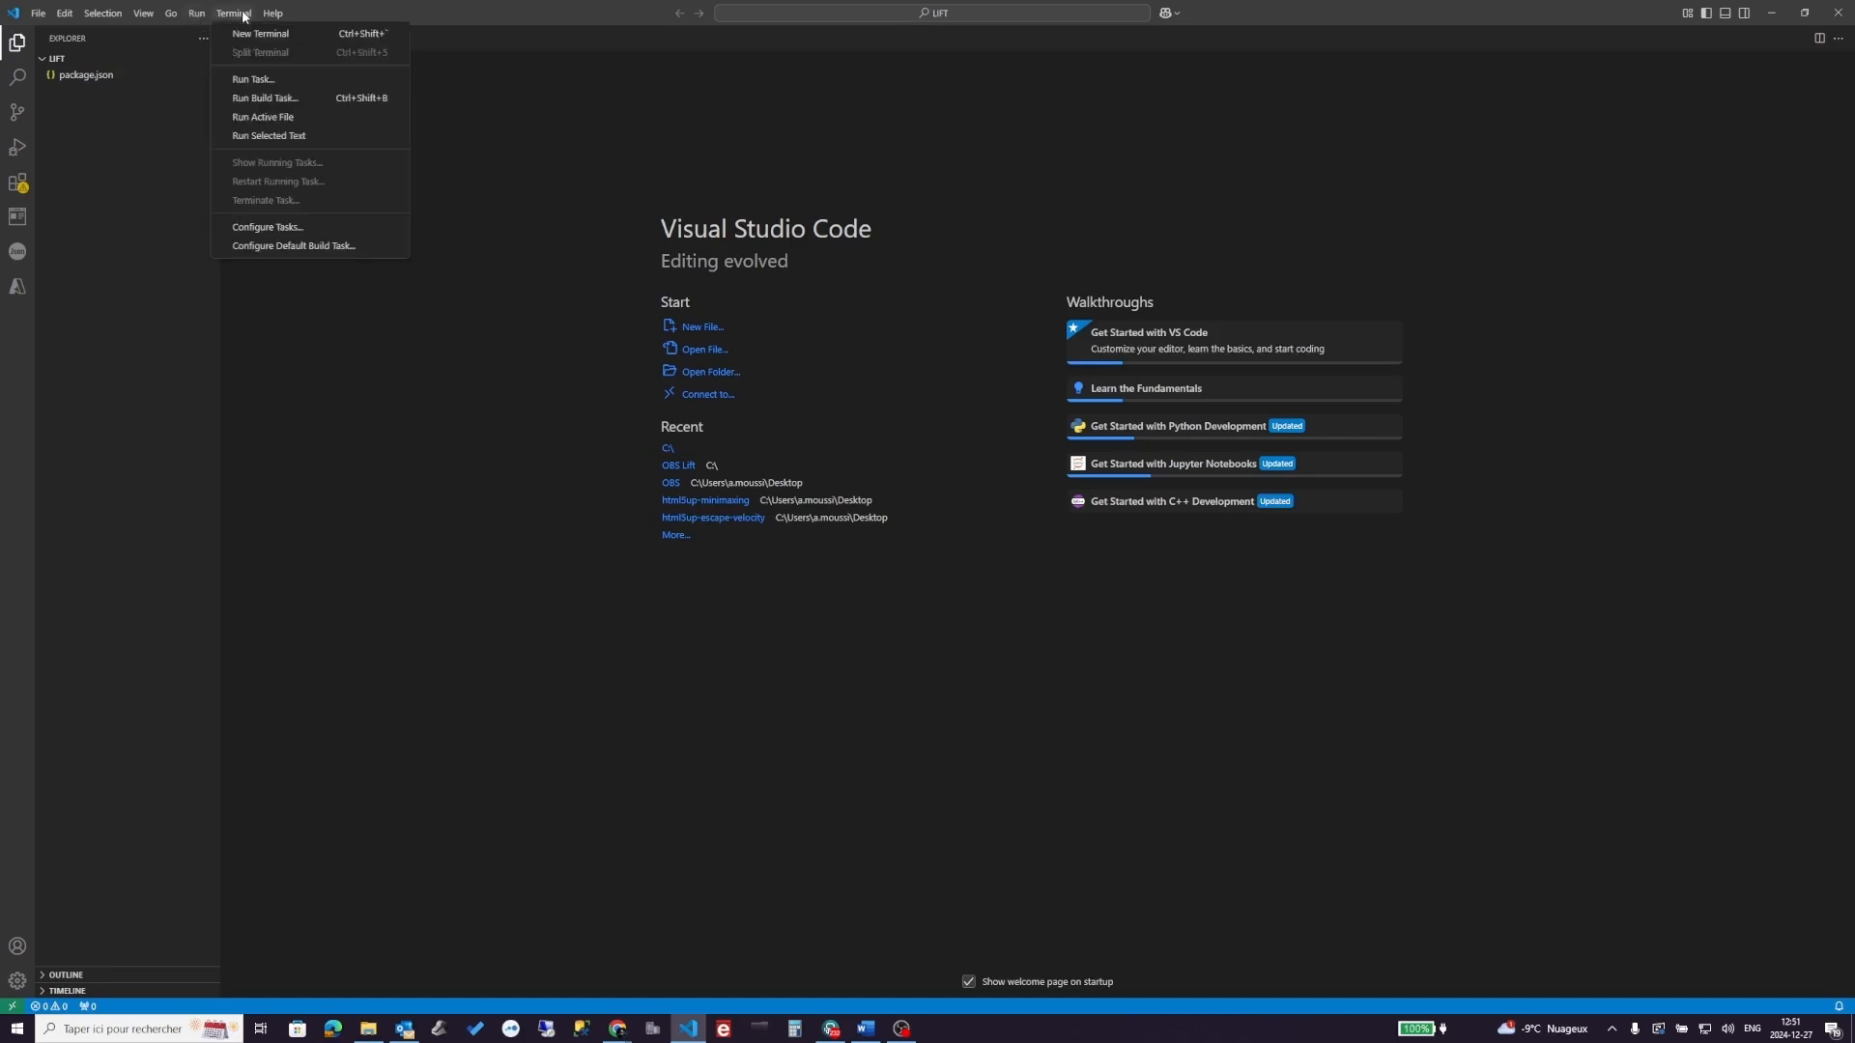
left_click(271, 39)
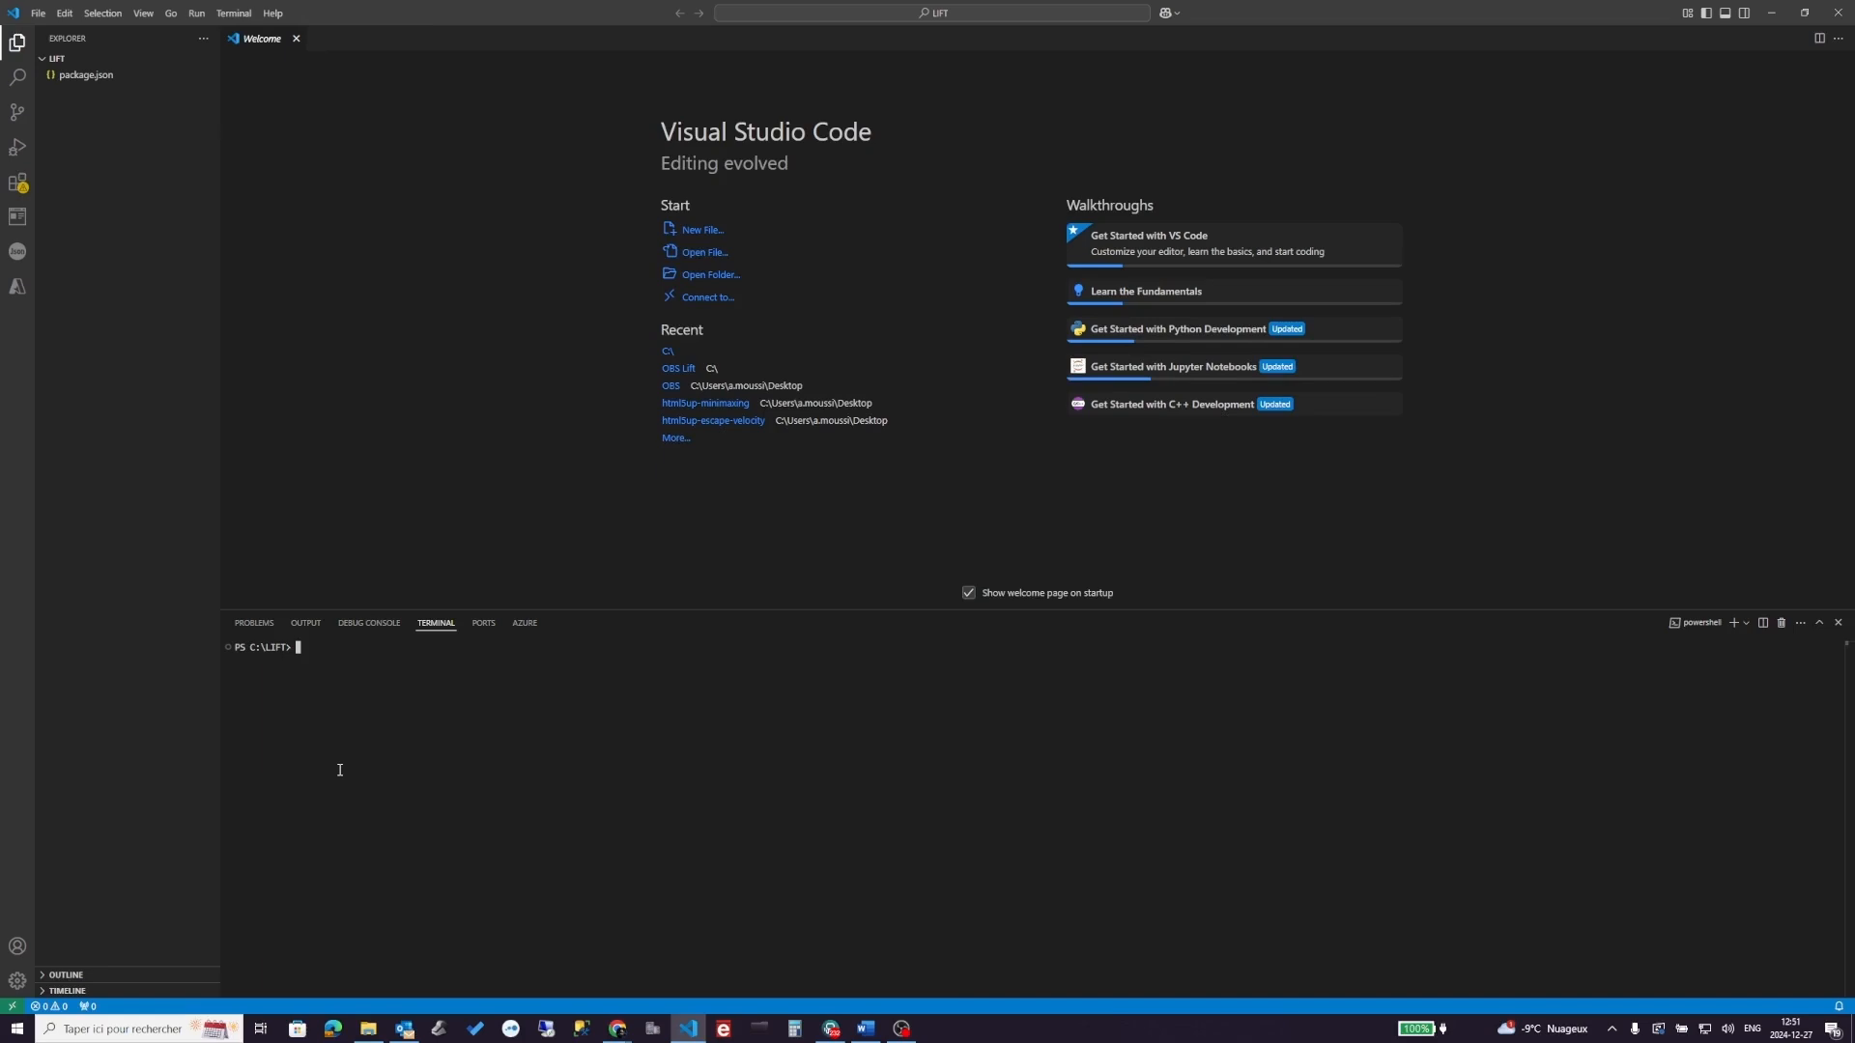
key("alt+Tab")
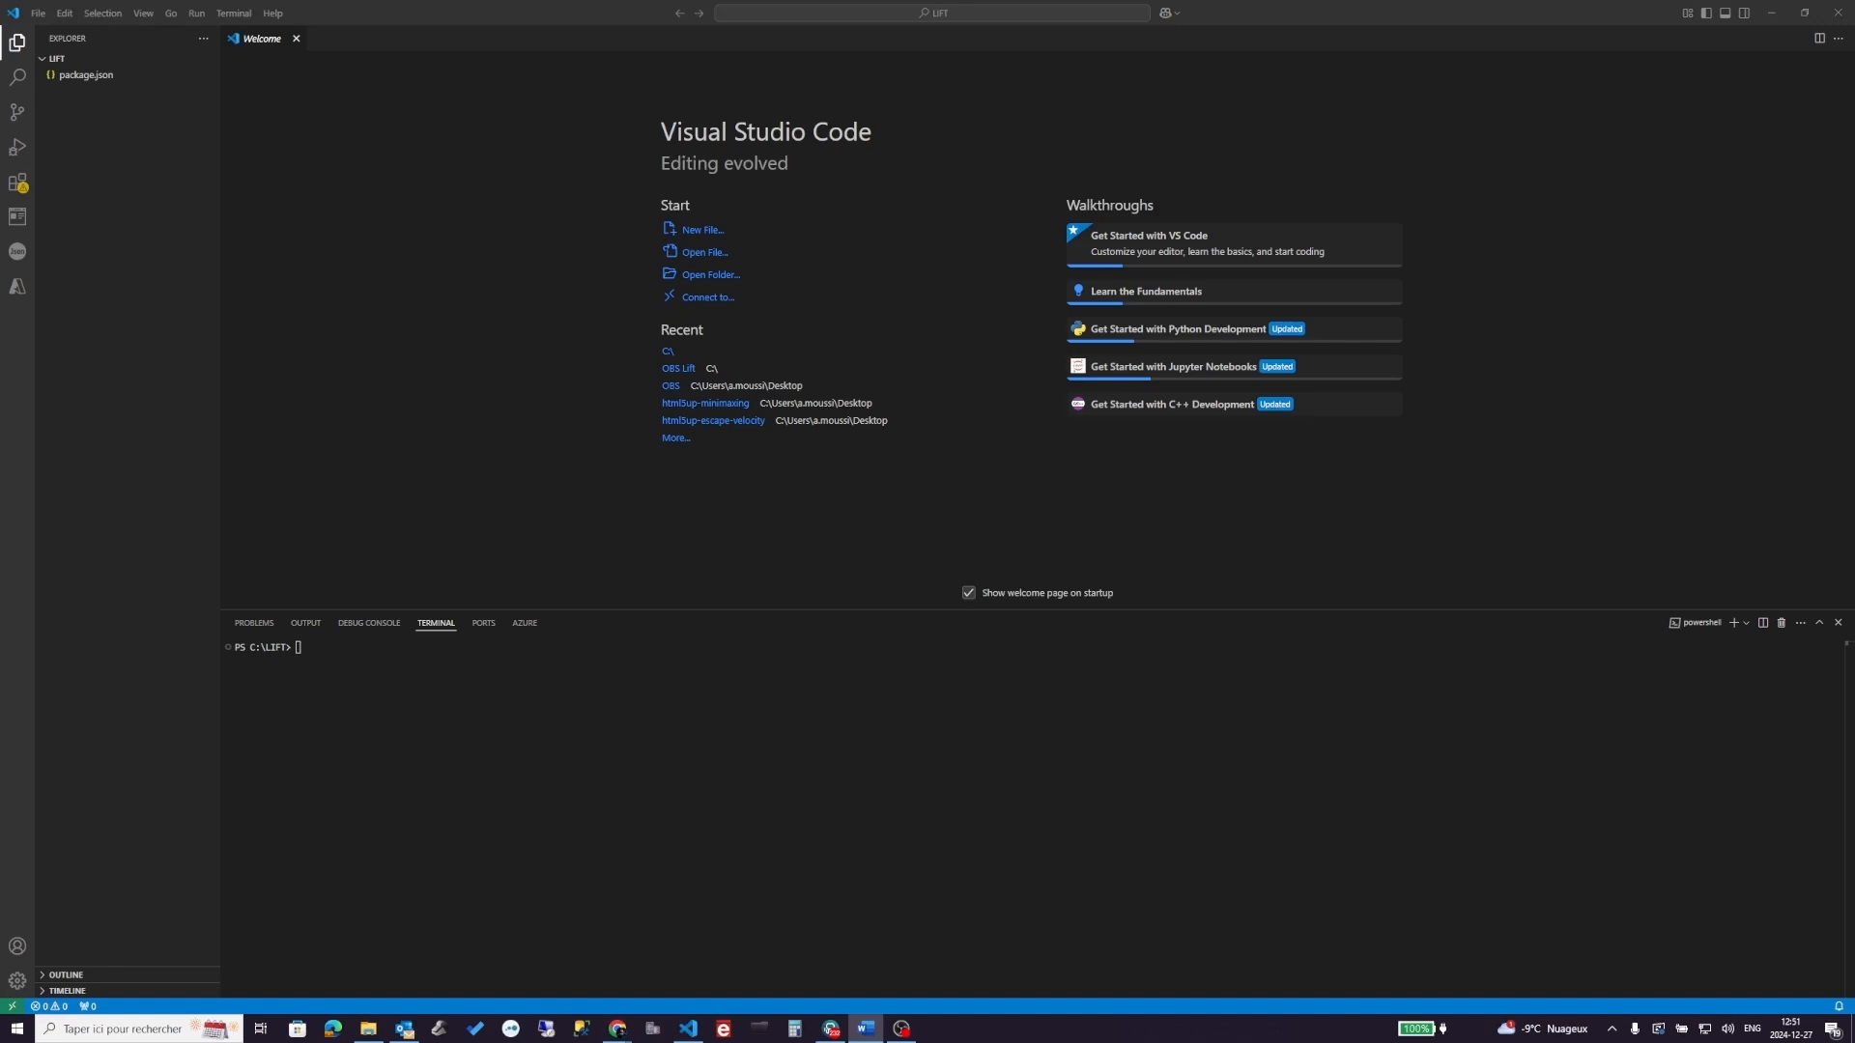
left_click(381, 645)
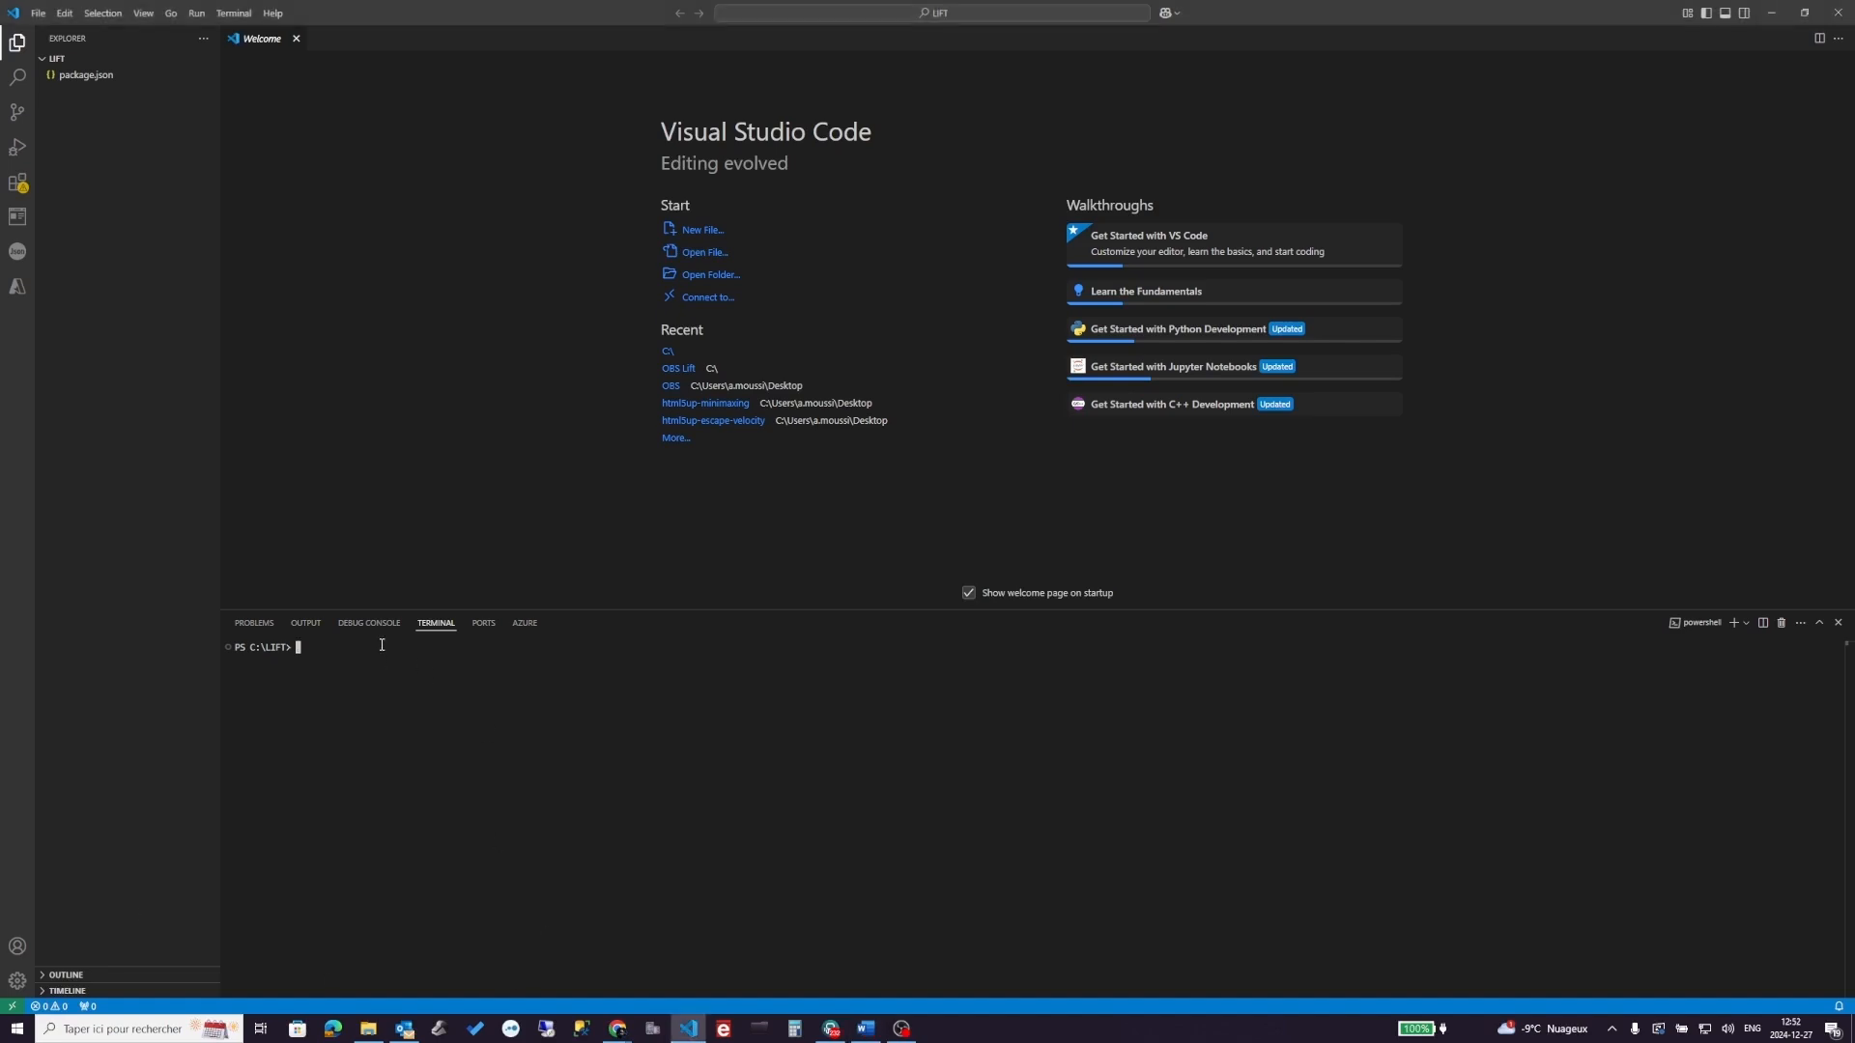
type("npm install express")
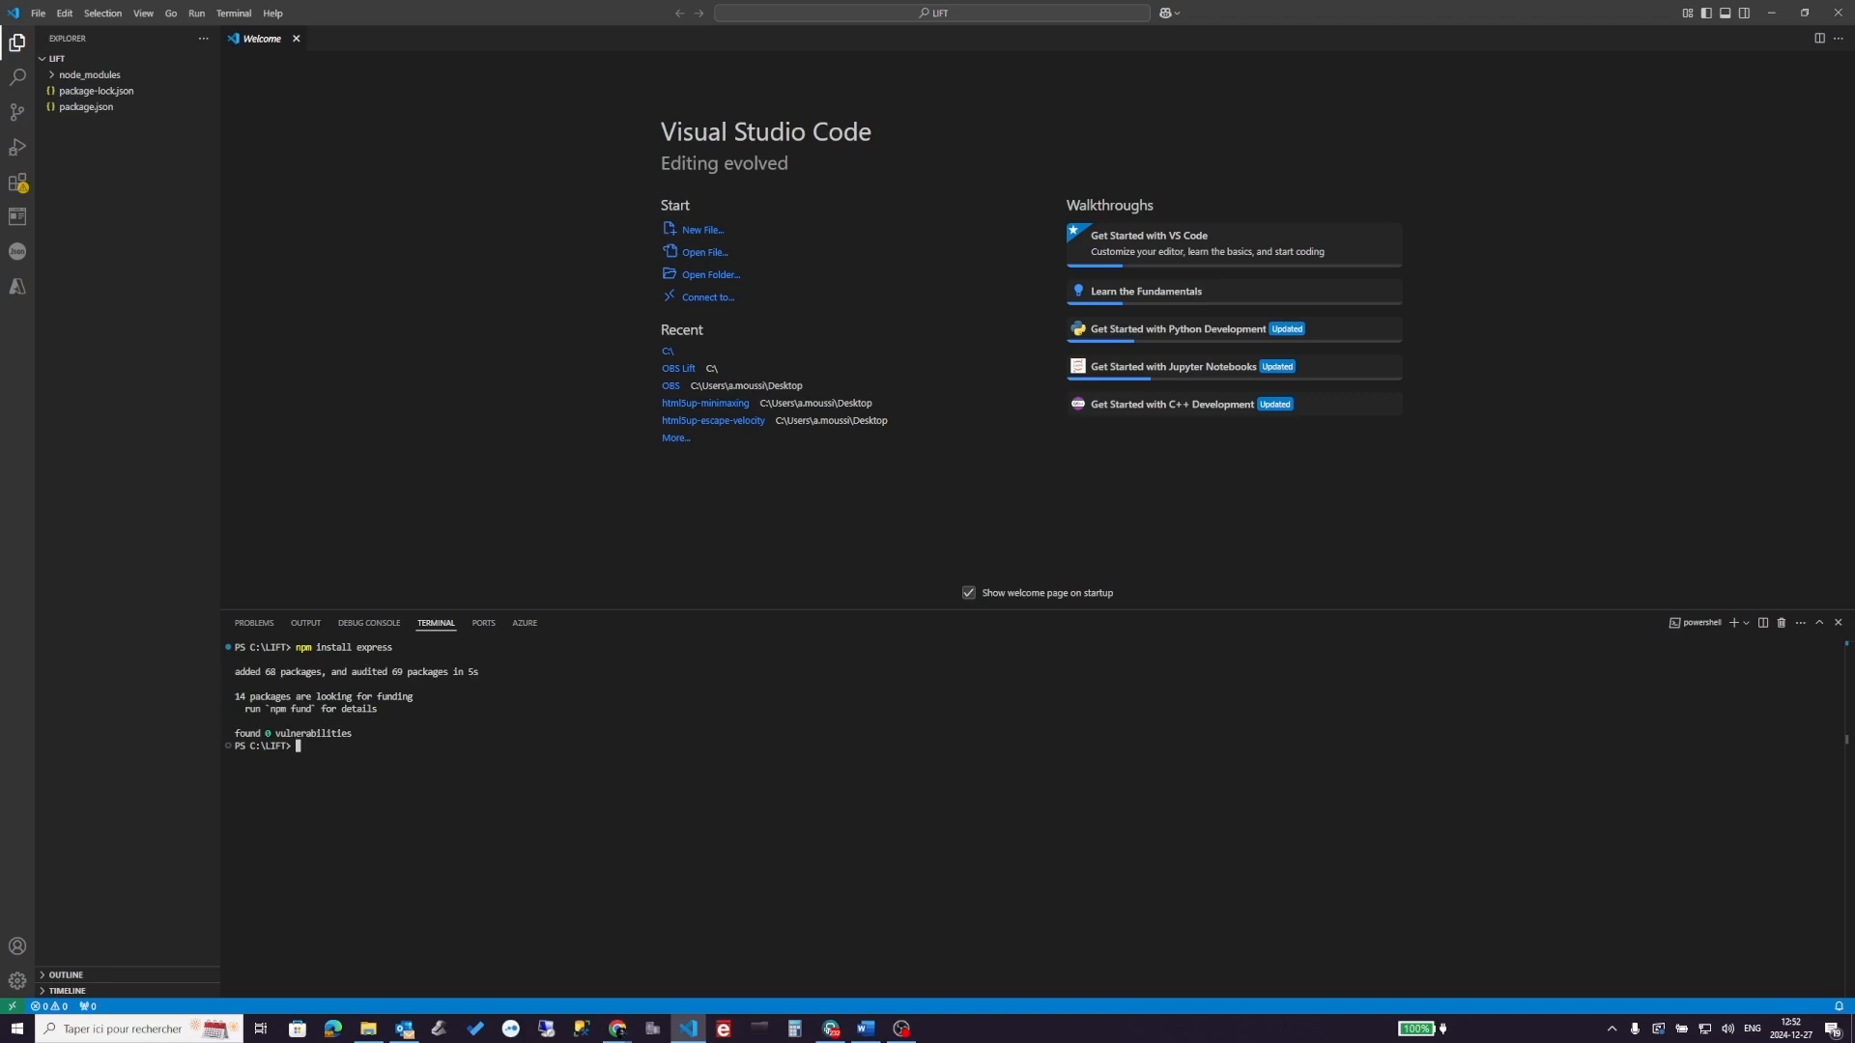
- Install nodemon globally with npm install -g nodemon
key("alt+Tab")
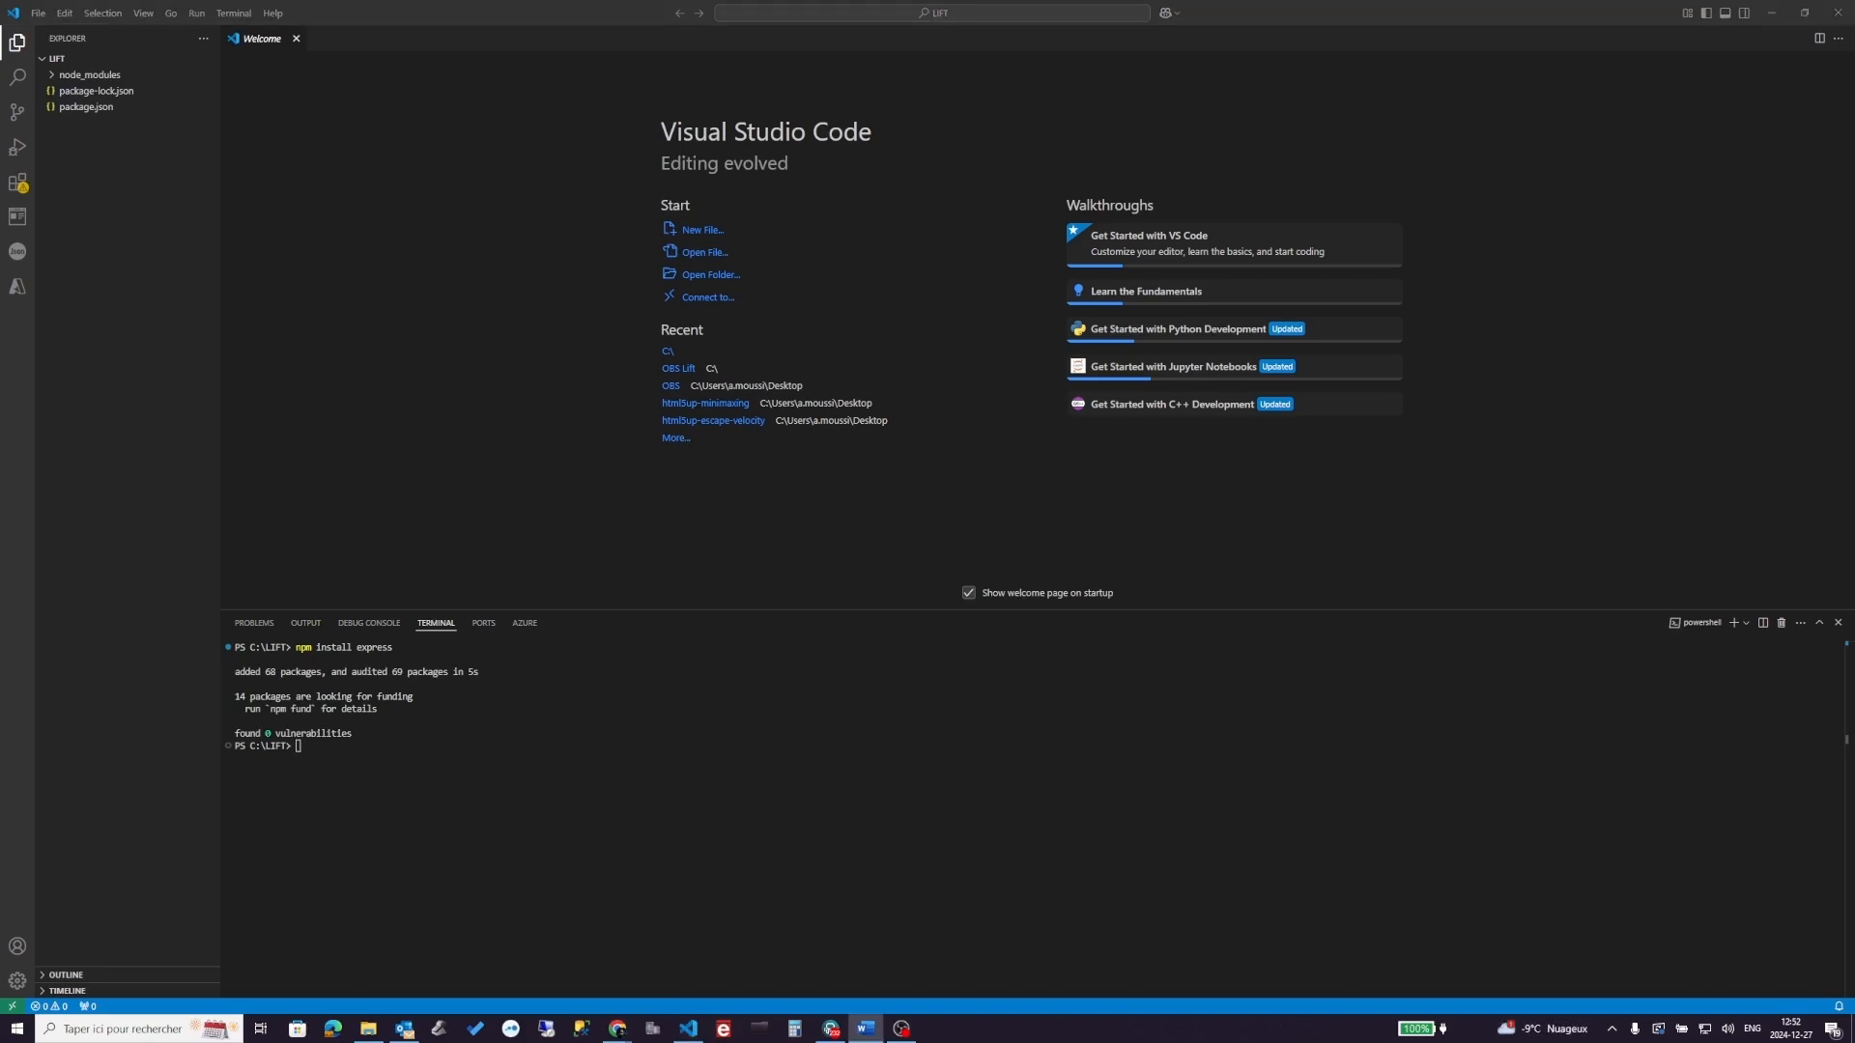
left_click(325, 749)
type("npm install -g nodemon")
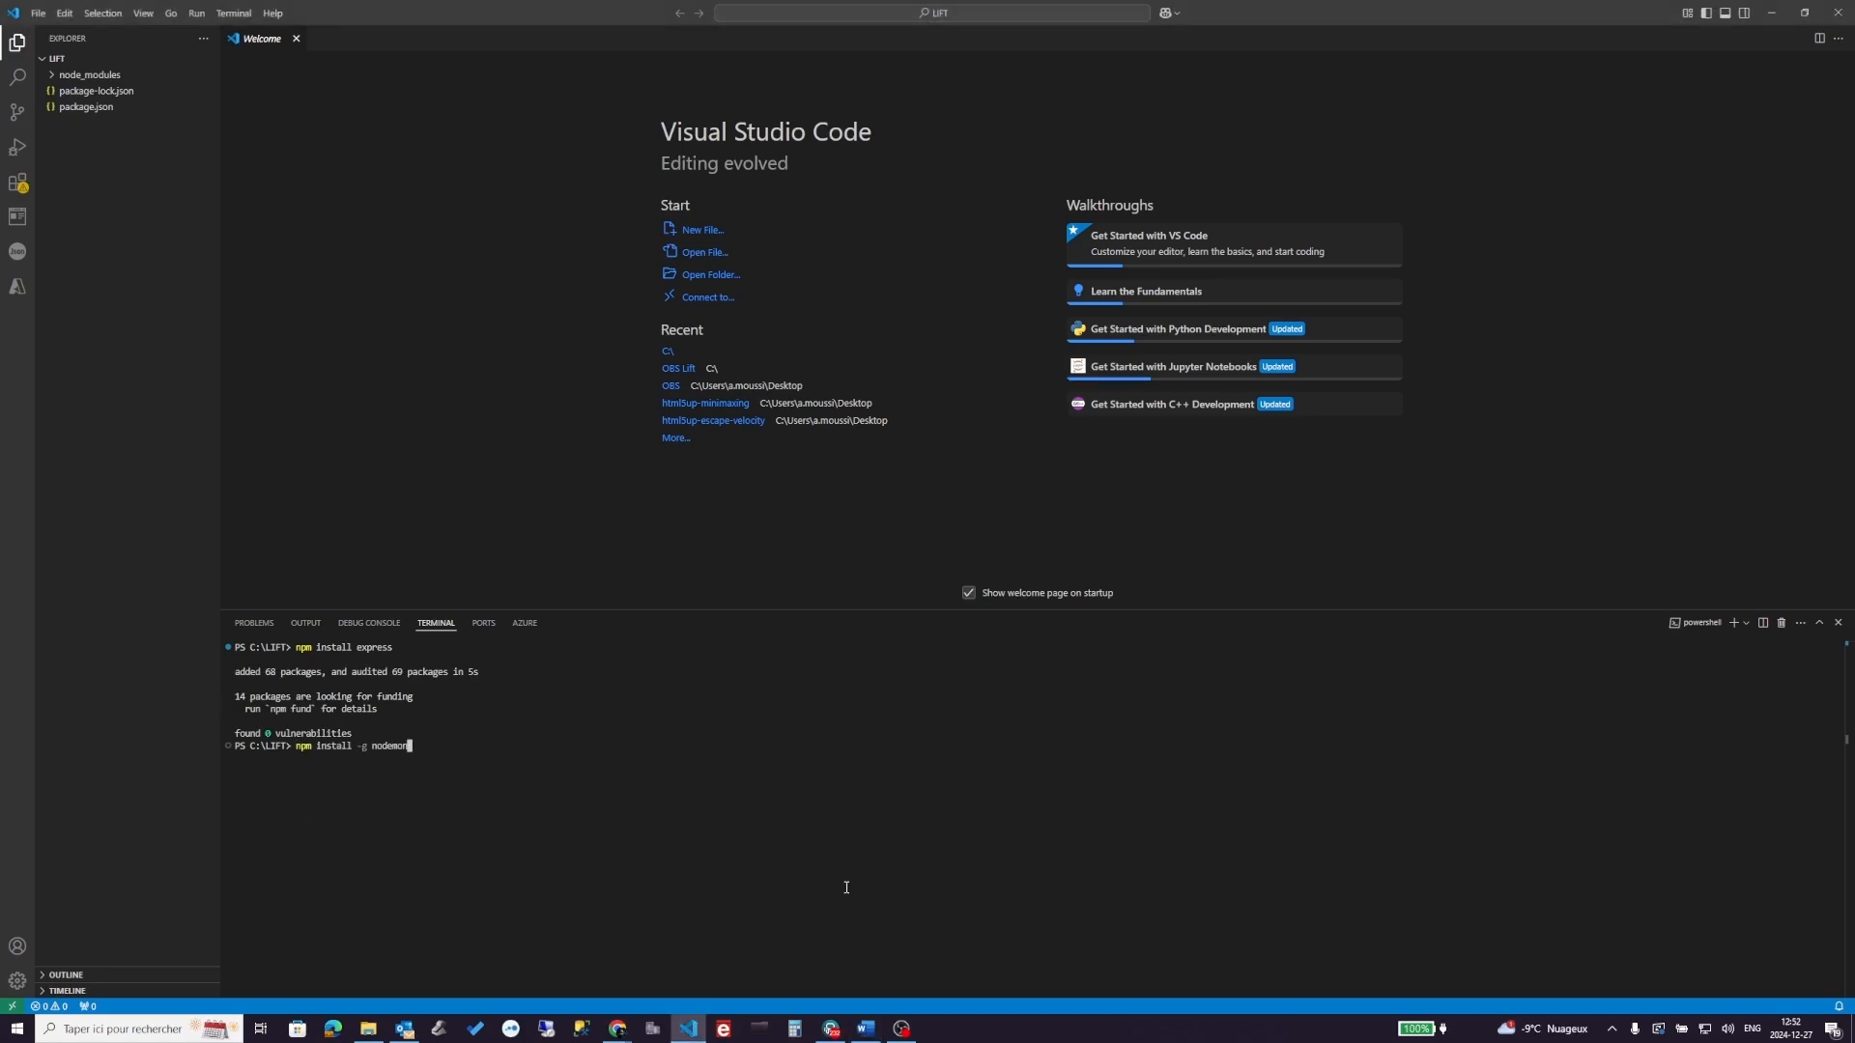
key("Return")
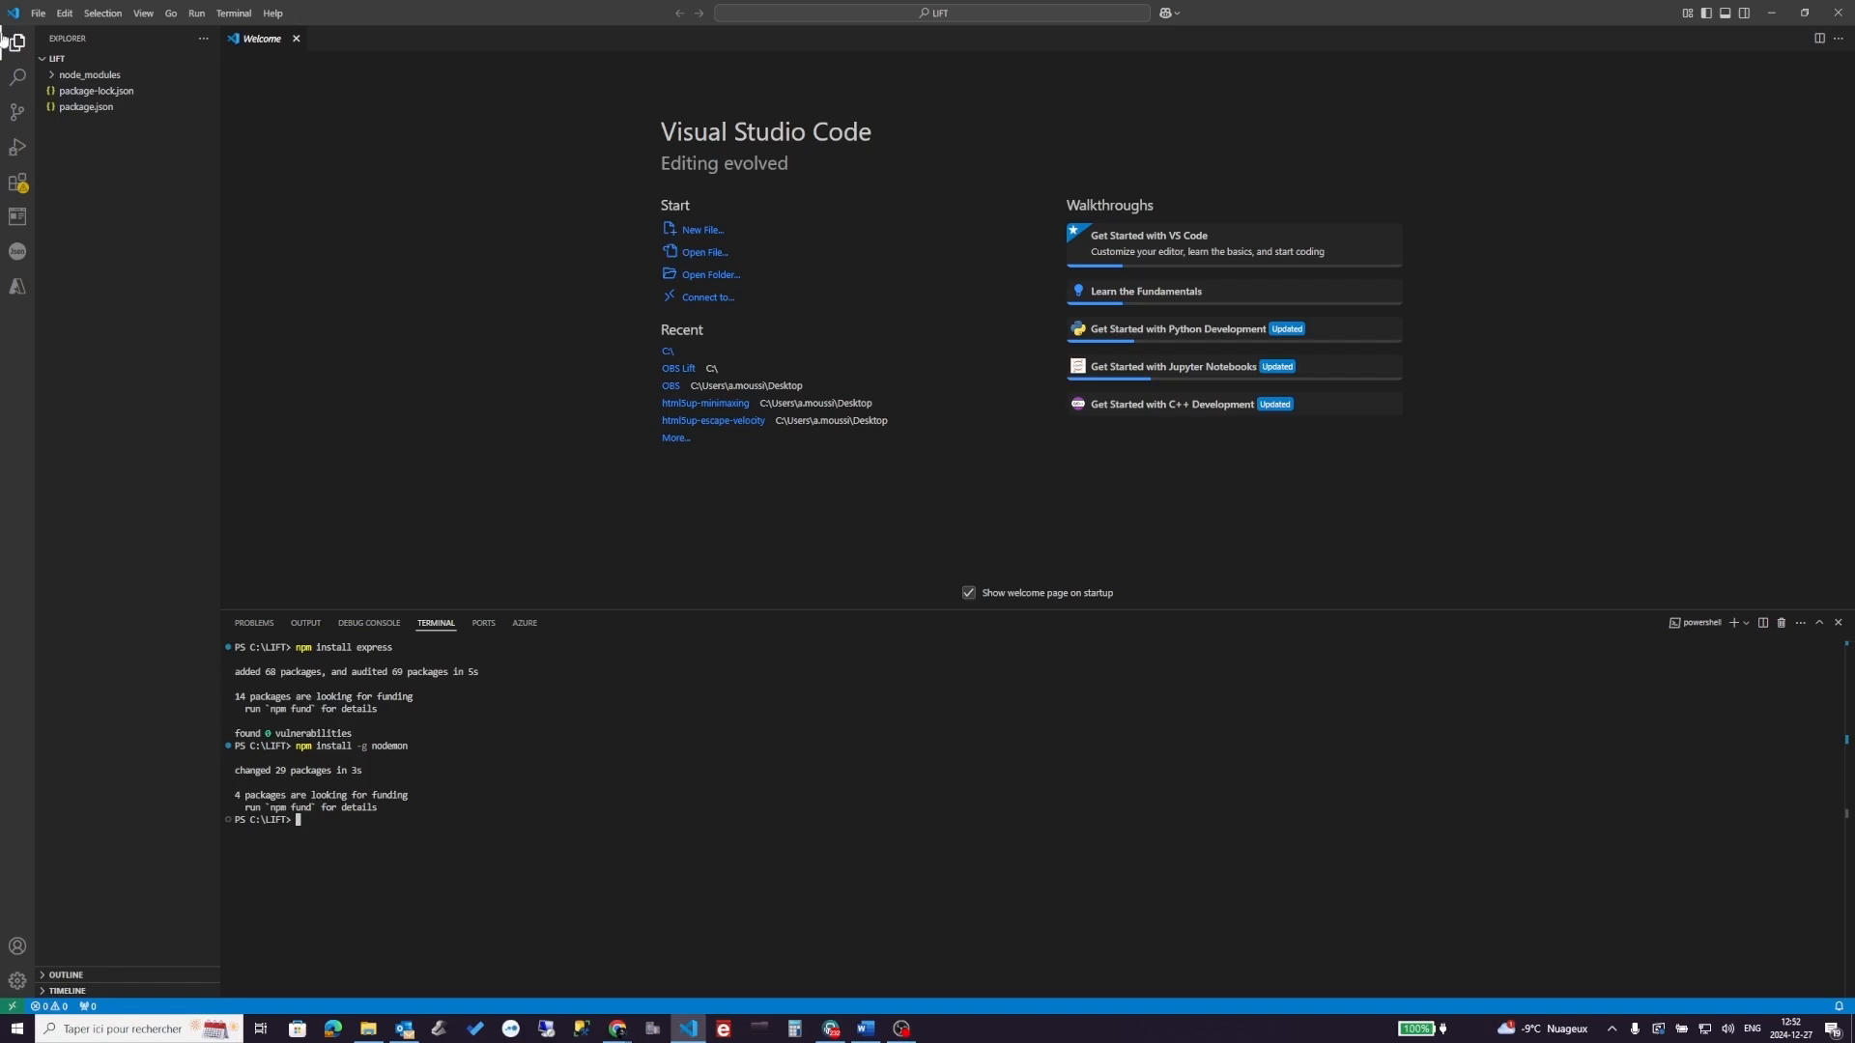
mouse_move(61, 62)
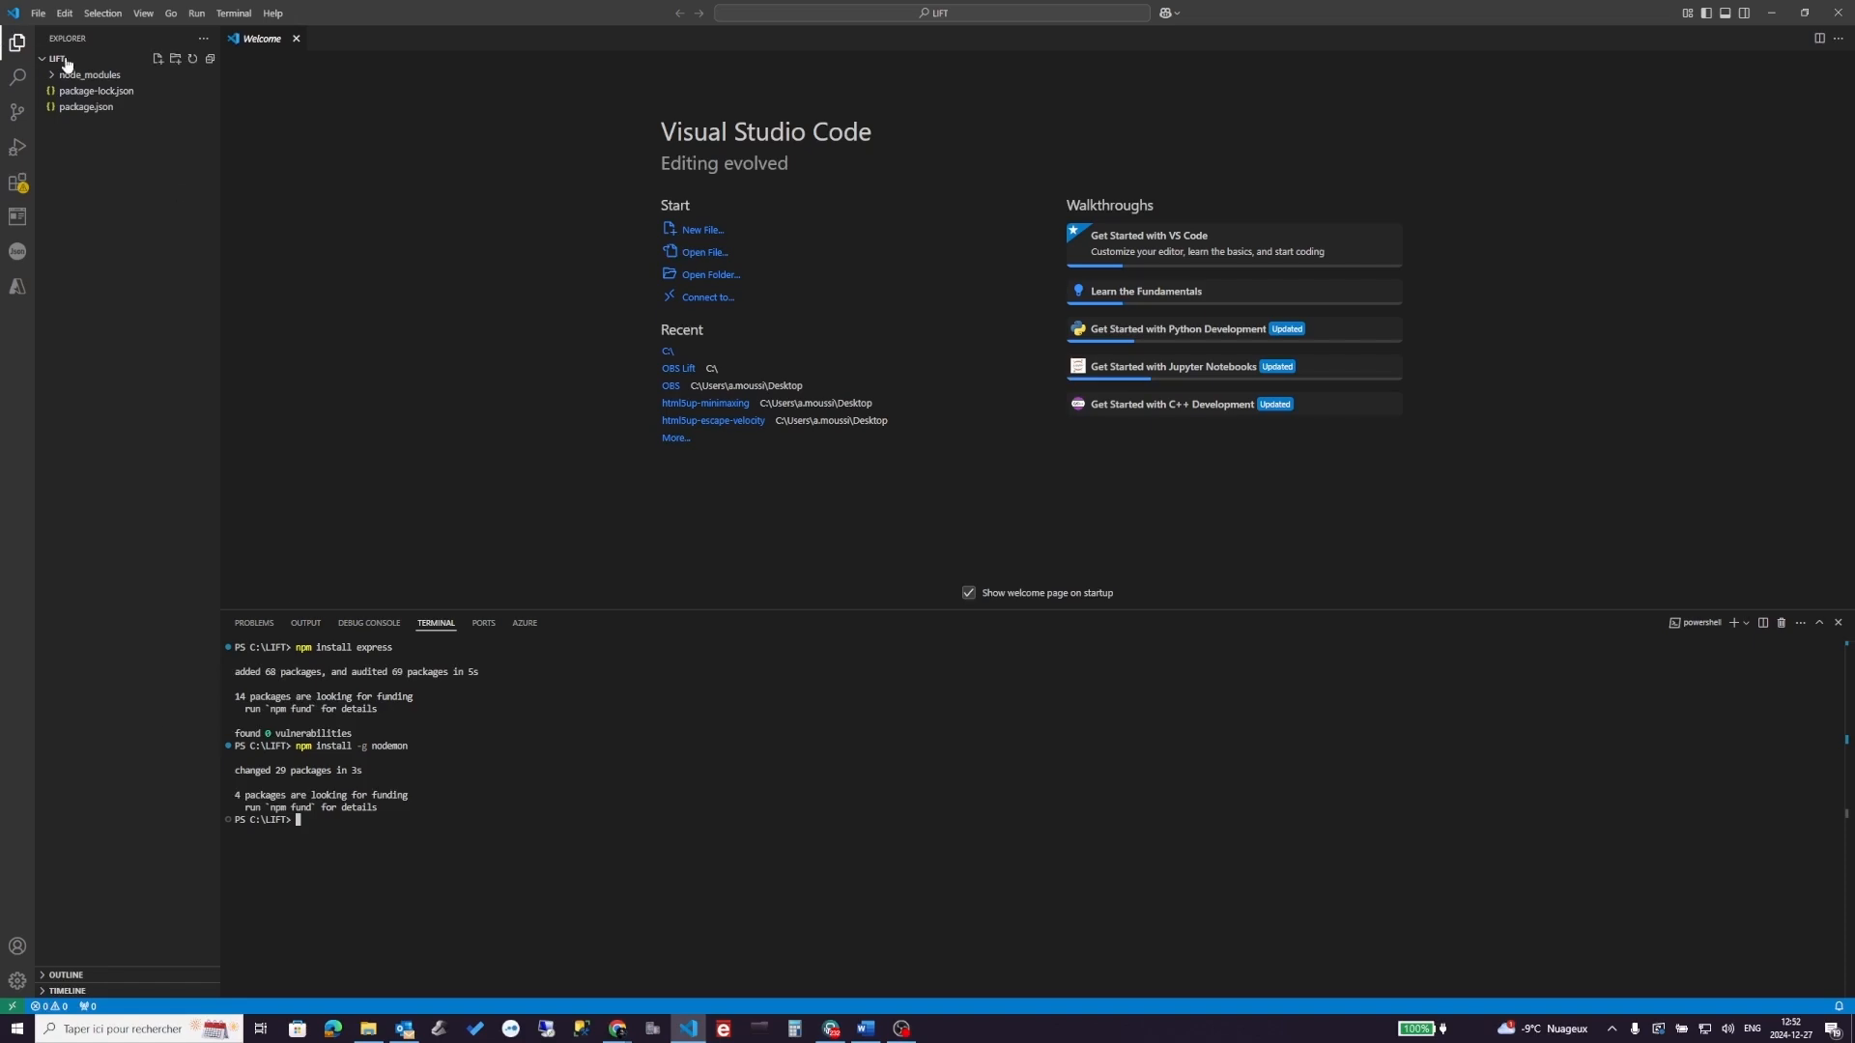
- Create a new file named server.js in the LIFT project
left_click(159, 64)
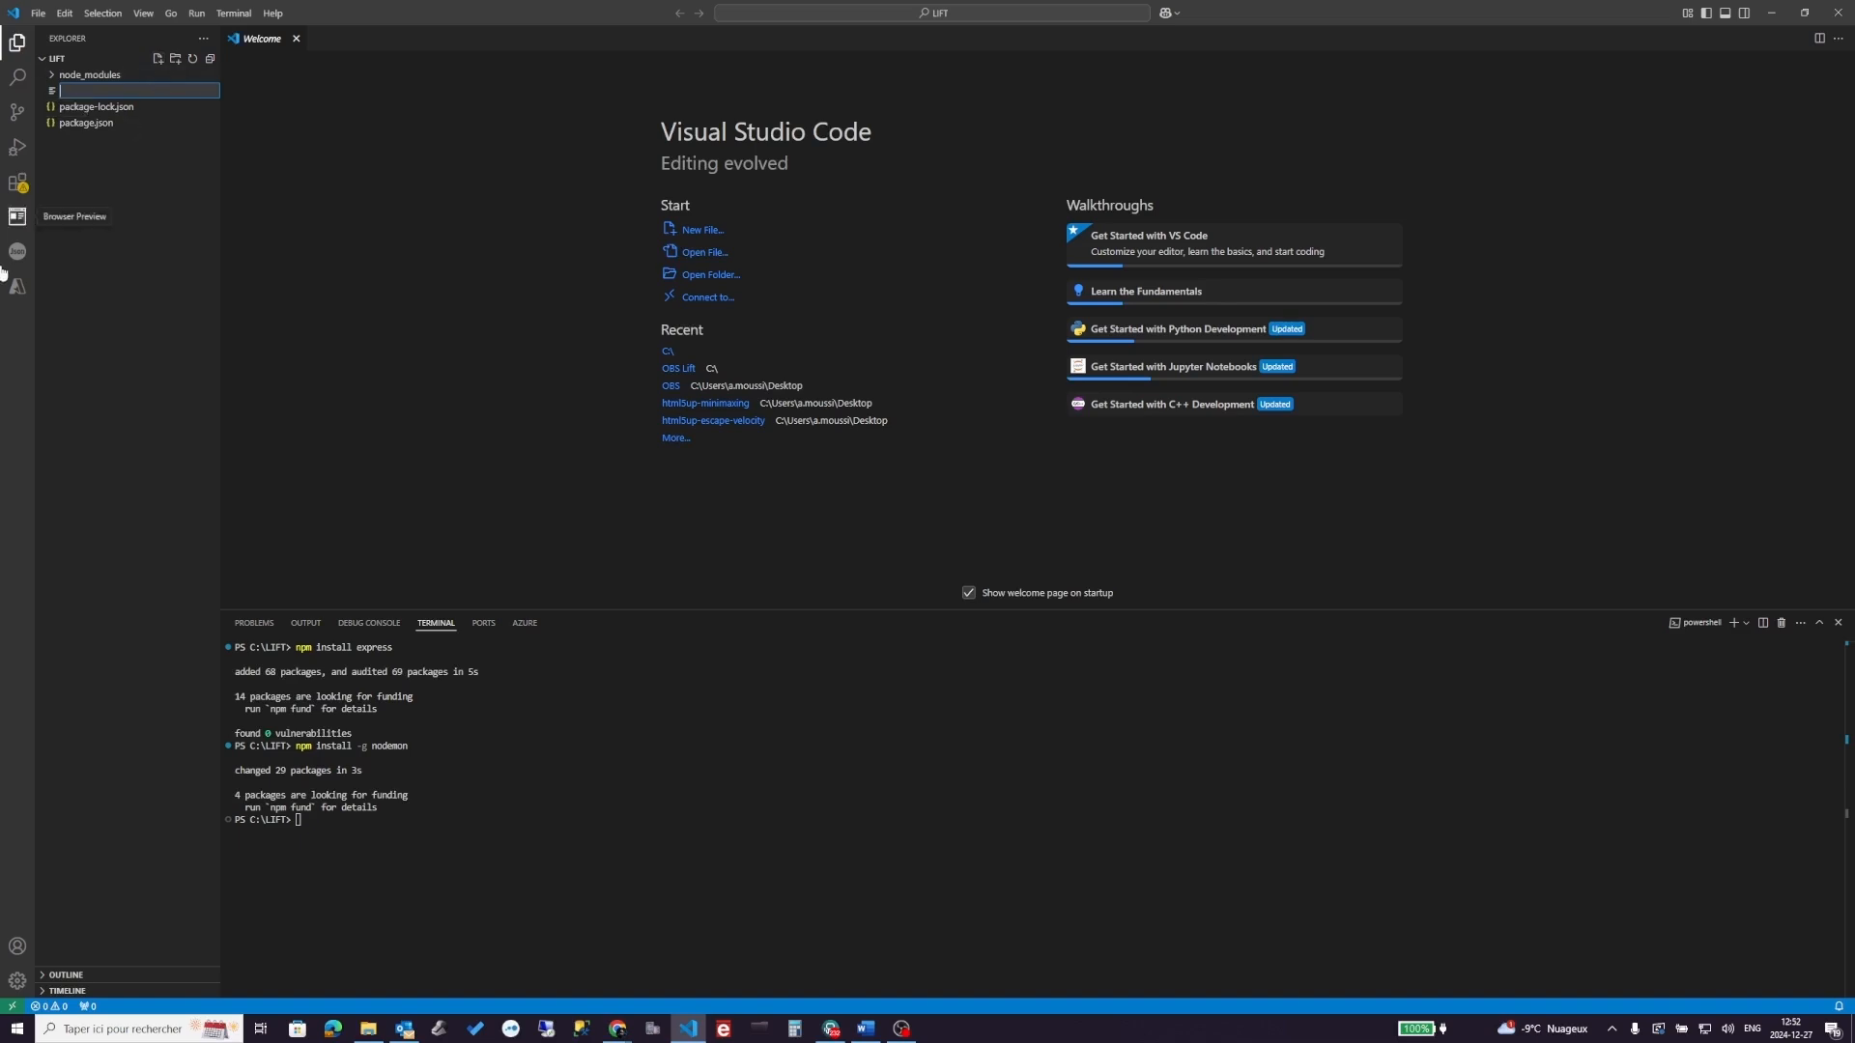
key("alt+Tab")
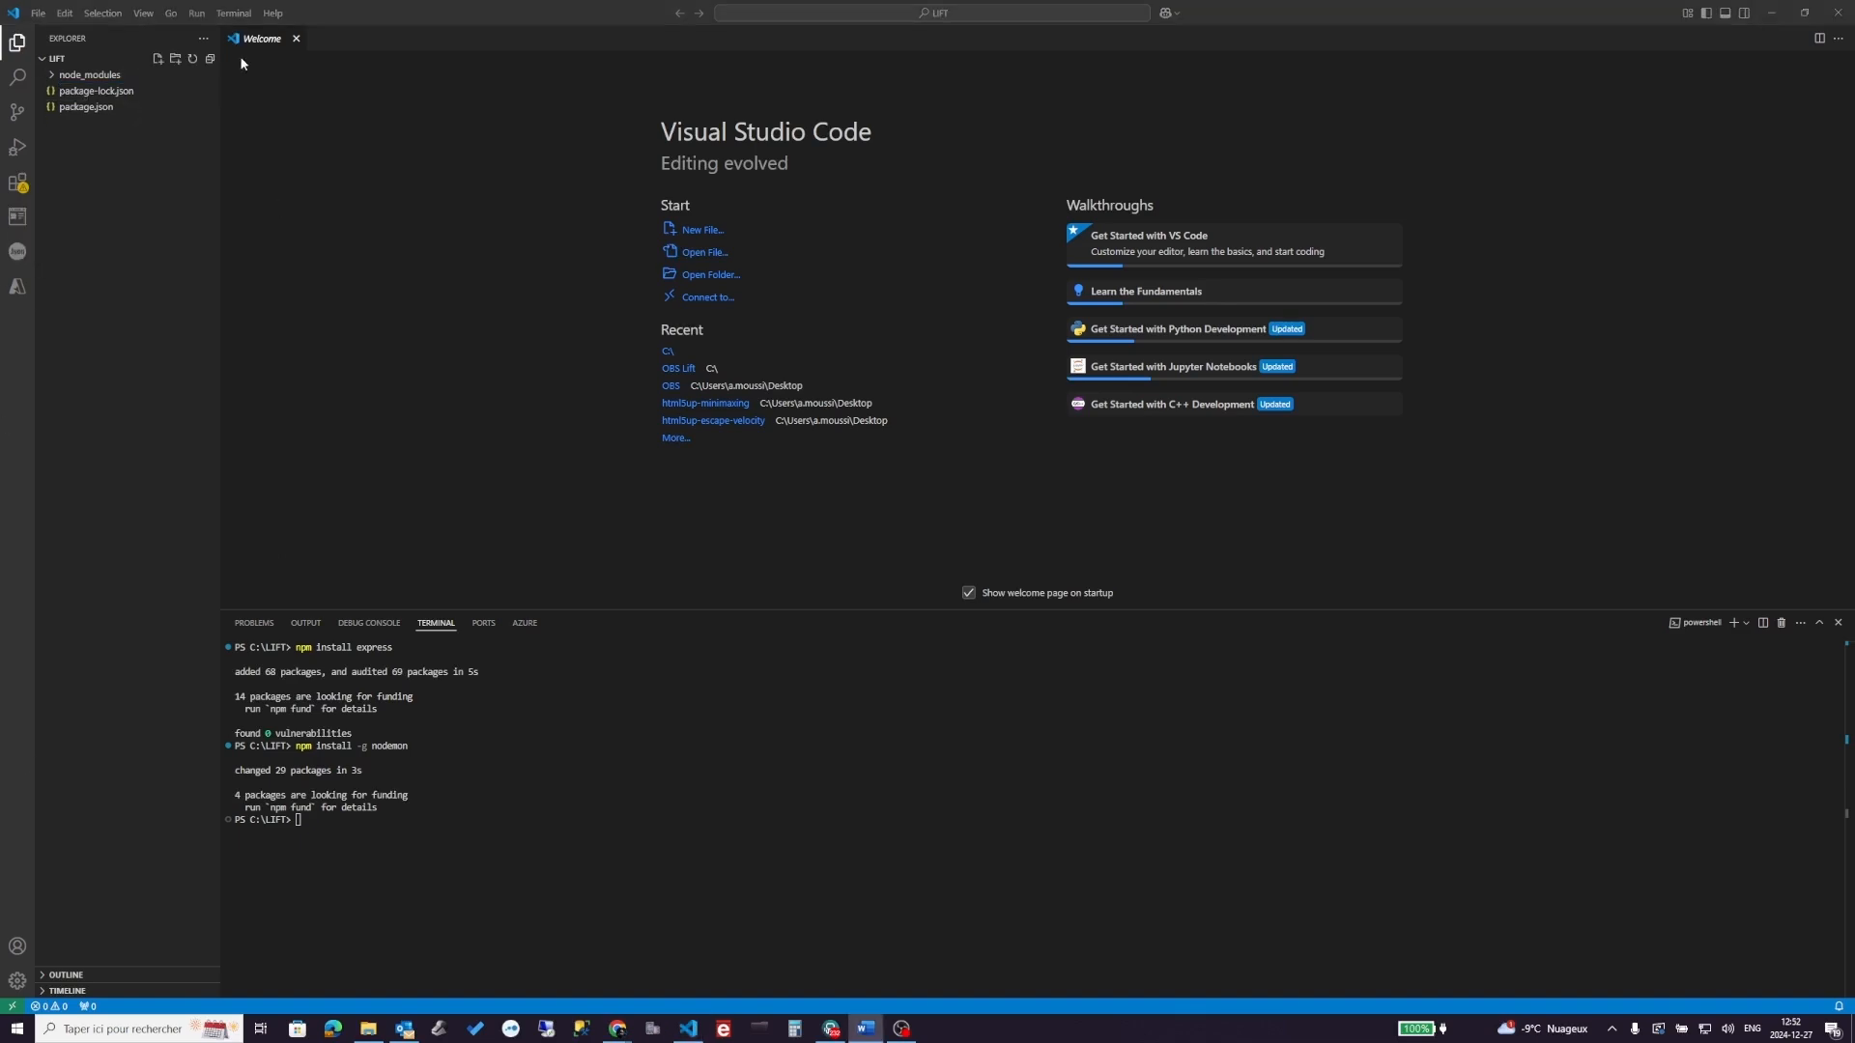
left_click(158, 58)
type("s")
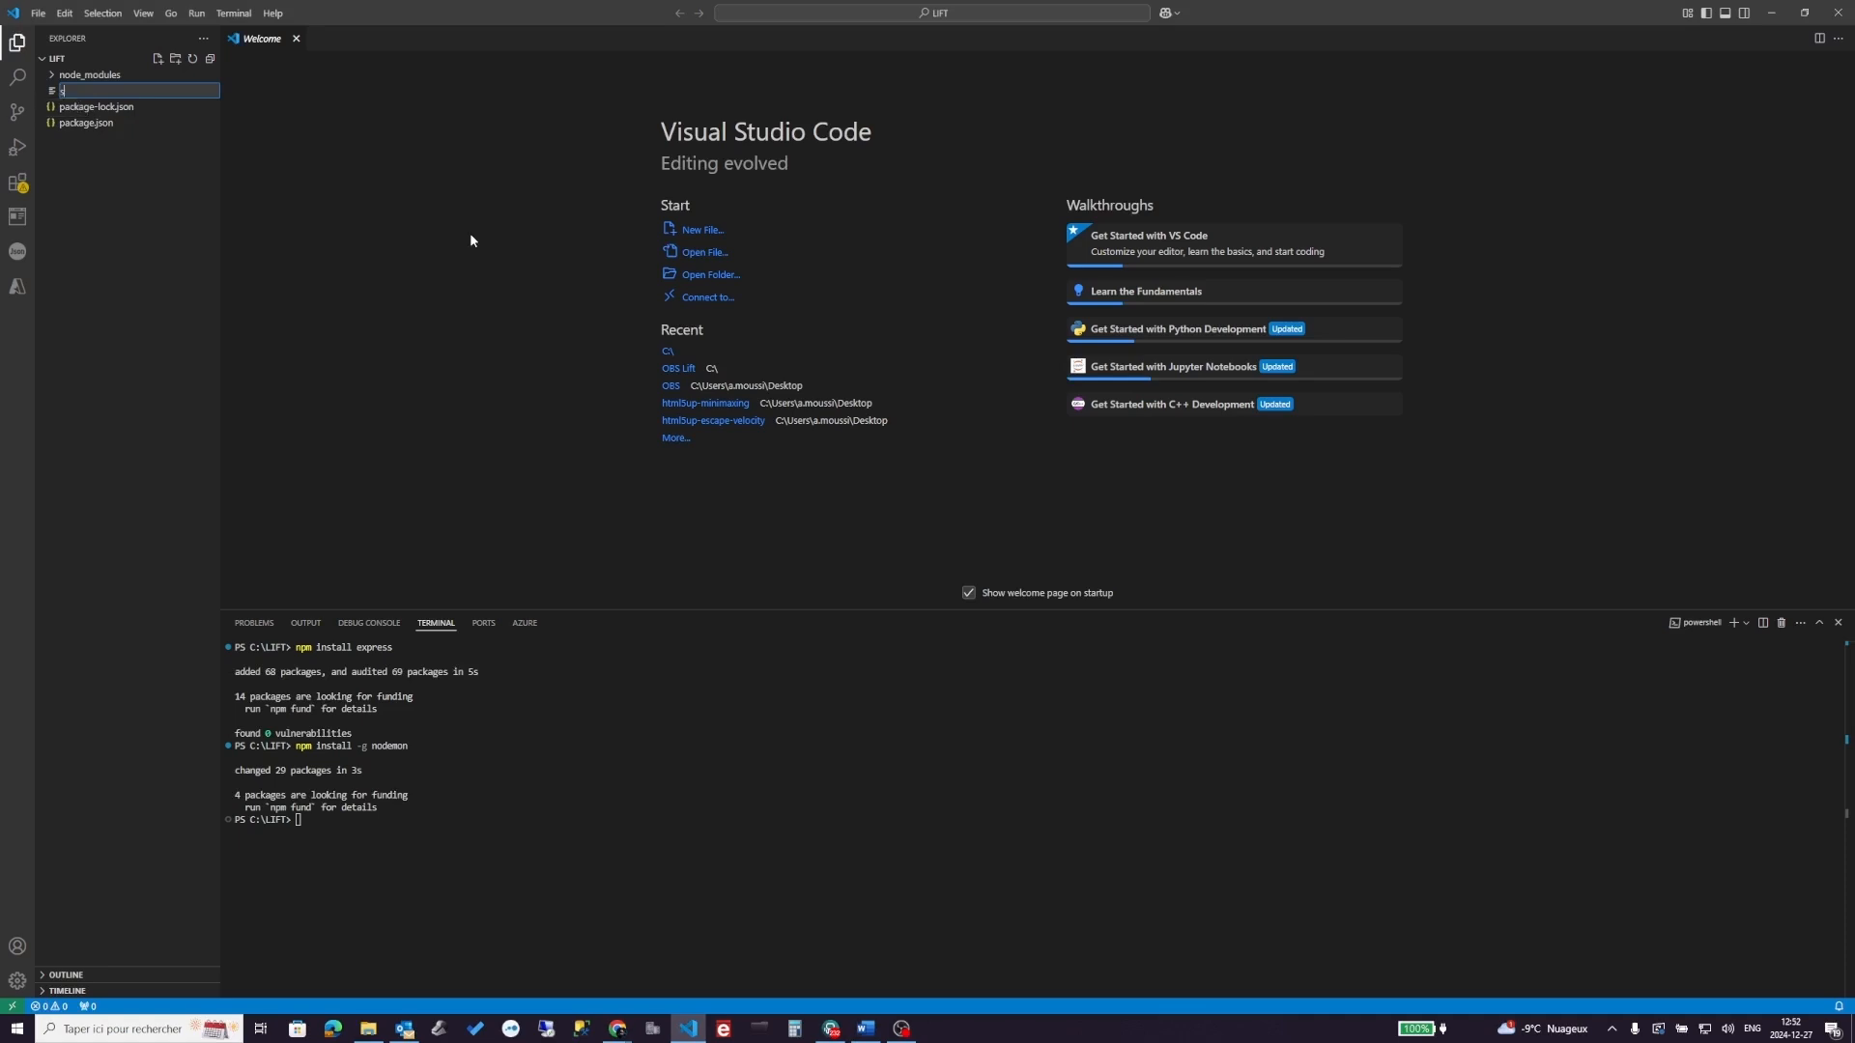
type("erver.js")
key("Return")
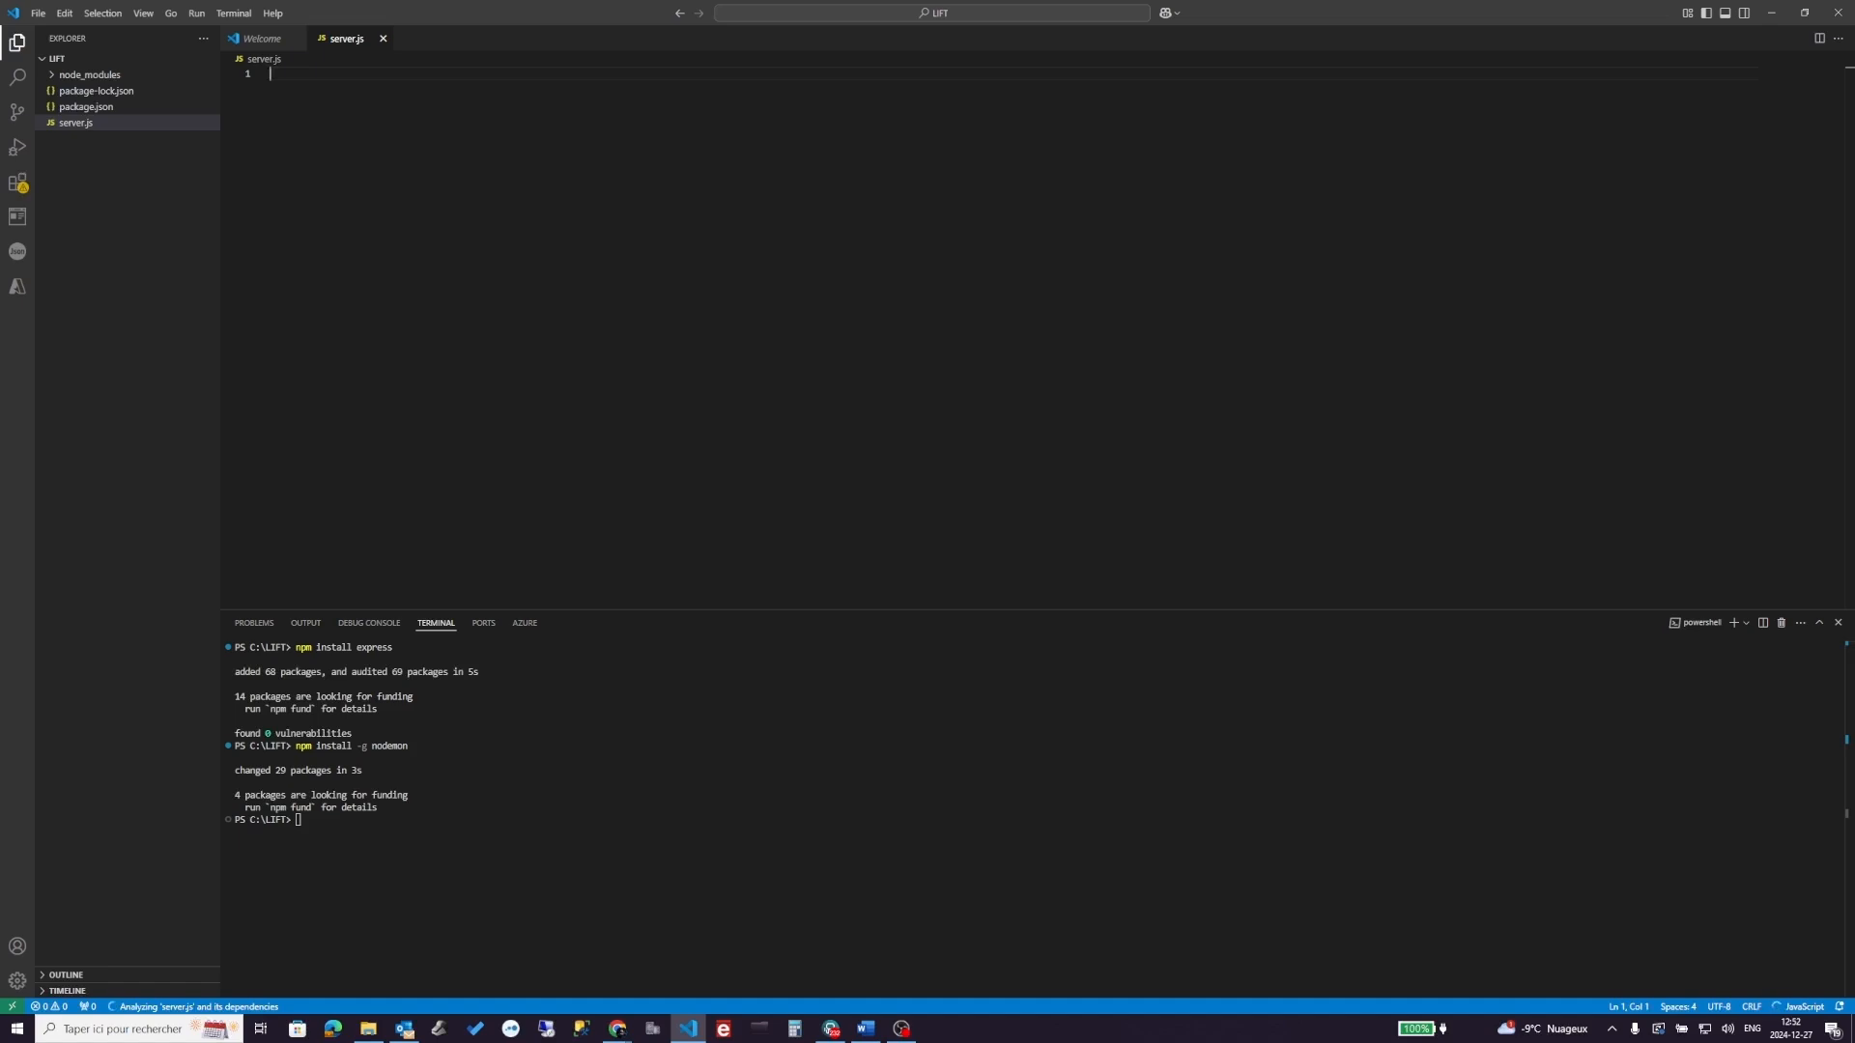
- Paste the Express webhook code (POST /webhook on port 5000) into server.js and save it
key("alt+Tab")
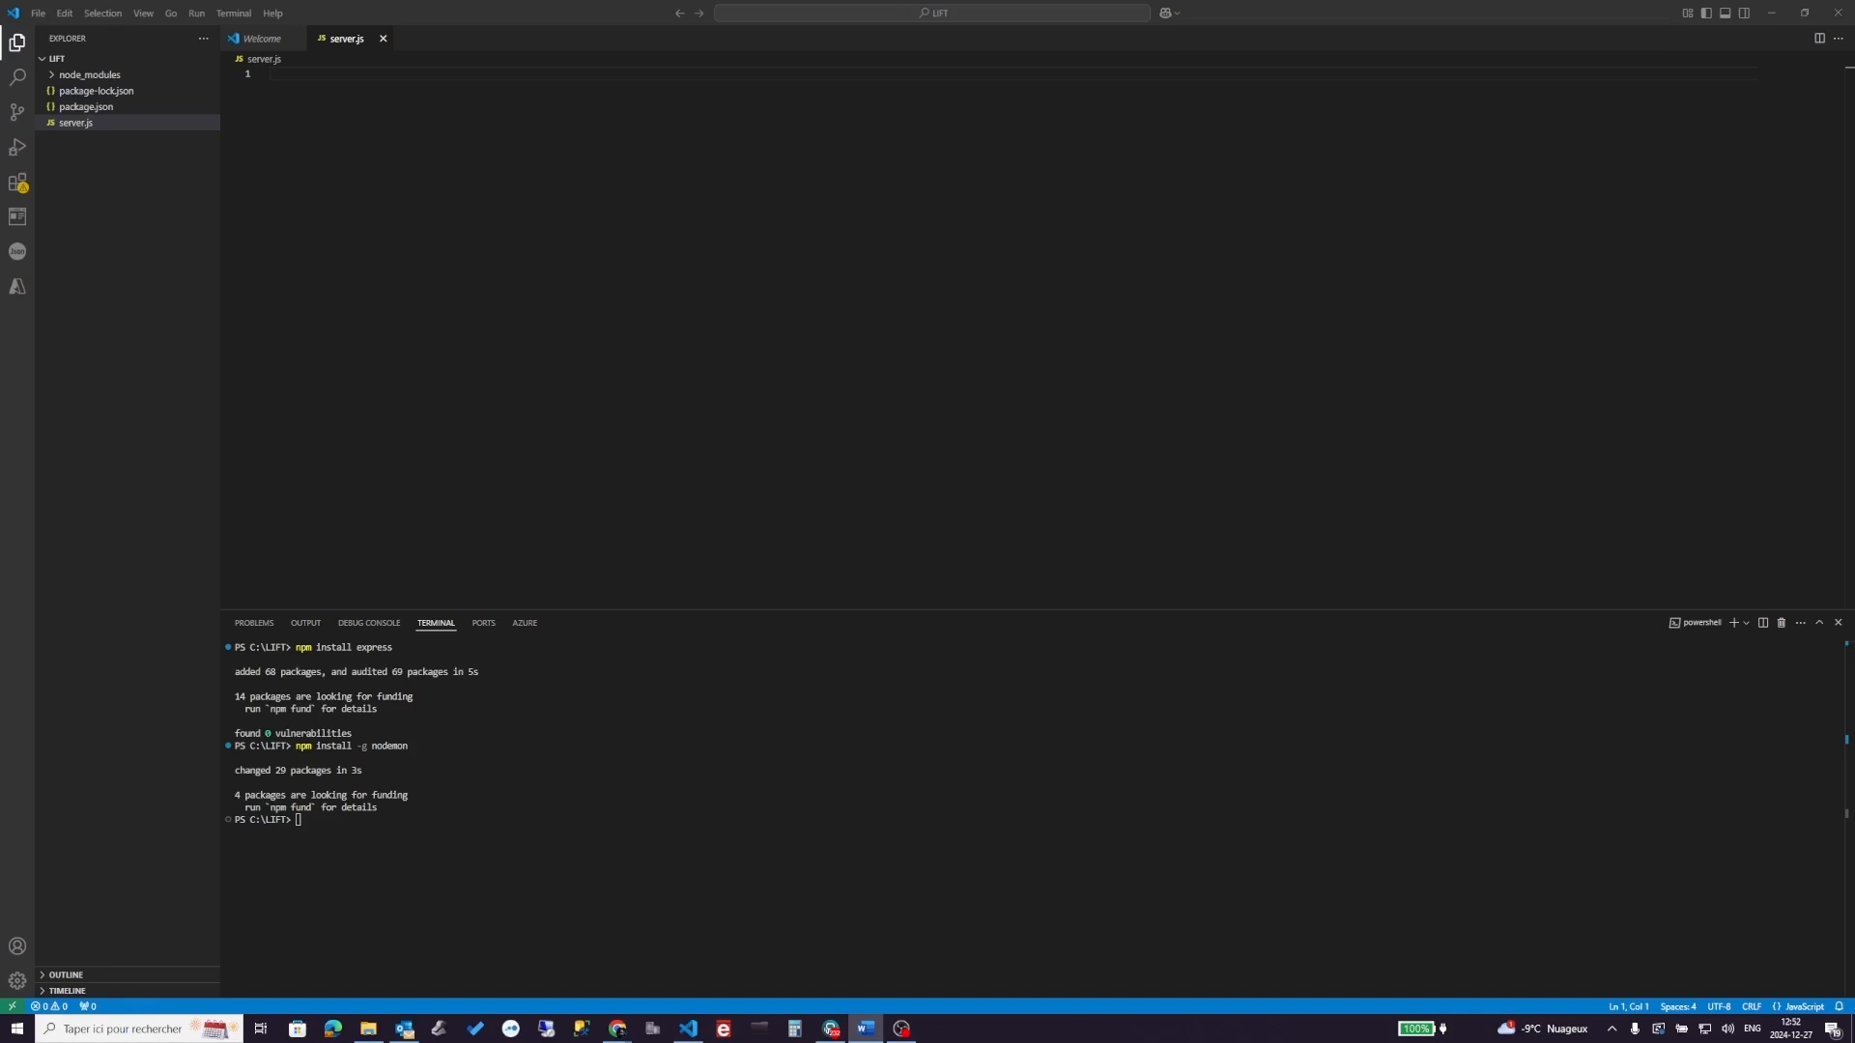
left_click(345, 70)
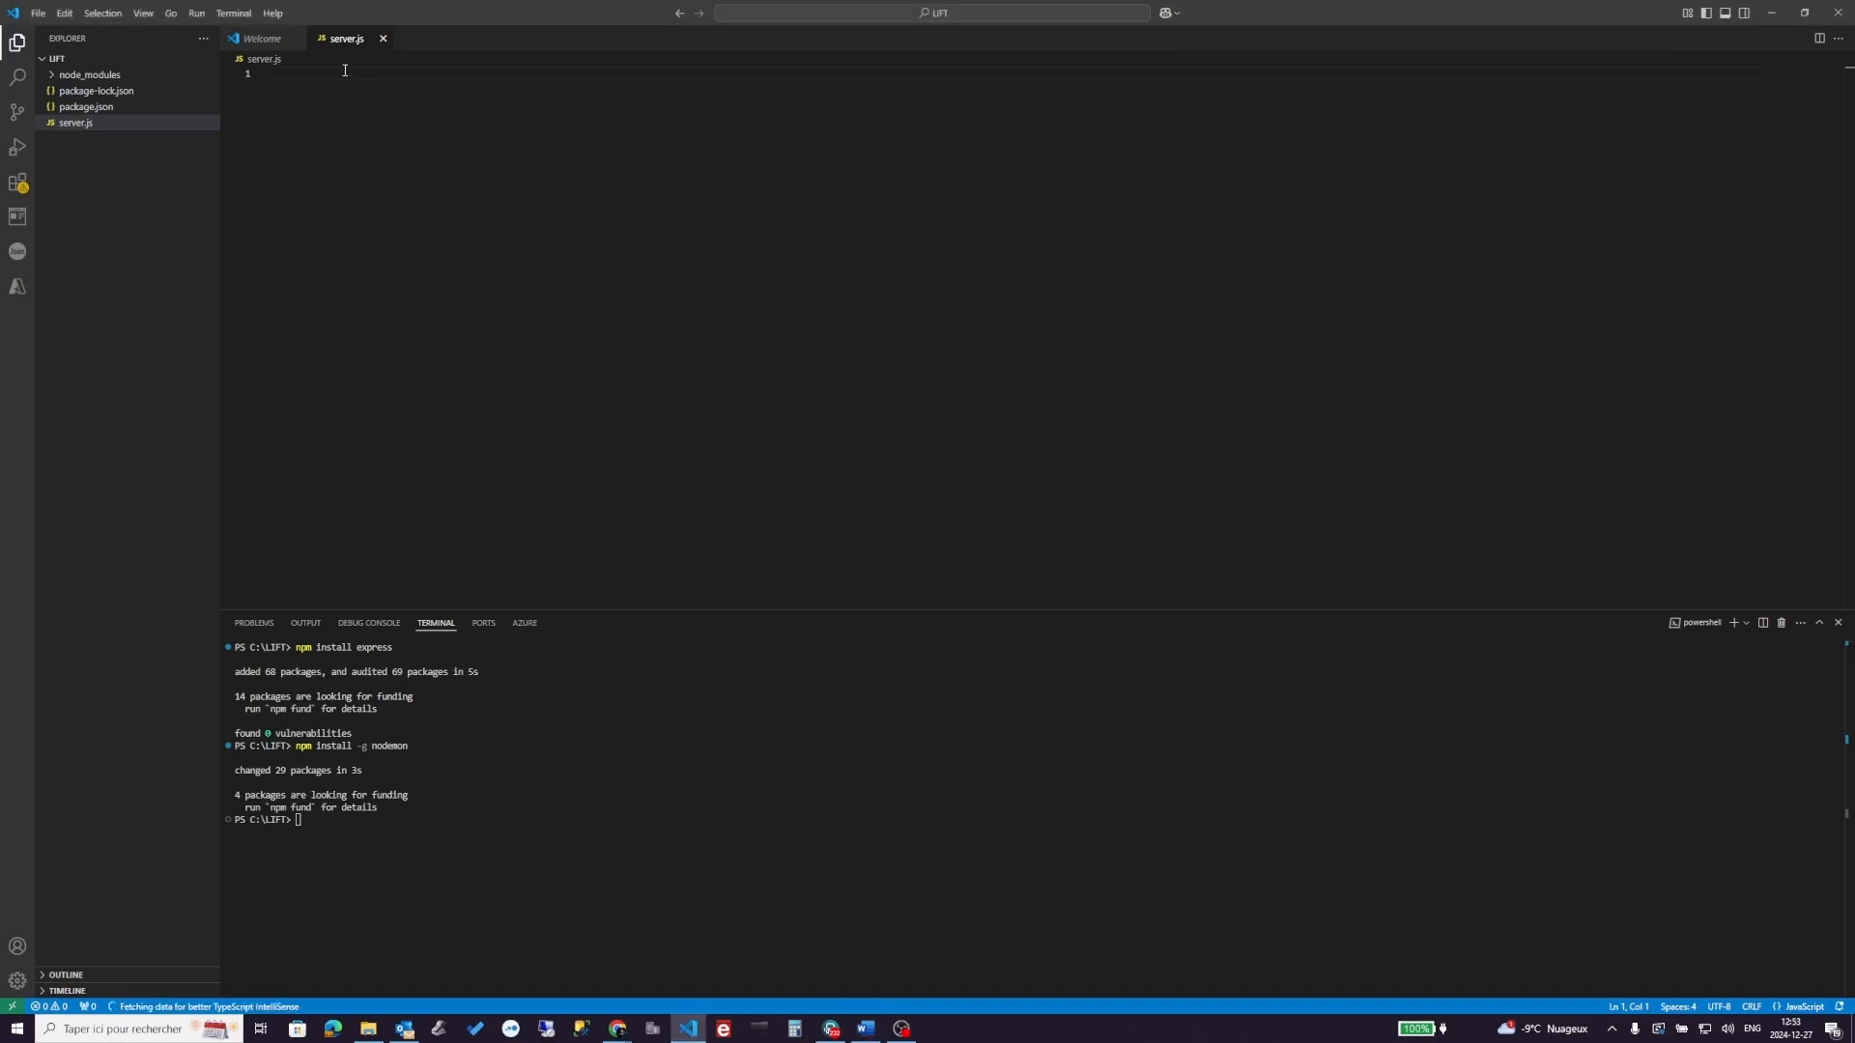
type("const express = require('express'); const bodyParser = require('body-parser');  const app = express(); const PORT = 5000;  // Middleware to parse JSON payloads app.use(bodyParser.json());  // Webhook route app.post('/webhook', (req, res) => { console.log('Received event:', req.body); // Log the event data res.status(200).send({ status: 'success', message: 'Event received' }); });  // Start the server app.listen(PORT, () => { console.log(`Webhook server is running on http://localhost:${PORT}`); });")
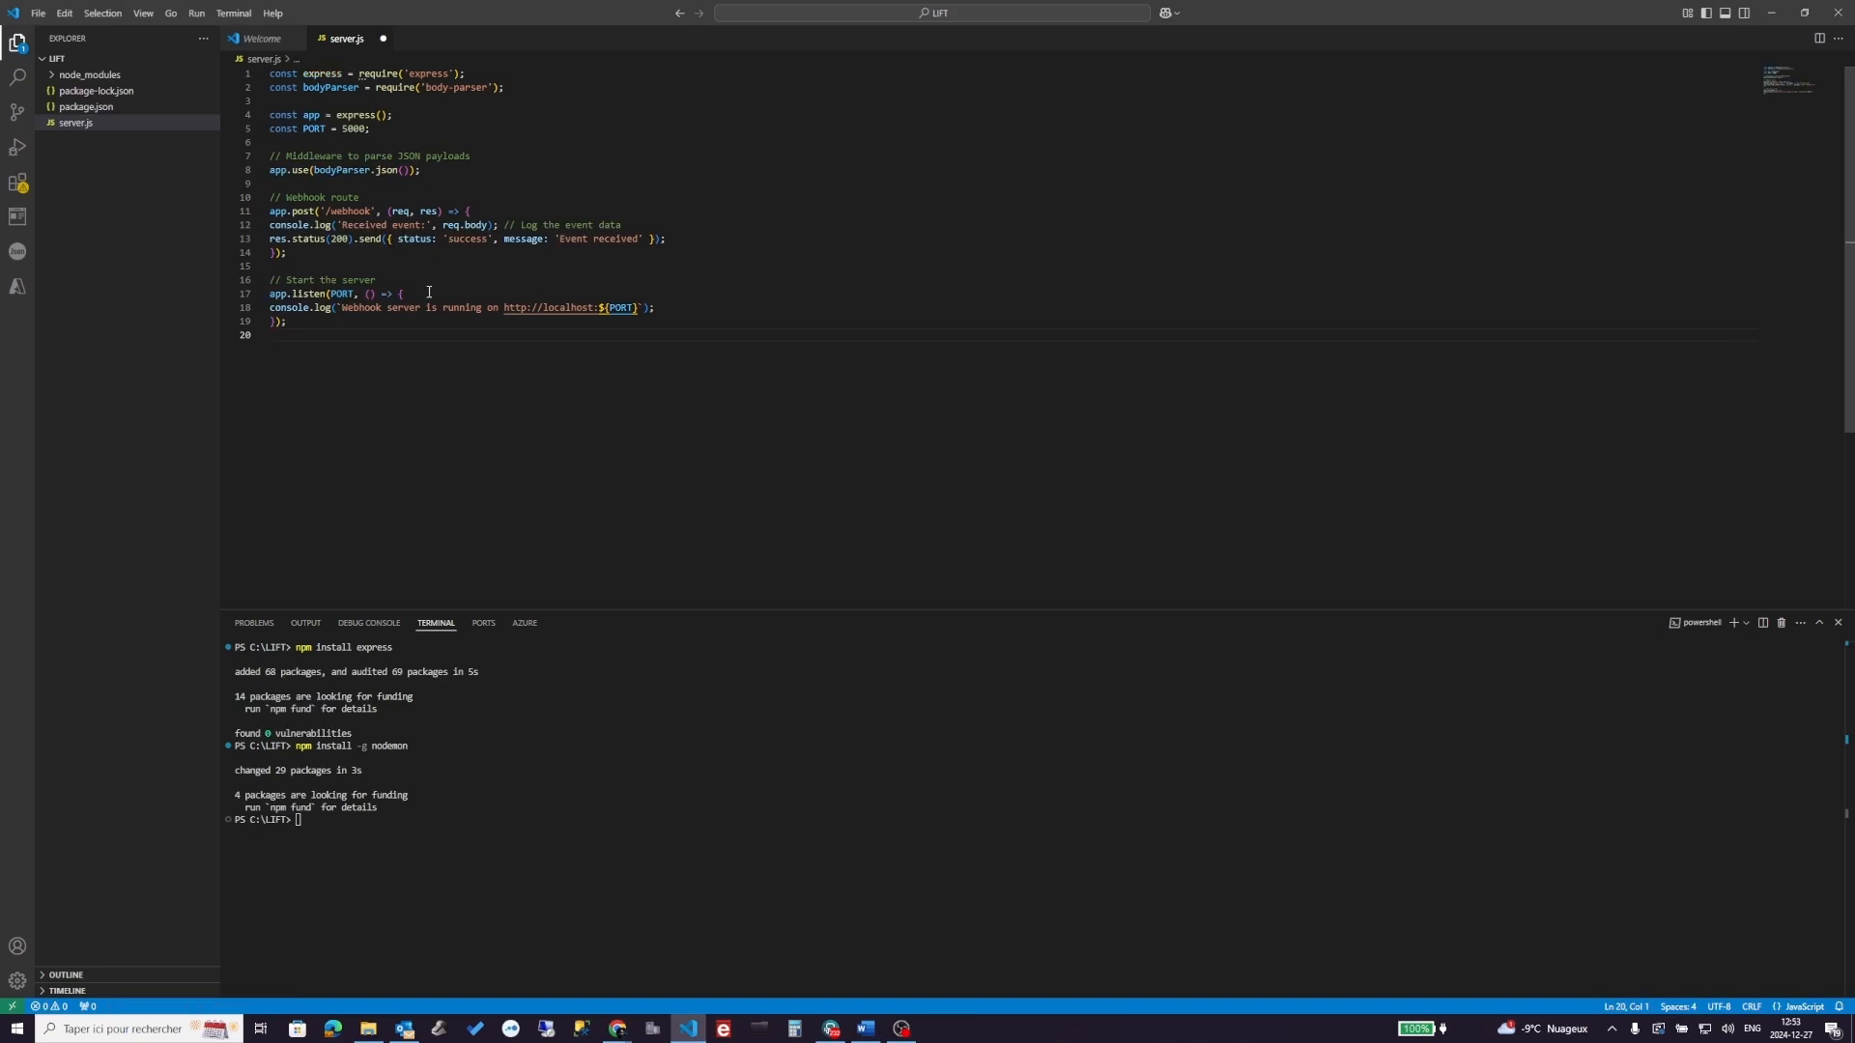
mouse_move(388, 238)
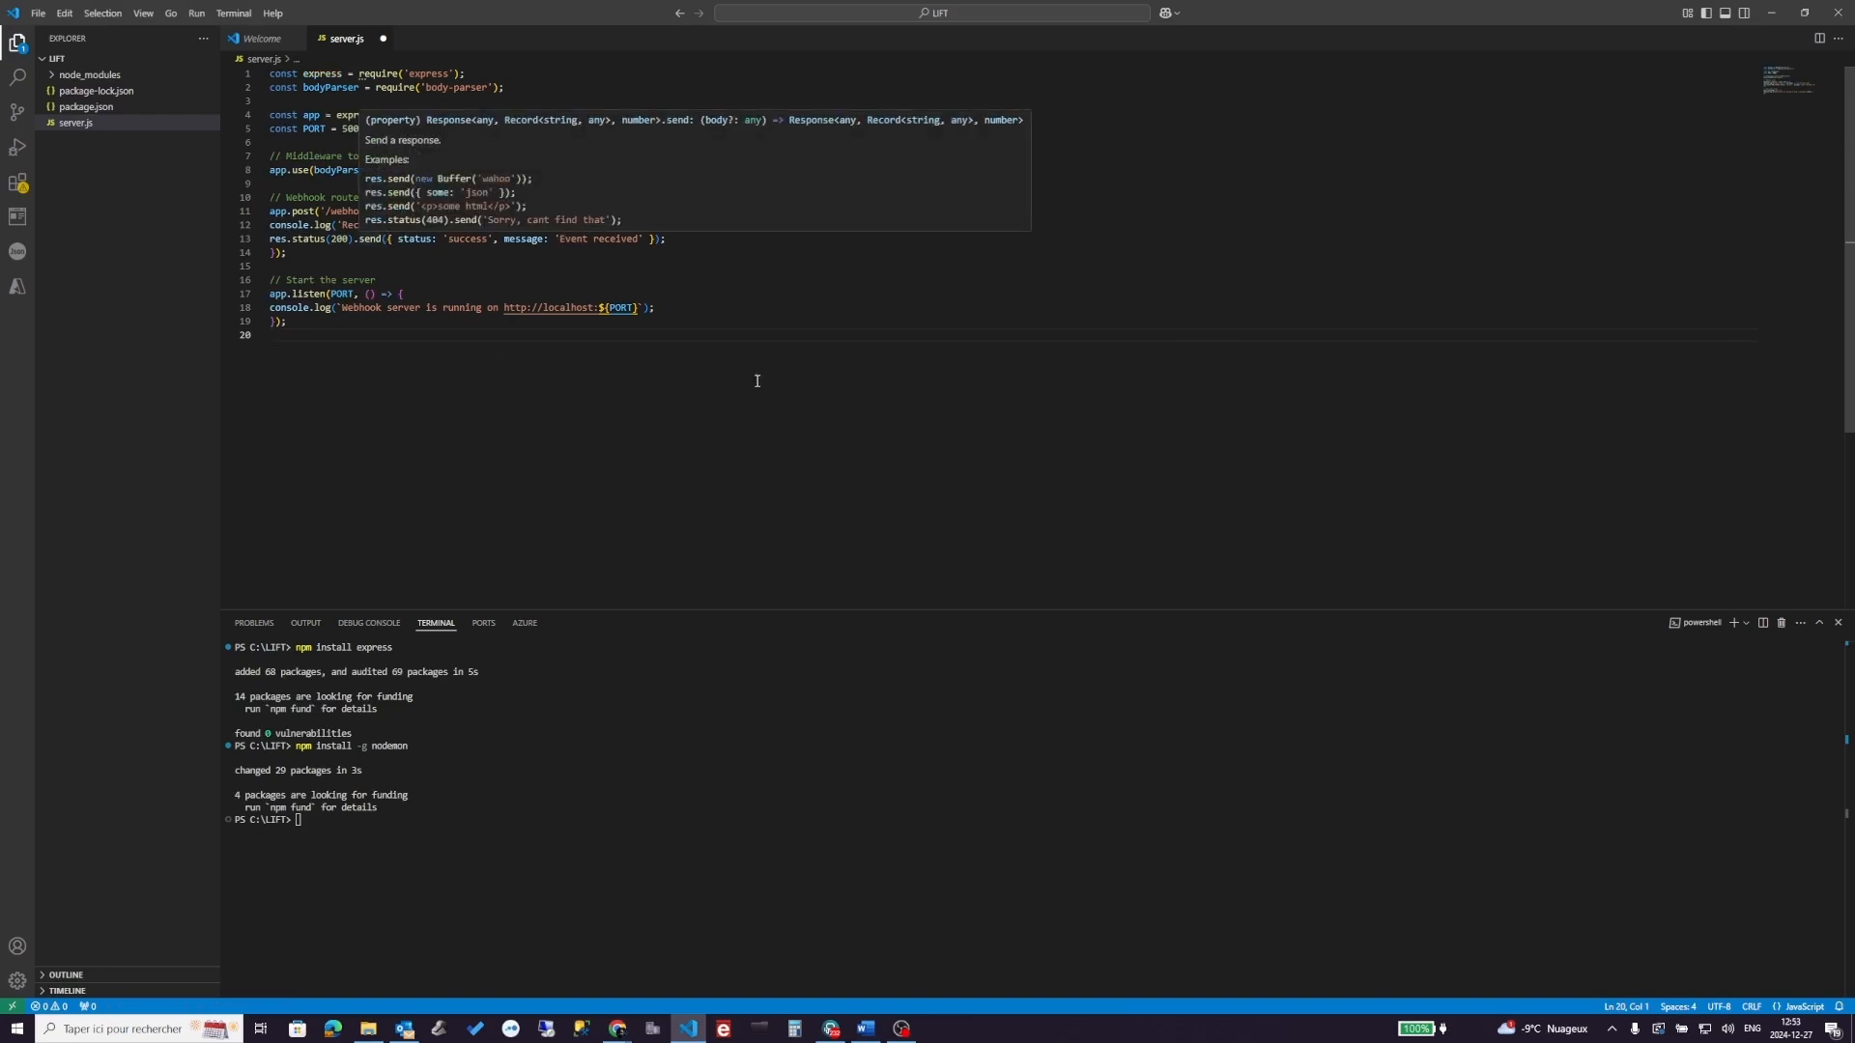
key("ctrl+s")
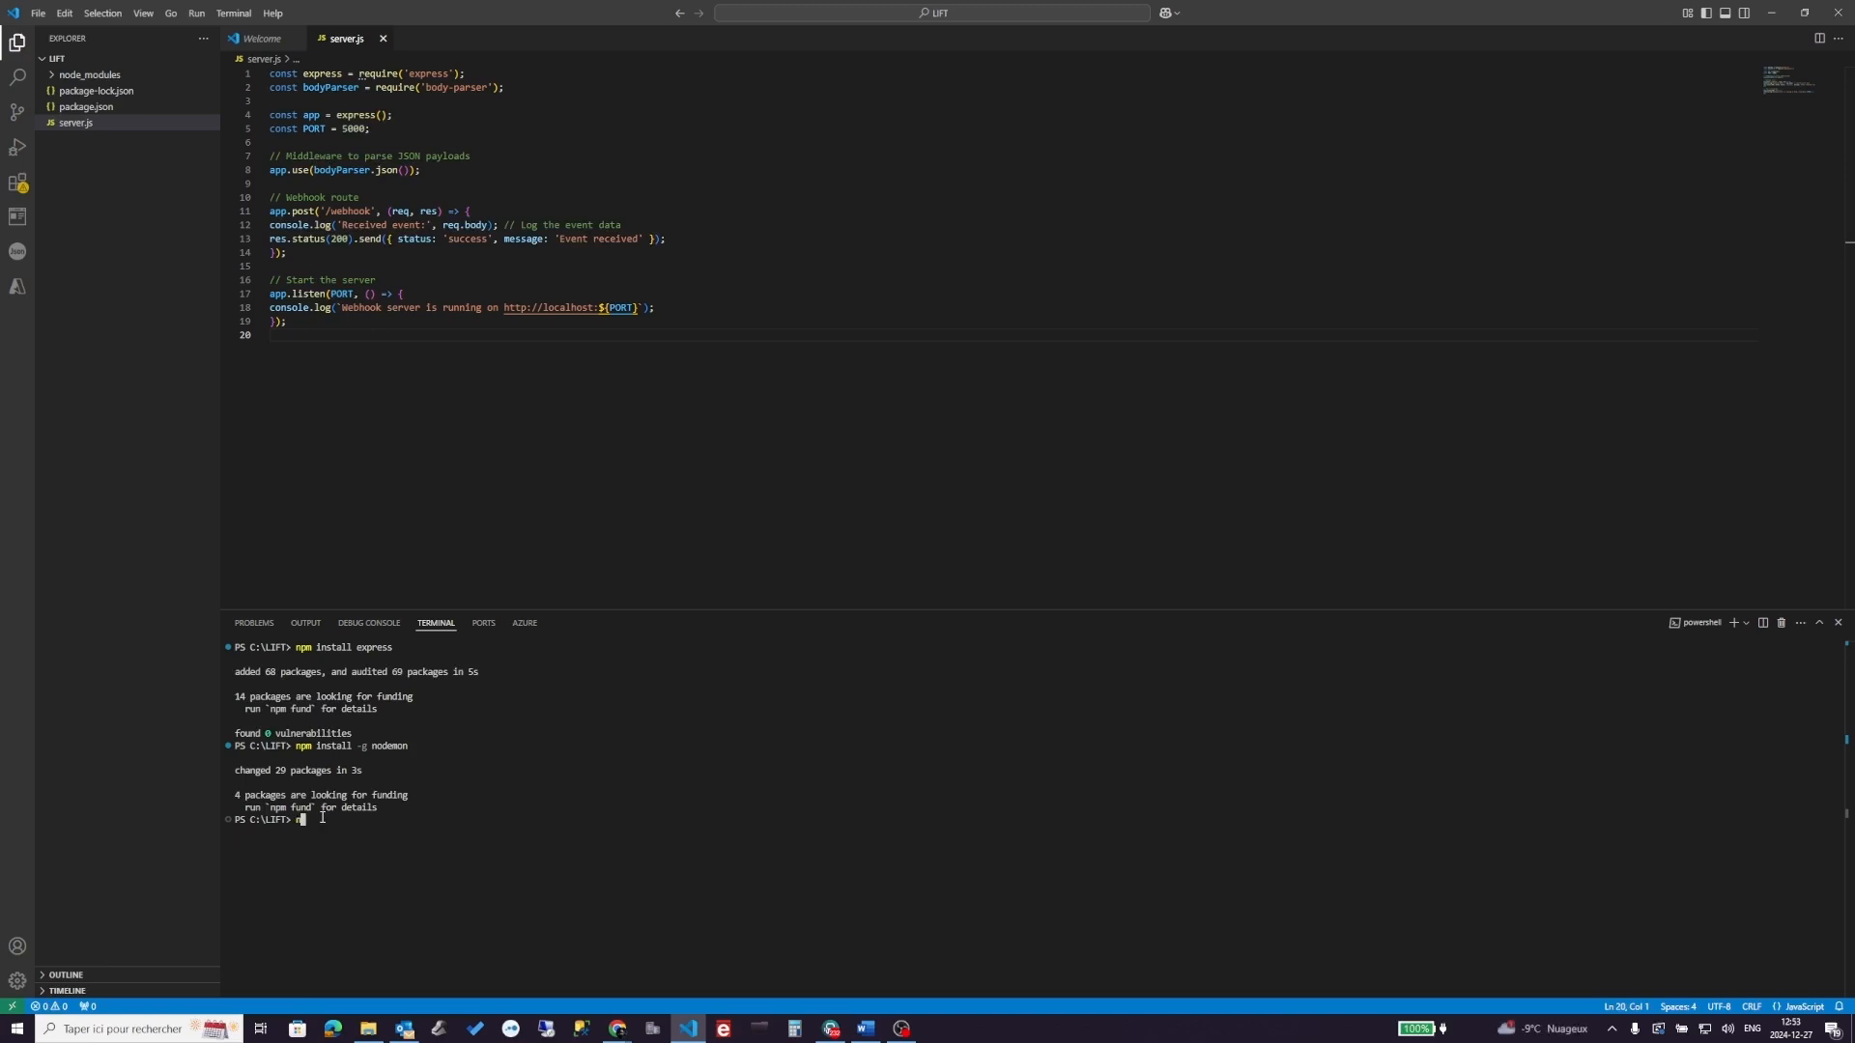
- Run node server.js in the terminal so the webhook server listens on localhost:5000
type("node server.")
type("js")
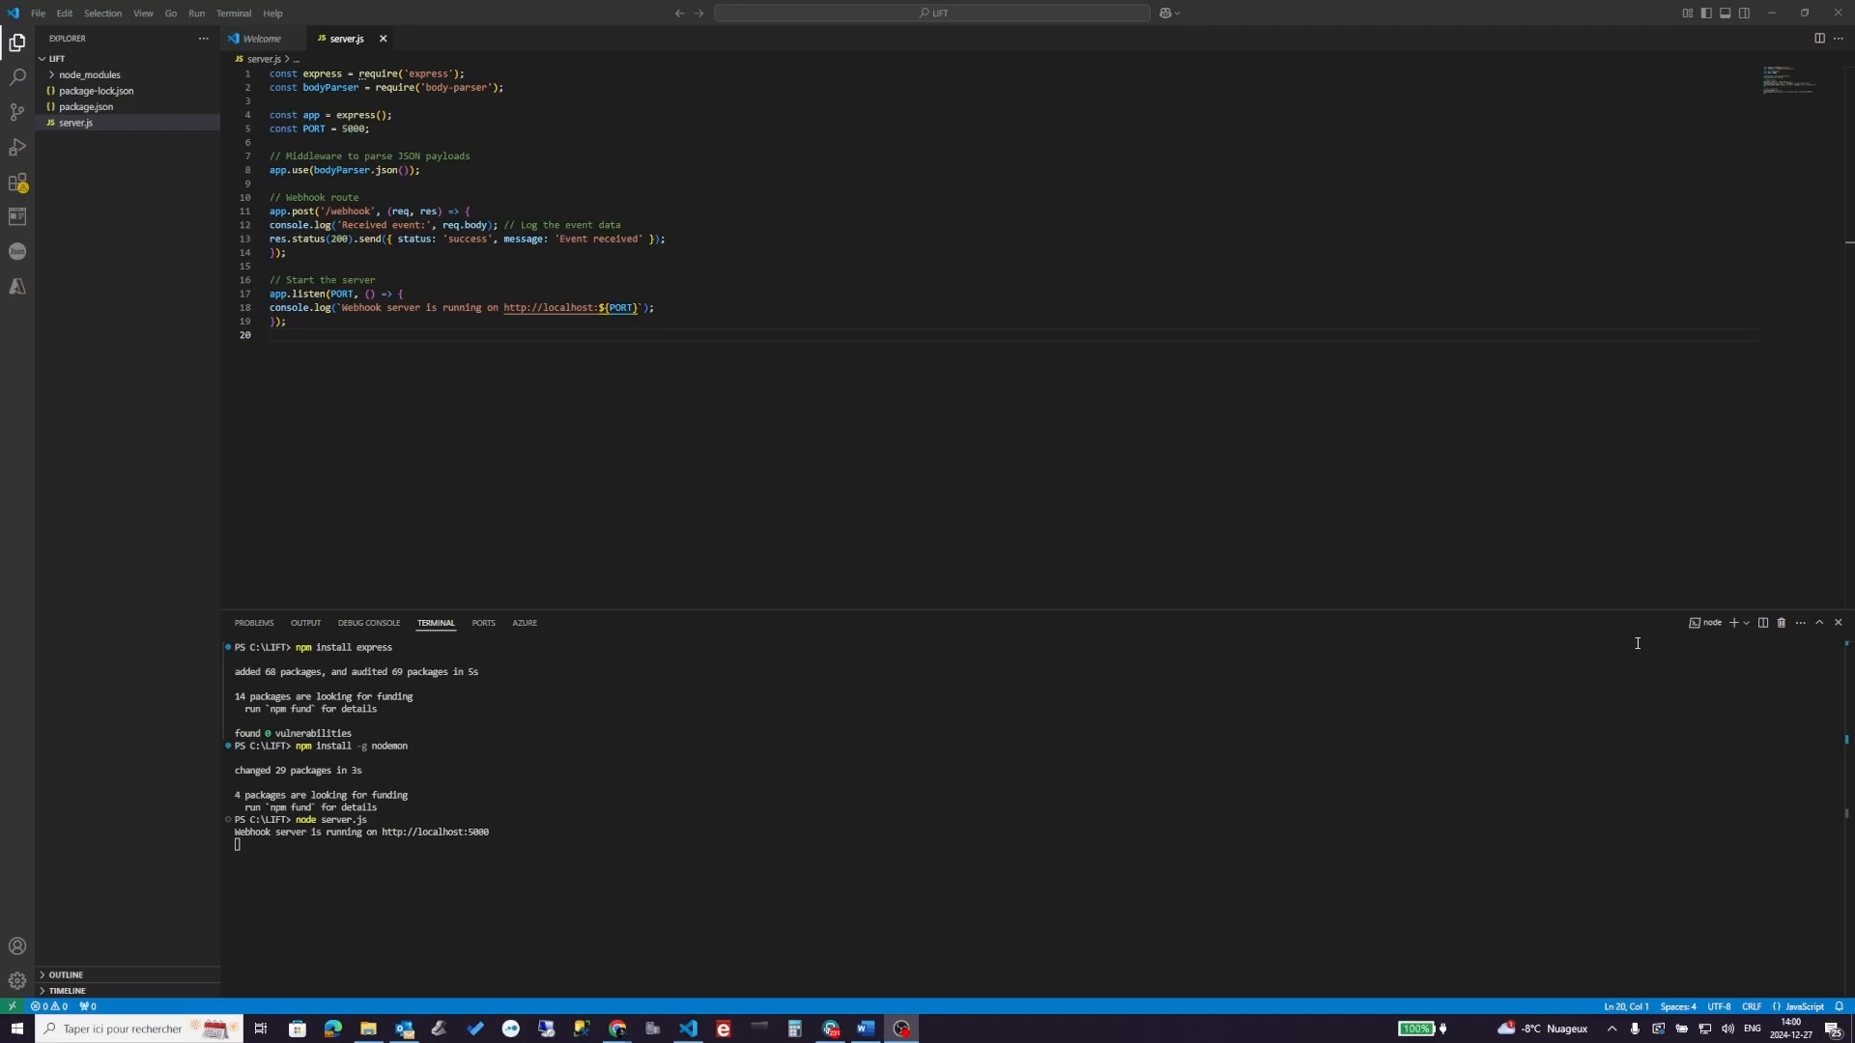
- Search Google for ngrok, open ngrok.com, and sign in to reach the Setup & Installation dashboard
left_click(1771, 14)
key("ctrl+t")
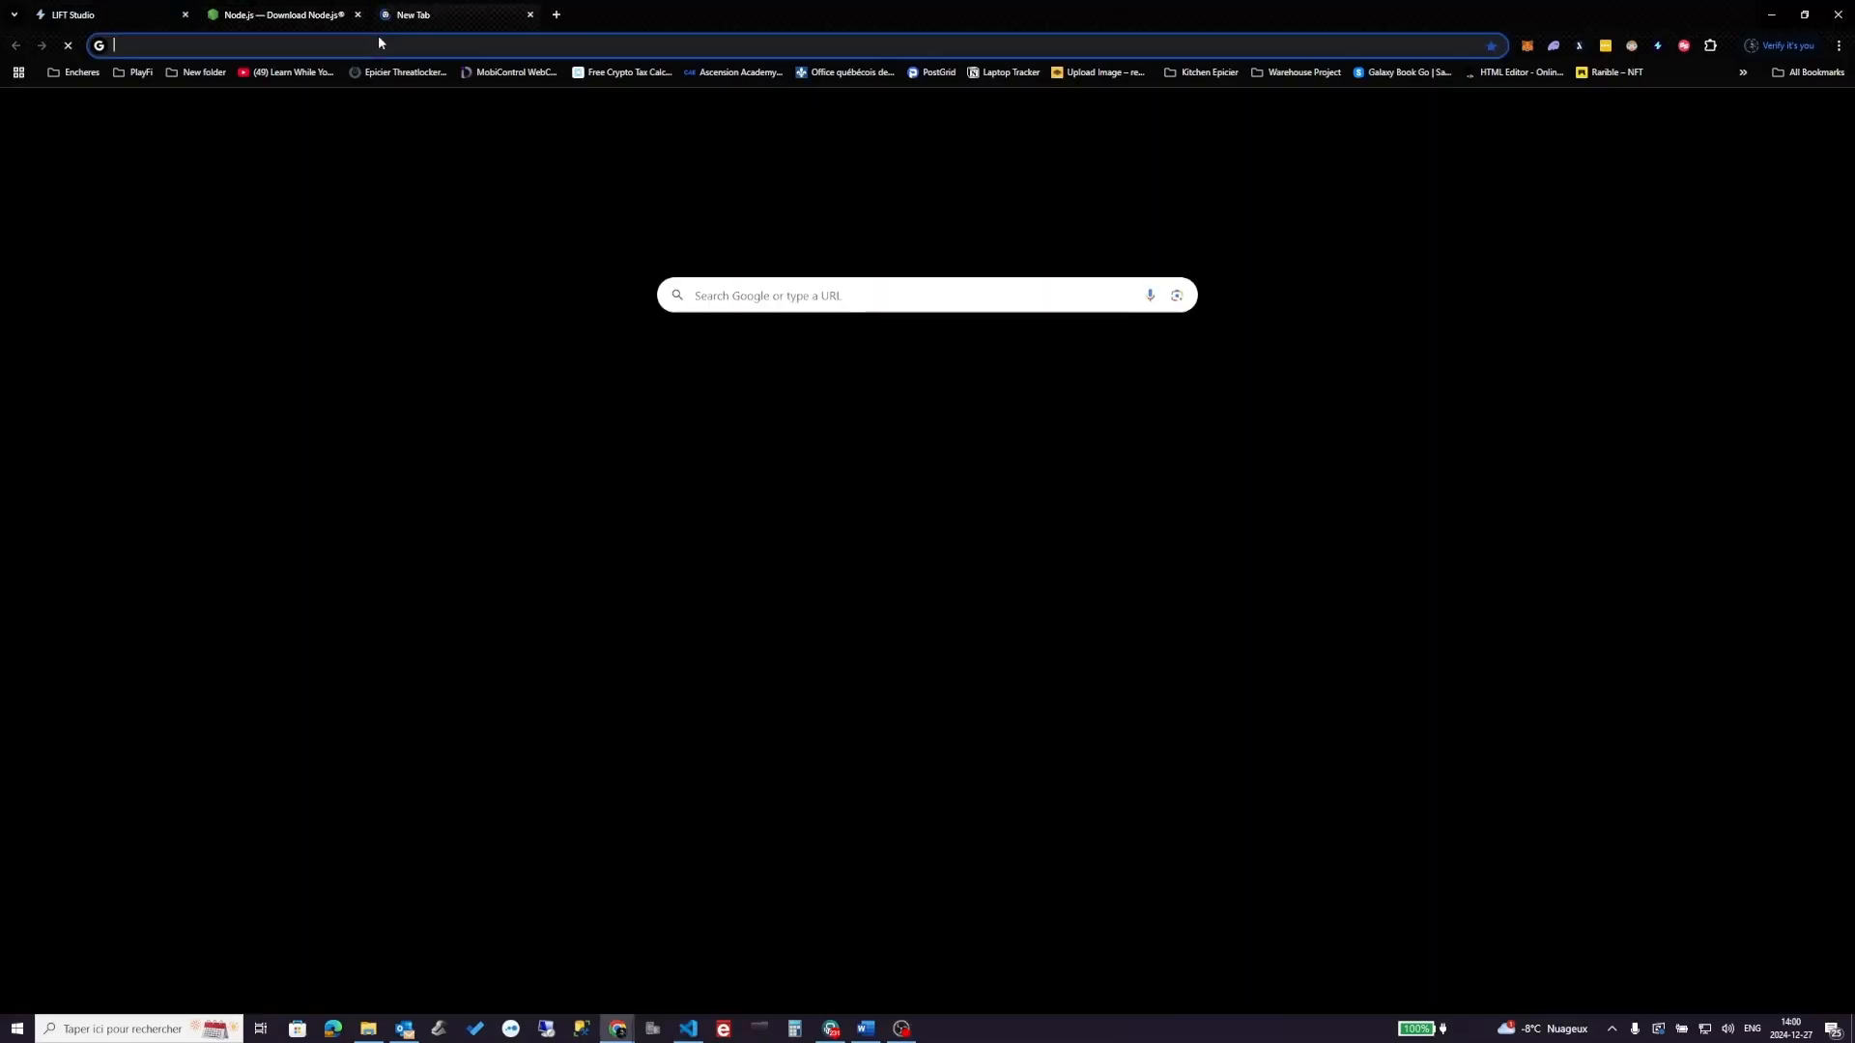
type("ngrok")
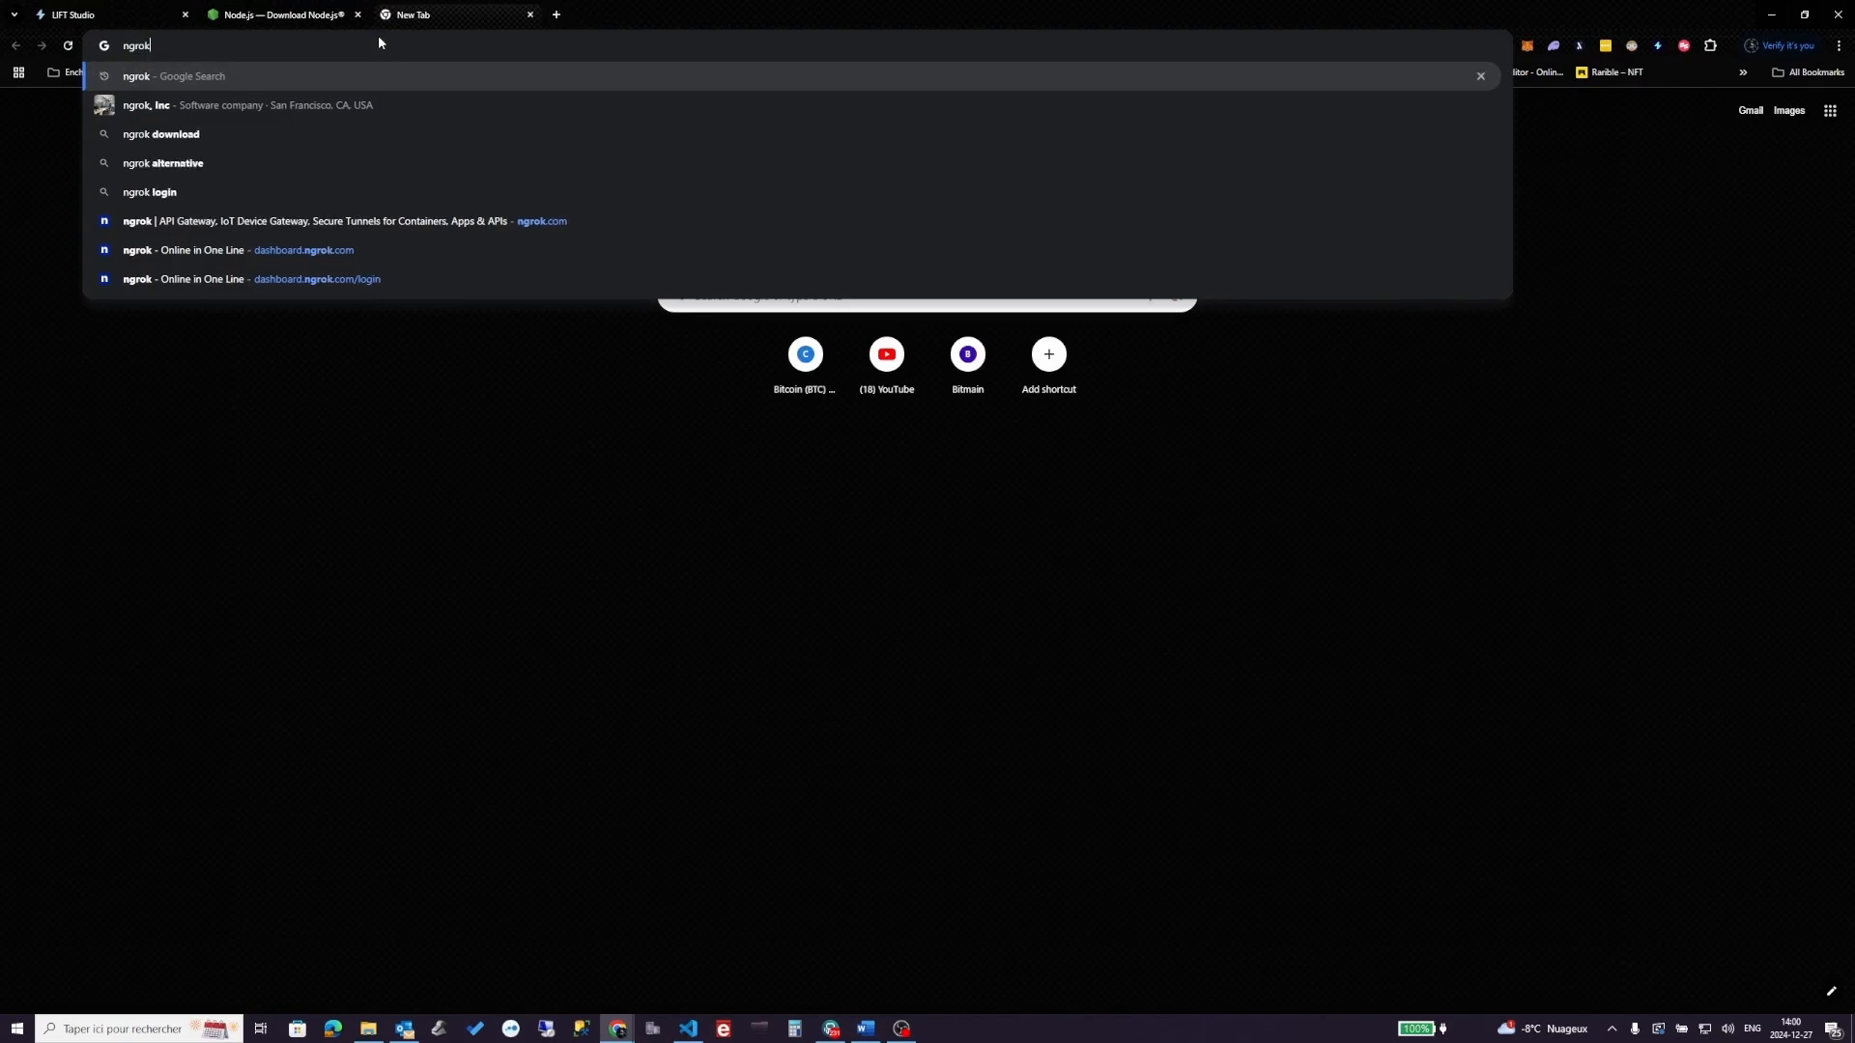
key("Return")
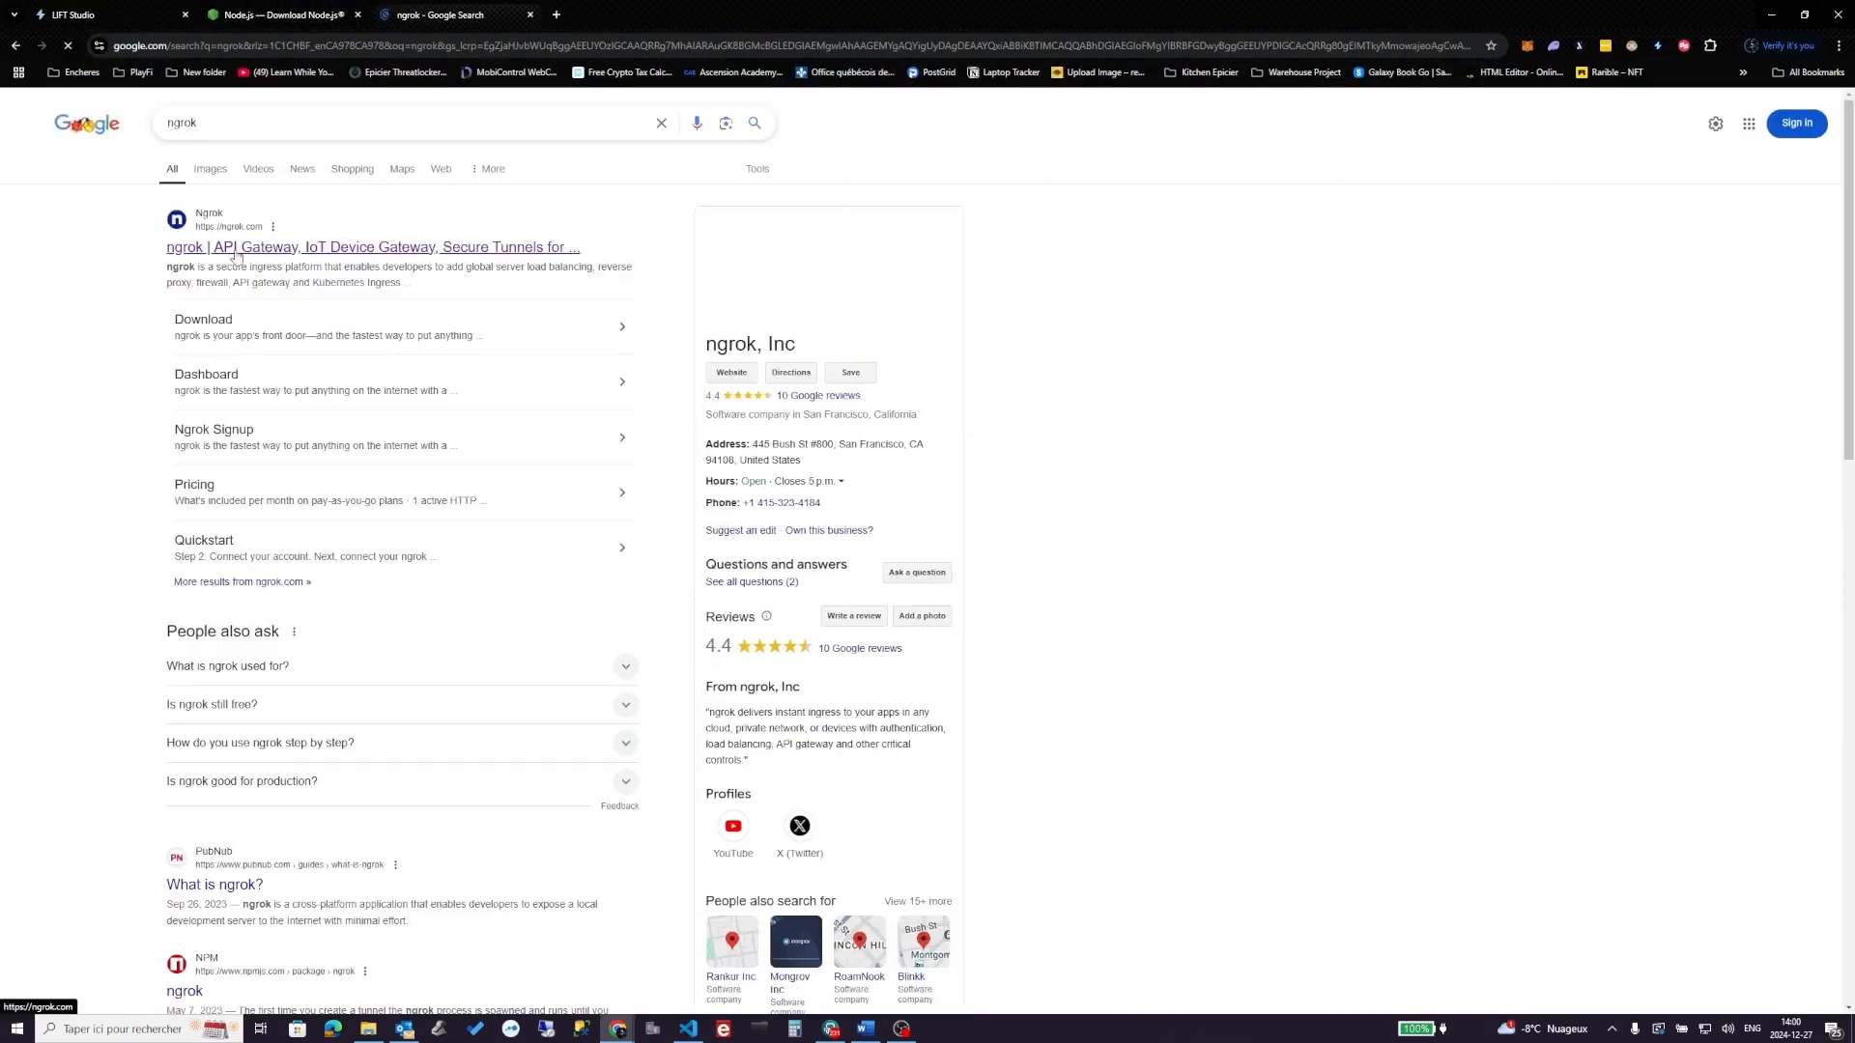
left_click(236, 252)
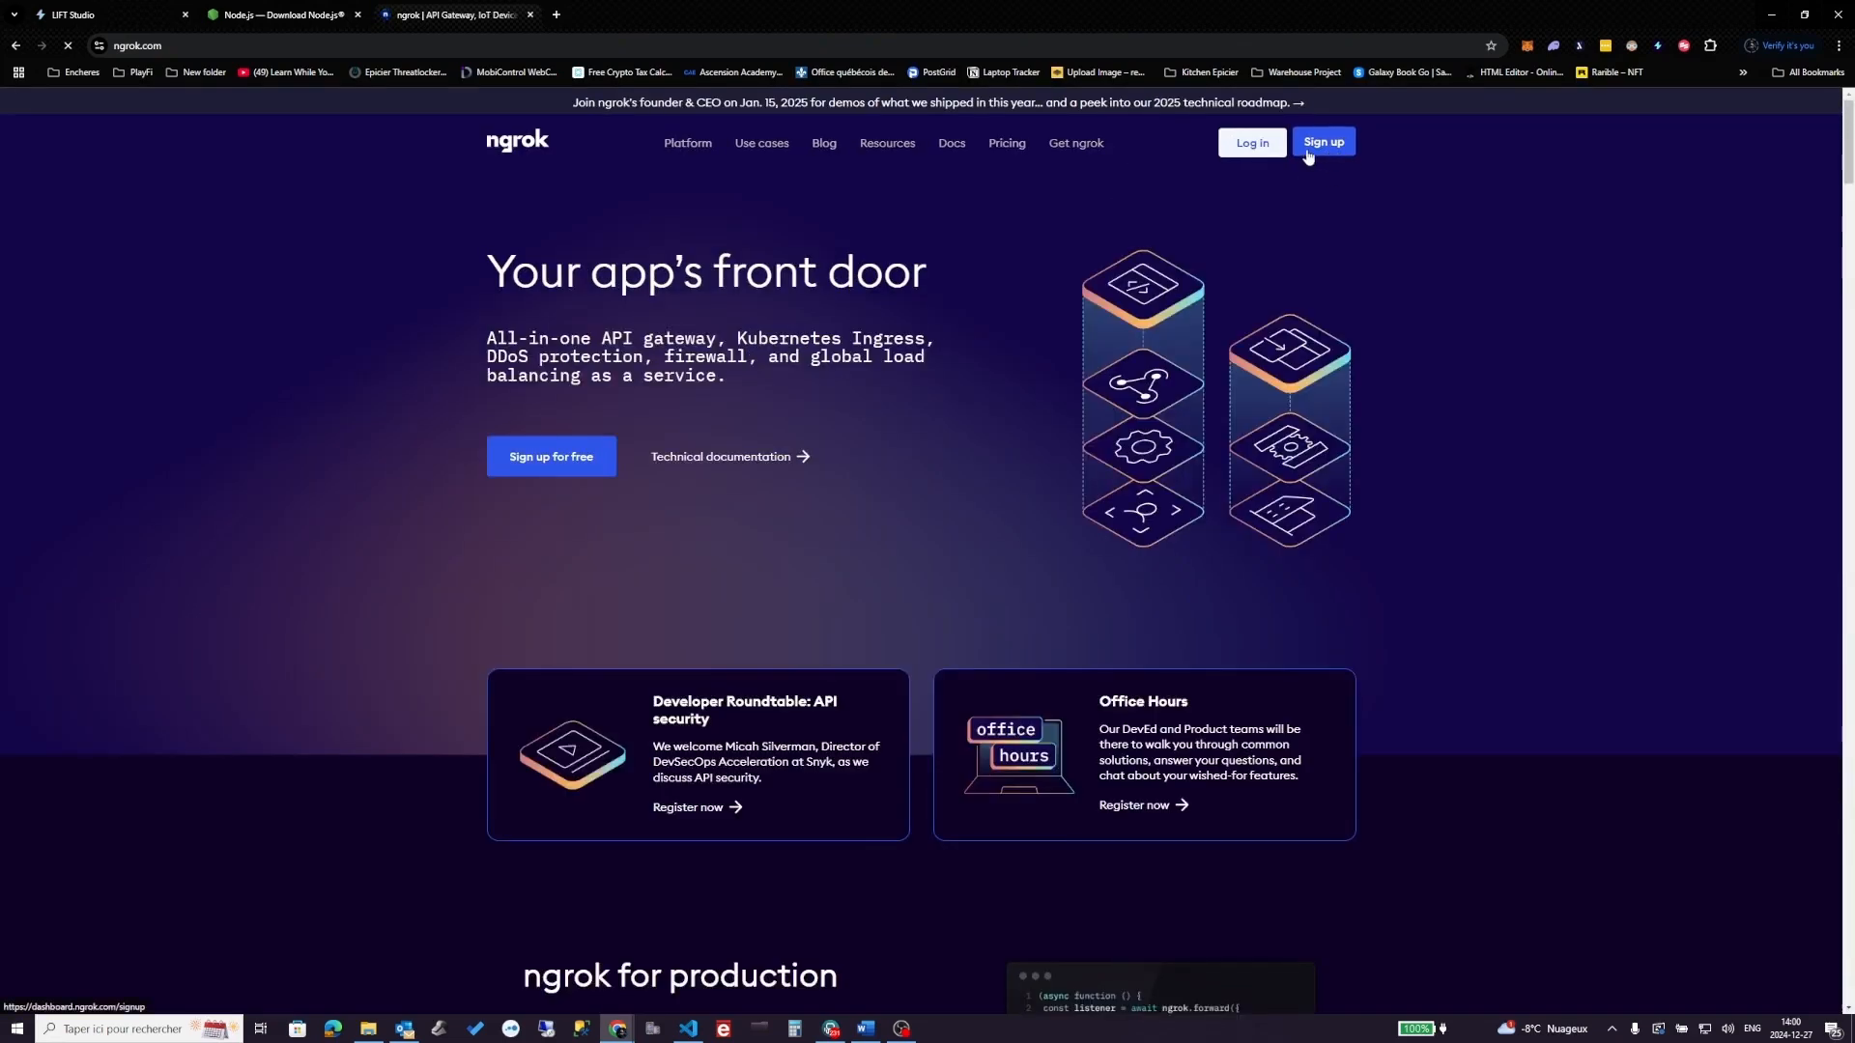
left_click(1253, 143)
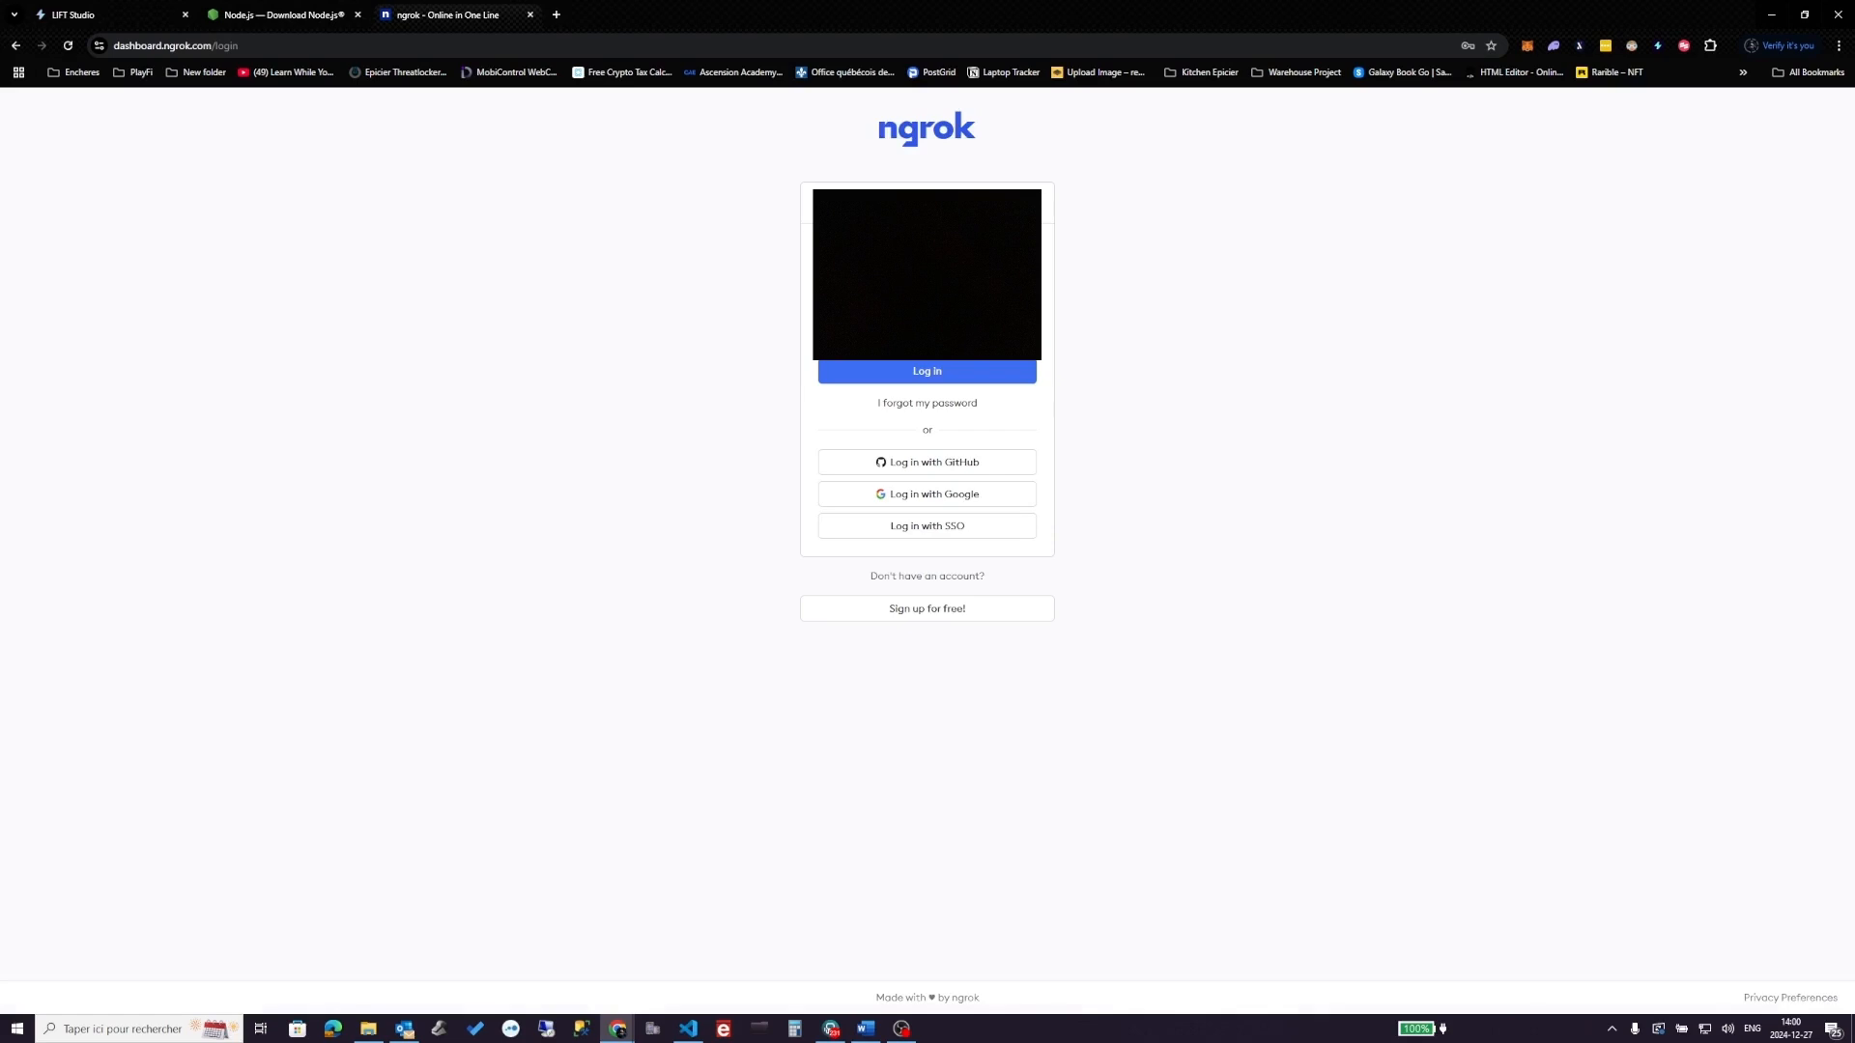
key("Return")
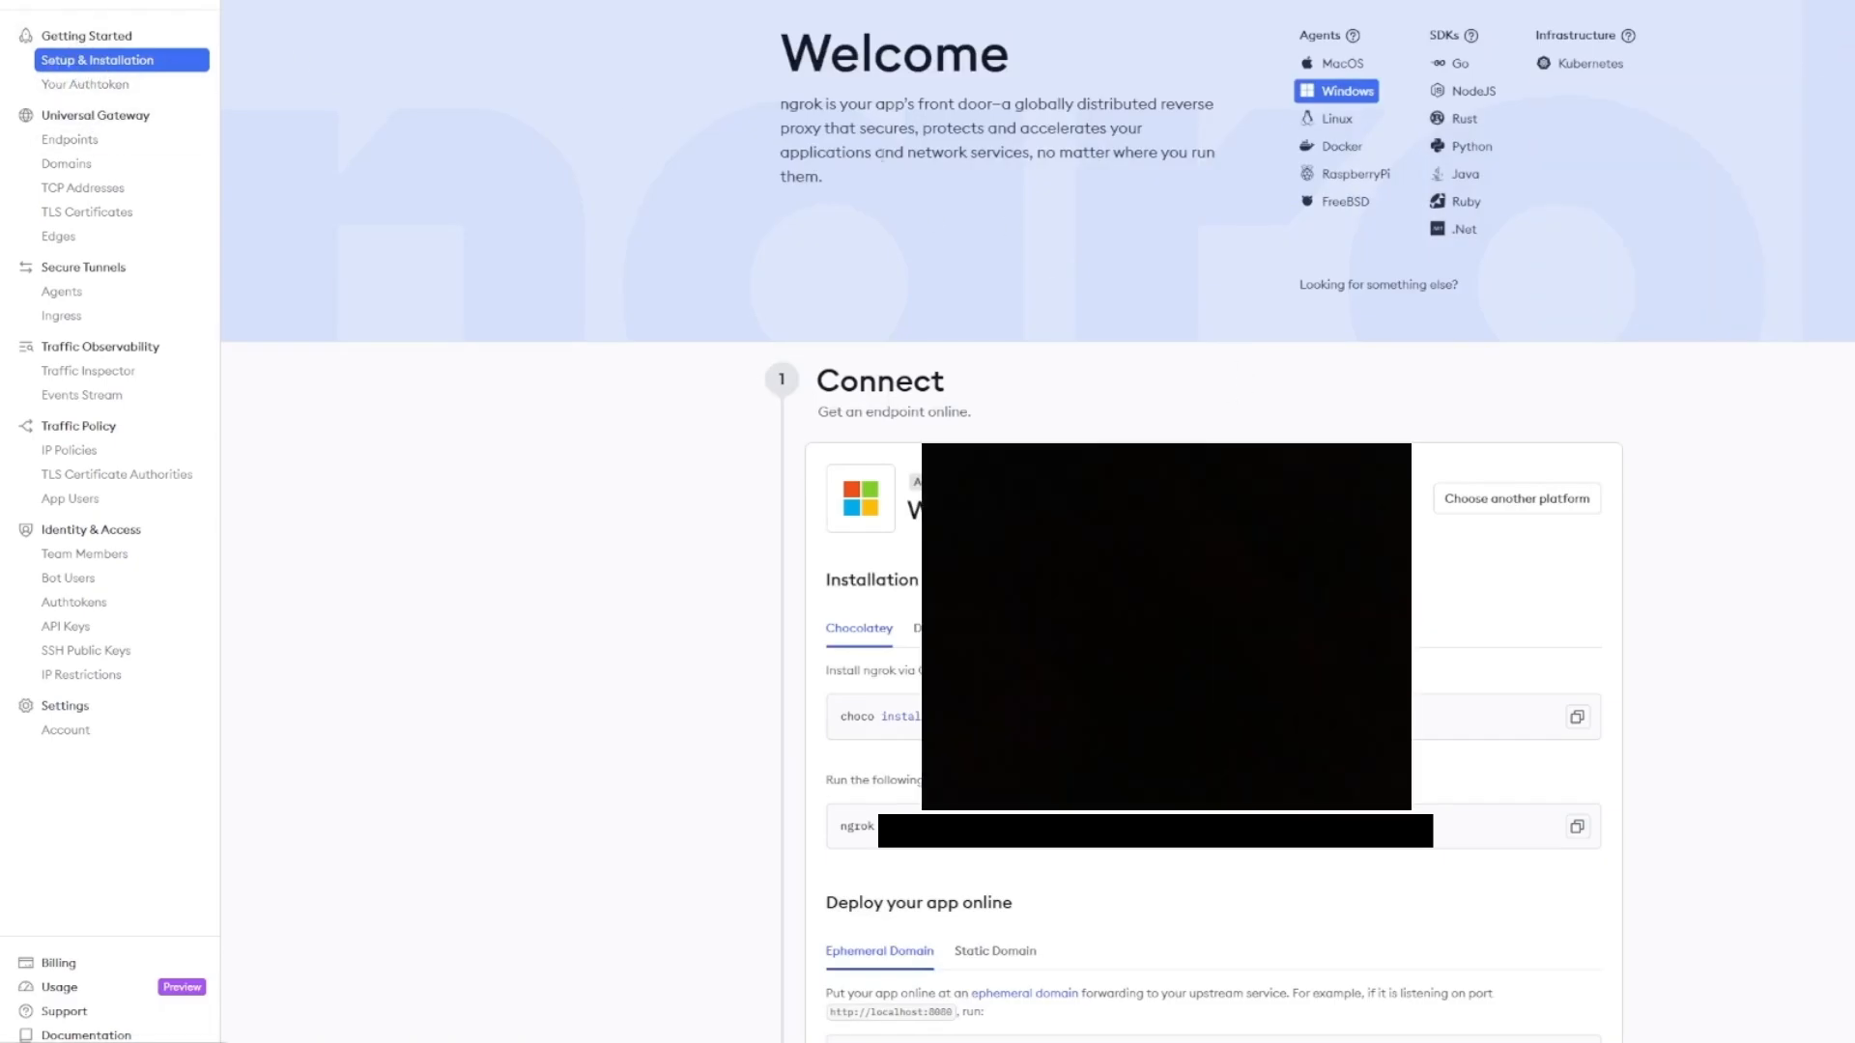
- Check the Windows Download option, then return to the Chocolatey install instructions
scroll(1082, 377, "down", 4)
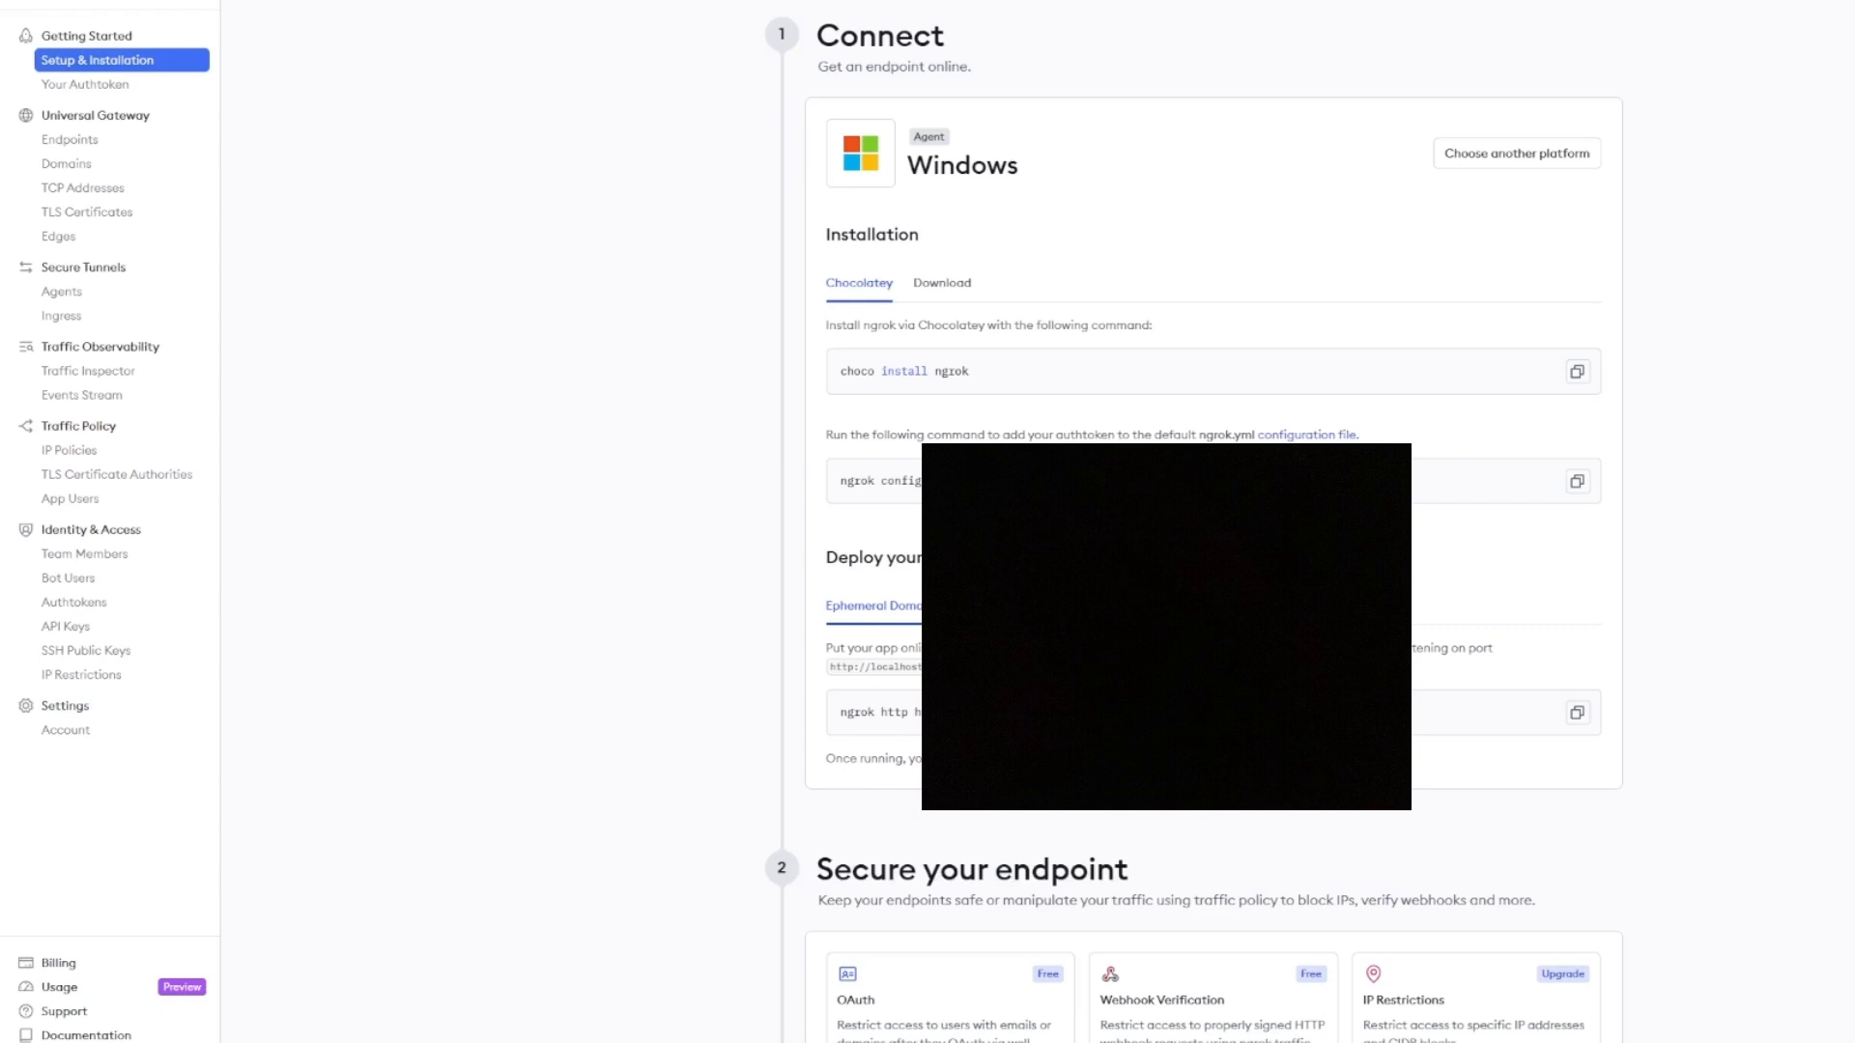
left_click(947, 287)
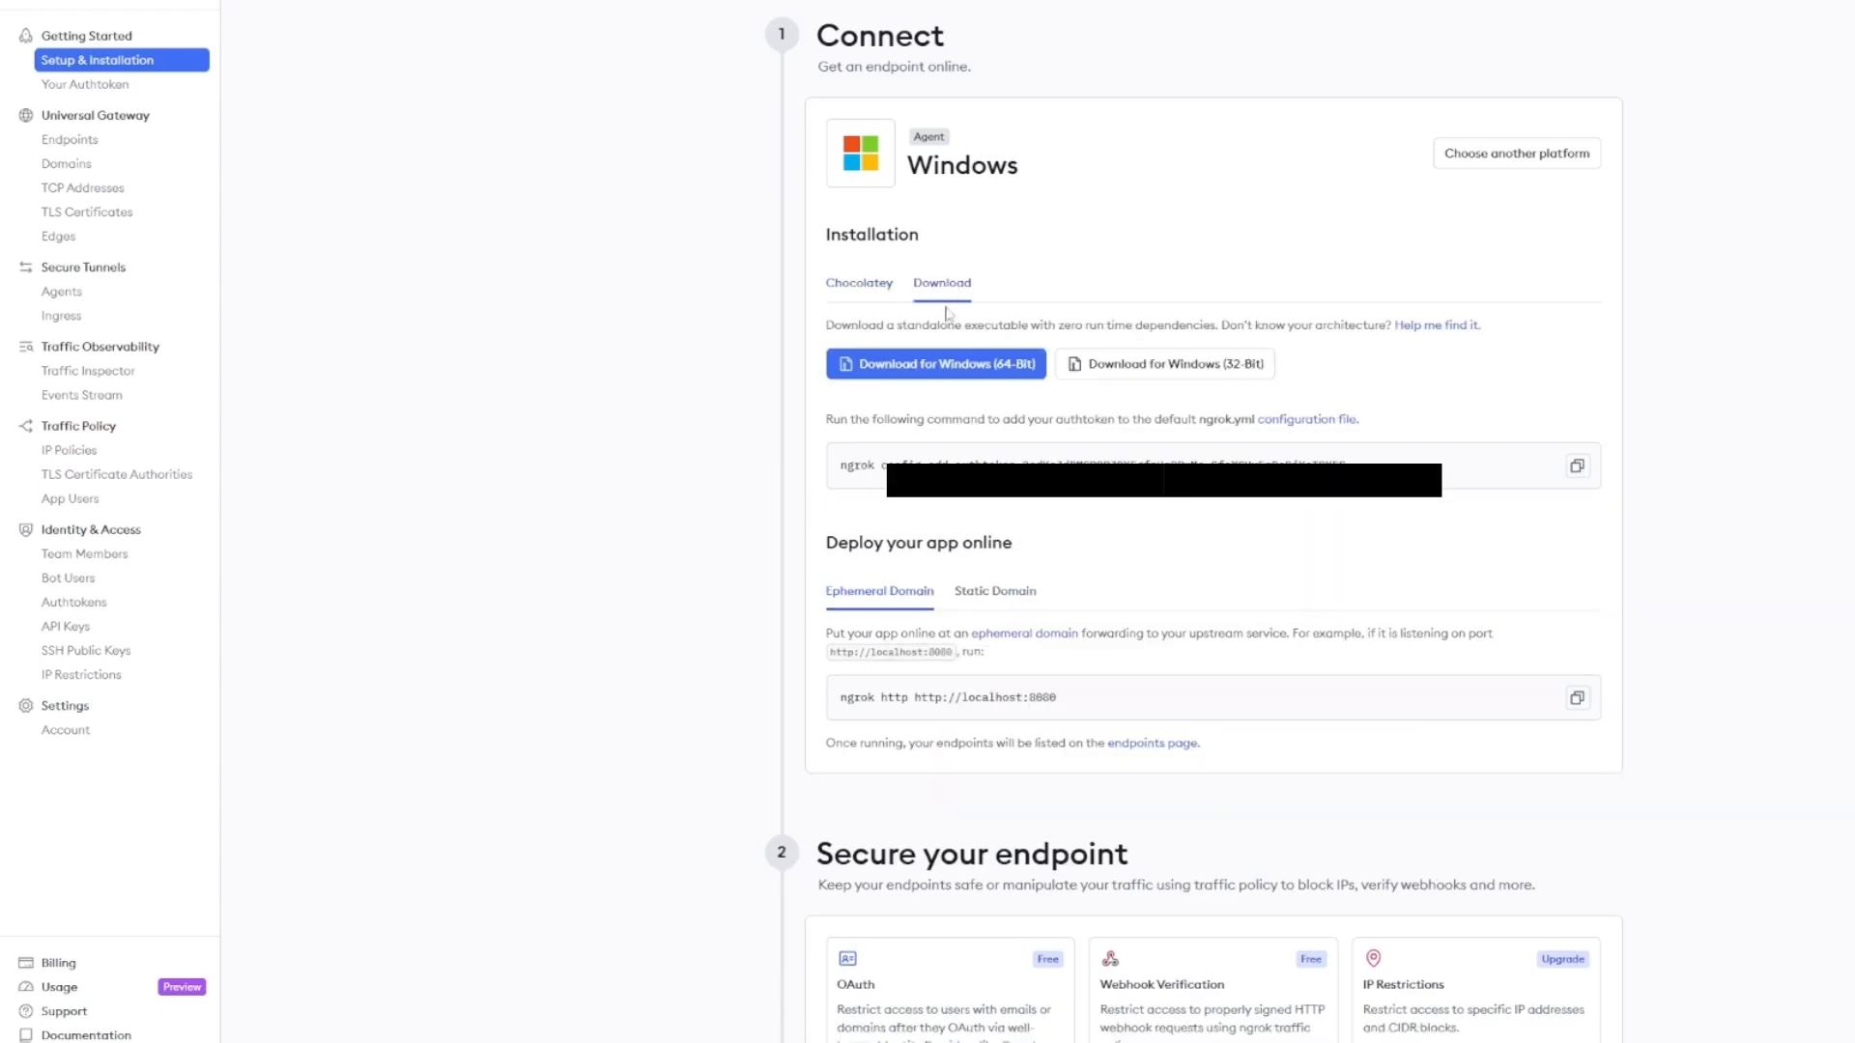
left_click(869, 290)
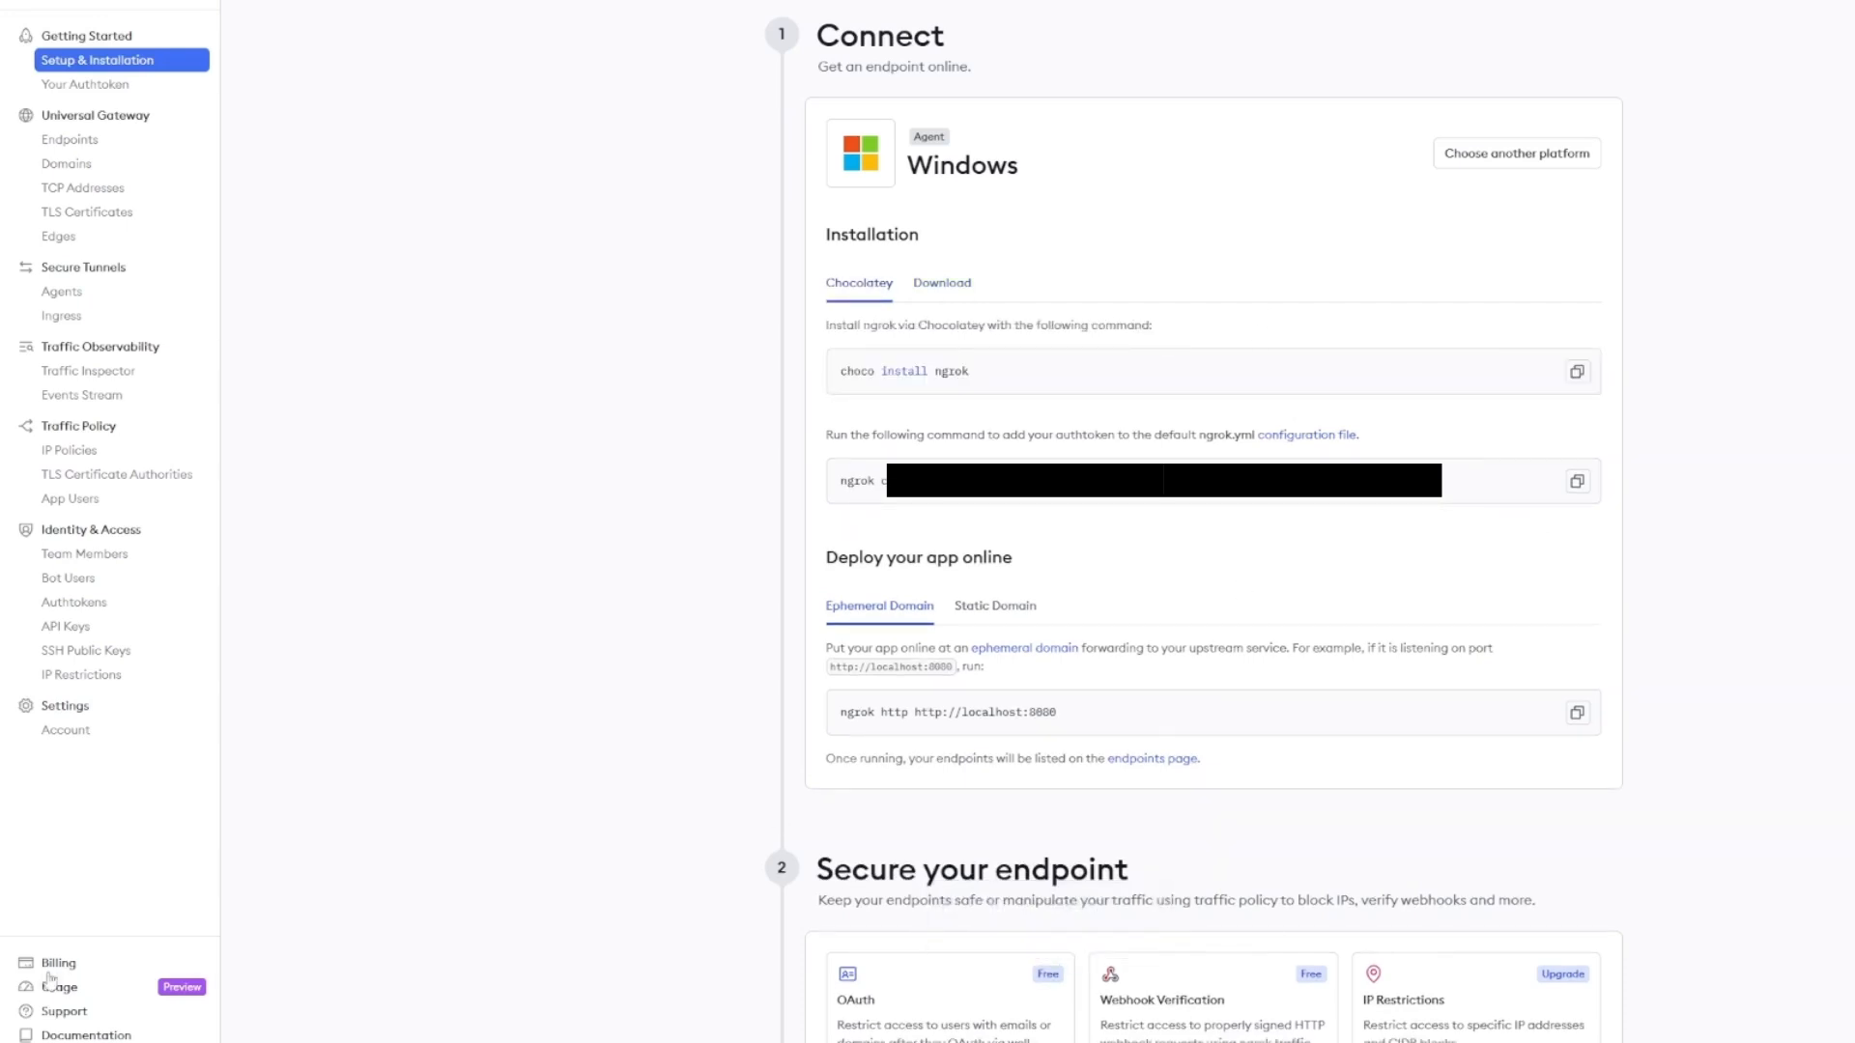
- Launch Windows PowerShell as administrator from the Start menu
left_click(27, 1041)
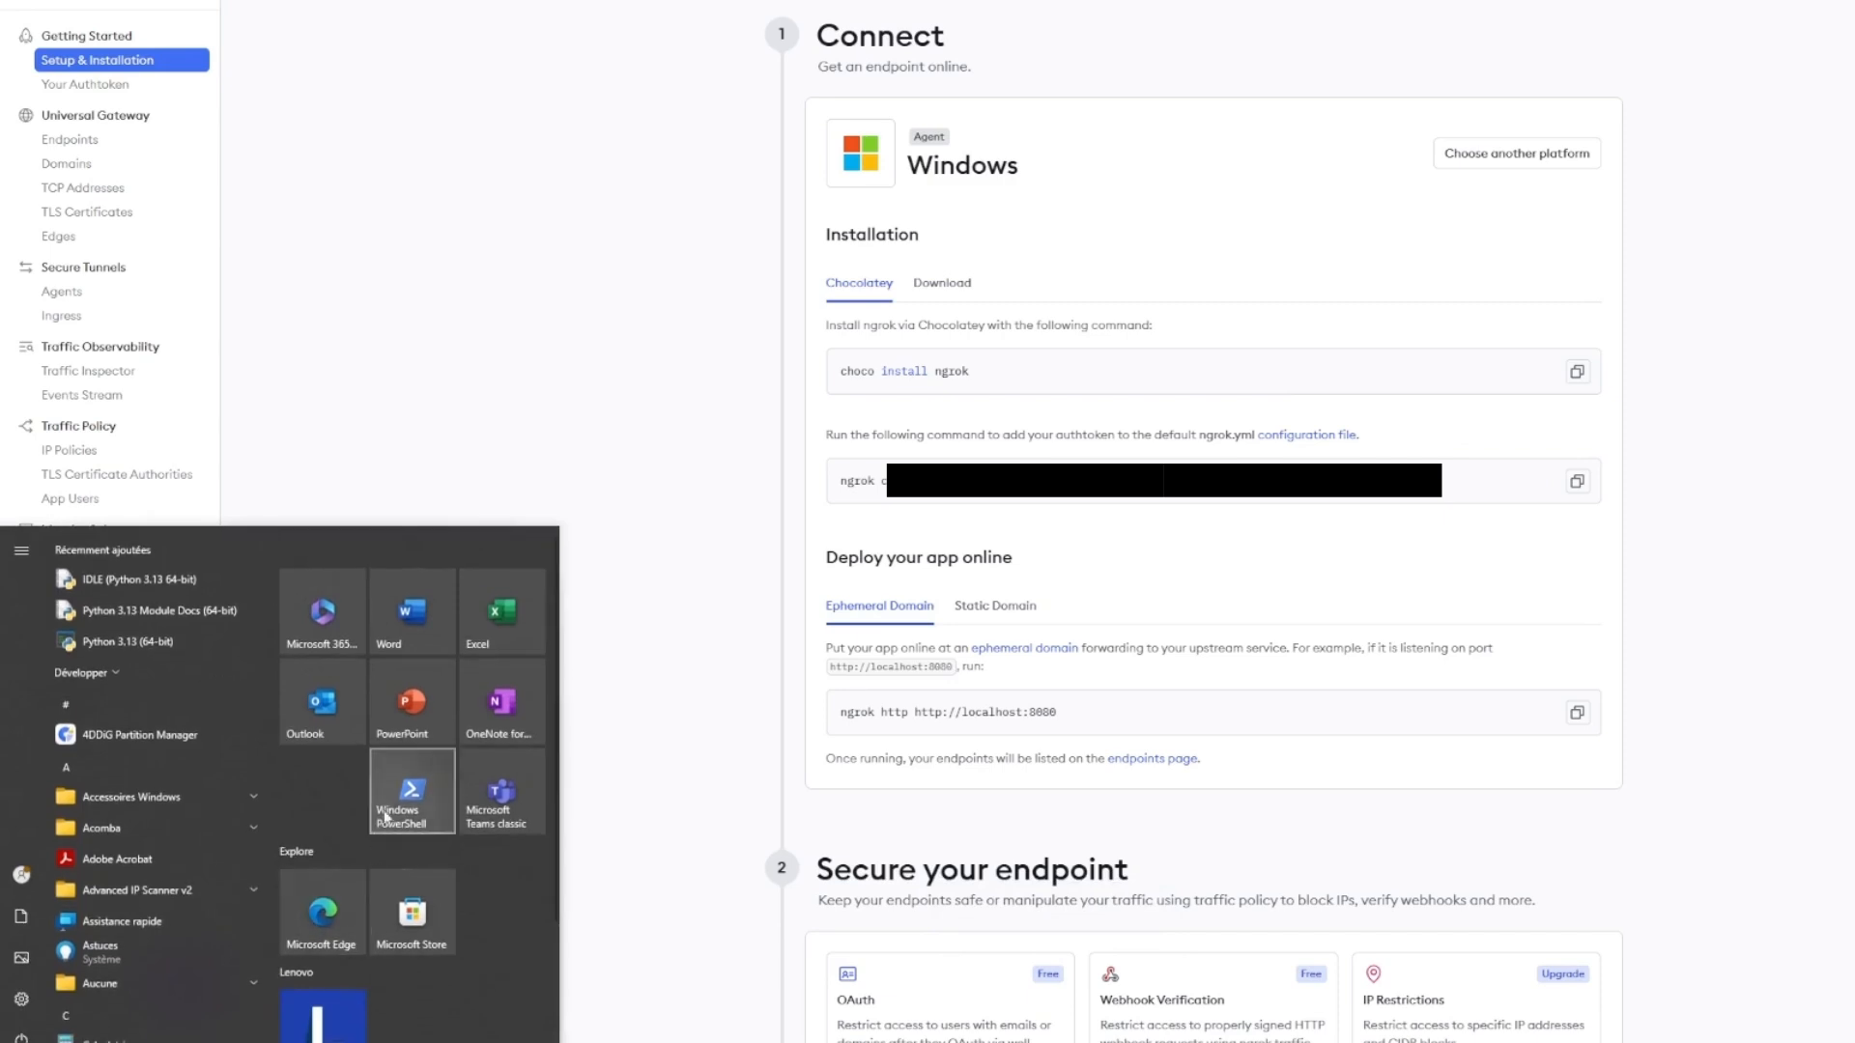
right_click(410, 788)
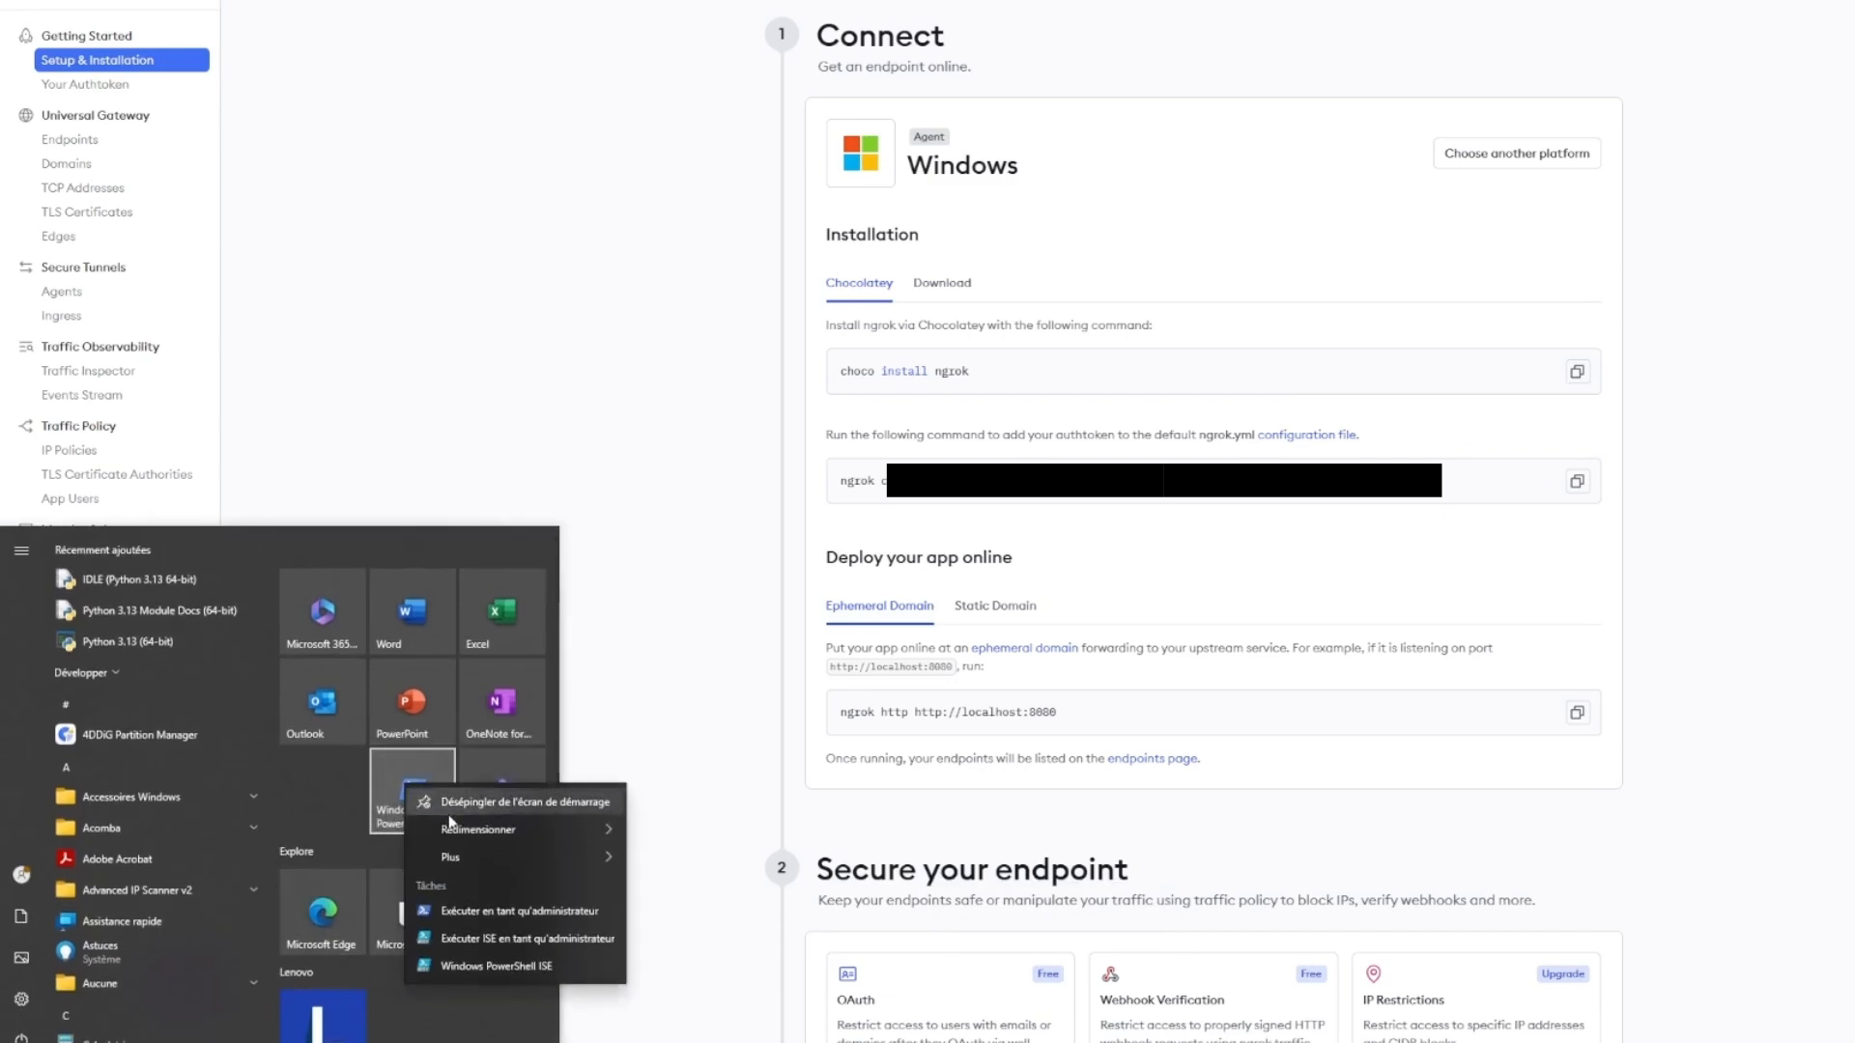
left_click(467, 914)
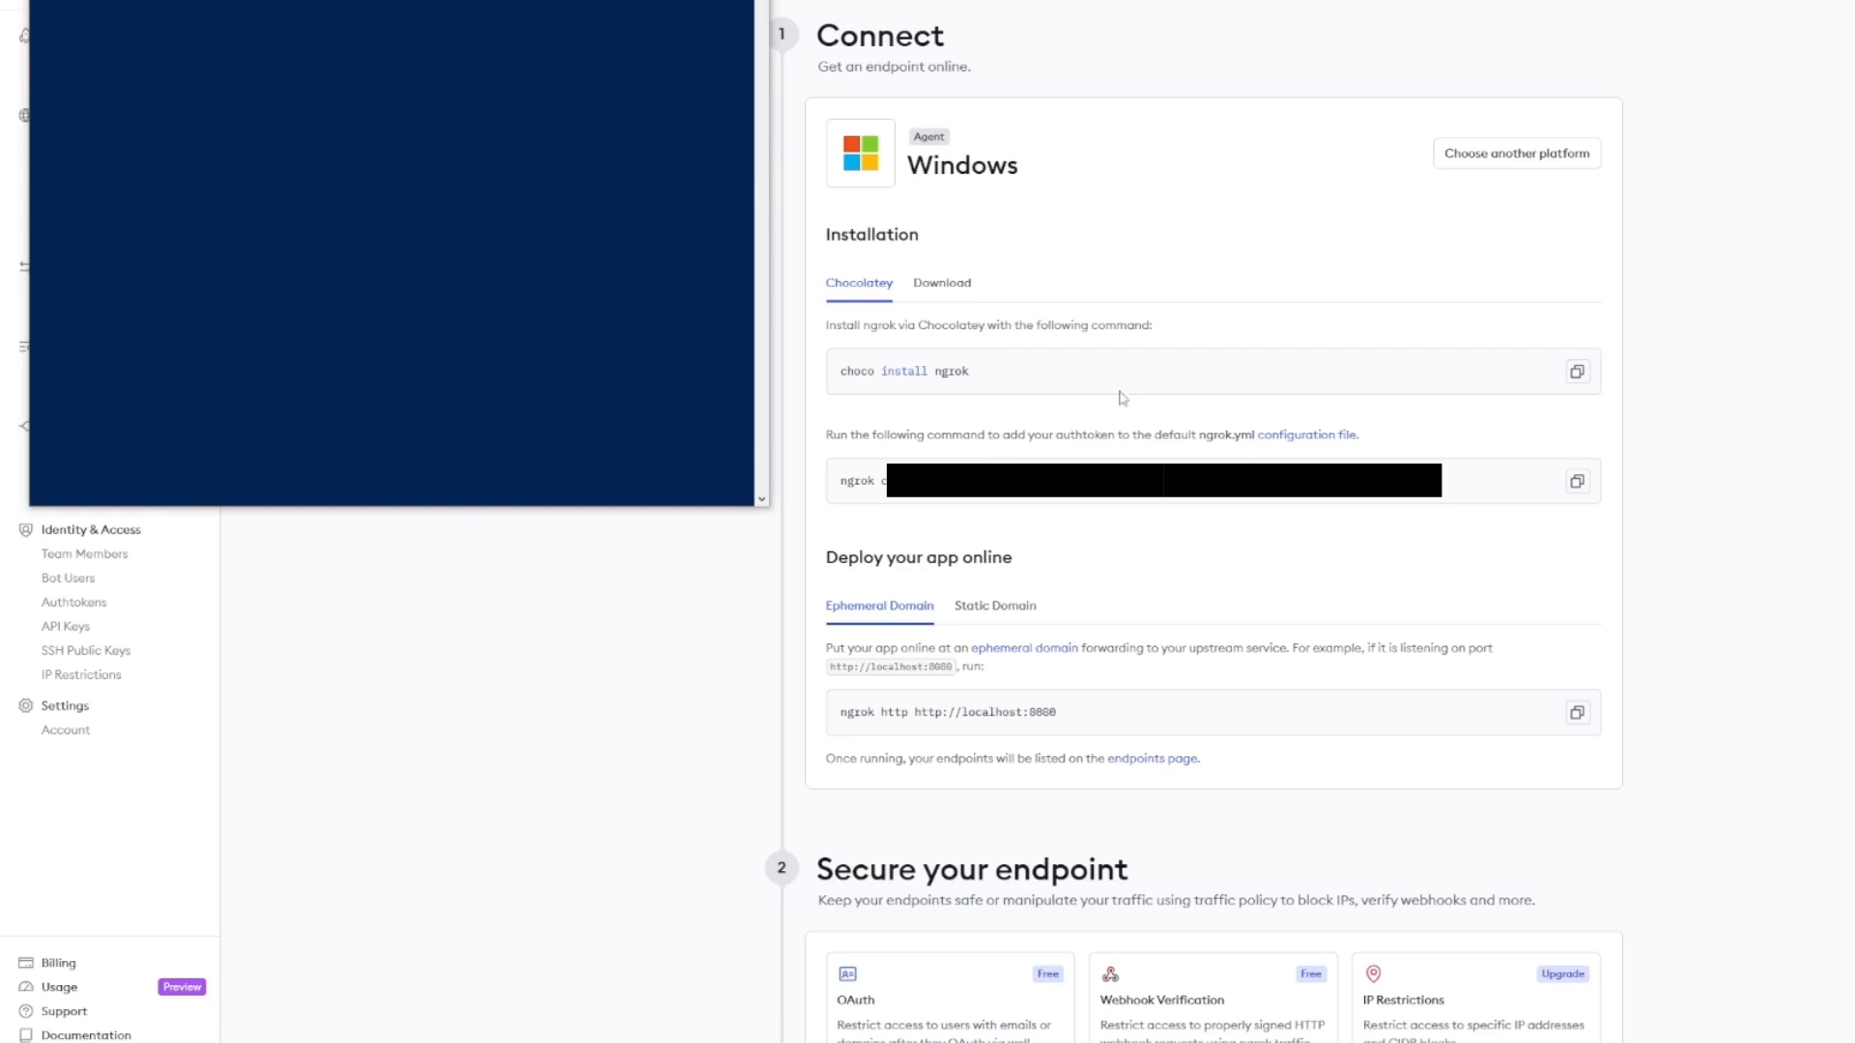
- Copy the choco install ngrok command and run it in PowerShell
left_click(1576, 372)
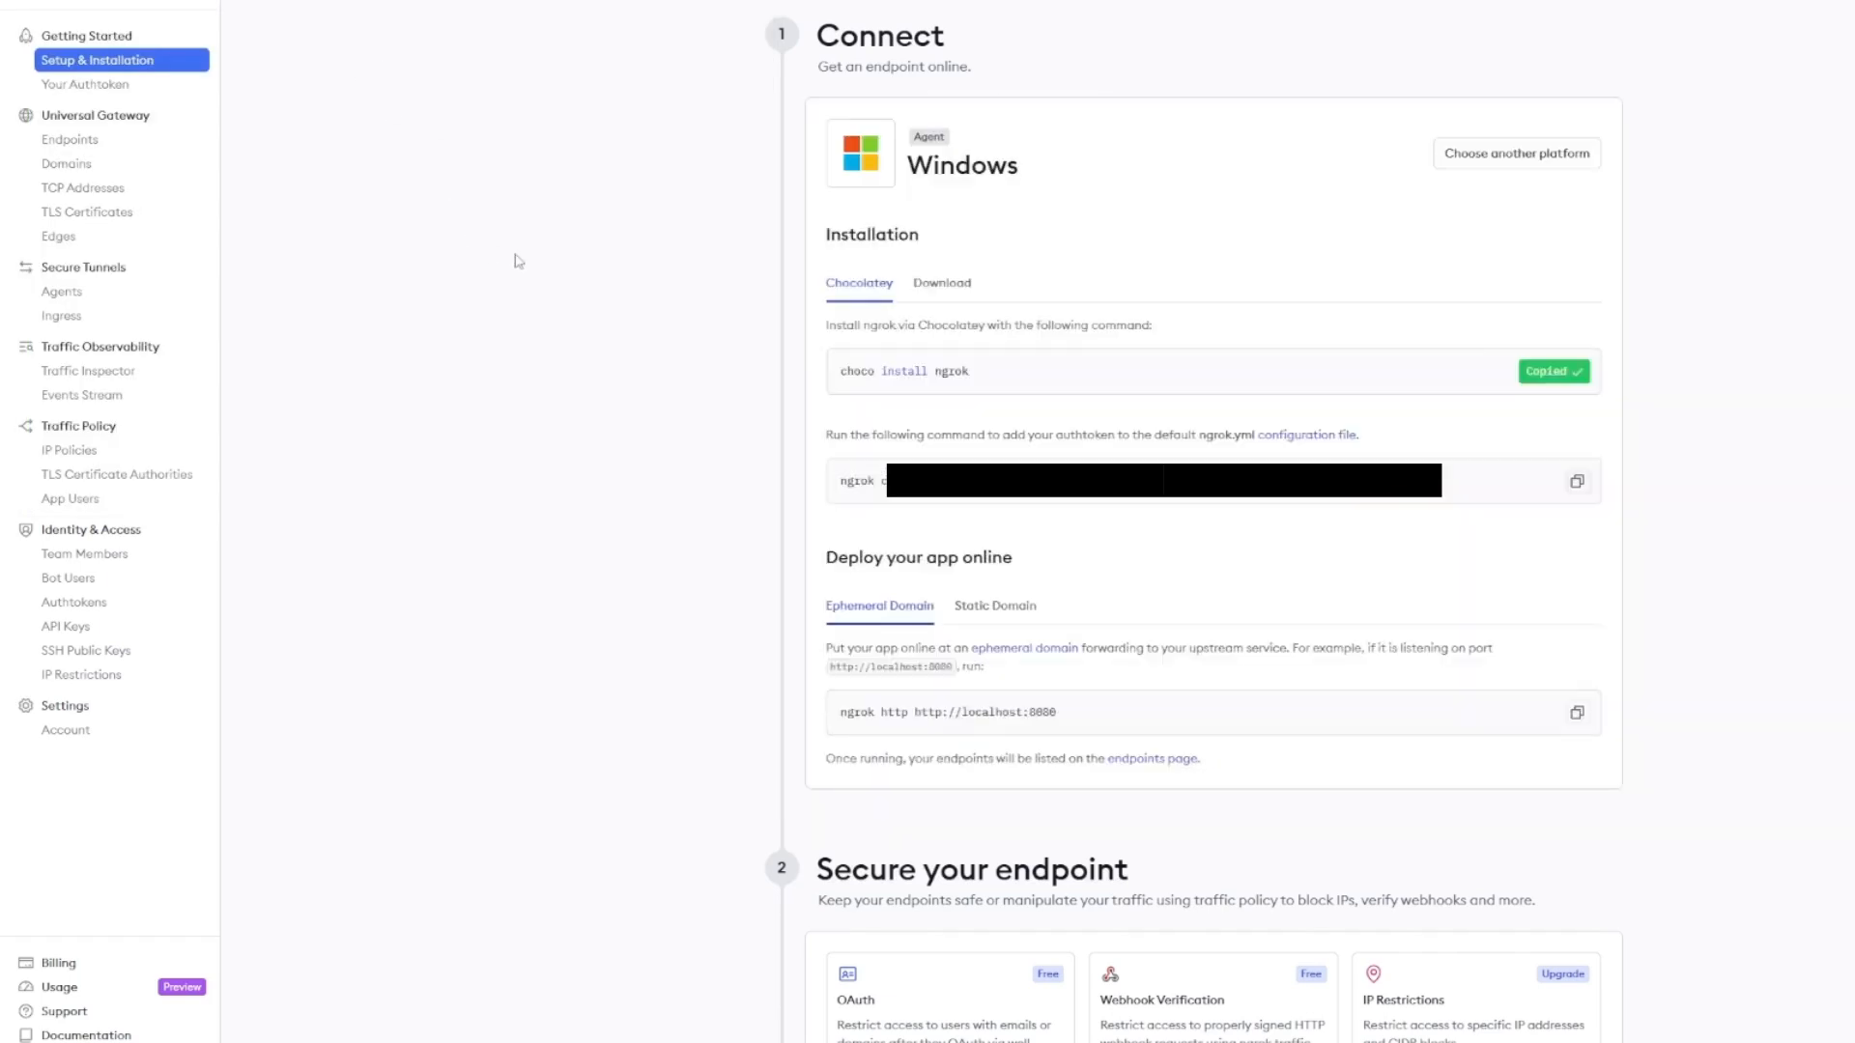
key("alt+Tab")
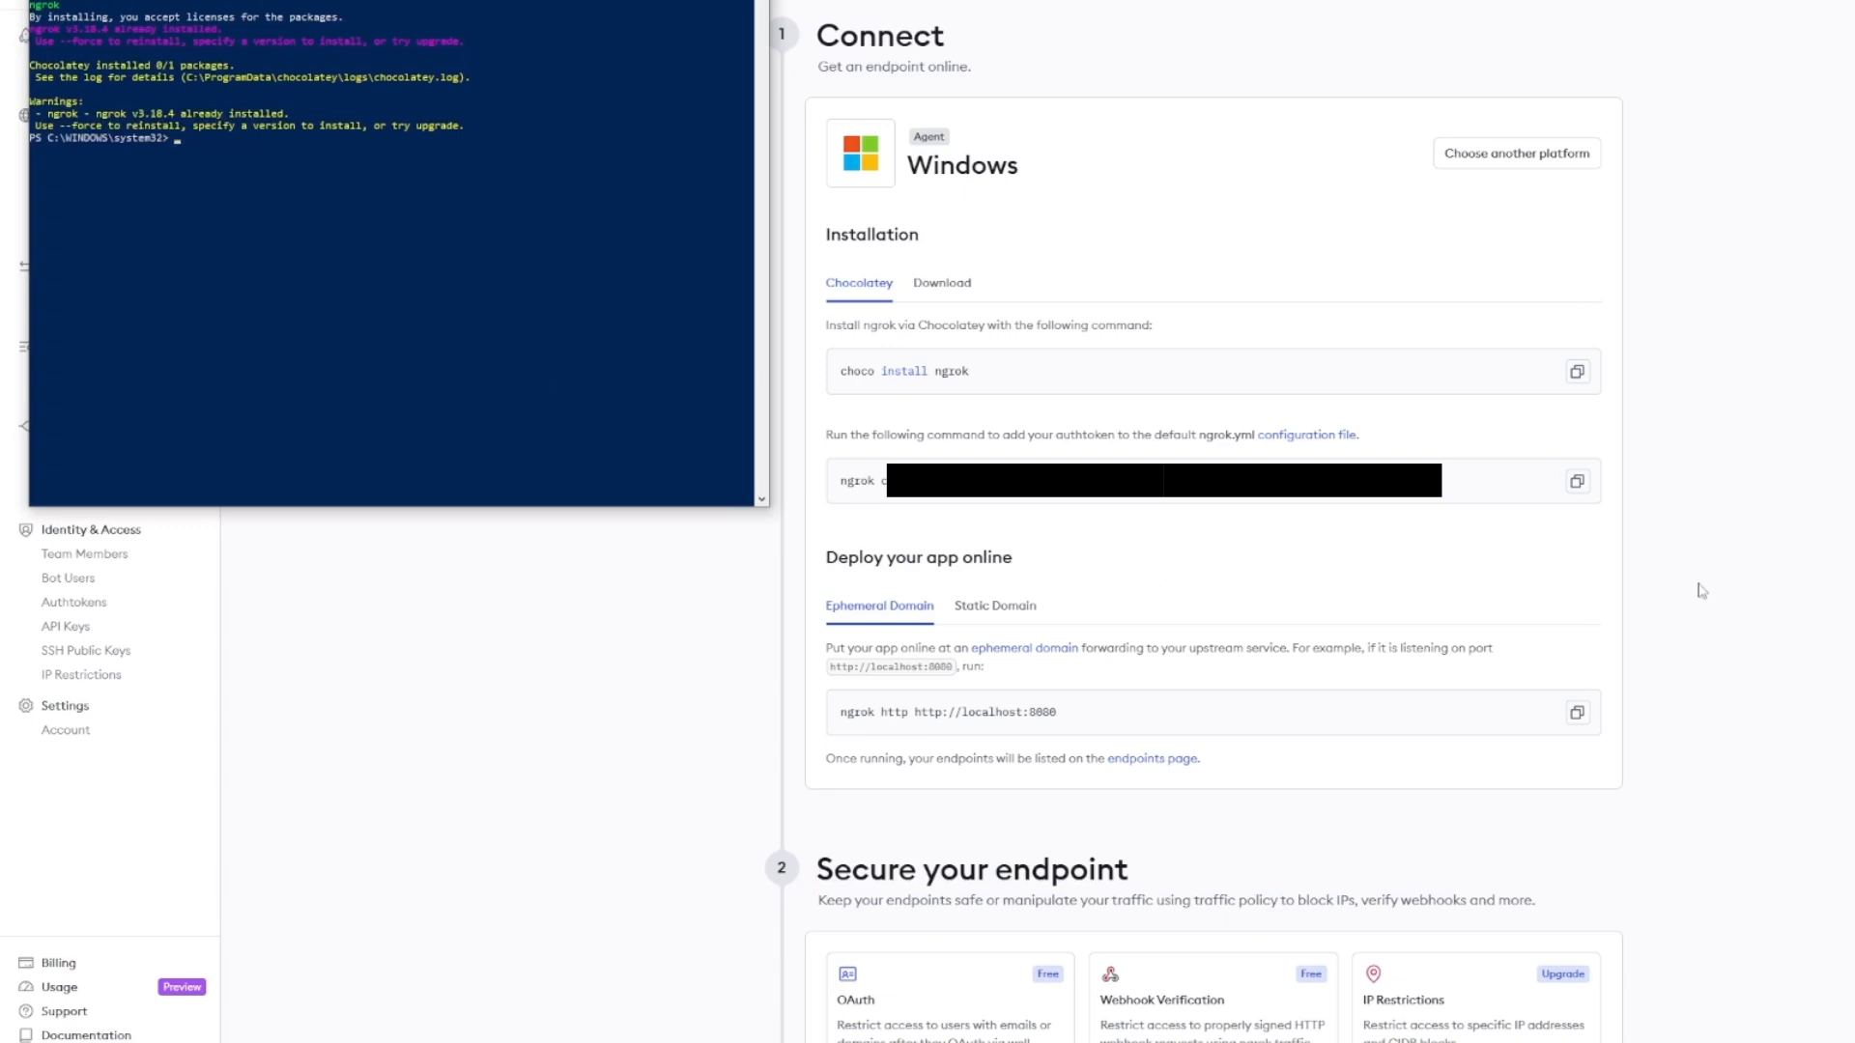
left_click(1613, 572)
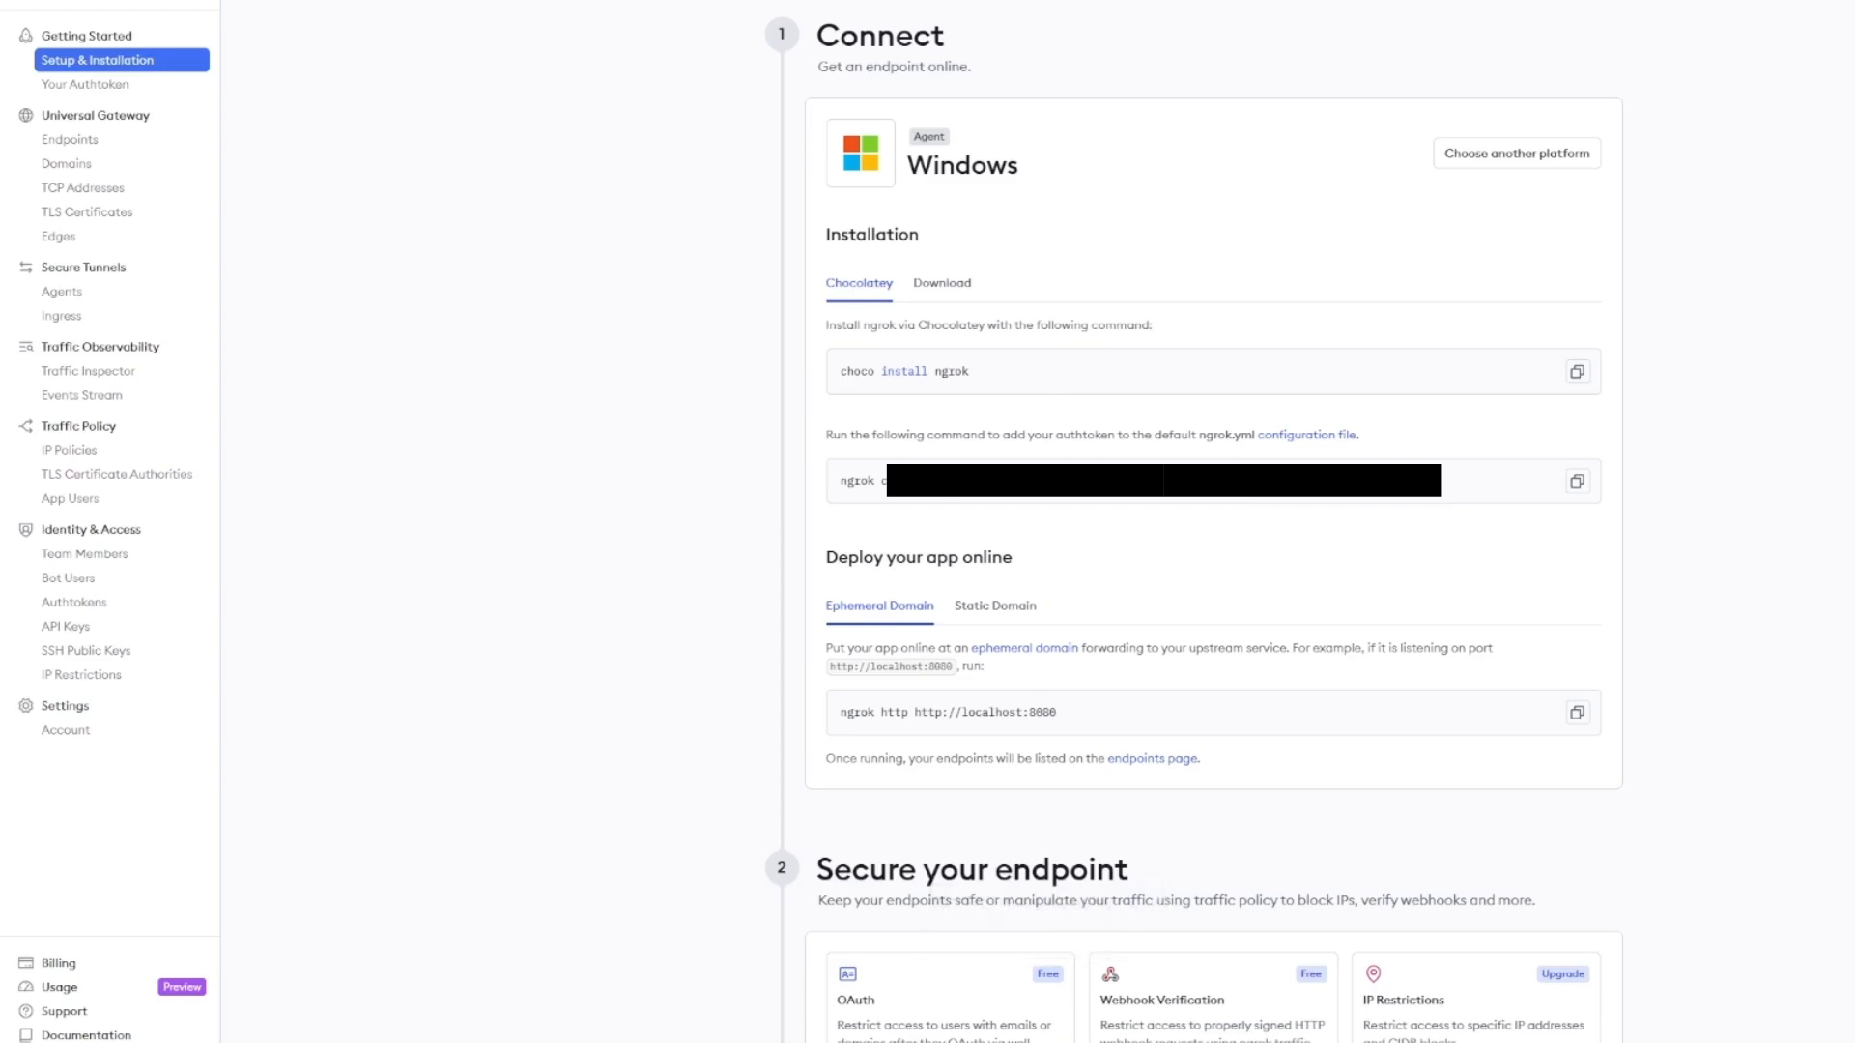
key("alt+Tab")
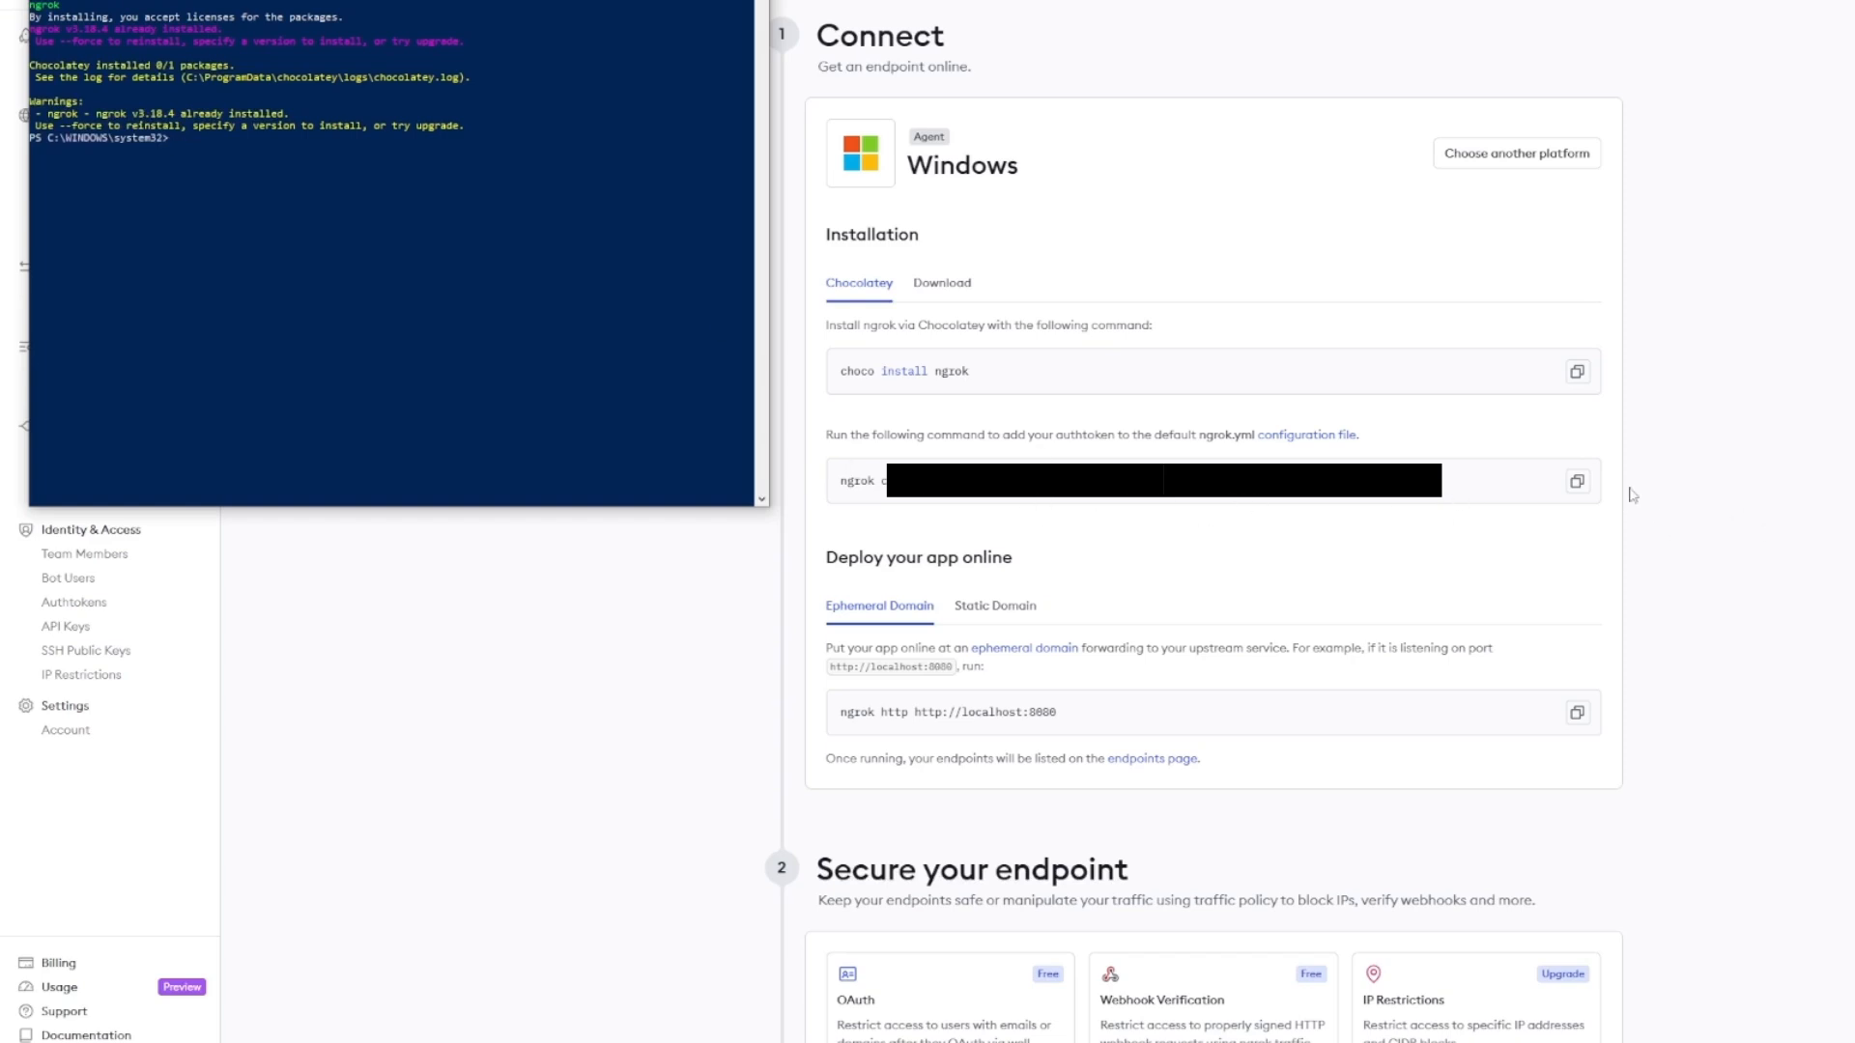
- Copy the ngrok authtoken command and paste it into PowerShell to save the token
left_click(1576, 481)
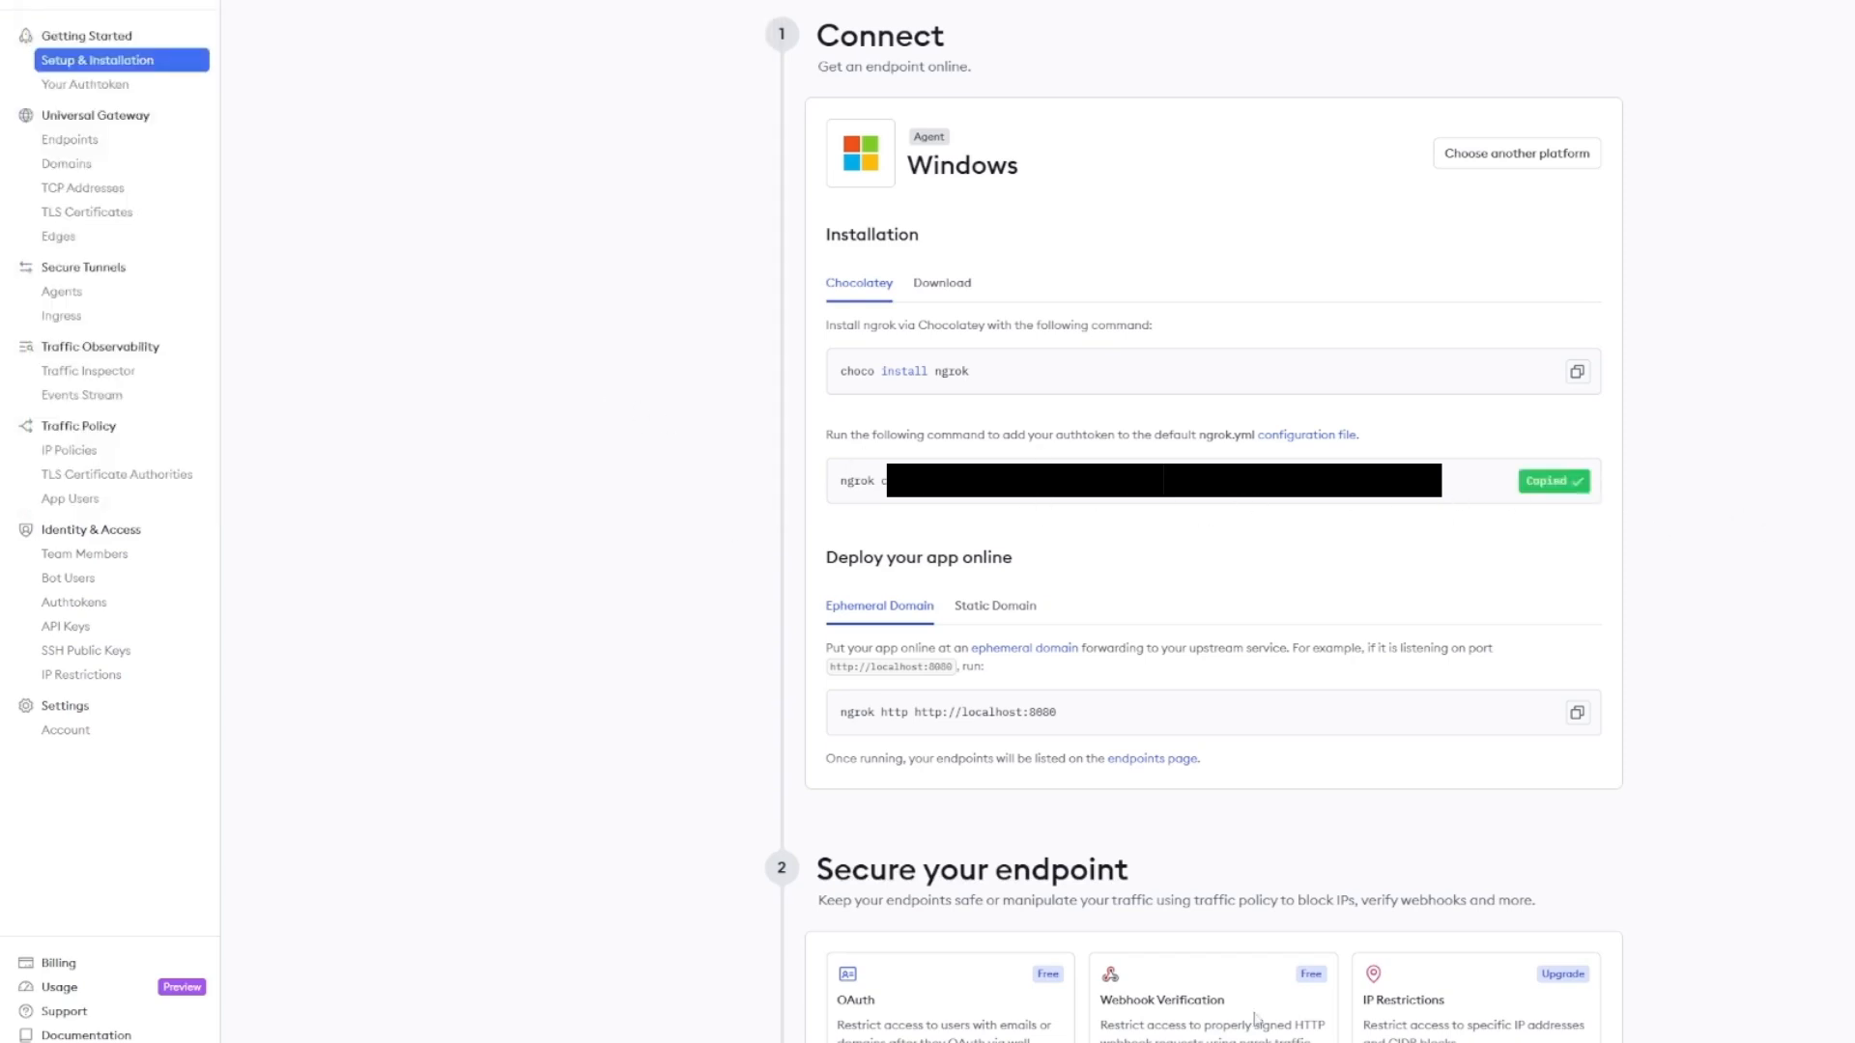
key("alt+Tab")
right_click(222, 126)
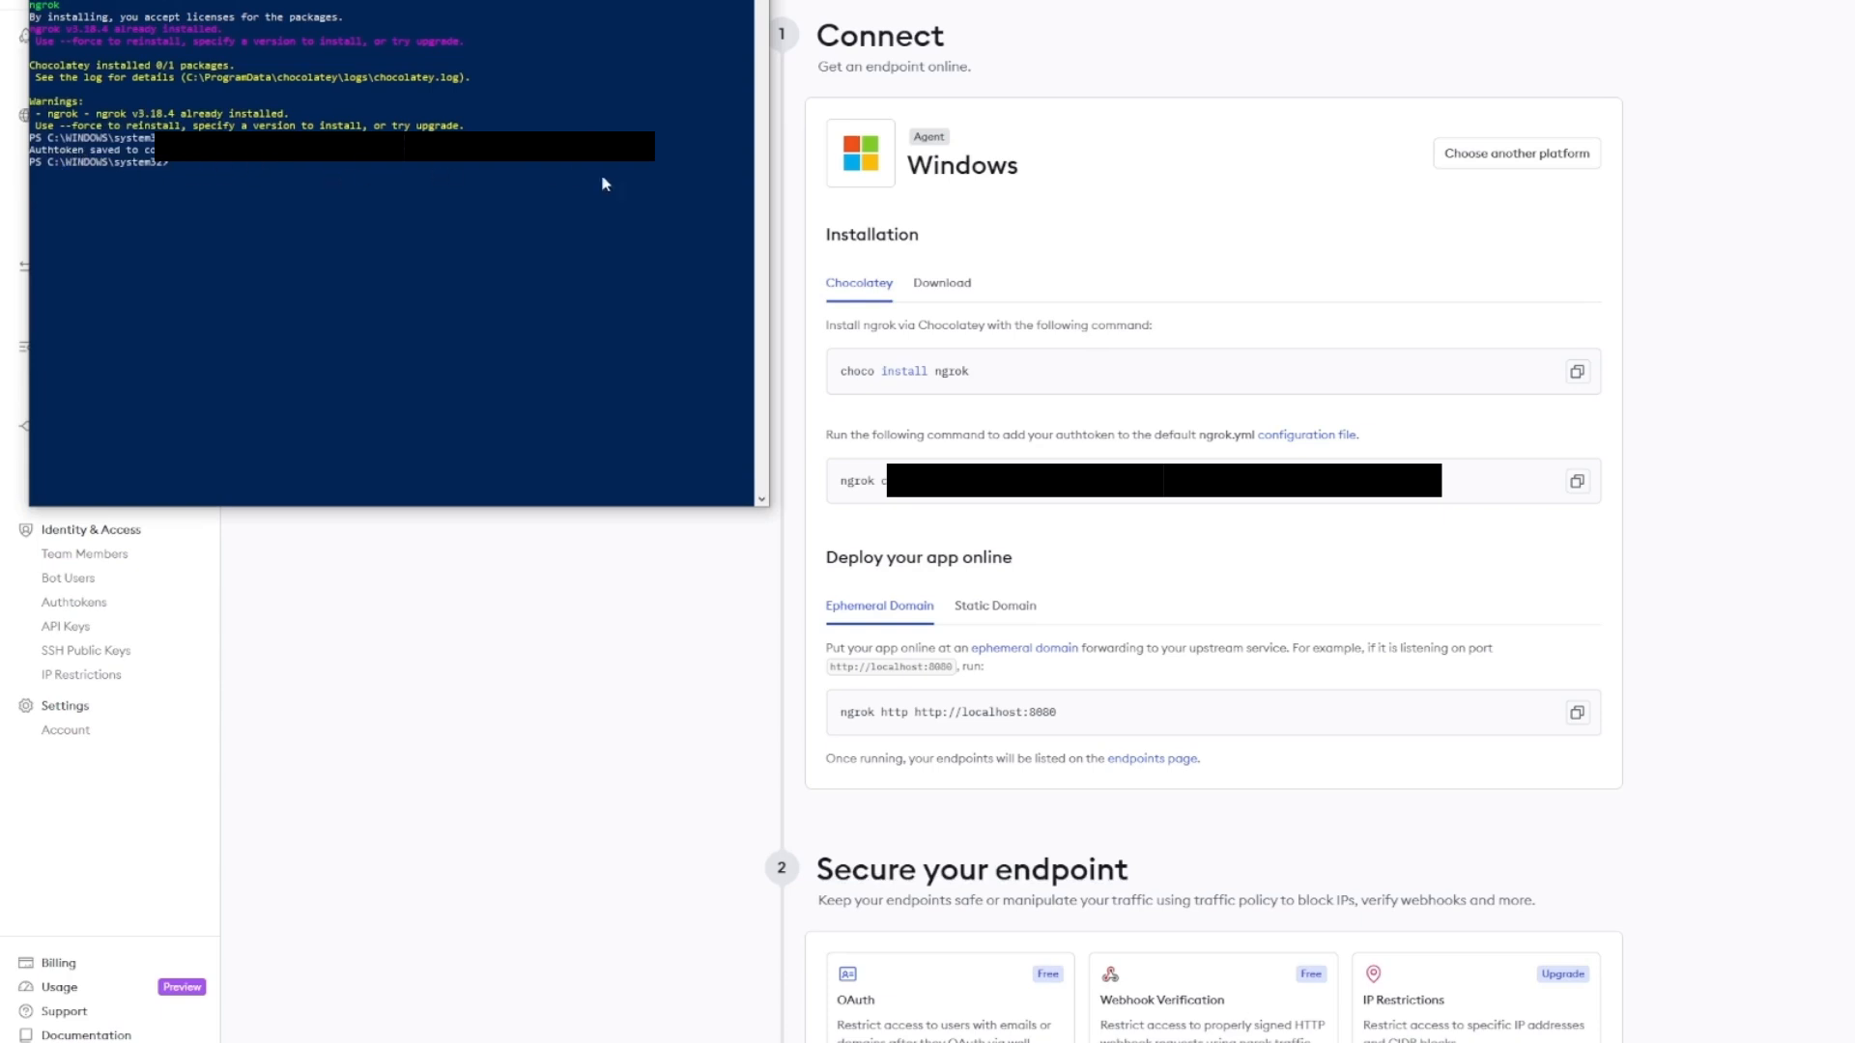
- Paste the ngrok http command into PowerShell with port 8080 changed to 5000
left_click(1207, 578)
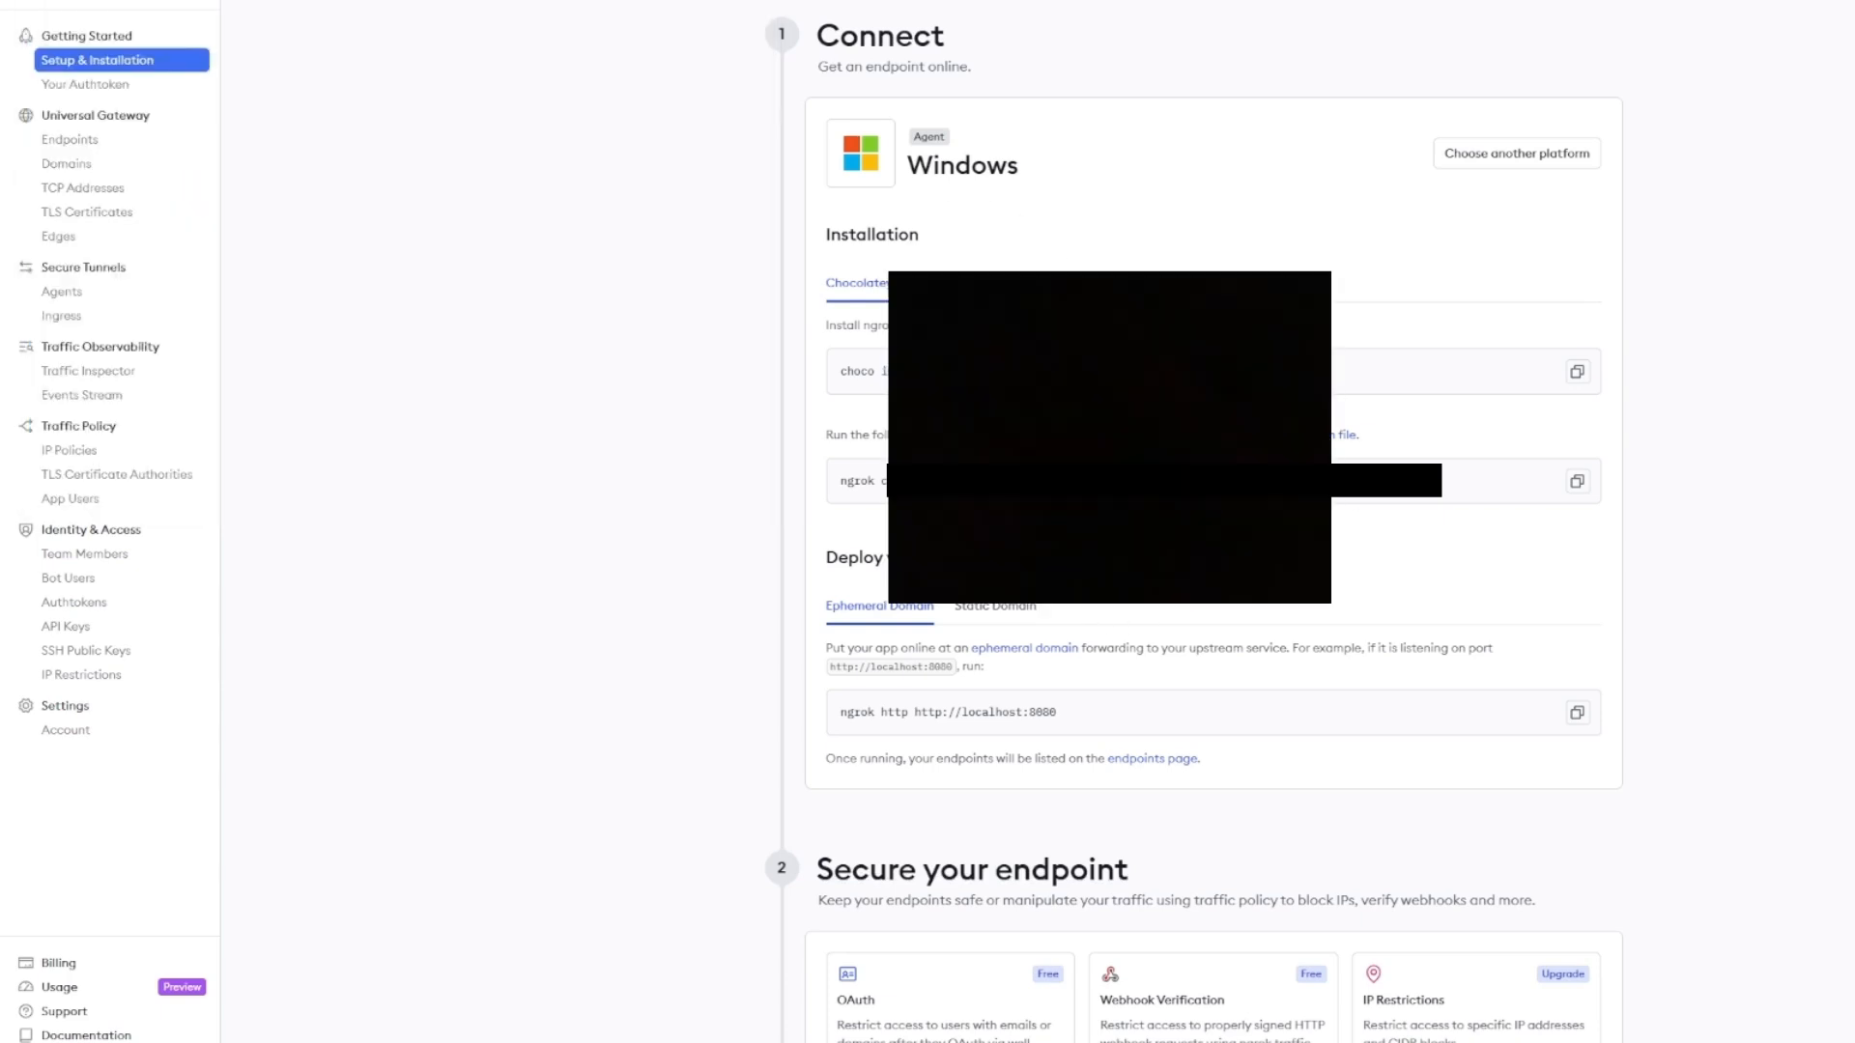
scroll(1207, 579, "down", 2)
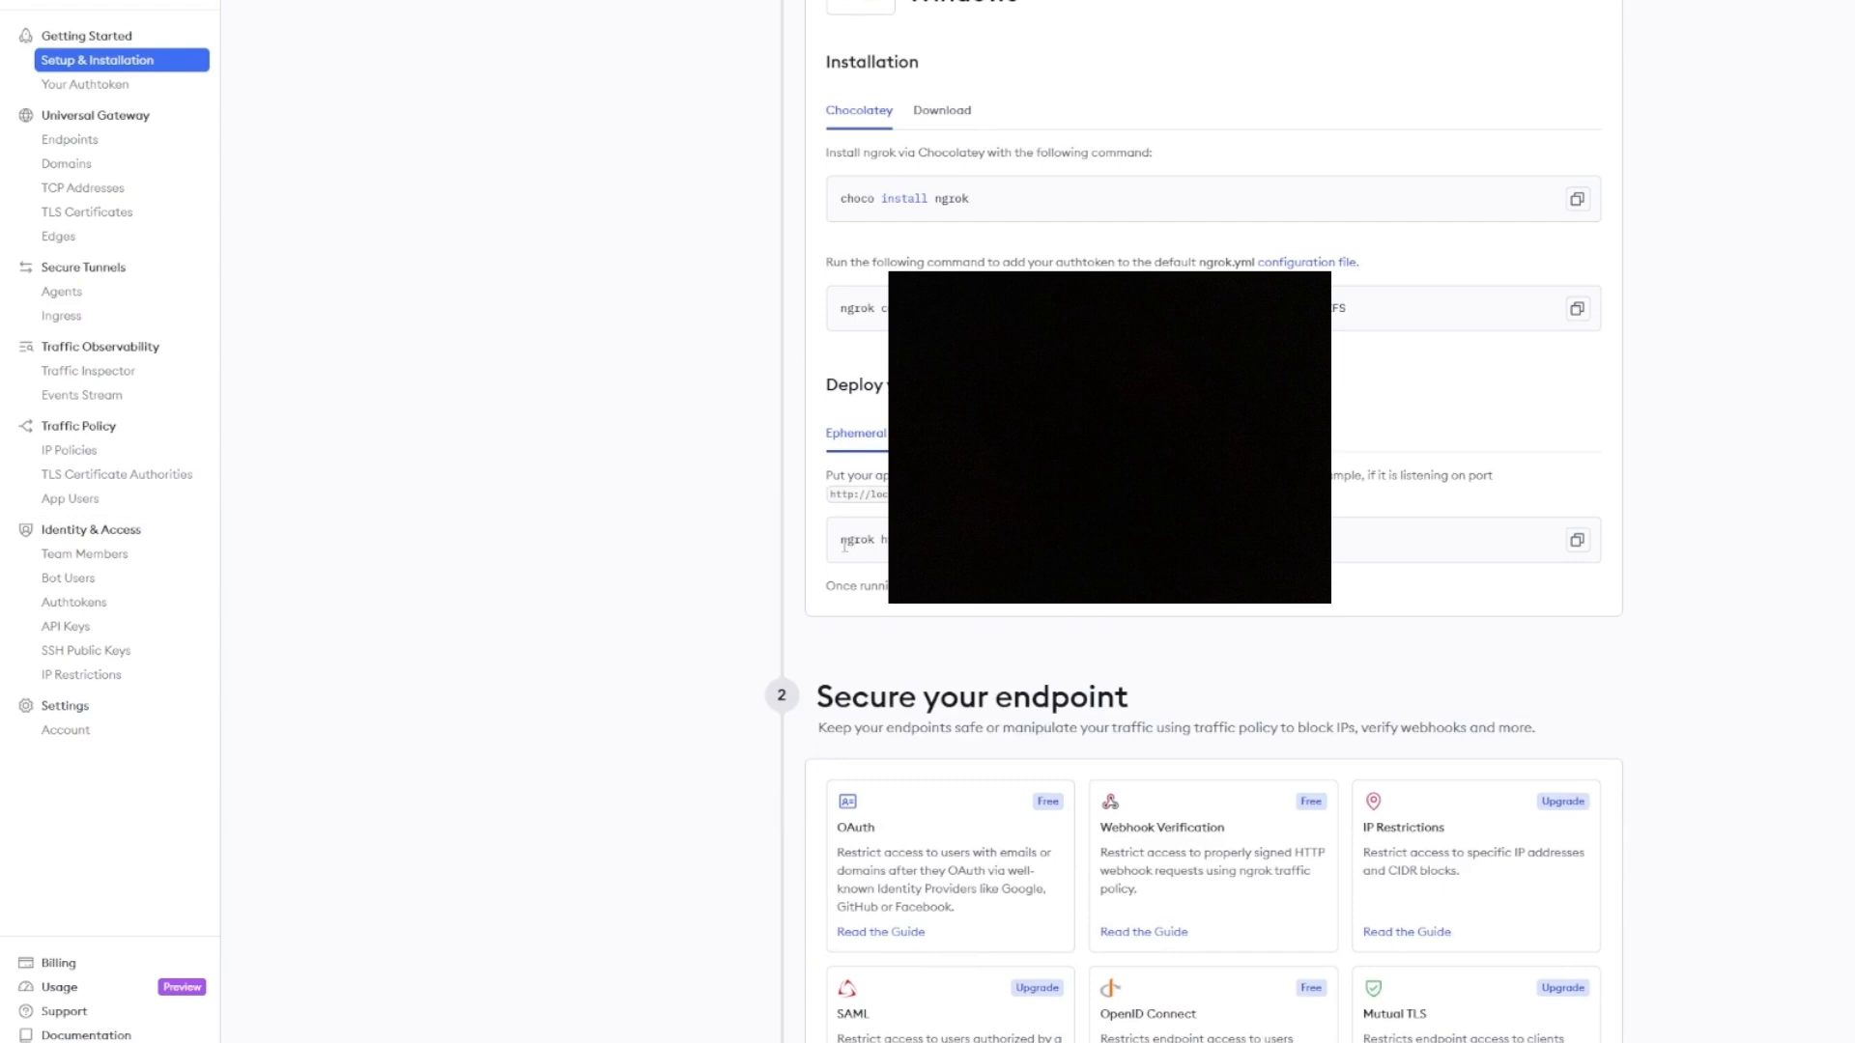
left_click(1577, 539)
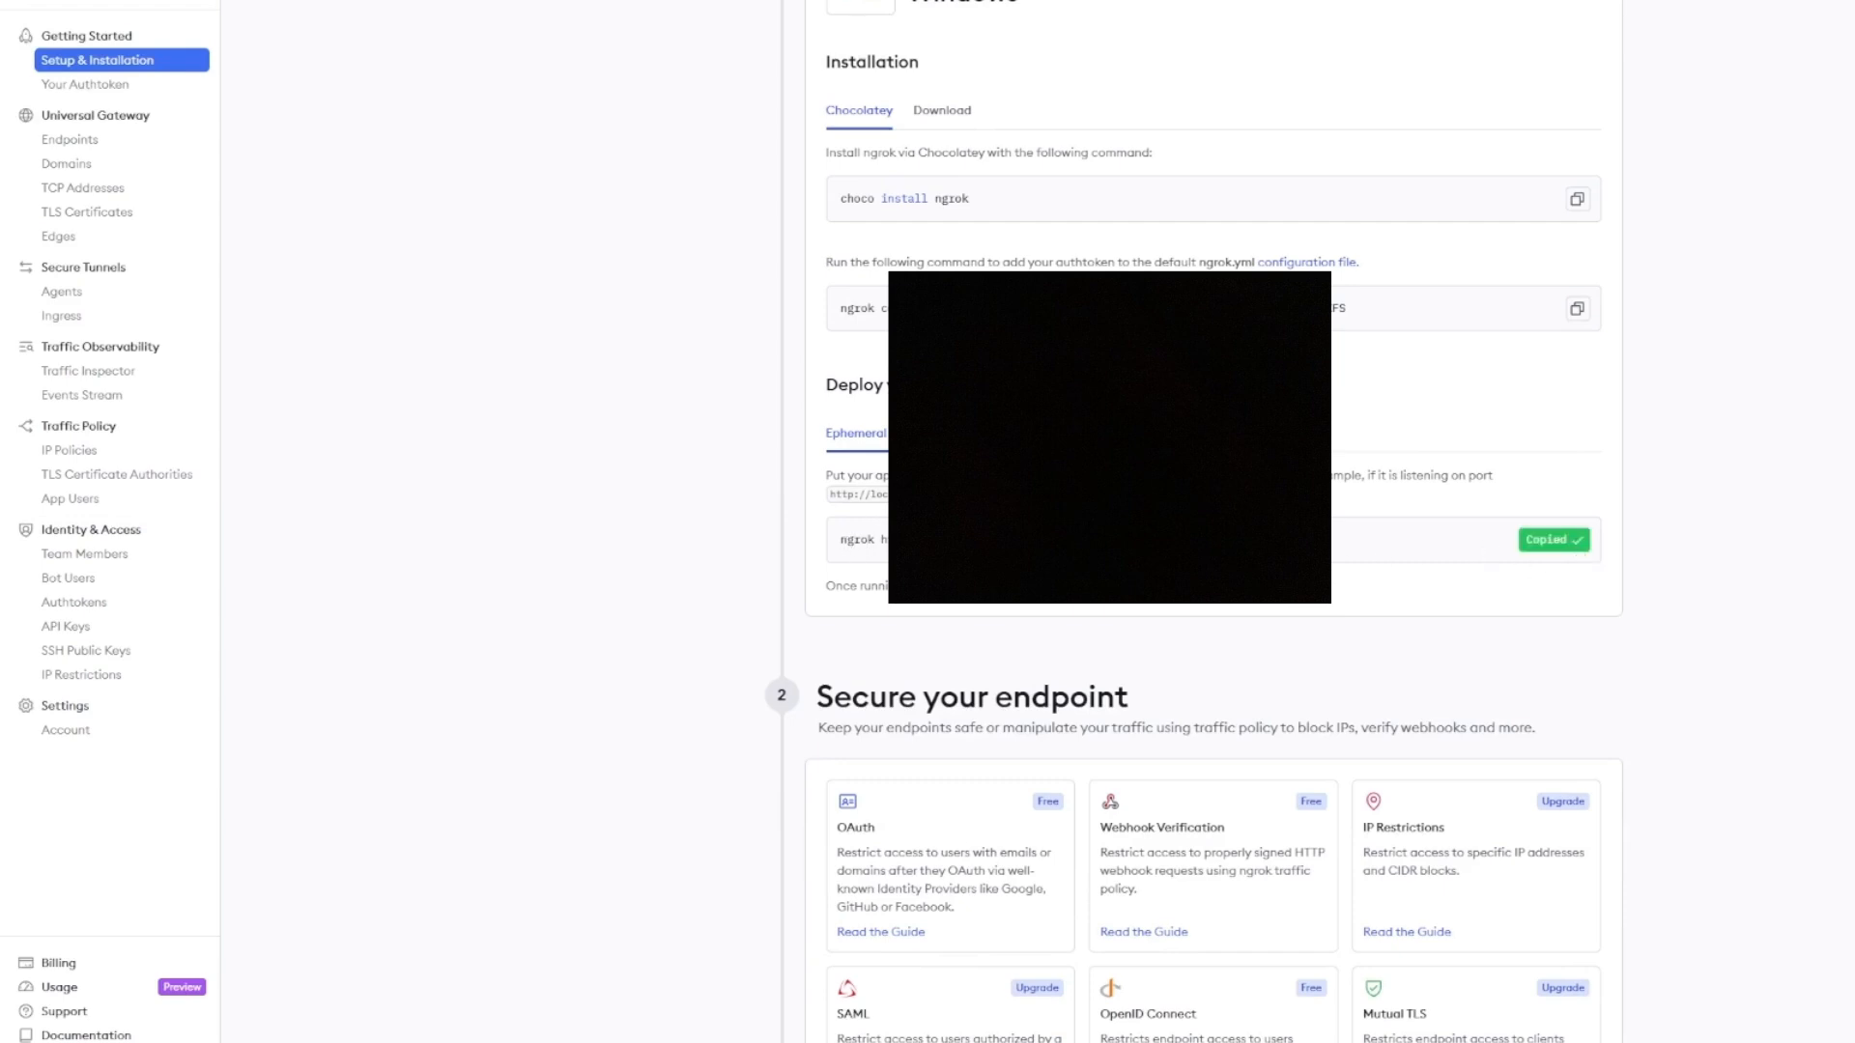
key("alt+Tab")
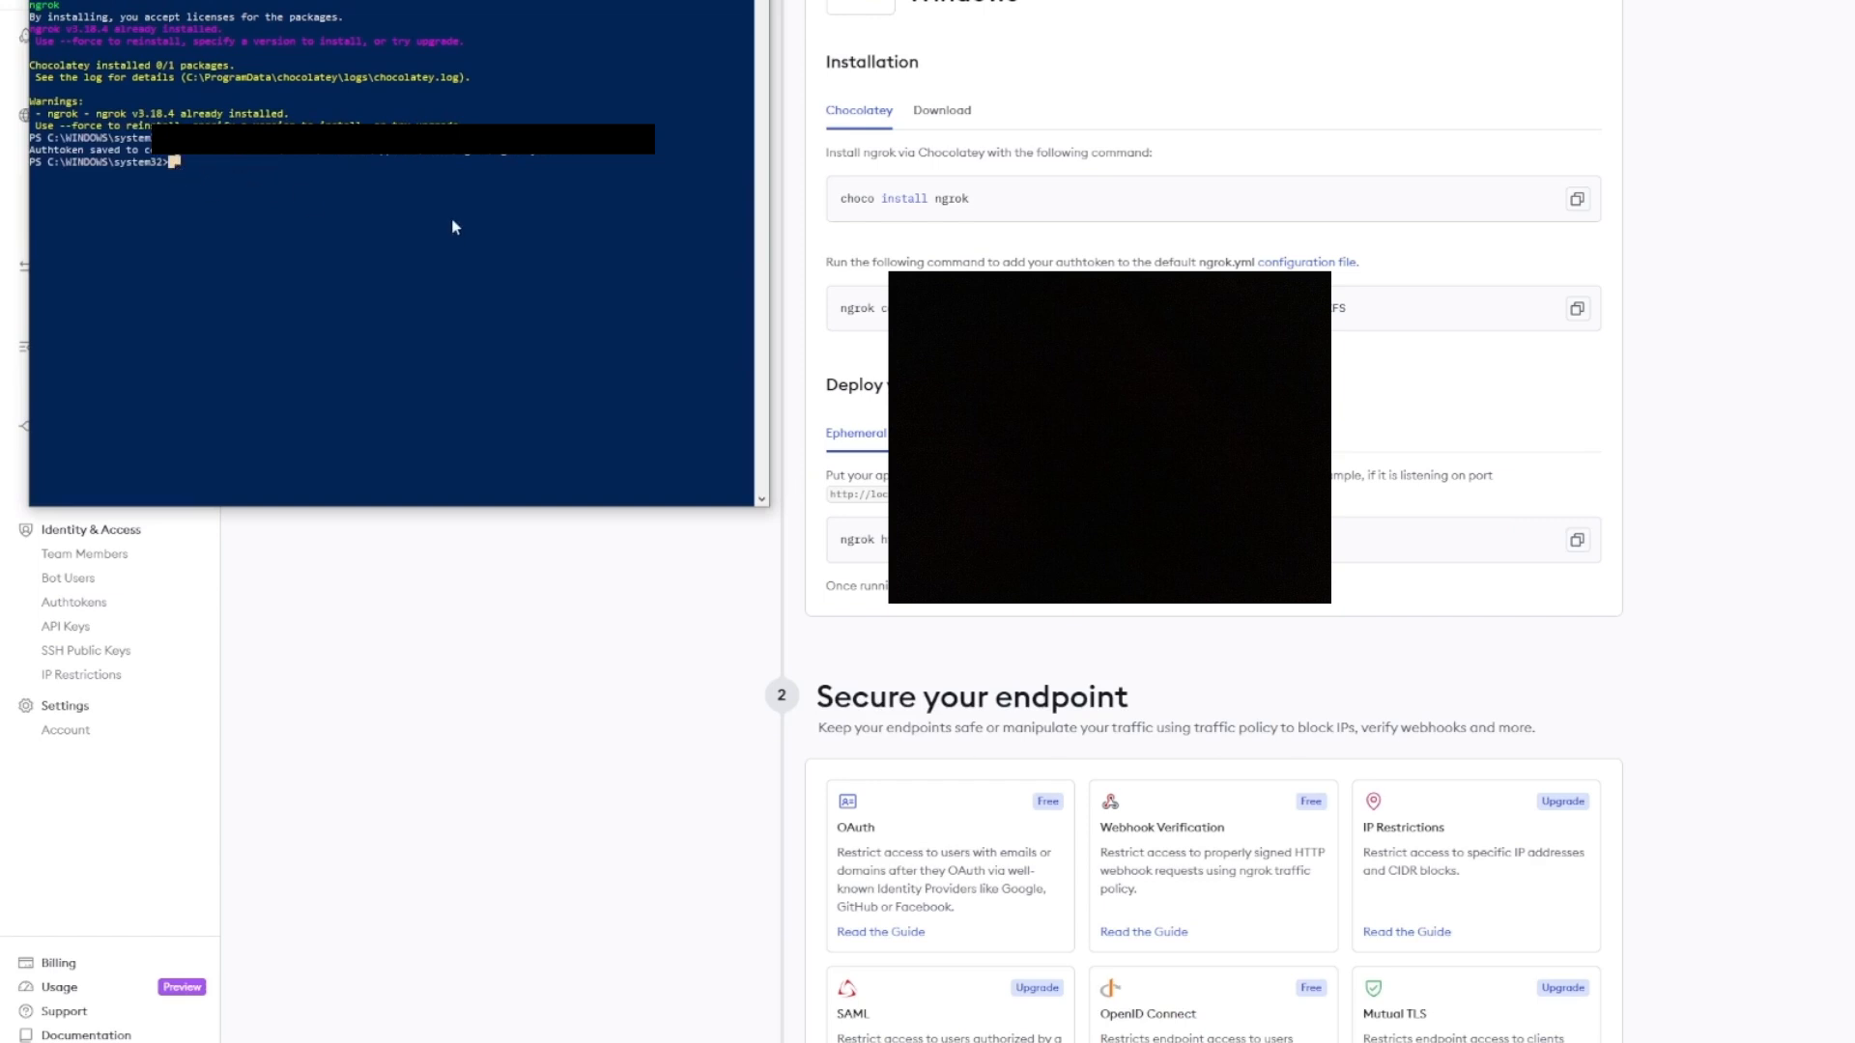
key("ctrl+v")
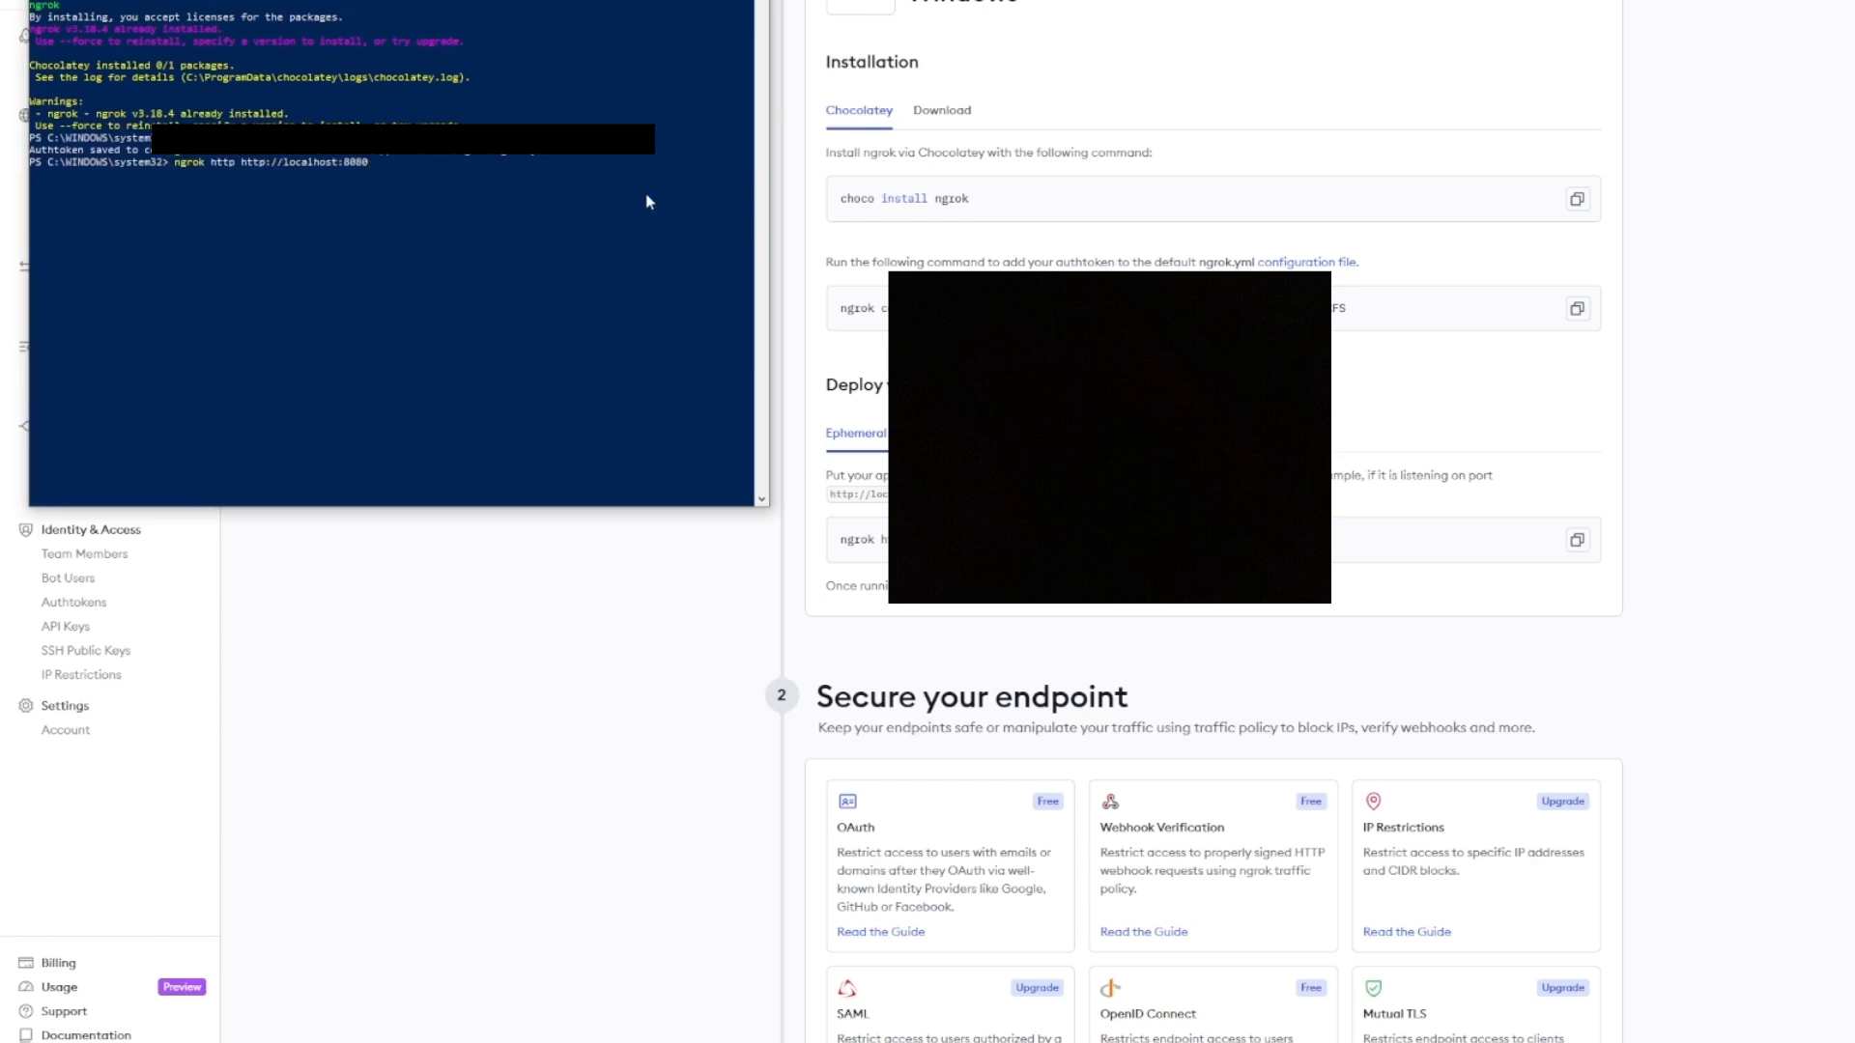
key("BackSpace")
key("BackSpace")
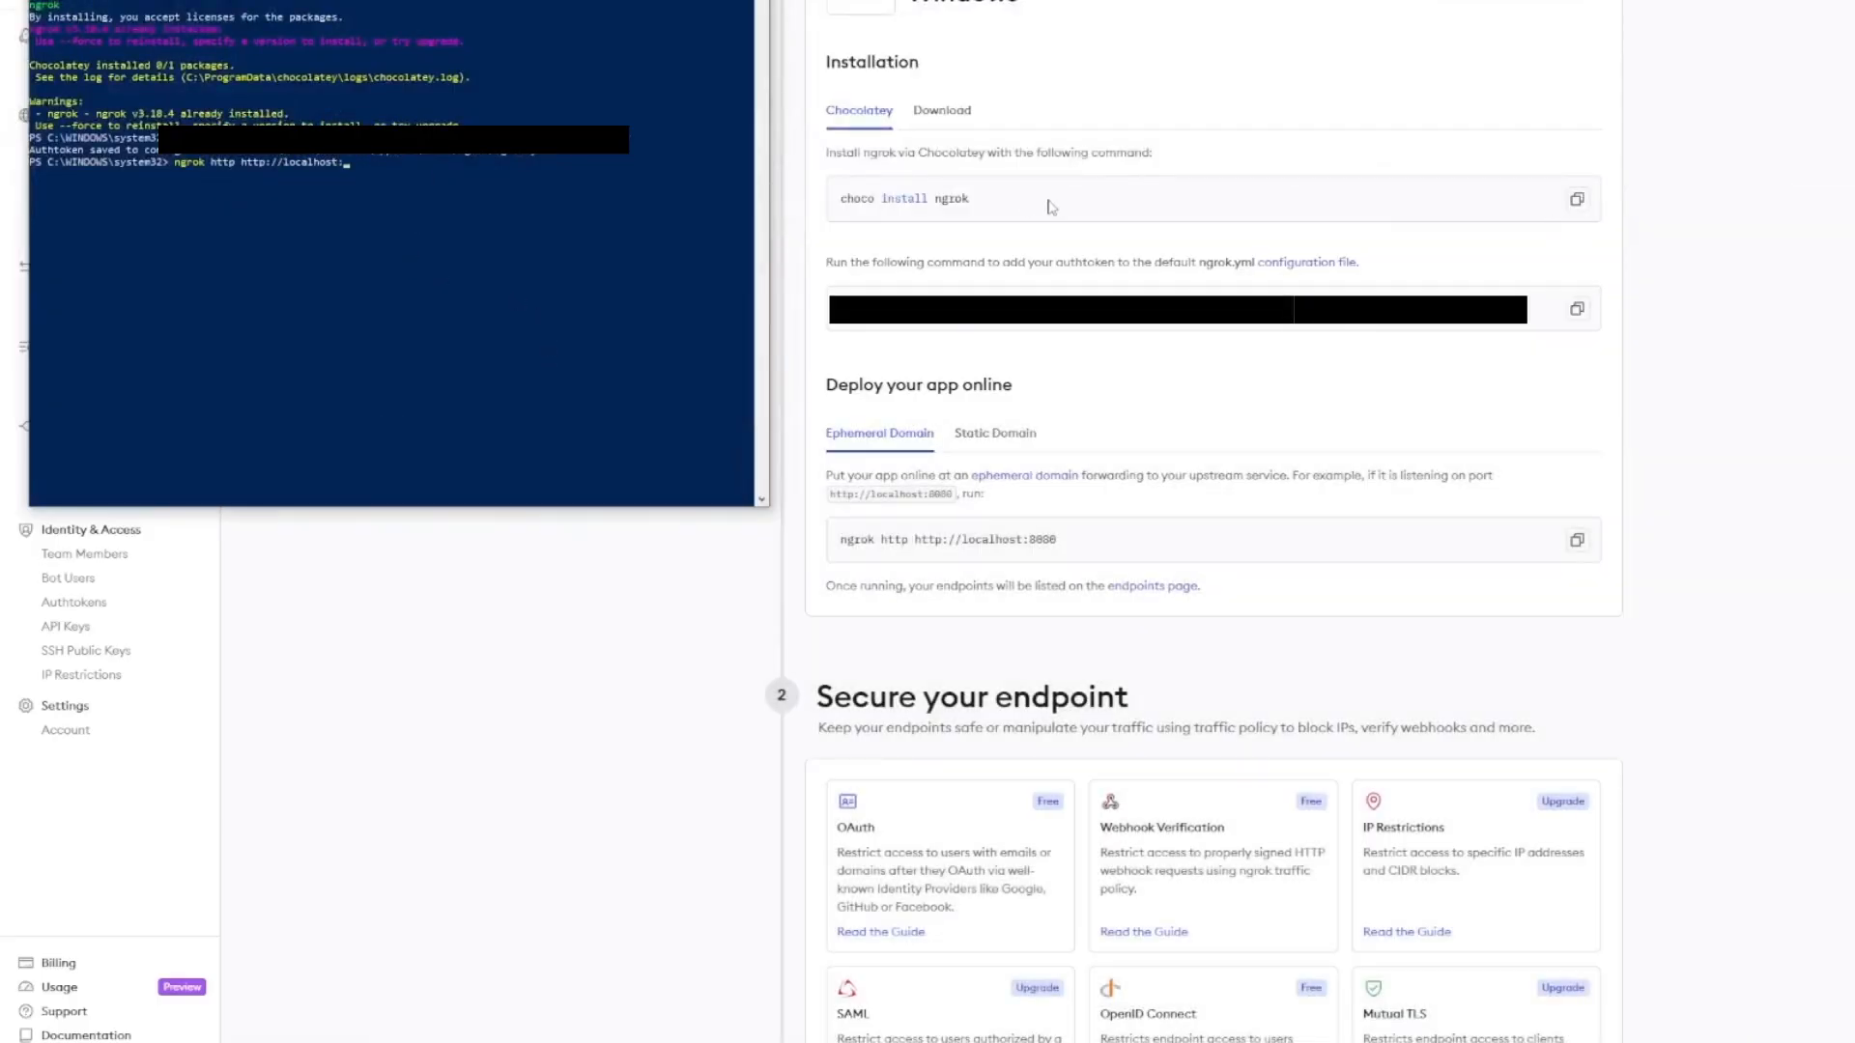
type("0")
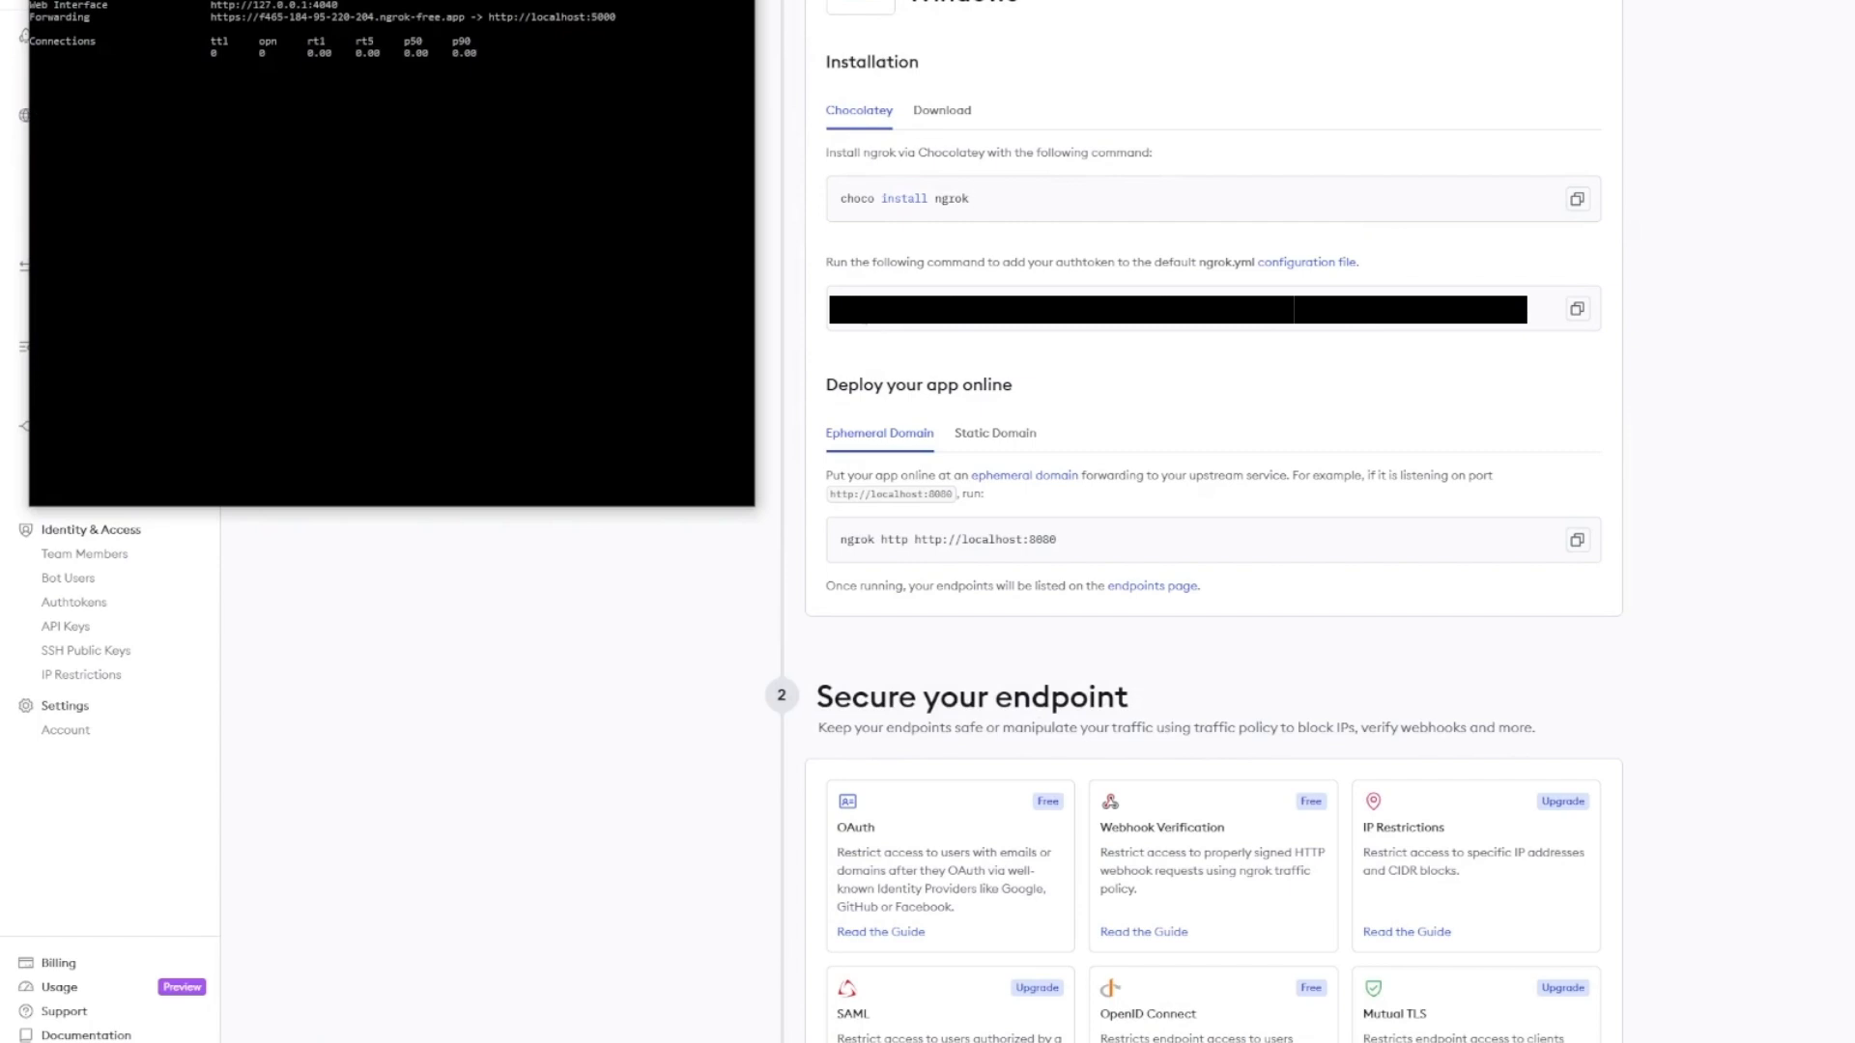
- Move the ngrok window right and copy its ngrok-free.app forwarding URL
left_click_drag(406, 0, 1383, 179)
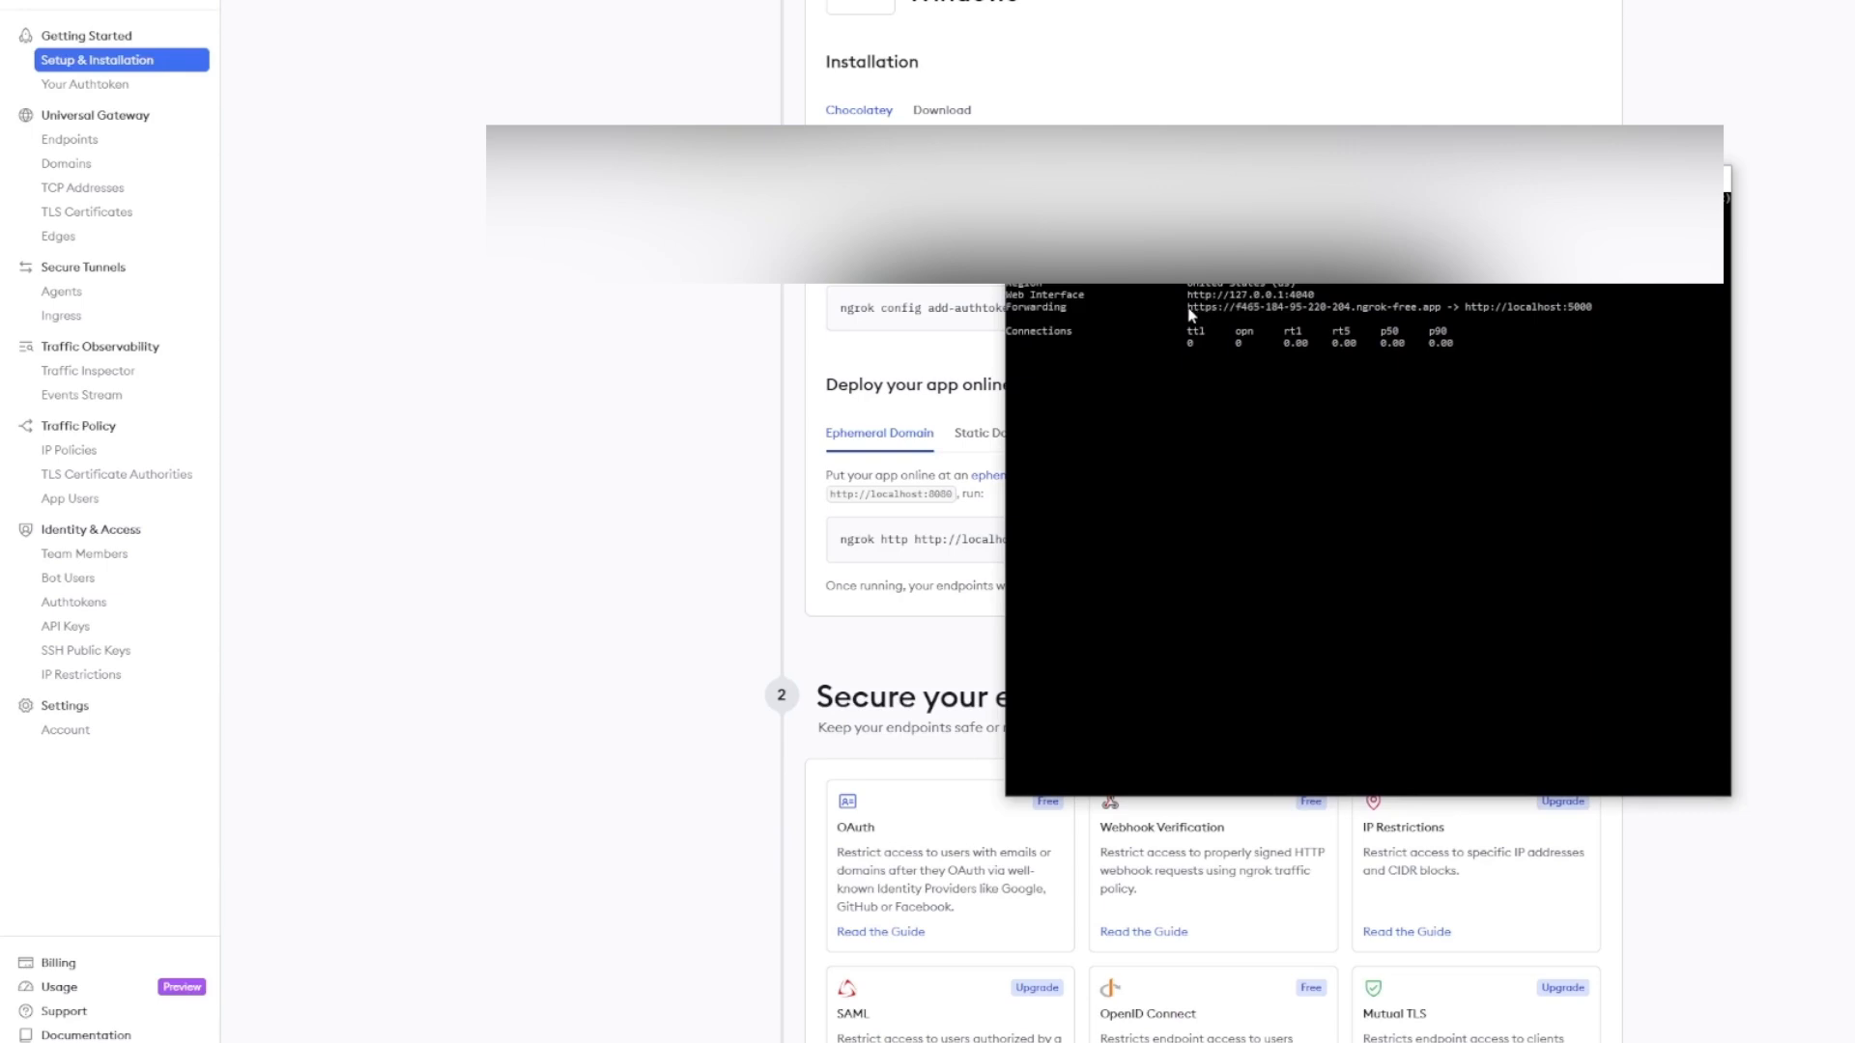
left_click_drag(1187, 307, 1439, 314)
key("ctrl+c")
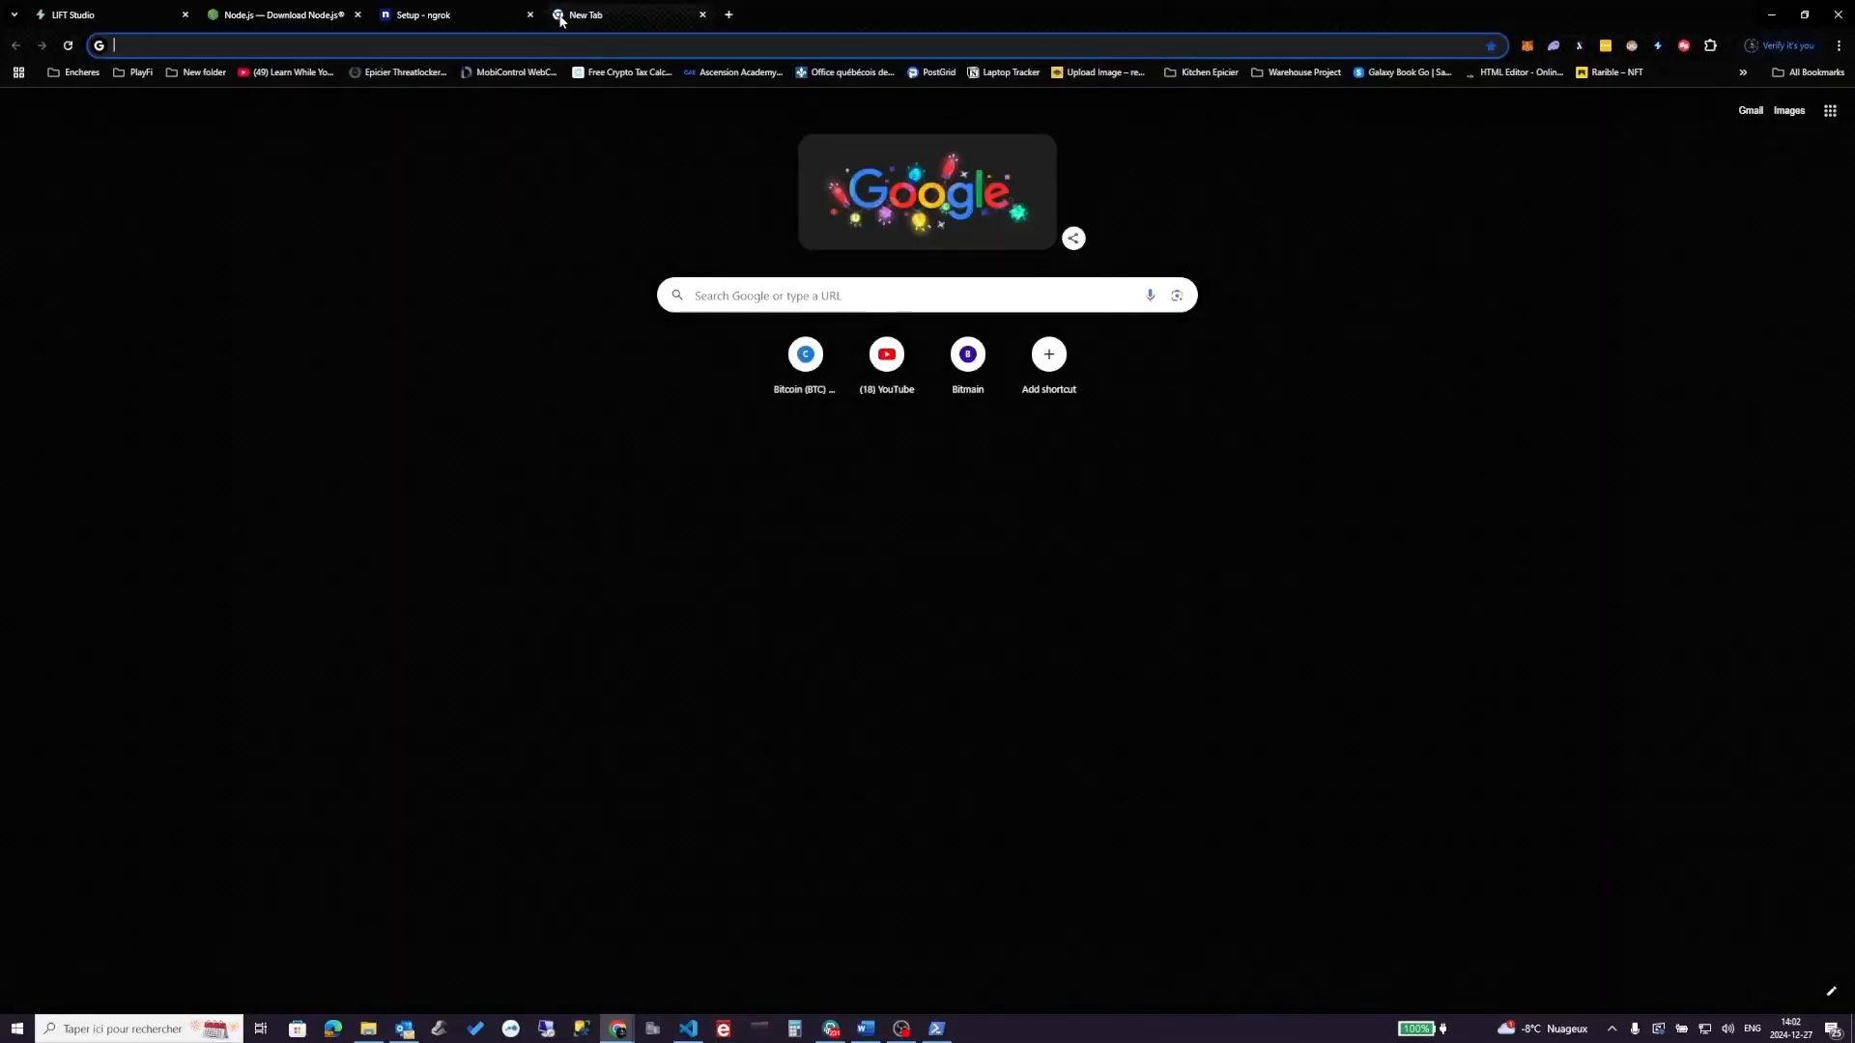
- Replace the old Webhook URL on the Webhooks page with the new ngrok forwarding address
left_click(121, 15)
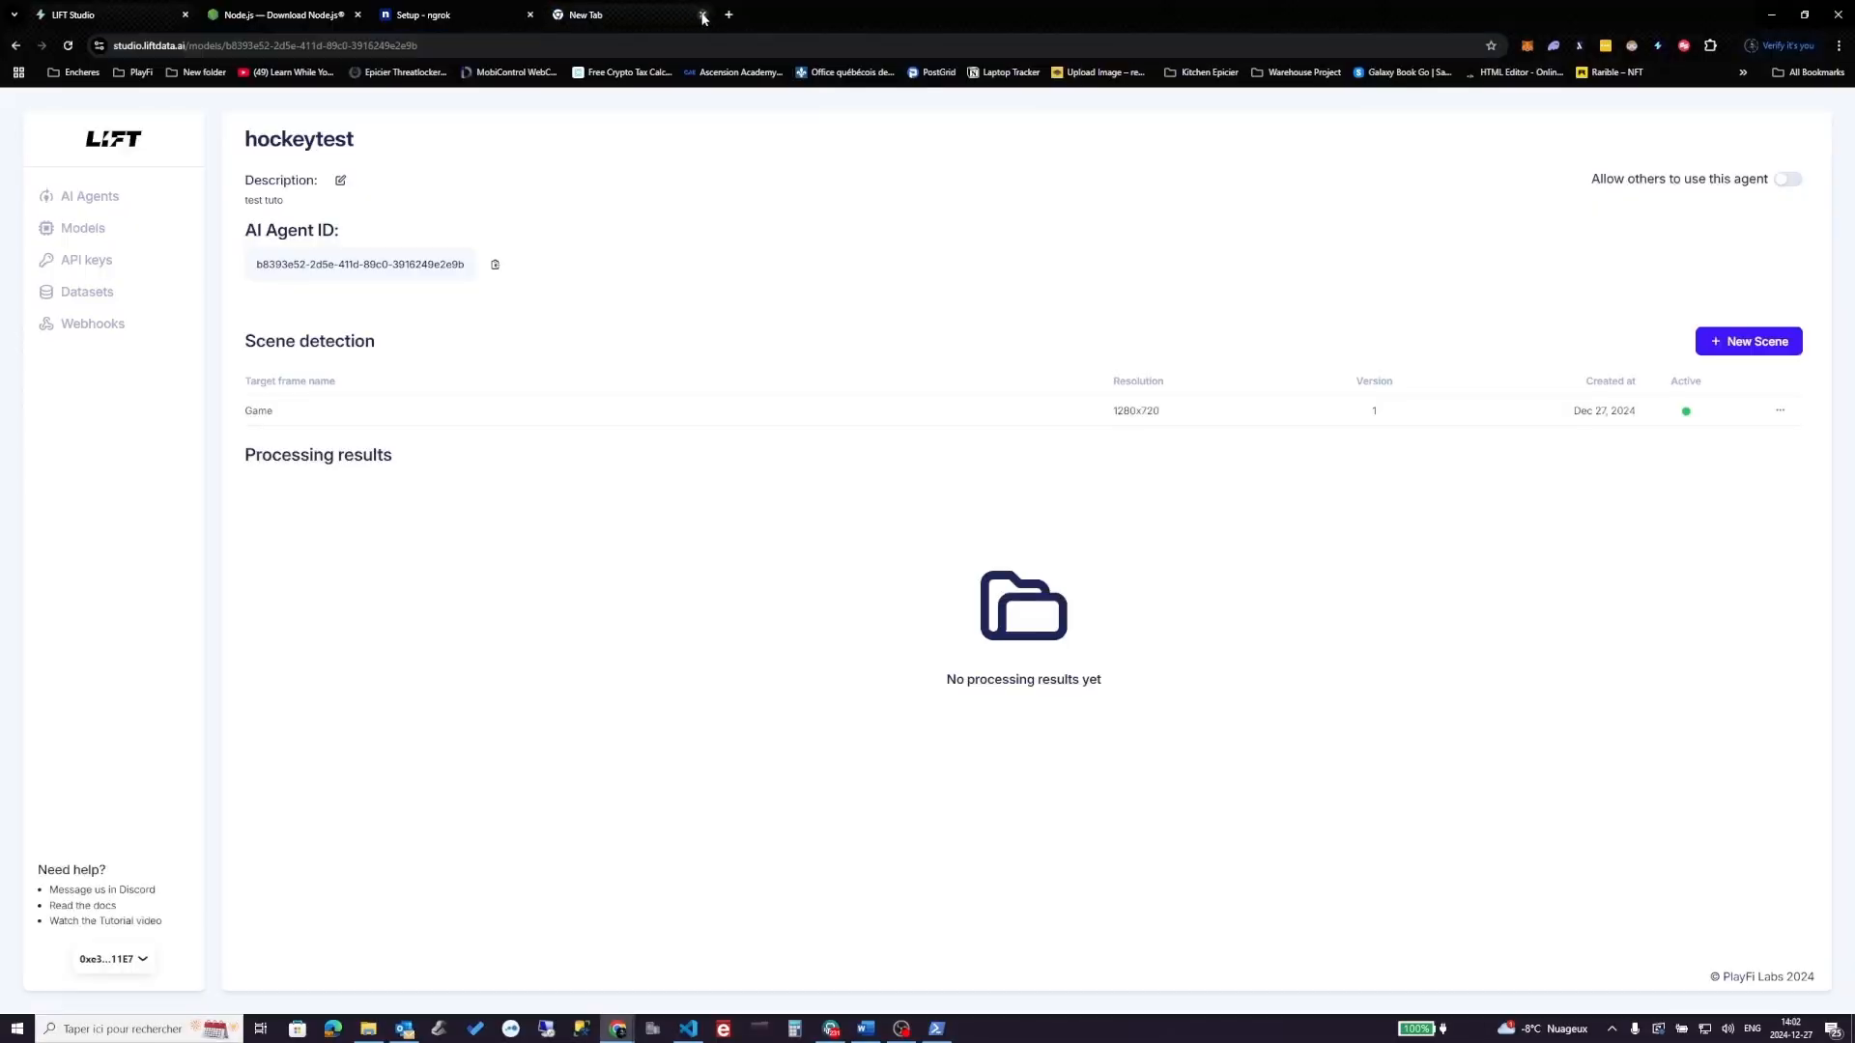
left_click(703, 15)
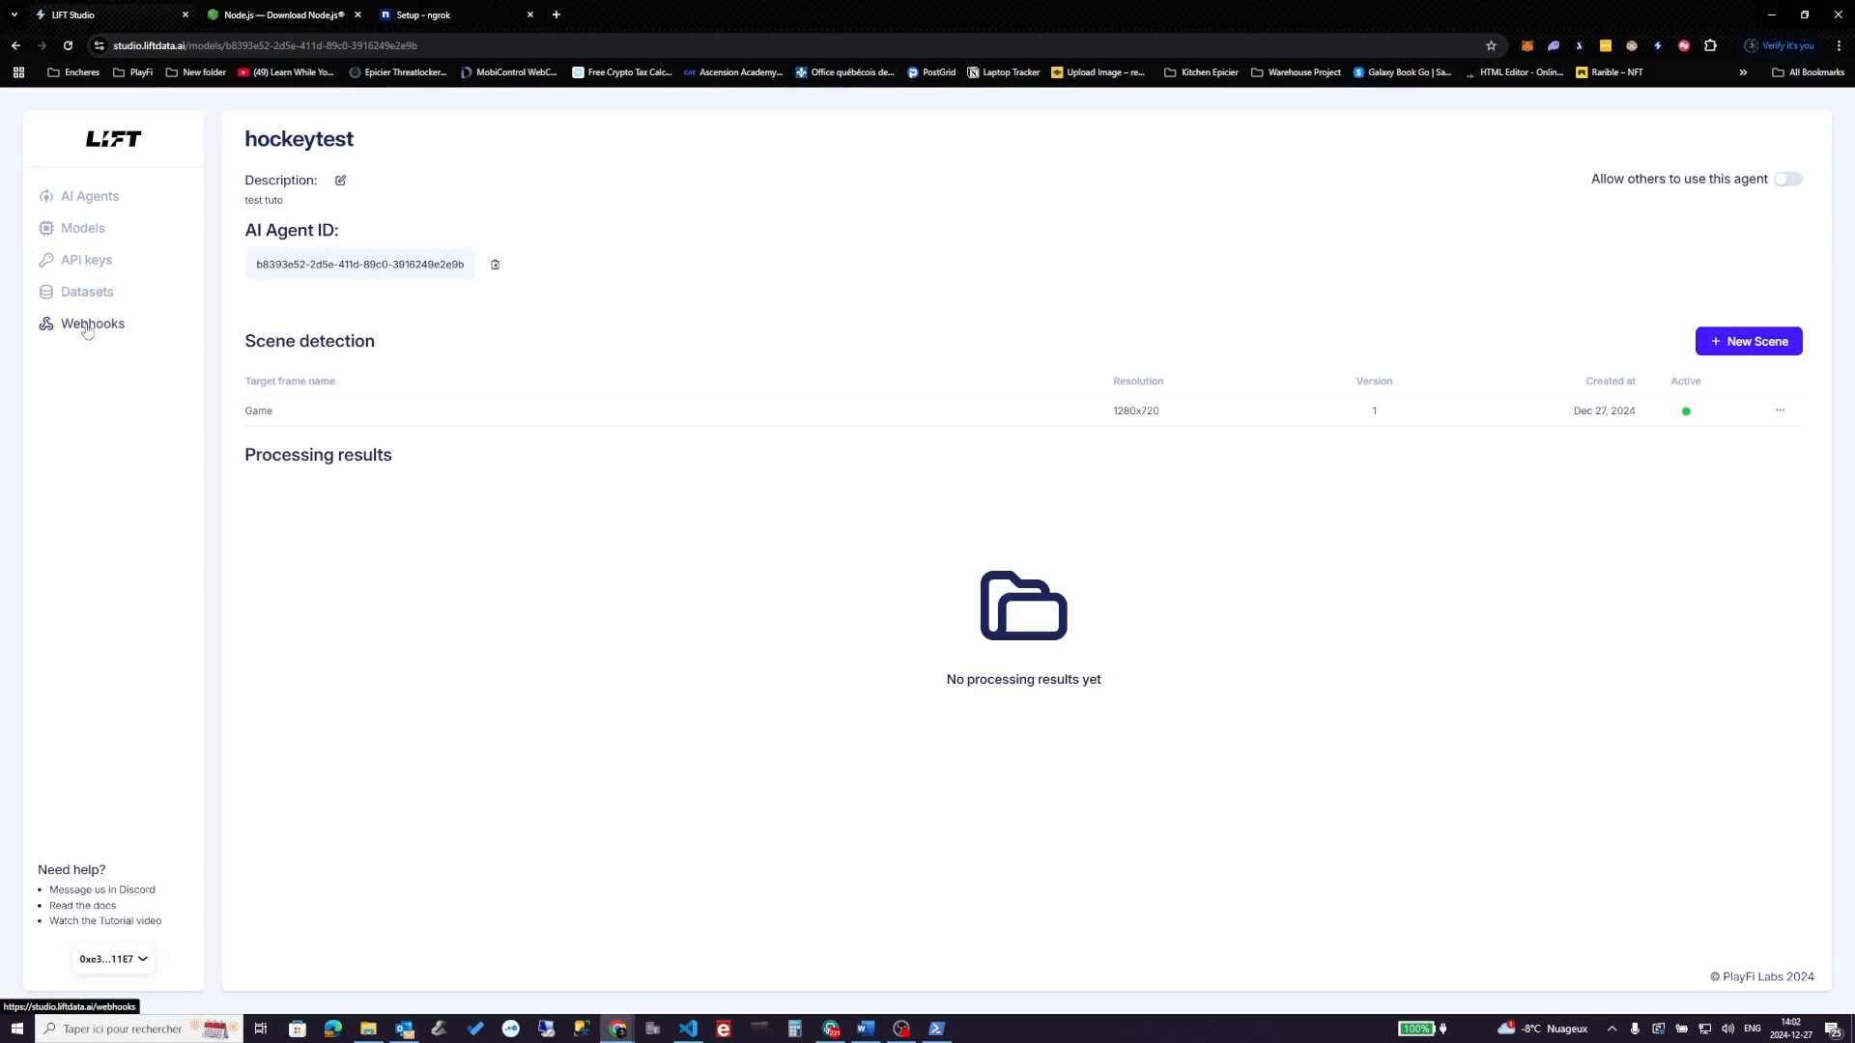
left_click(89, 328)
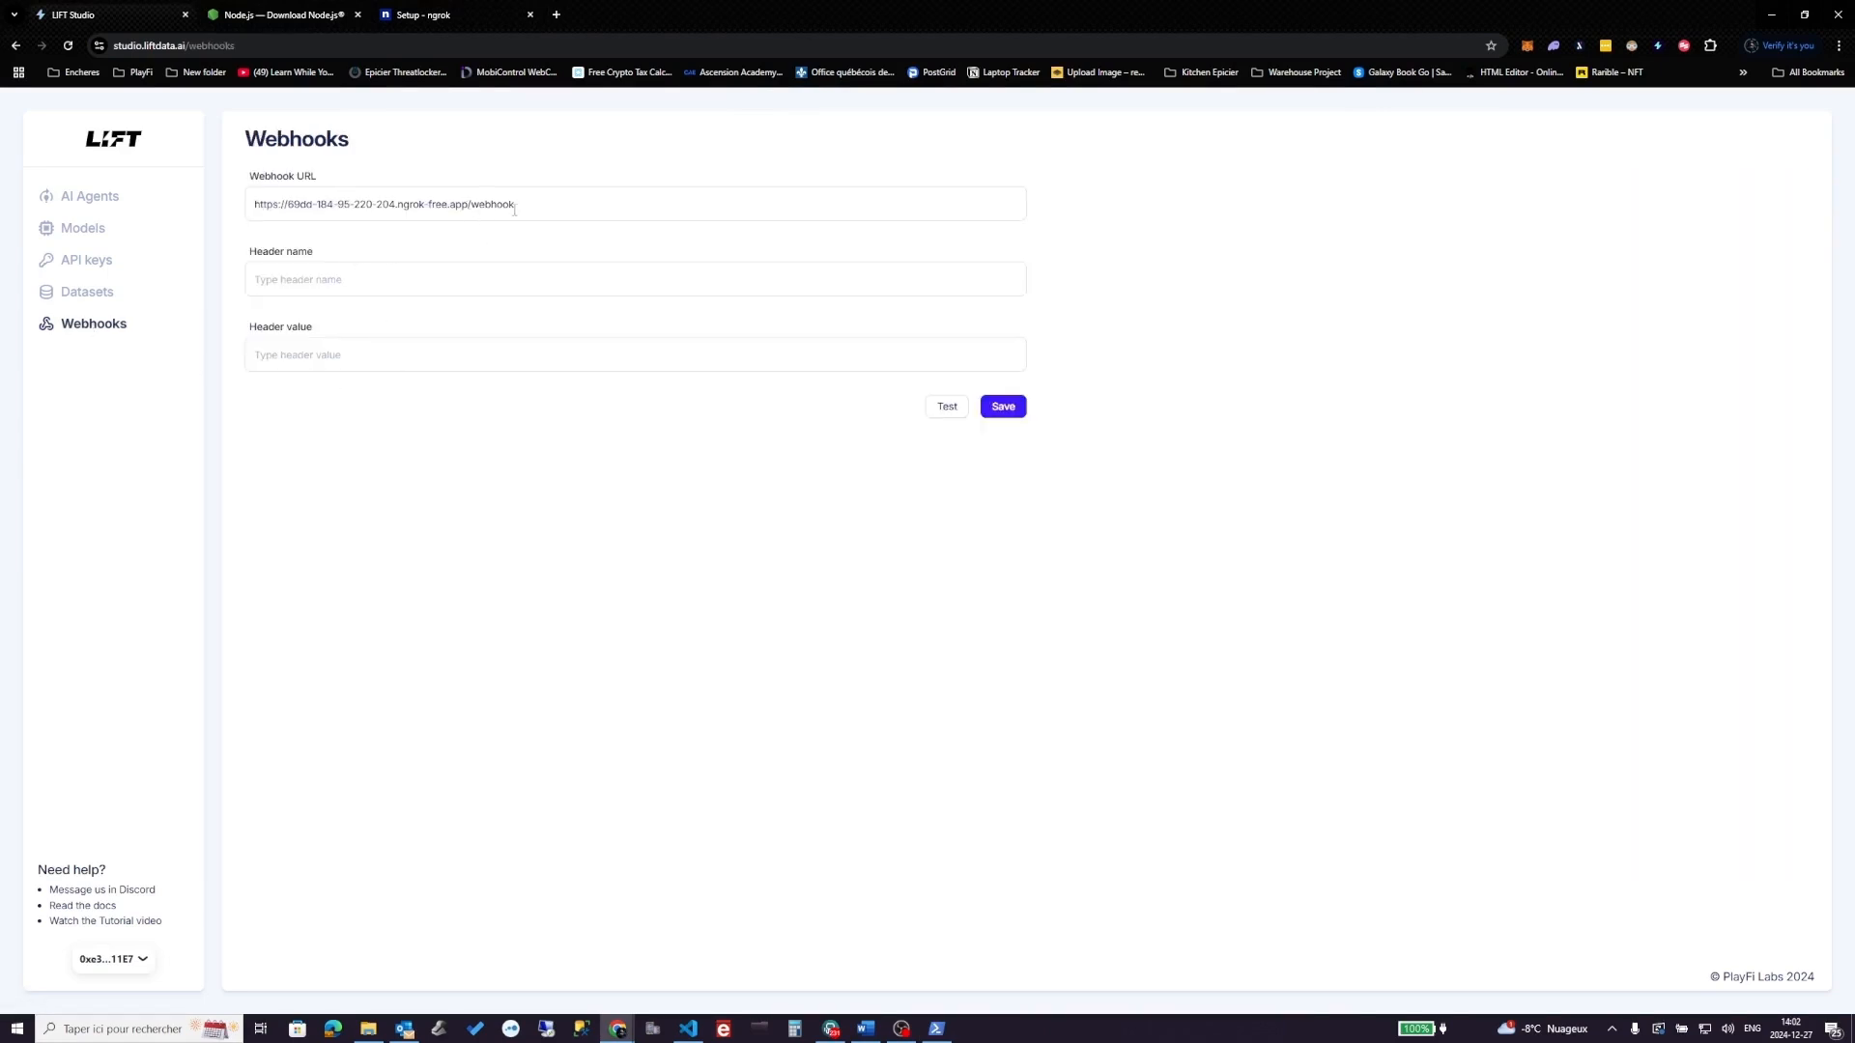
left_click_drag(467, 206, 218, 212)
key("ctrl+v")
- Save the ngrok /webhook URL setting and bring up the ngrok terminal
left_click(936, 1029)
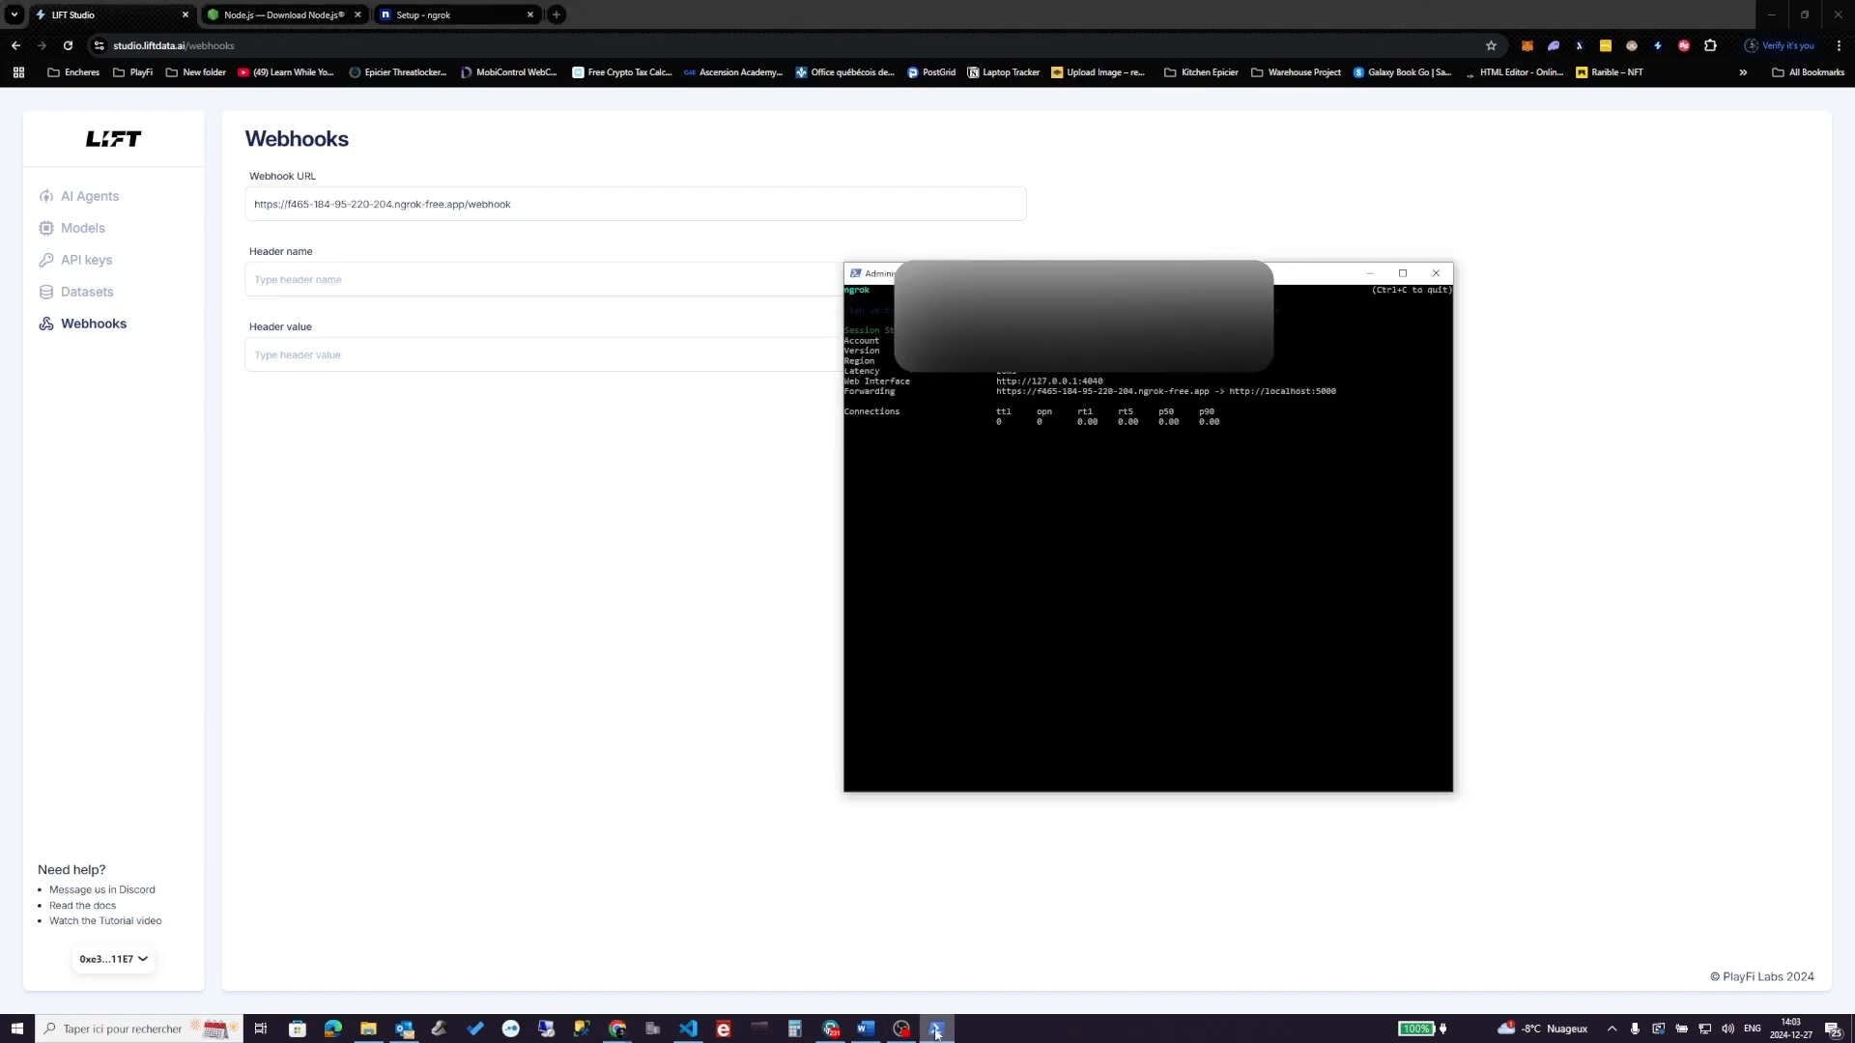
left_click(471, 204)
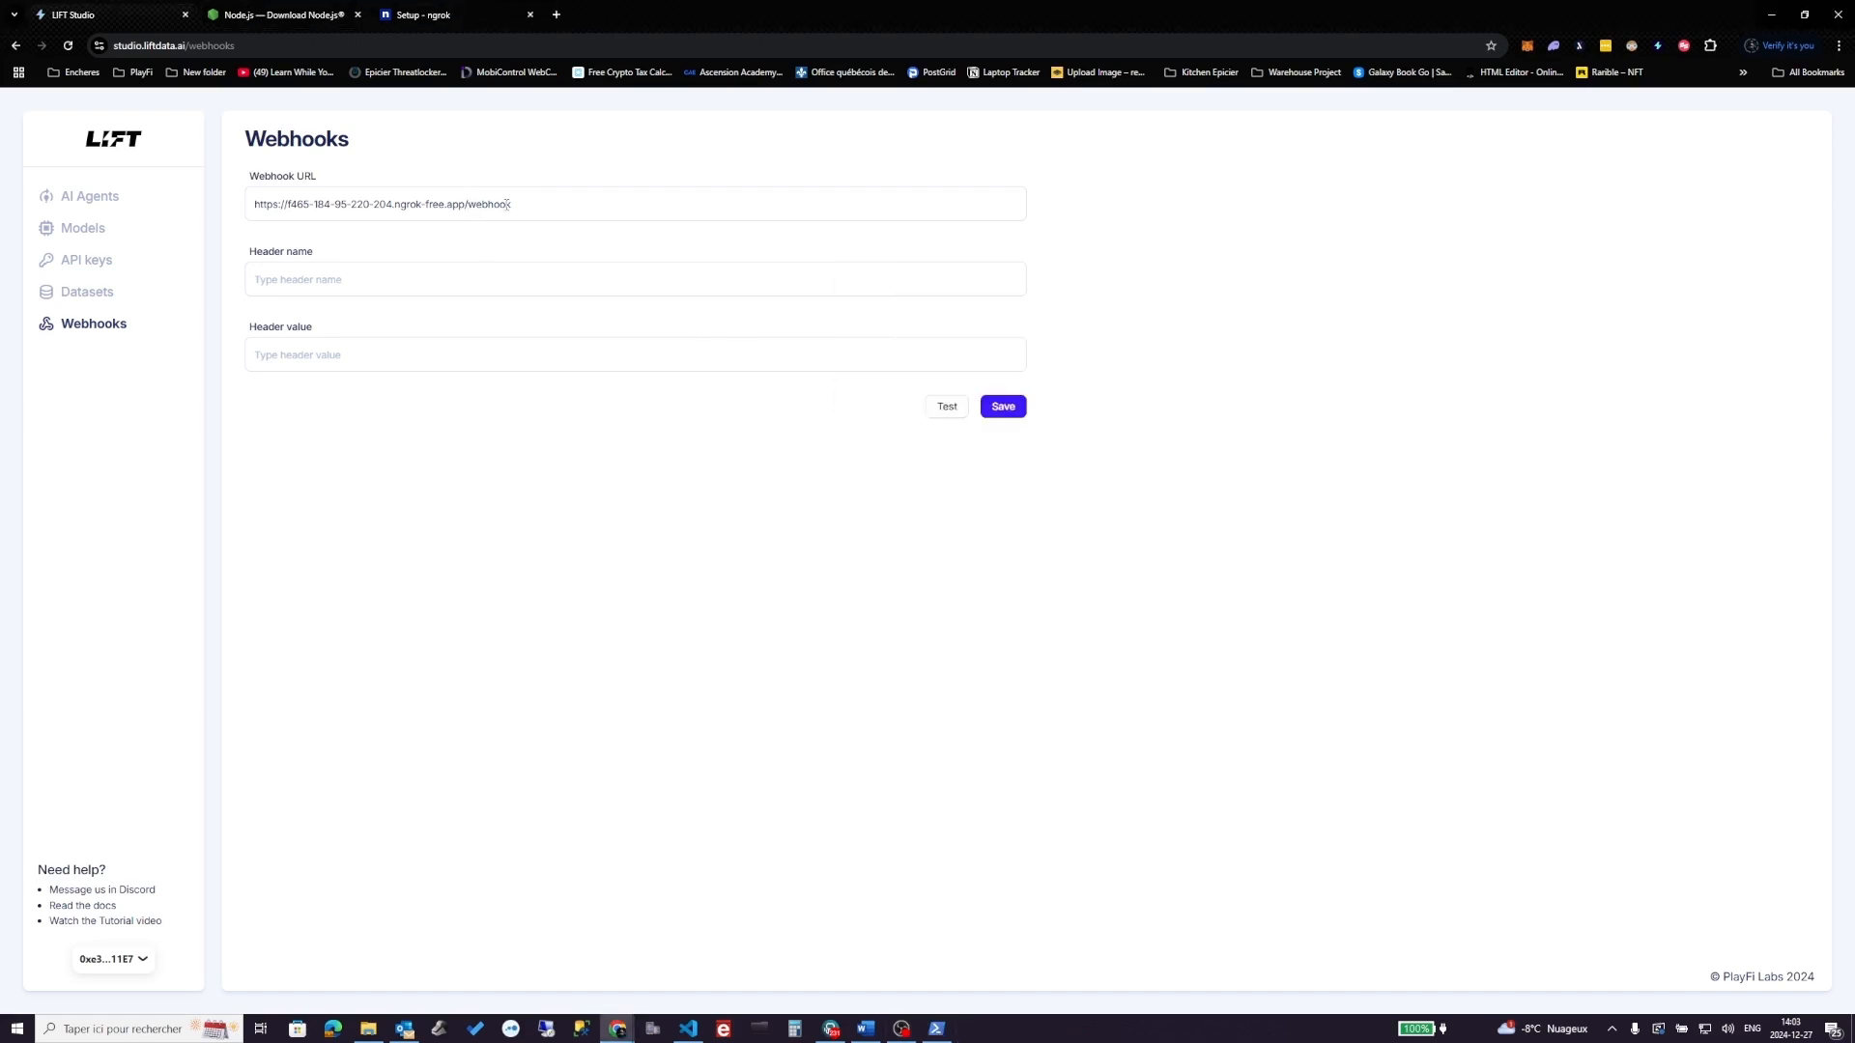
left_click(1003, 407)
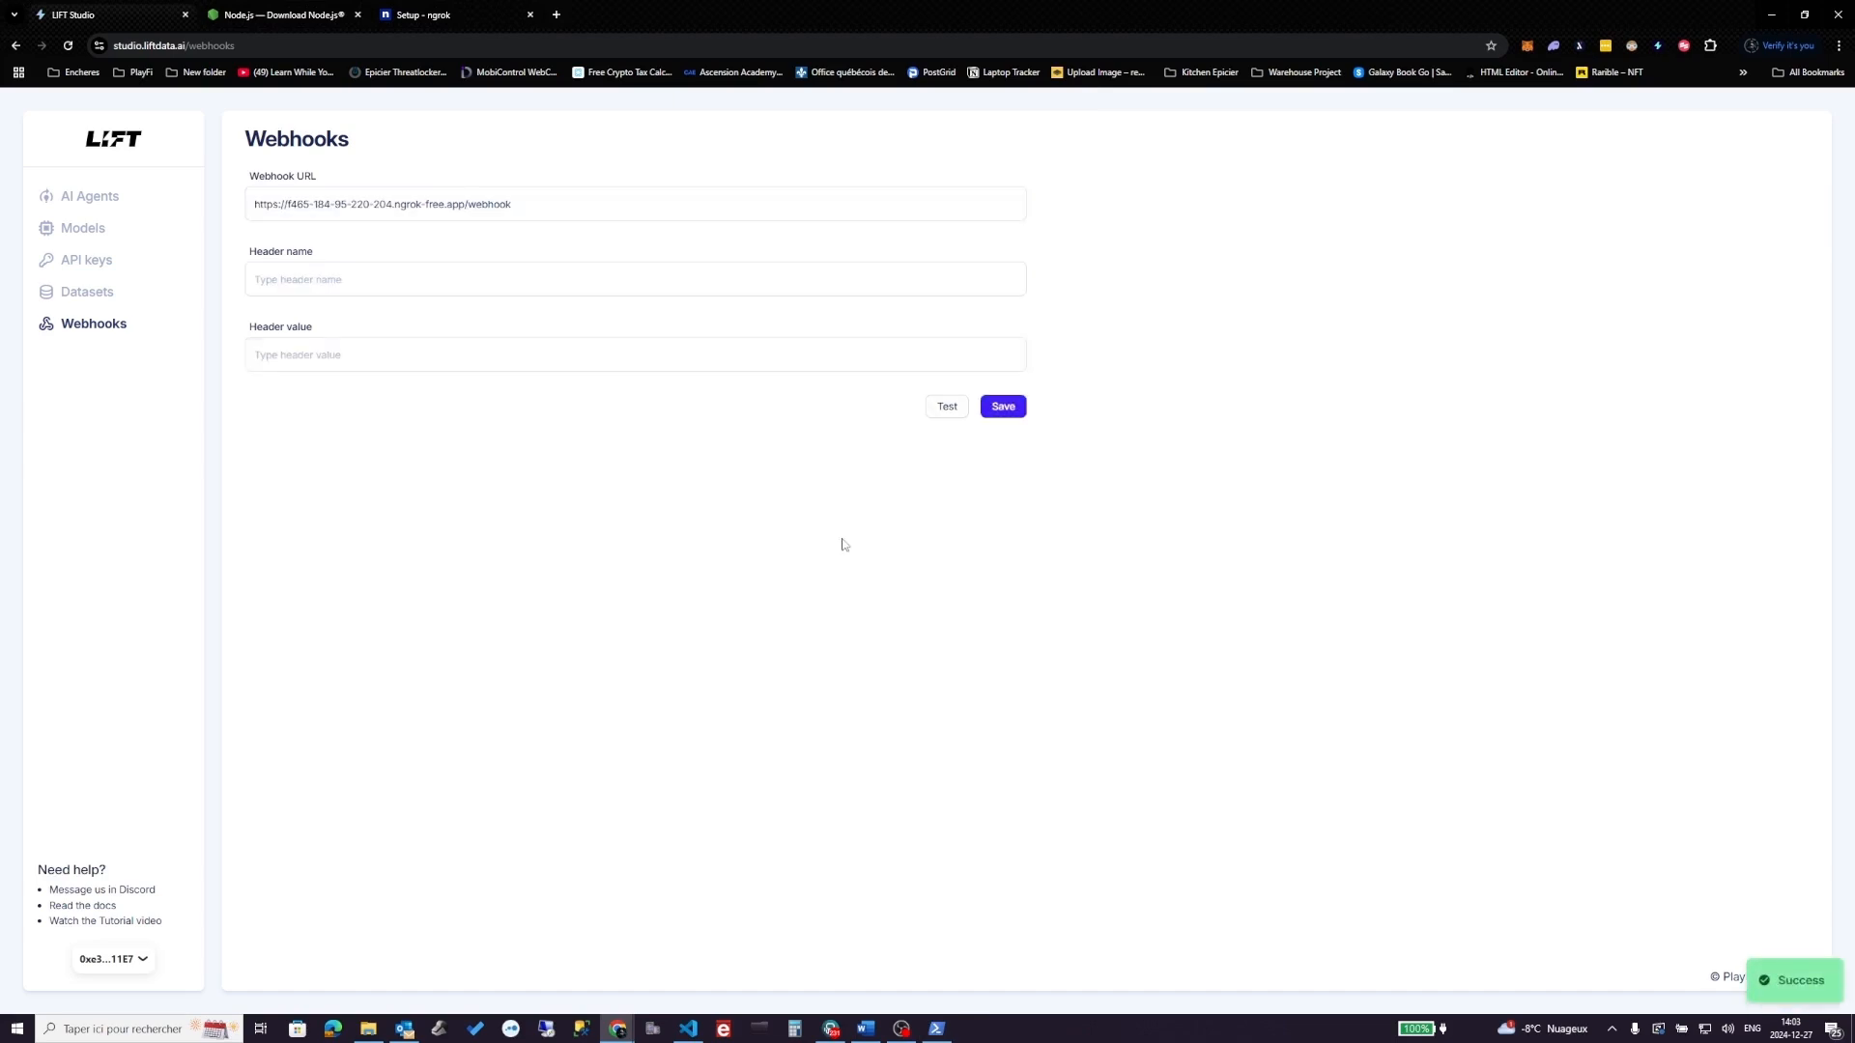
key("alt+Tab")
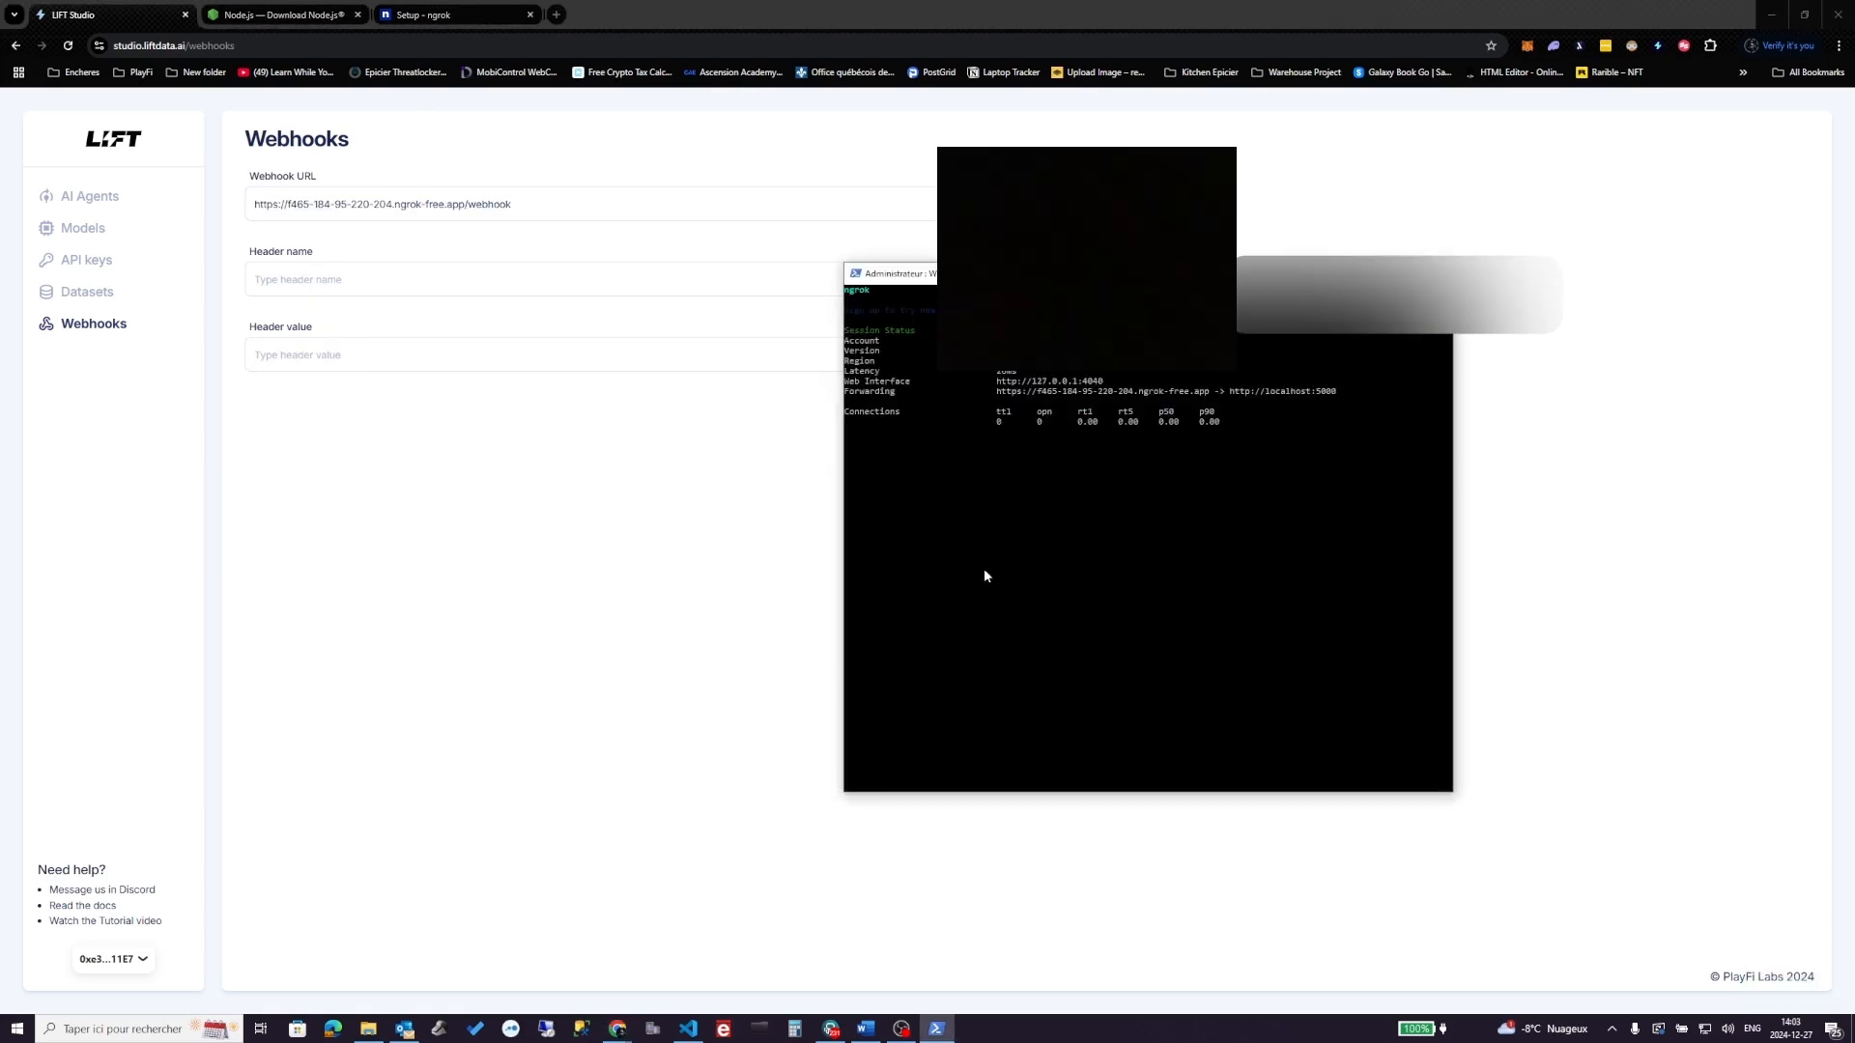
- Run the webhook Test, getting status code 200, and check ngrok's POST /webhook 200 OK log
left_click_drag(980, 274, 1301, 240)
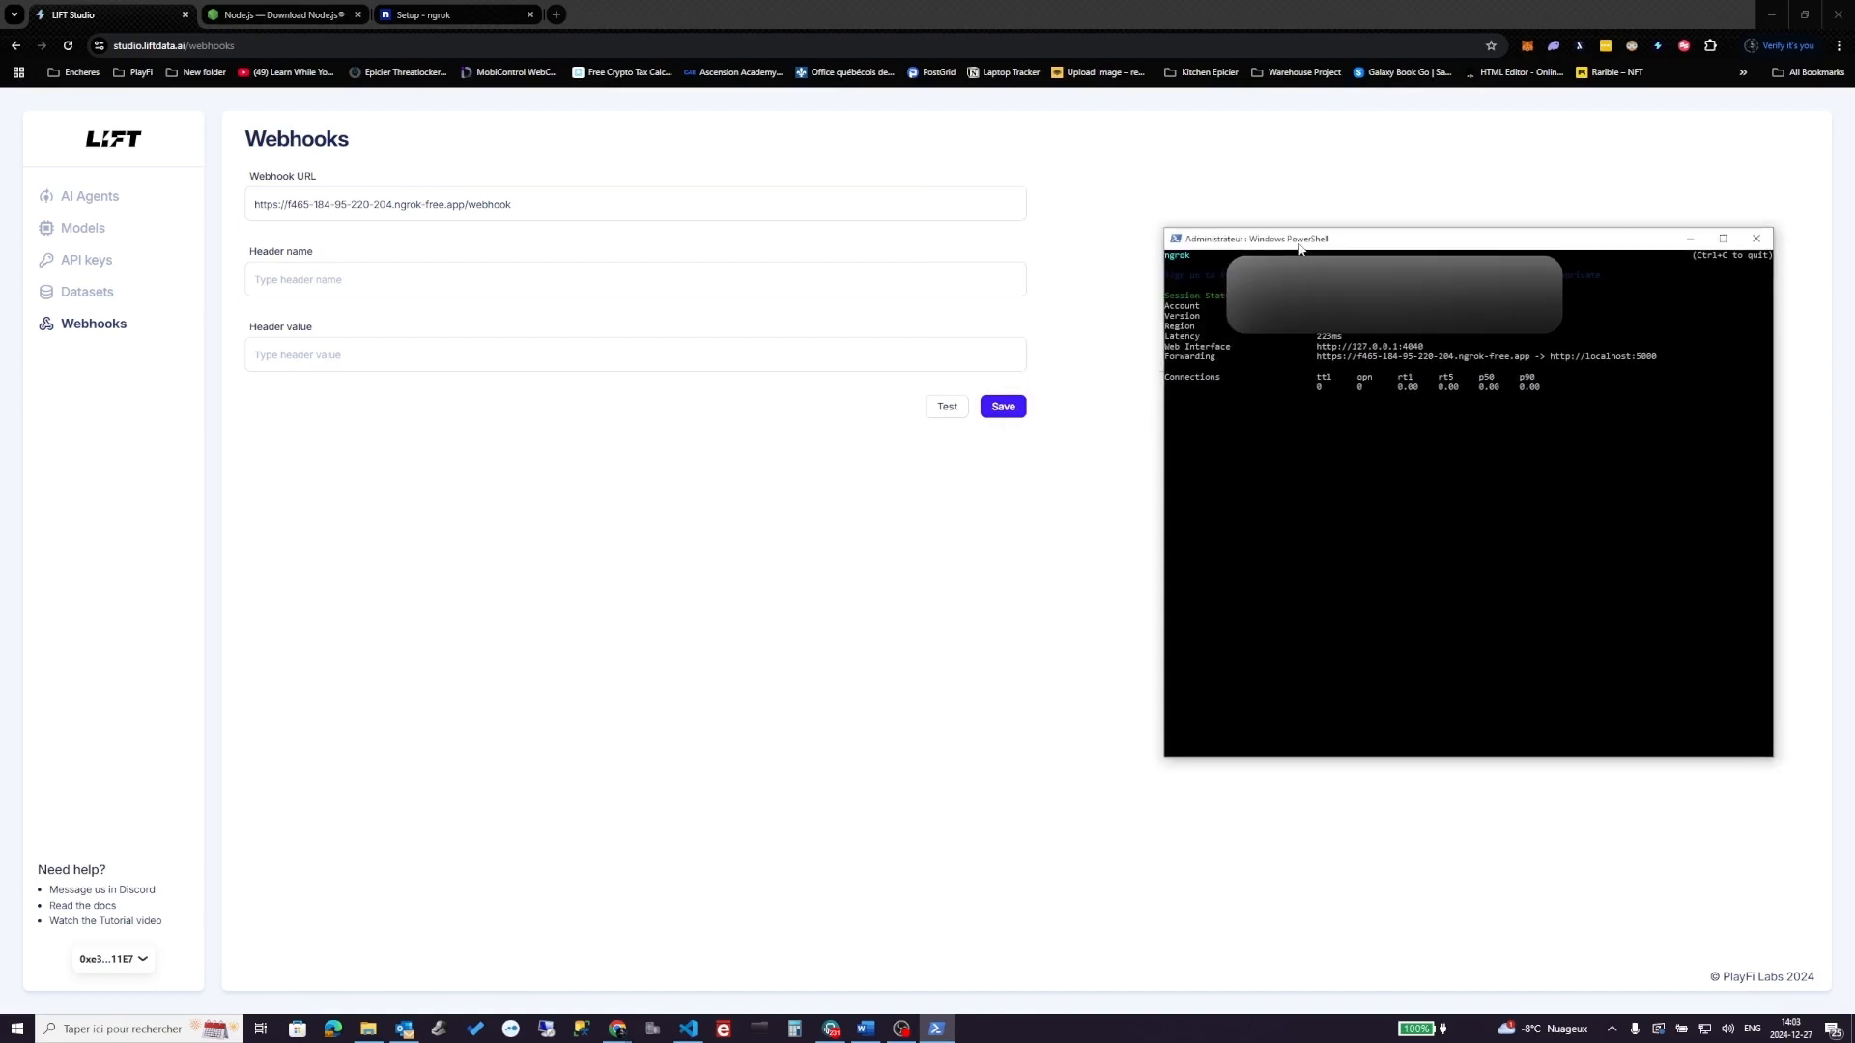
left_click(948, 406)
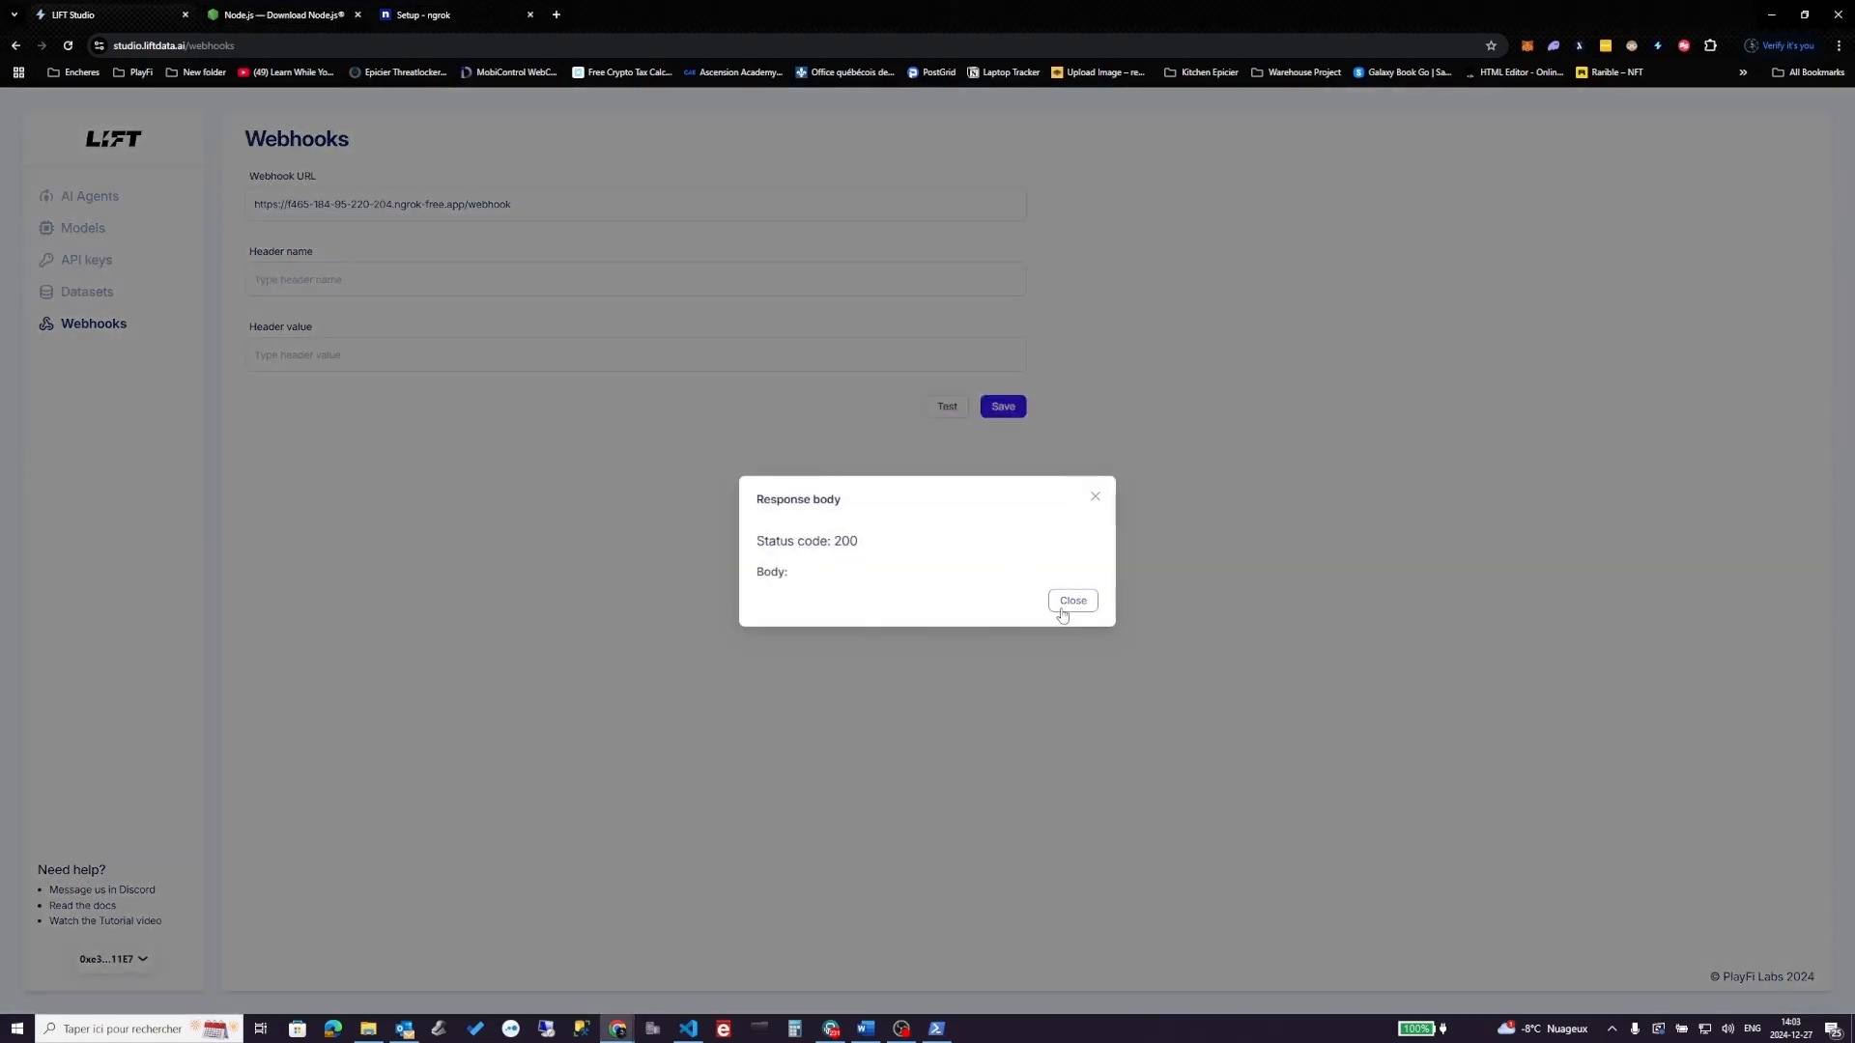
left_click(936, 1028)
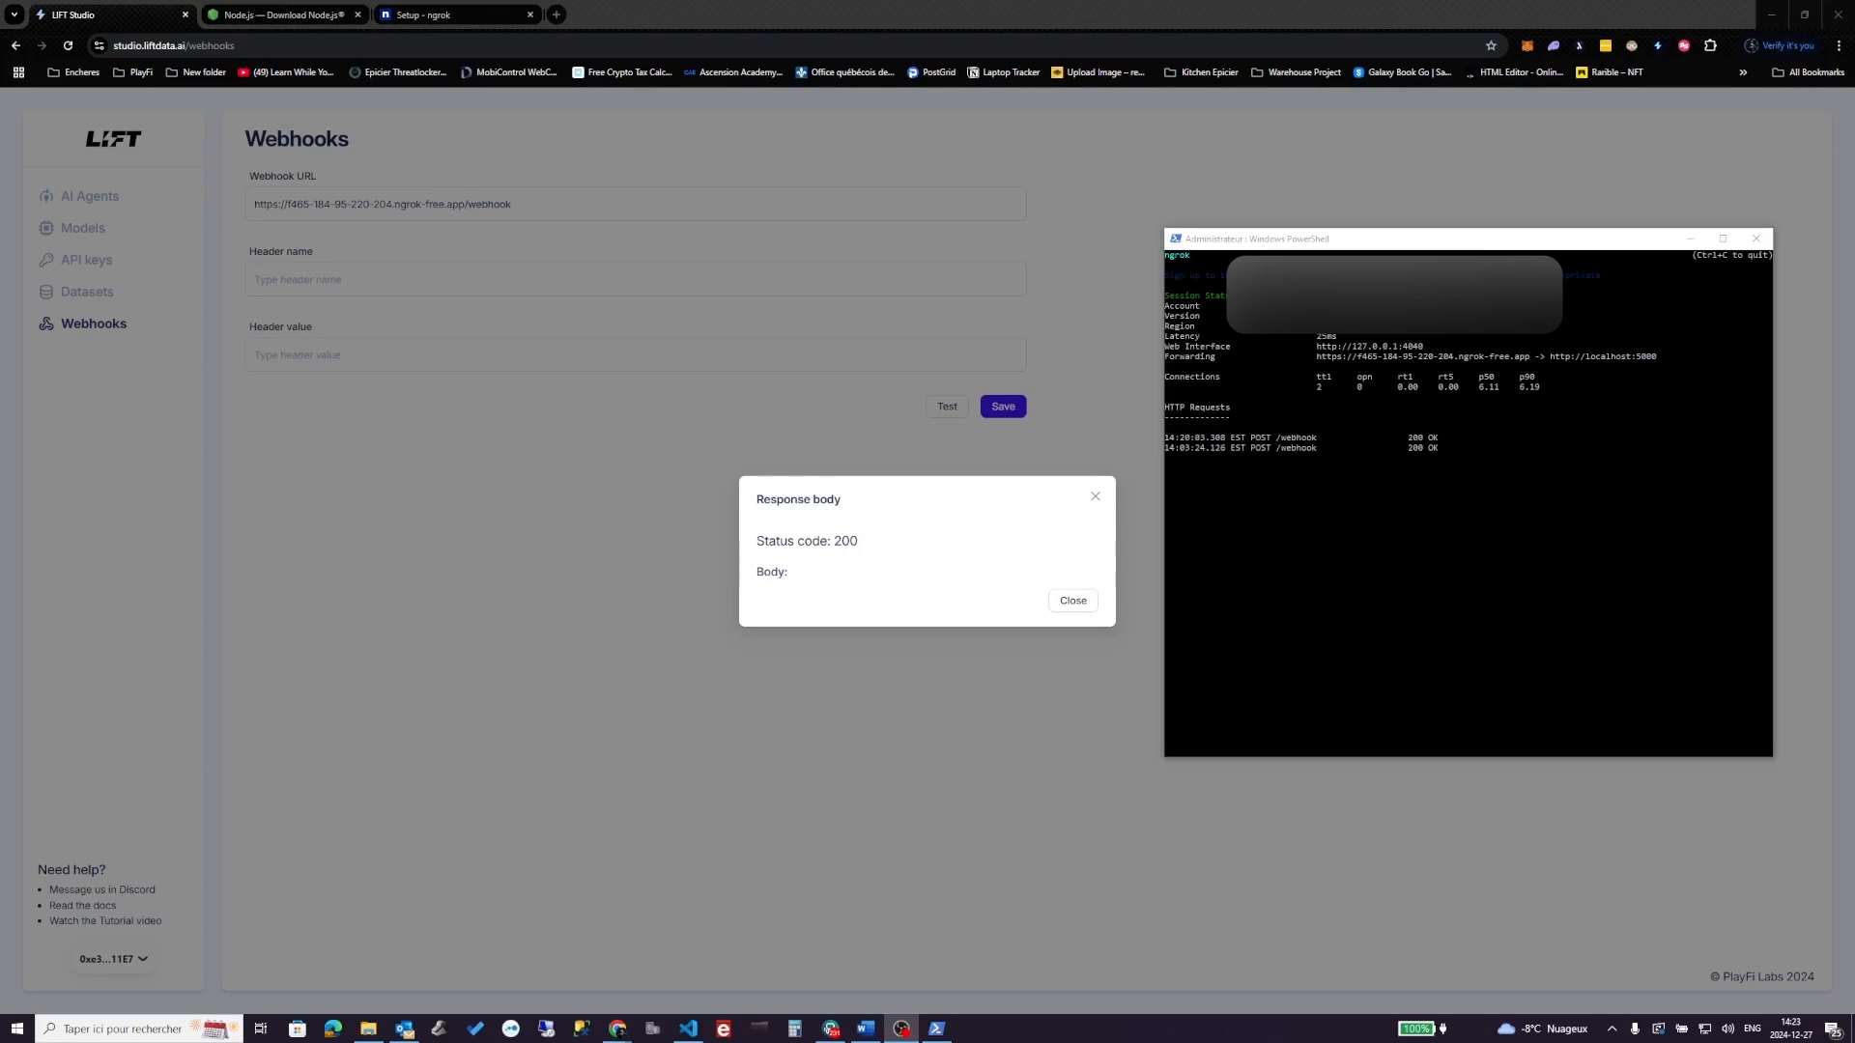
- Search Google for 'postman download' and open postman.com's Download Postman page
left_click(558, 14)
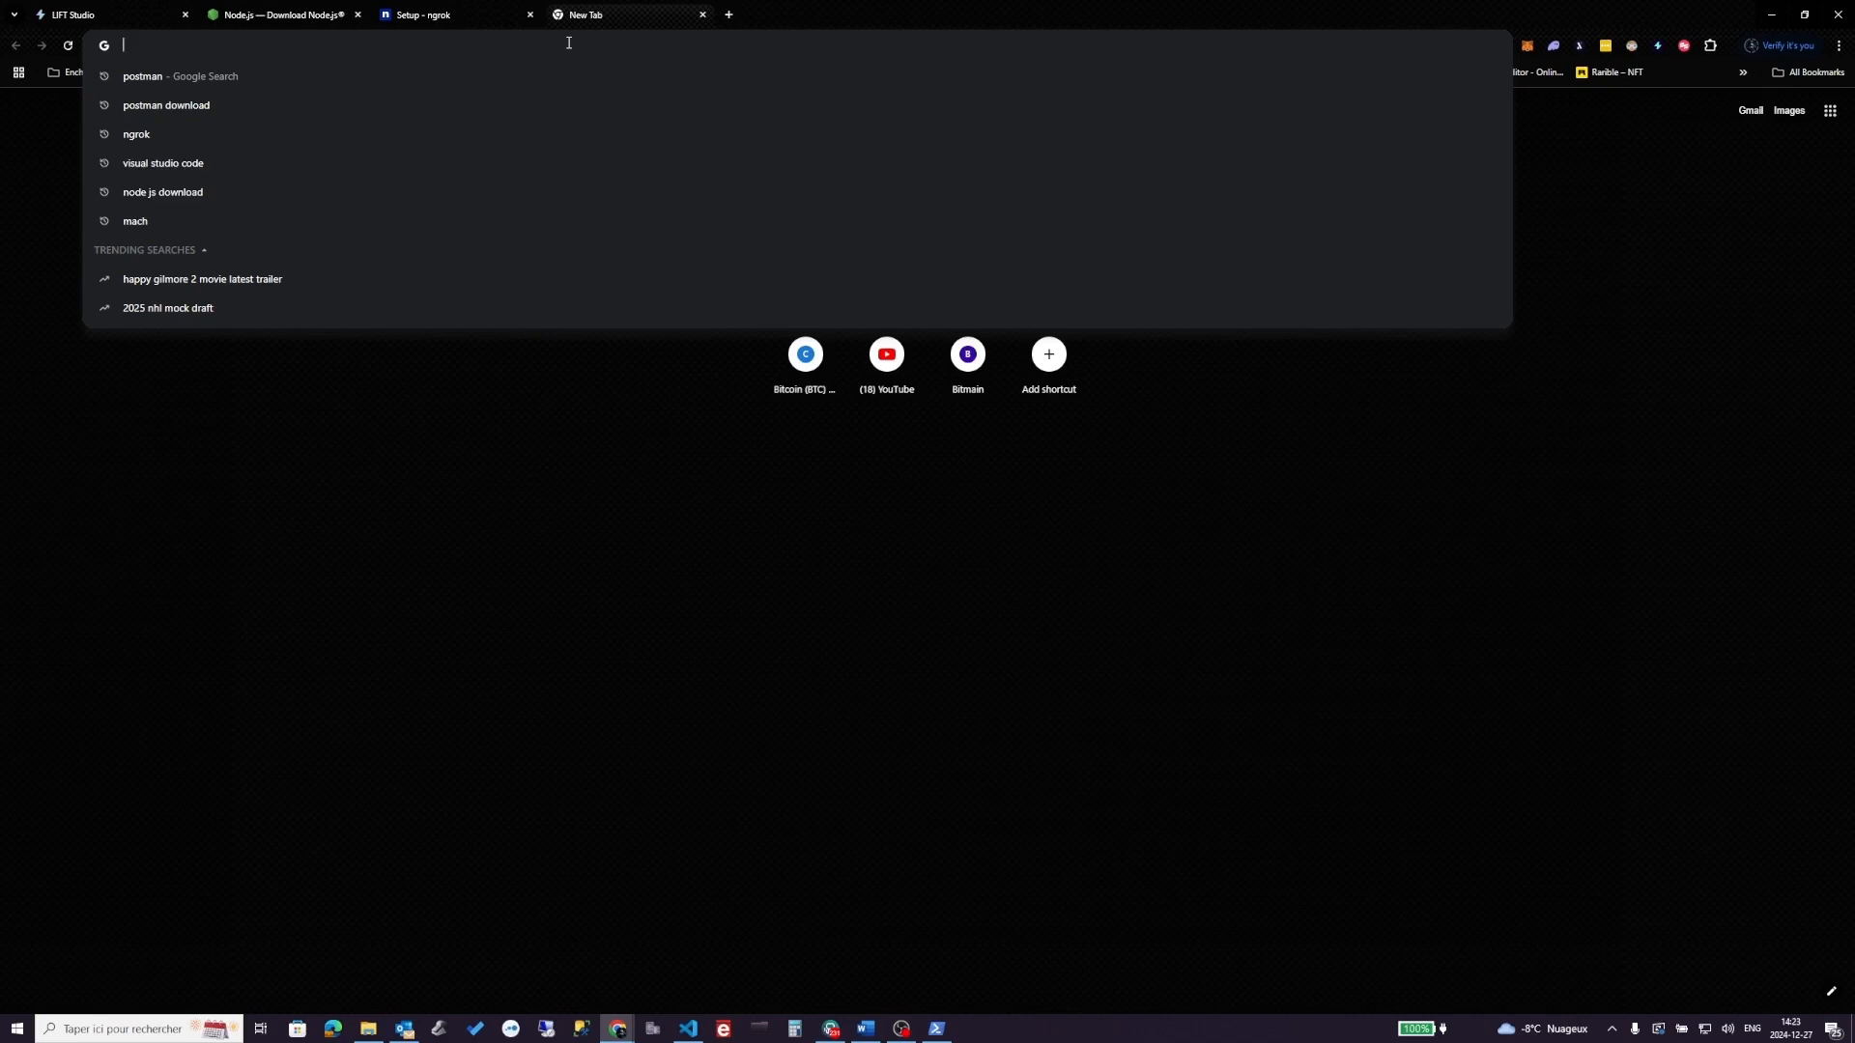
type("post")
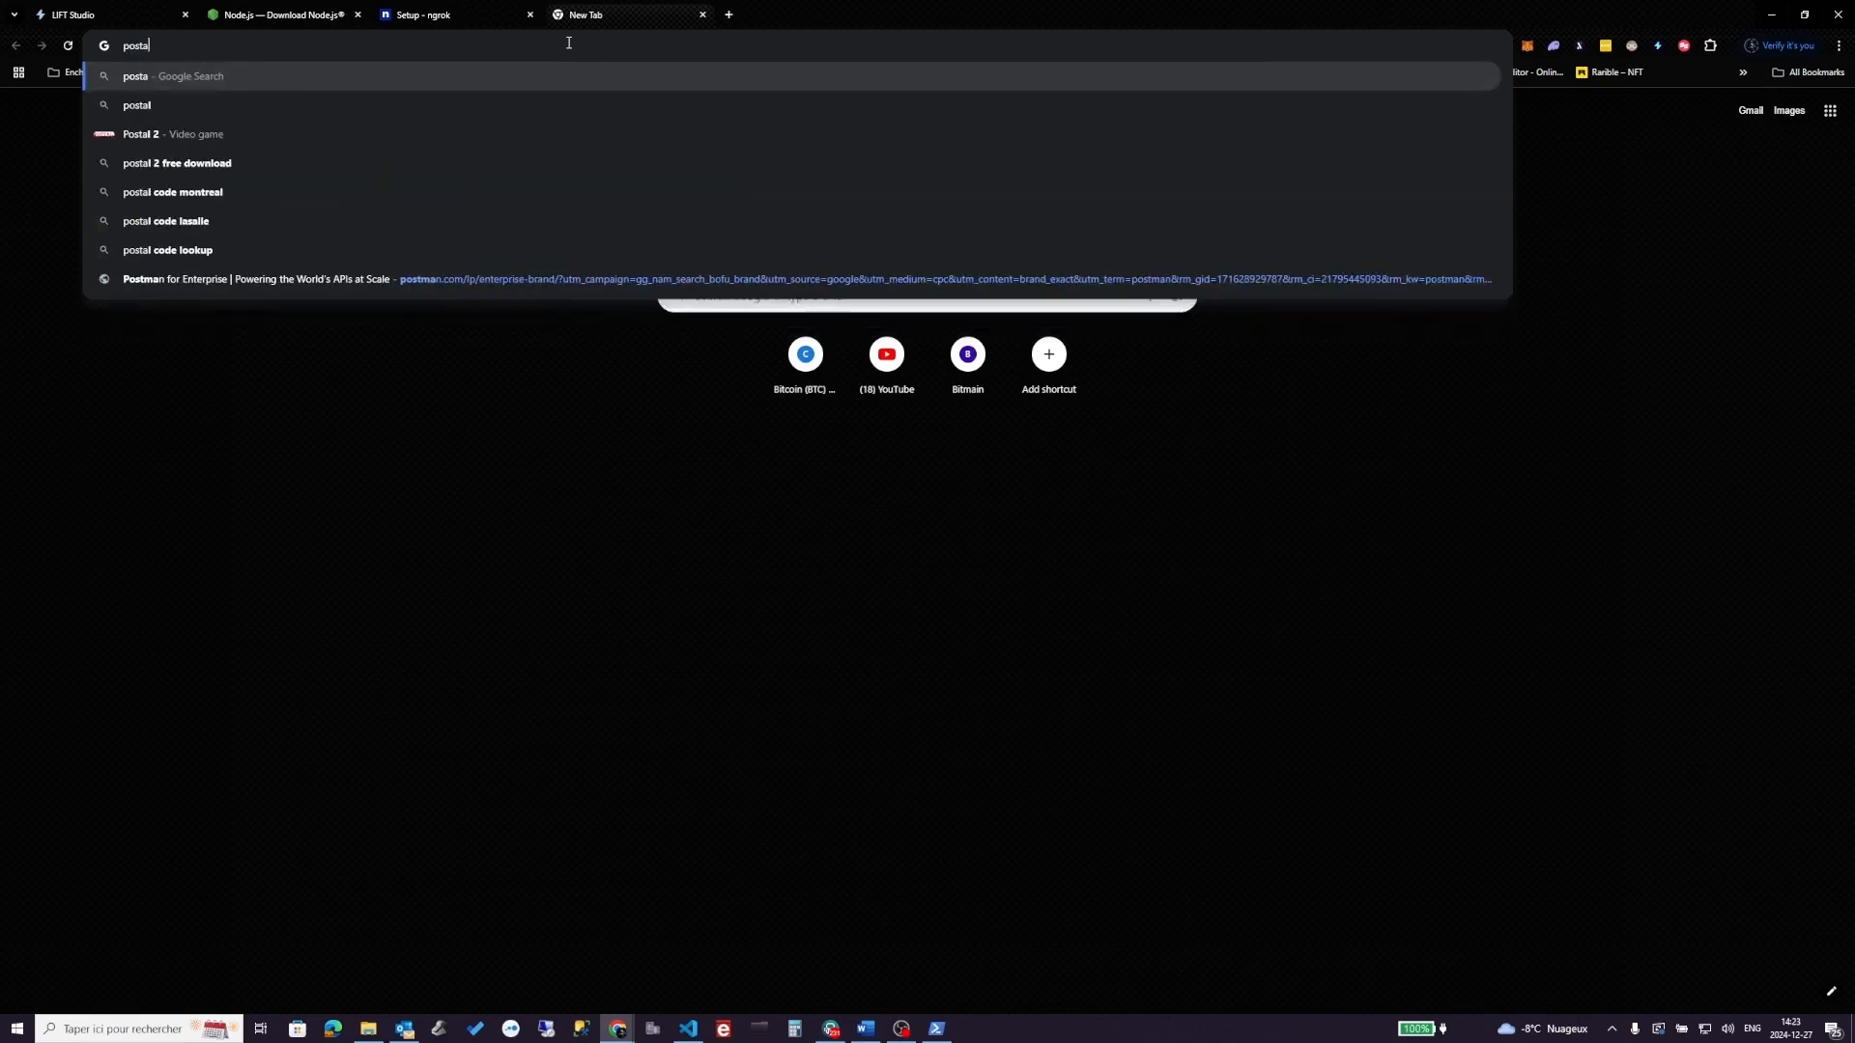
type("man do")
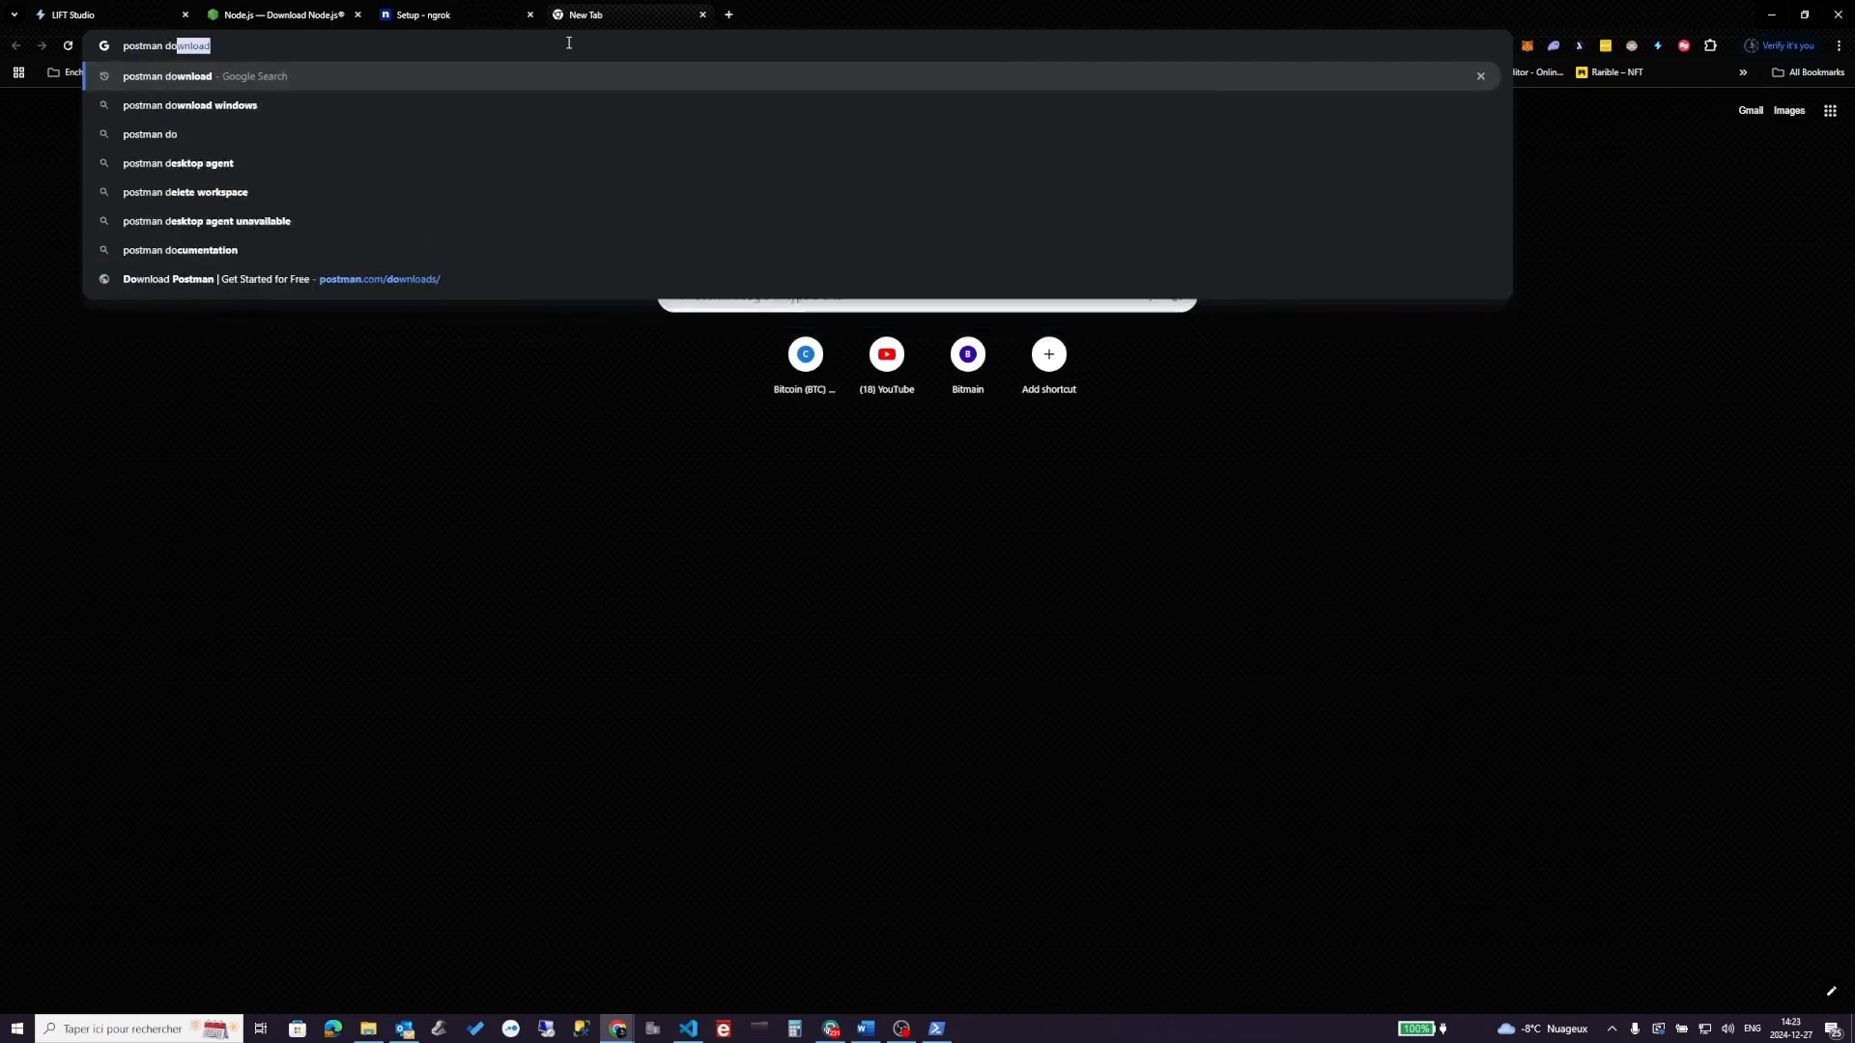
key("Return")
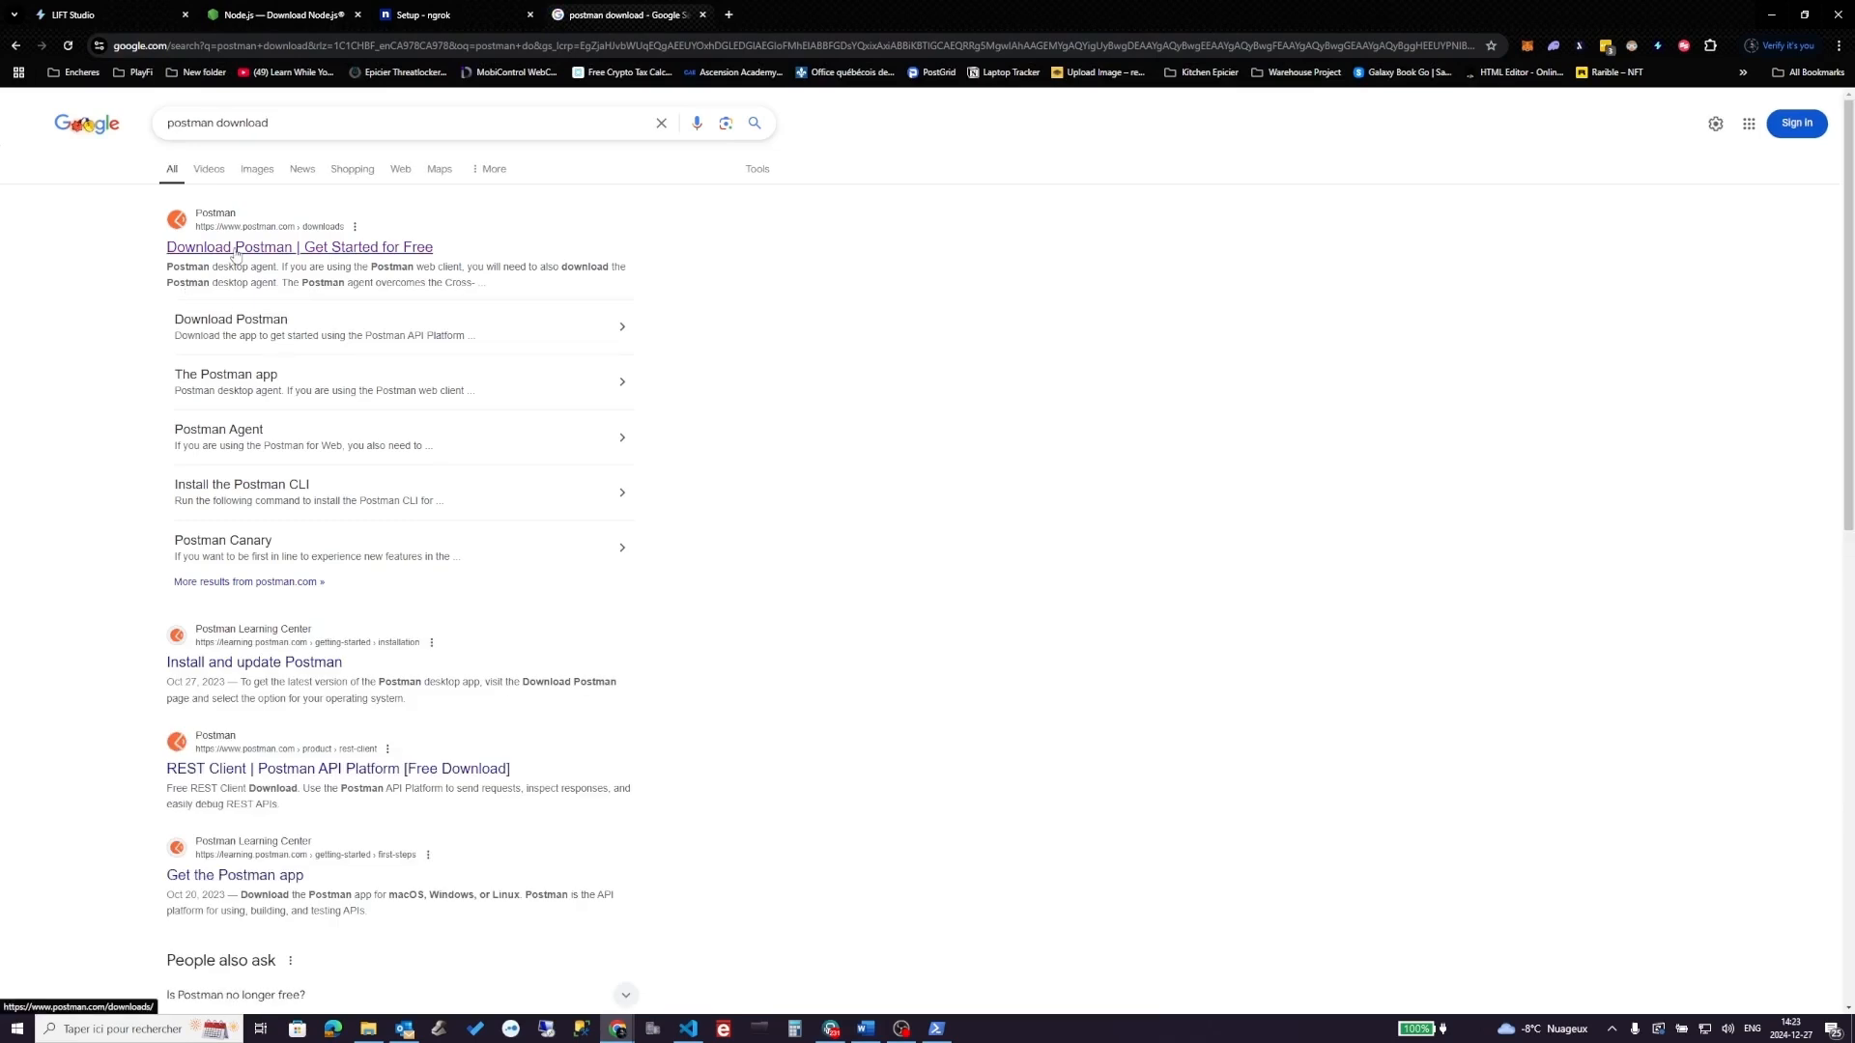
left_click(234, 253)
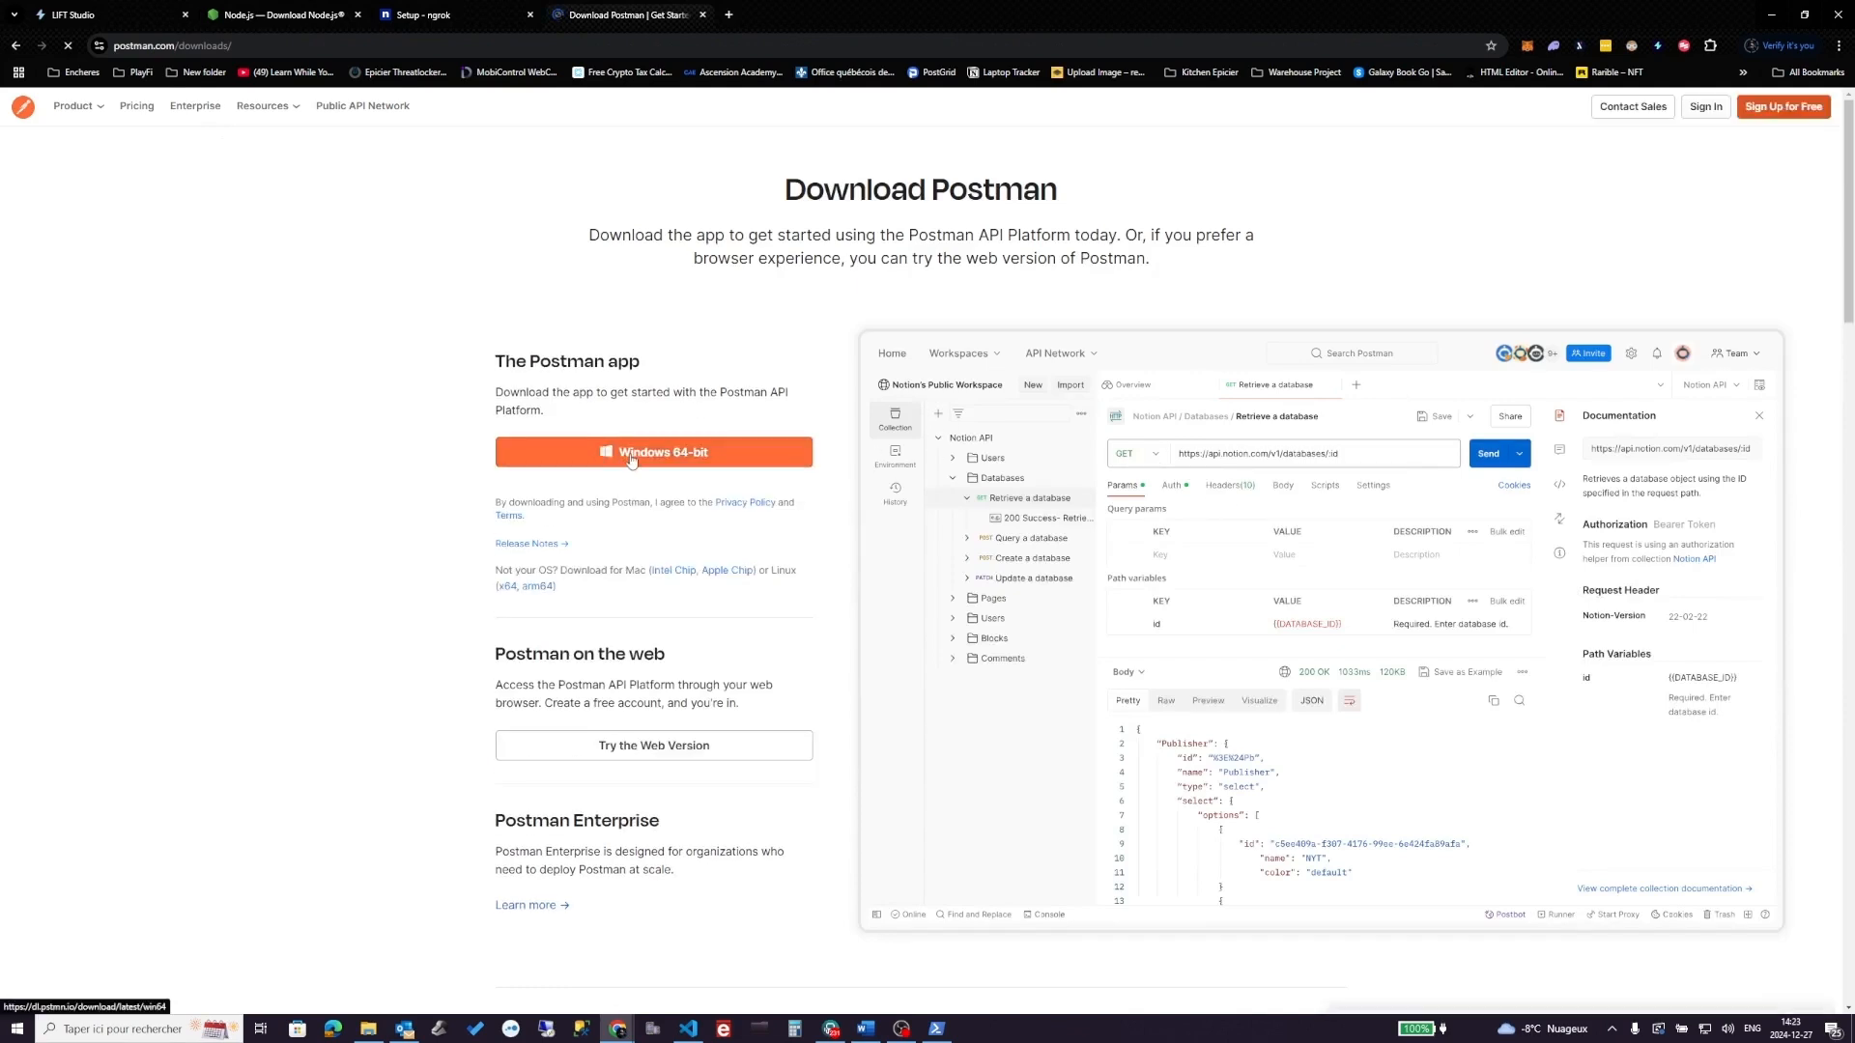
- Download the Windows 64-bit Postman installer, launch it, and accept the site's cookies
left_click(631, 460)
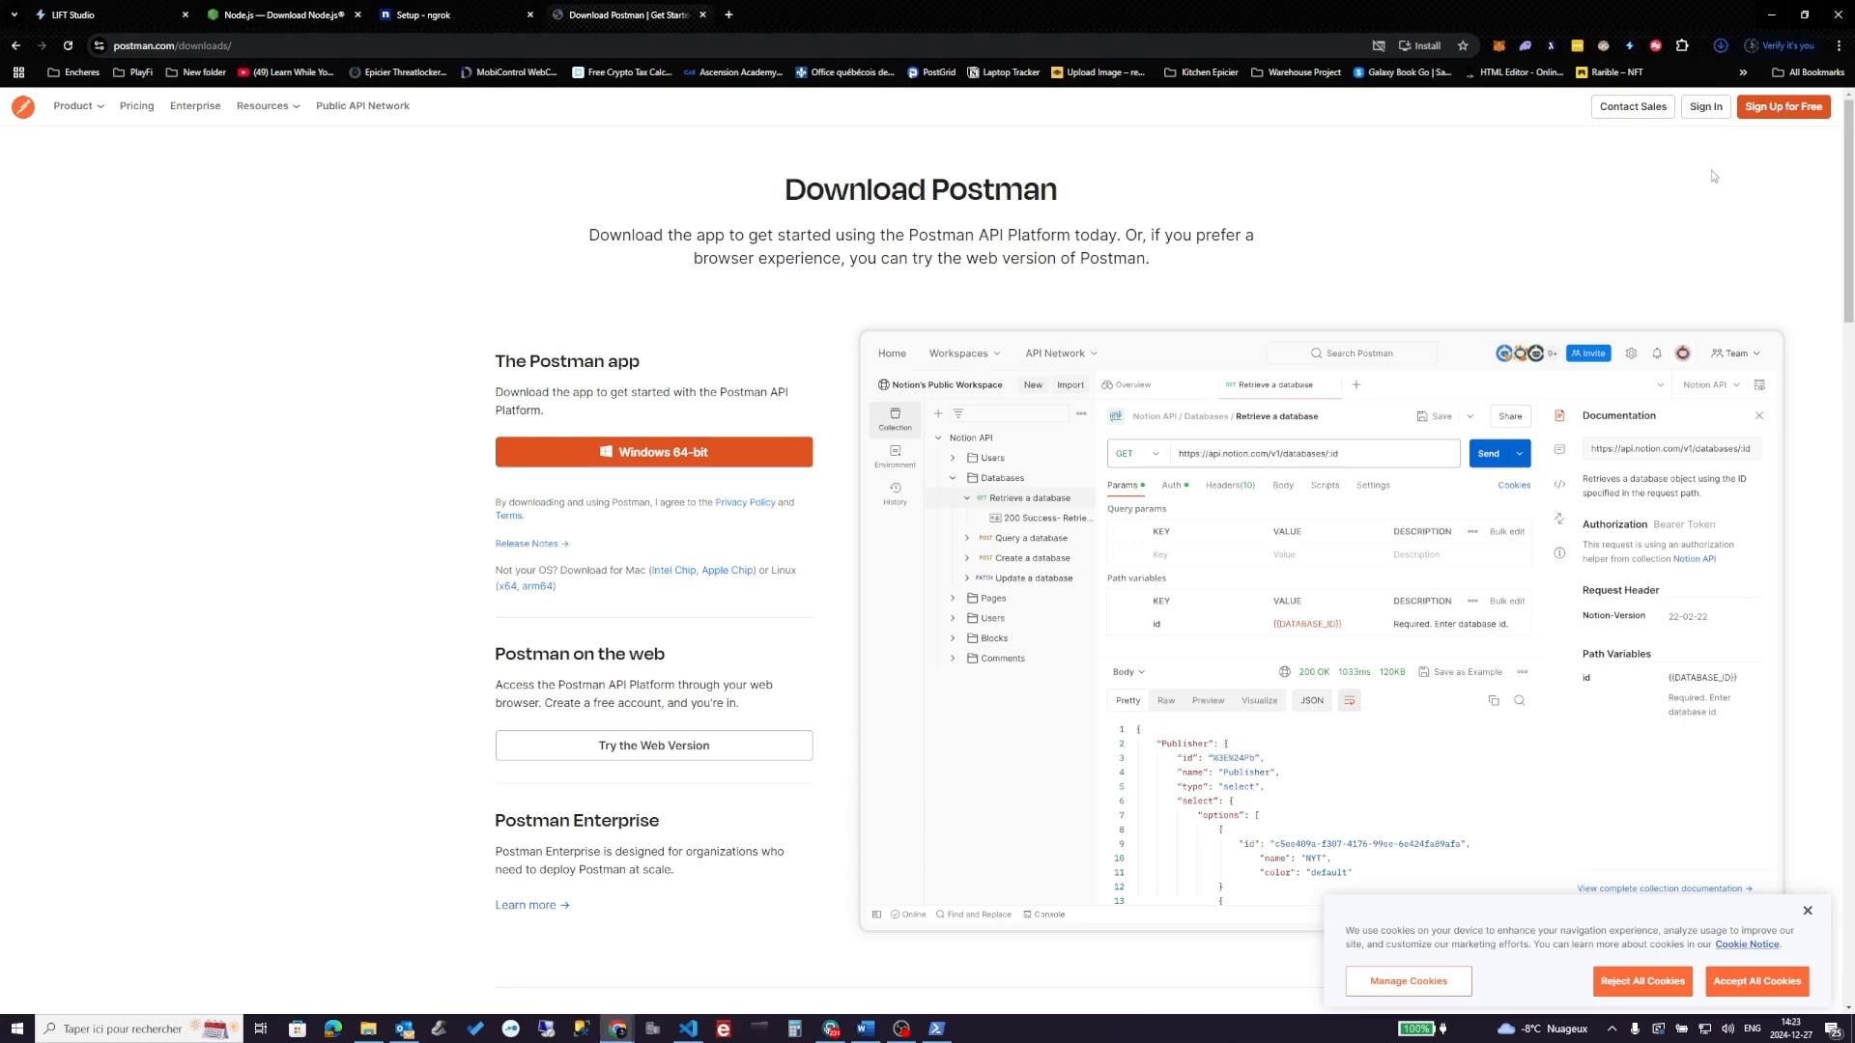
left_click(1725, 45)
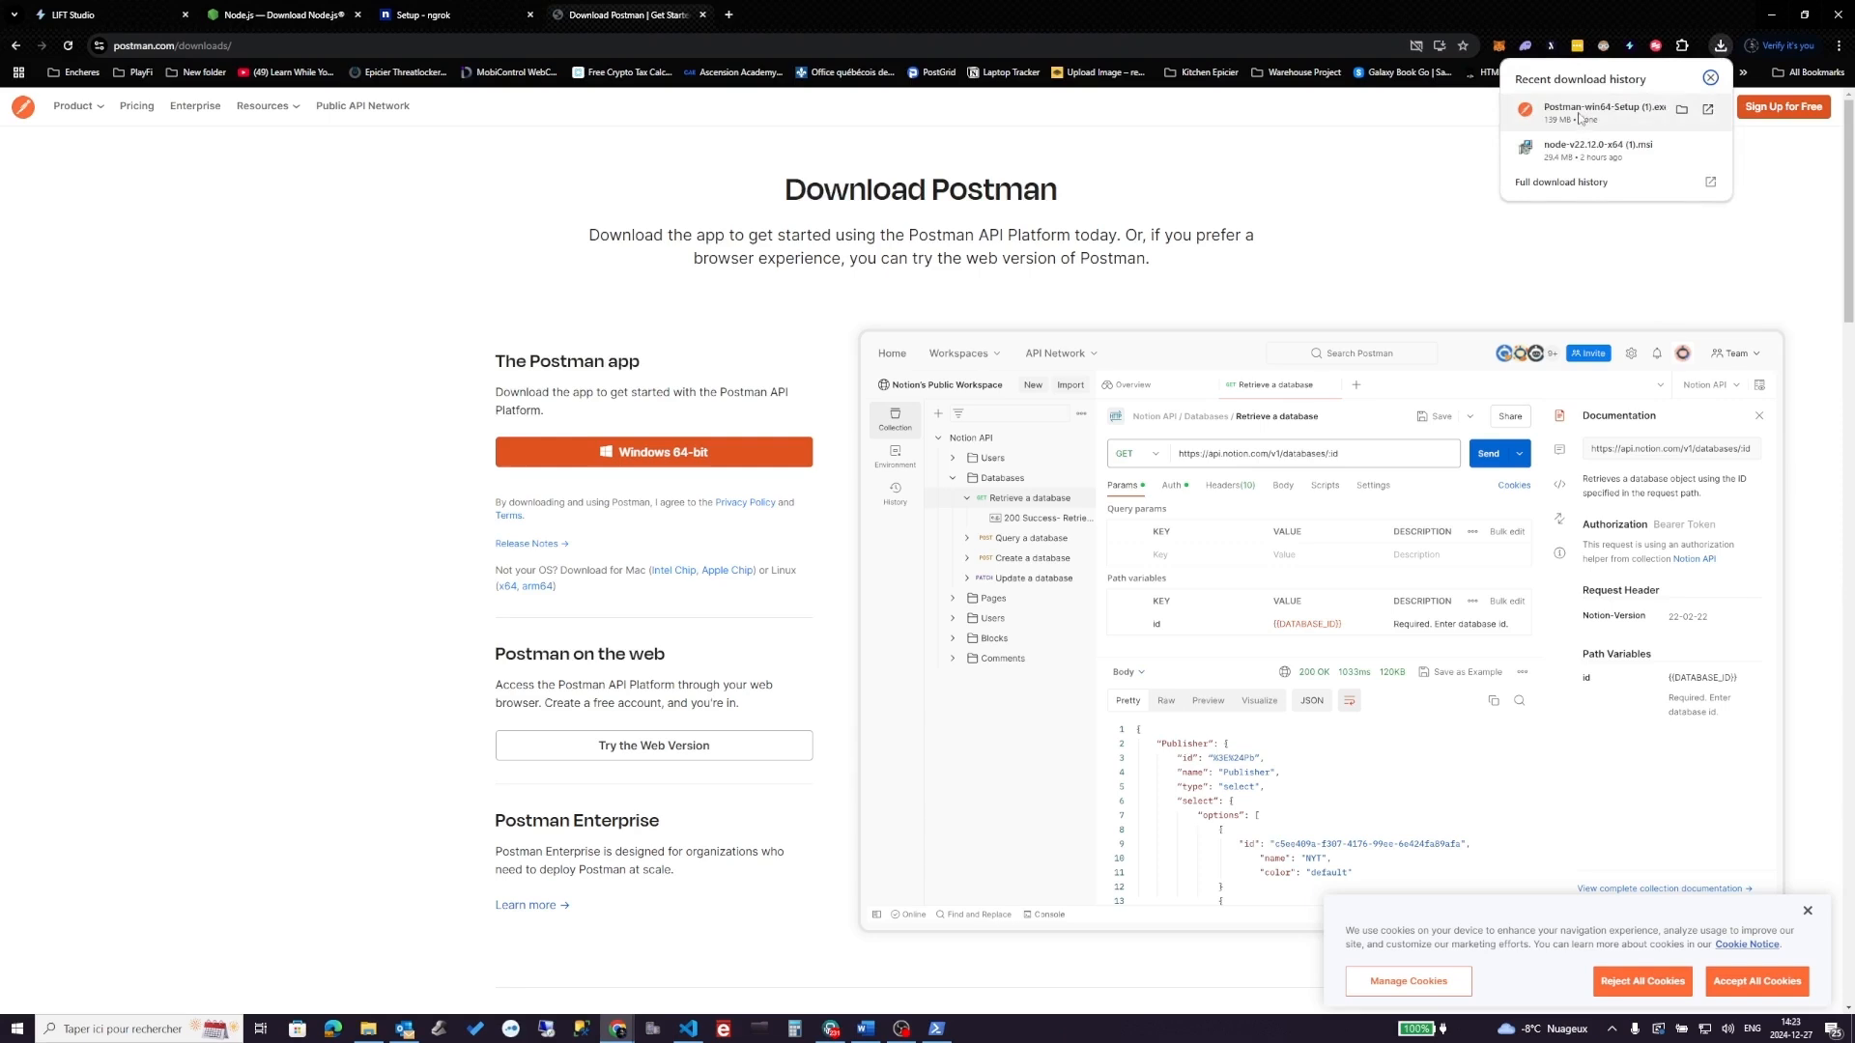
left_click(1581, 112)
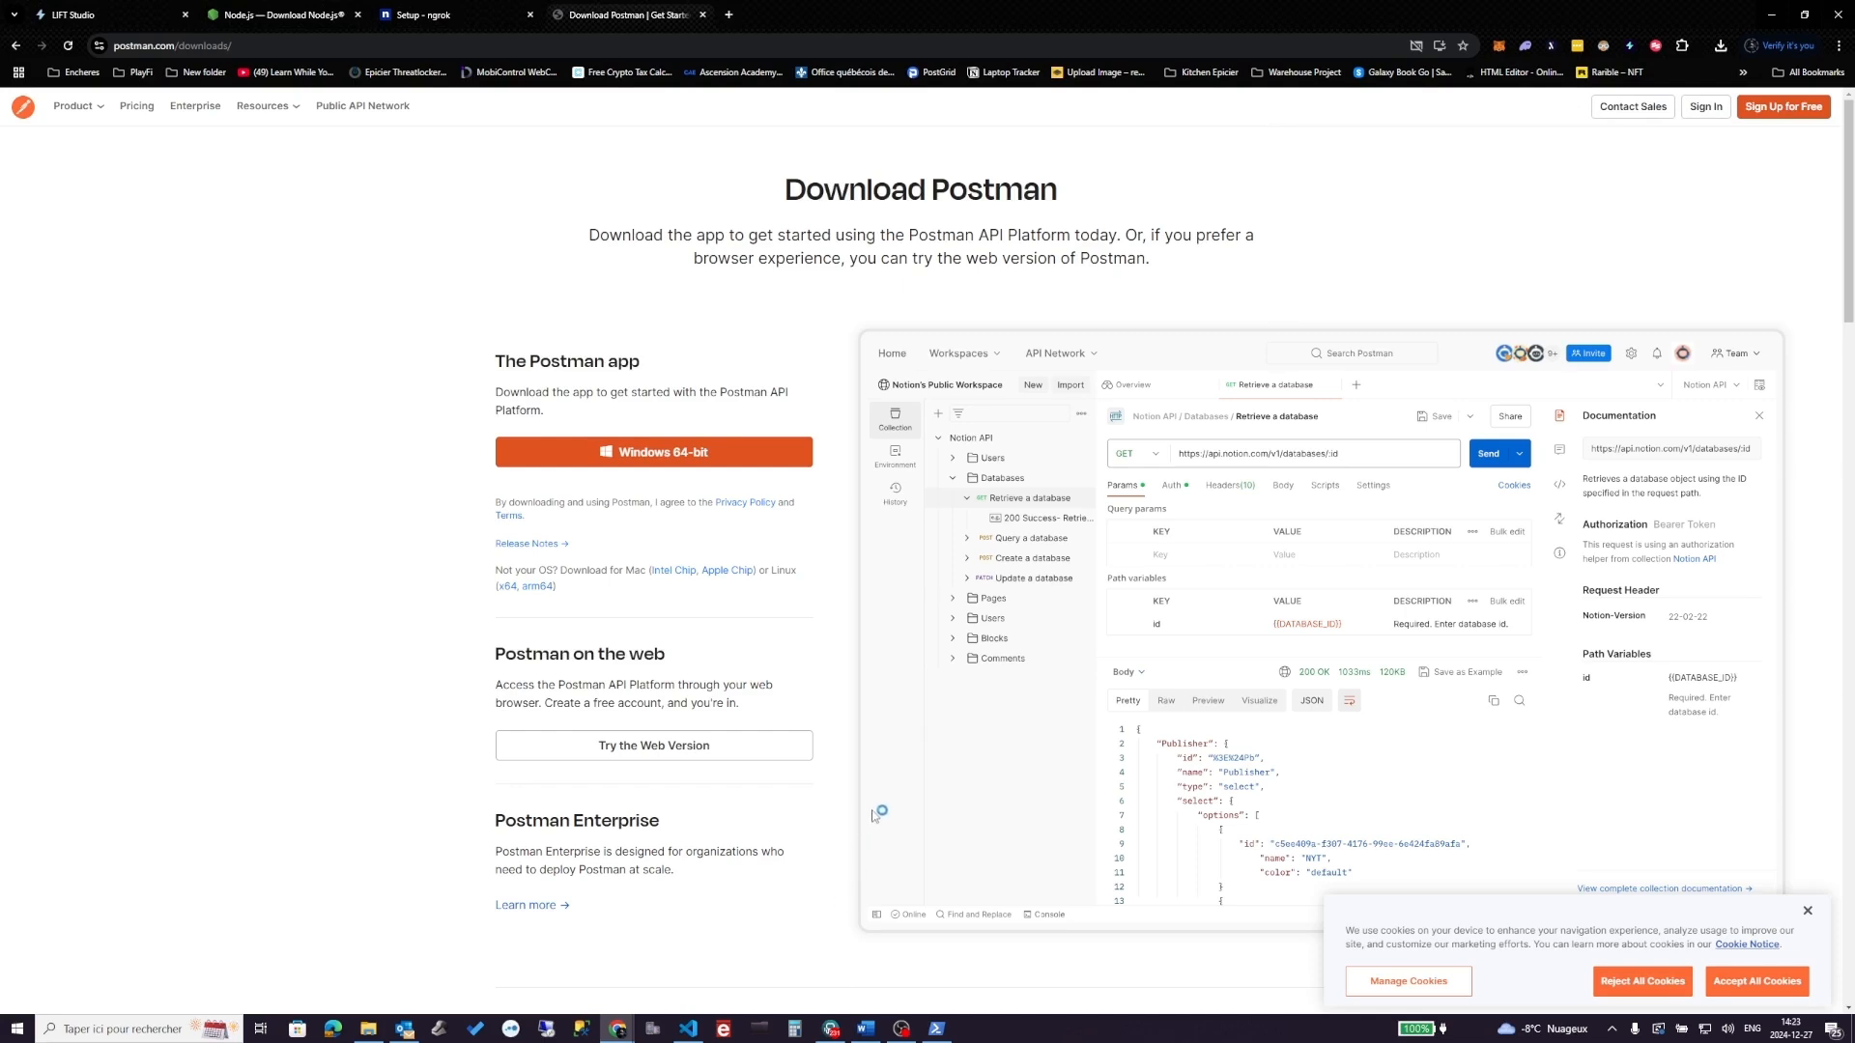
left_click(1777, 988)
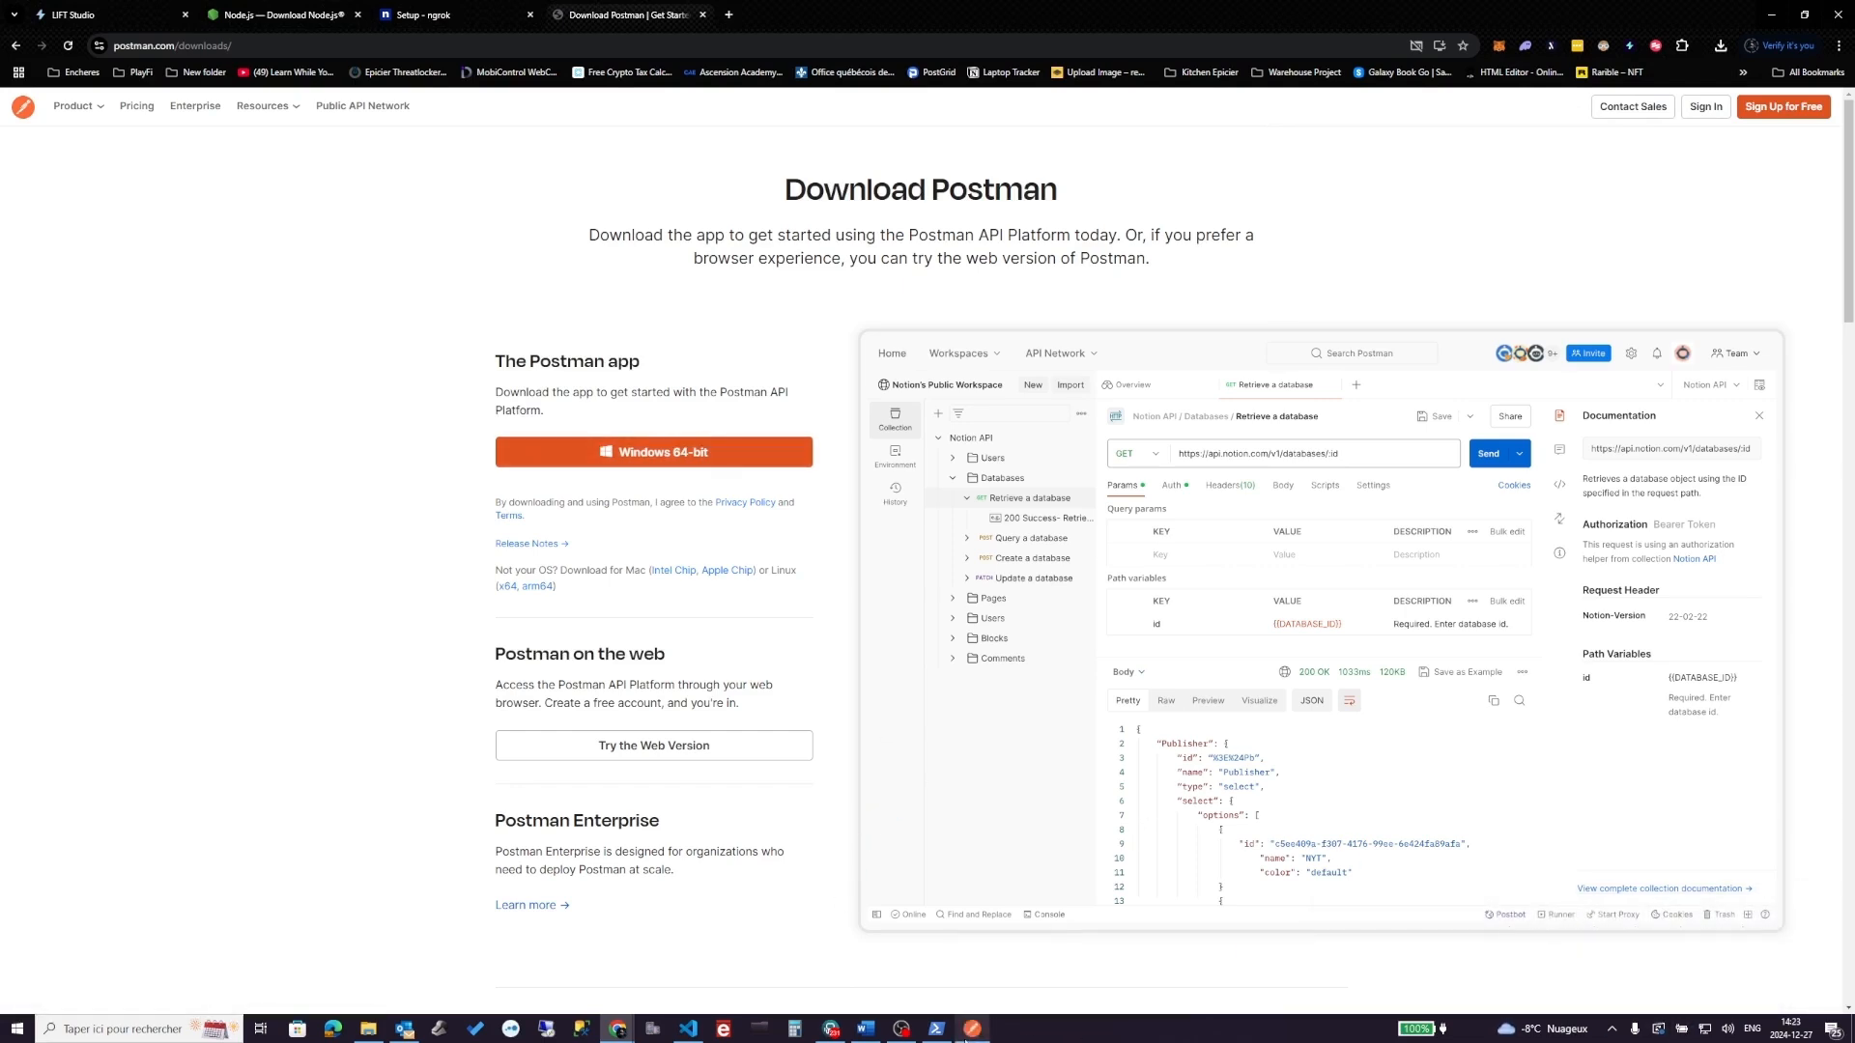
mouse_move(966, 1037)
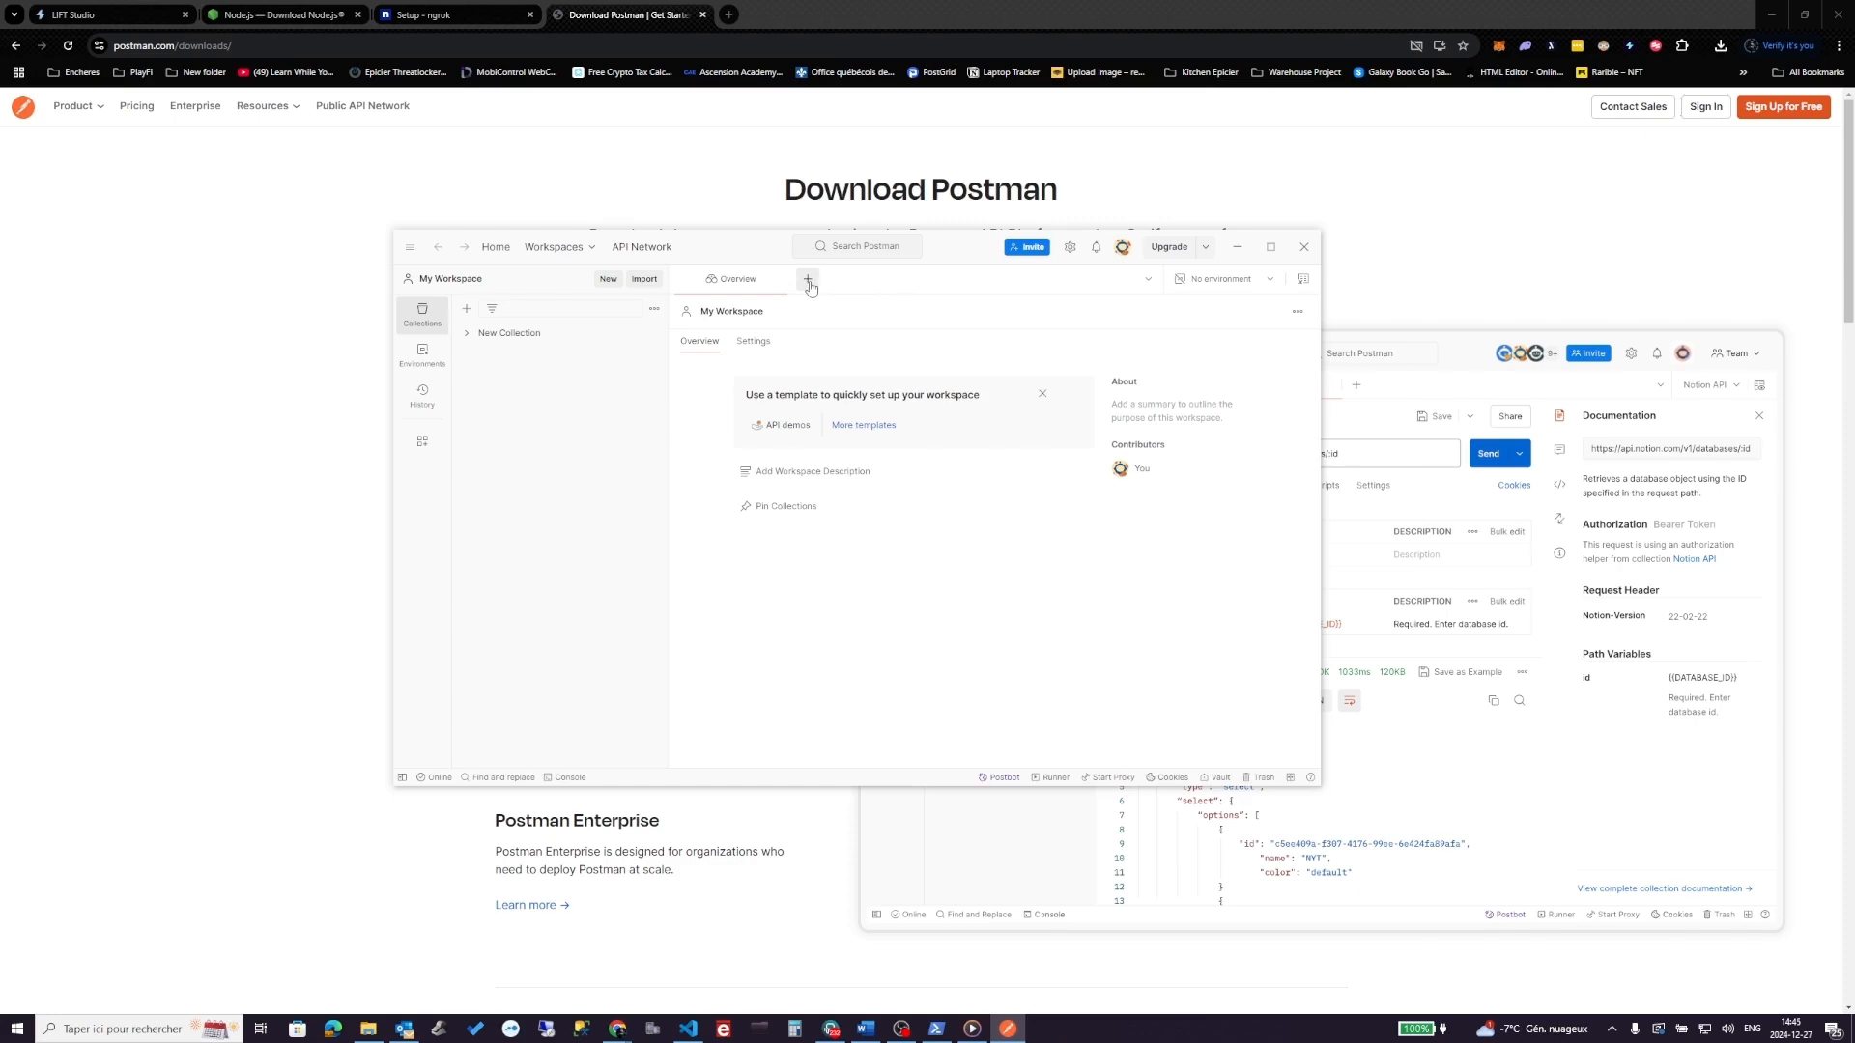
left_click(810, 281)
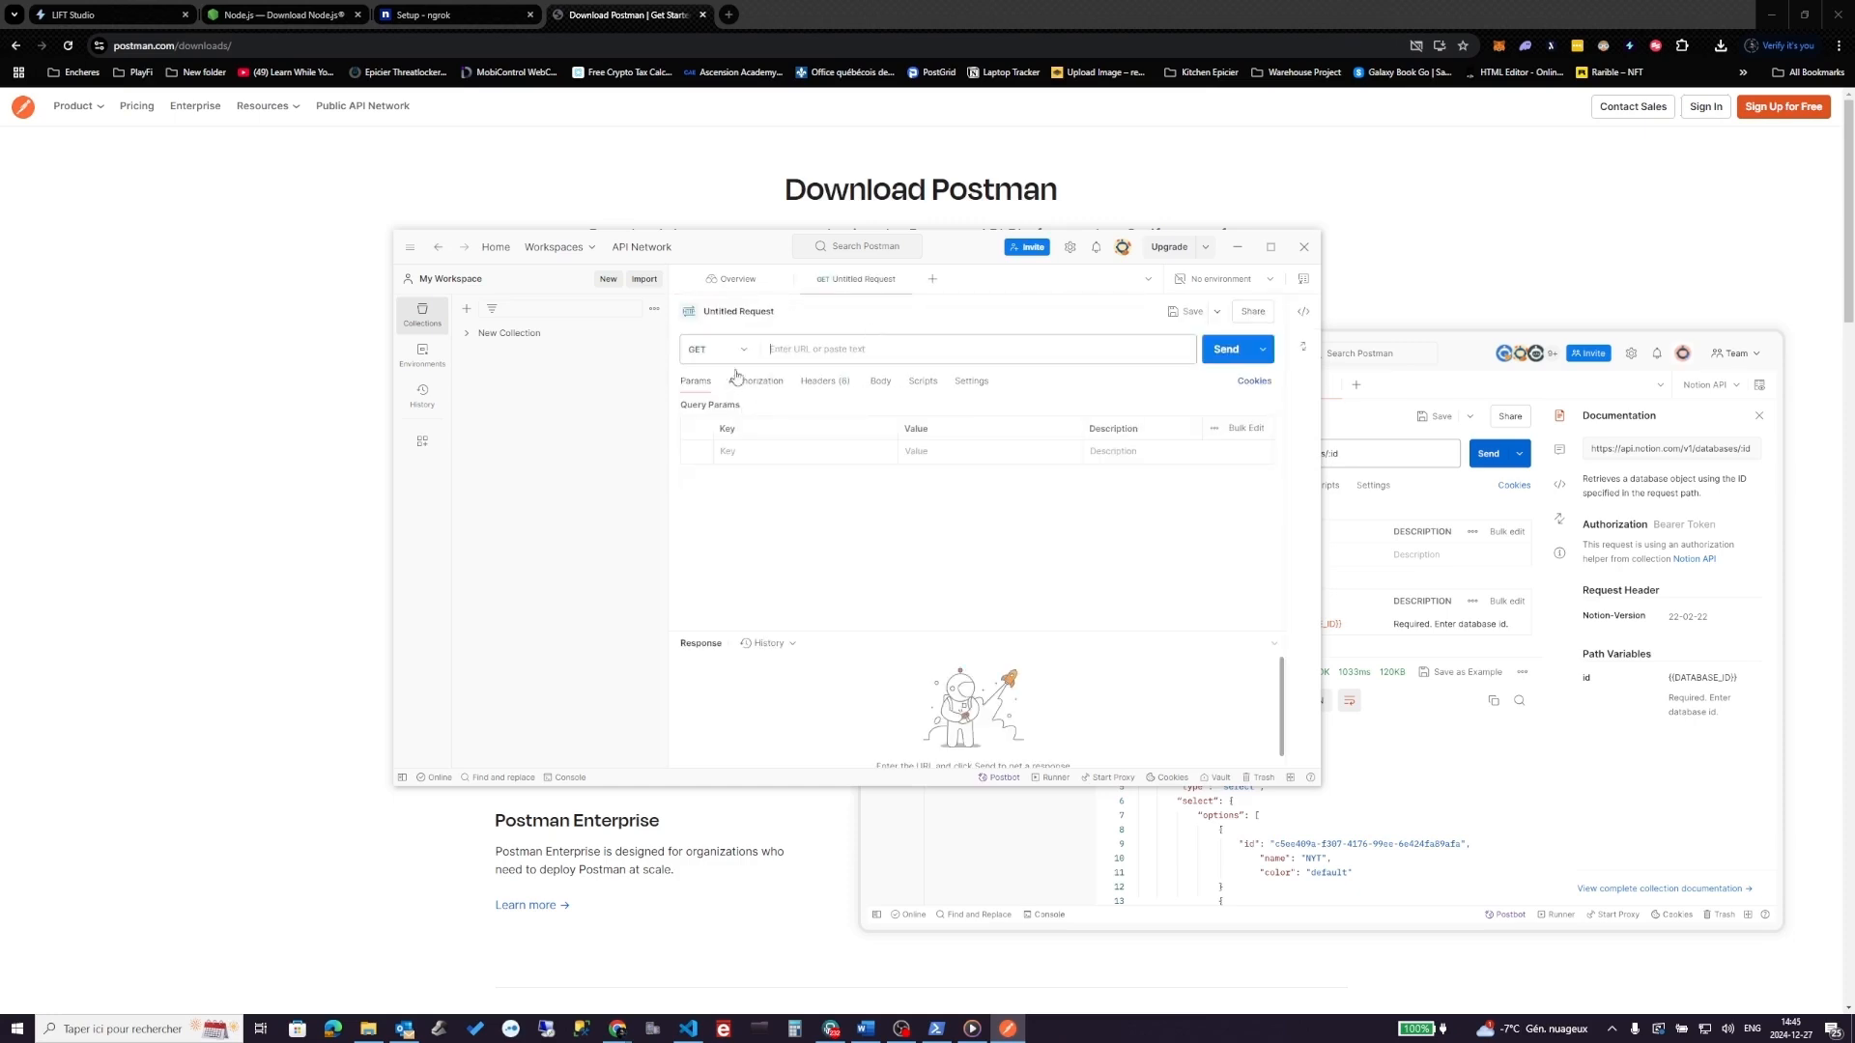
left_click(742, 351)
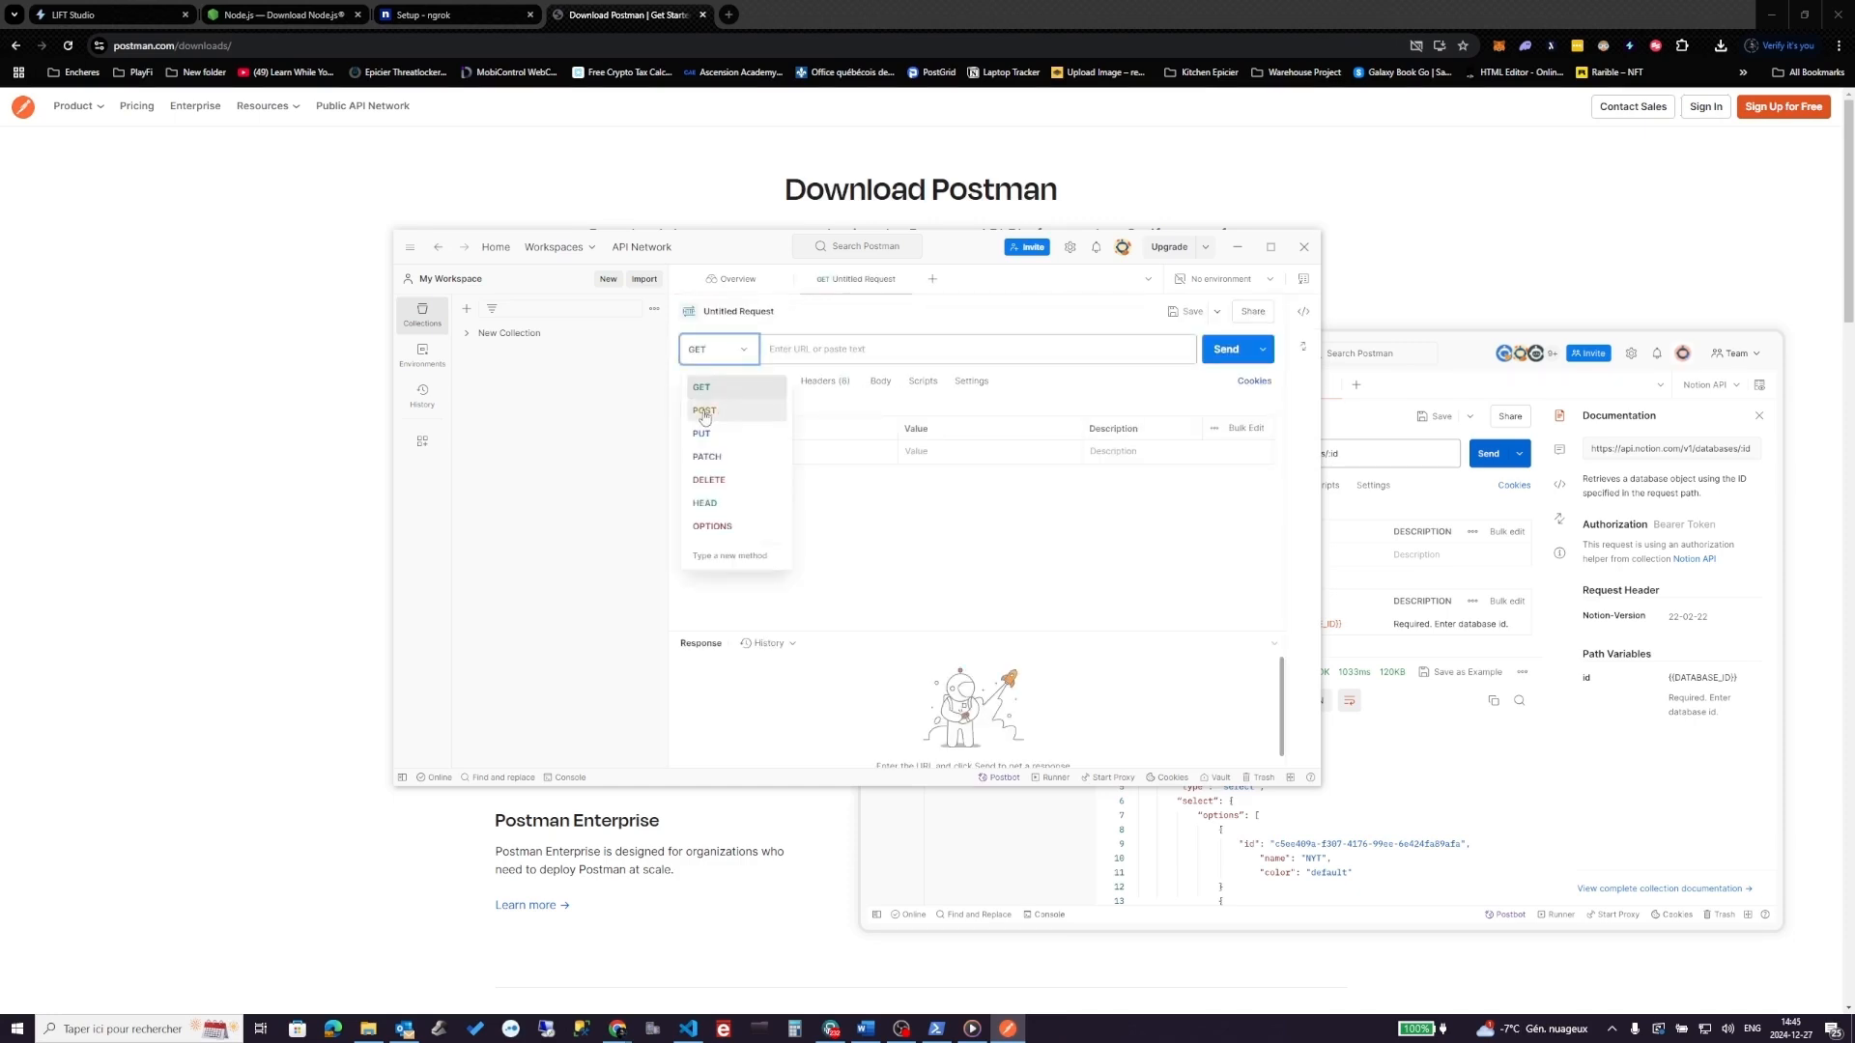
left_click(715, 409)
left_click(817, 349)
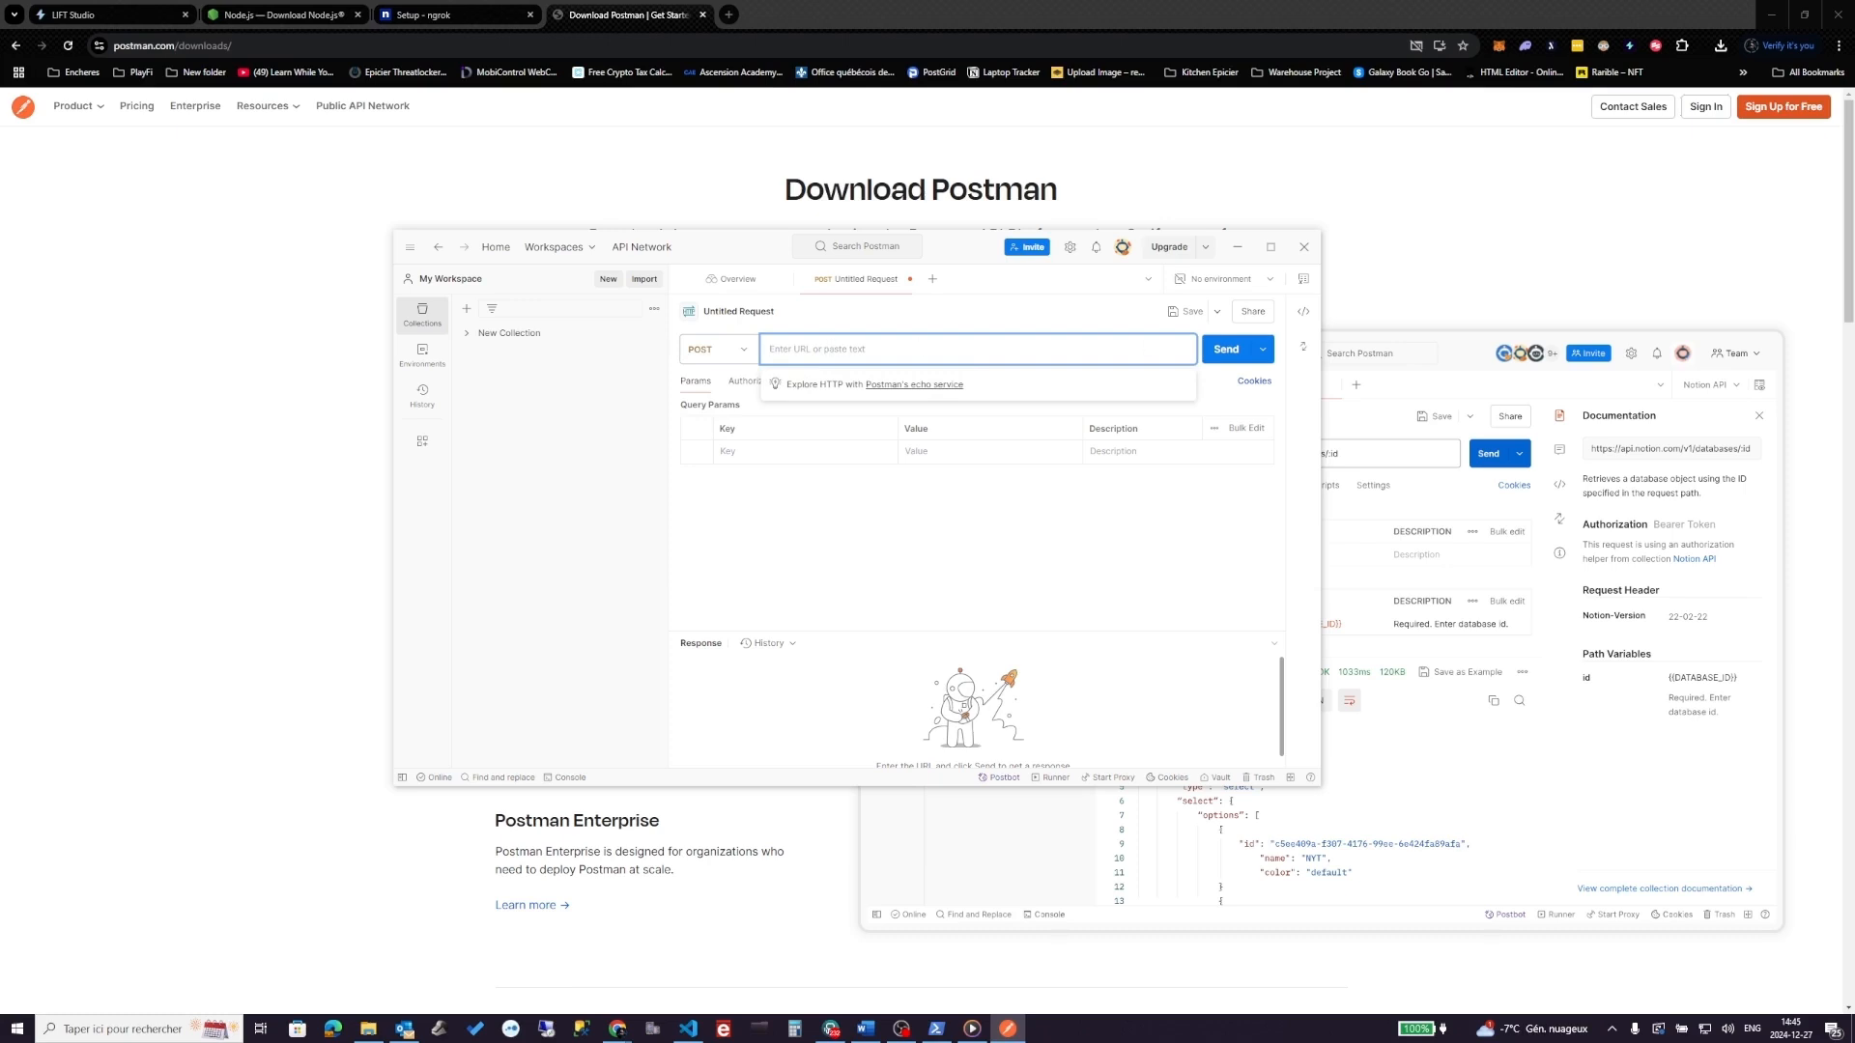
key("alt+Tab")
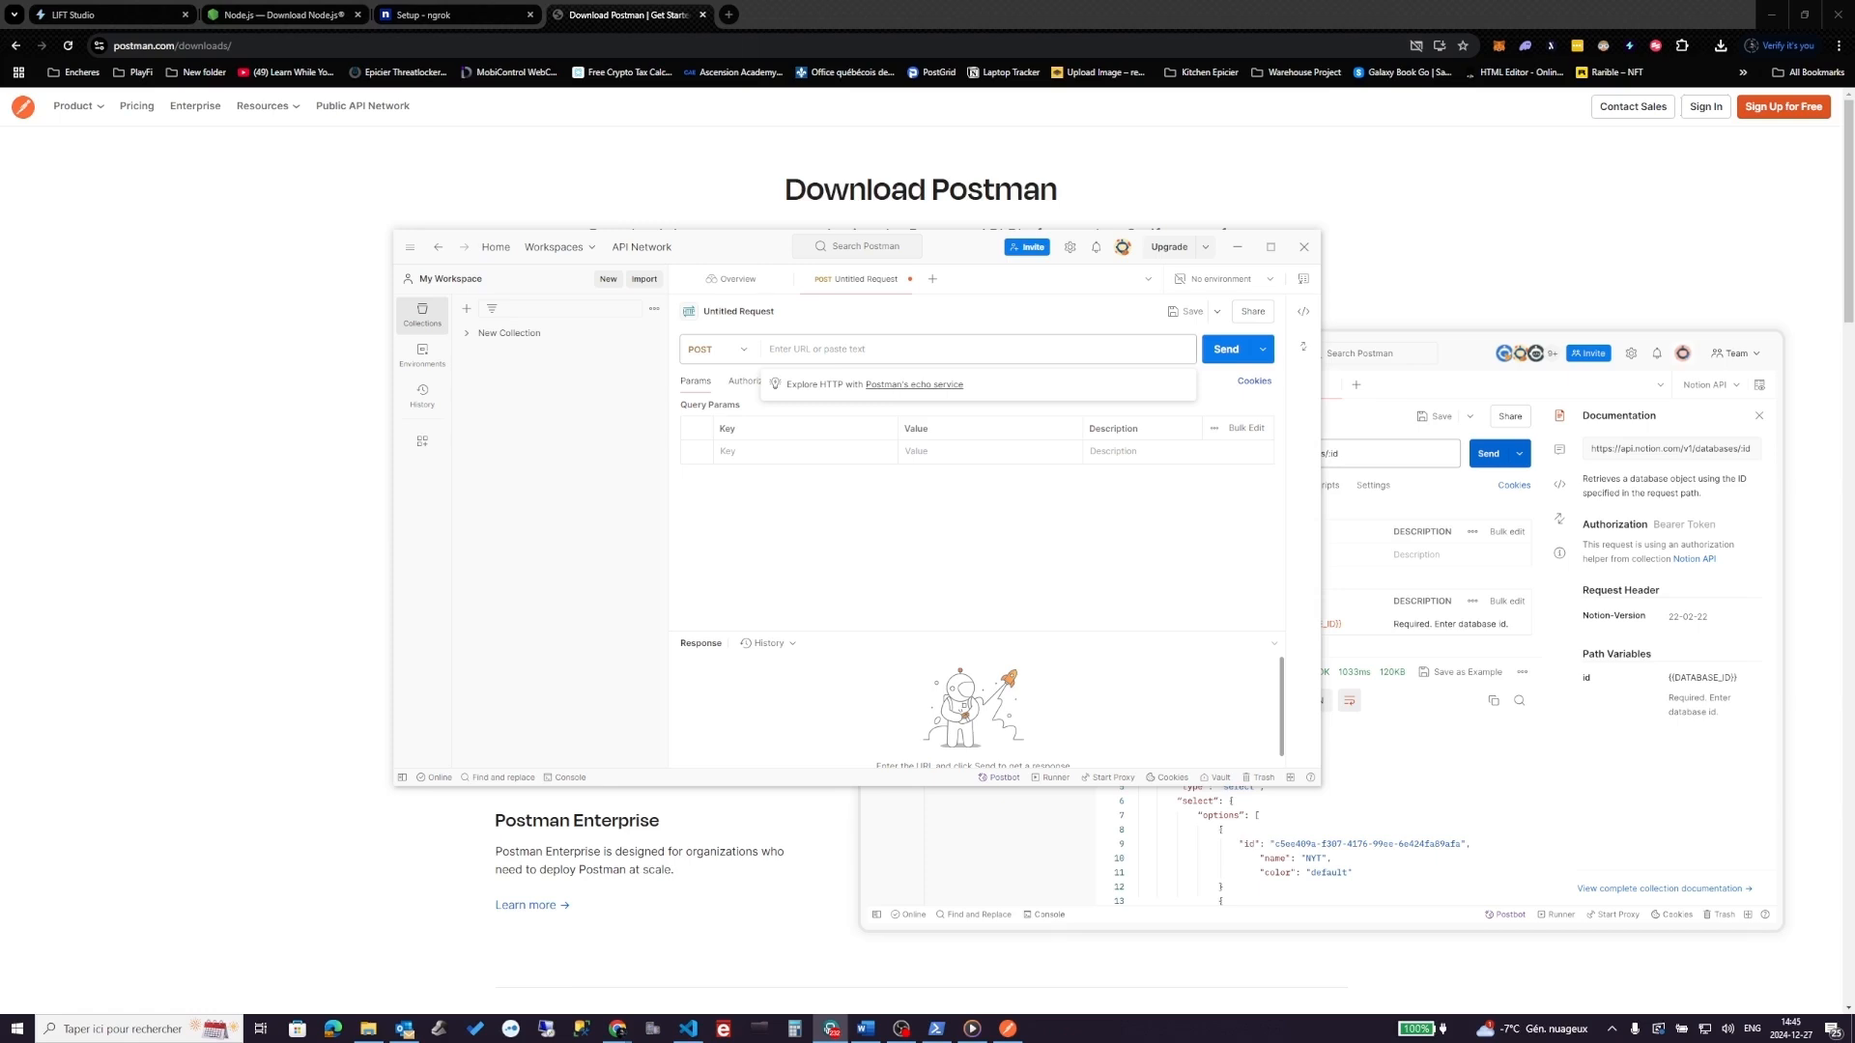
left_click(838, 347)
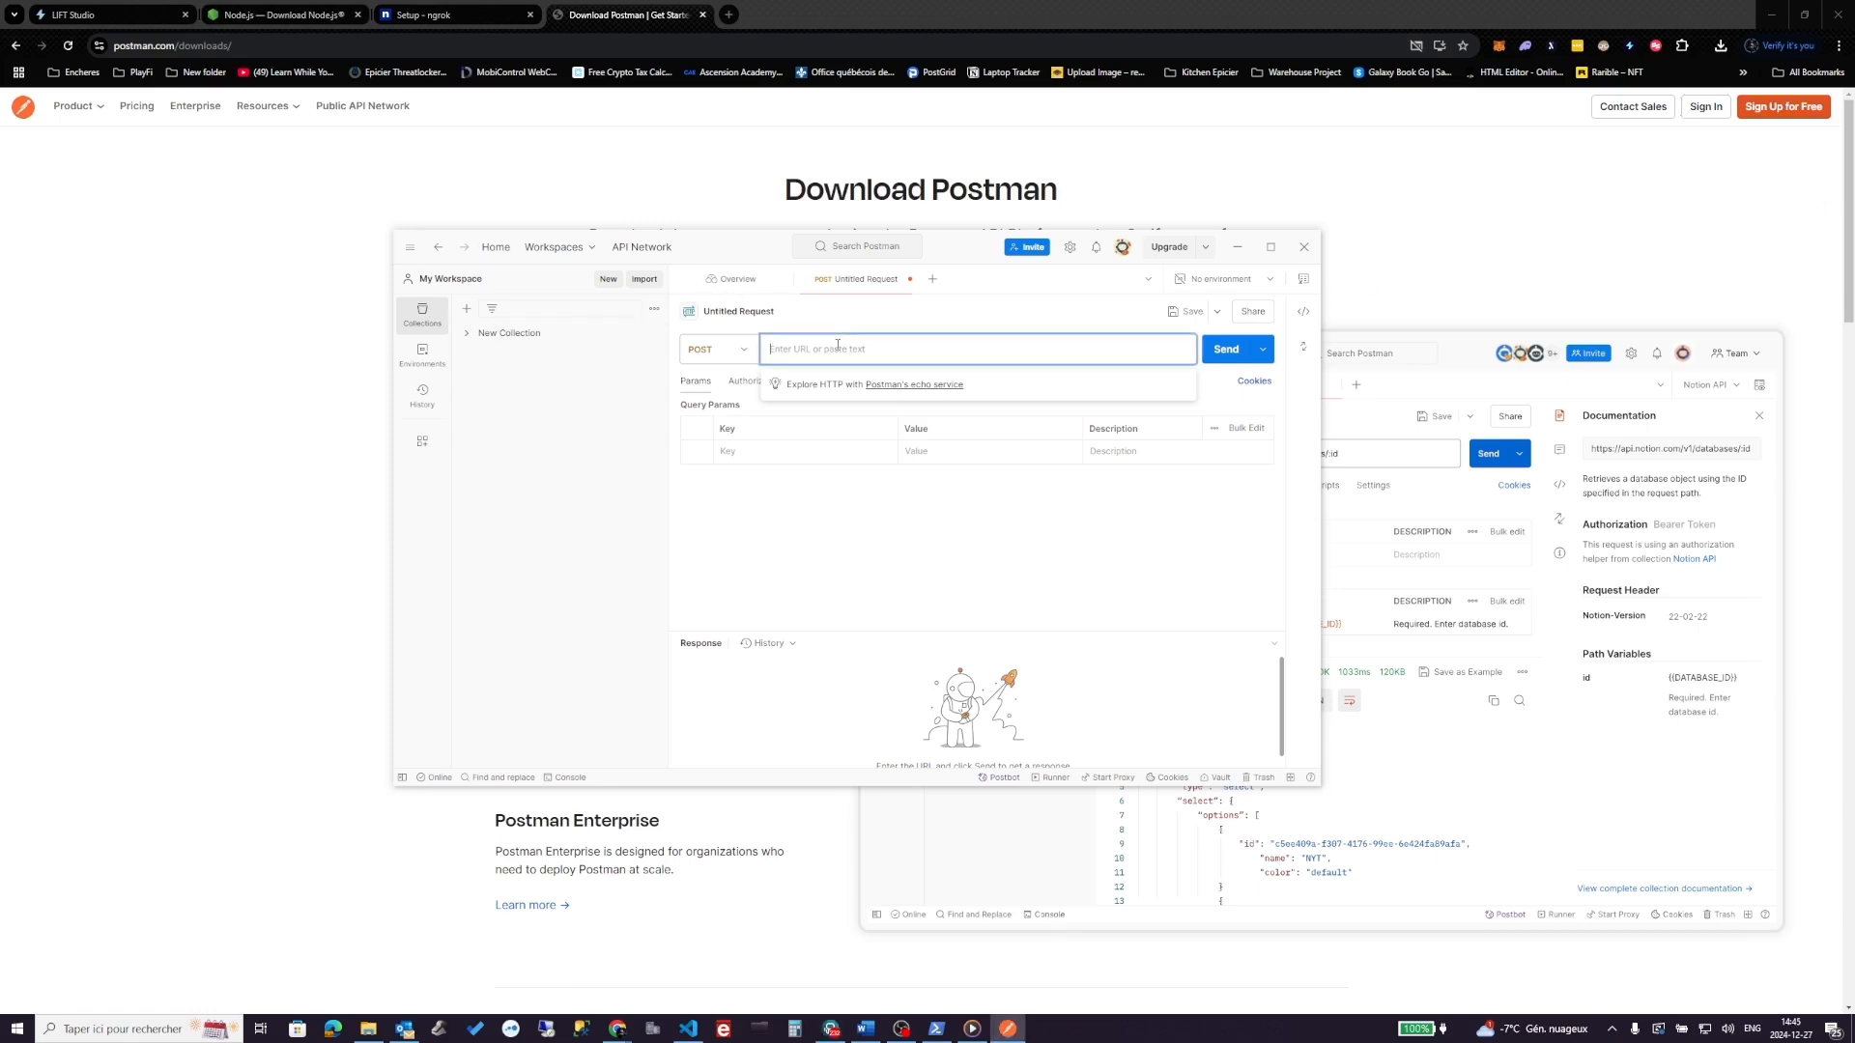
type("https://processing.studio.liftdata.ai/streams/")
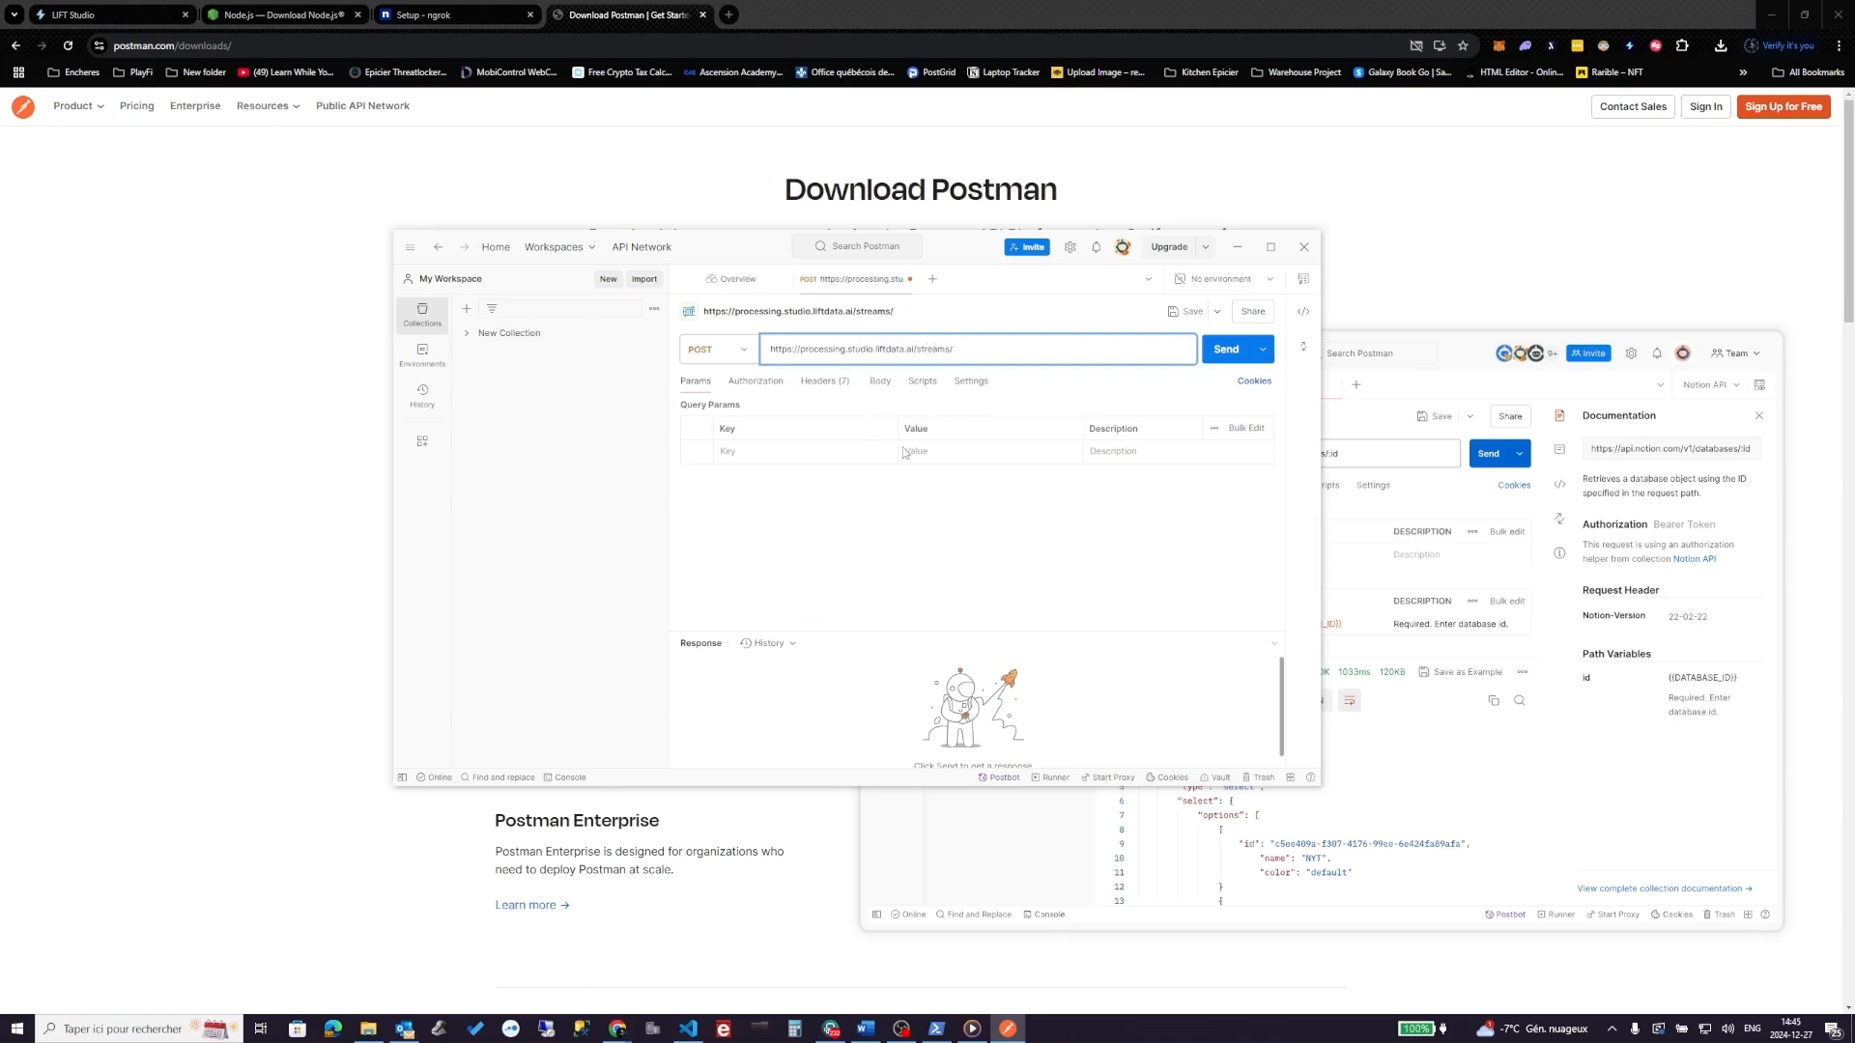
- Give the request a raw JSON body by pasting the stream JSON template
left_click(882, 384)
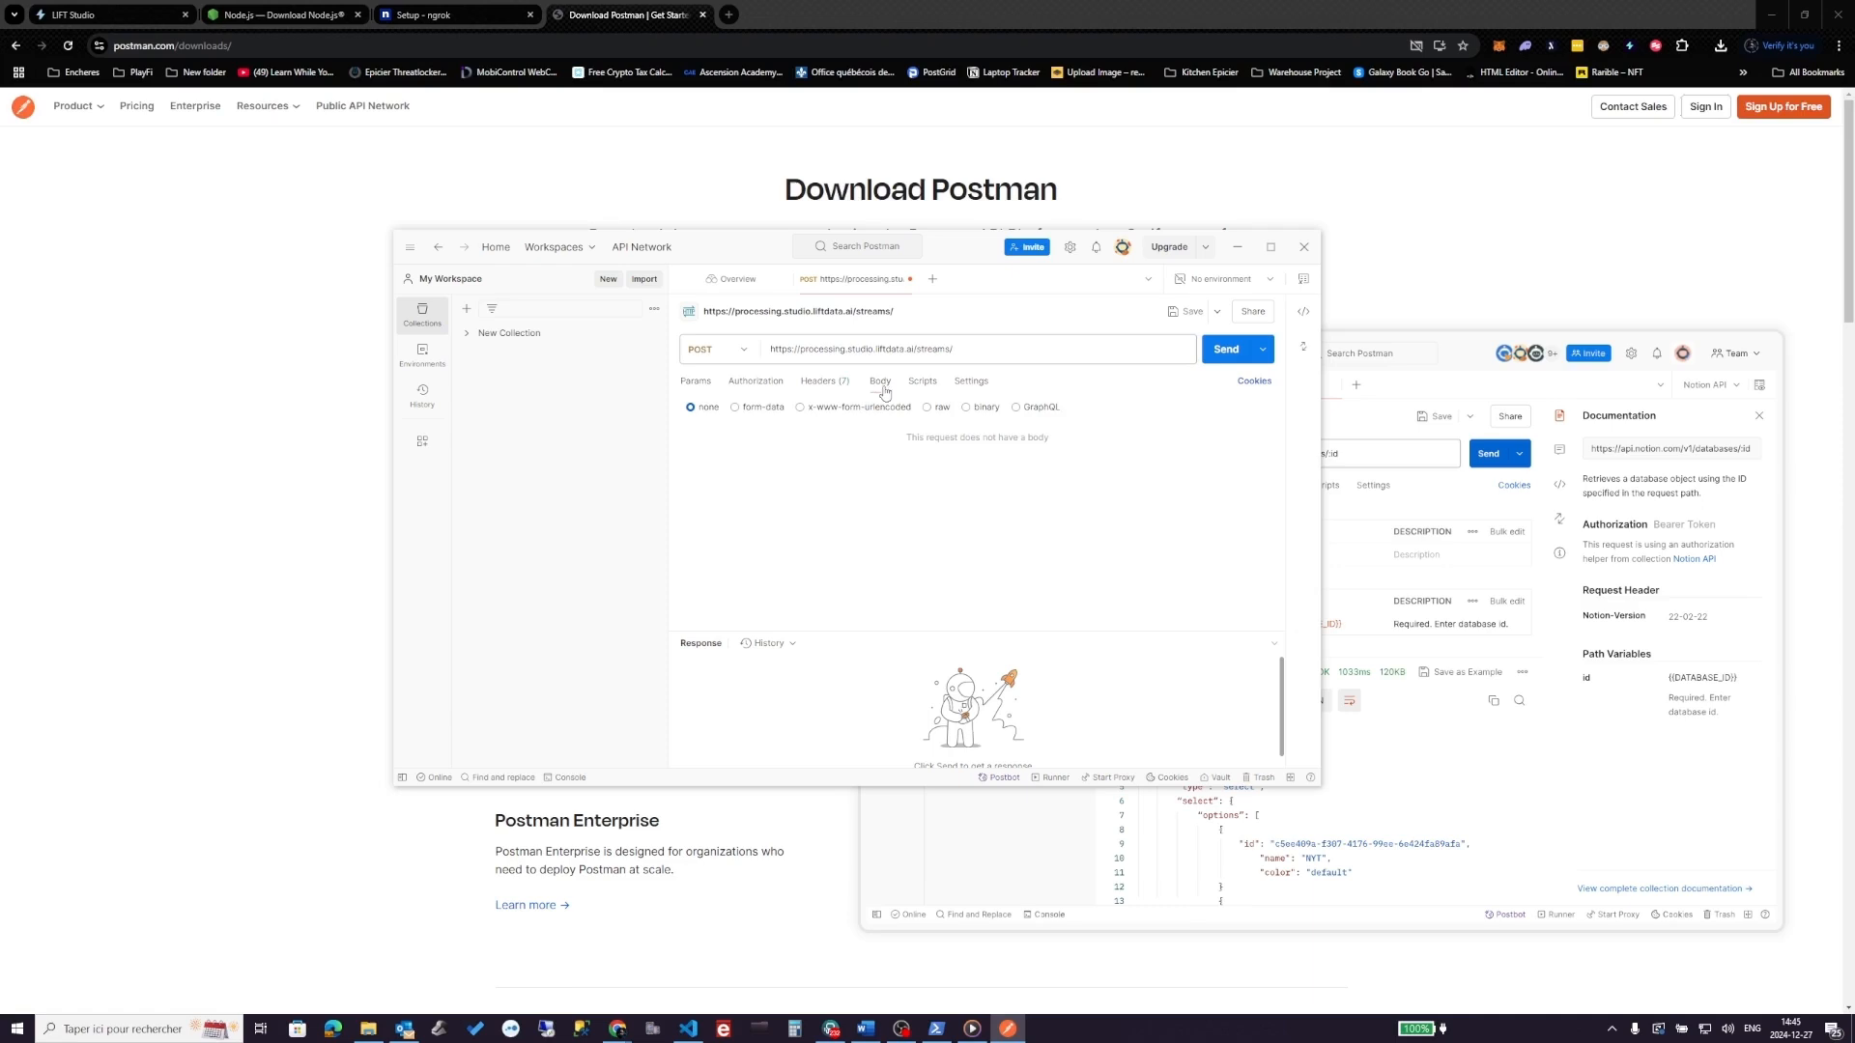
left_click(929, 409)
key("alt+Tab")
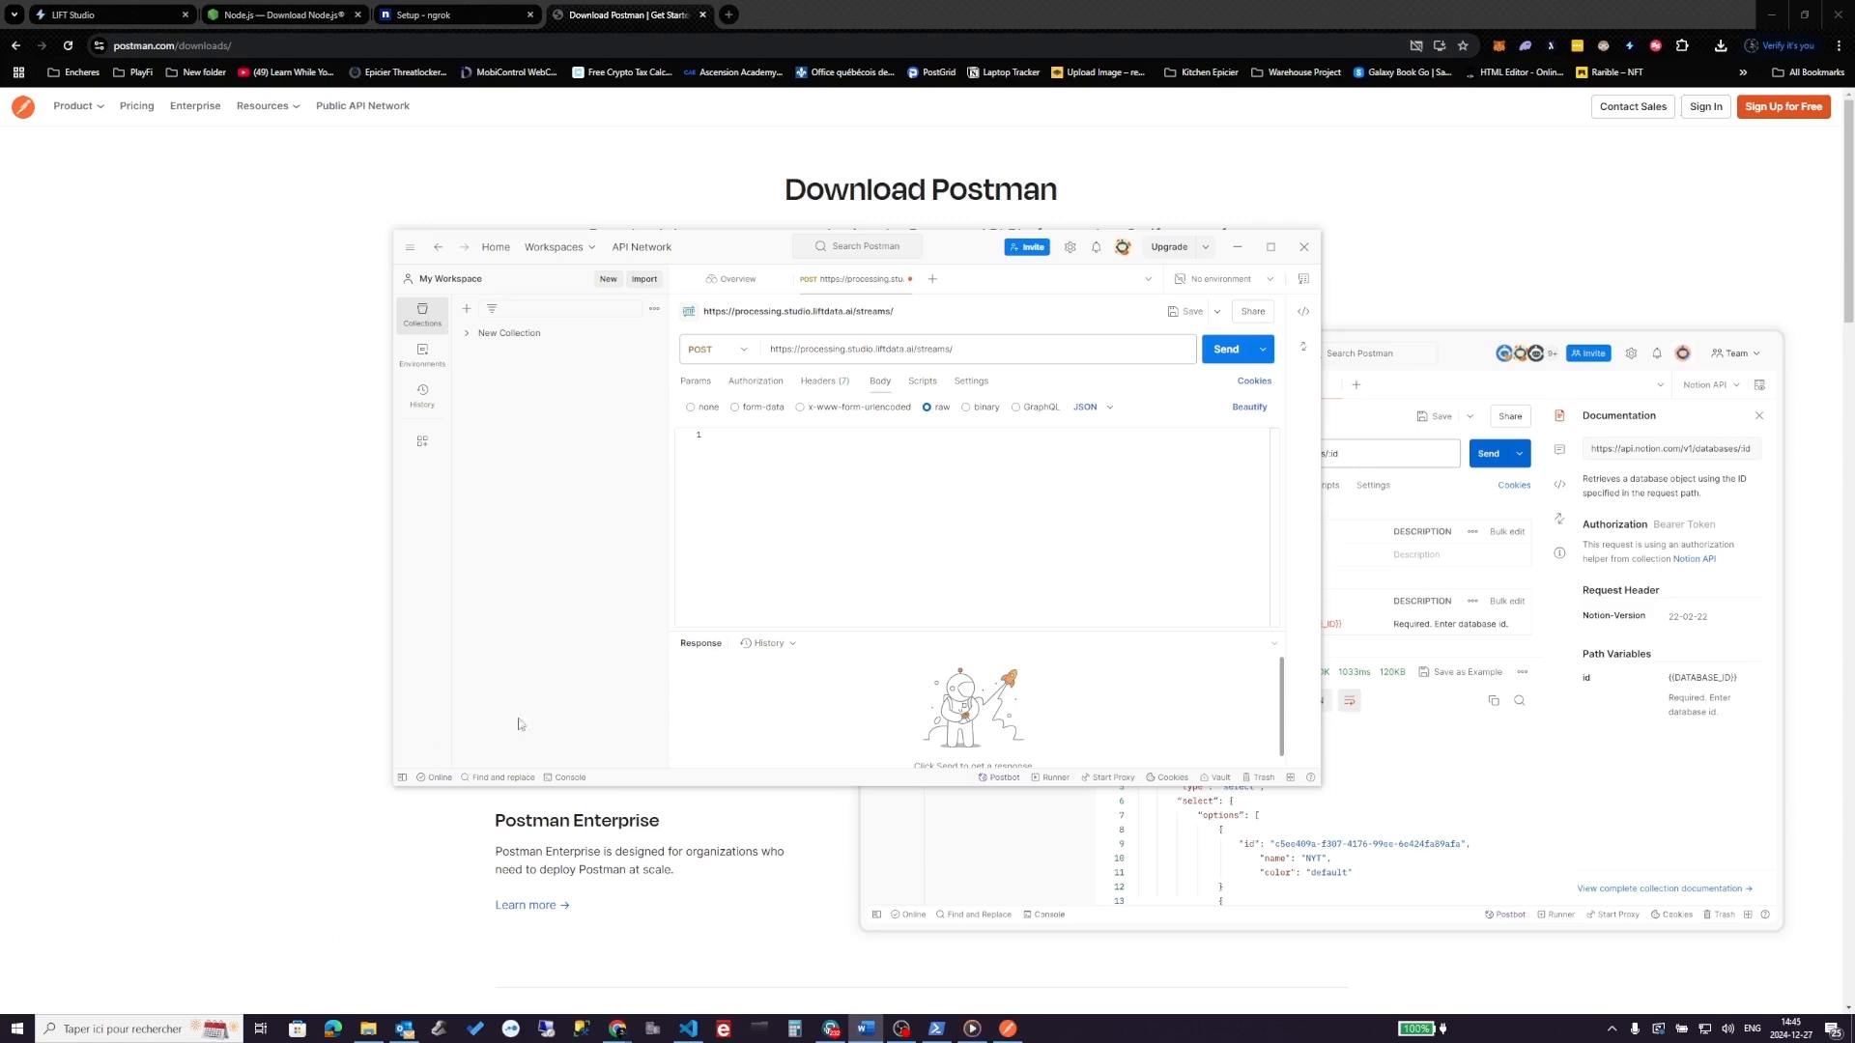
key("alt+Tab")
type("{   \"name\": \"\",   \"url\": \"\",   \"pause_between_frames_ms\": 1000,   \"model_id\": \"\",   \"worker_duration_minutes\": 10 }")
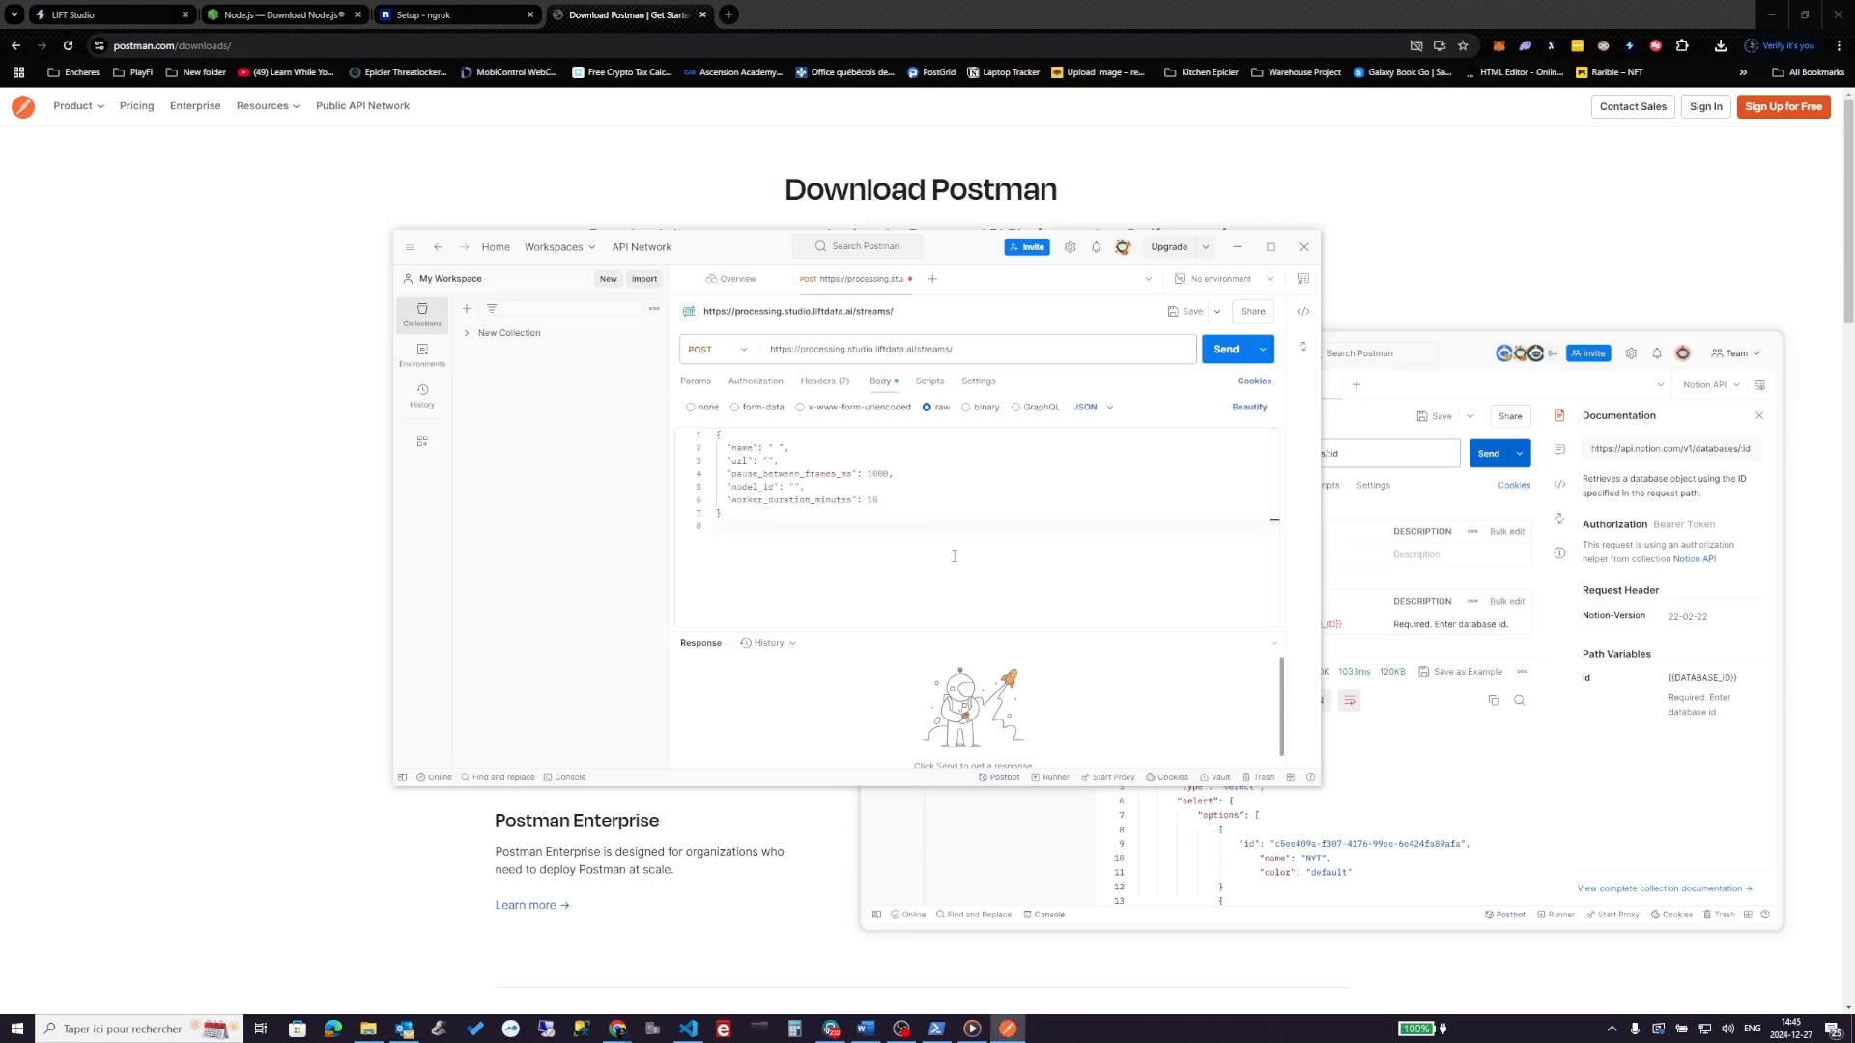
- Set the name value to test, then go to LIFT Studio for the model_id
left_click(776, 449)
type("test")
double_click(757, 489)
left_click(793, 488)
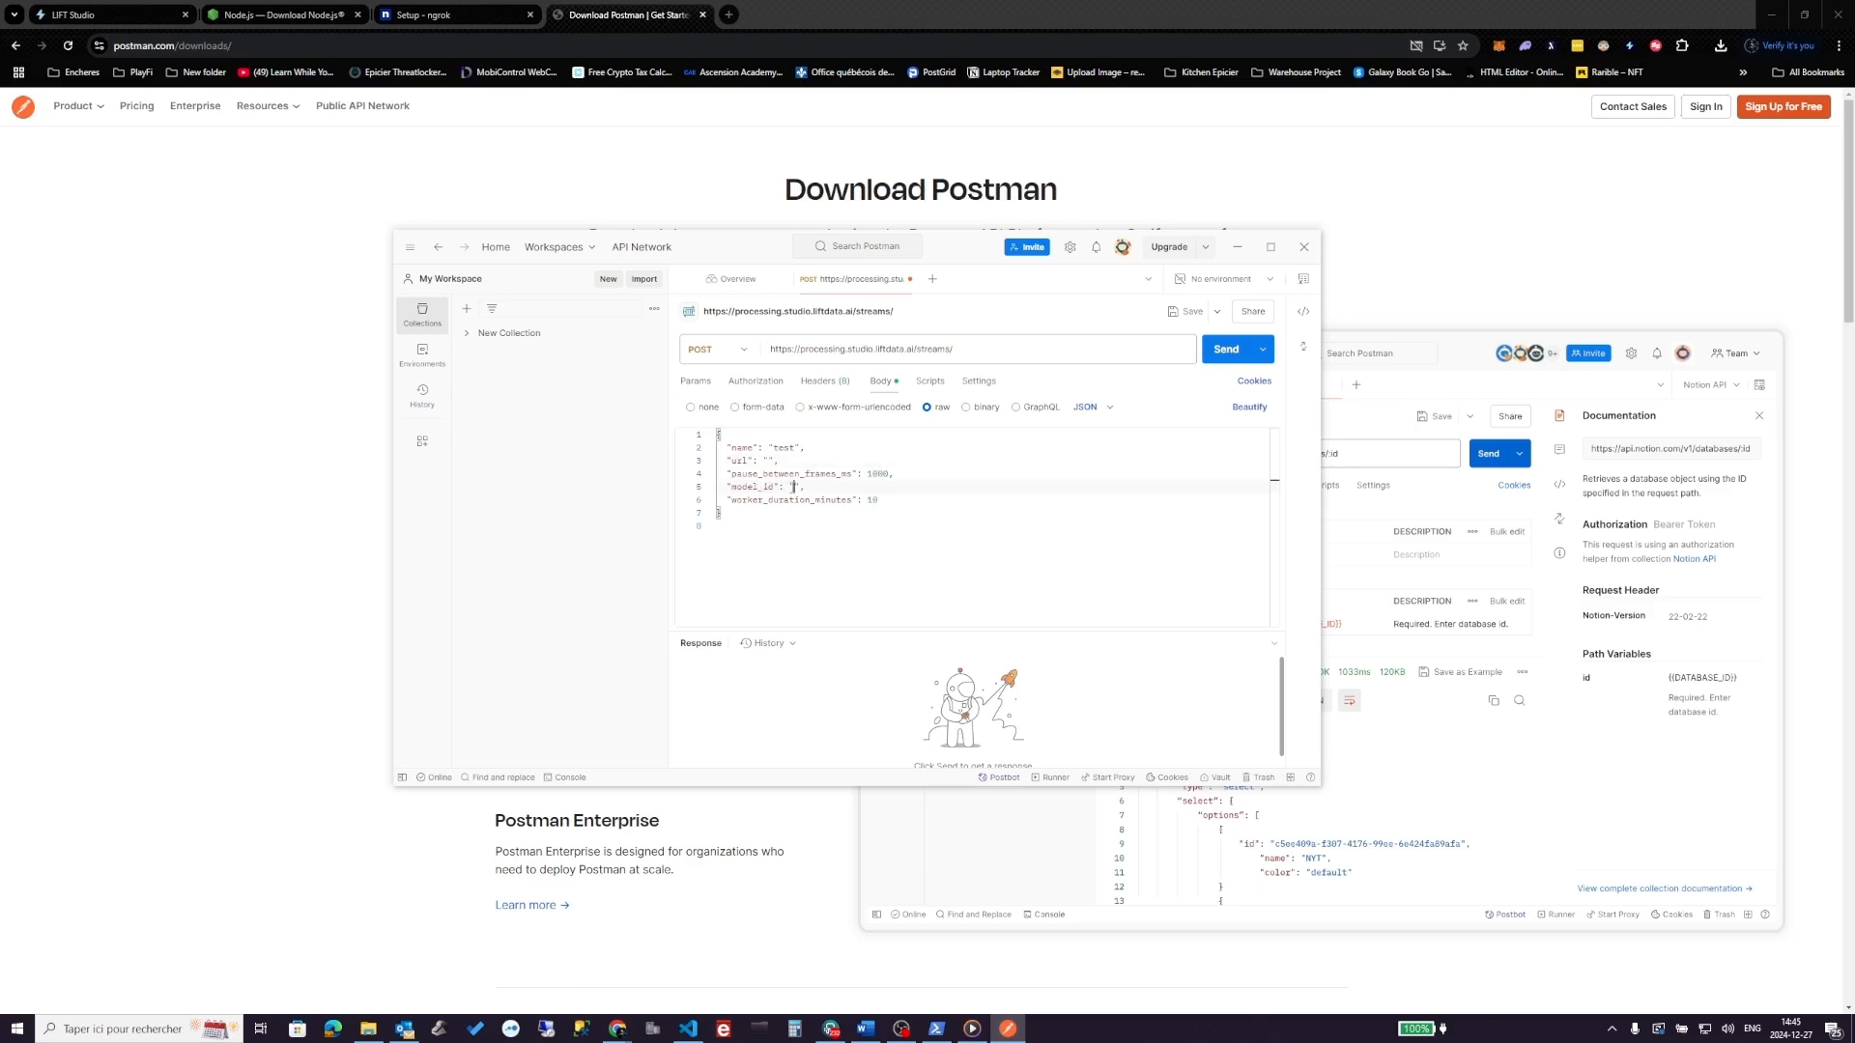
left_click(147, 16)
- Copy the hockeytest agent's ID from LIFT AI Studio into the body's model_id value
left_click(1073, 653)
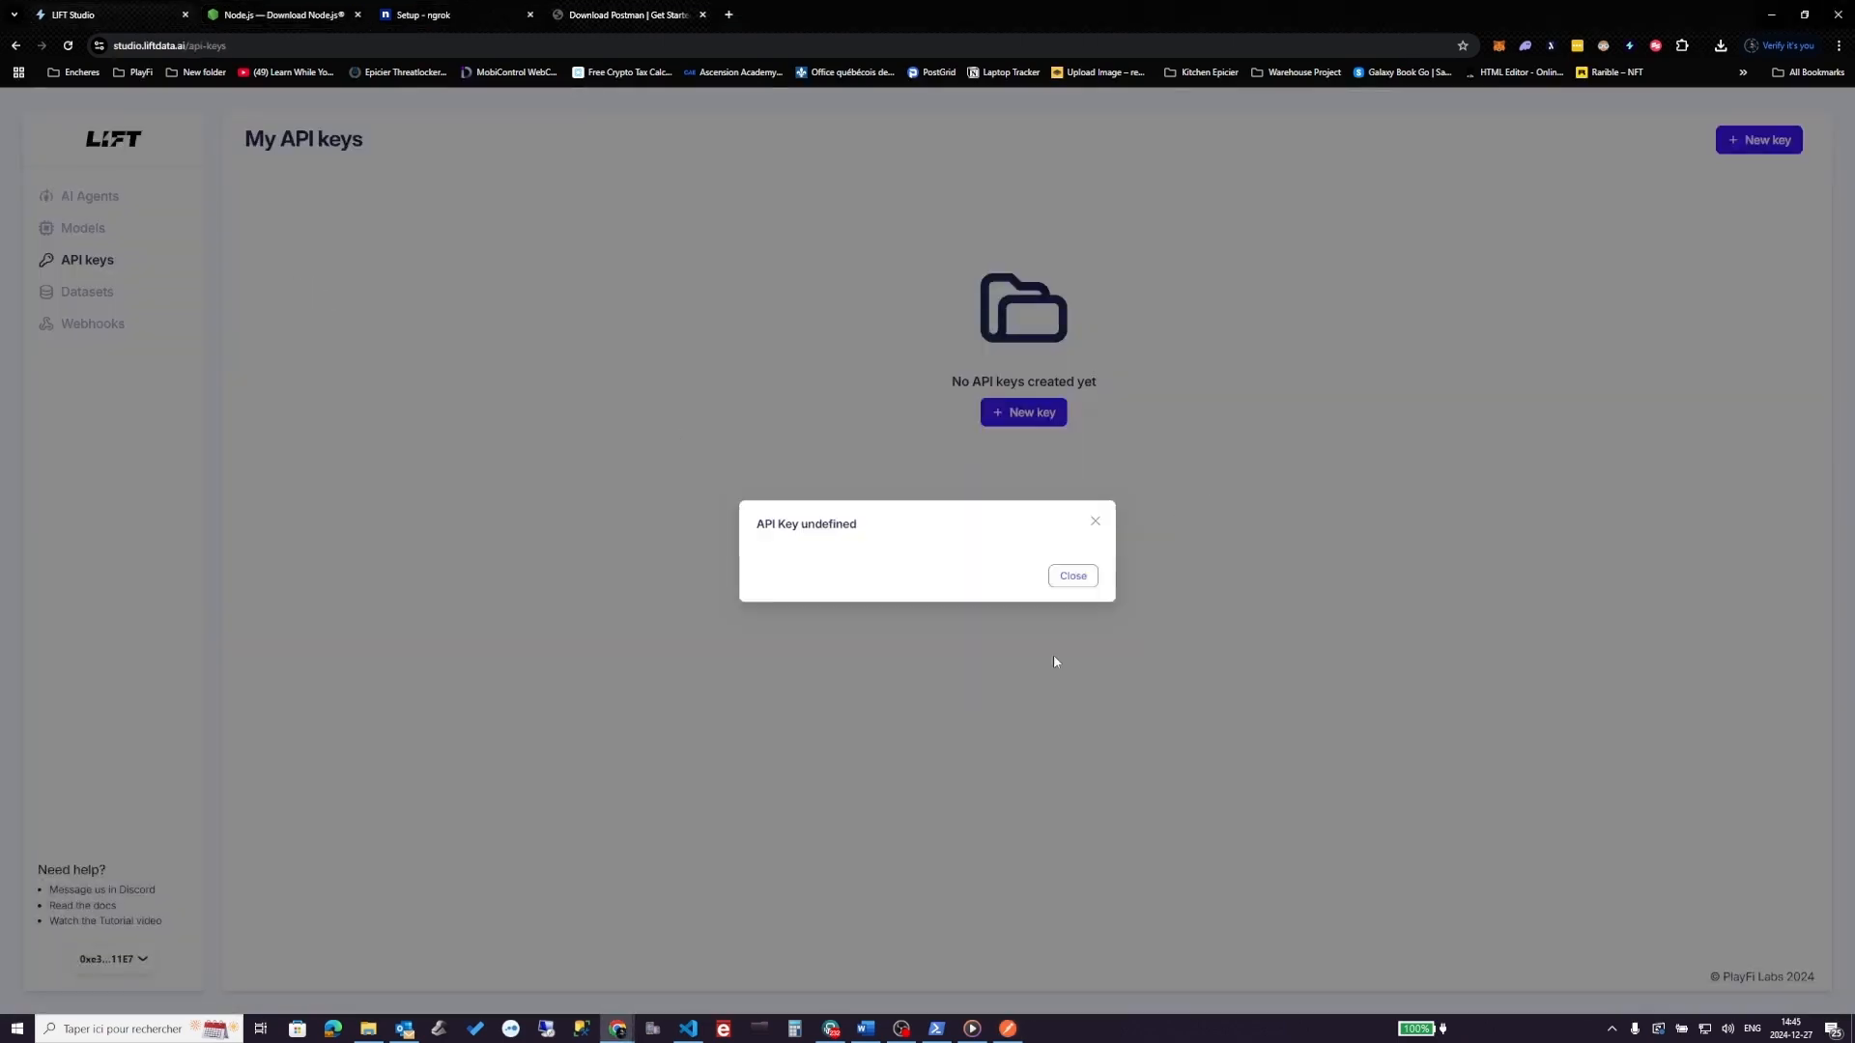
left_click(84, 198)
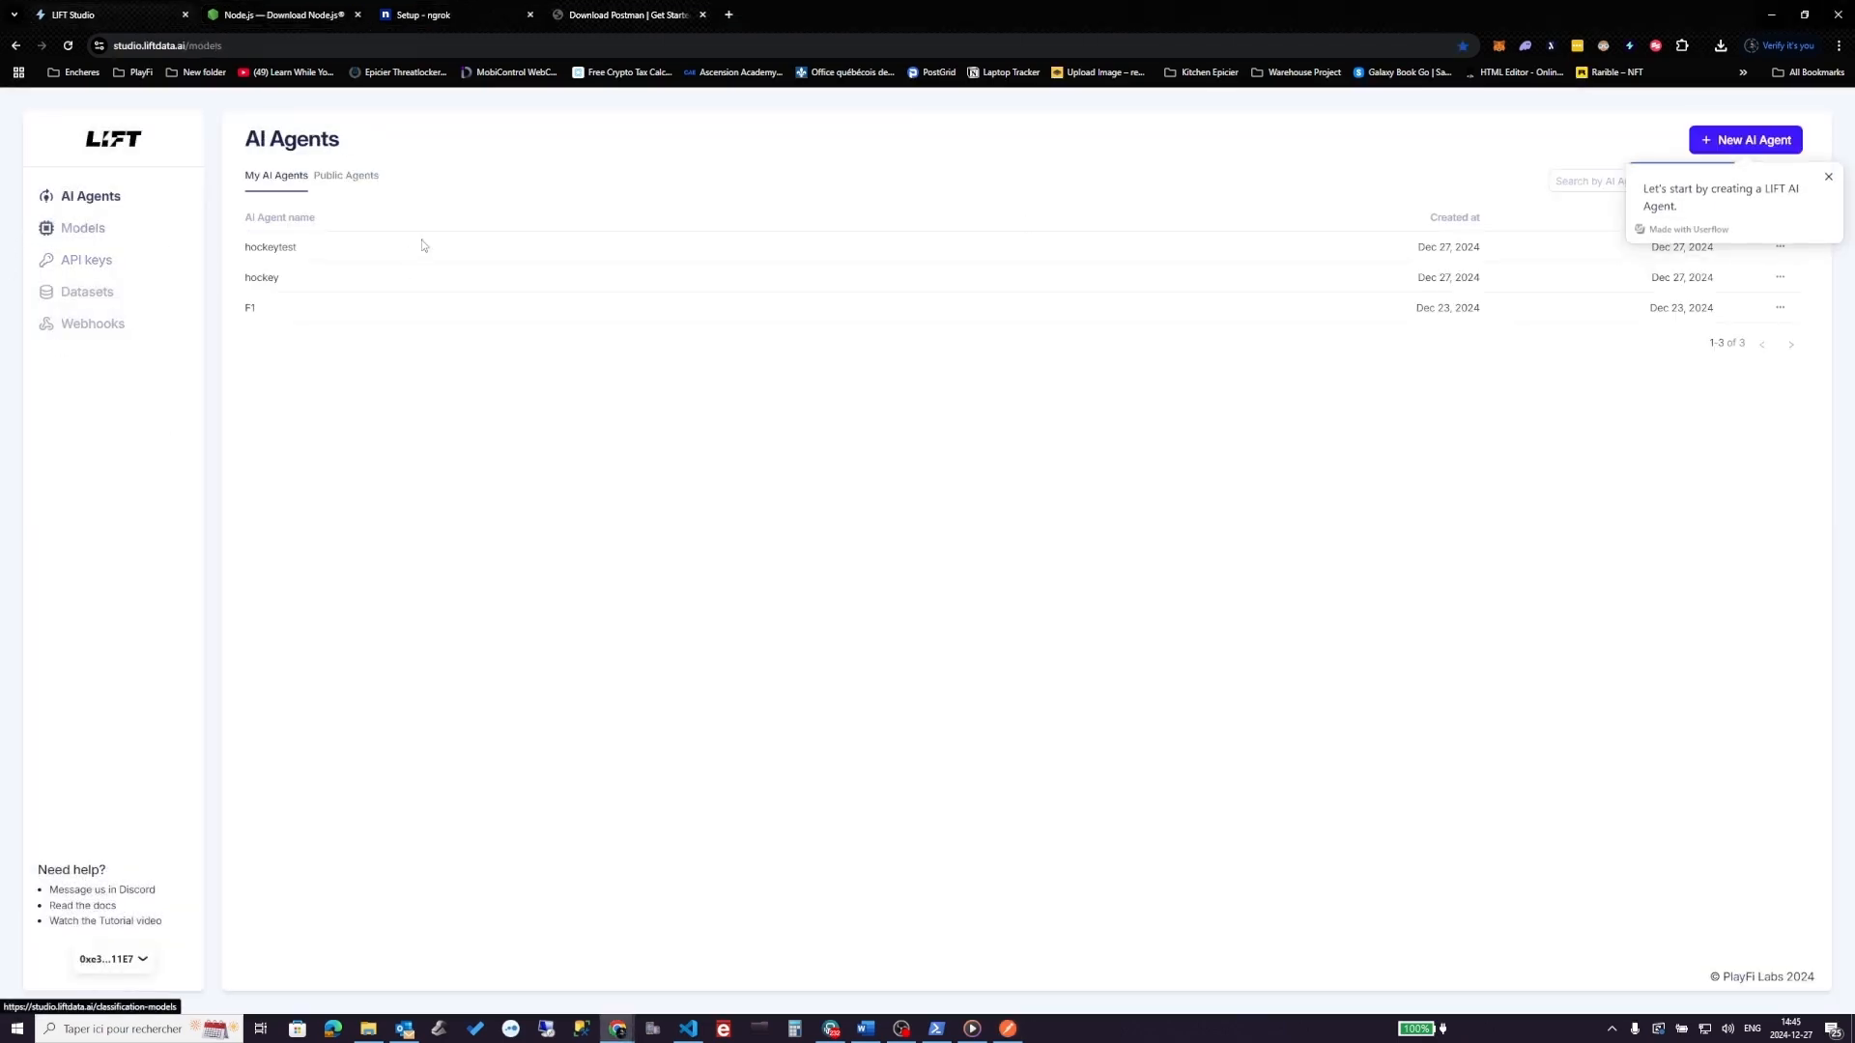
left_click(285, 248)
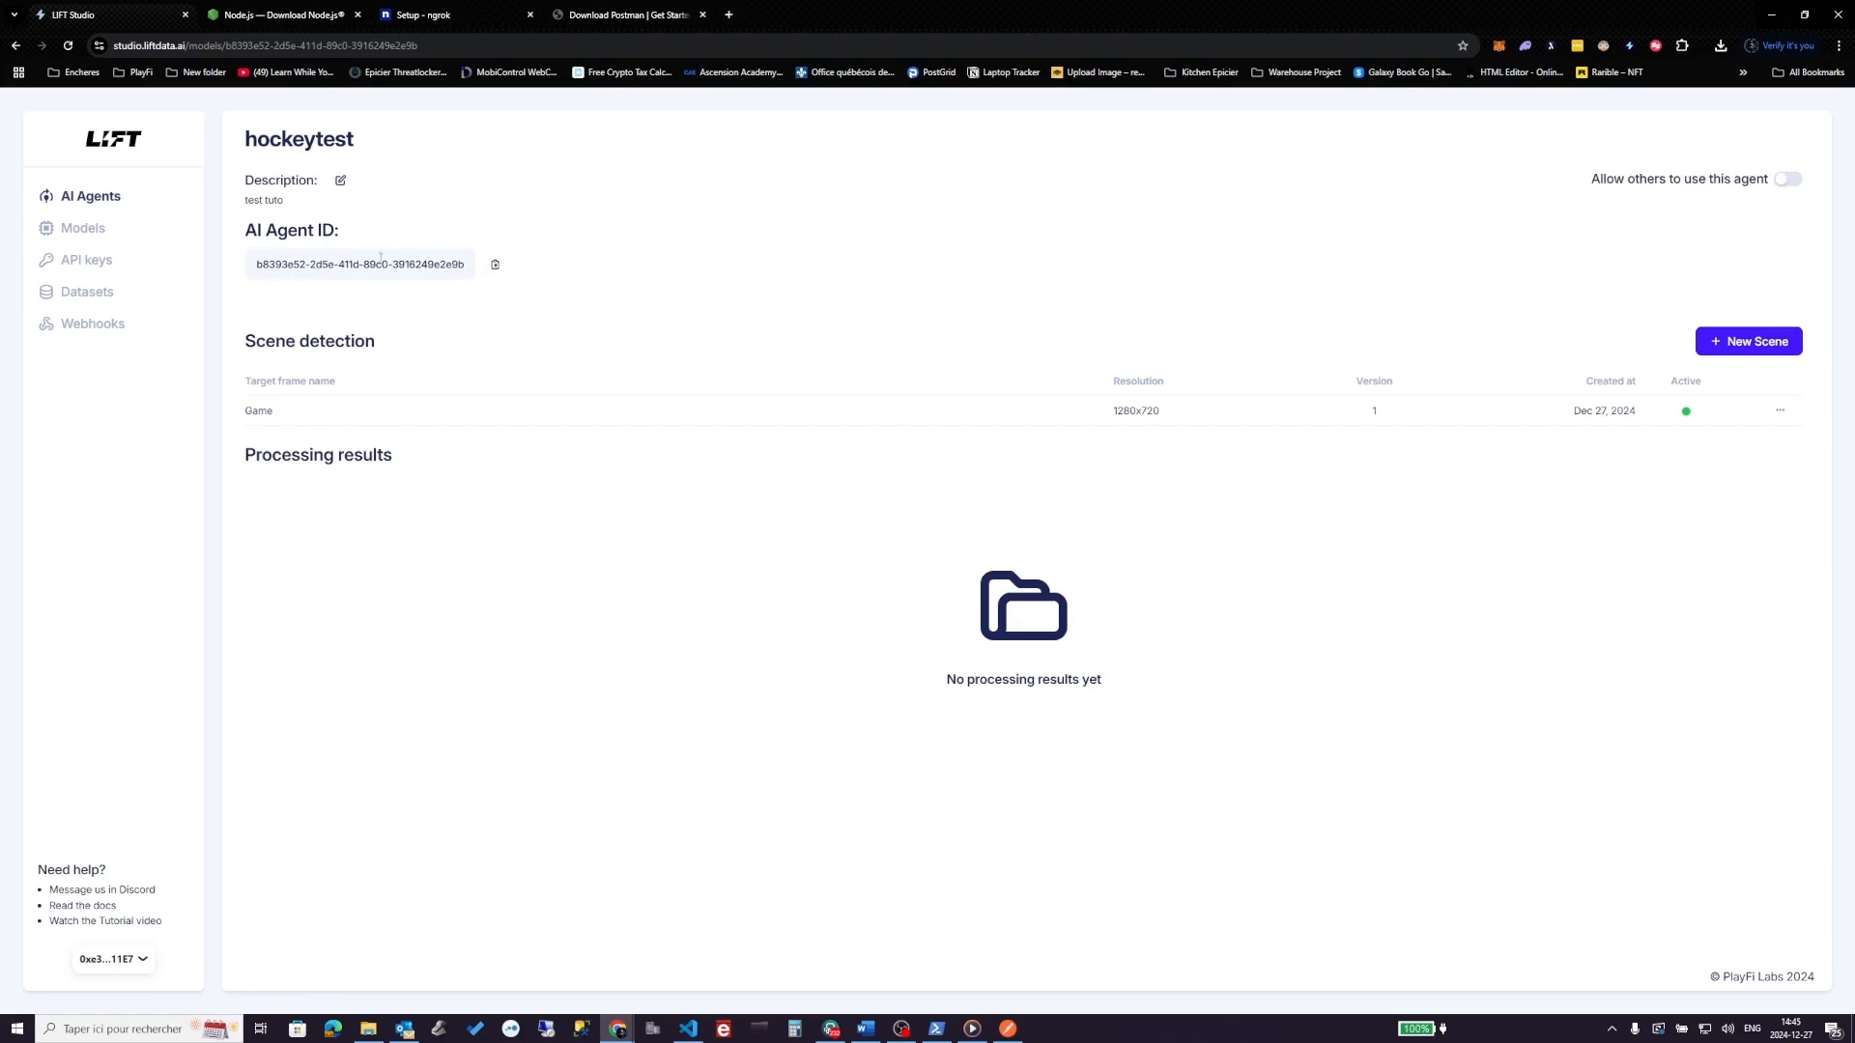
left_click(495, 265)
key("alt+Tab")
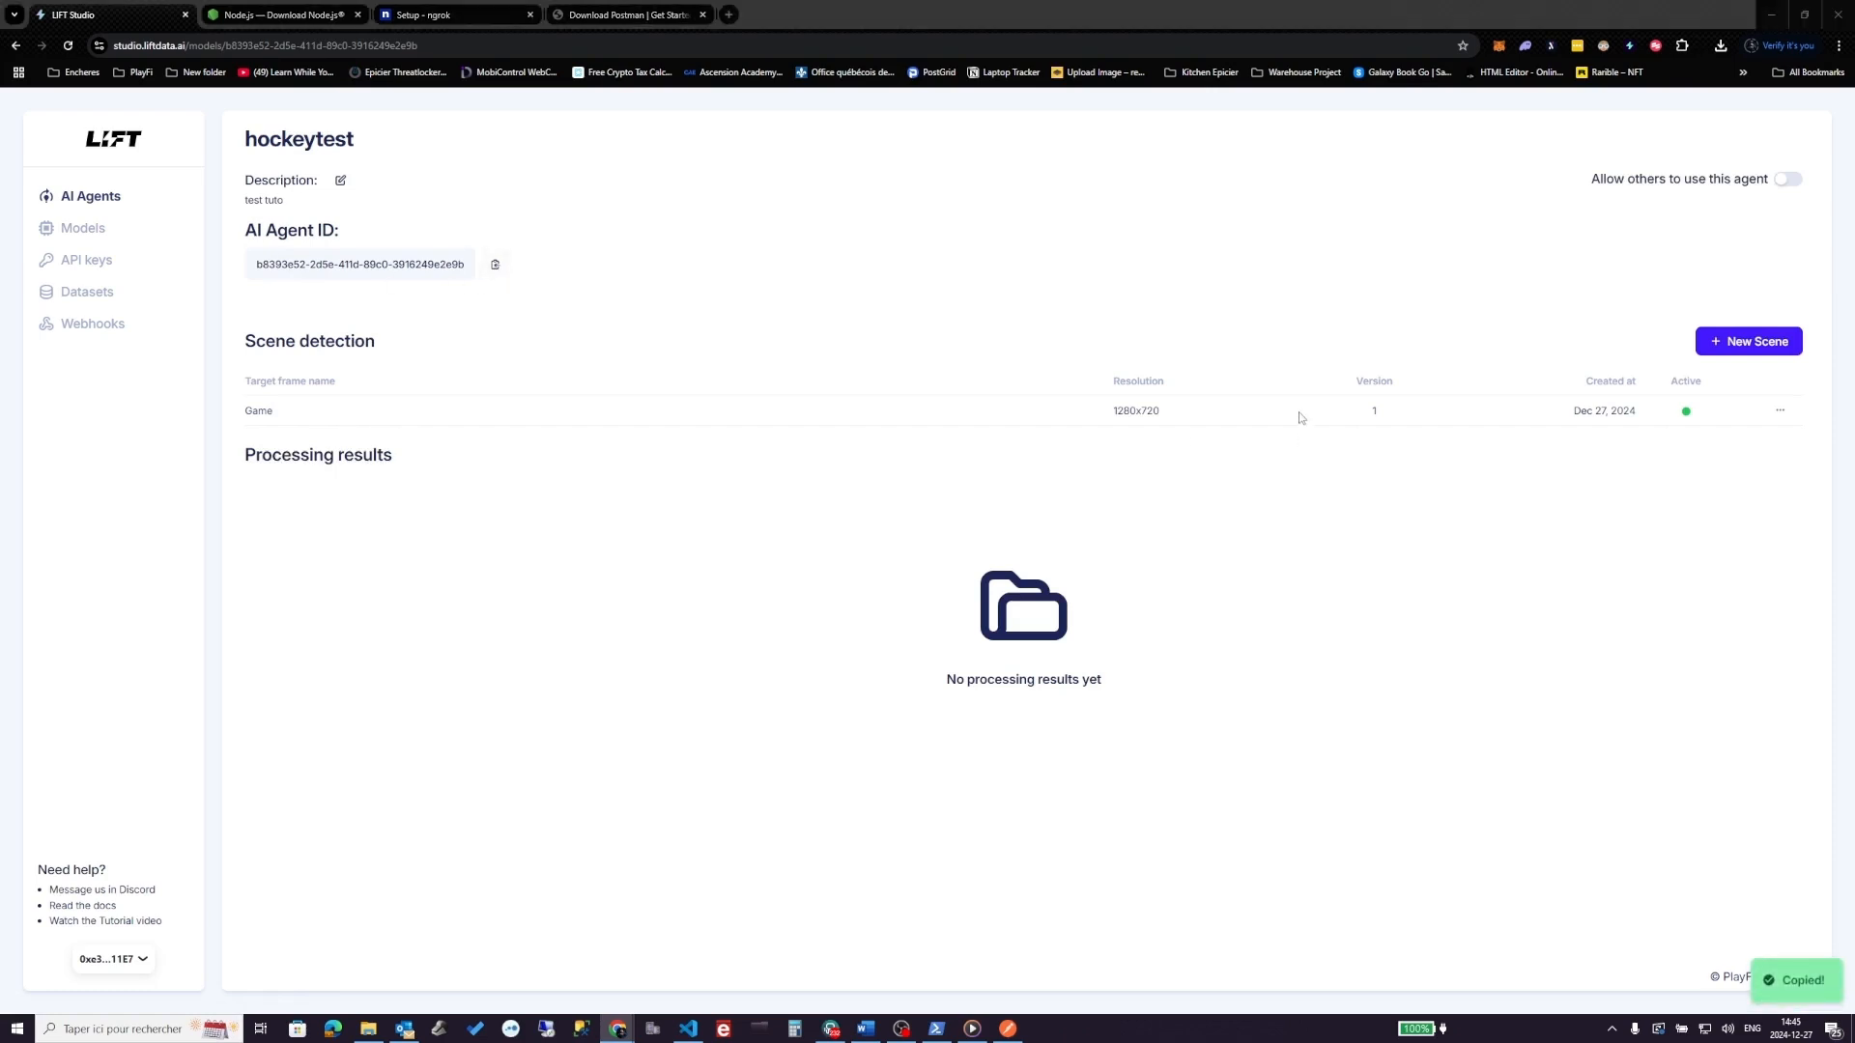
key("ctrl+v")
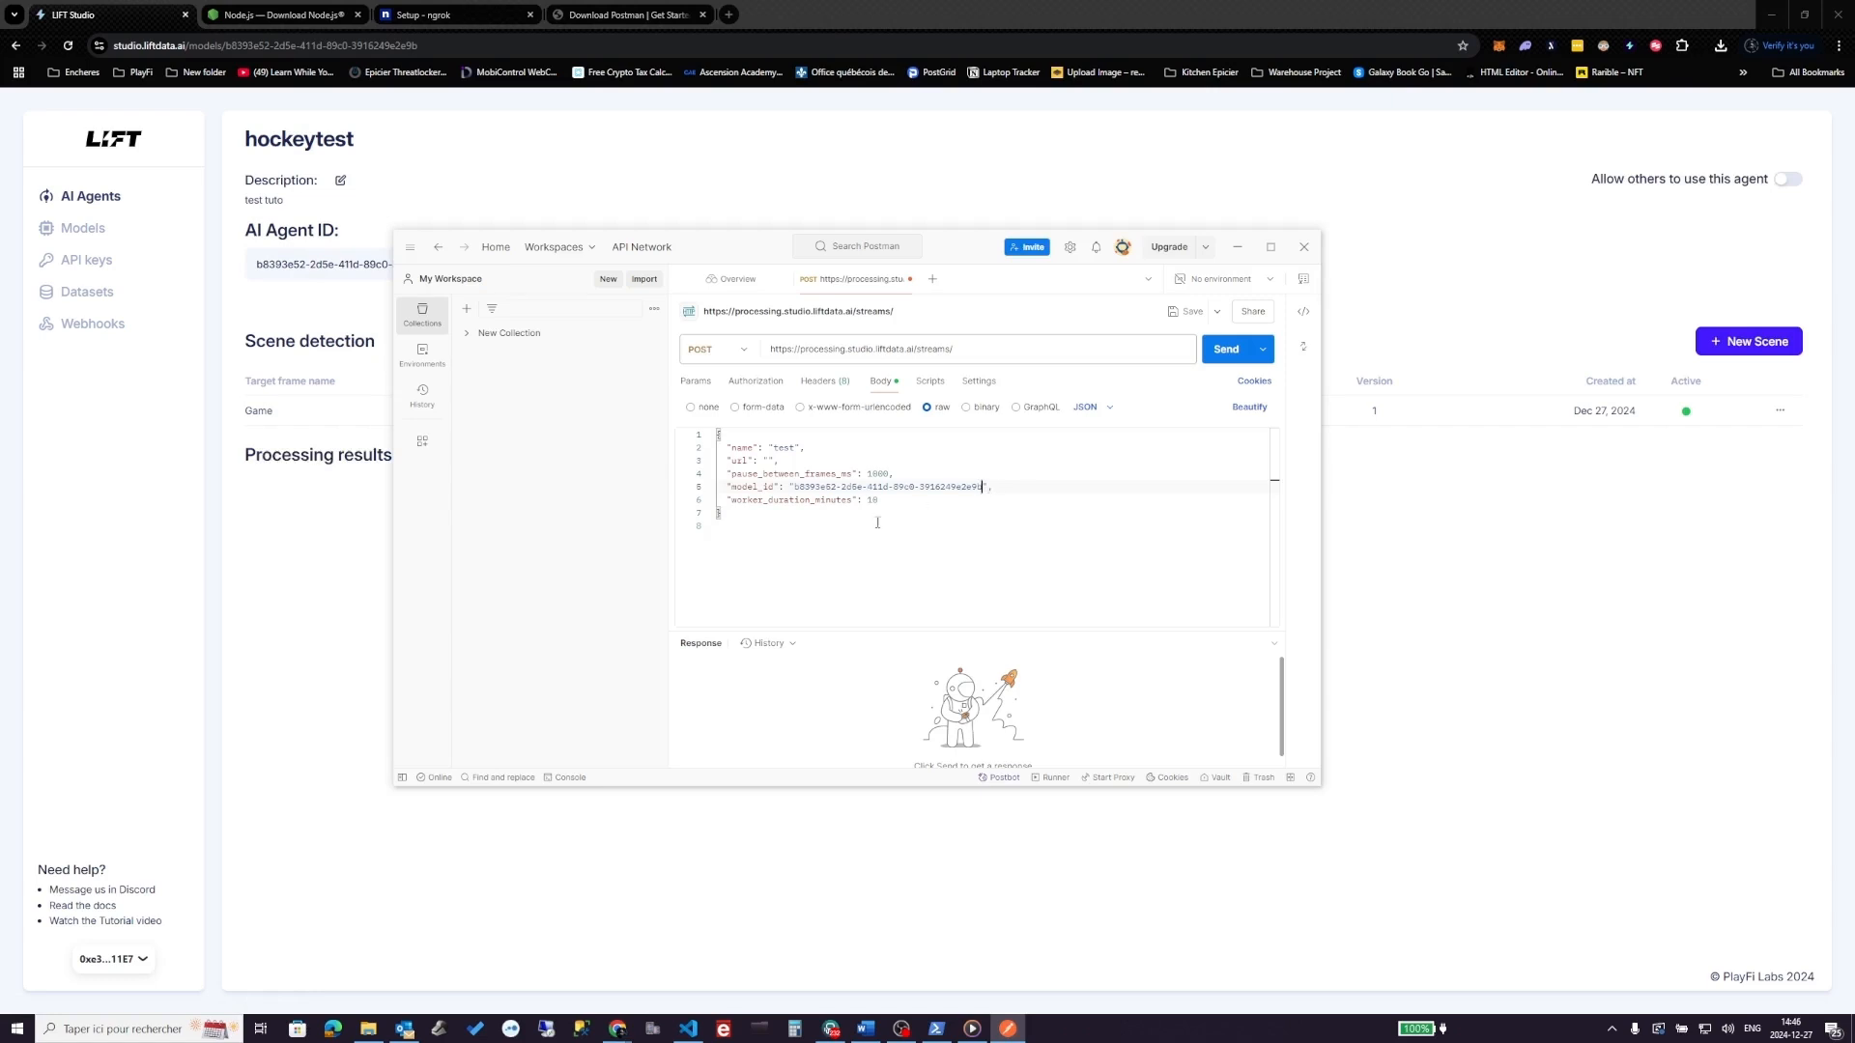
- Check the pasted model_id value, then show the request's Headers list
double_click(794, 490)
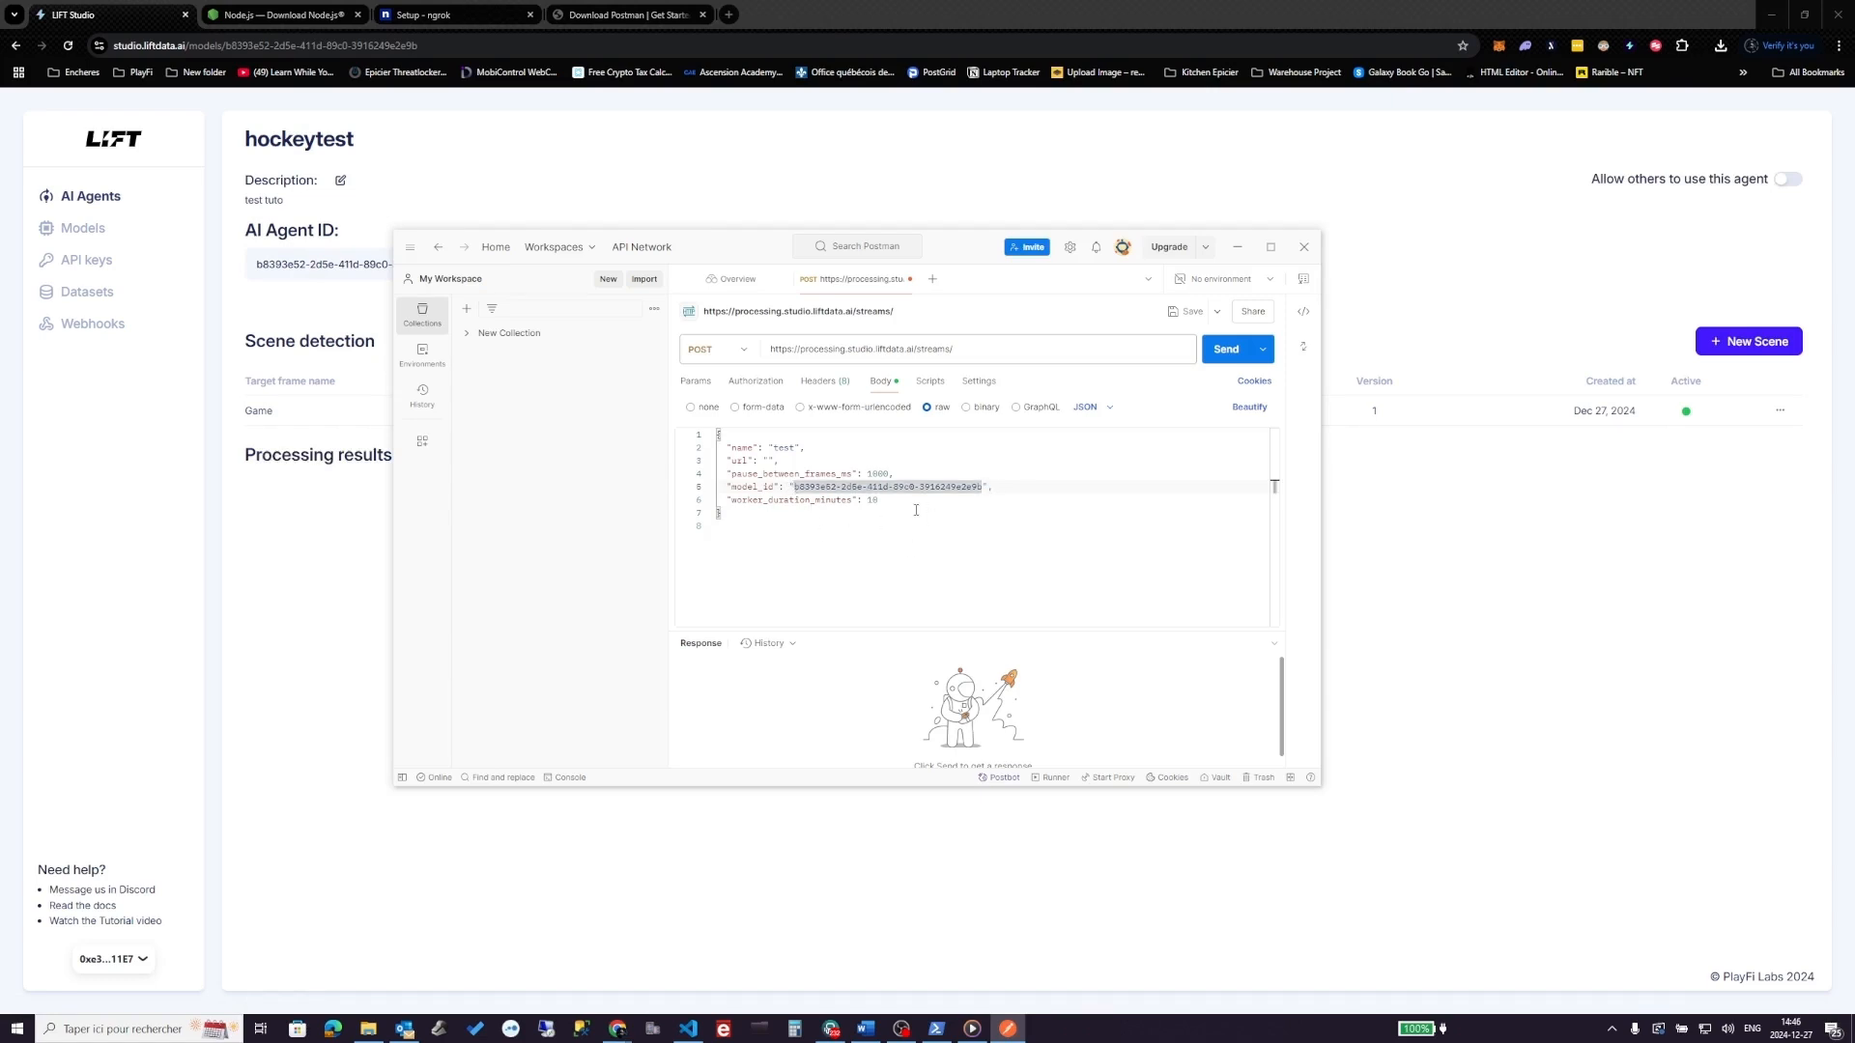
left_click(914, 511)
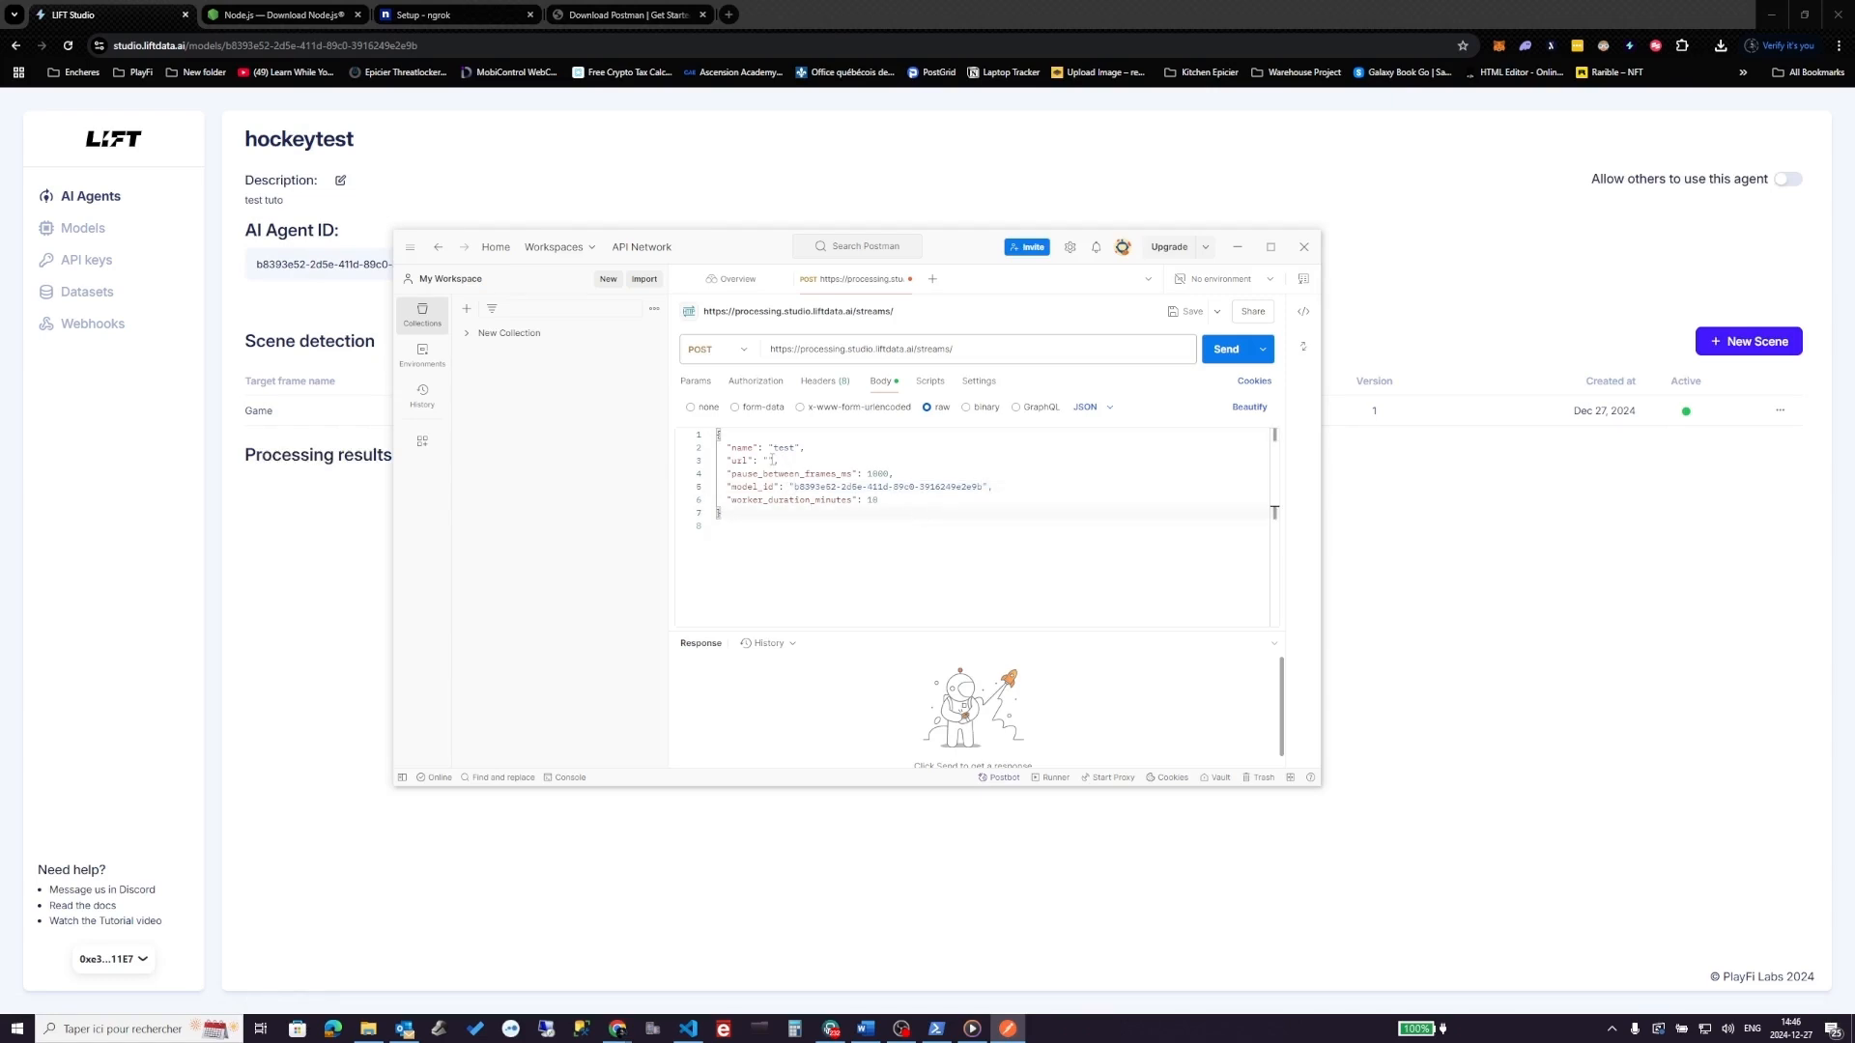
left_click(825, 382)
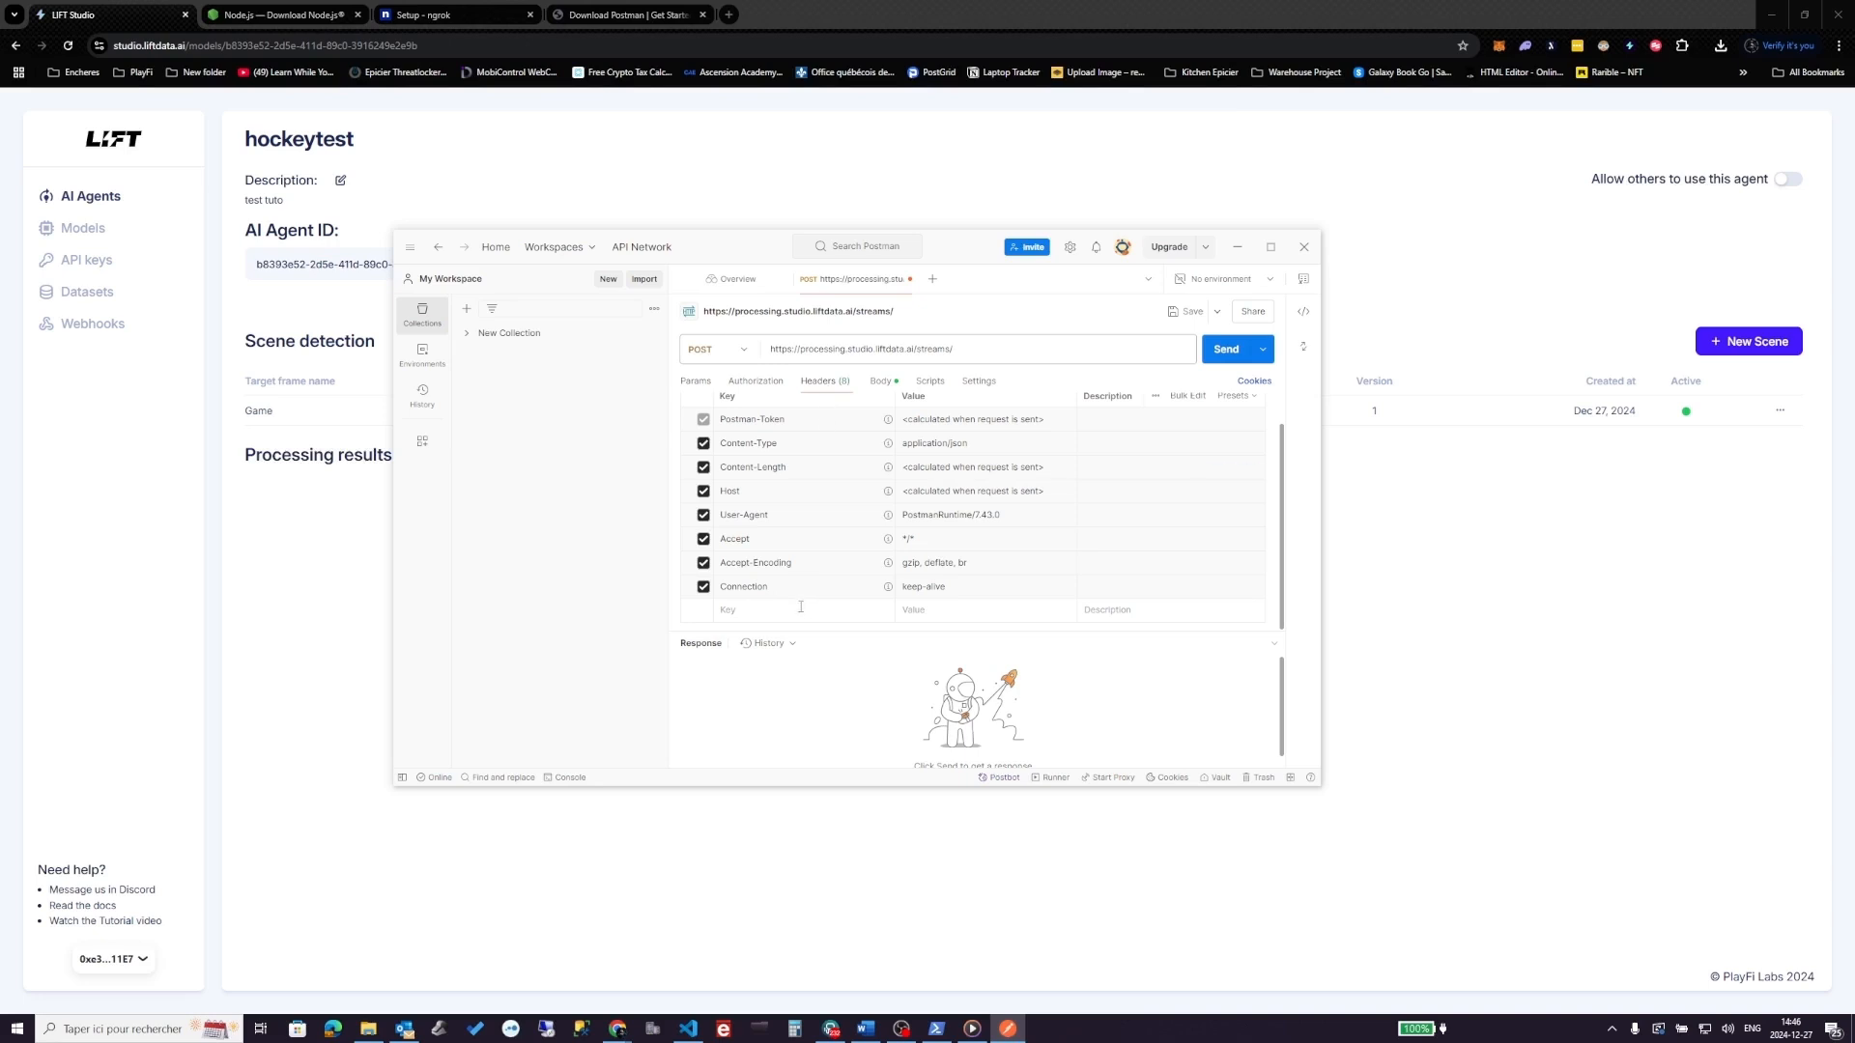
- Add an X-API-KEY header key in Postman, then go to LIFT Studio's API keys page
left_click(339, 577)
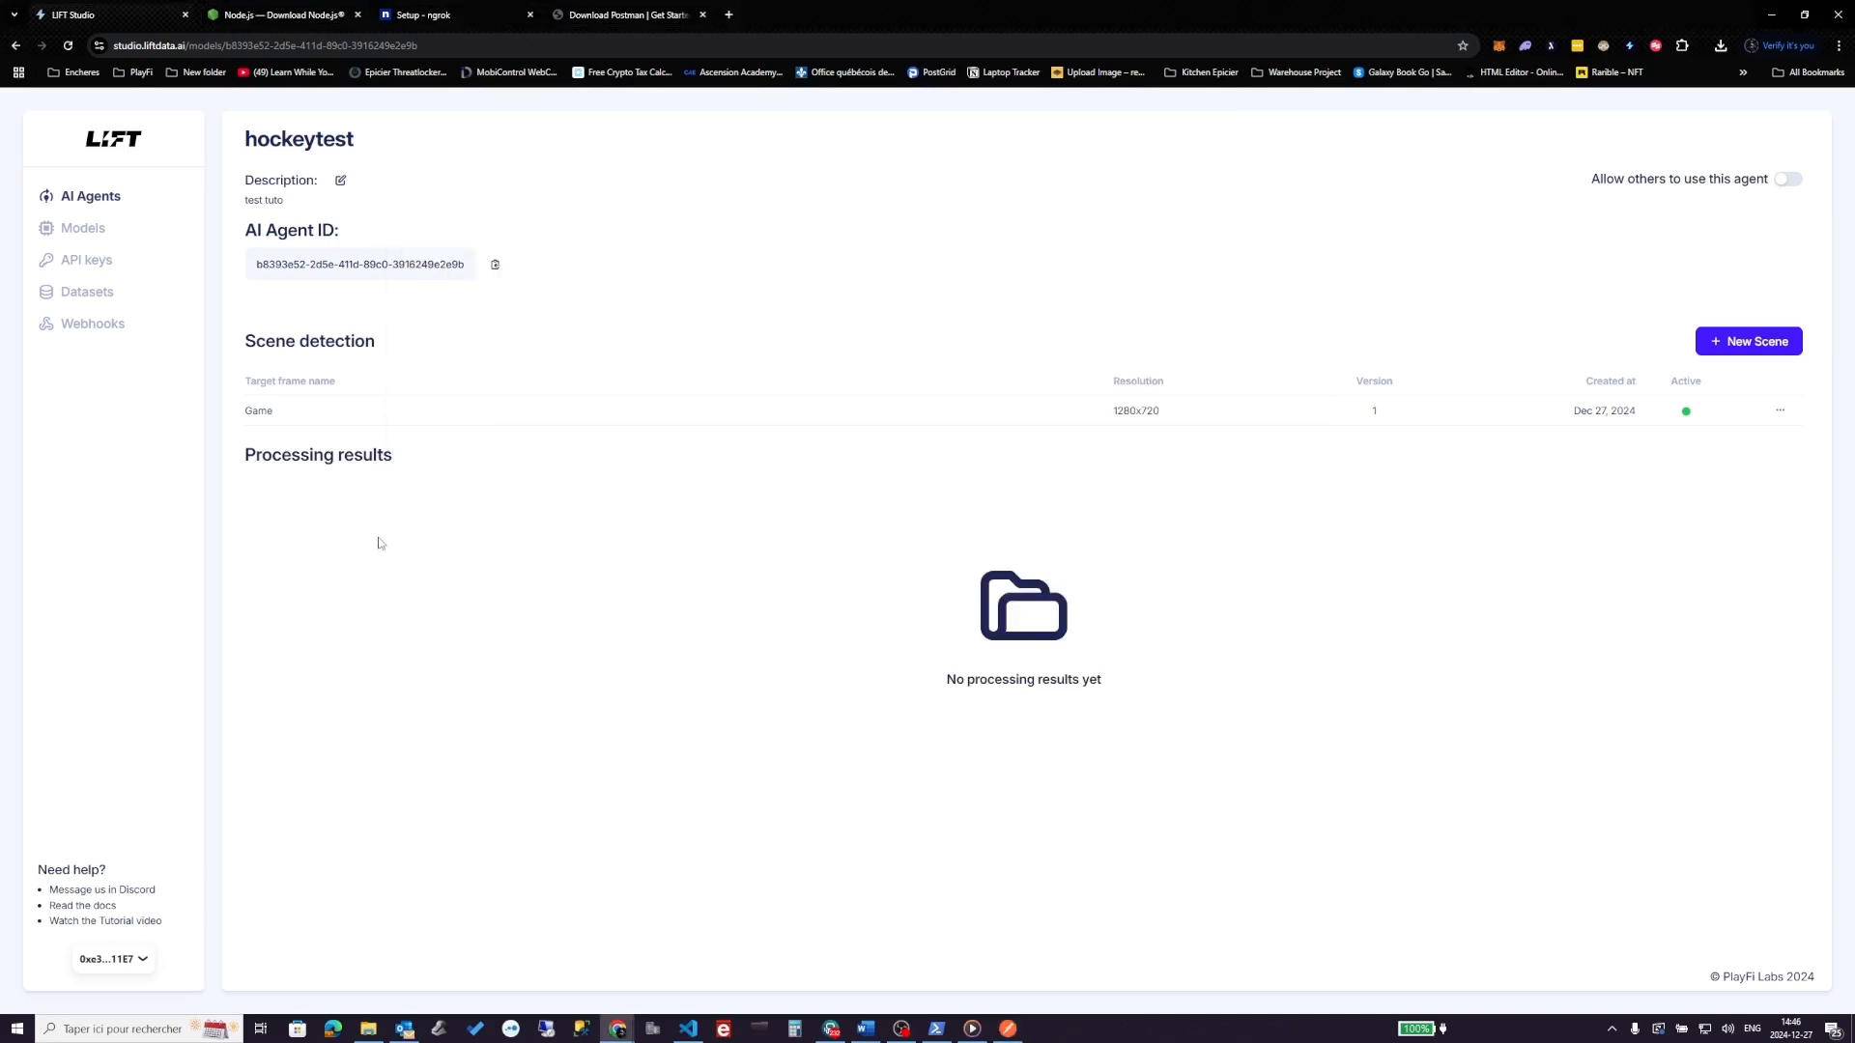
key("alt+Tab")
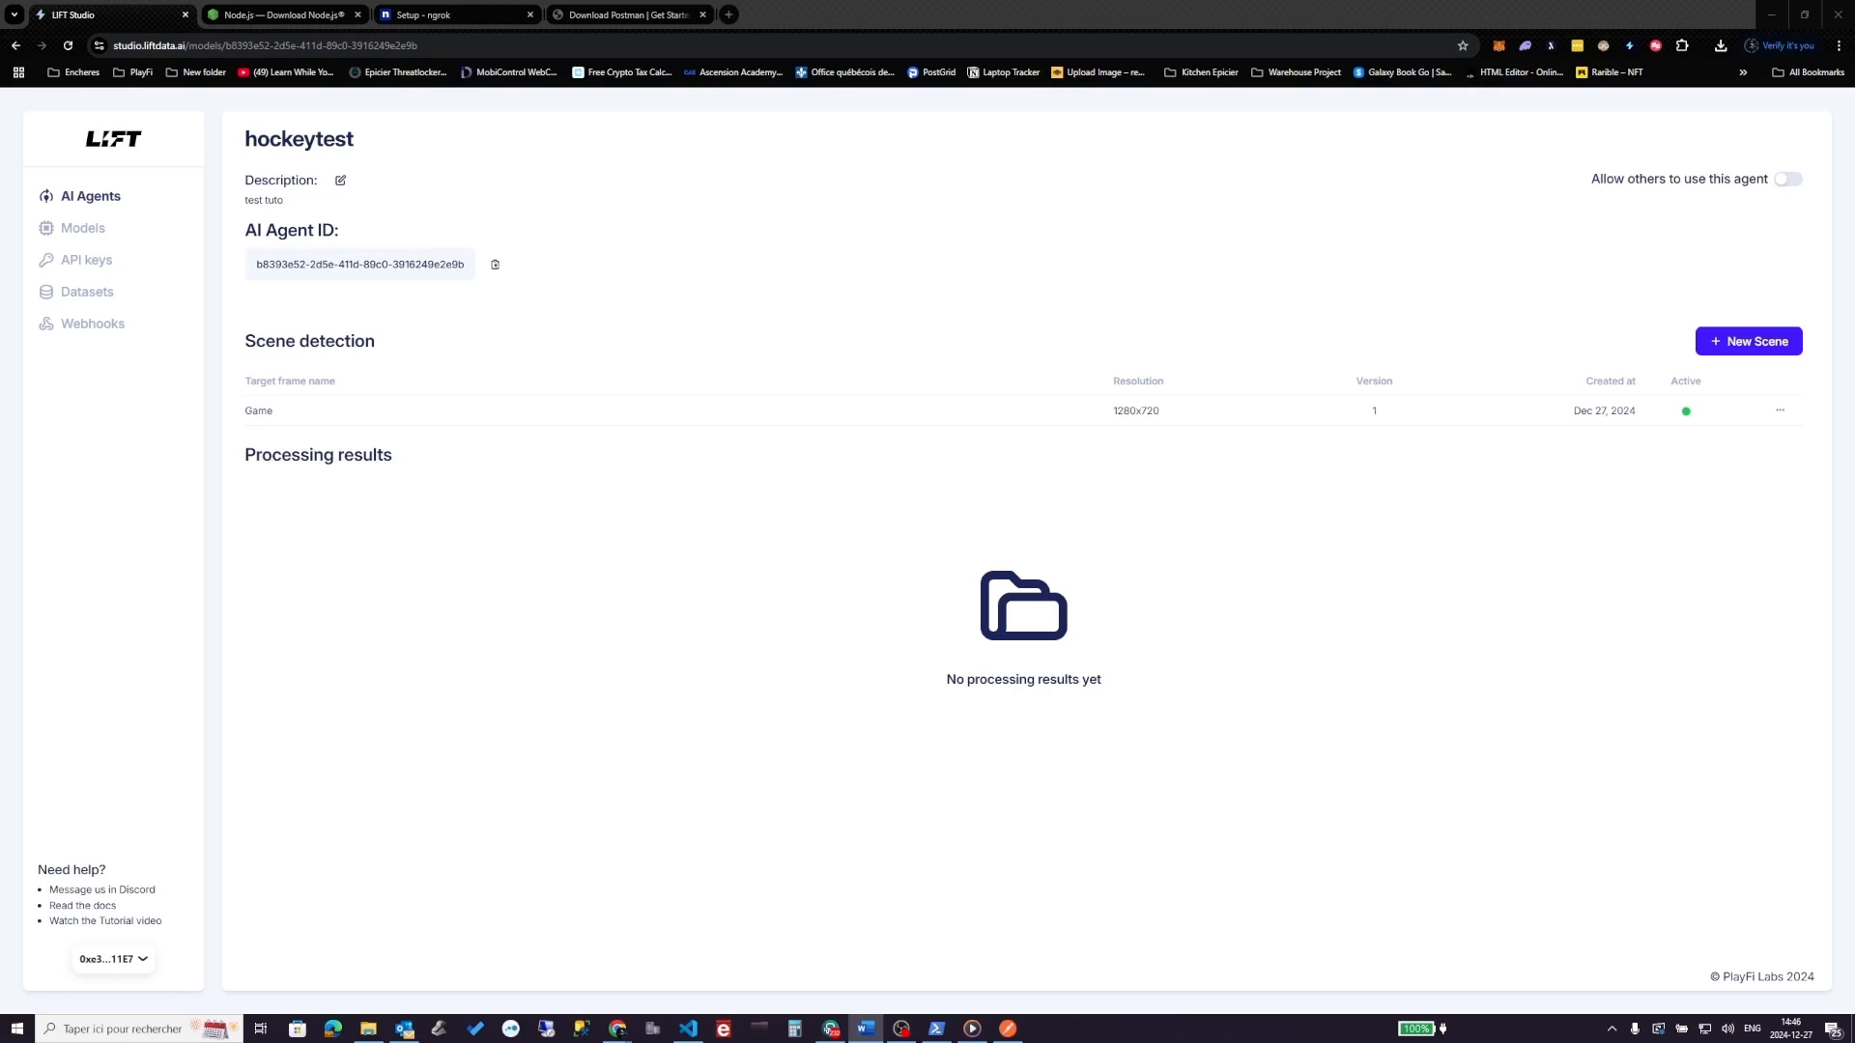
left_click(1008, 1029)
left_click(773, 618)
key("ctrl+v")
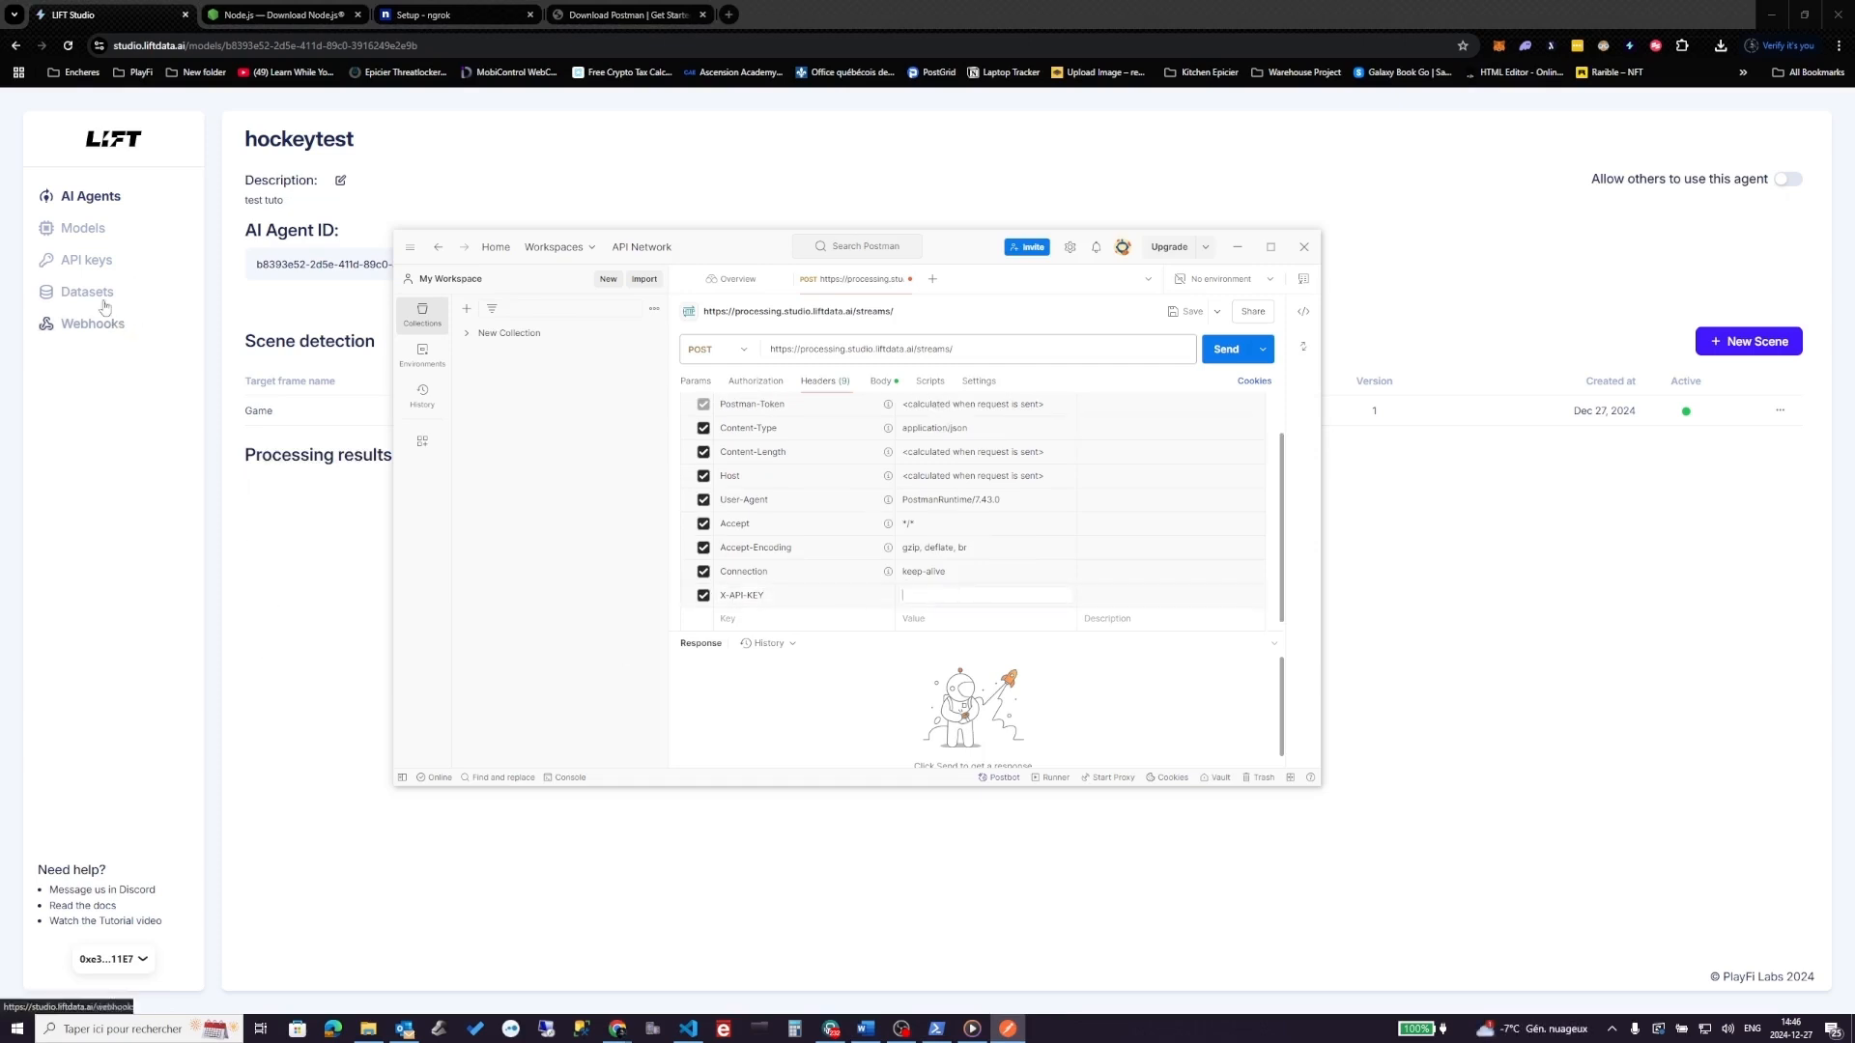
left_click(86, 268)
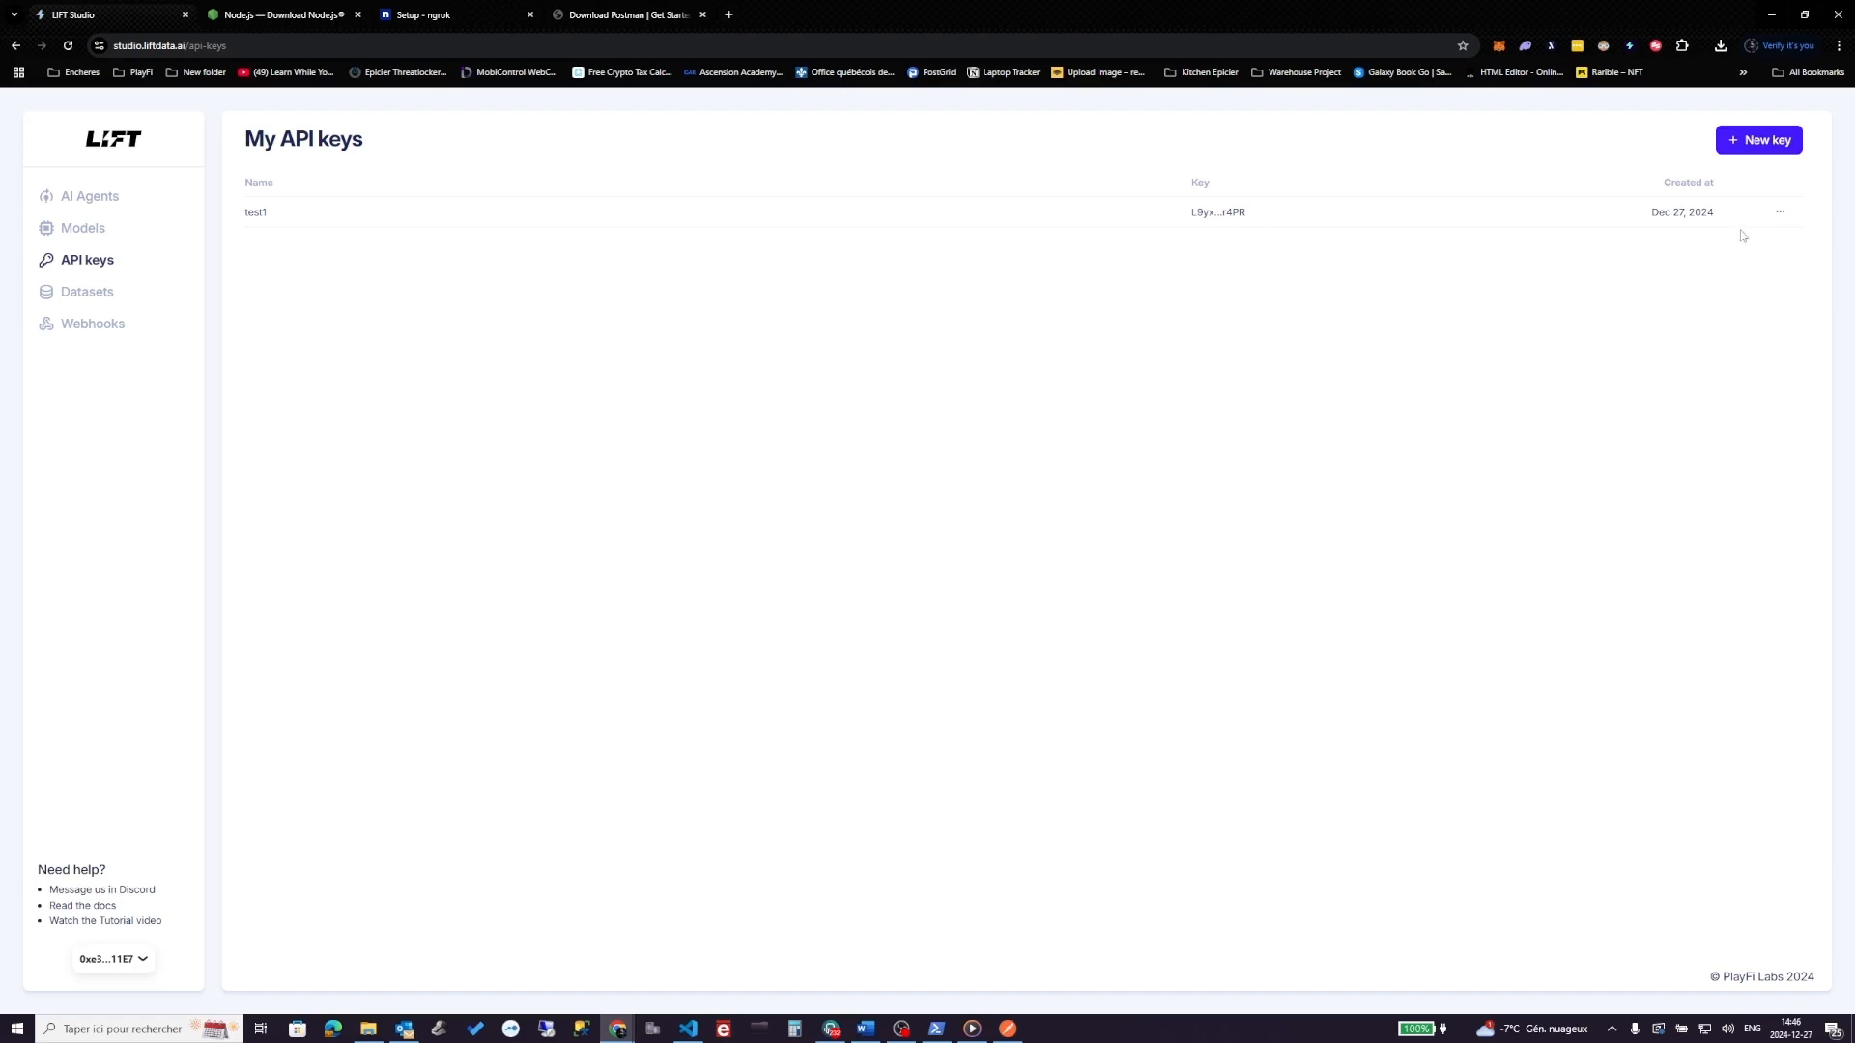
- Revoke the existing test1 API key
left_click(1781, 213)
left_click(1763, 242)
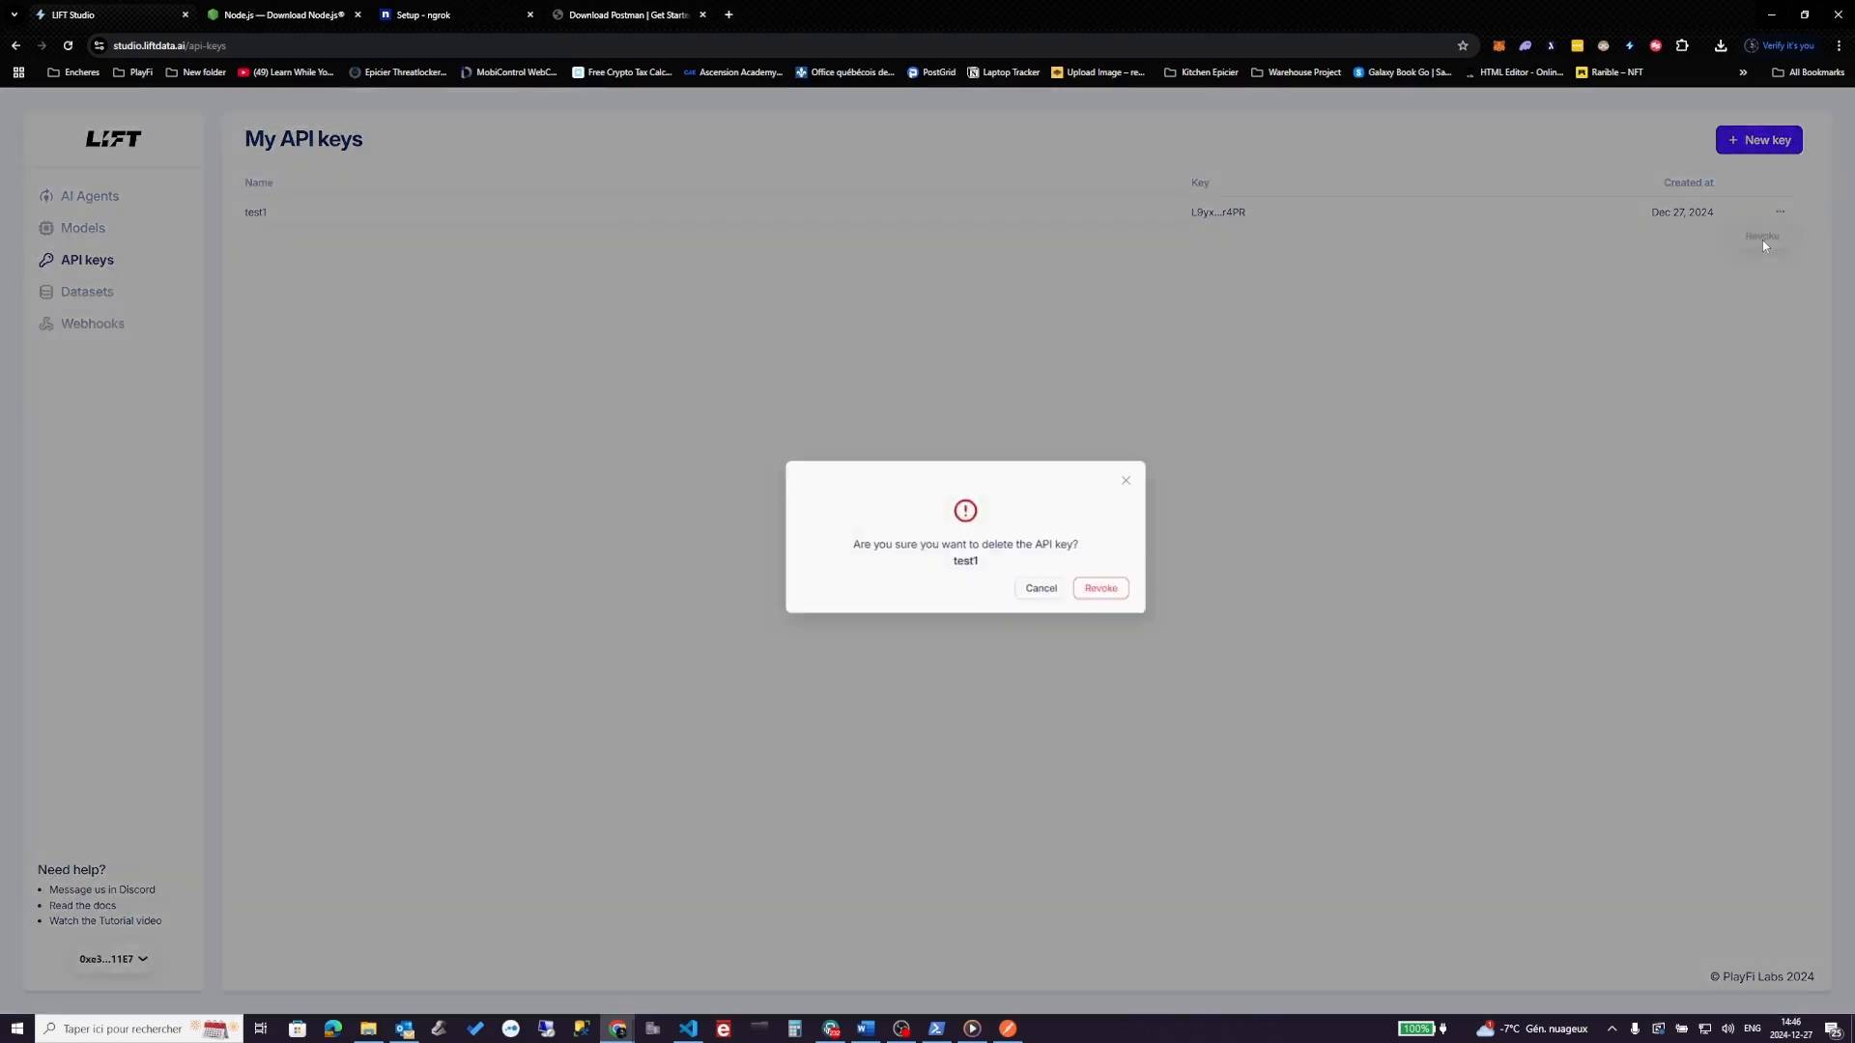
left_click(1067, 605)
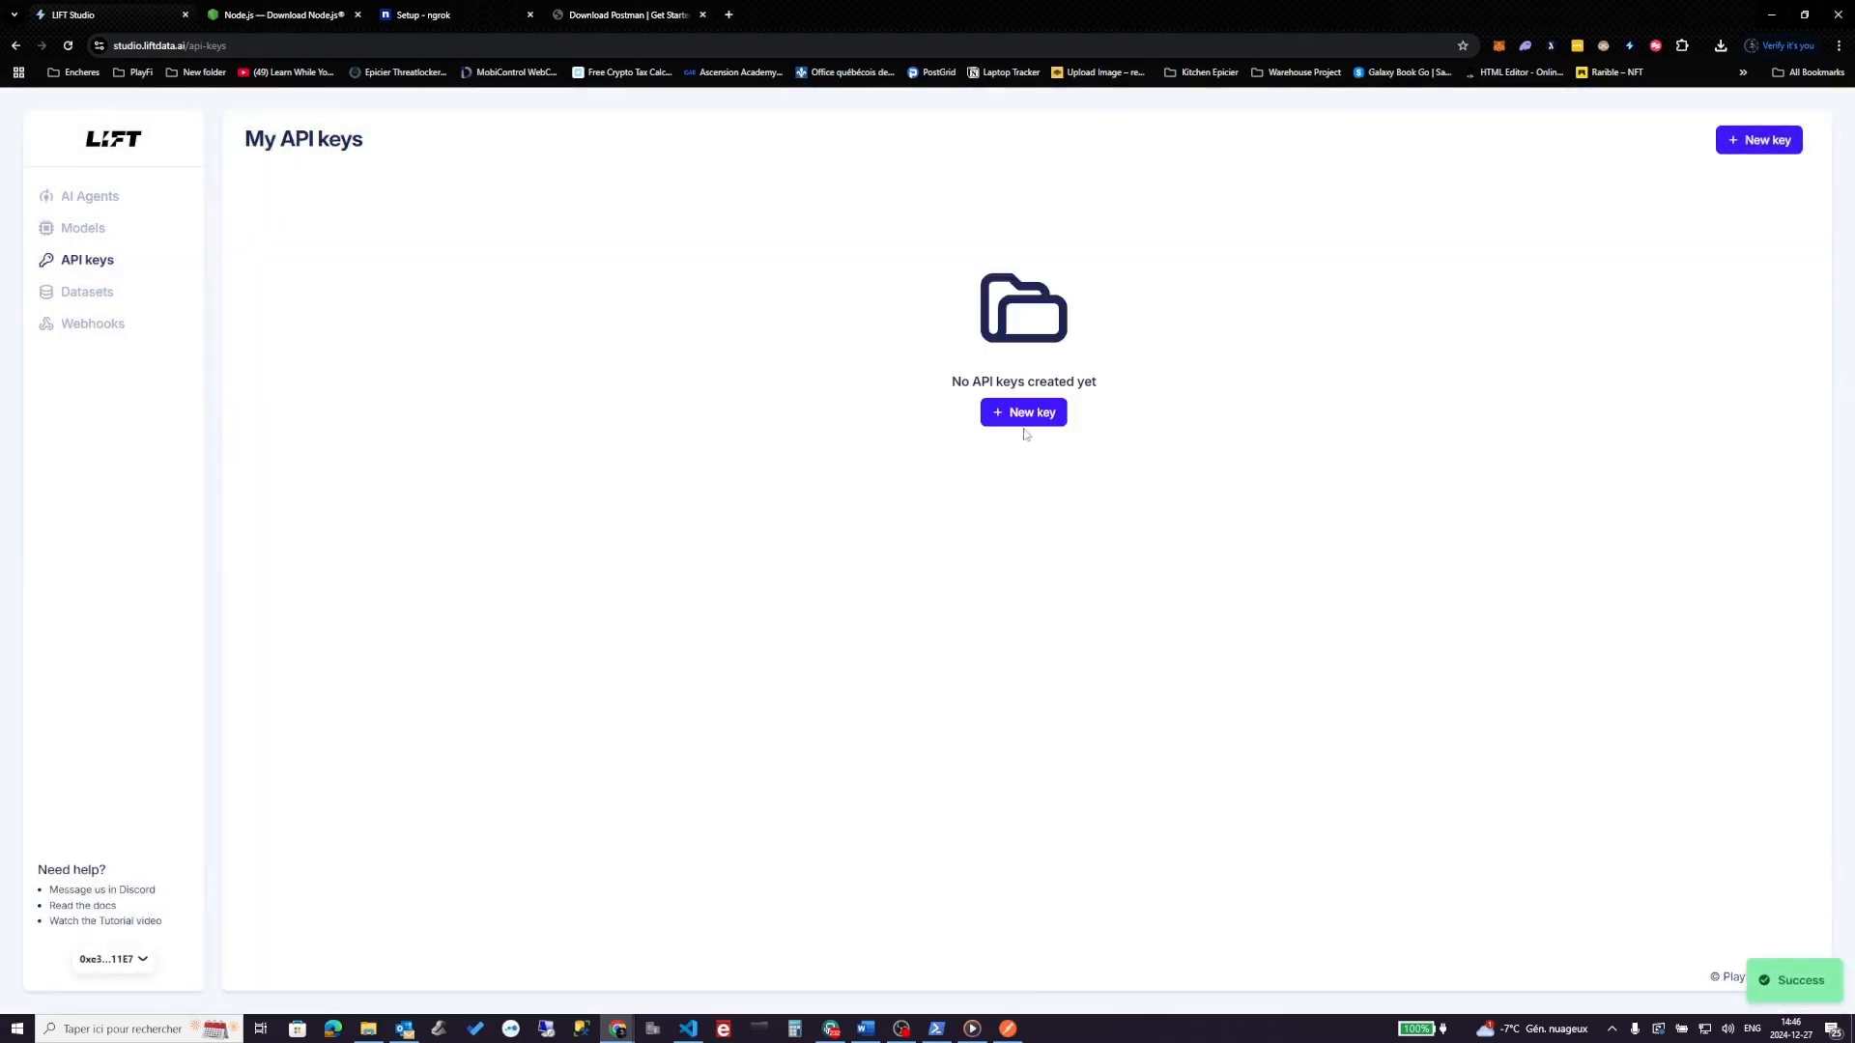
- Create a new API key named test2 and copy its value
left_click(1024, 419)
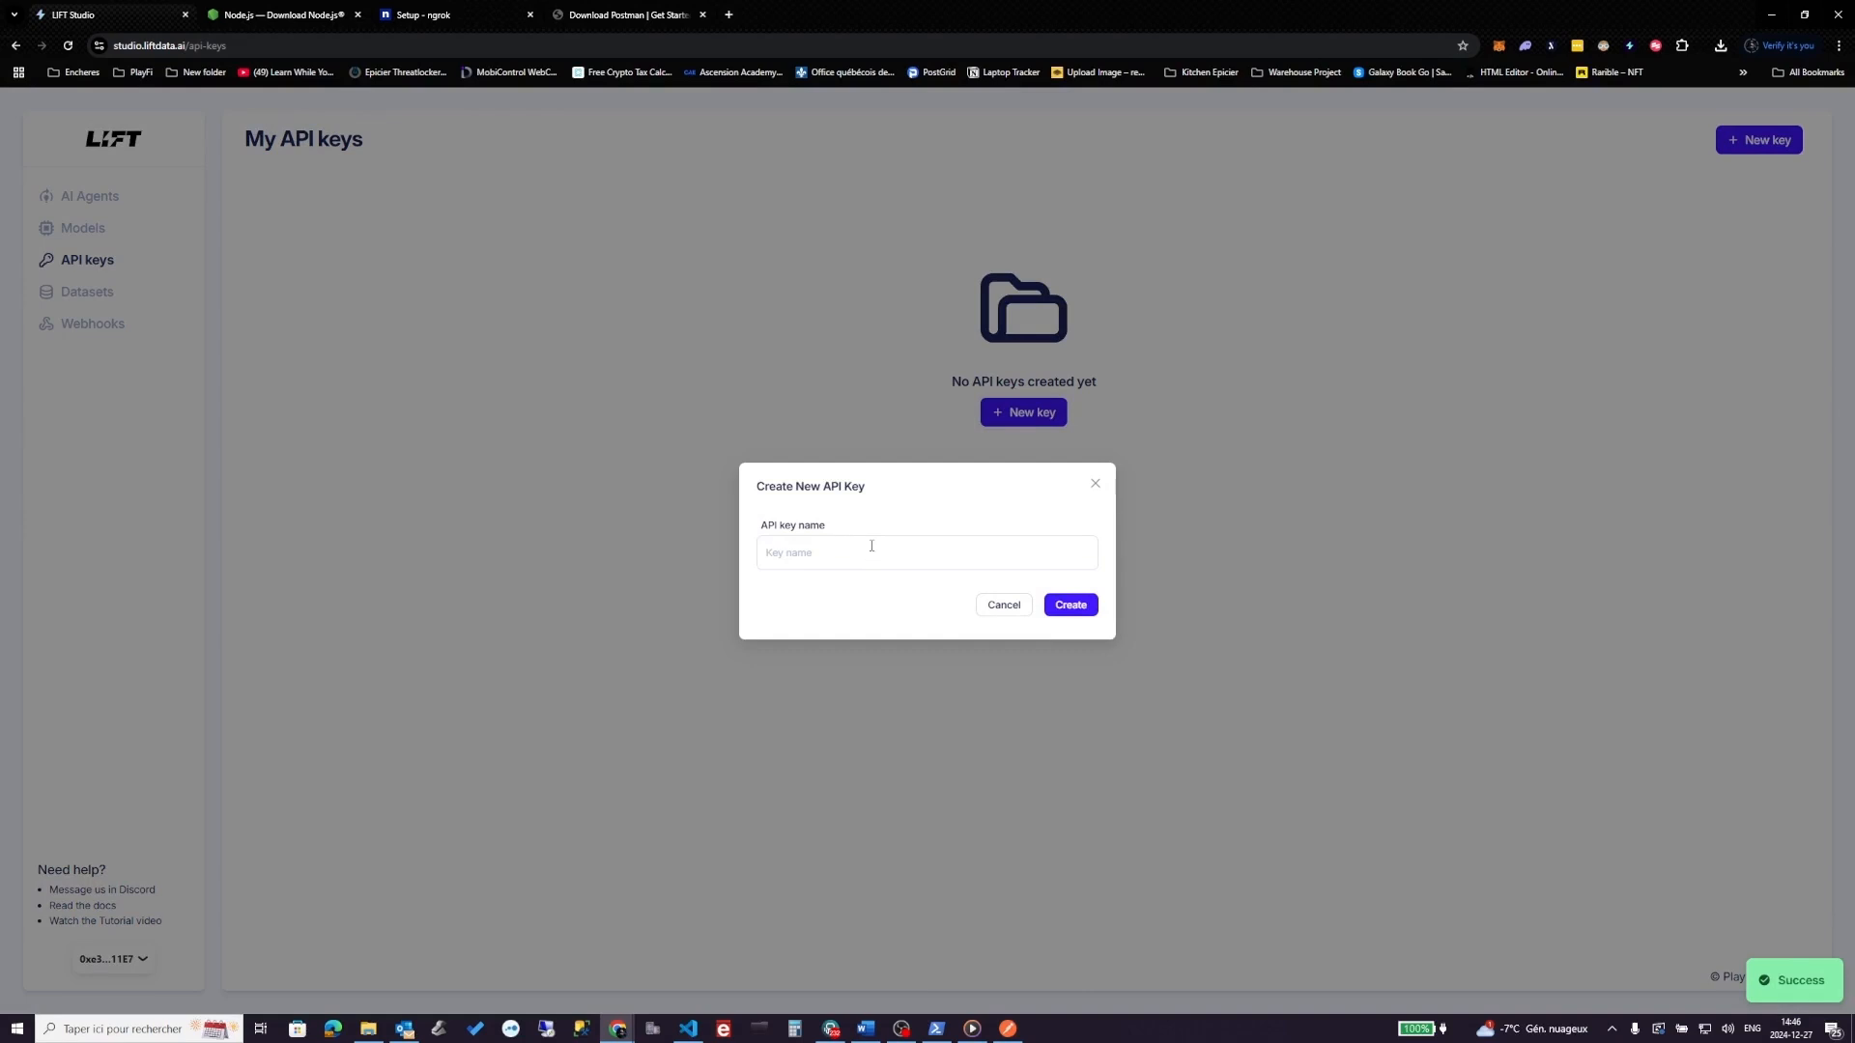
type("te")
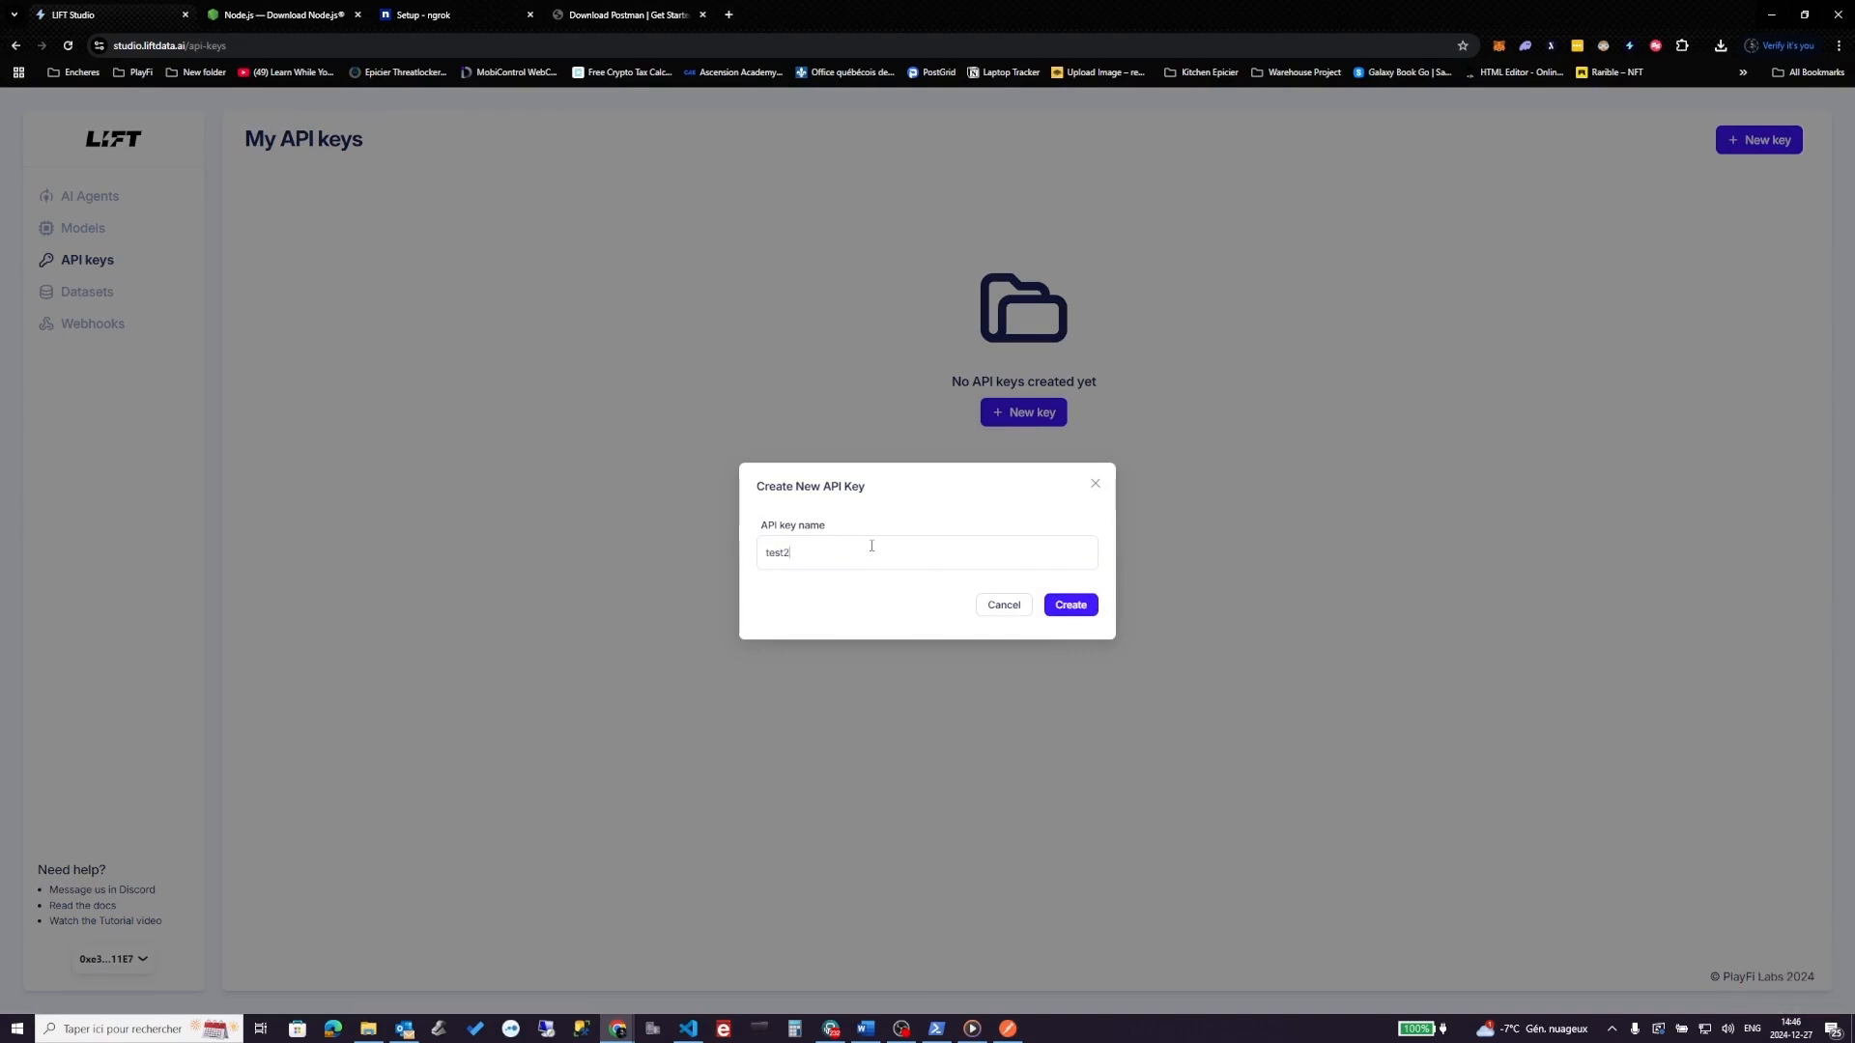
type("st2")
left_click(1083, 609)
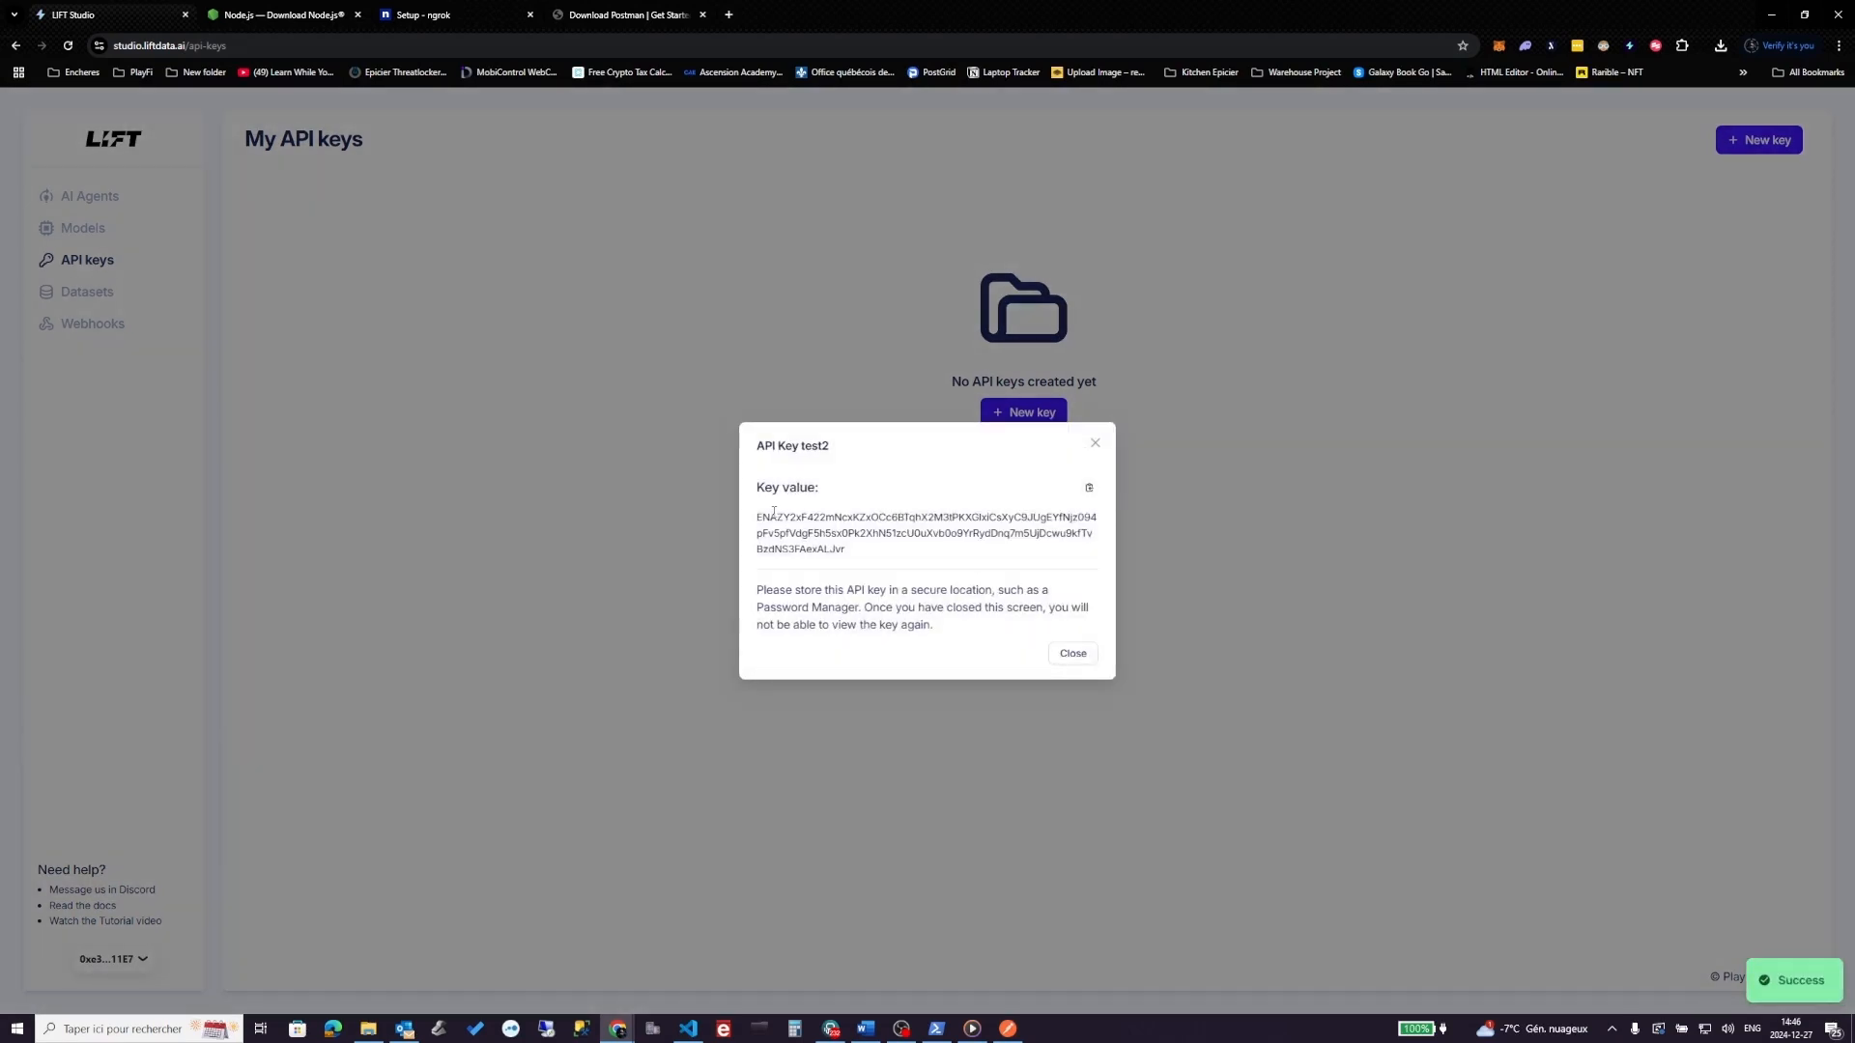
left_click_drag(851, 557, 755, 517)
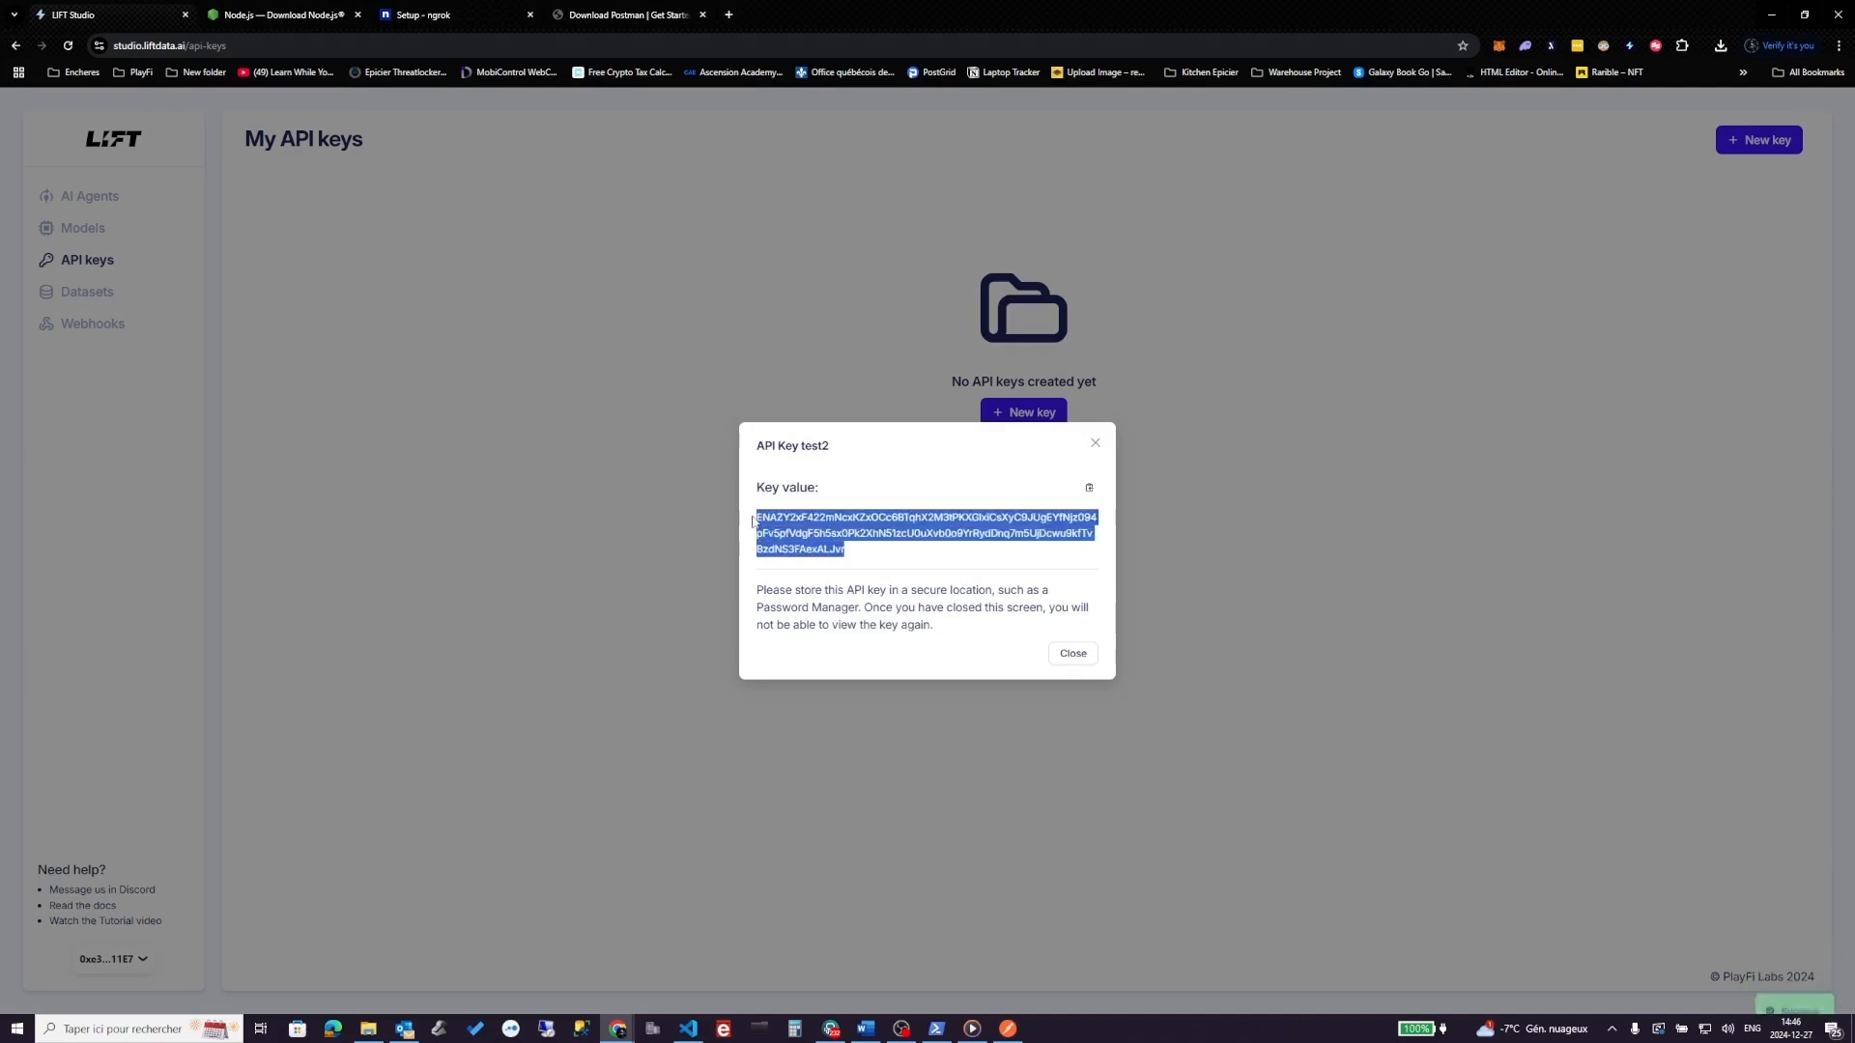
left_click(1090, 490)
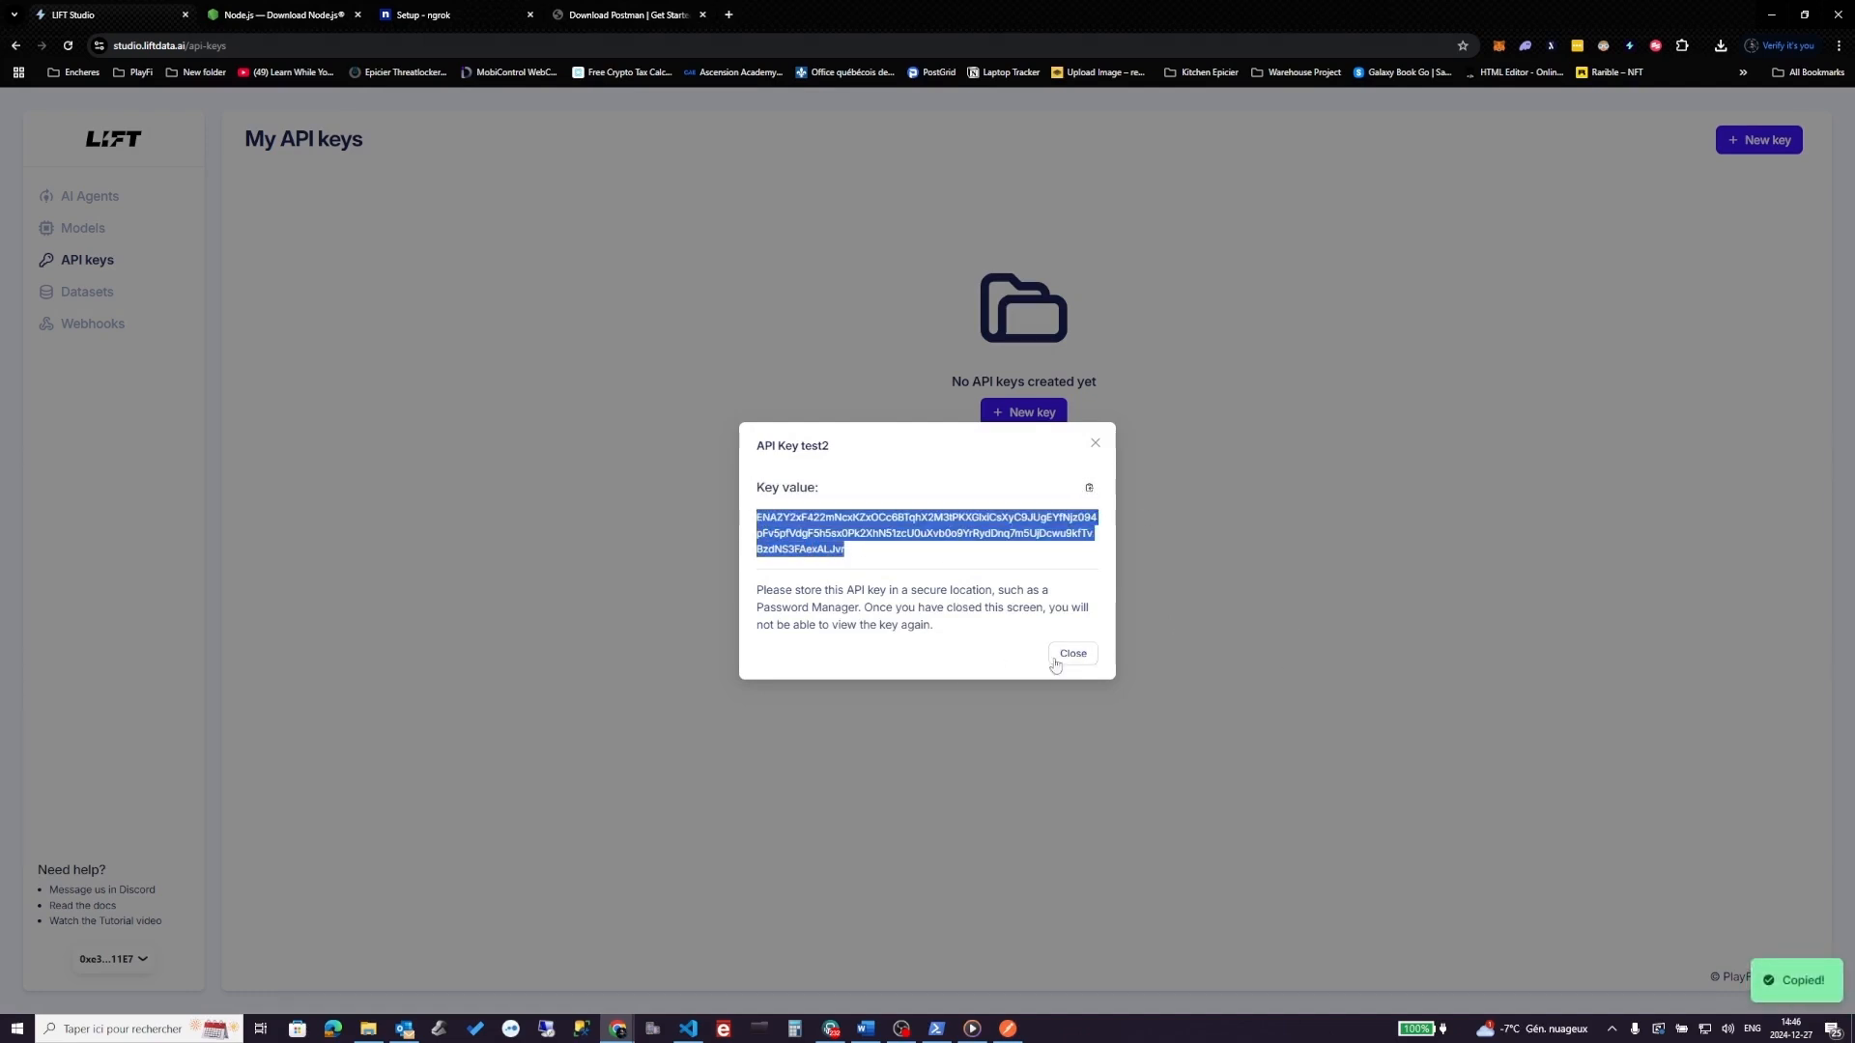
- Paste the new test2 key as the X-API-KEY header value
left_click(1007, 1029)
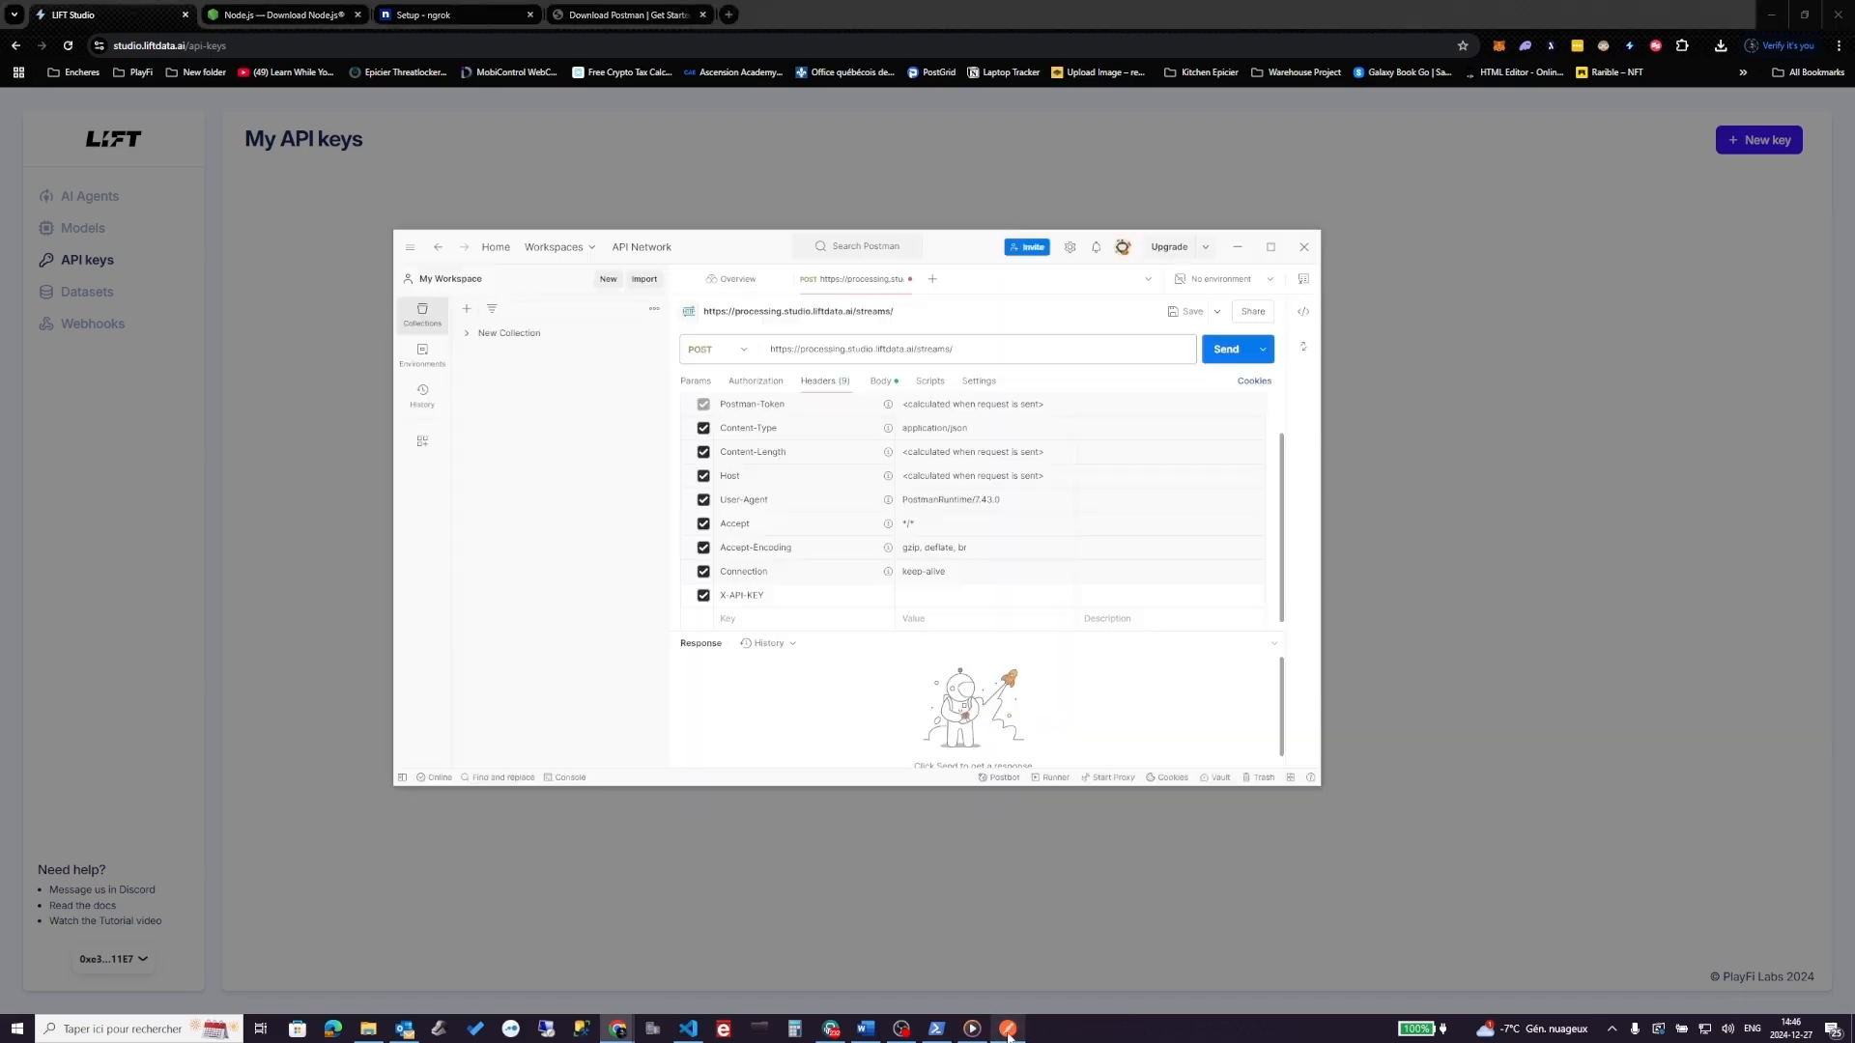
left_click(933, 596)
key("ctrl+v")
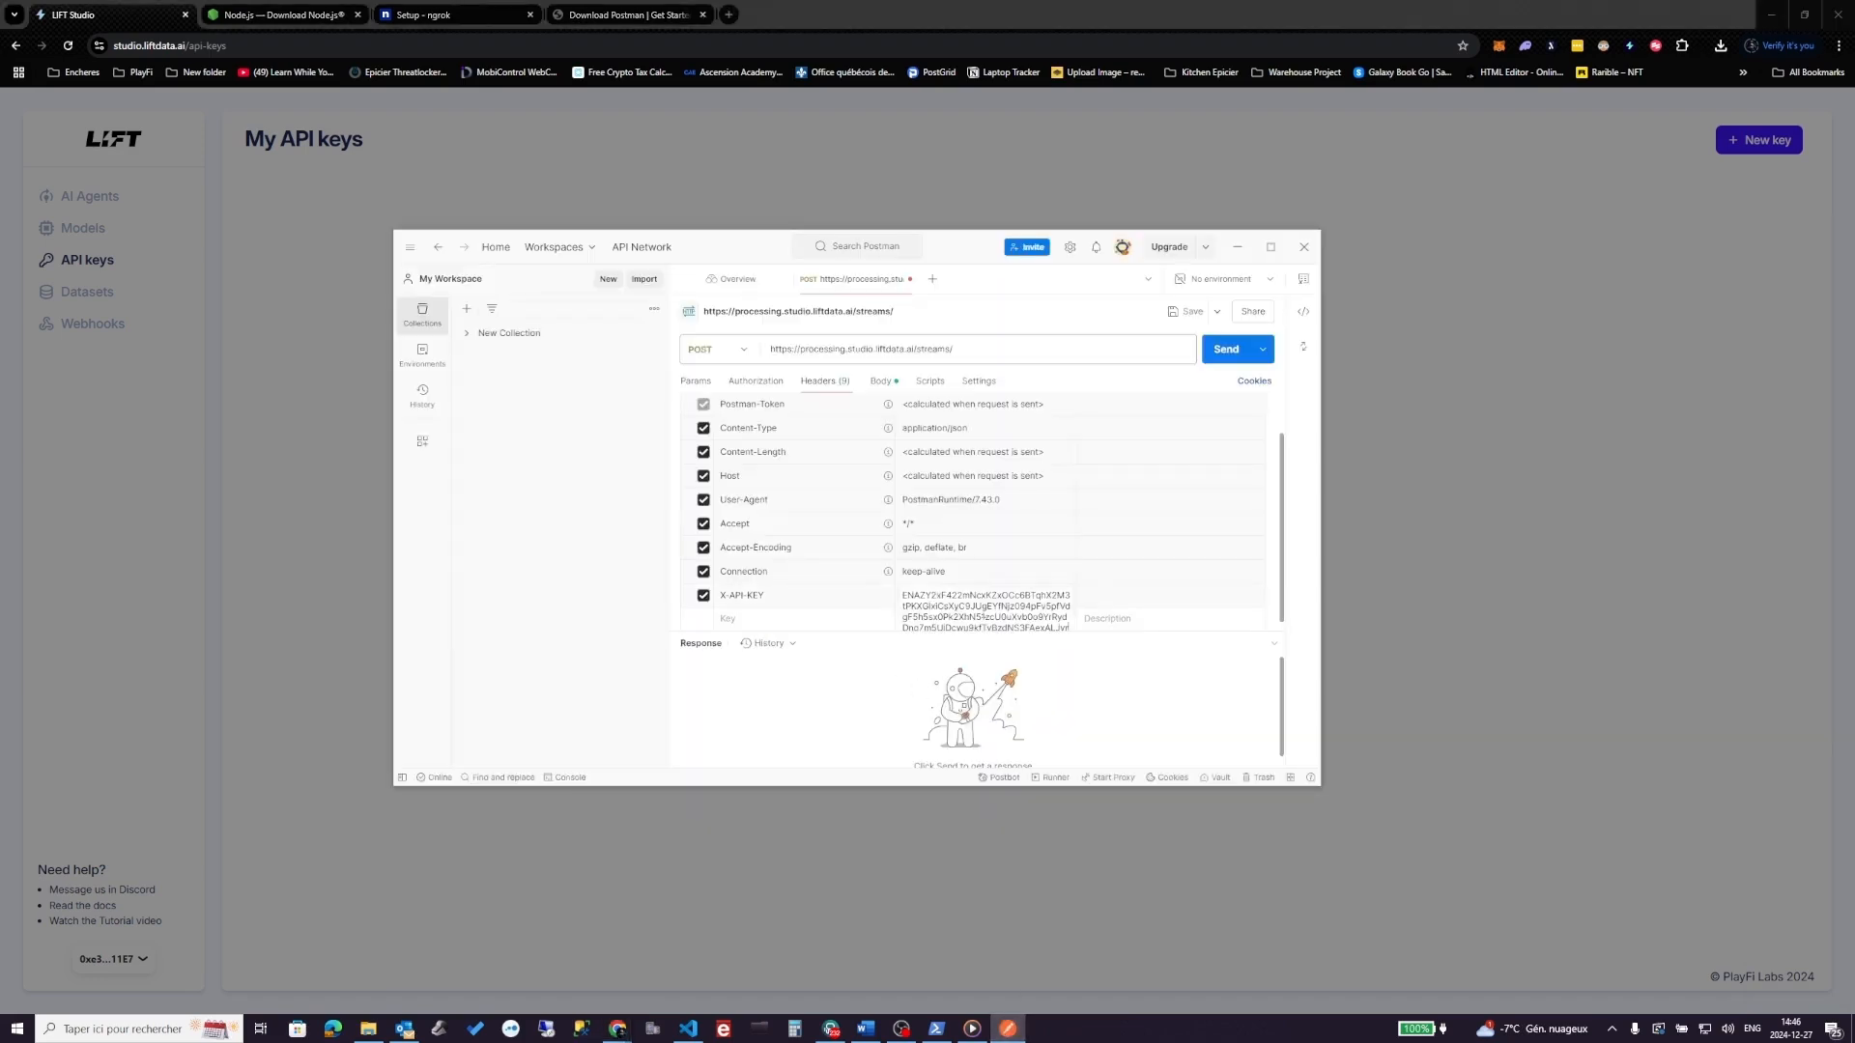
left_click(1153, 673)
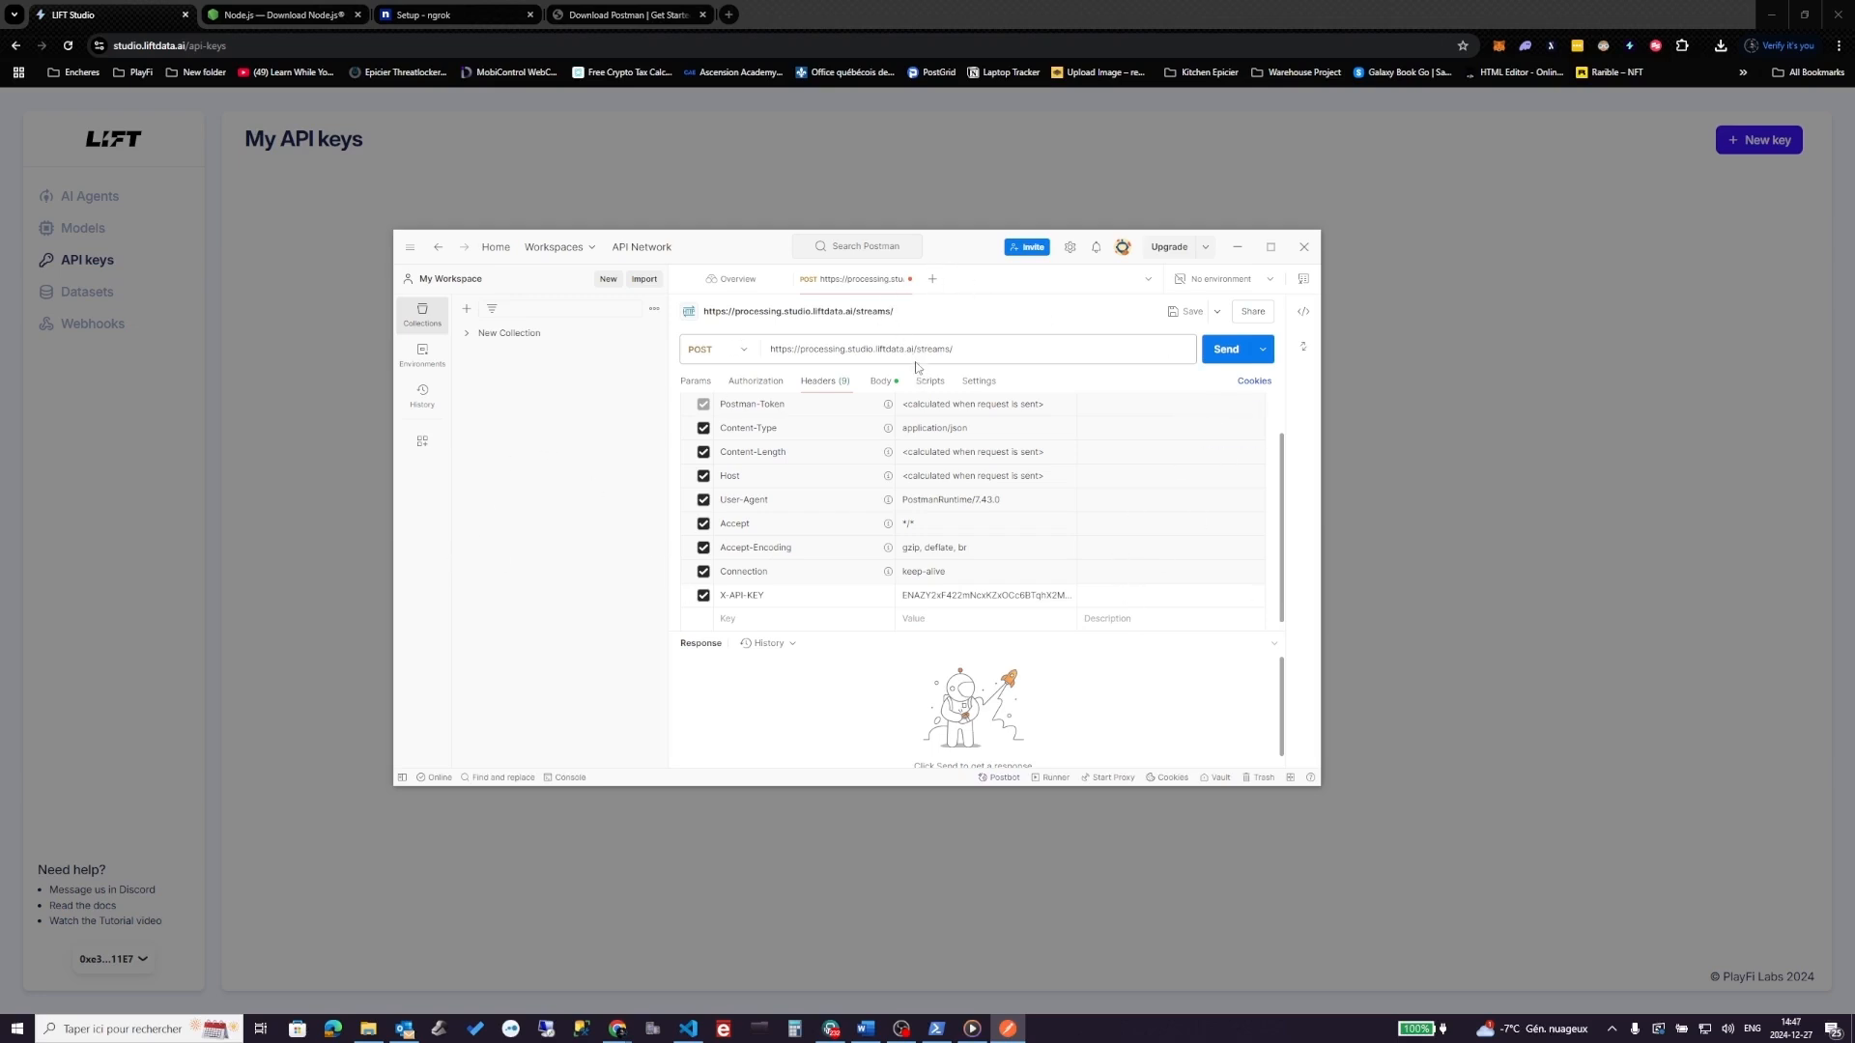
- Save the request as 'lift' in New Collection and go back to its JSON body
key("ctrl+s")
left_click(720, 446)
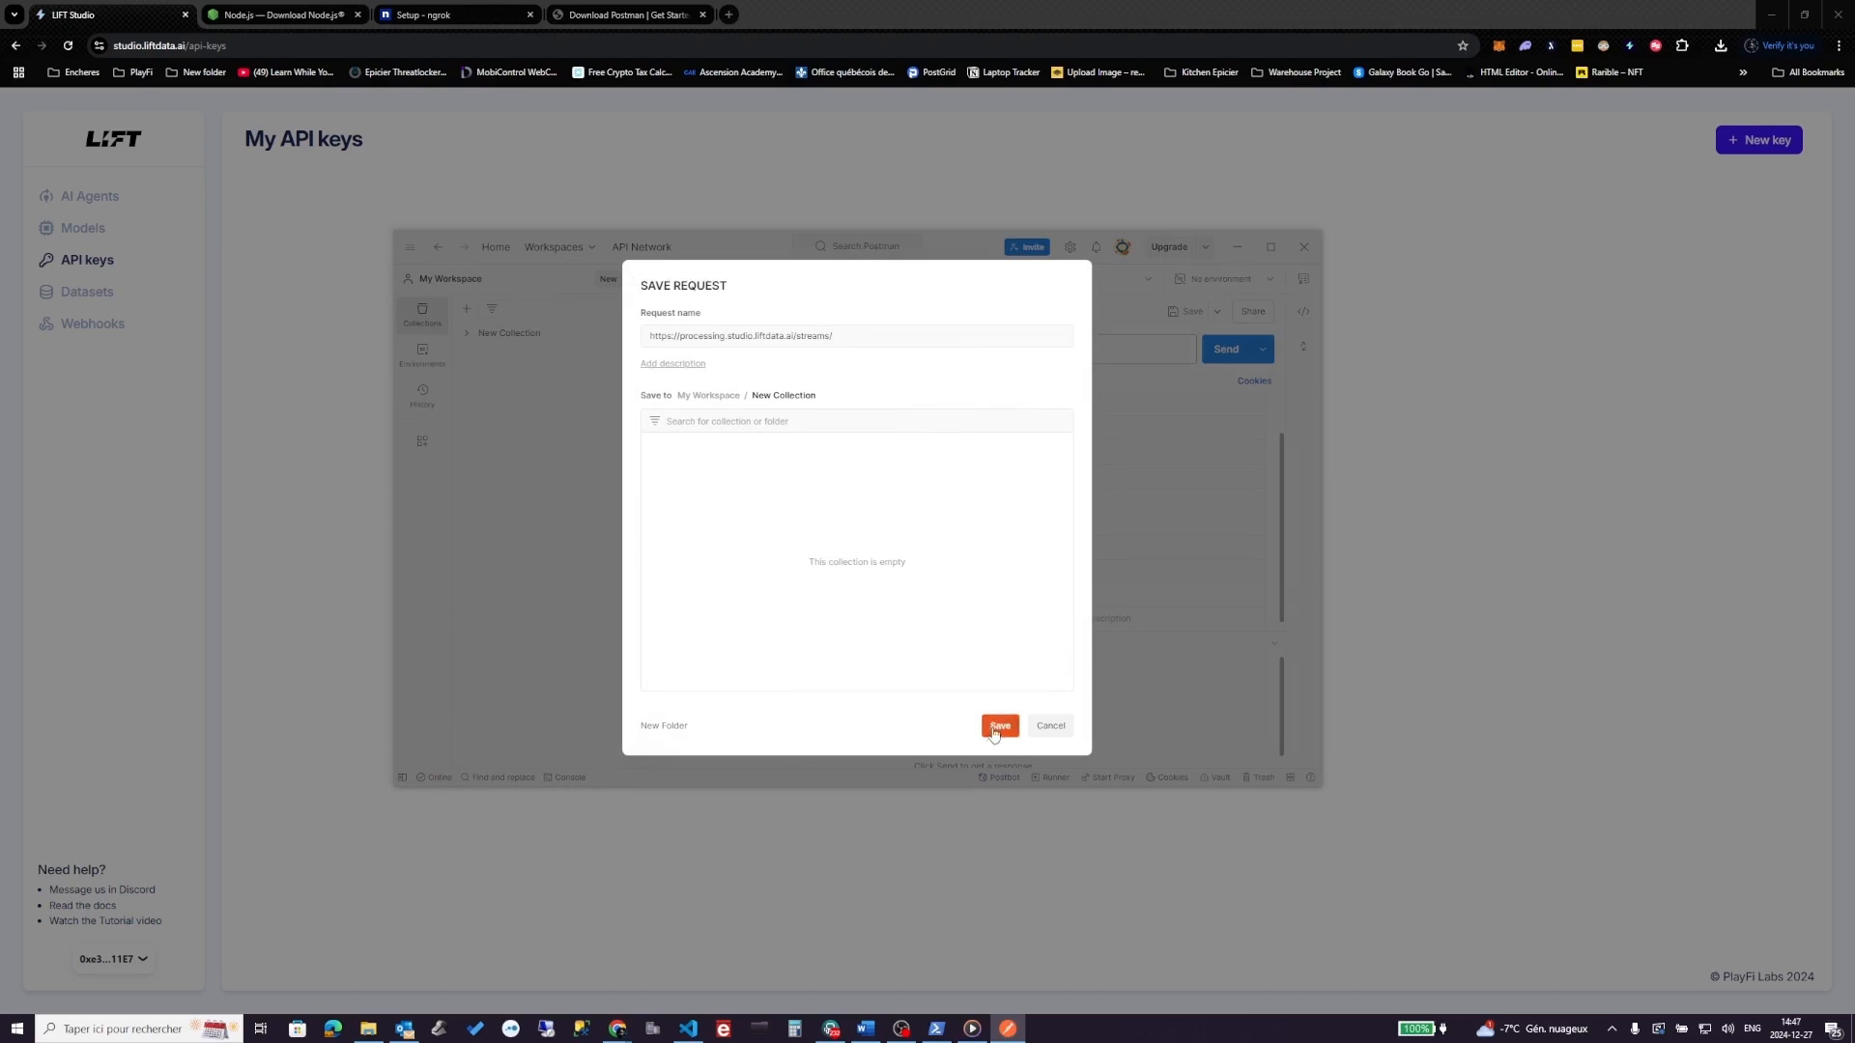
left_click_drag(835, 336, 626, 332)
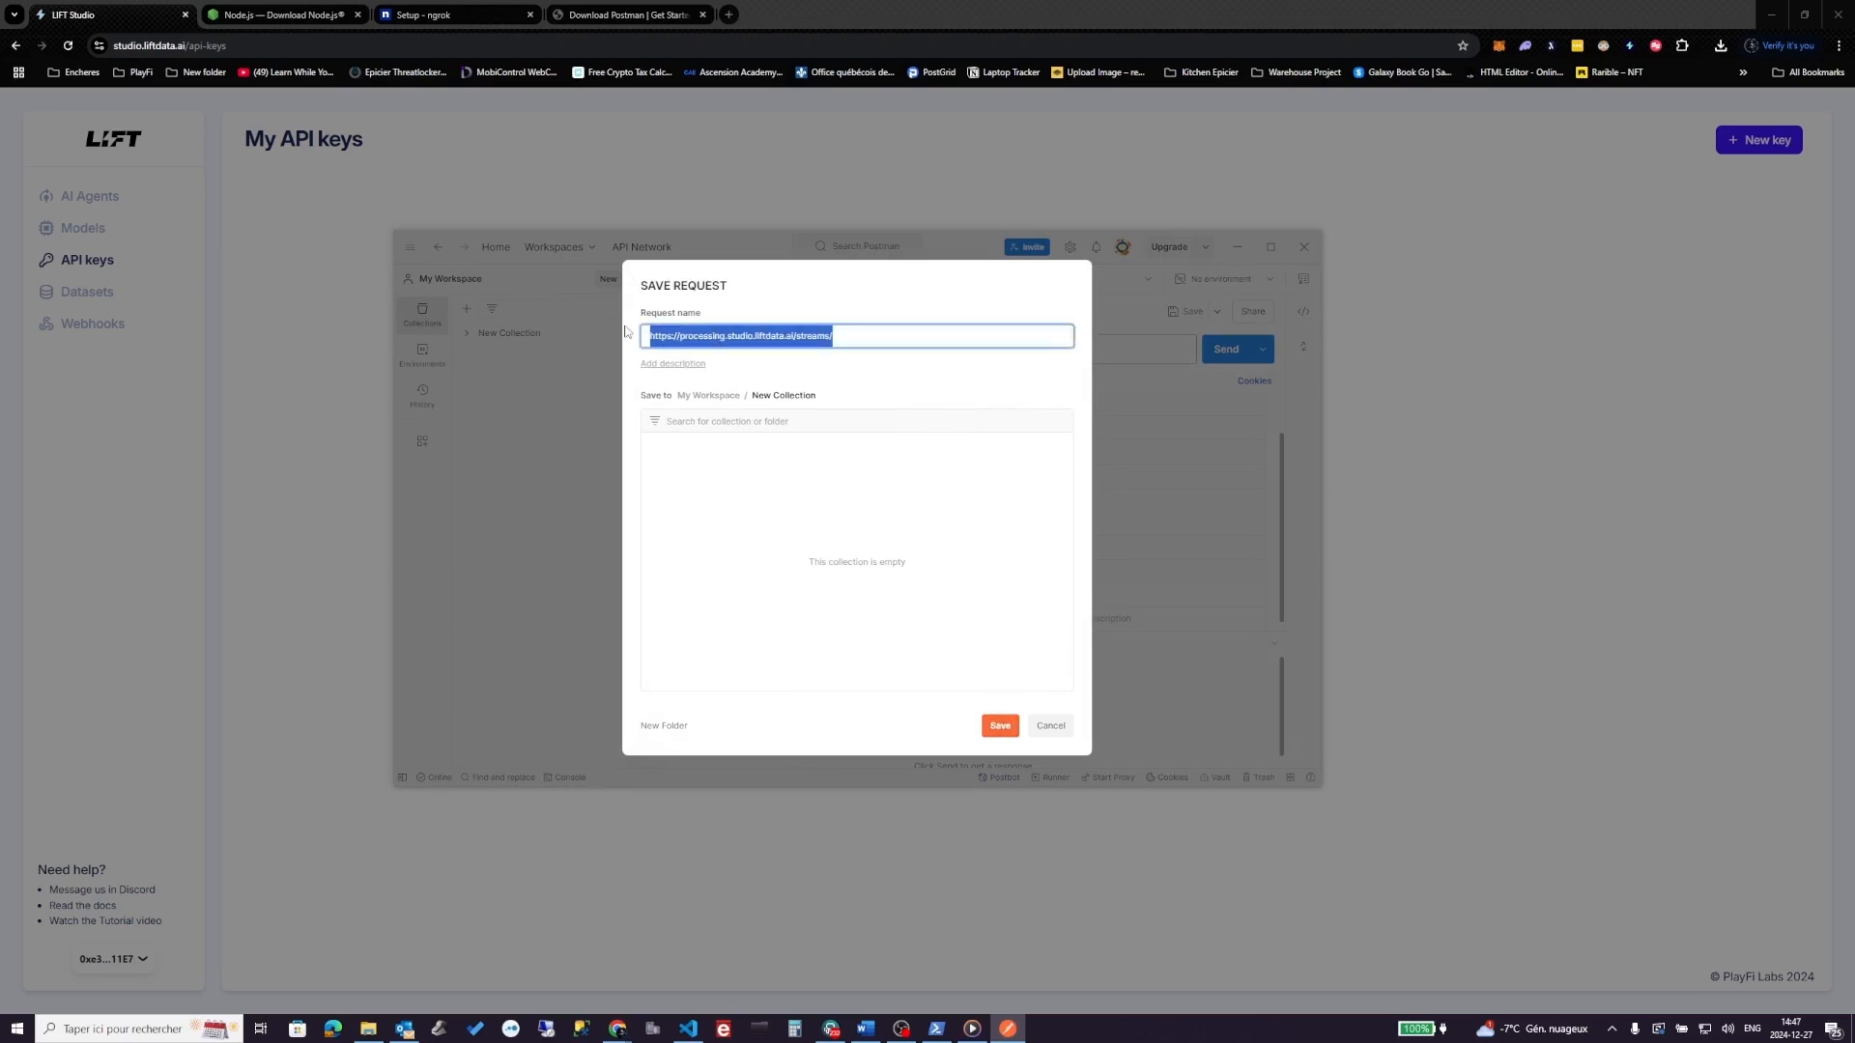
key("BackSpace")
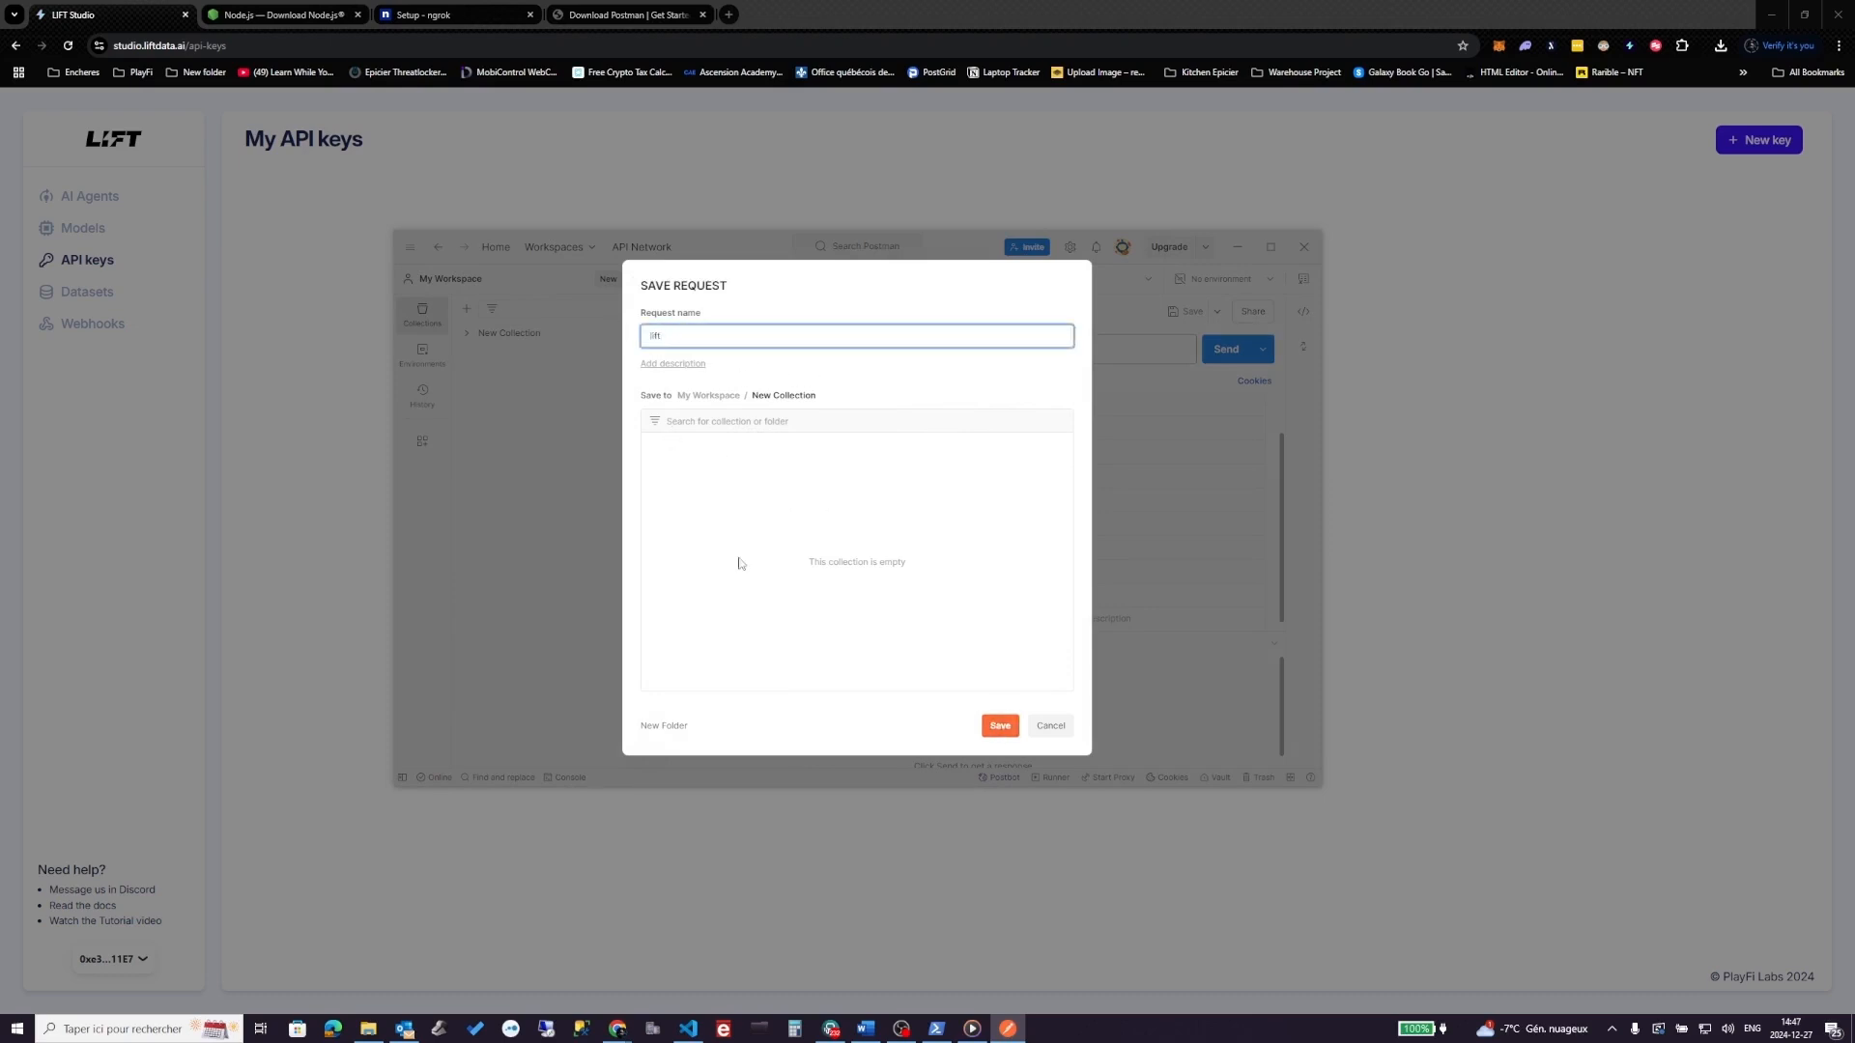
left_click(1000, 726)
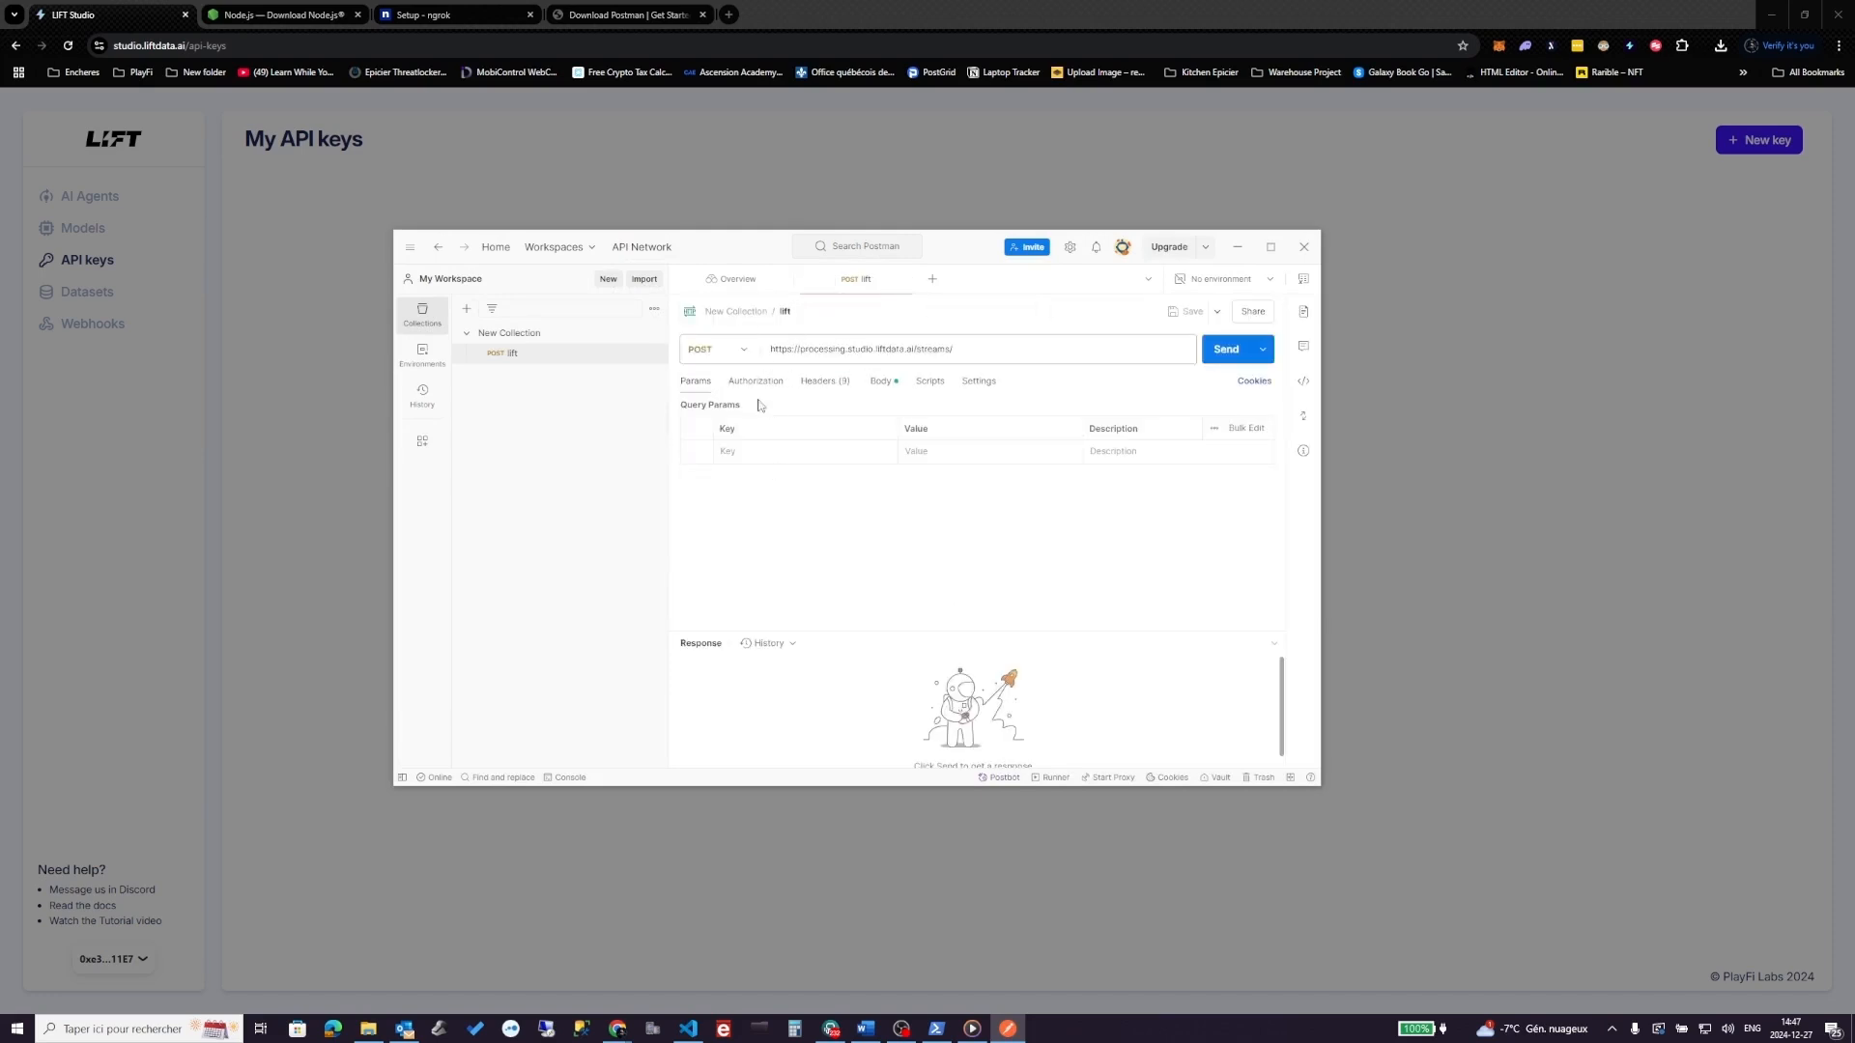
left_click(880, 383)
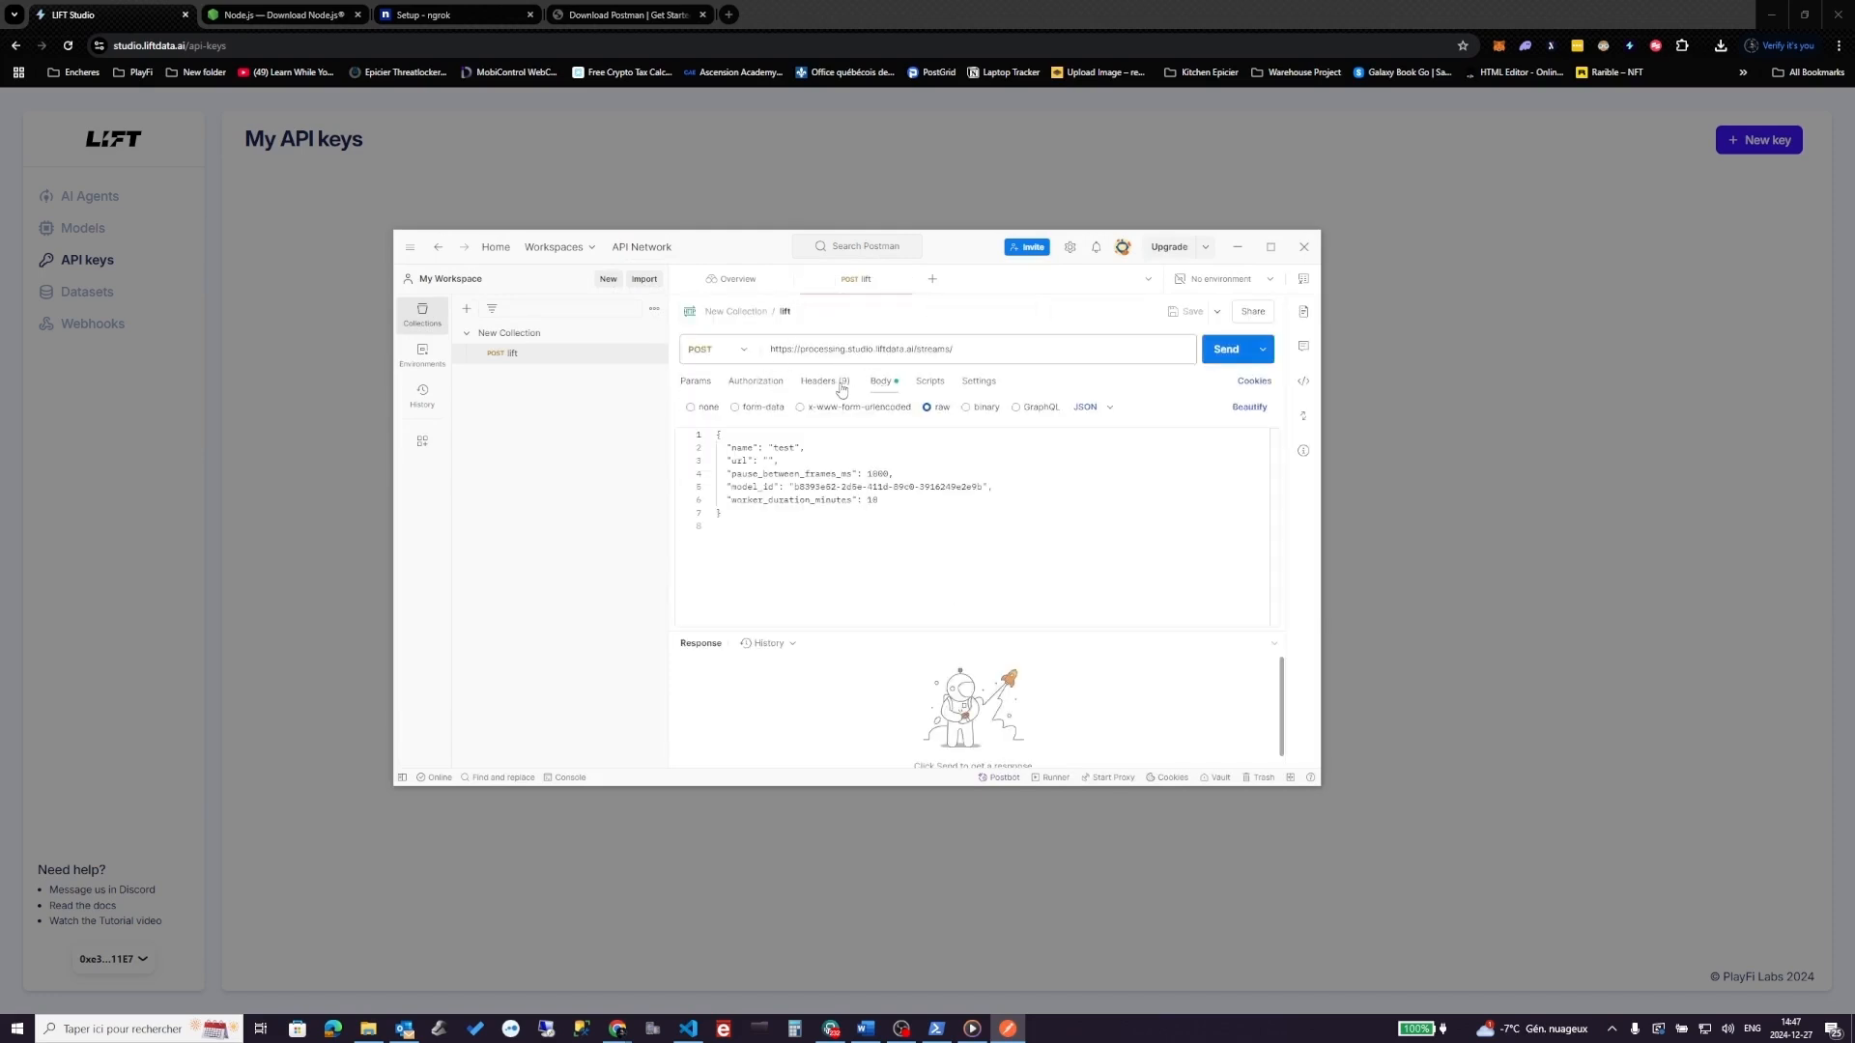
left_click(770, 461)
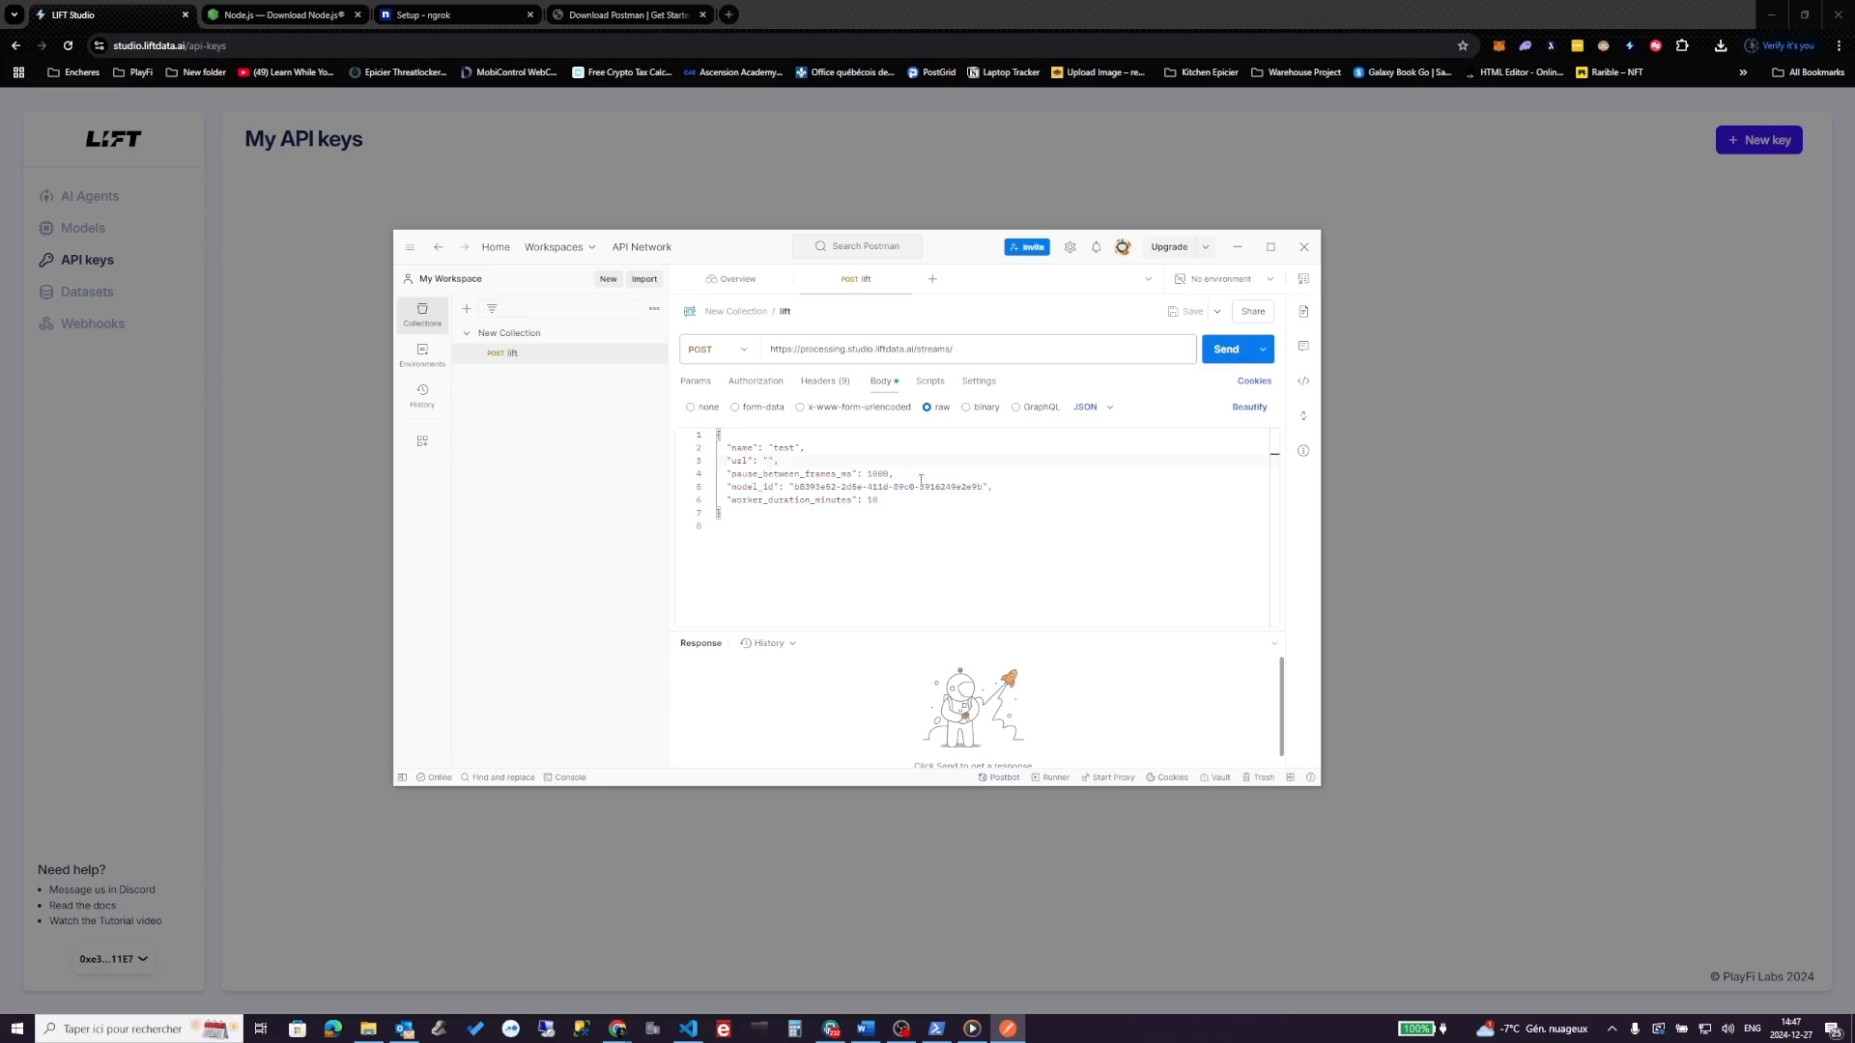
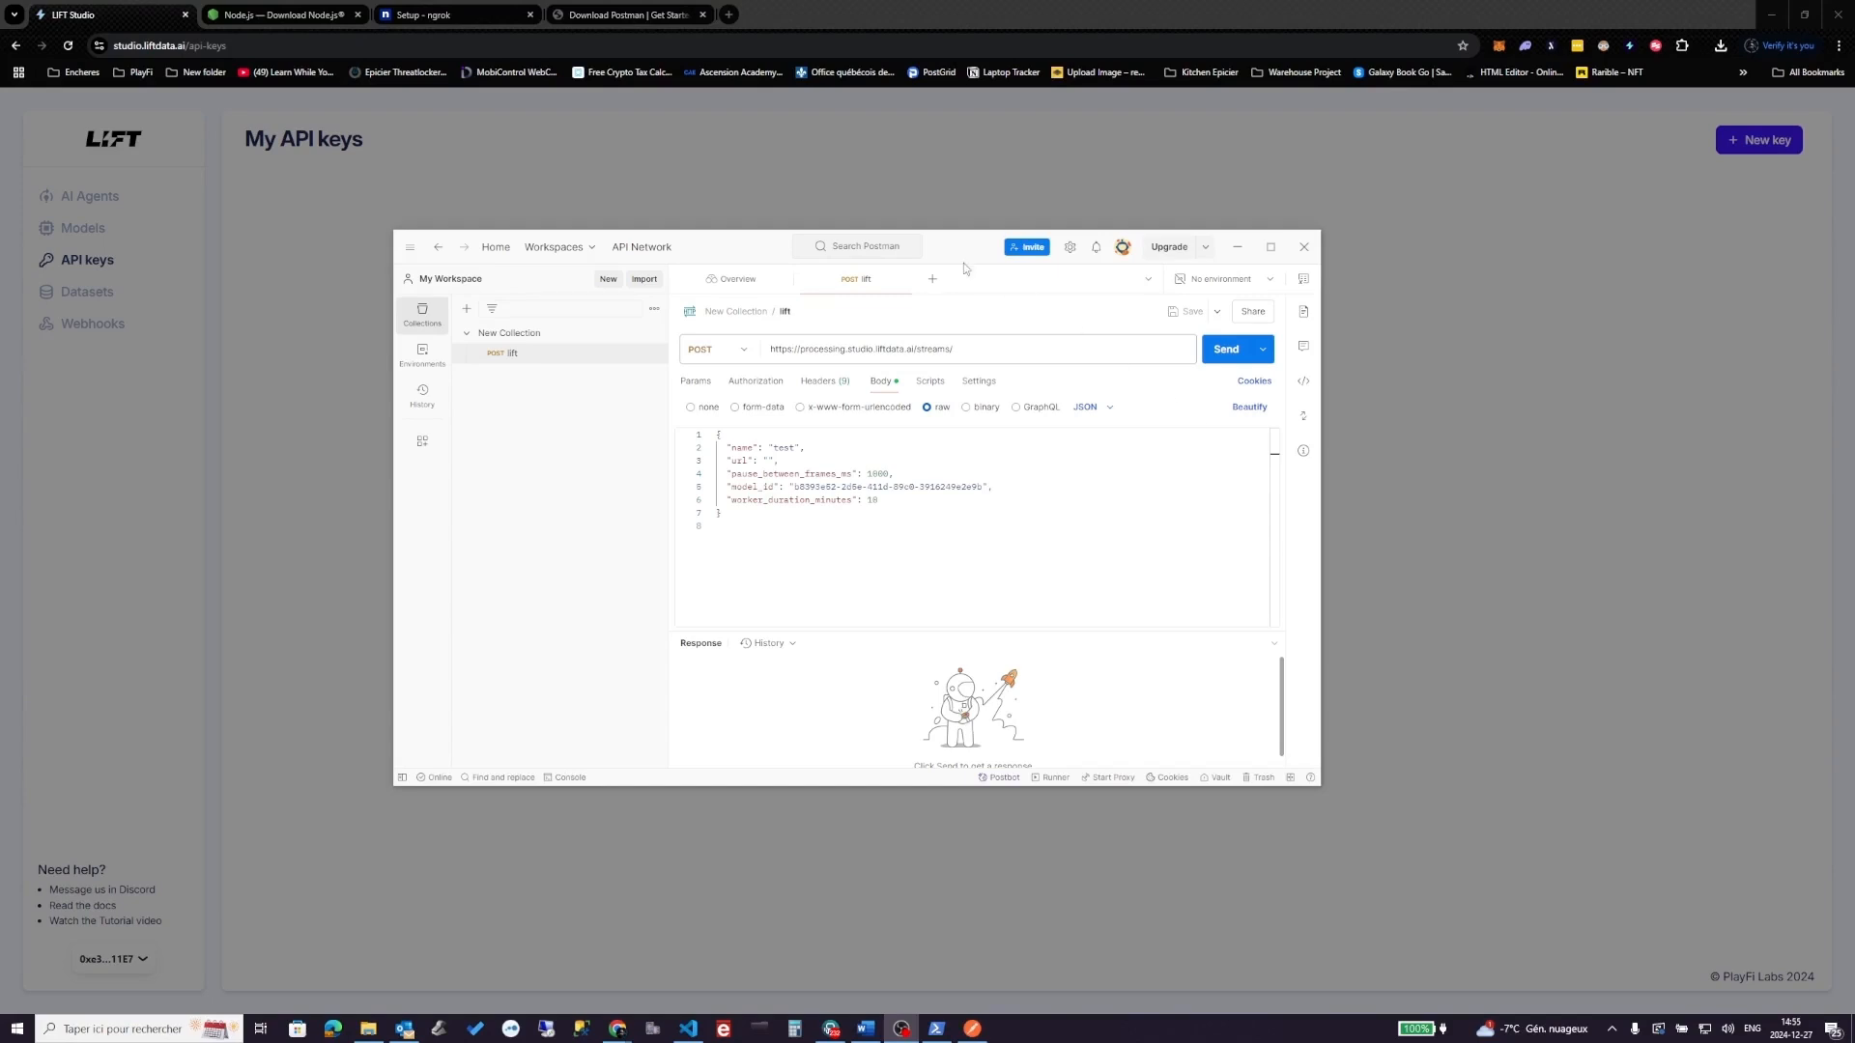
- Open twitch.tv in a new browser tab
left_click(727, 17)
type("twi")
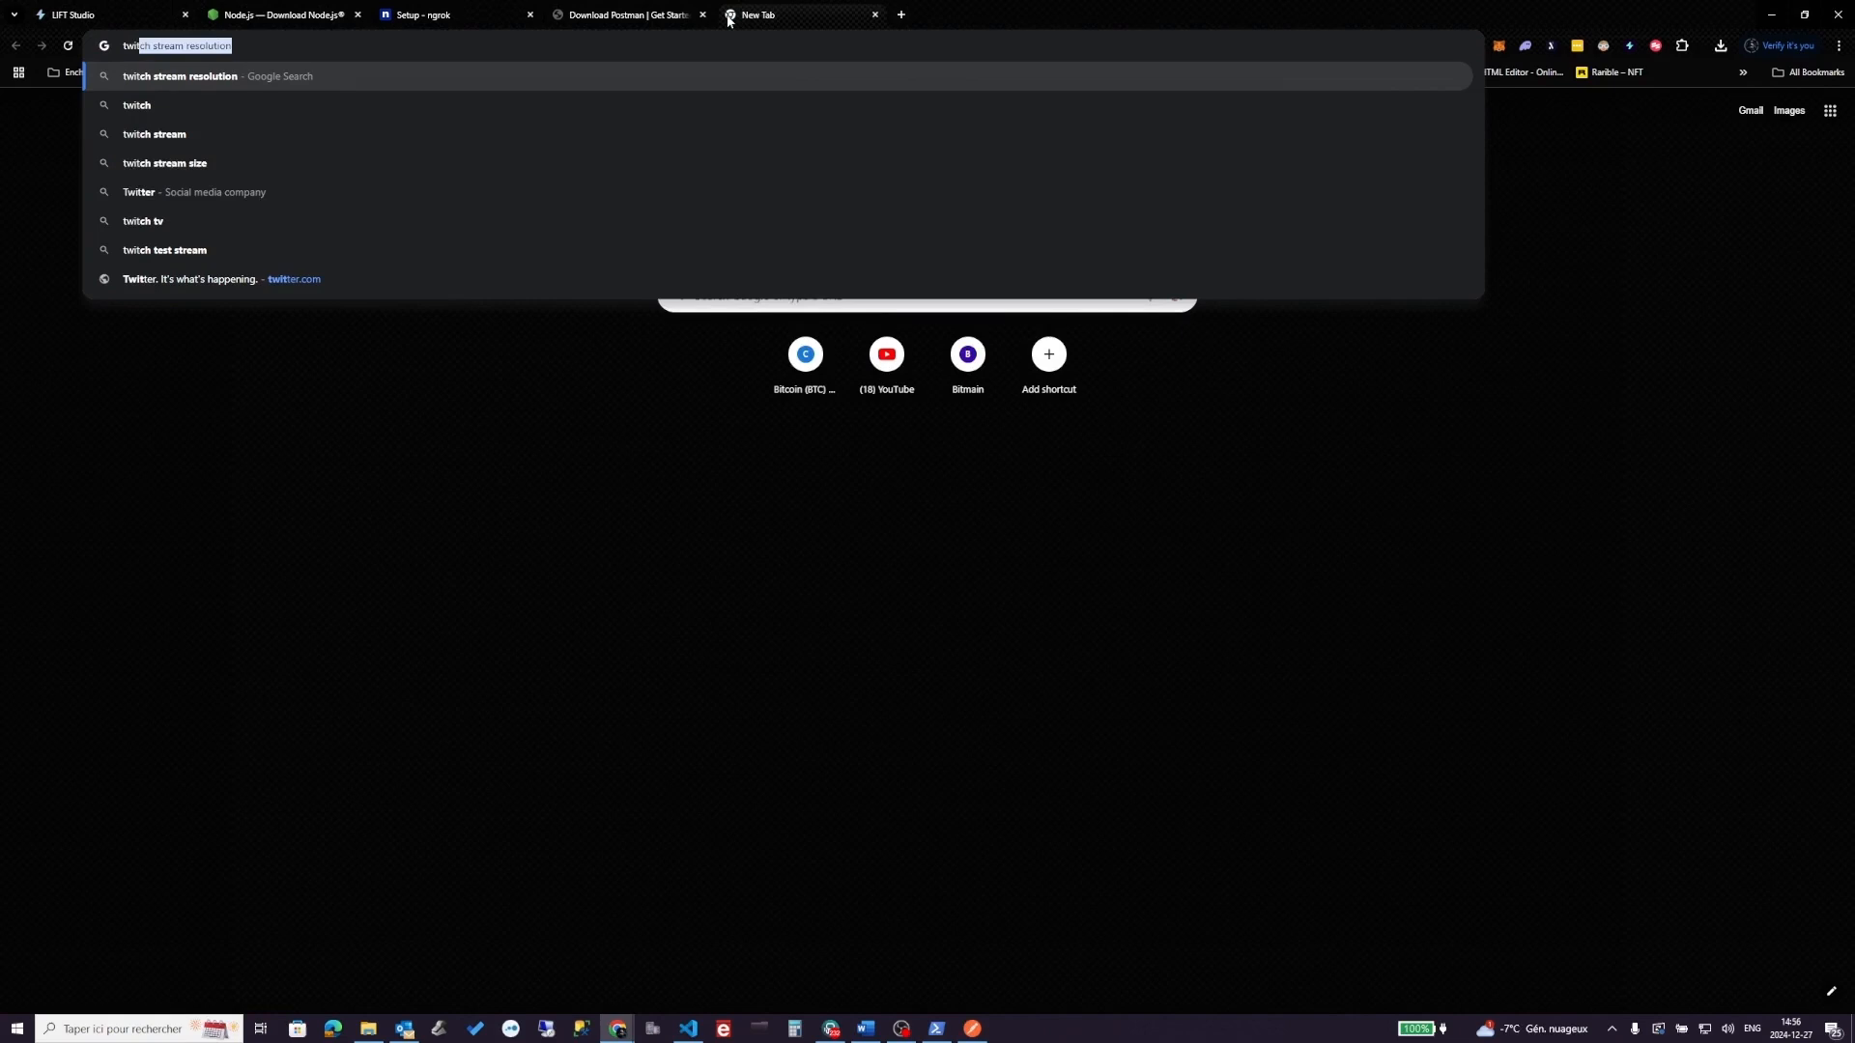
key("Down")
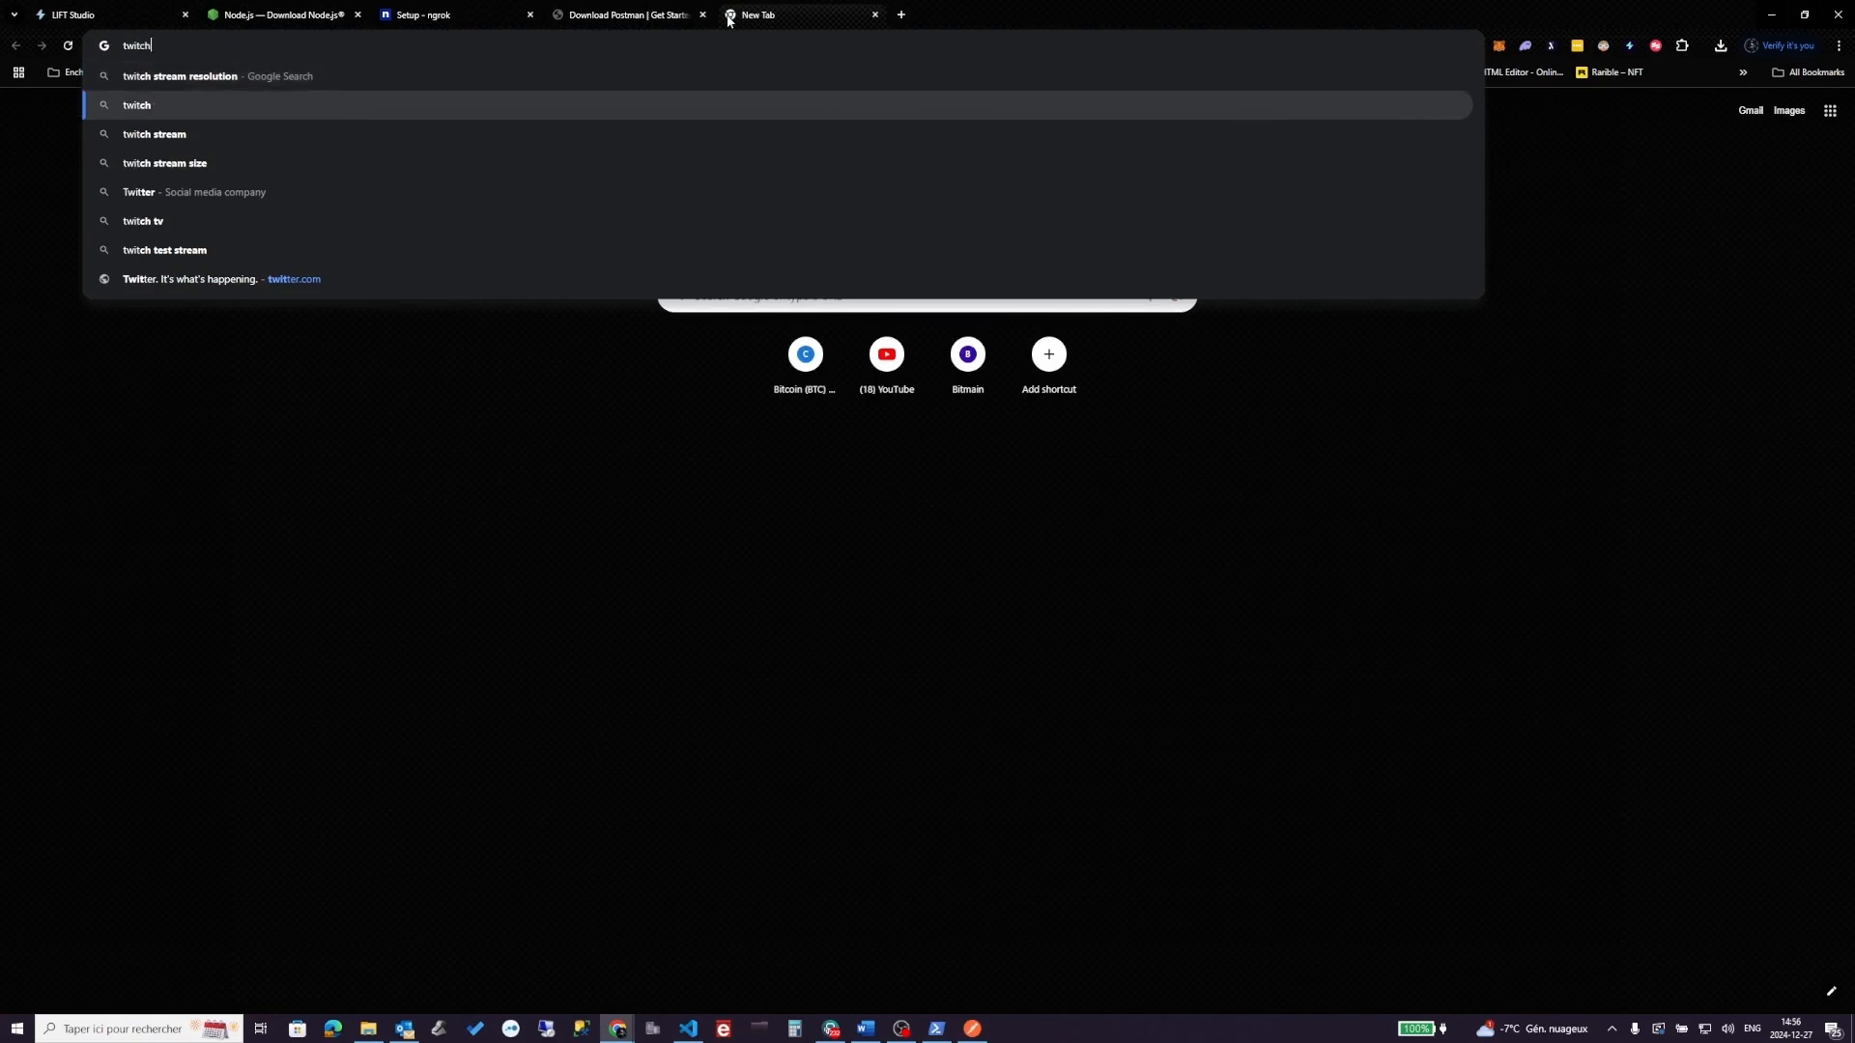
type(".tv")
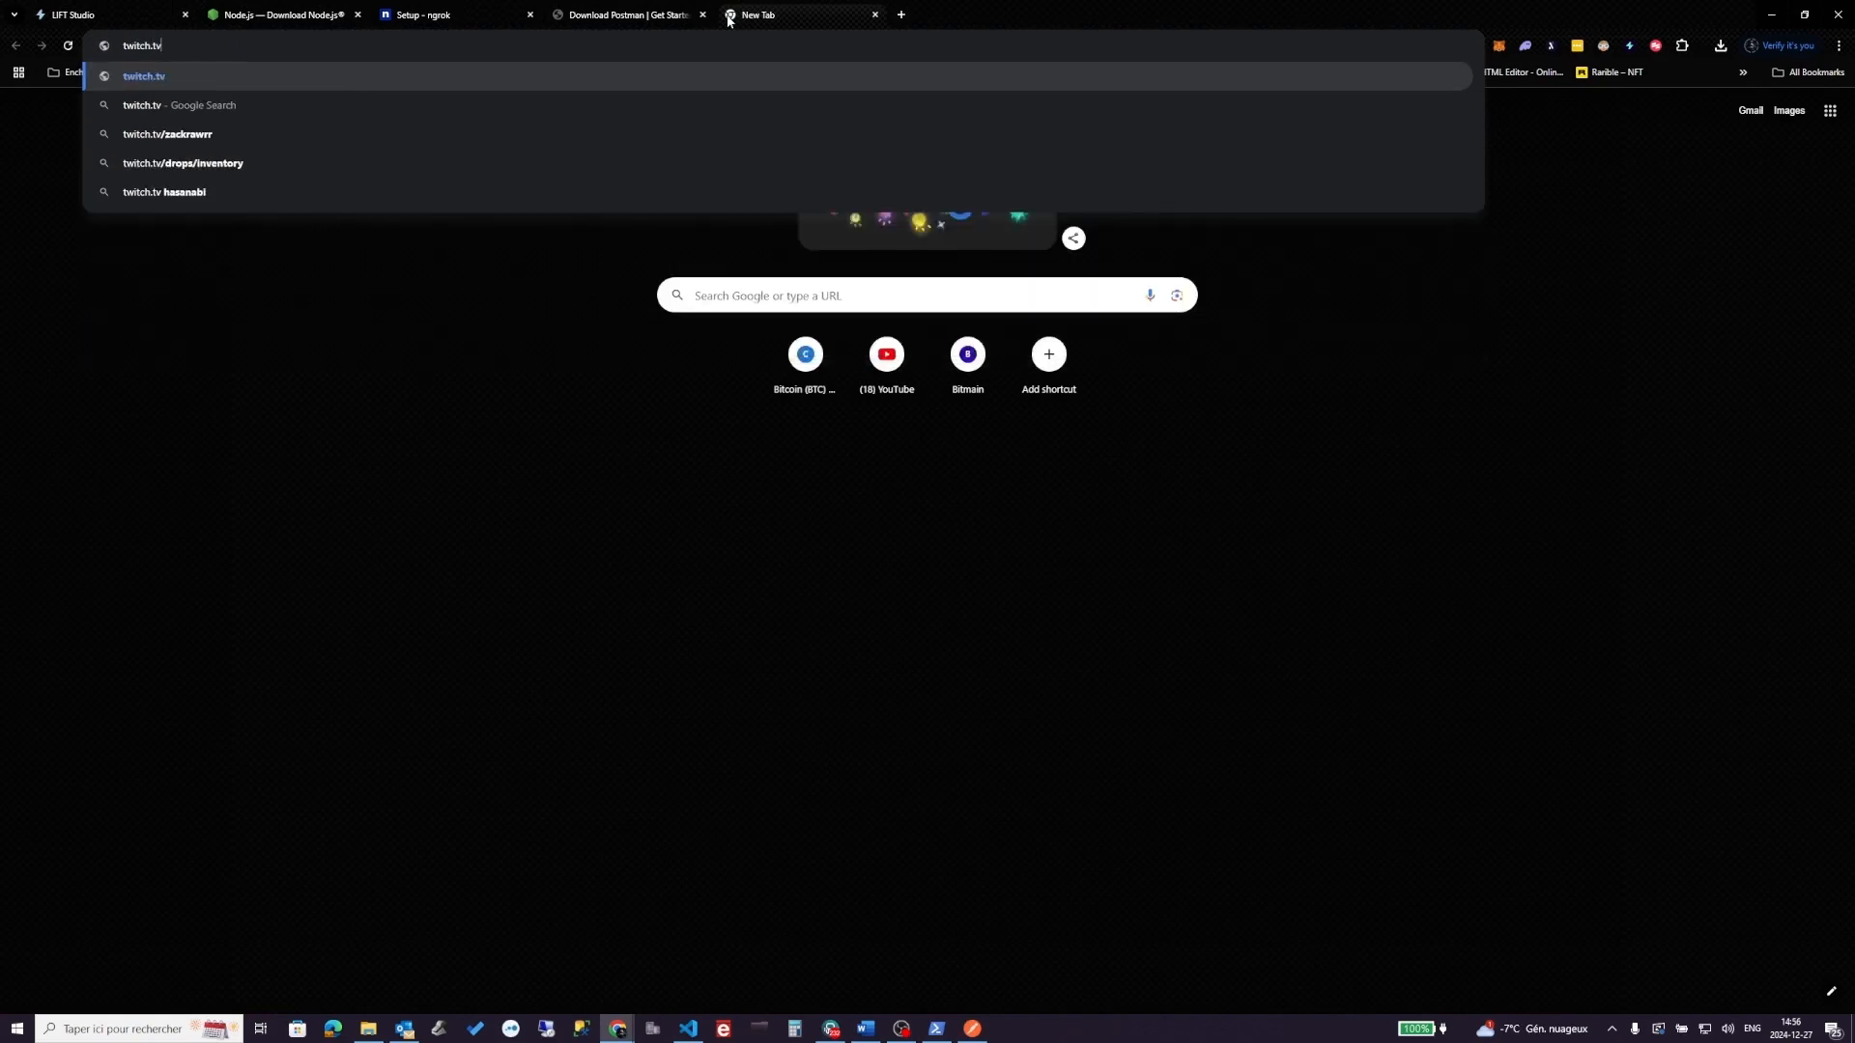
key("Return")
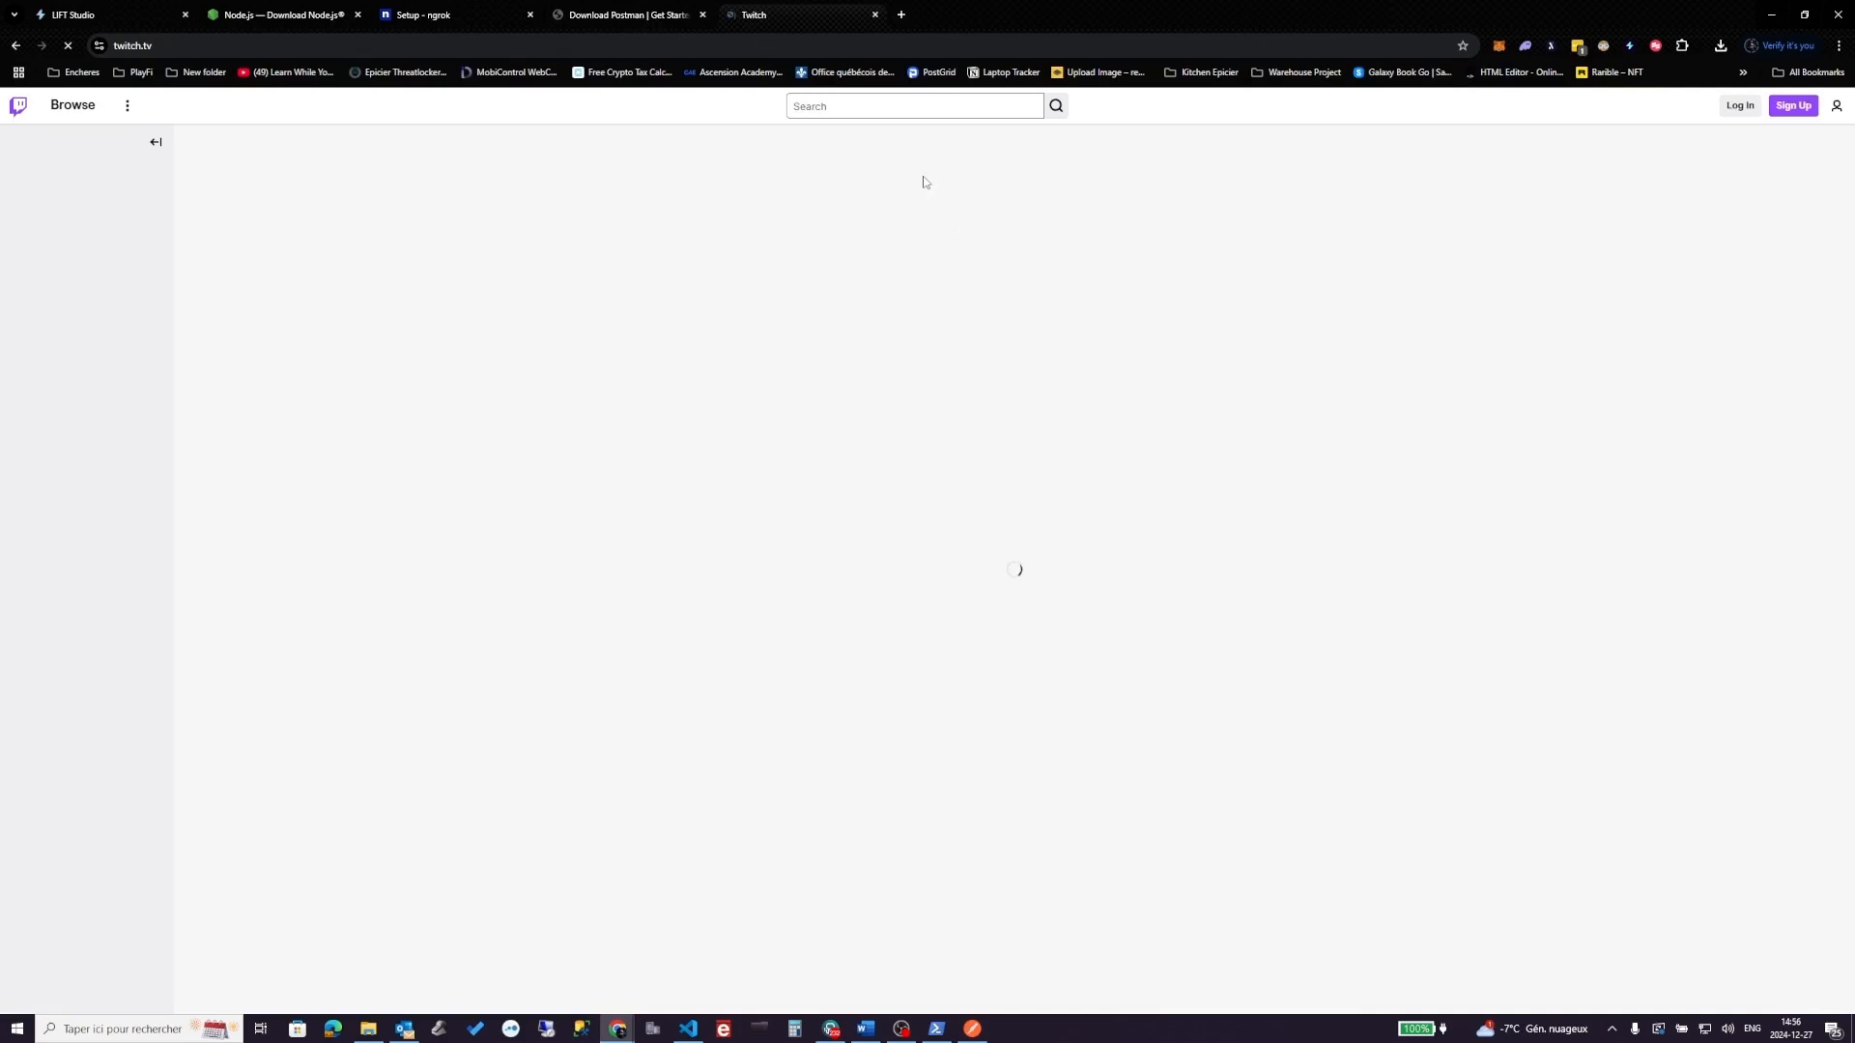
- Sign in to Twitch with the saved credentials and decline saving the password
left_click(1732, 108)
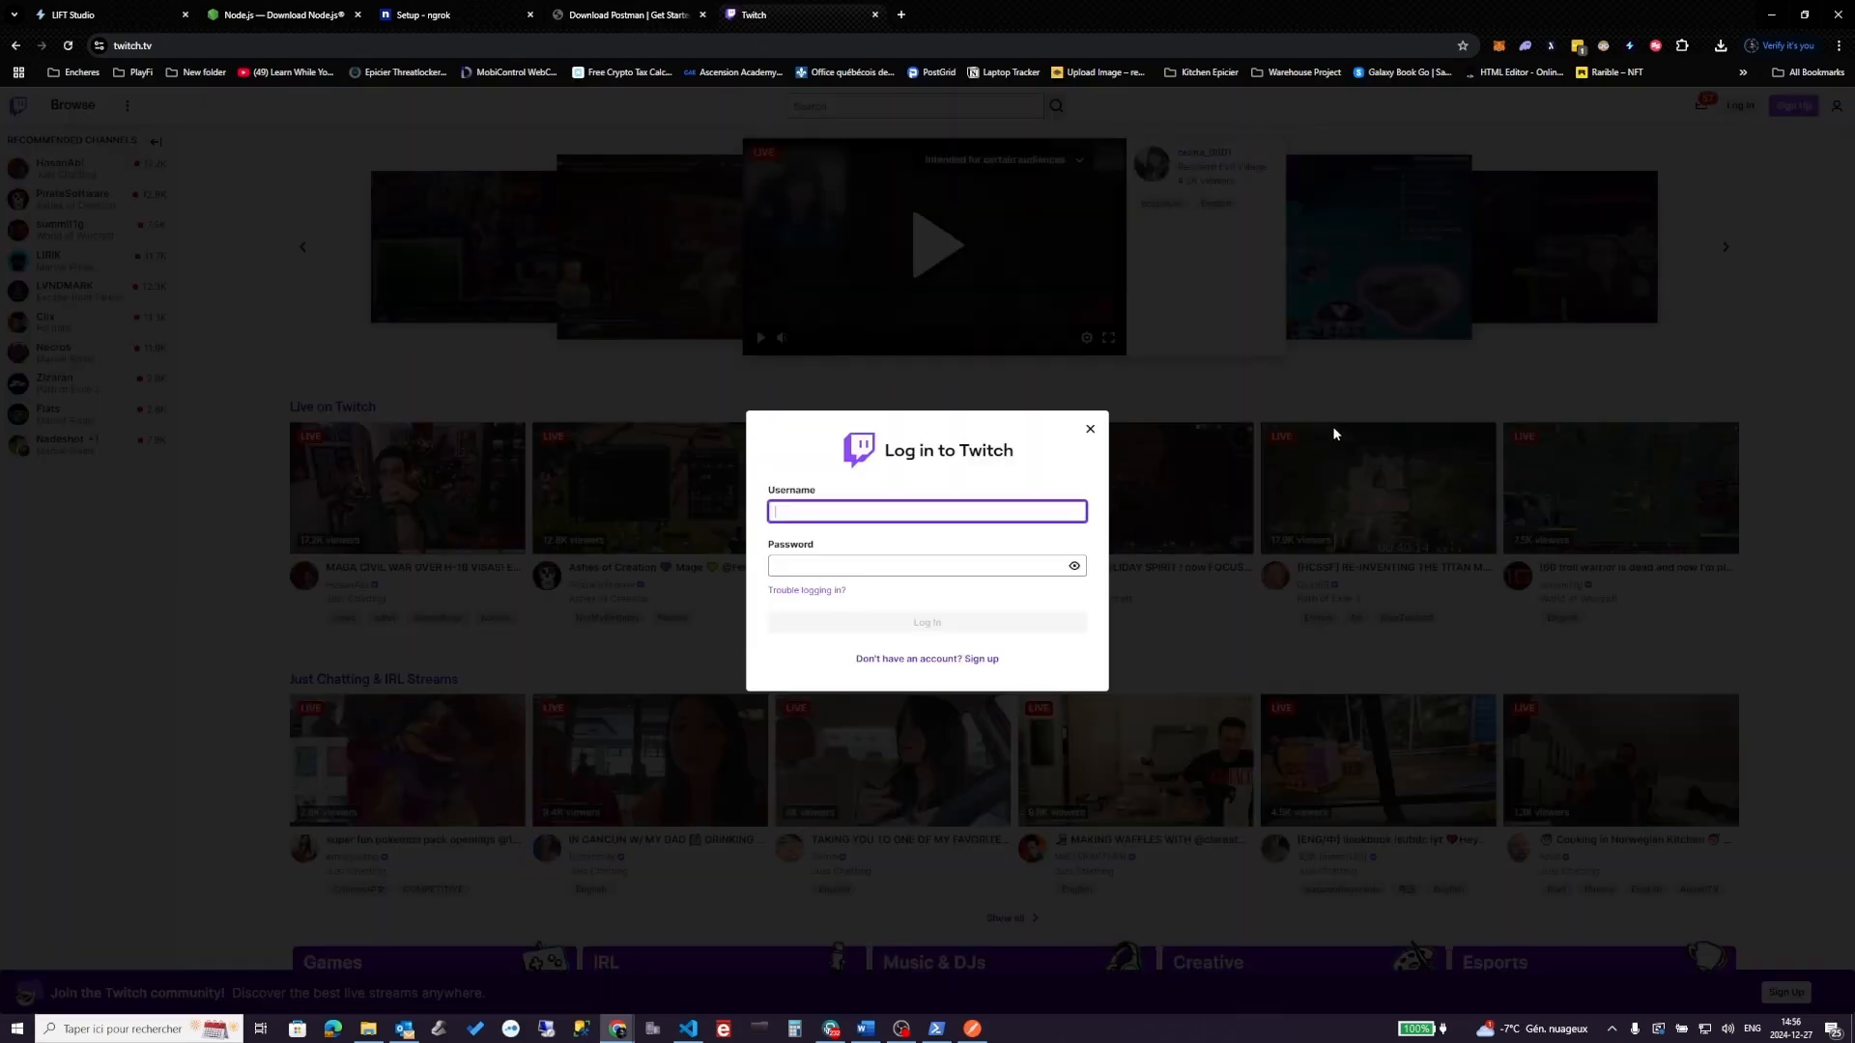
left_click(854, 515)
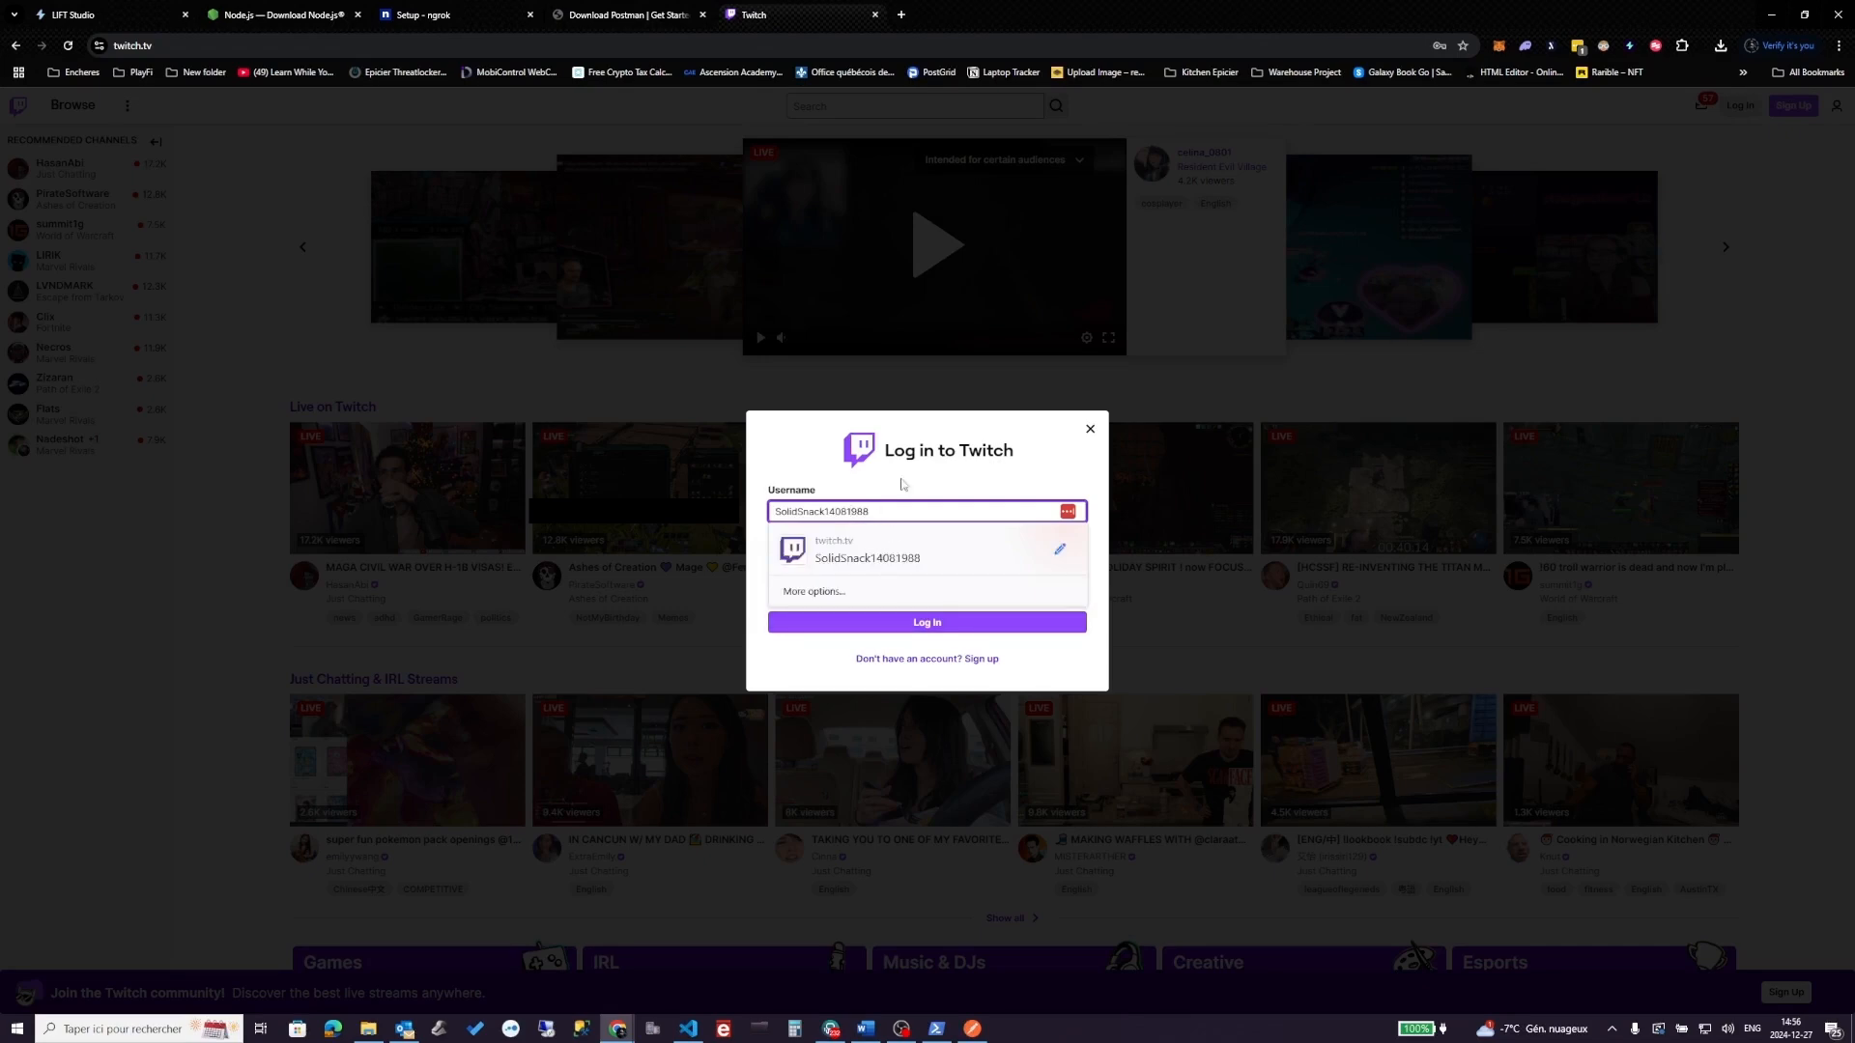
left_click(782, 455)
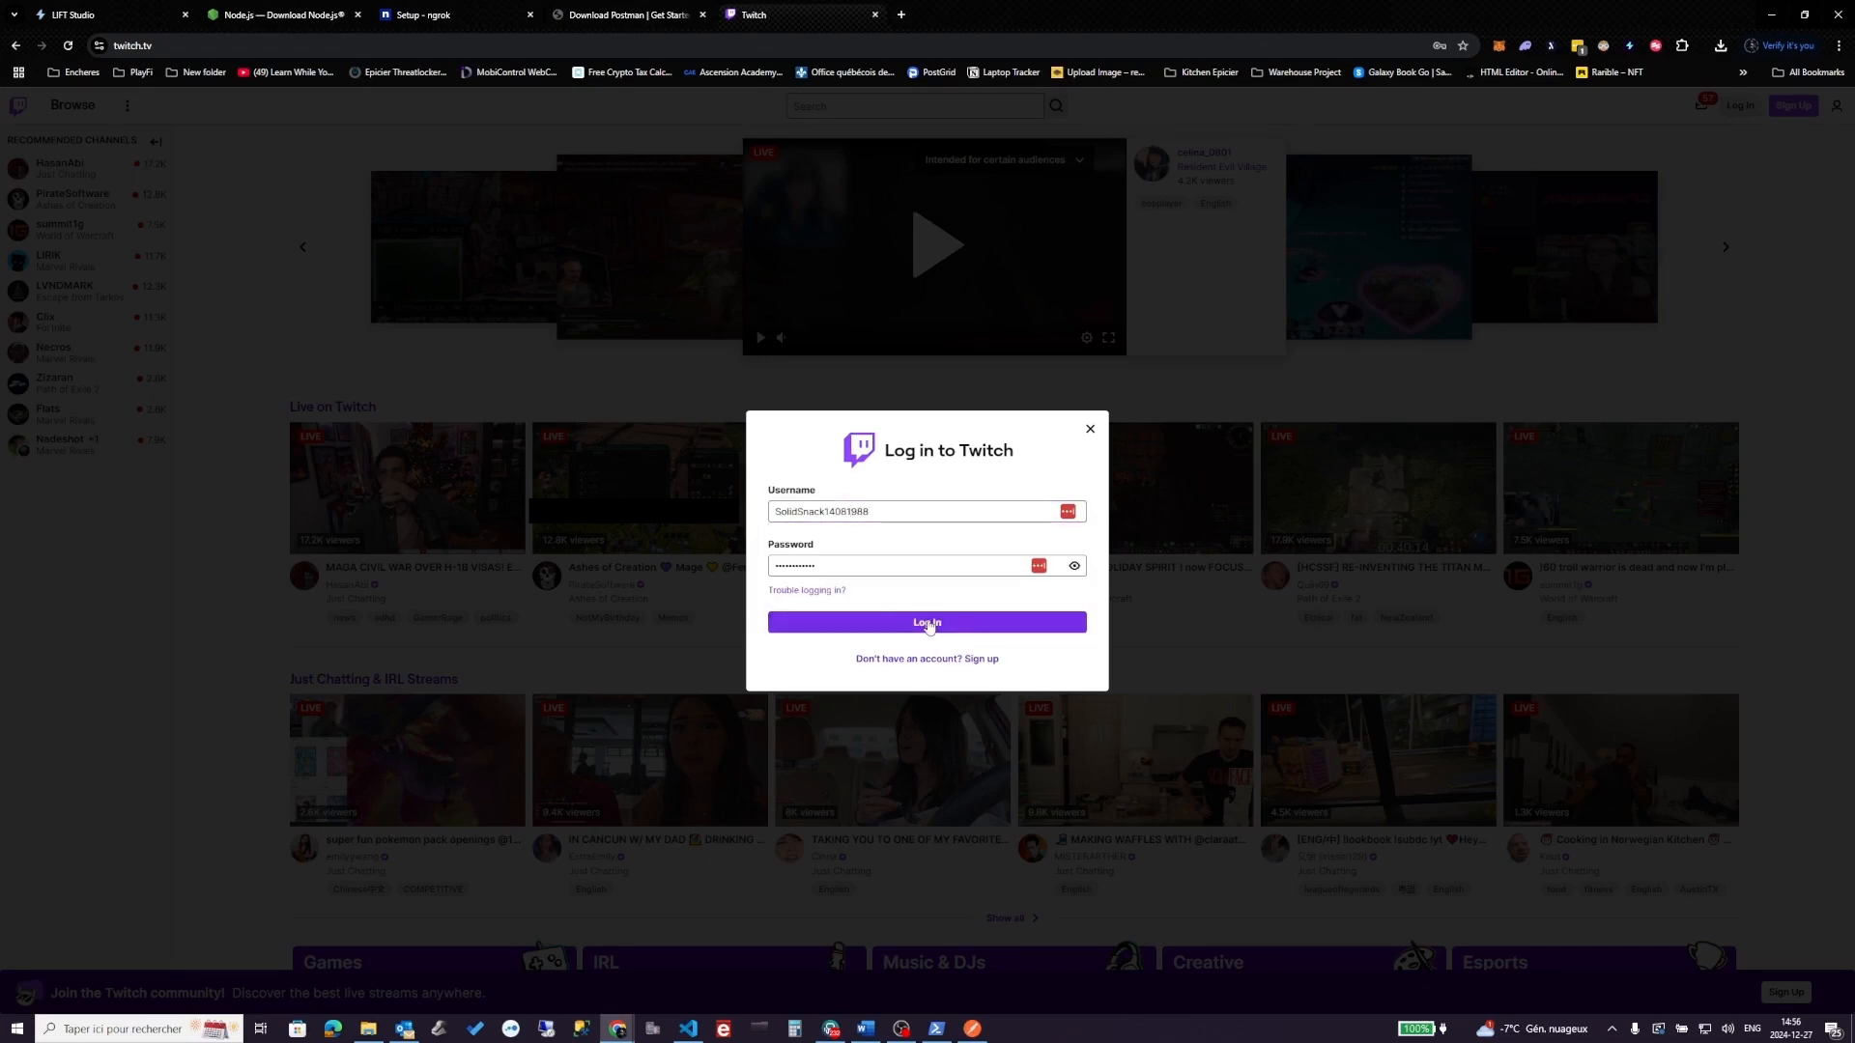
left_click(928, 623)
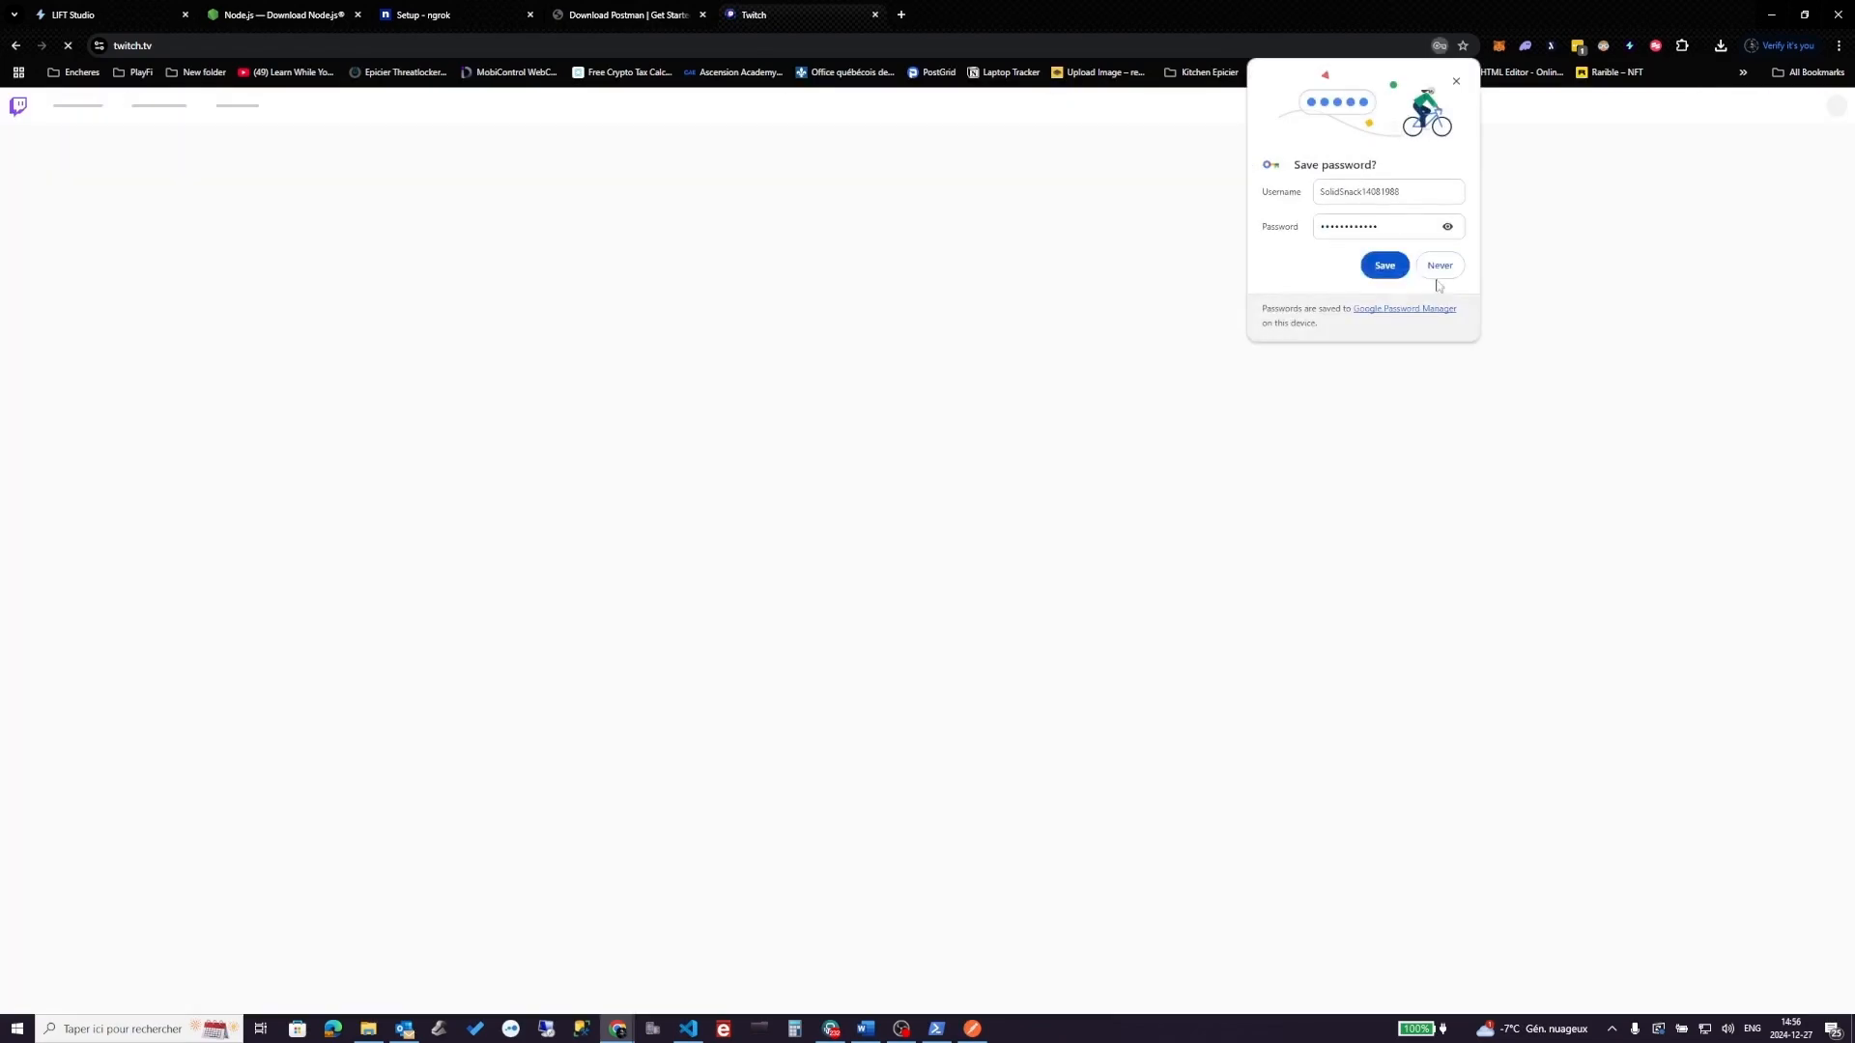
left_click(1445, 259)
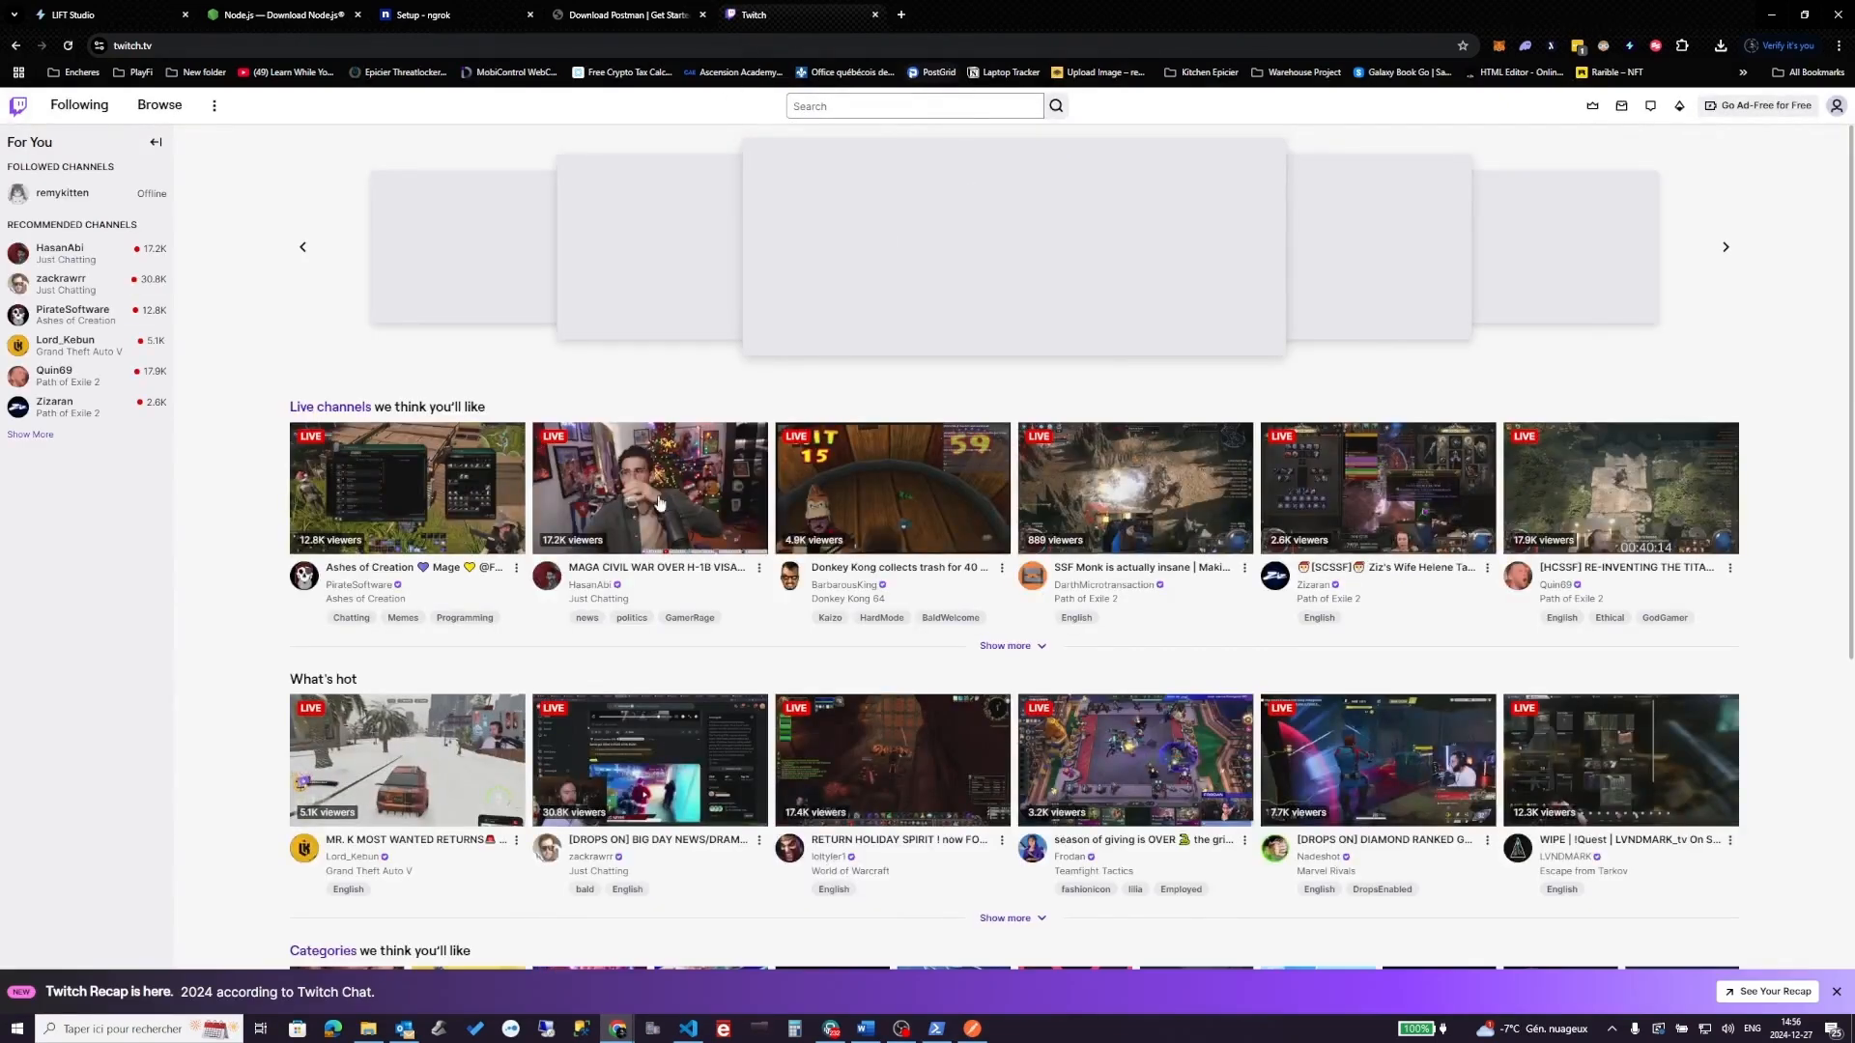
- Launch OBS Studio from Windows search despite the already-running warning, and open a new browser tab
left_click(629, 14)
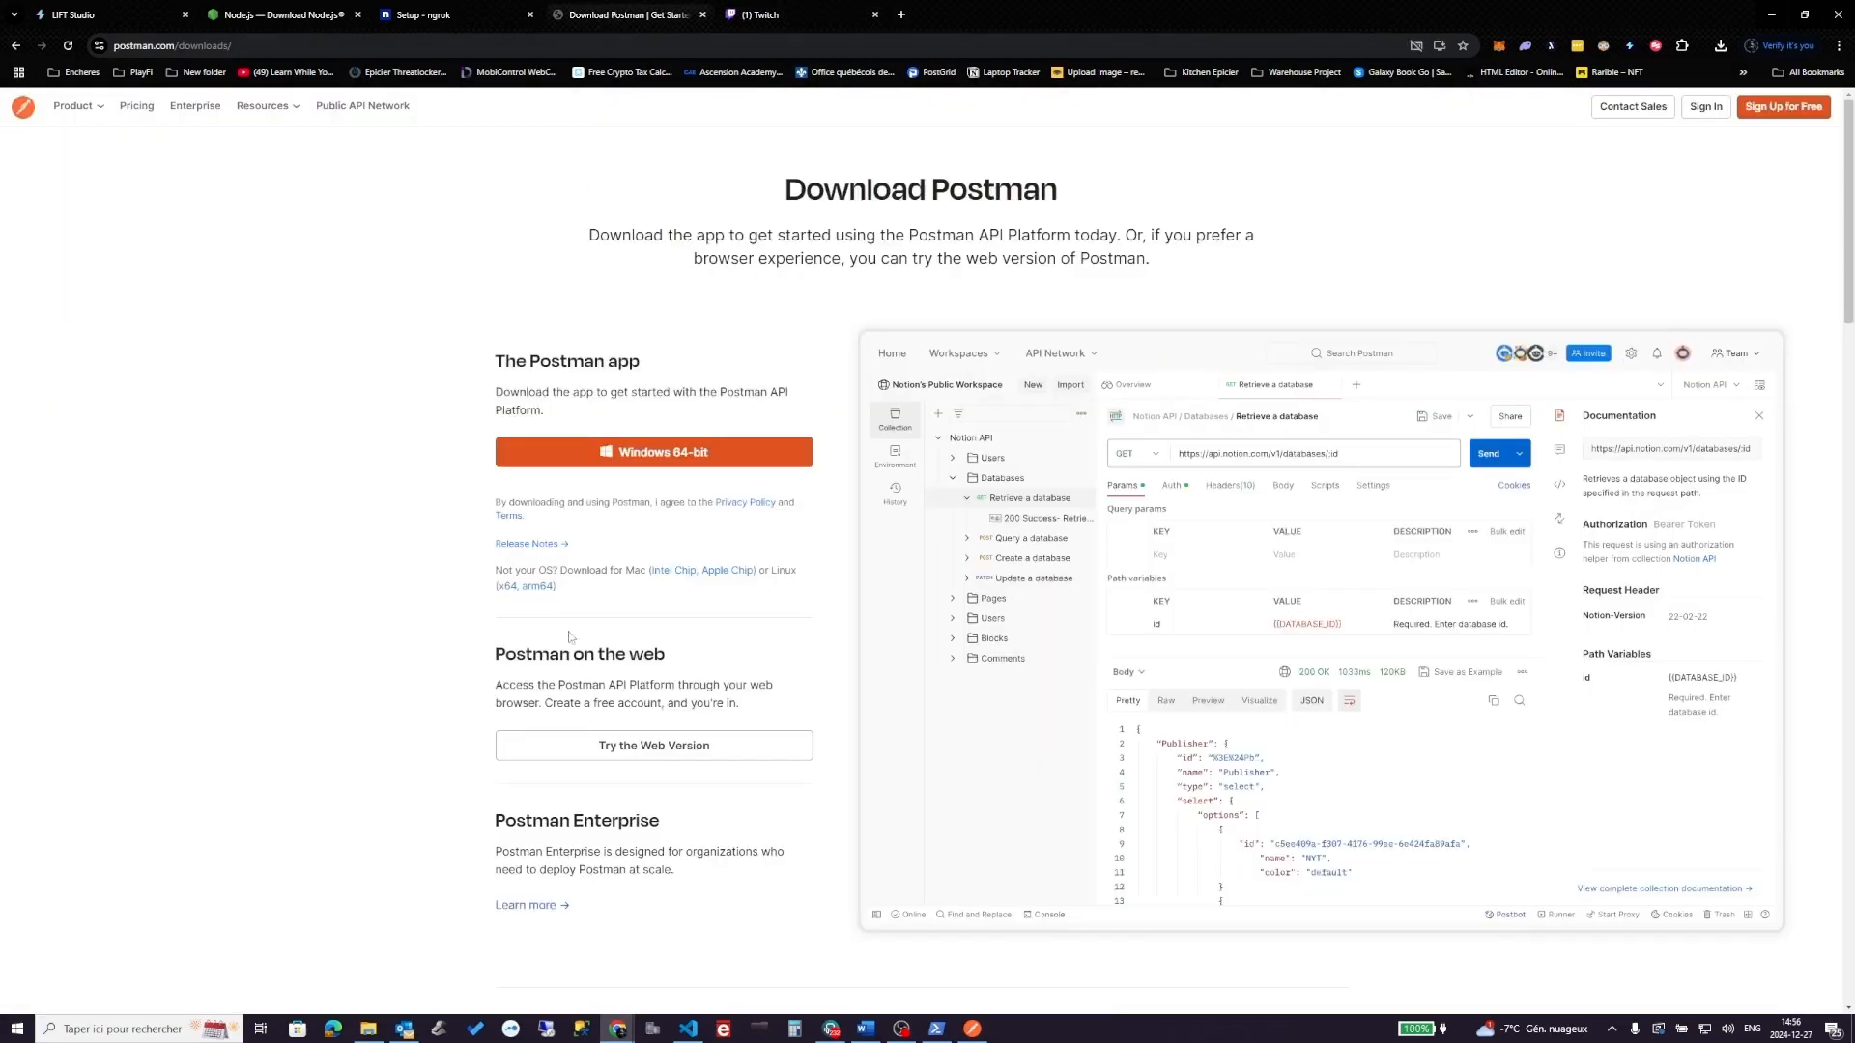
left_click(149, 1030)
type("o")
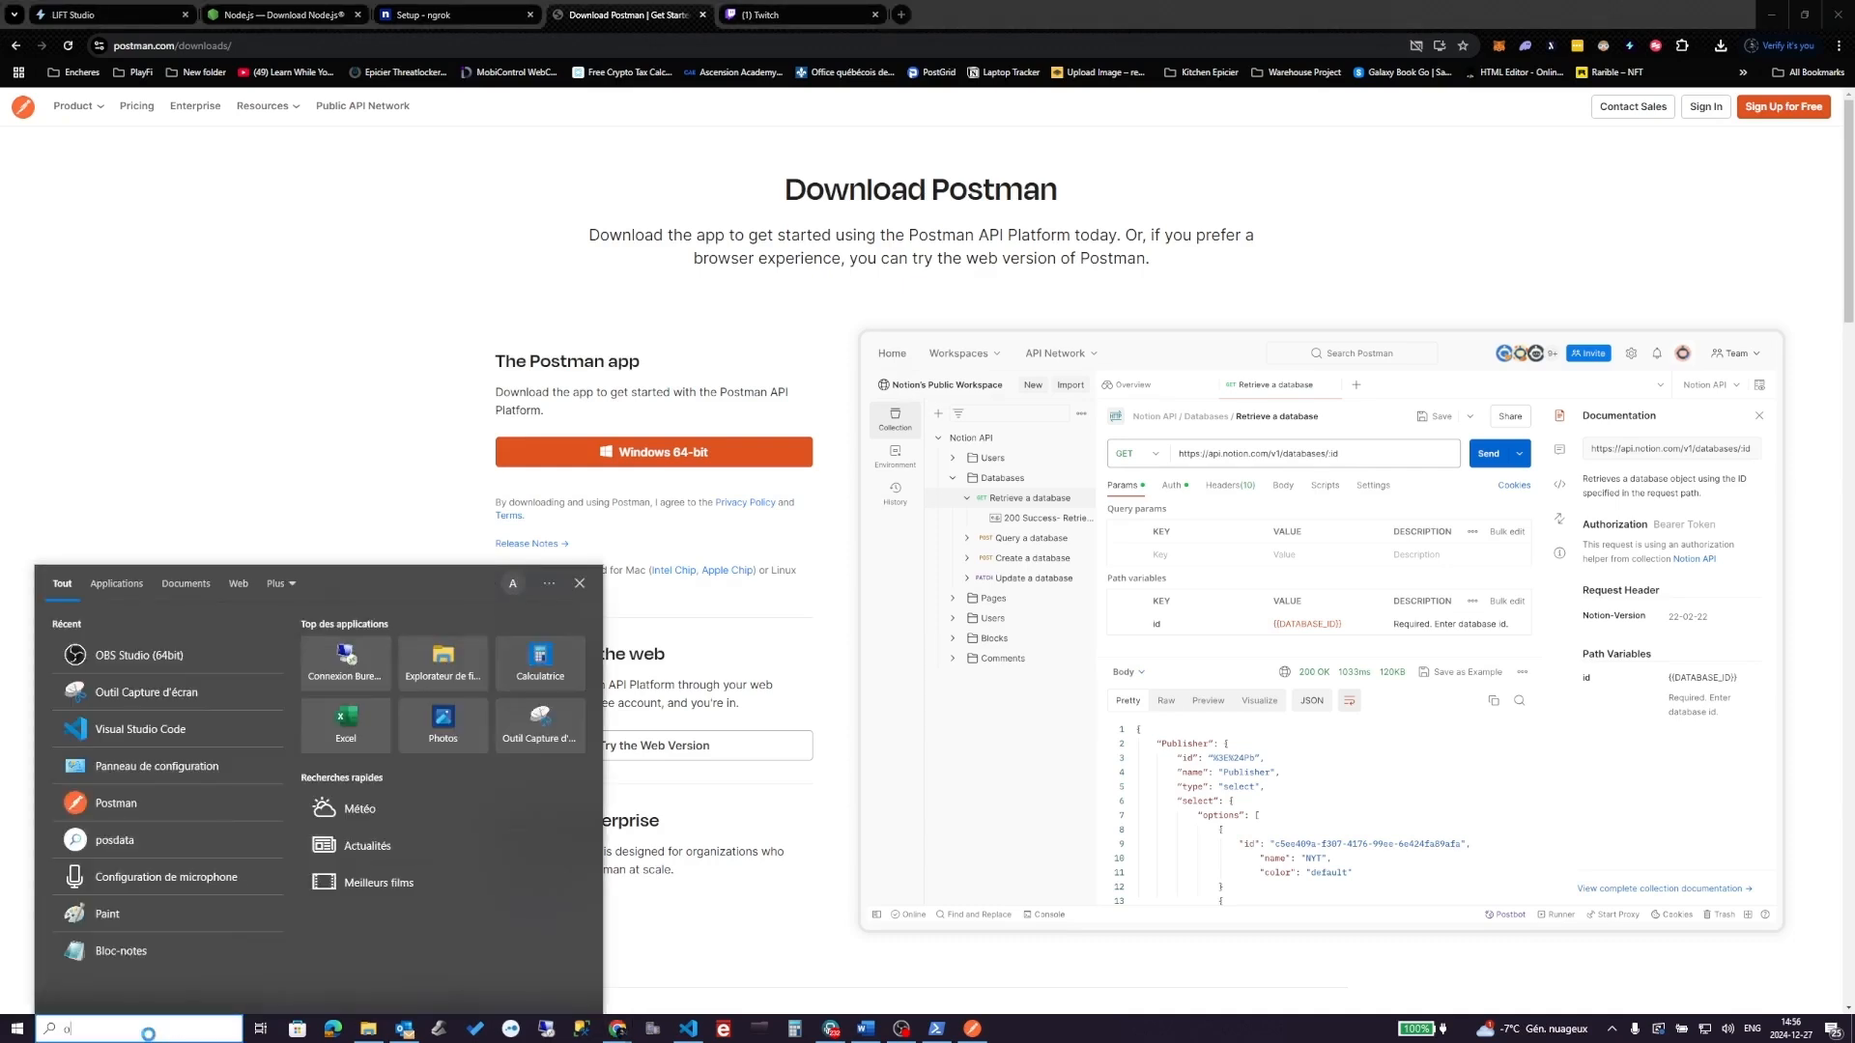
type("bs")
key("Return")
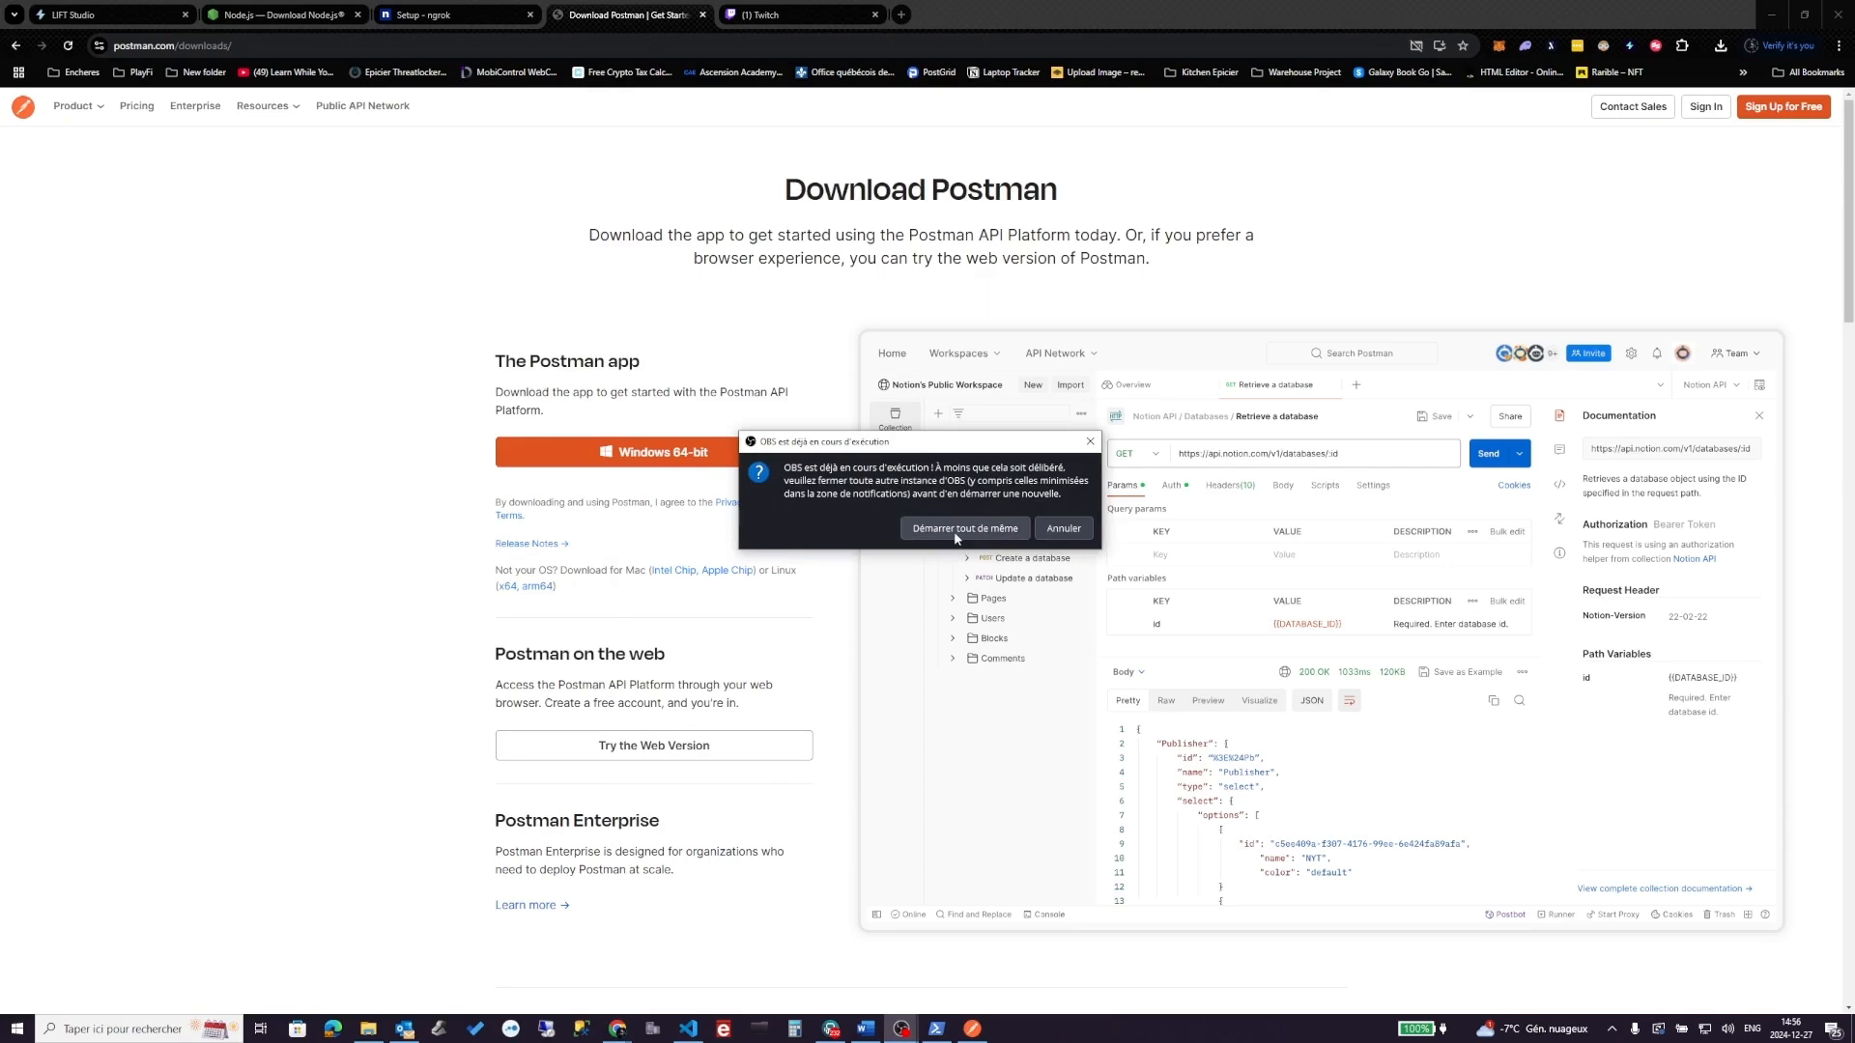
left_click(956, 537)
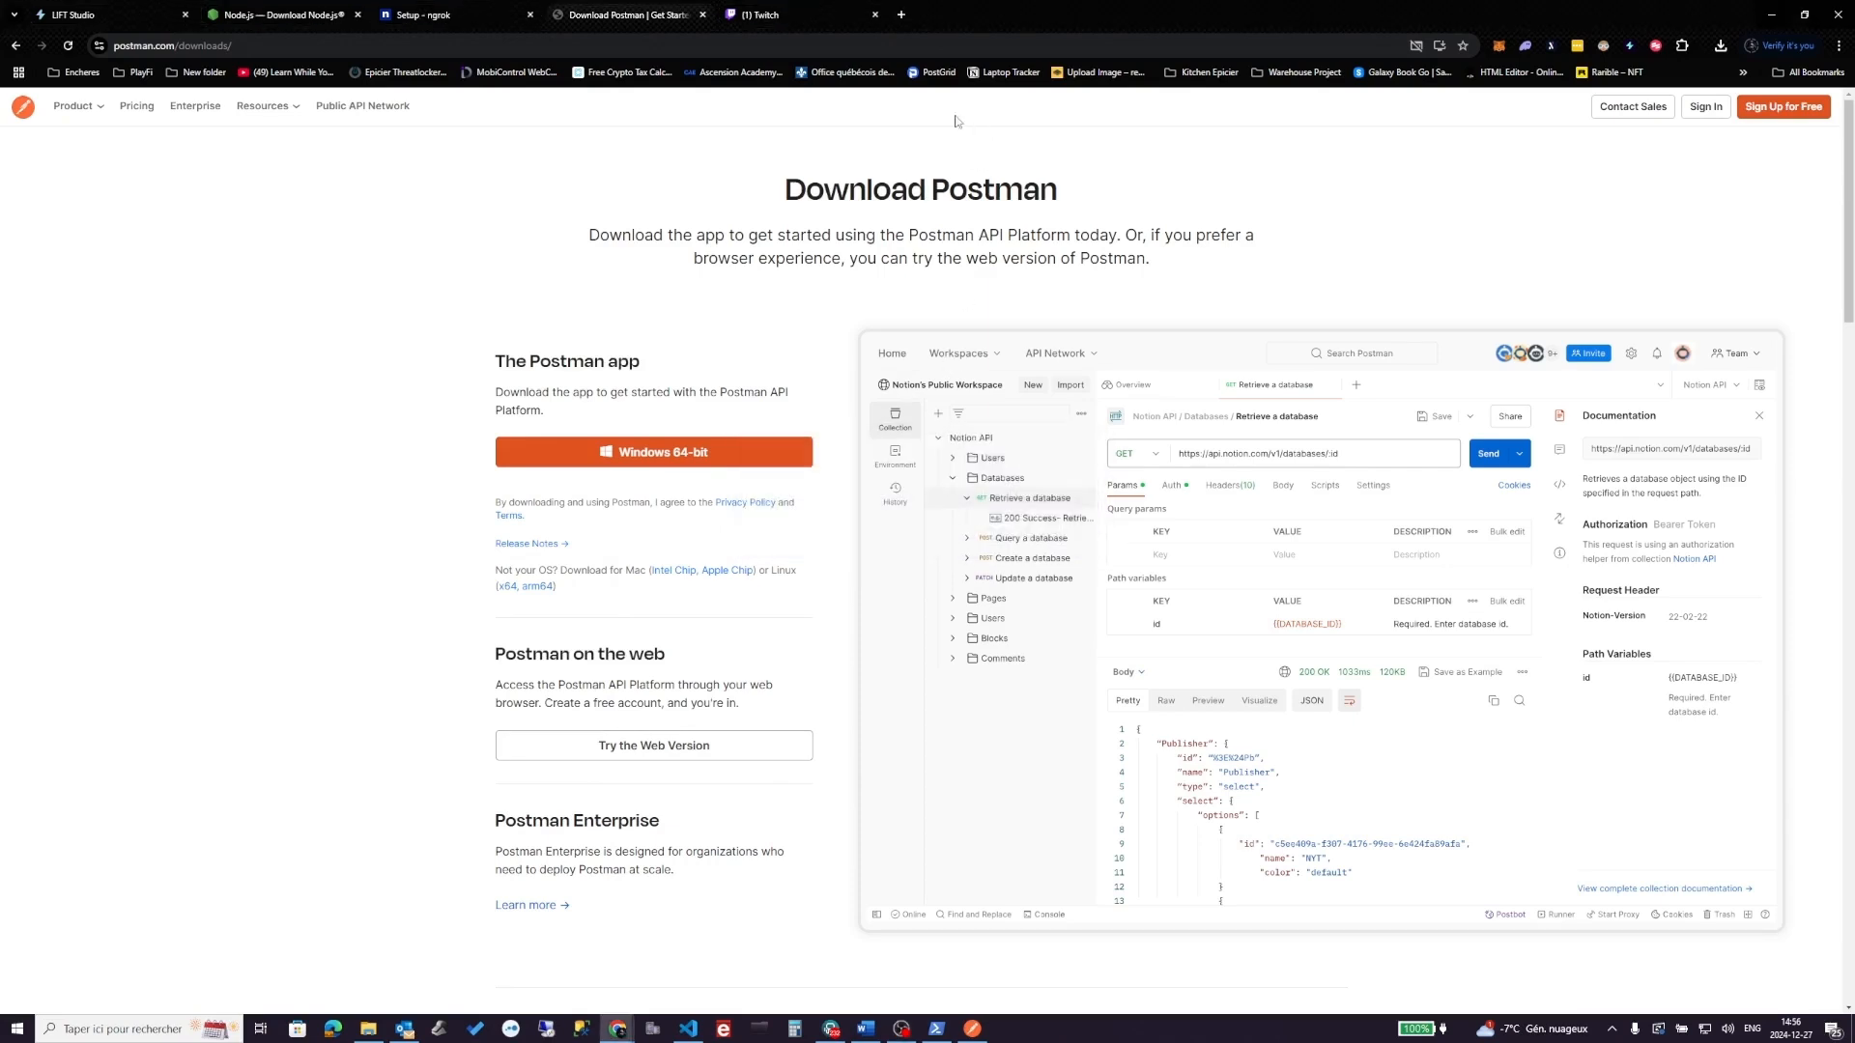
left_click(901, 14)
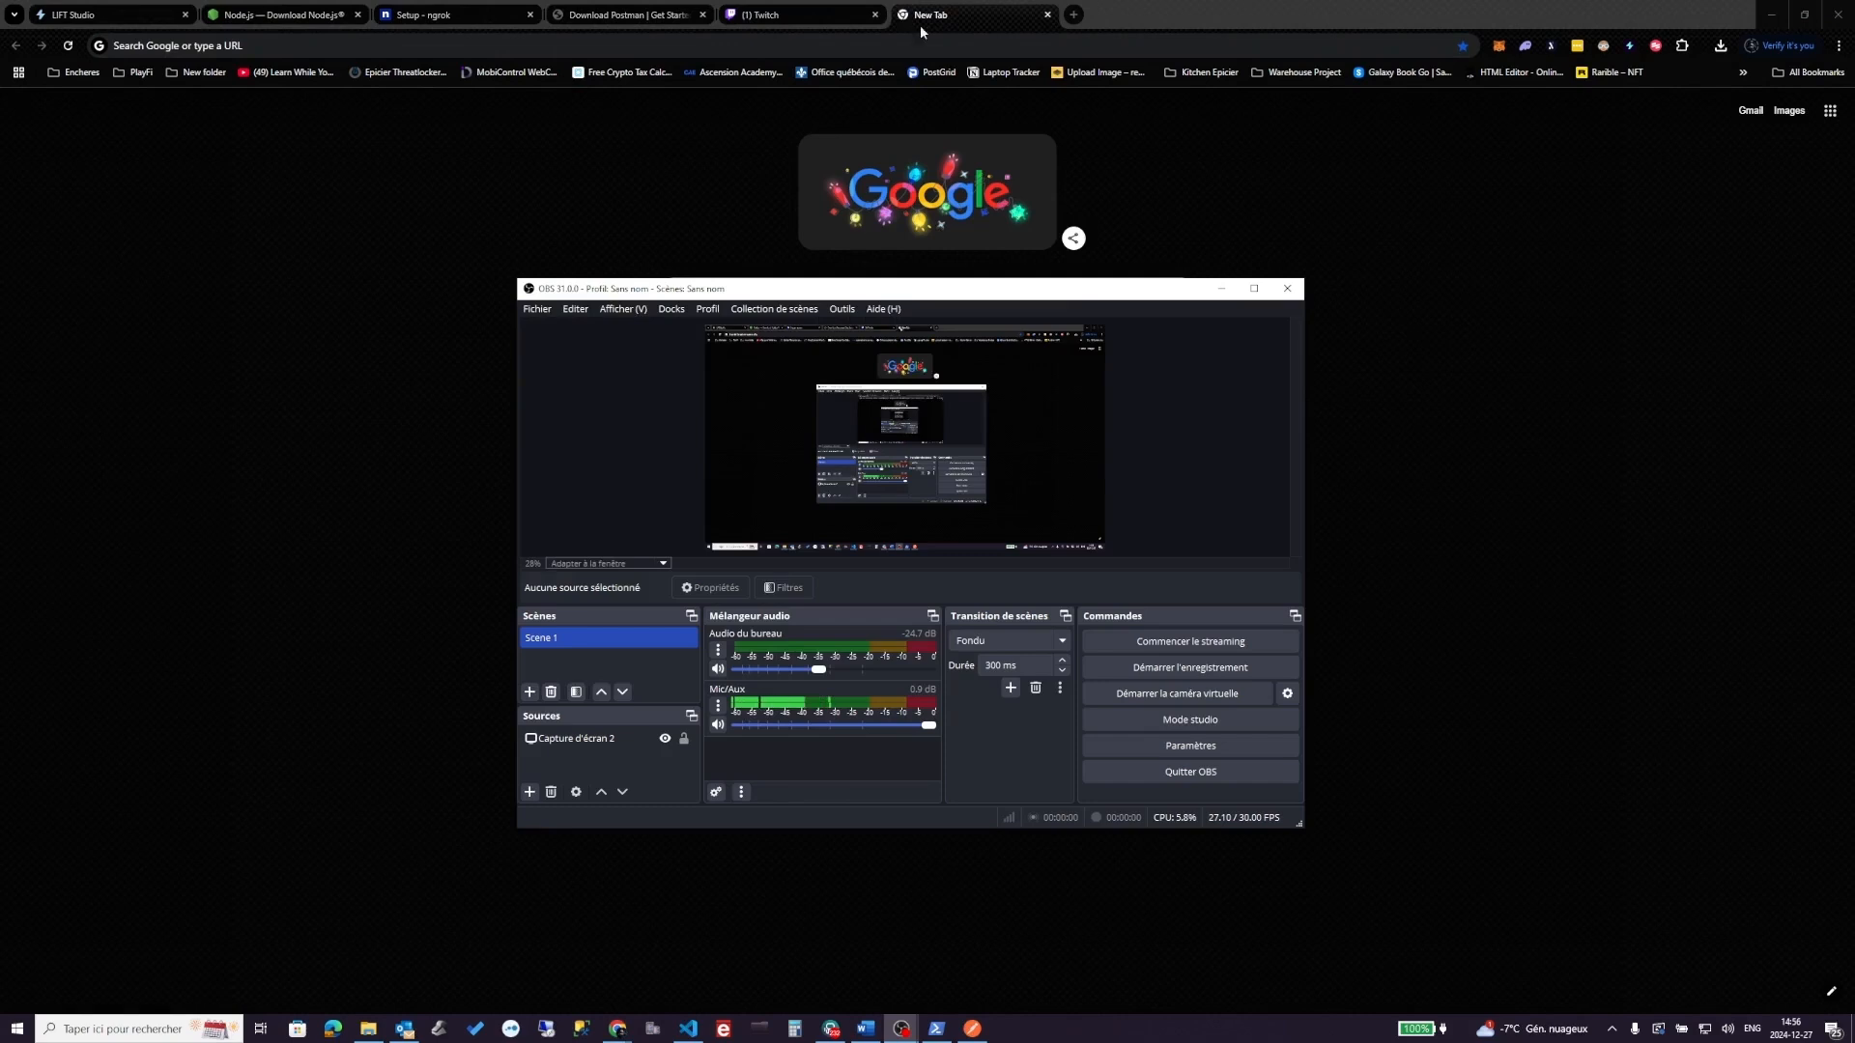
left_click(603, 37)
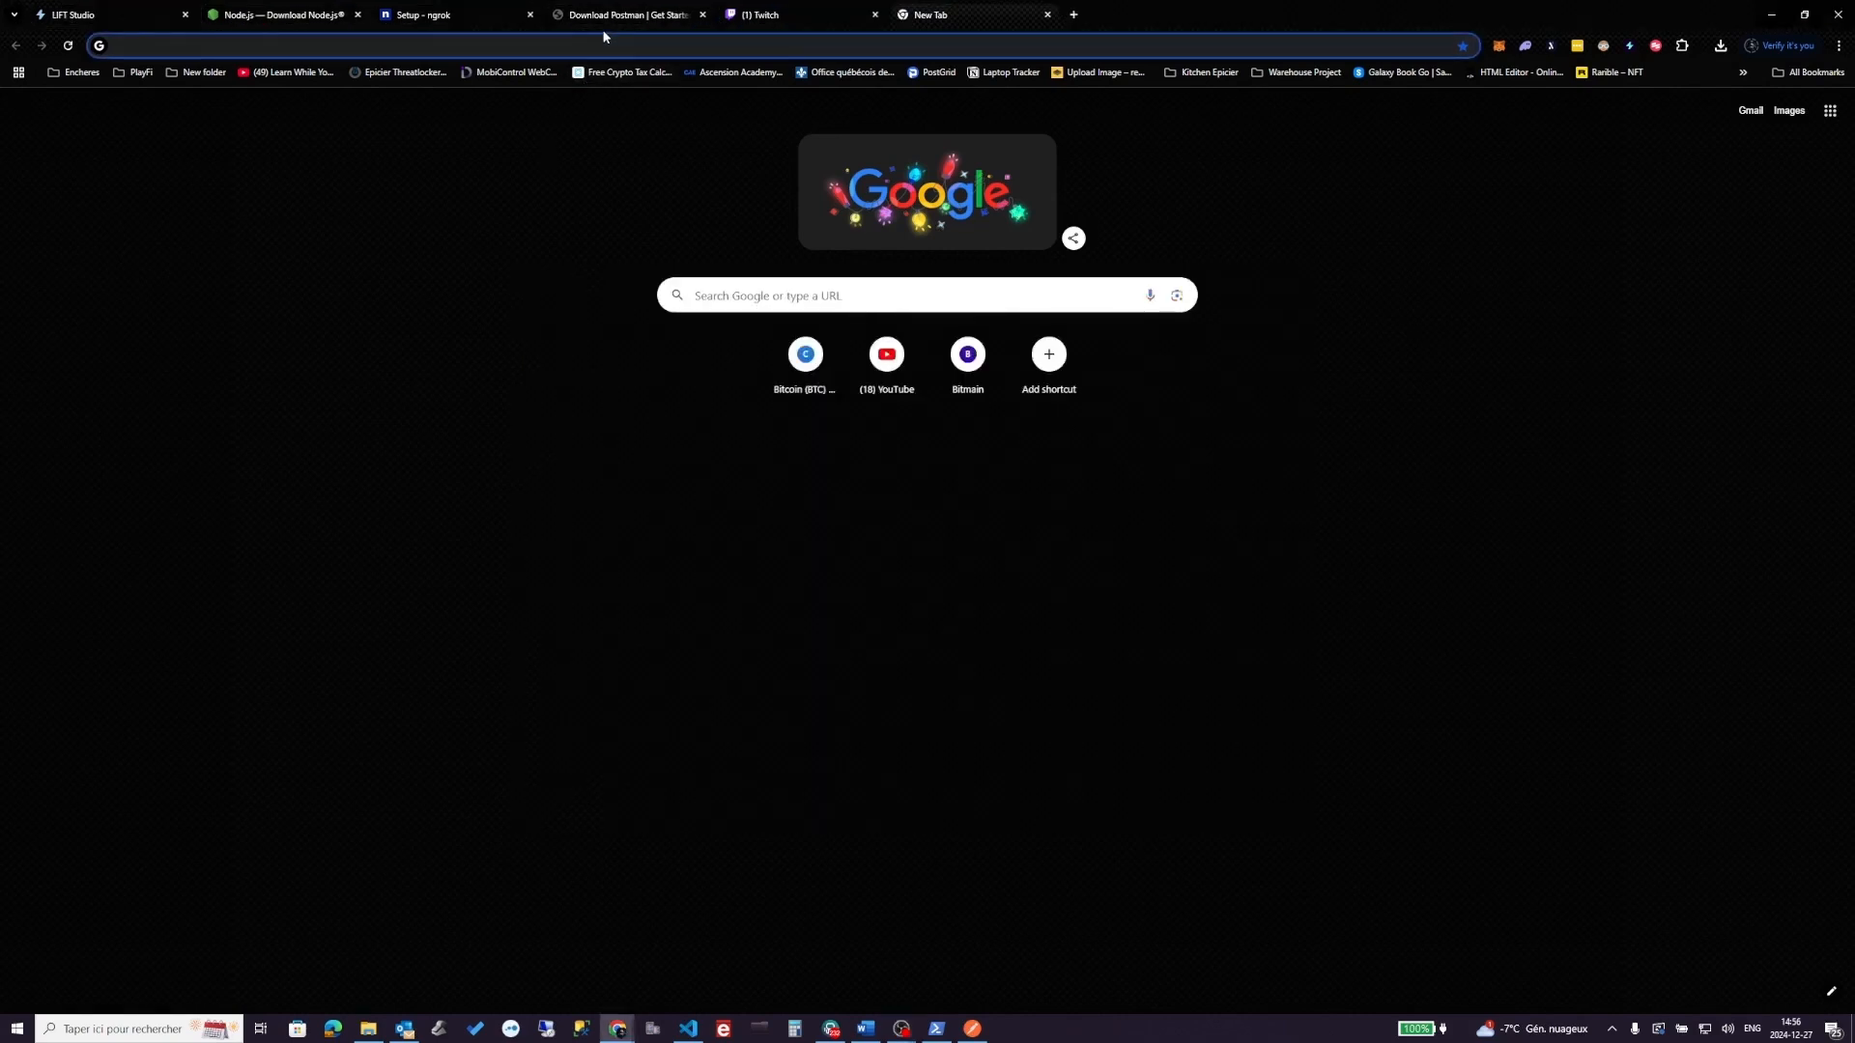
- Search Google for 'obs studio' and bring the OBS Studio window to the front
type("obs studio")
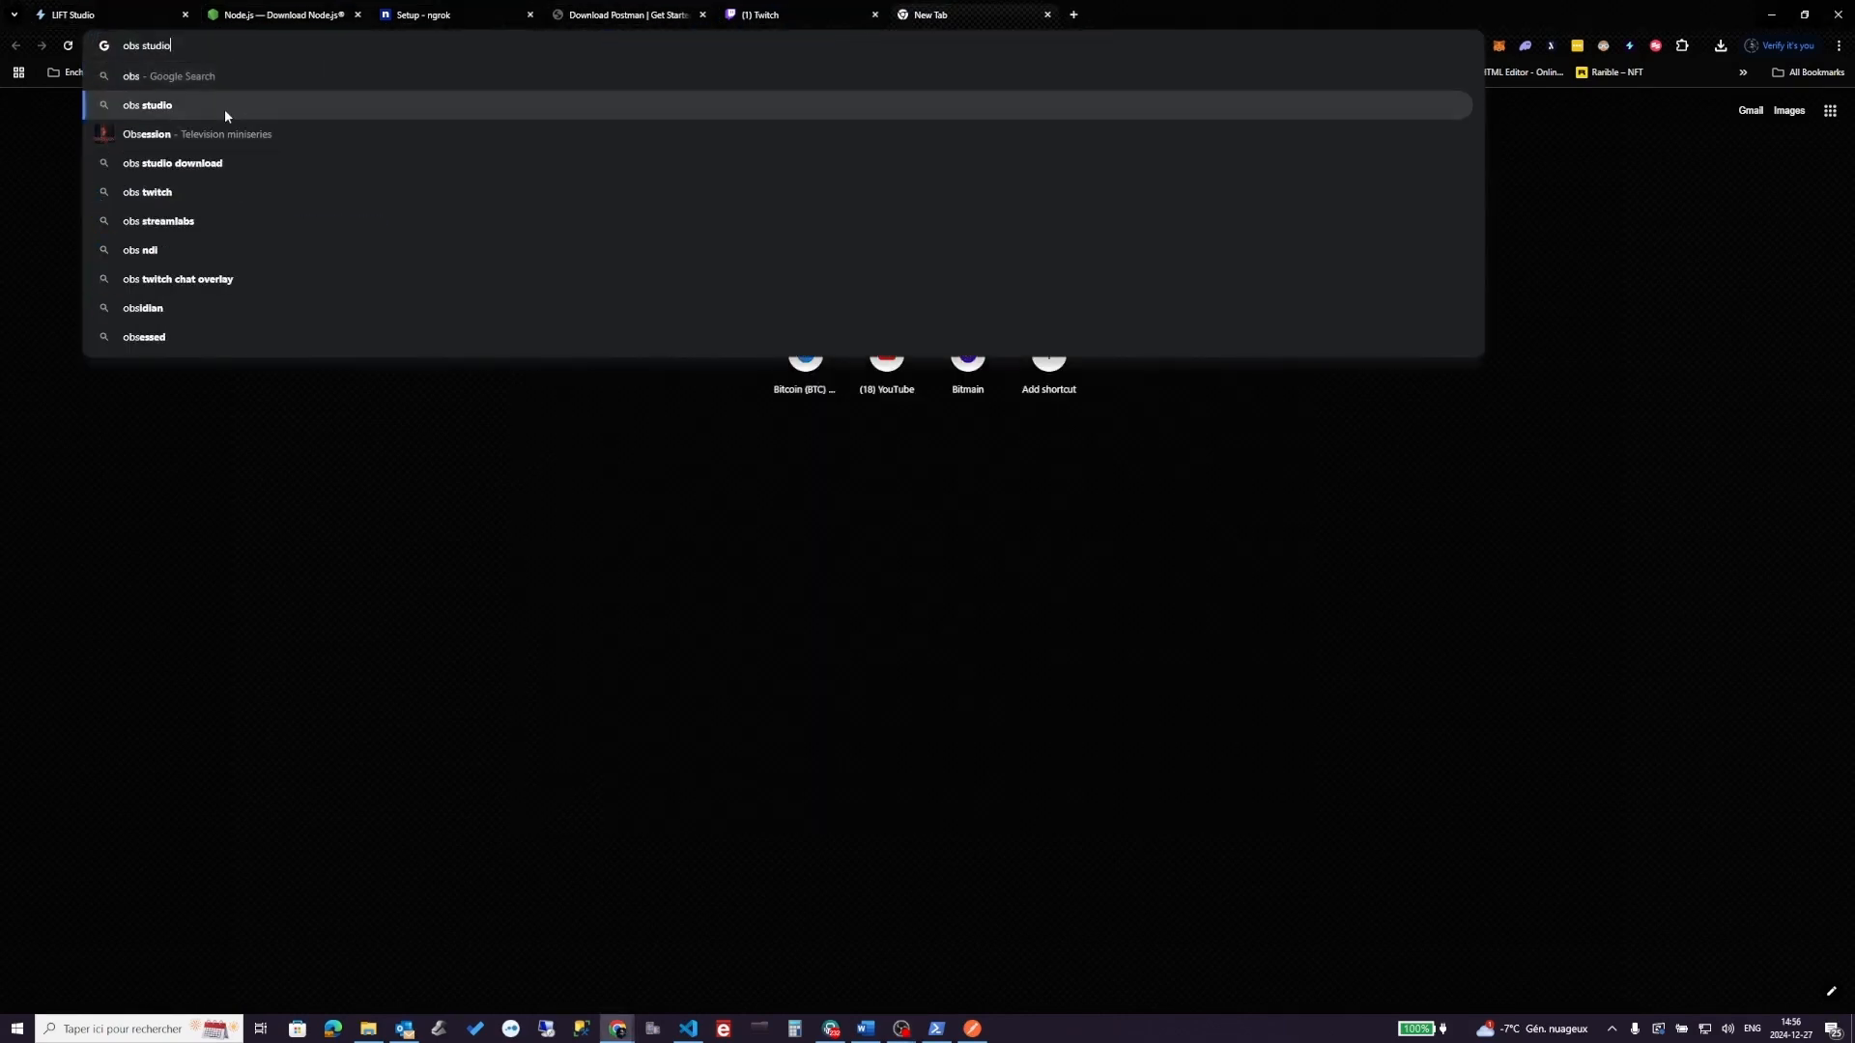
left_click(224, 108)
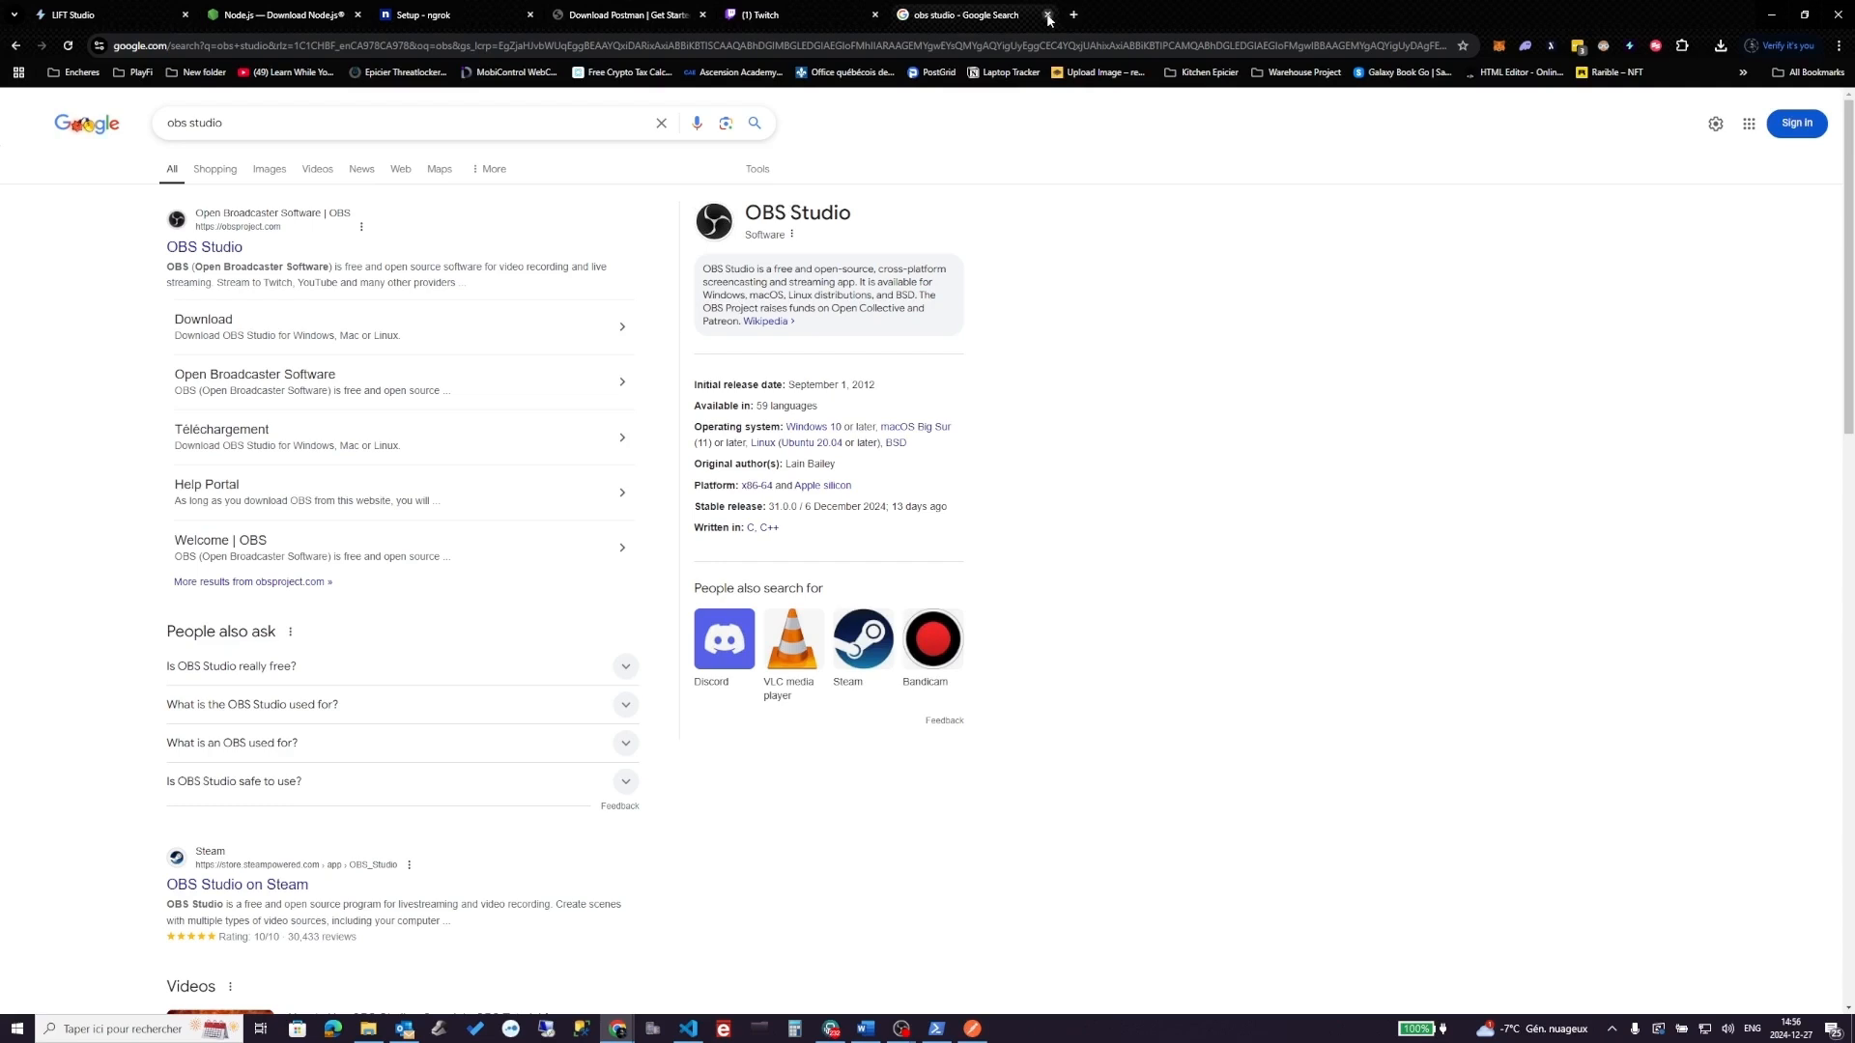
left_click(906, 1026)
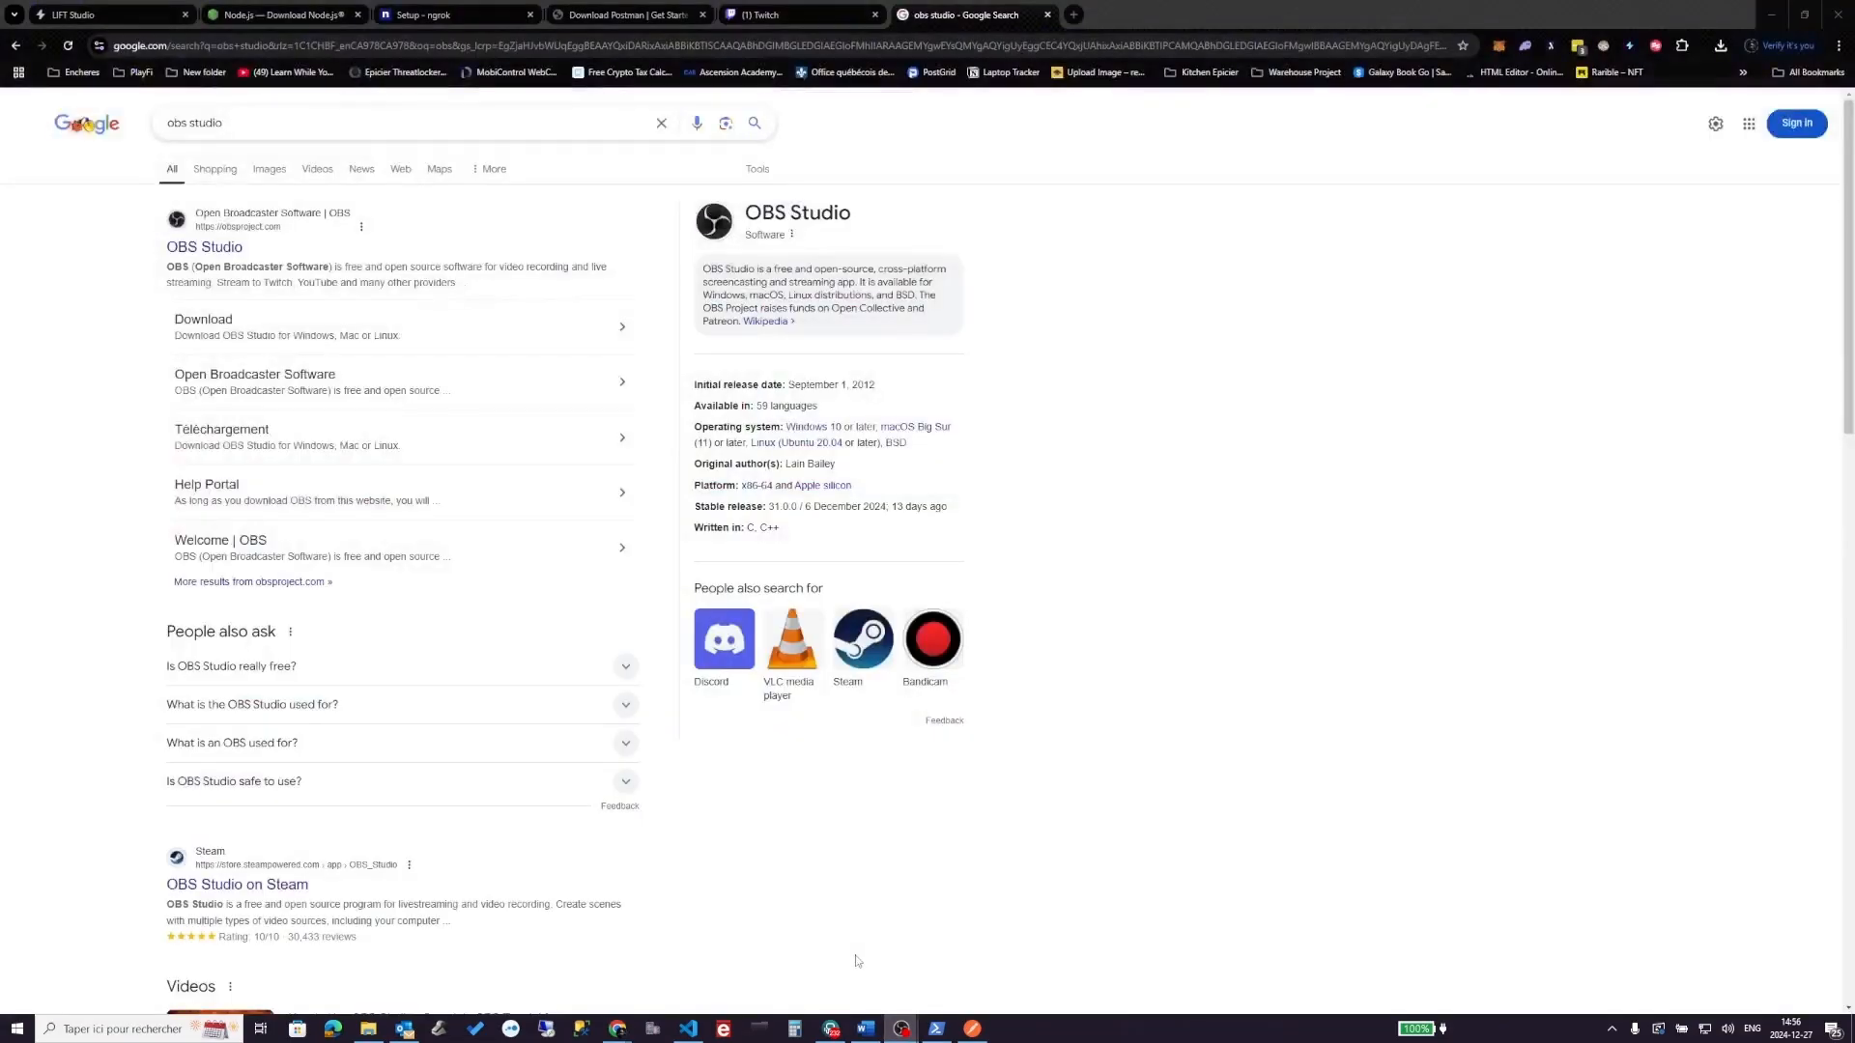
mouse_move(904, 1027)
left_click(948, 972)
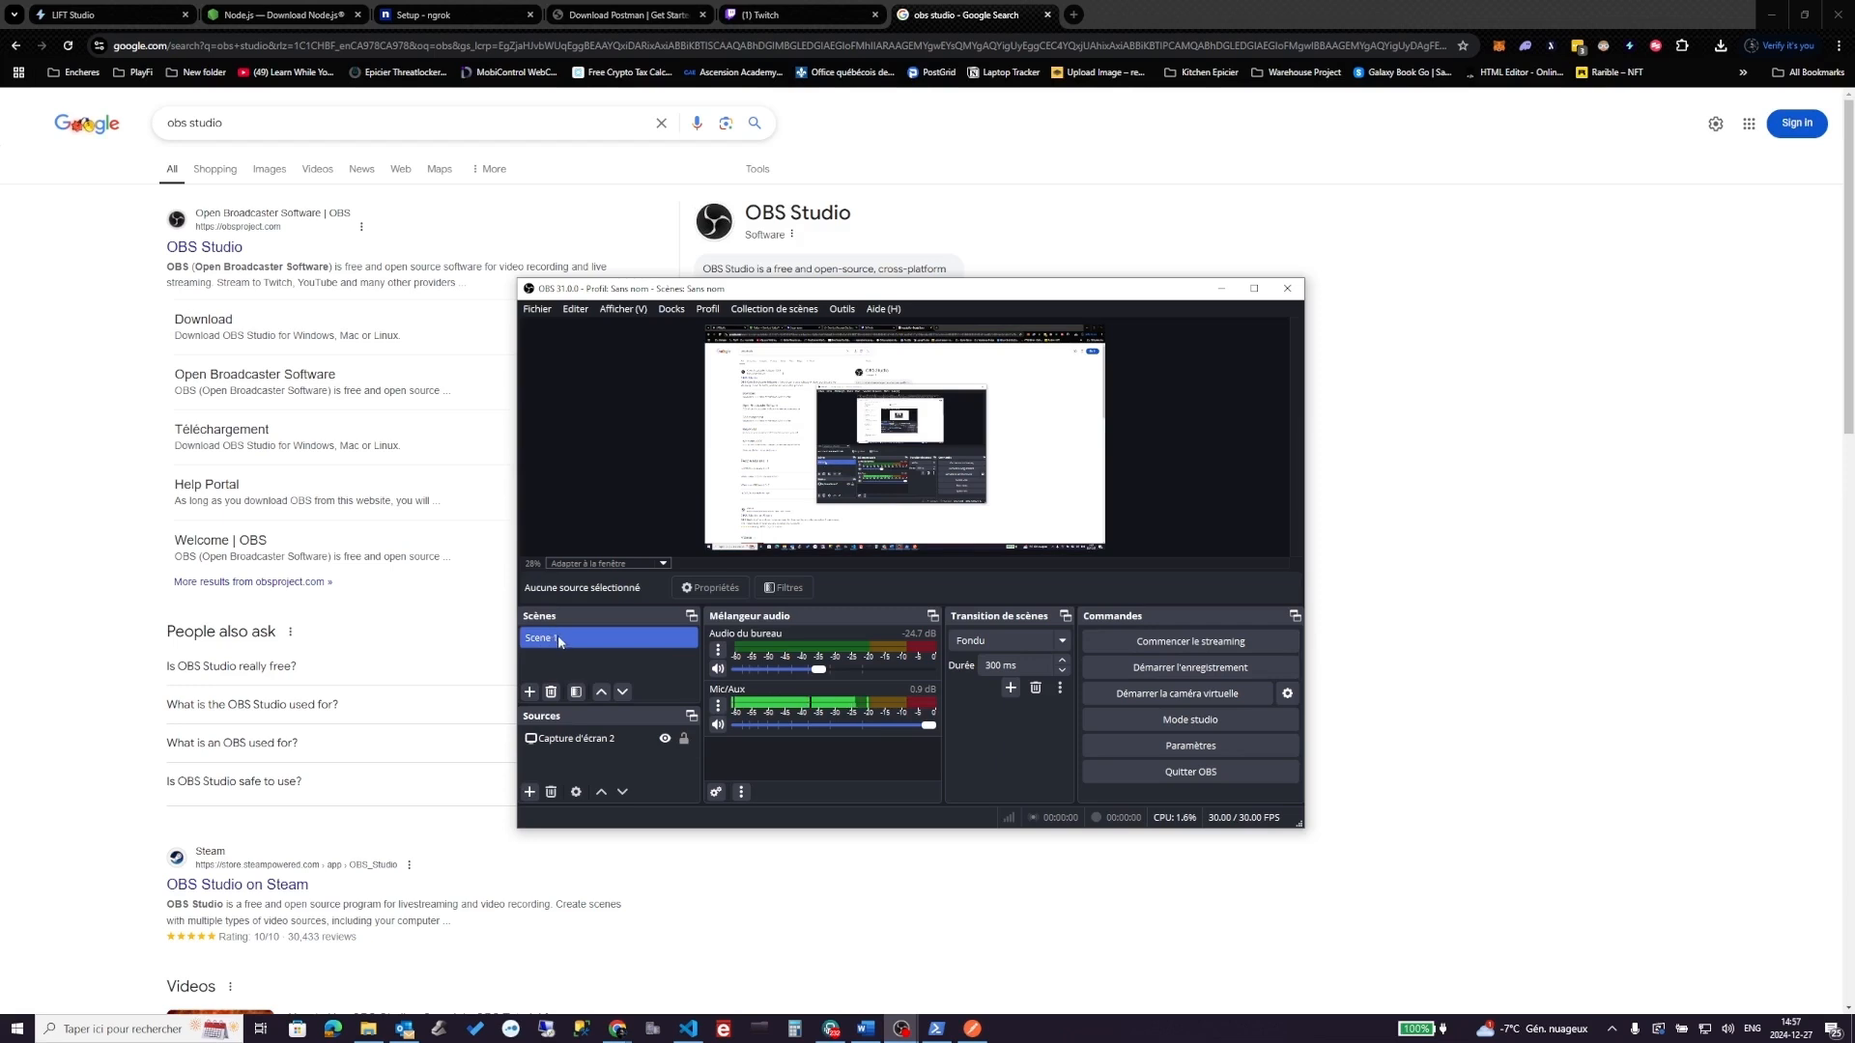
- Check the screen-capture source and source list, then open Fichier > Paramètres
left_click(555, 738)
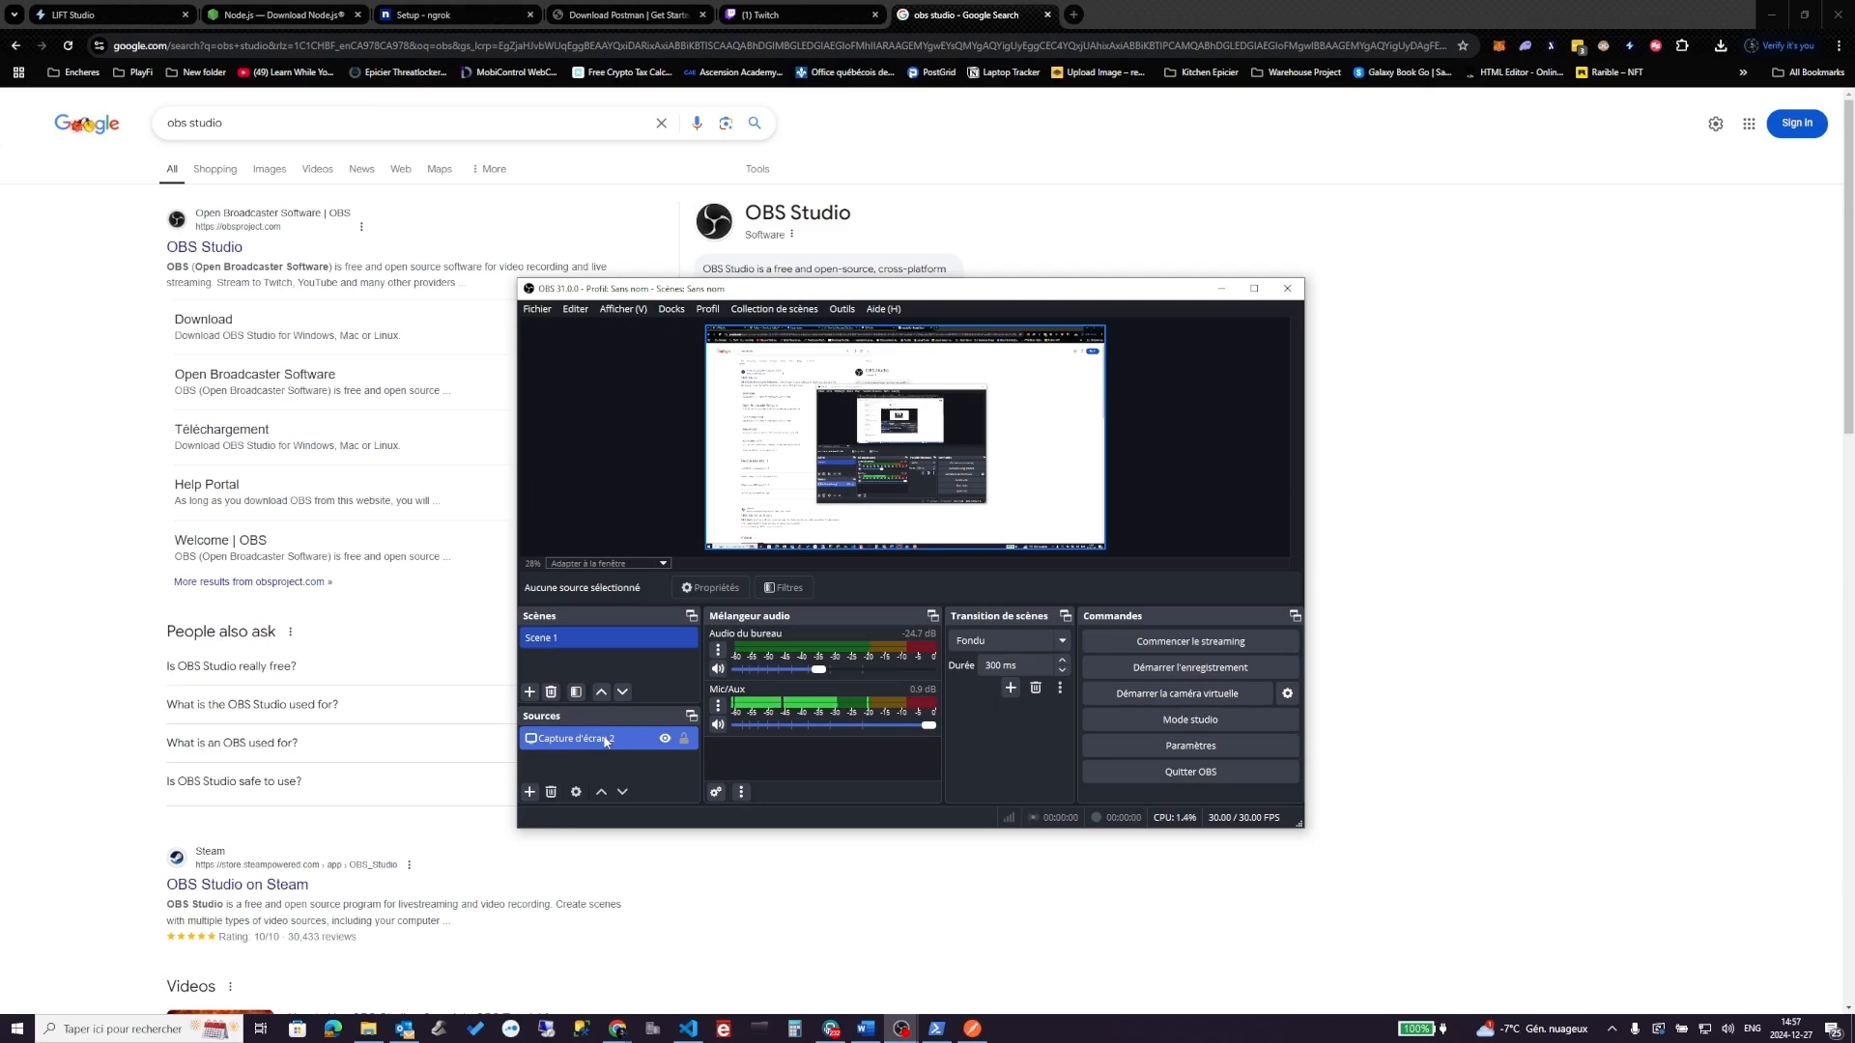
left_click(576, 771)
left_click(529, 793)
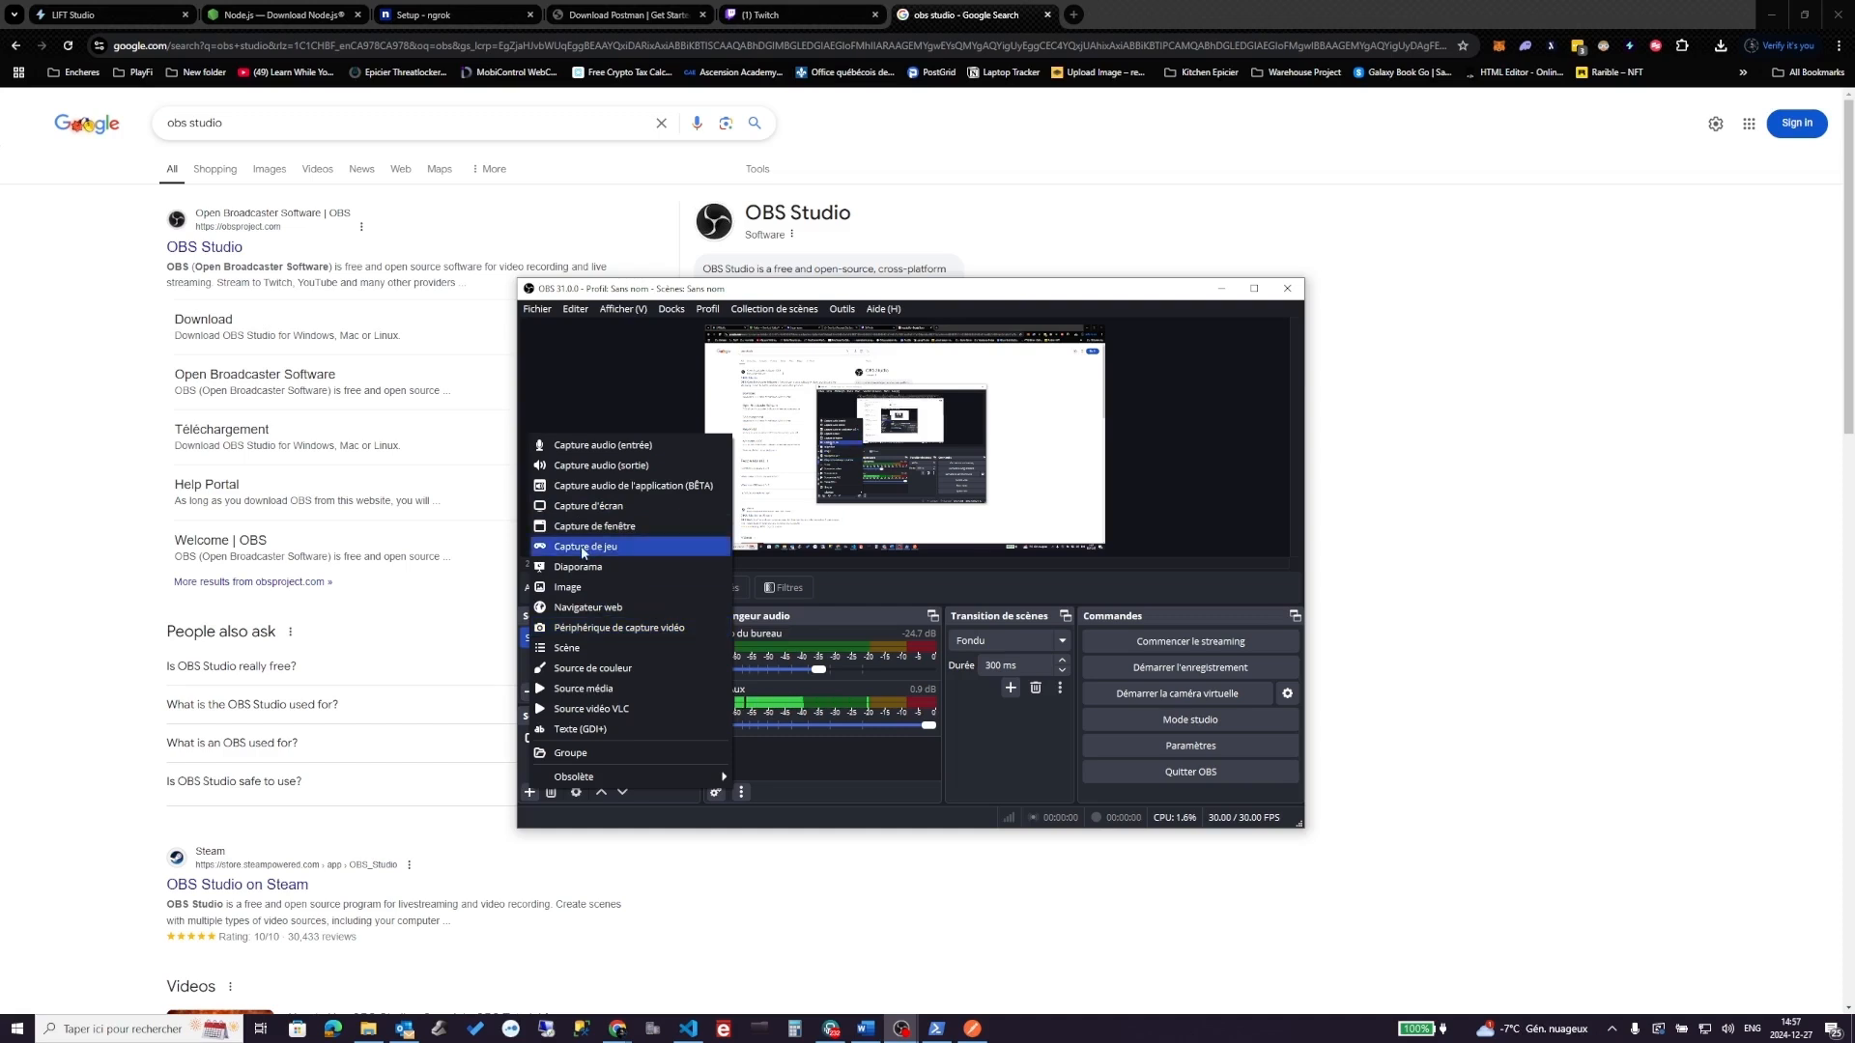
left_click(821, 786)
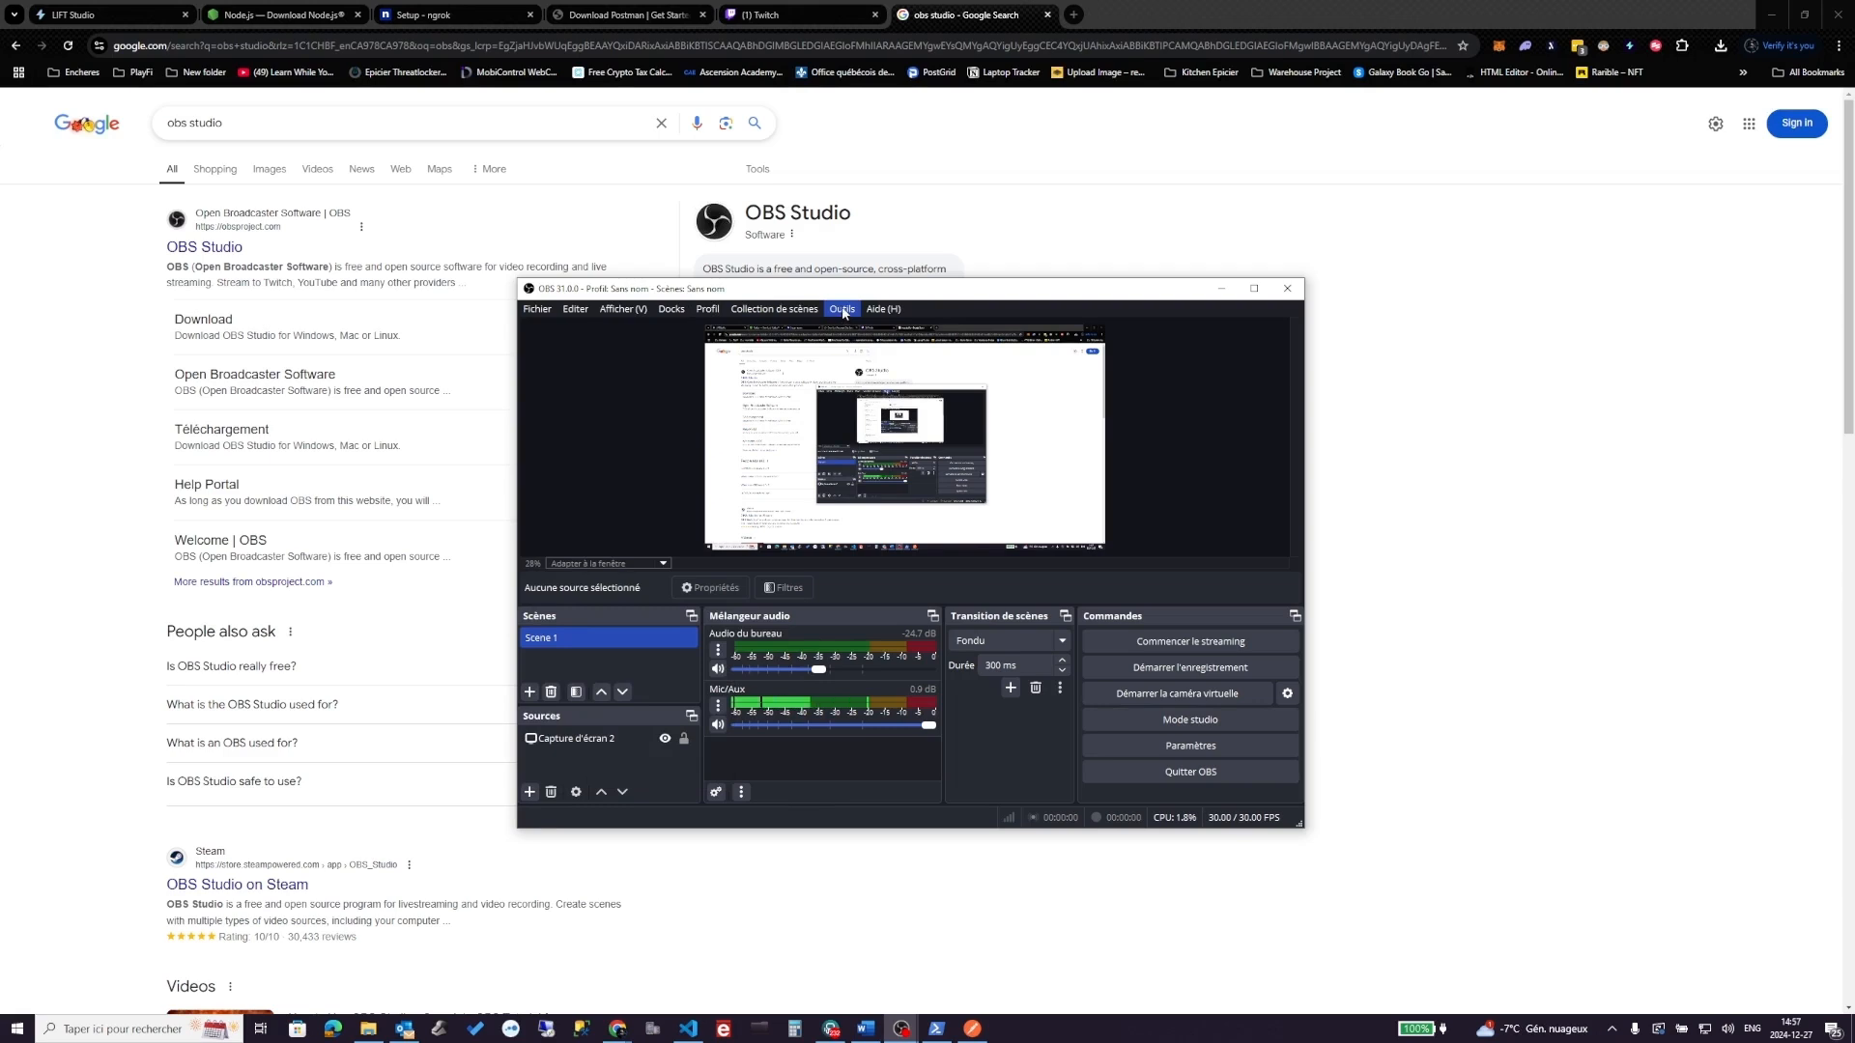
left_click(538, 309)
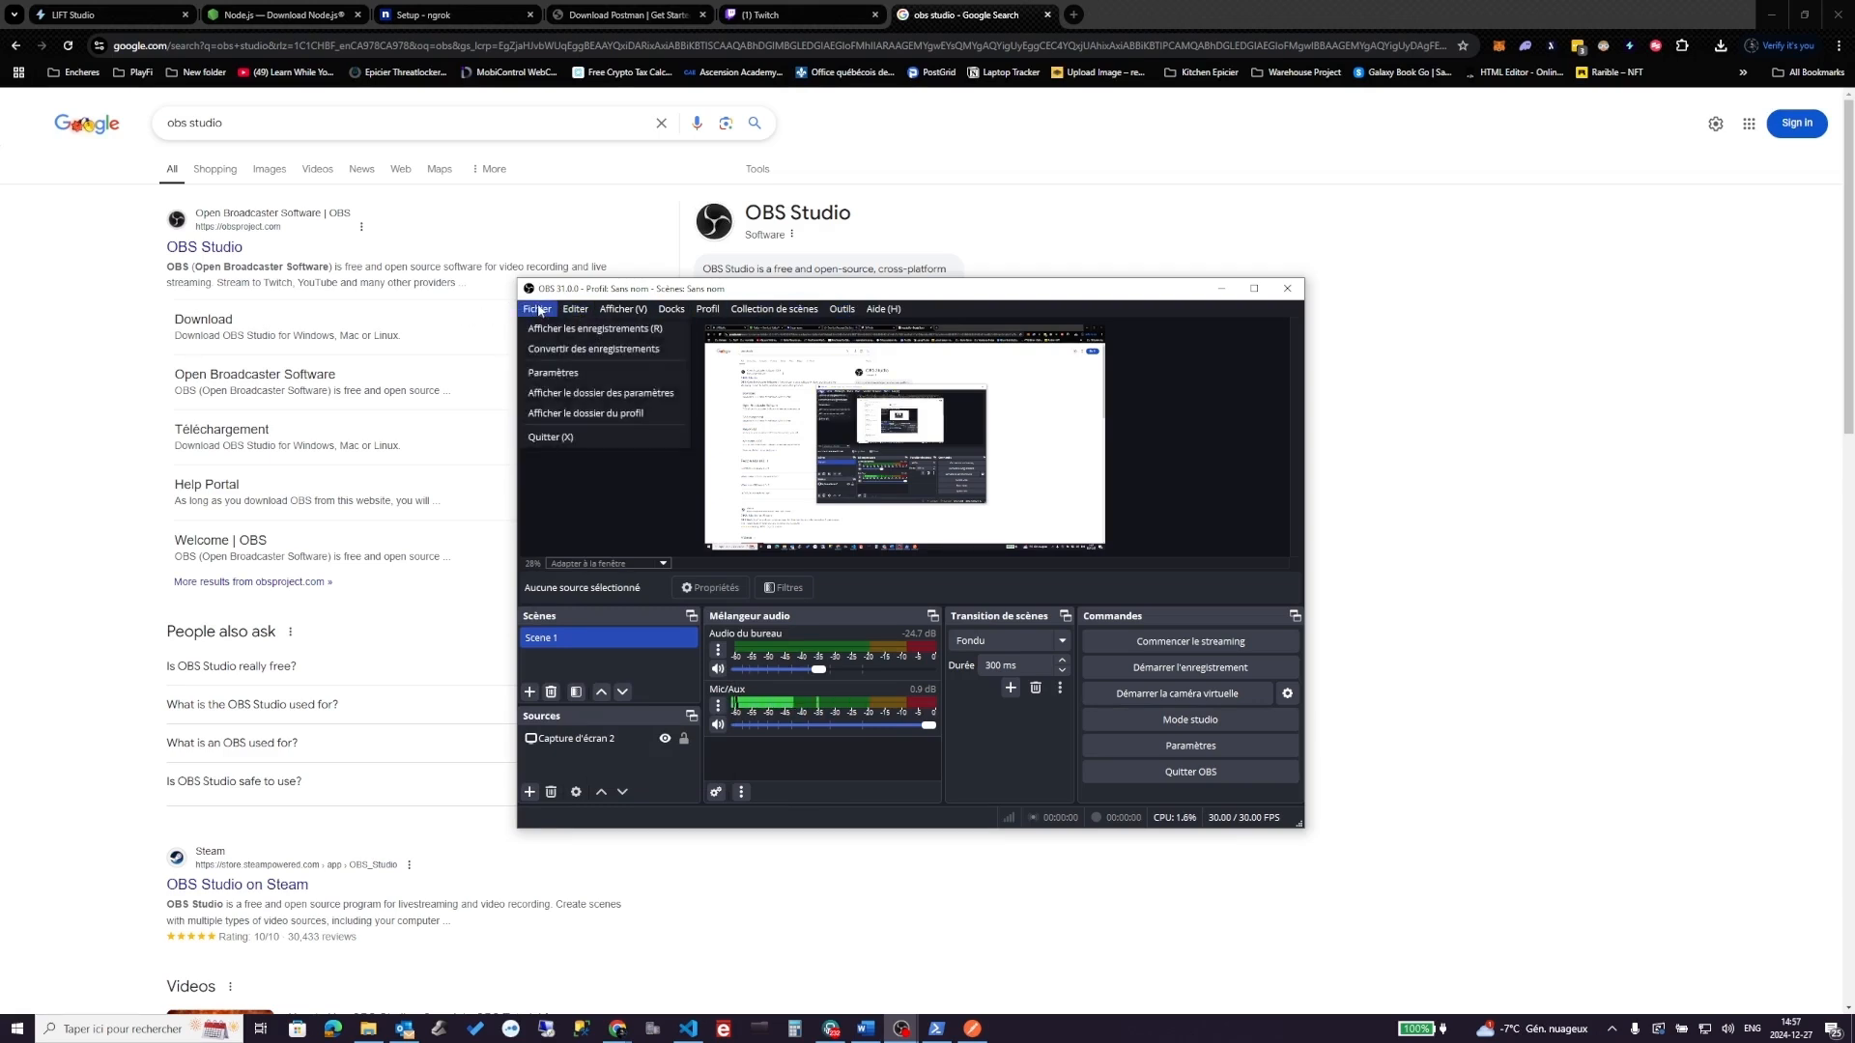
left_click(560, 375)
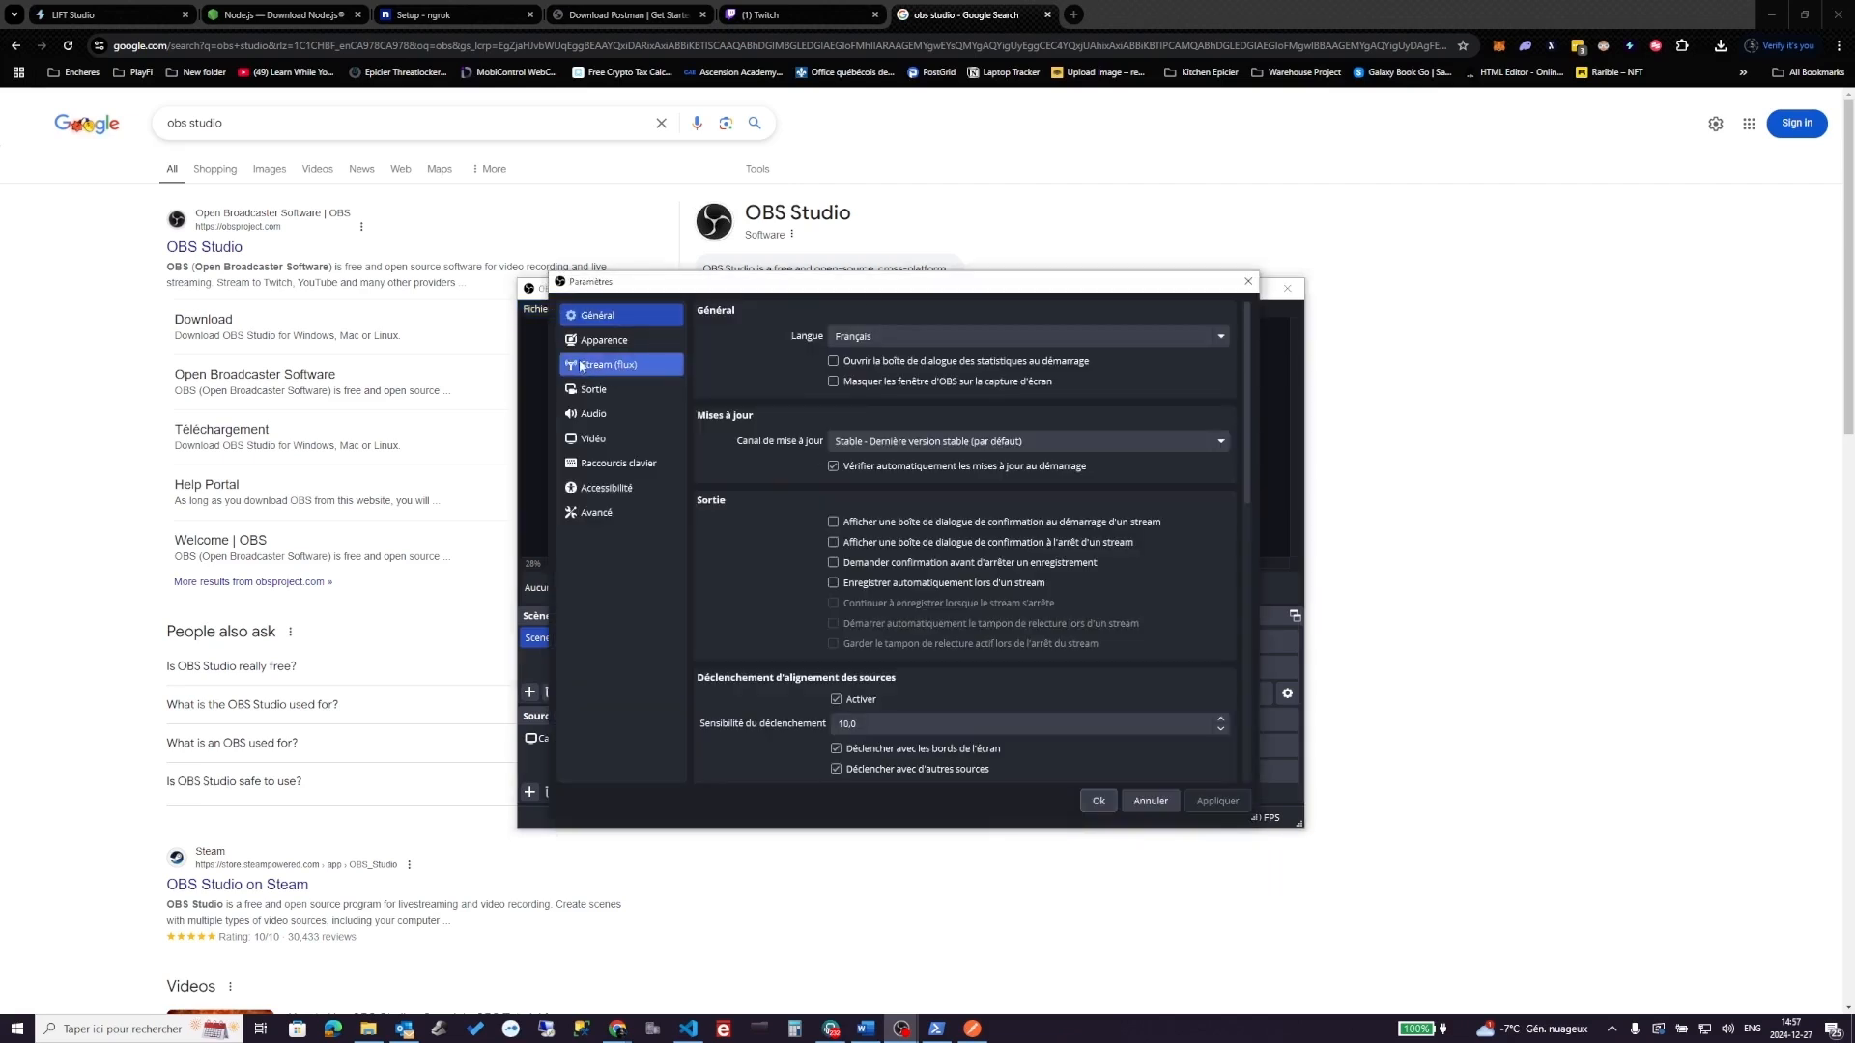
- Choose Twitch as the OBS streaming service, abandoning the account-linking login
left_click(599, 369)
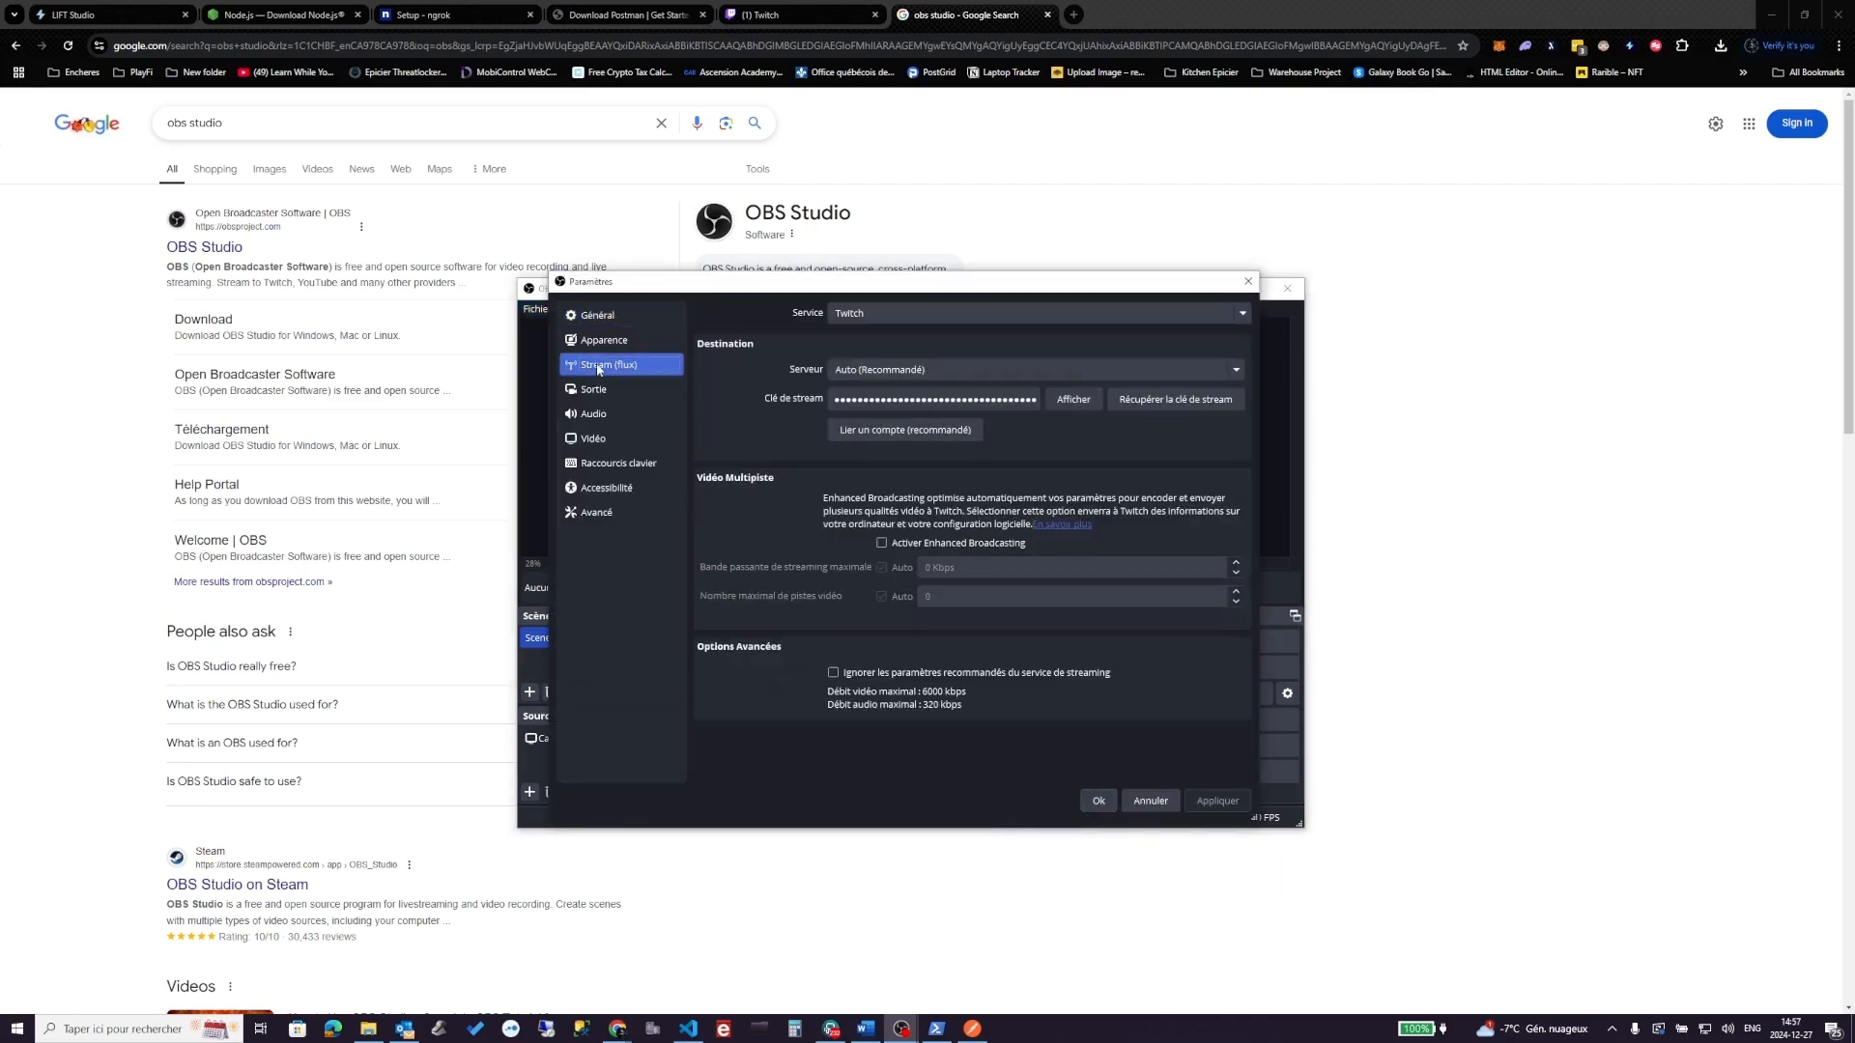
left_click(889, 315)
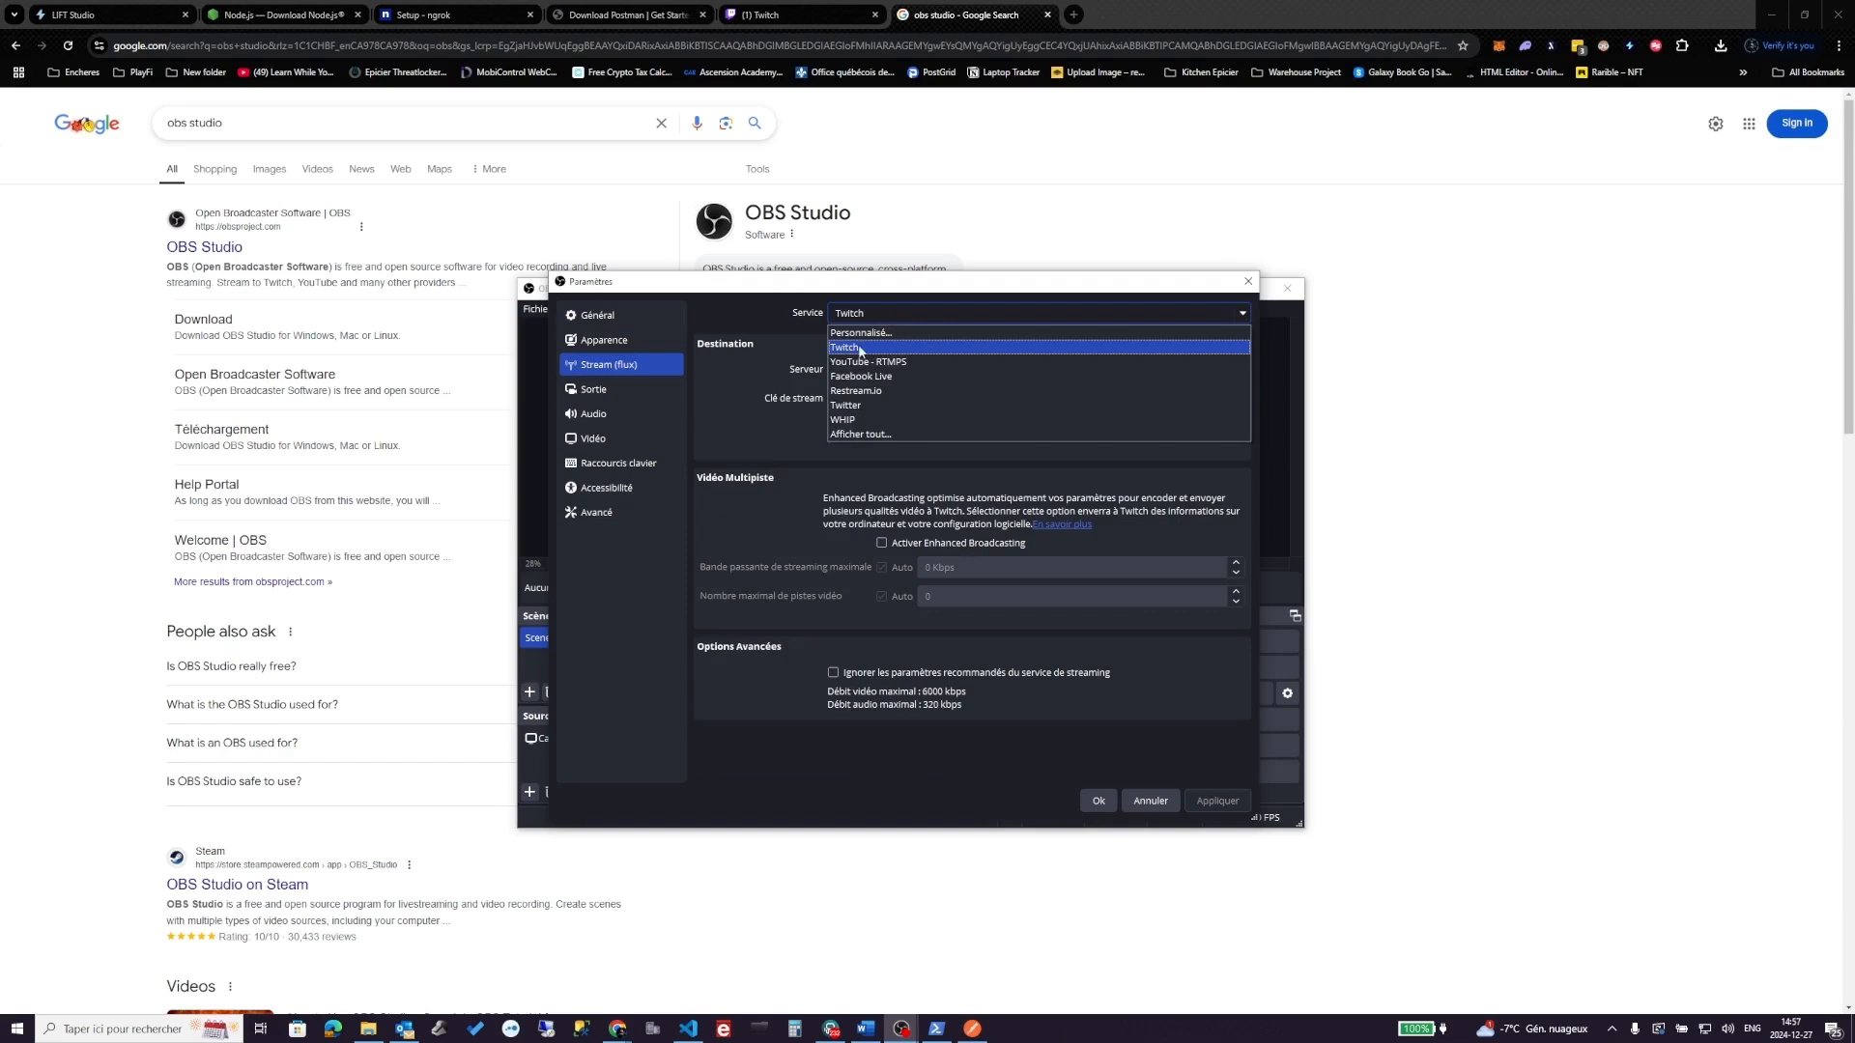
left_click(859, 348)
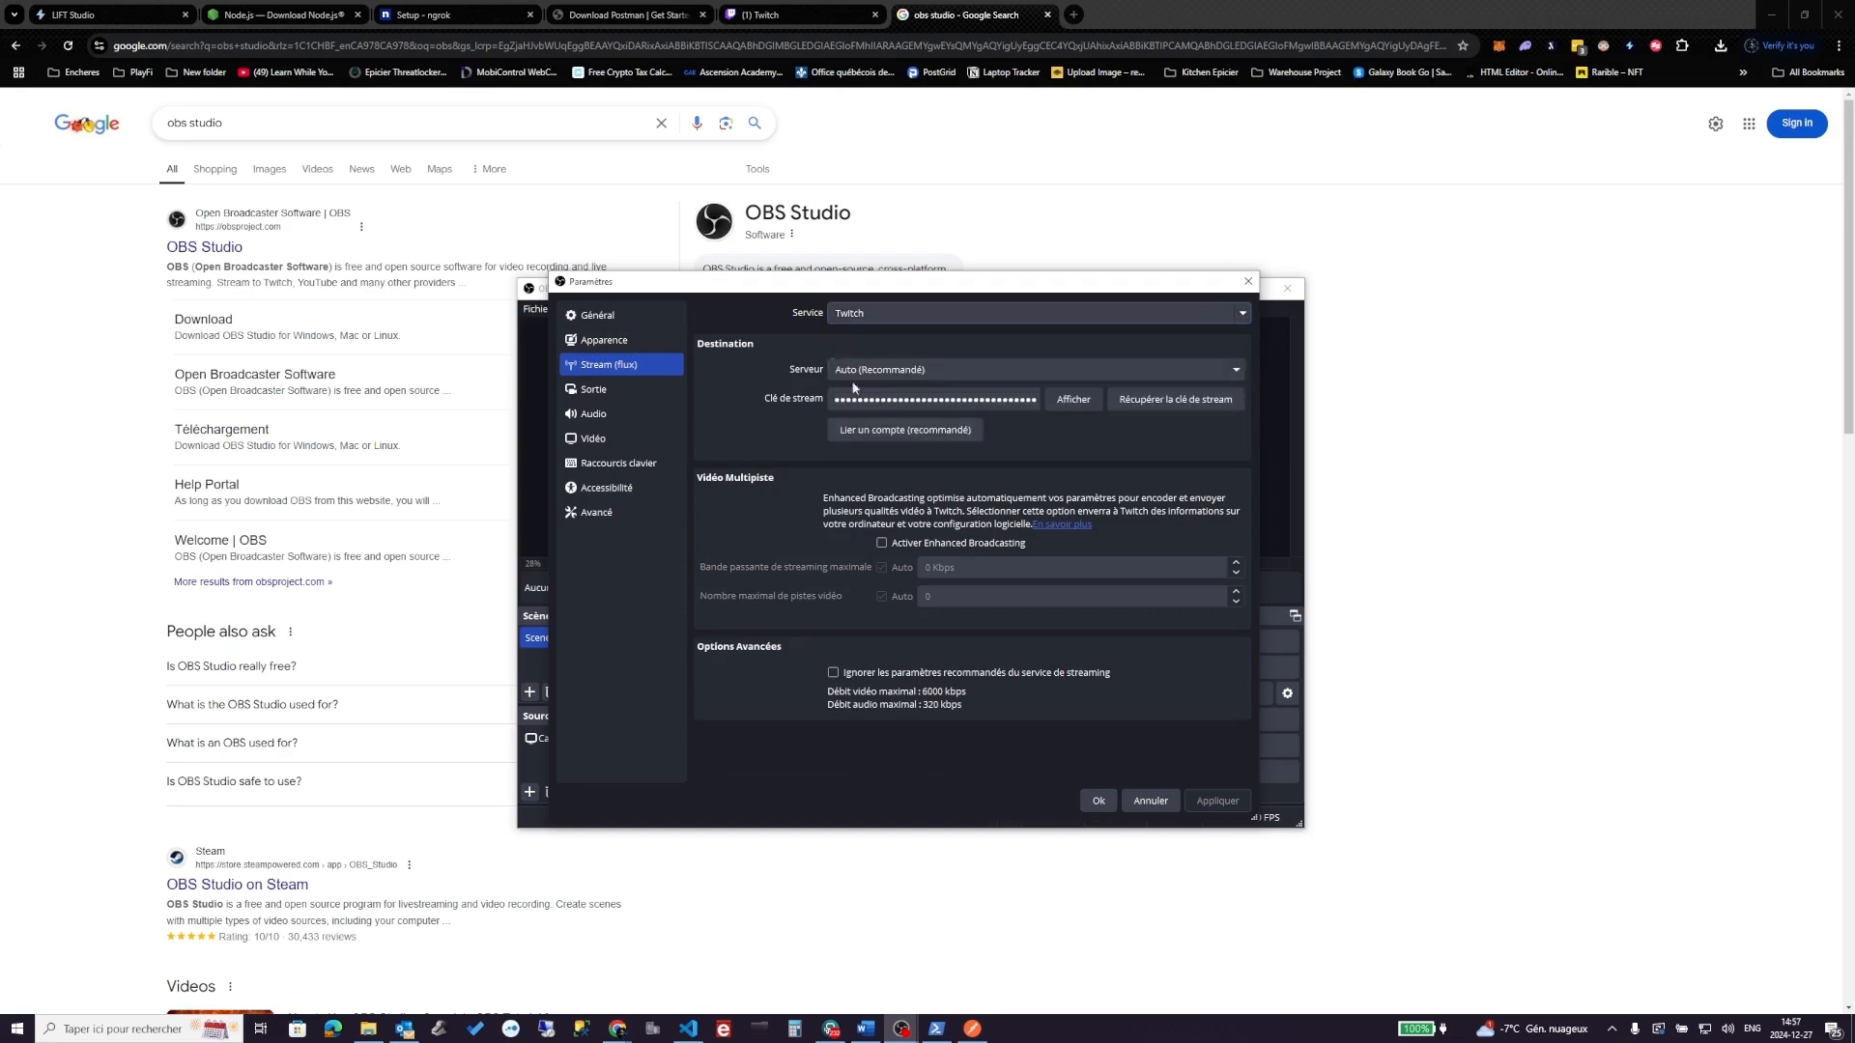
left_click(881, 433)
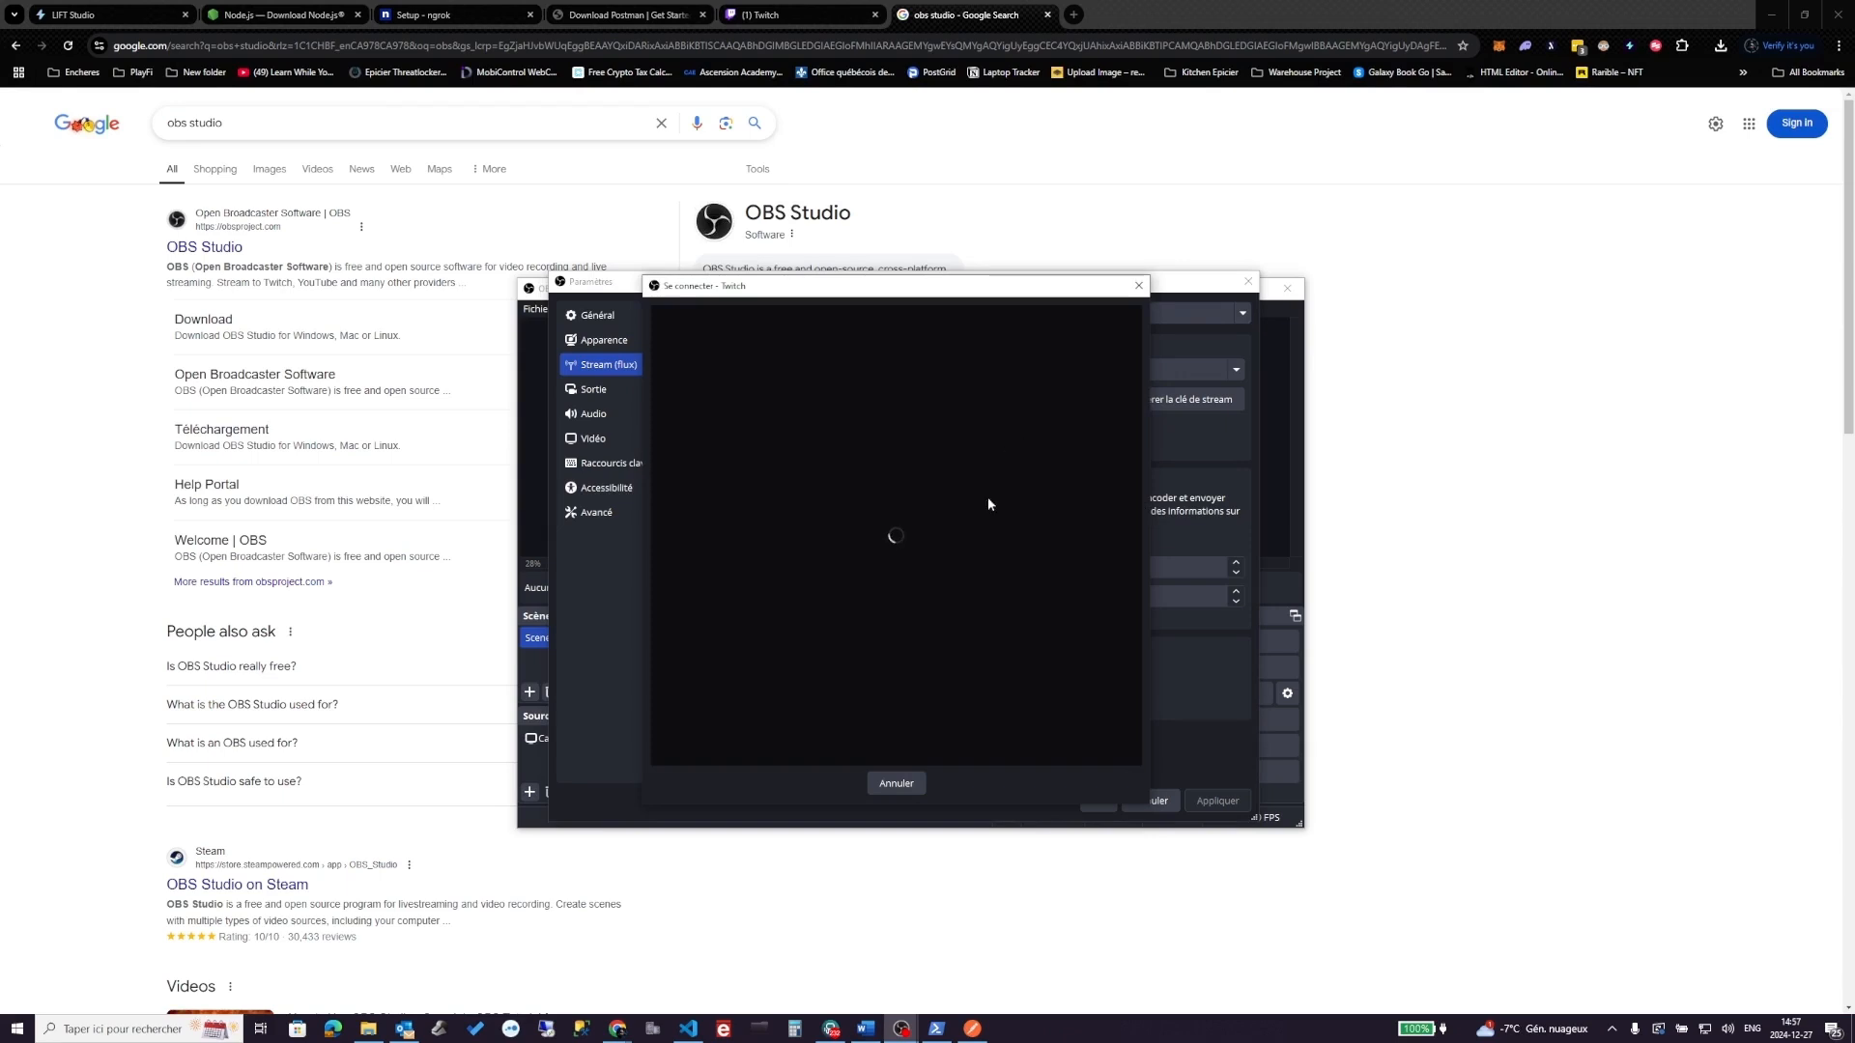
left_click(1138, 286)
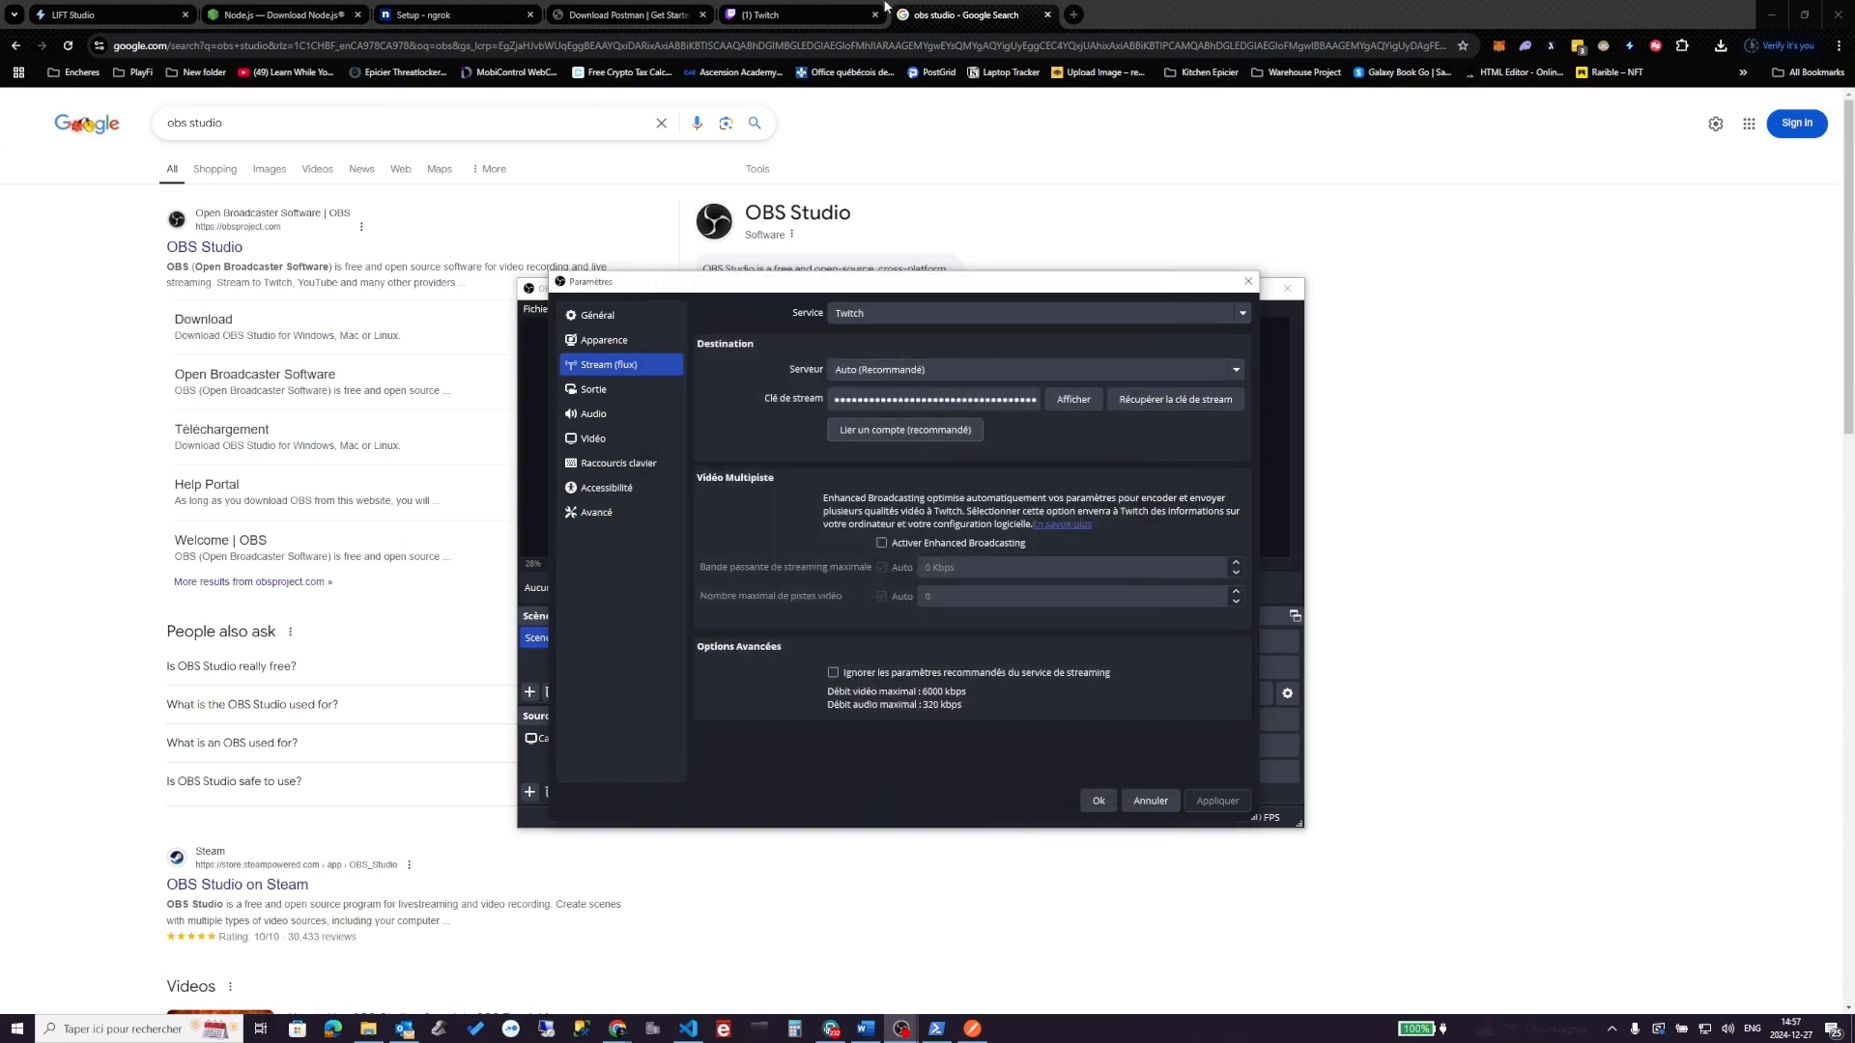
left_click(826, 16)
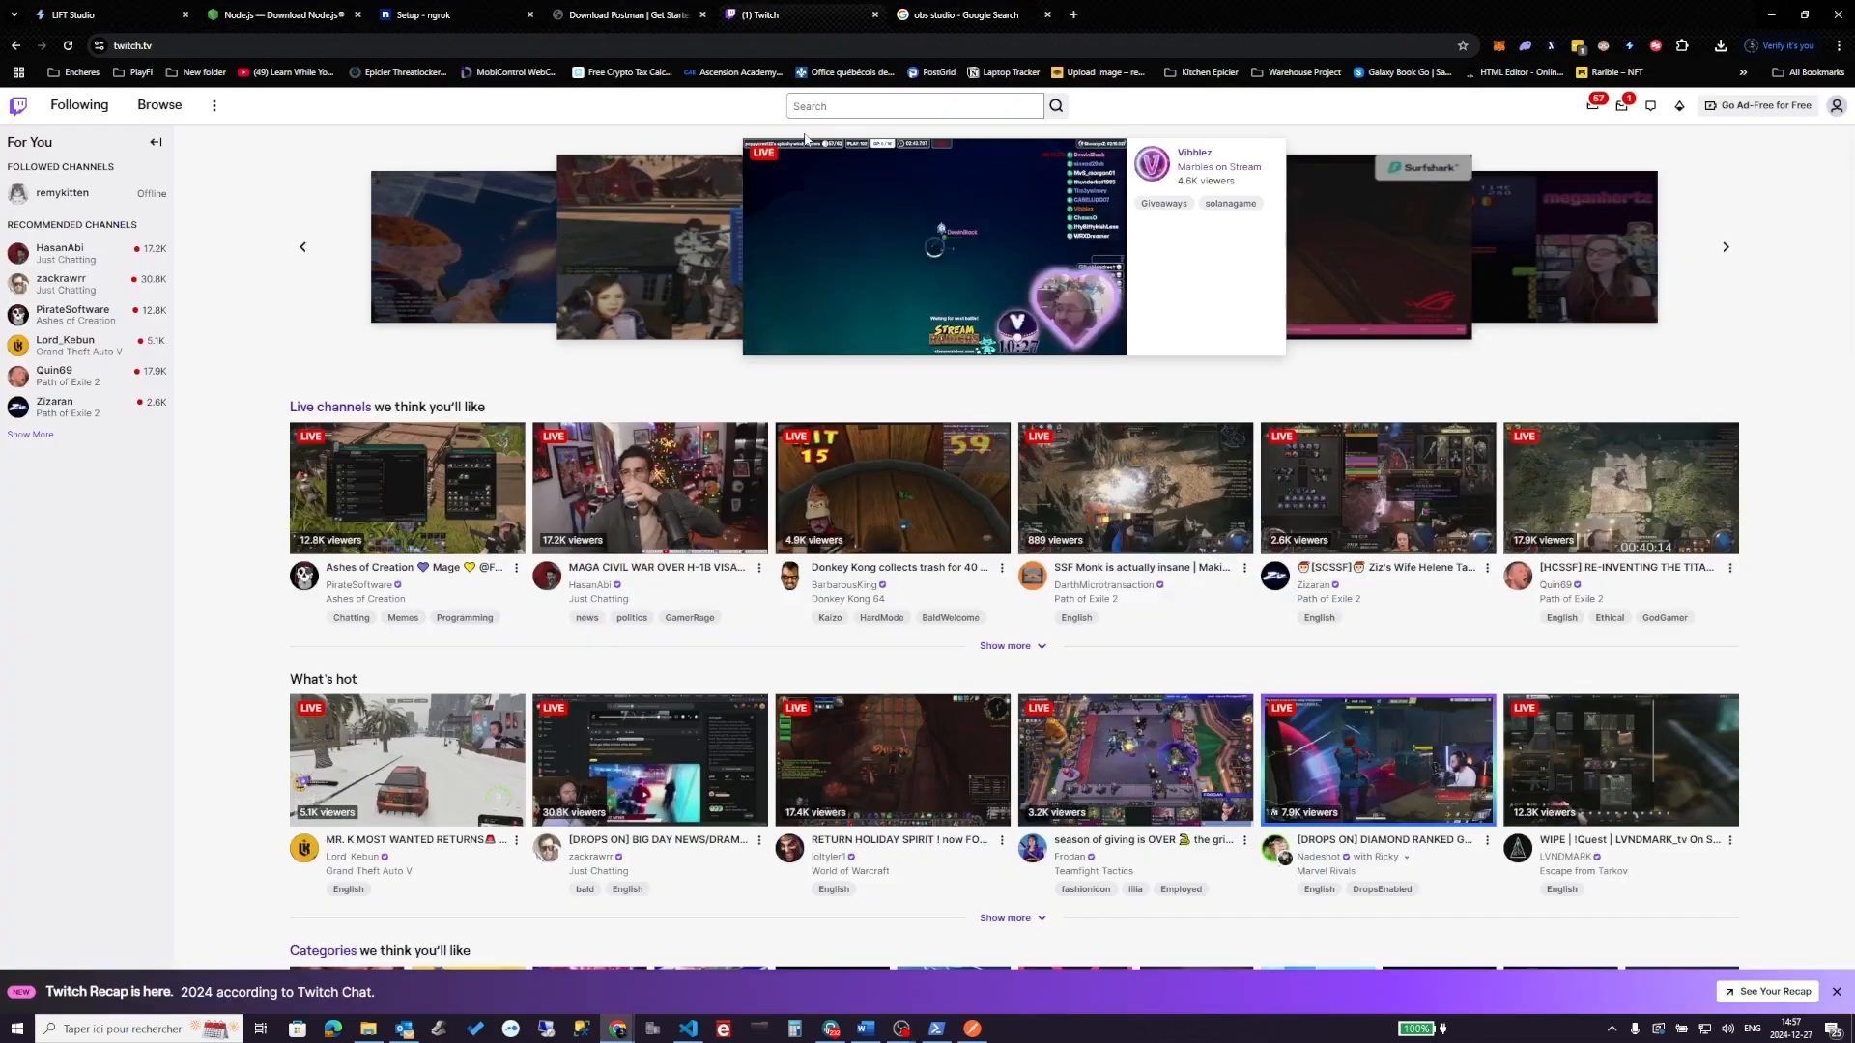
- Copy the Primary Stream key from the Creator Dashboard's Settings > Stream page
left_click(1836, 107)
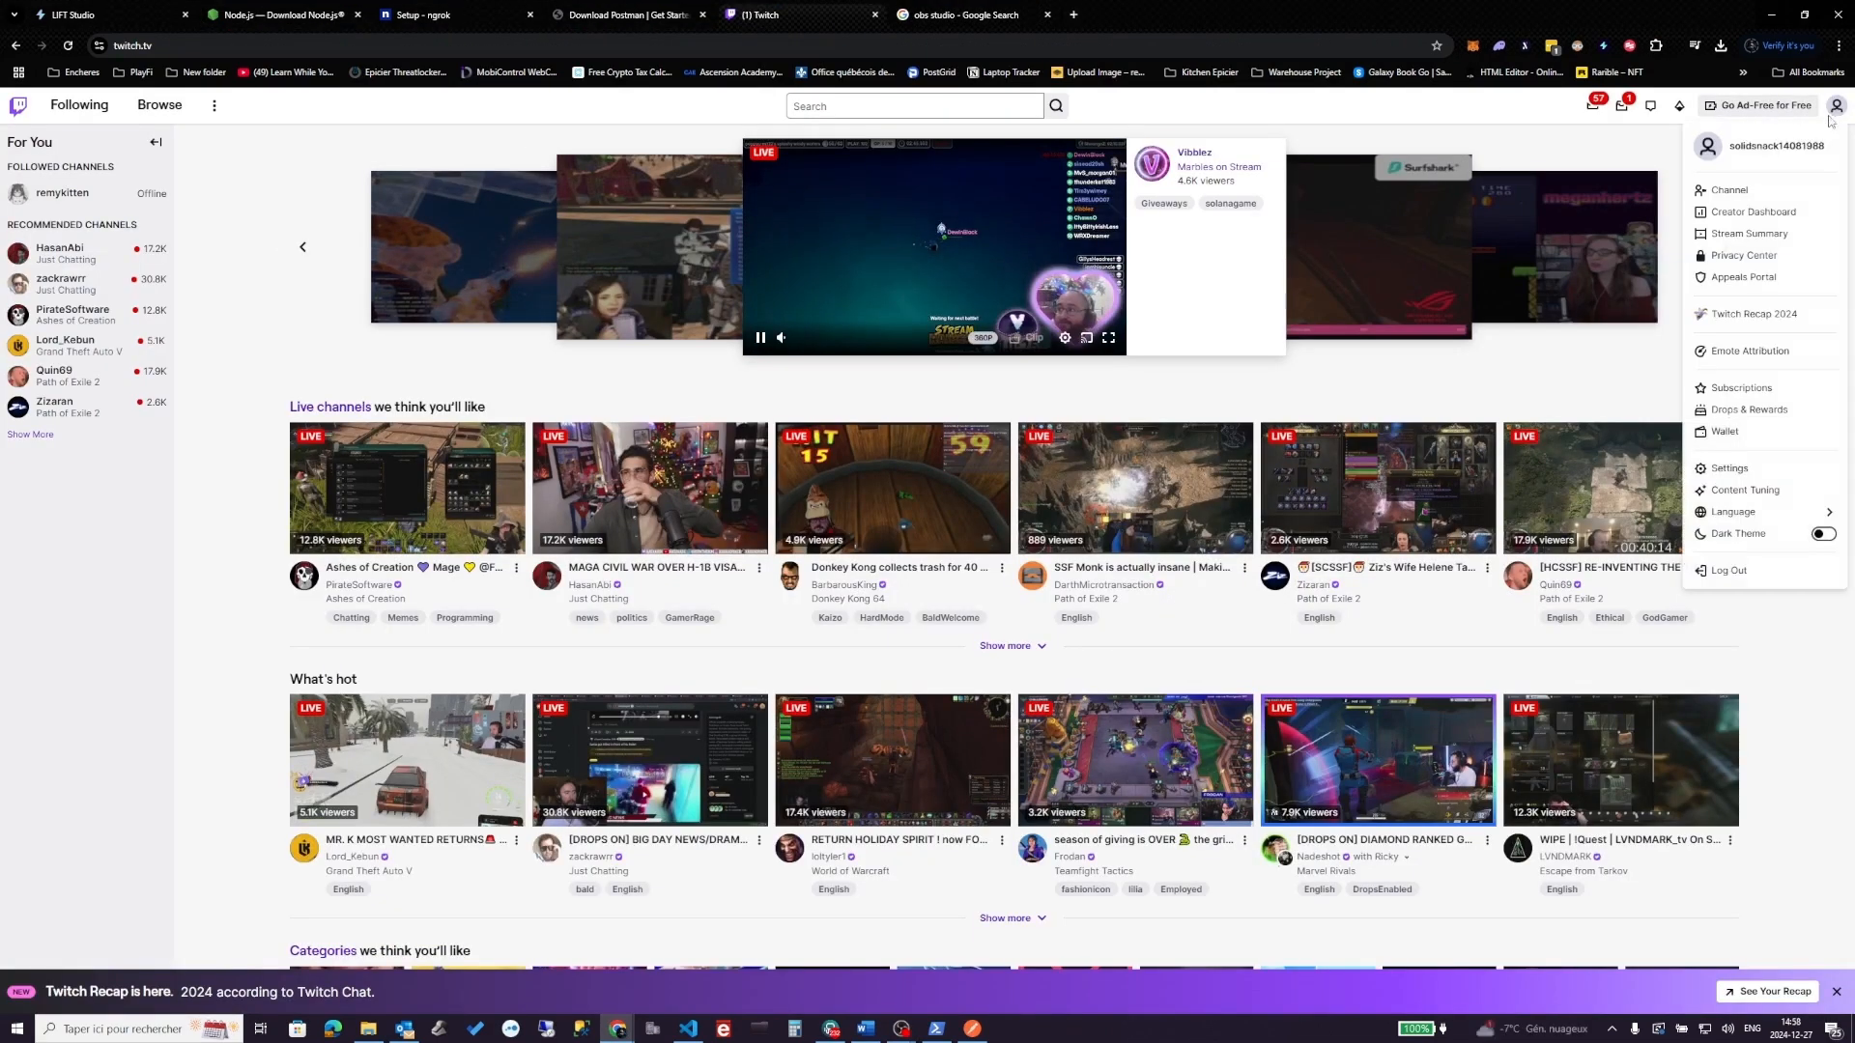
left_click(1745, 214)
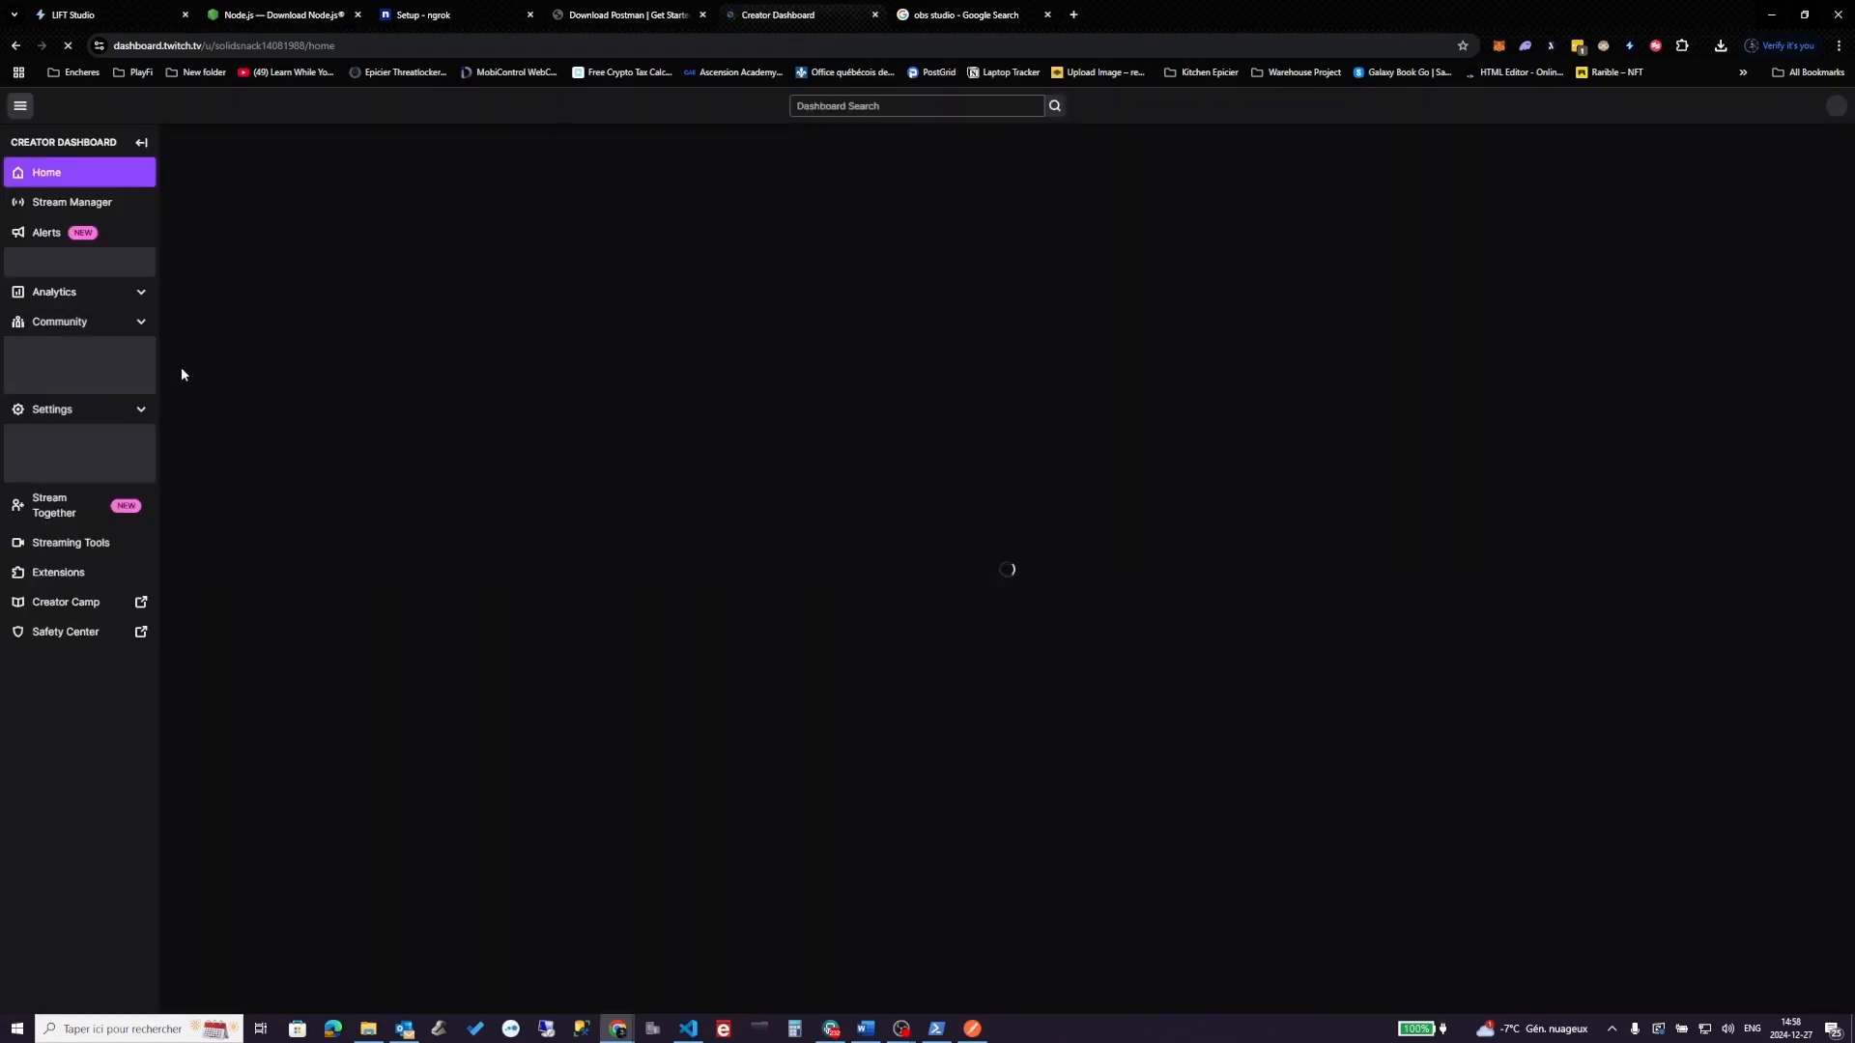
left_click(71, 208)
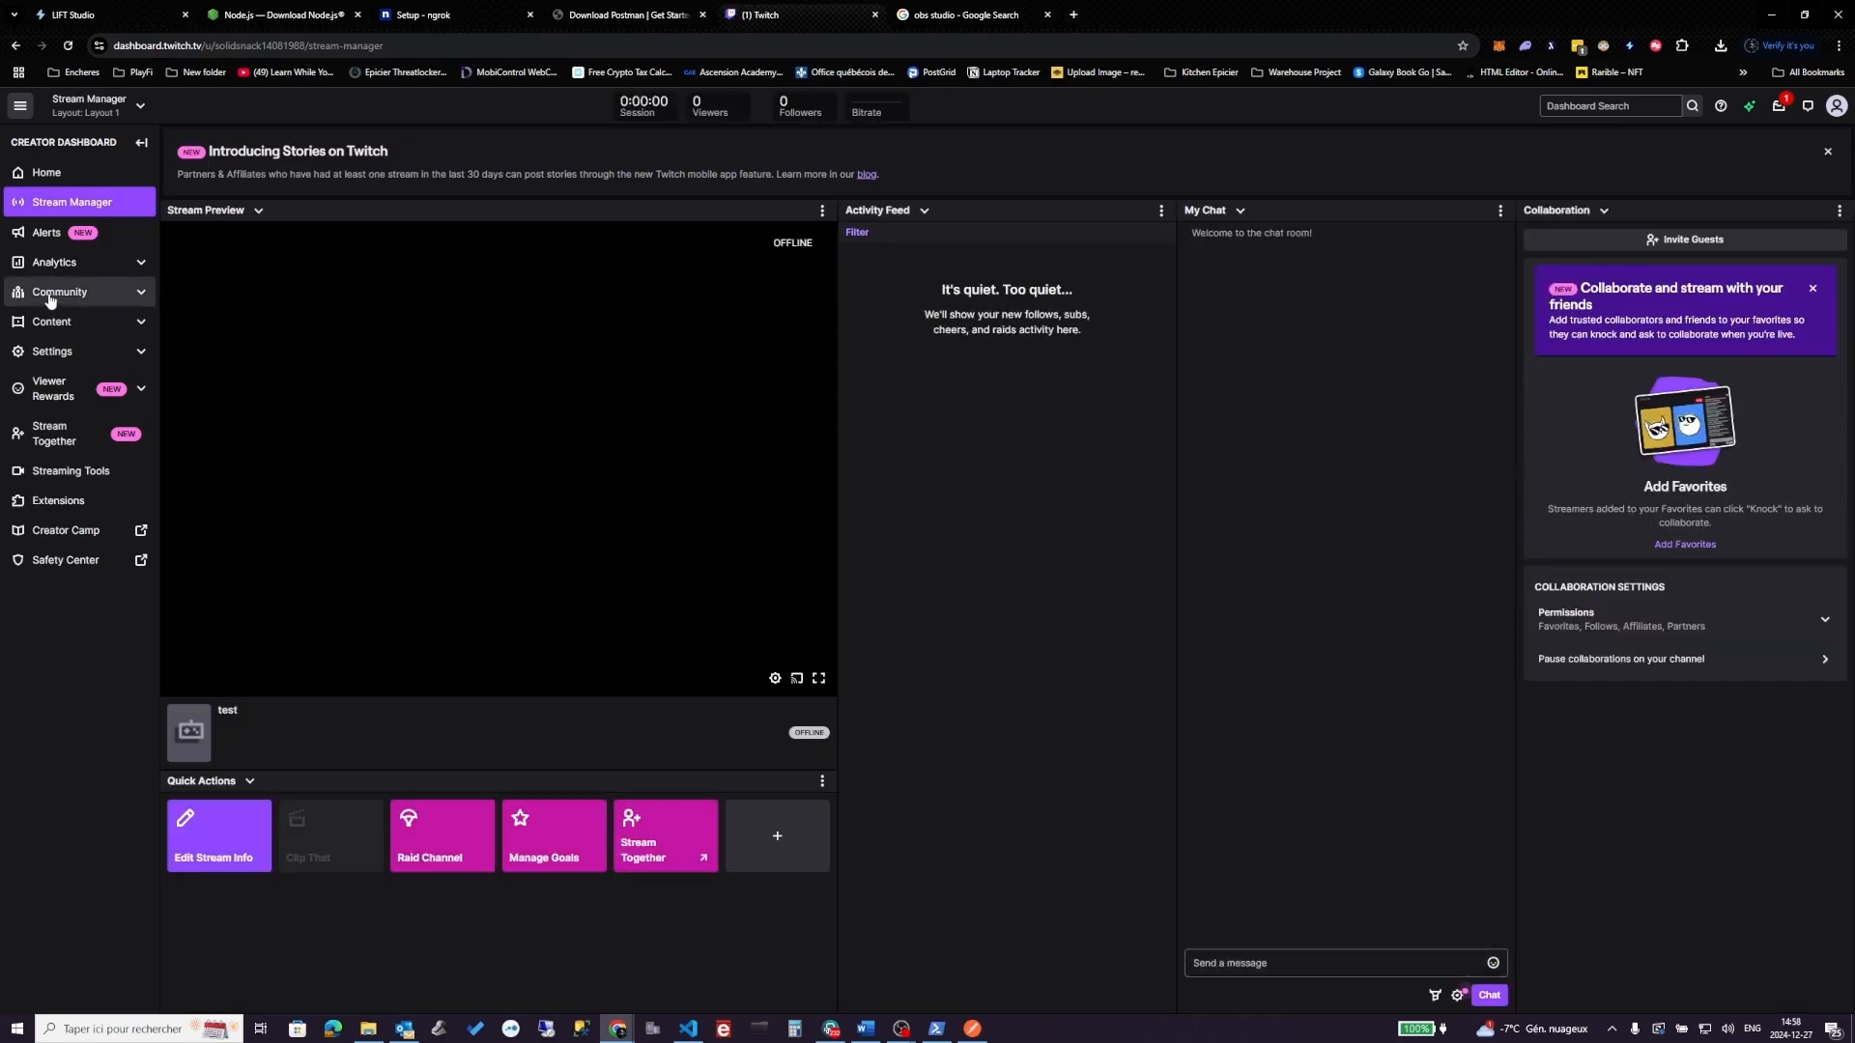
left_click(79, 478)
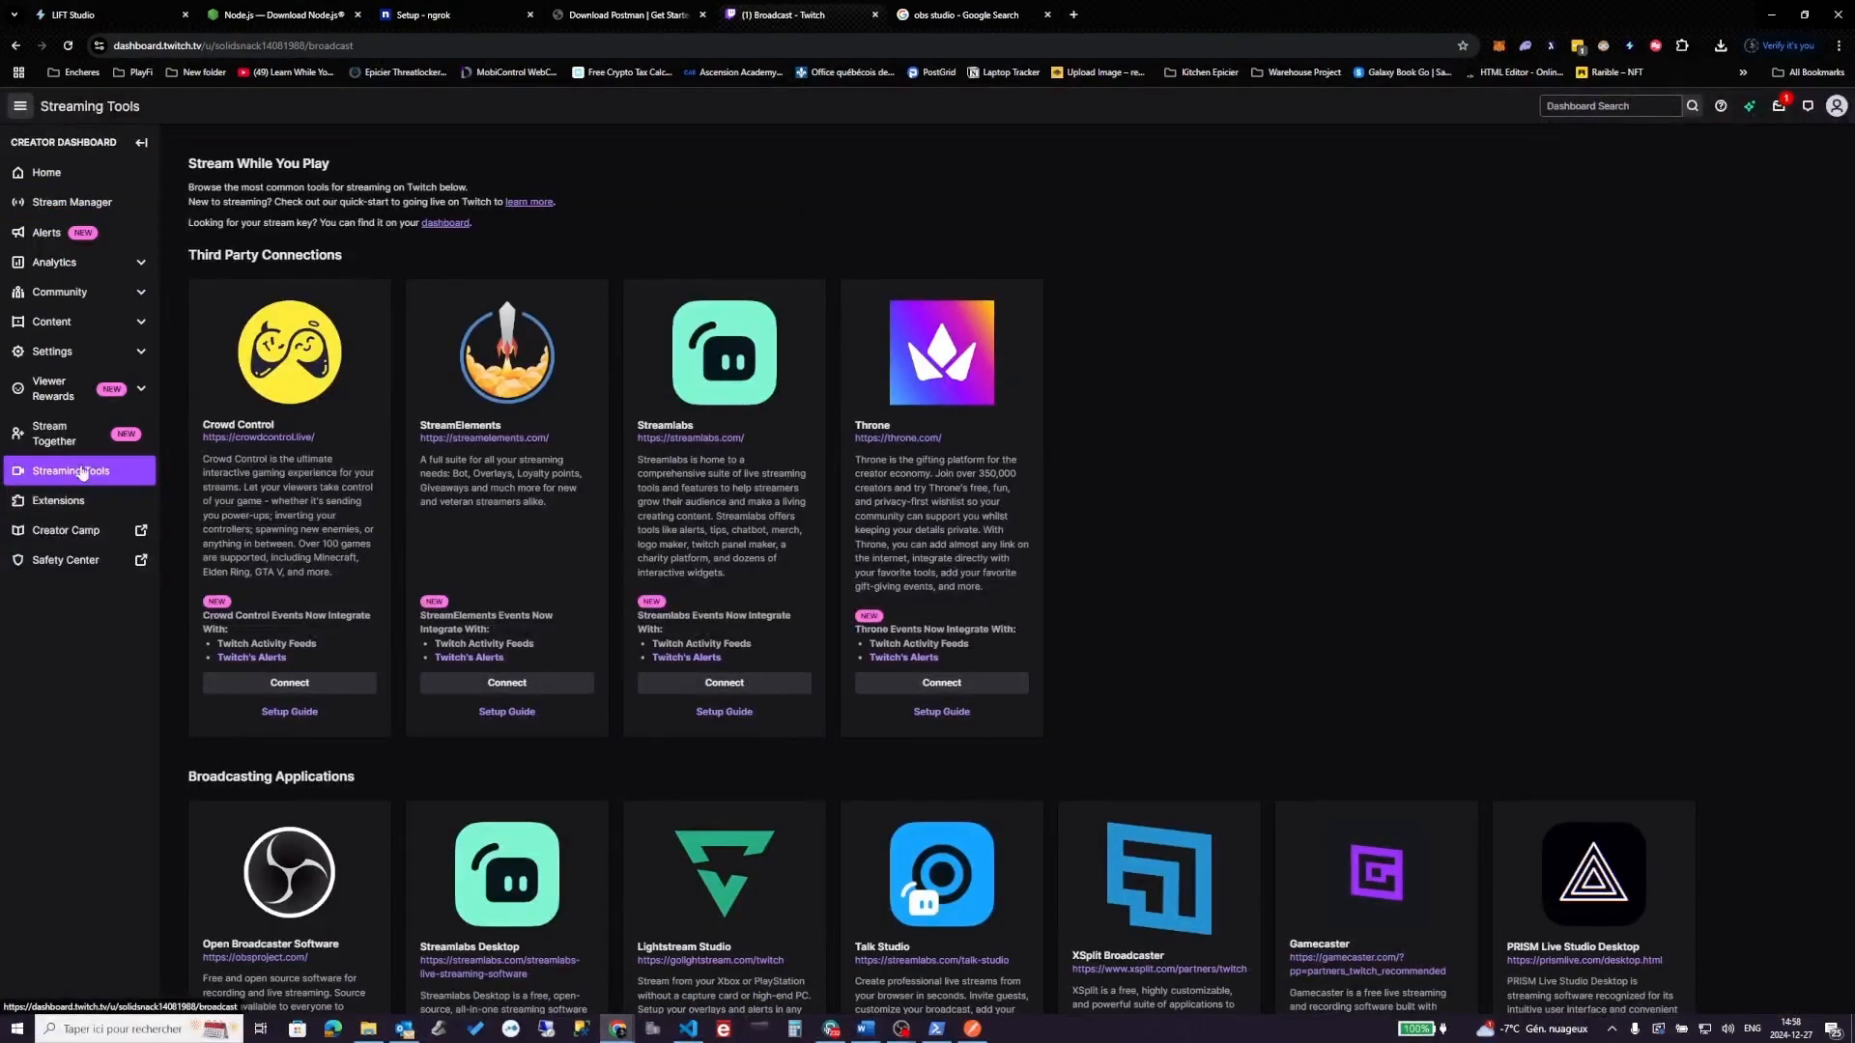
left_click(83, 351)
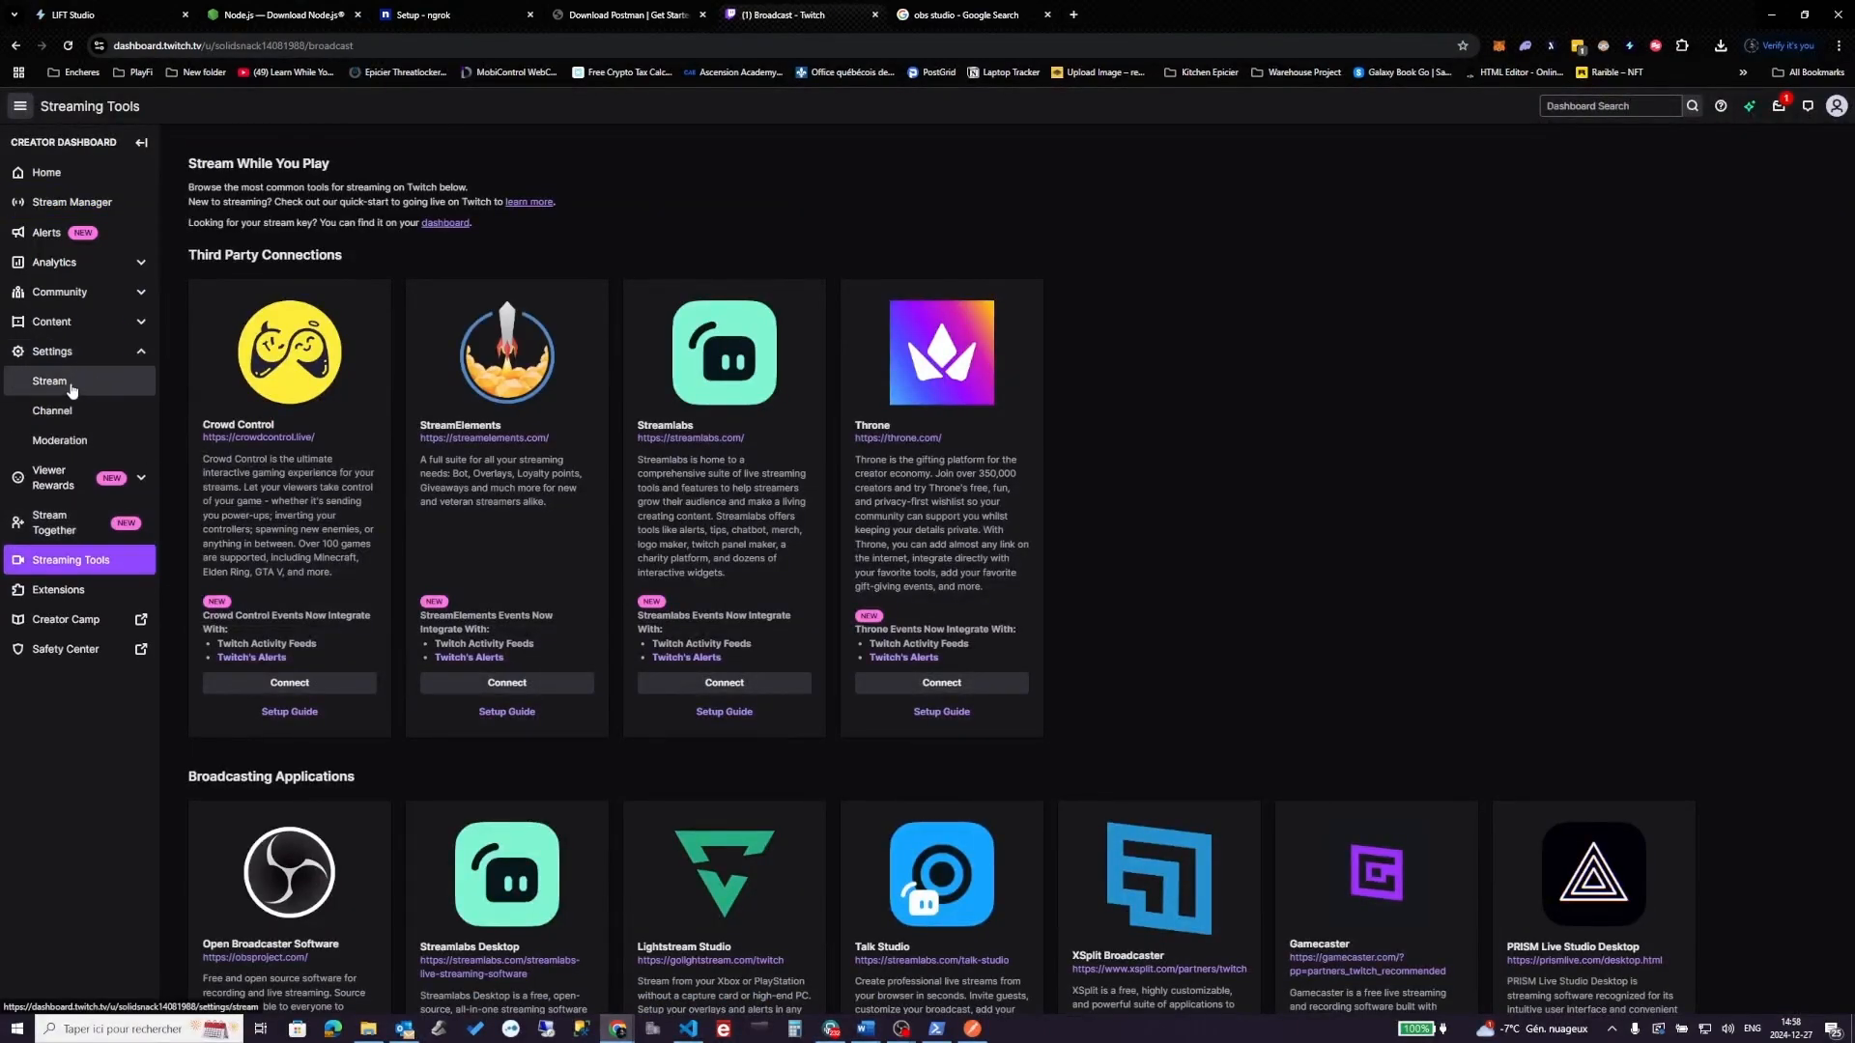
left_click(87, 387)
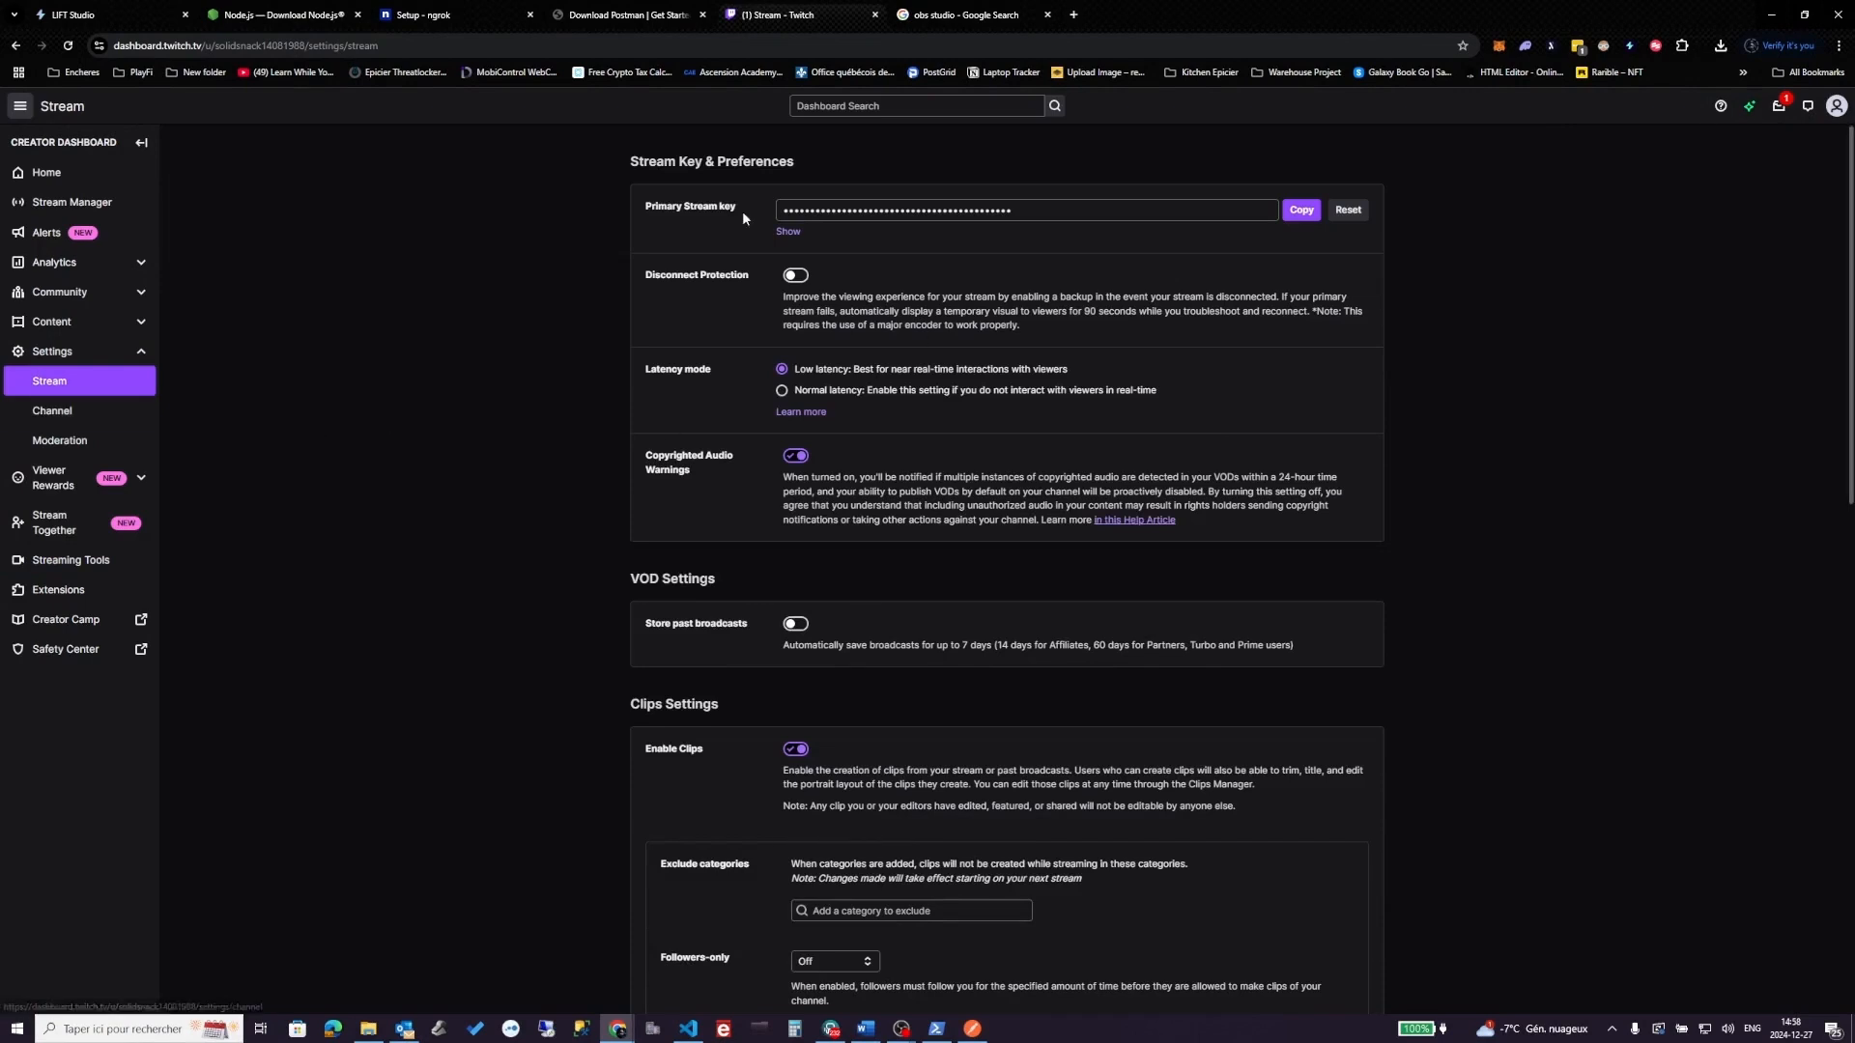
left_click(1297, 215)
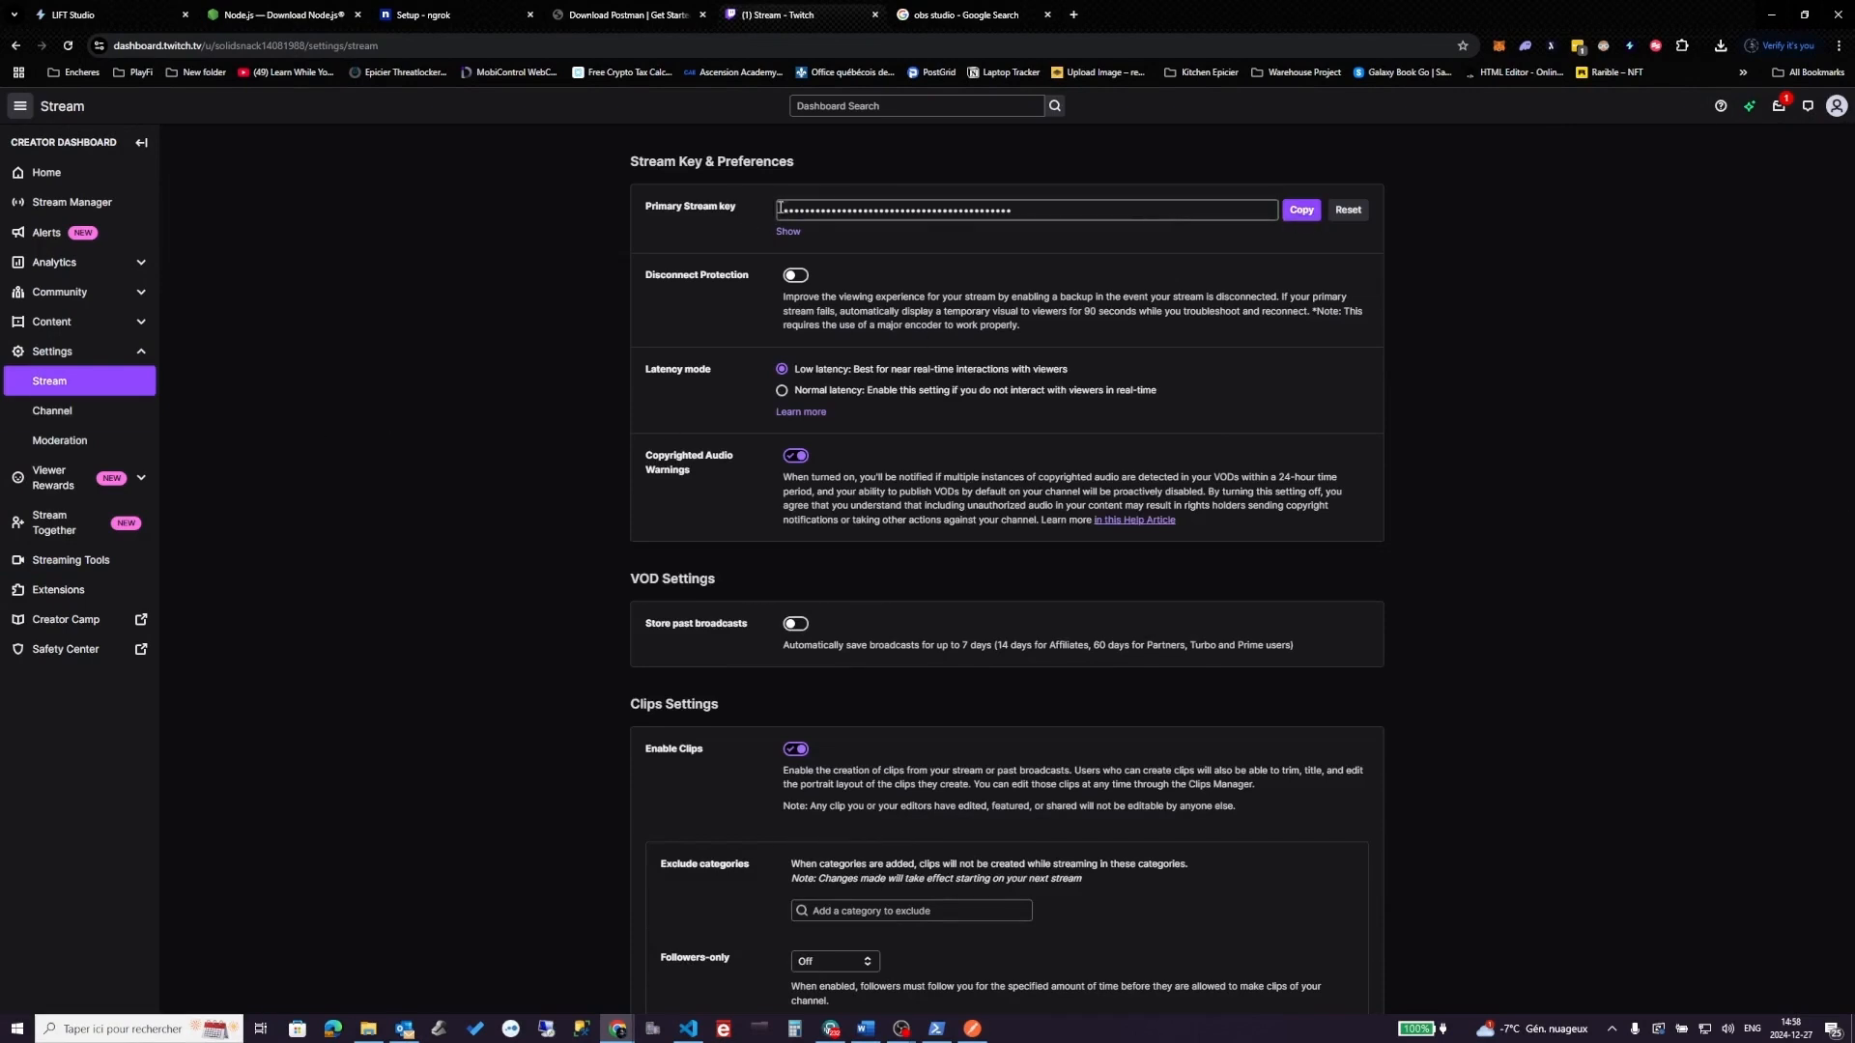
left_click(1302, 214)
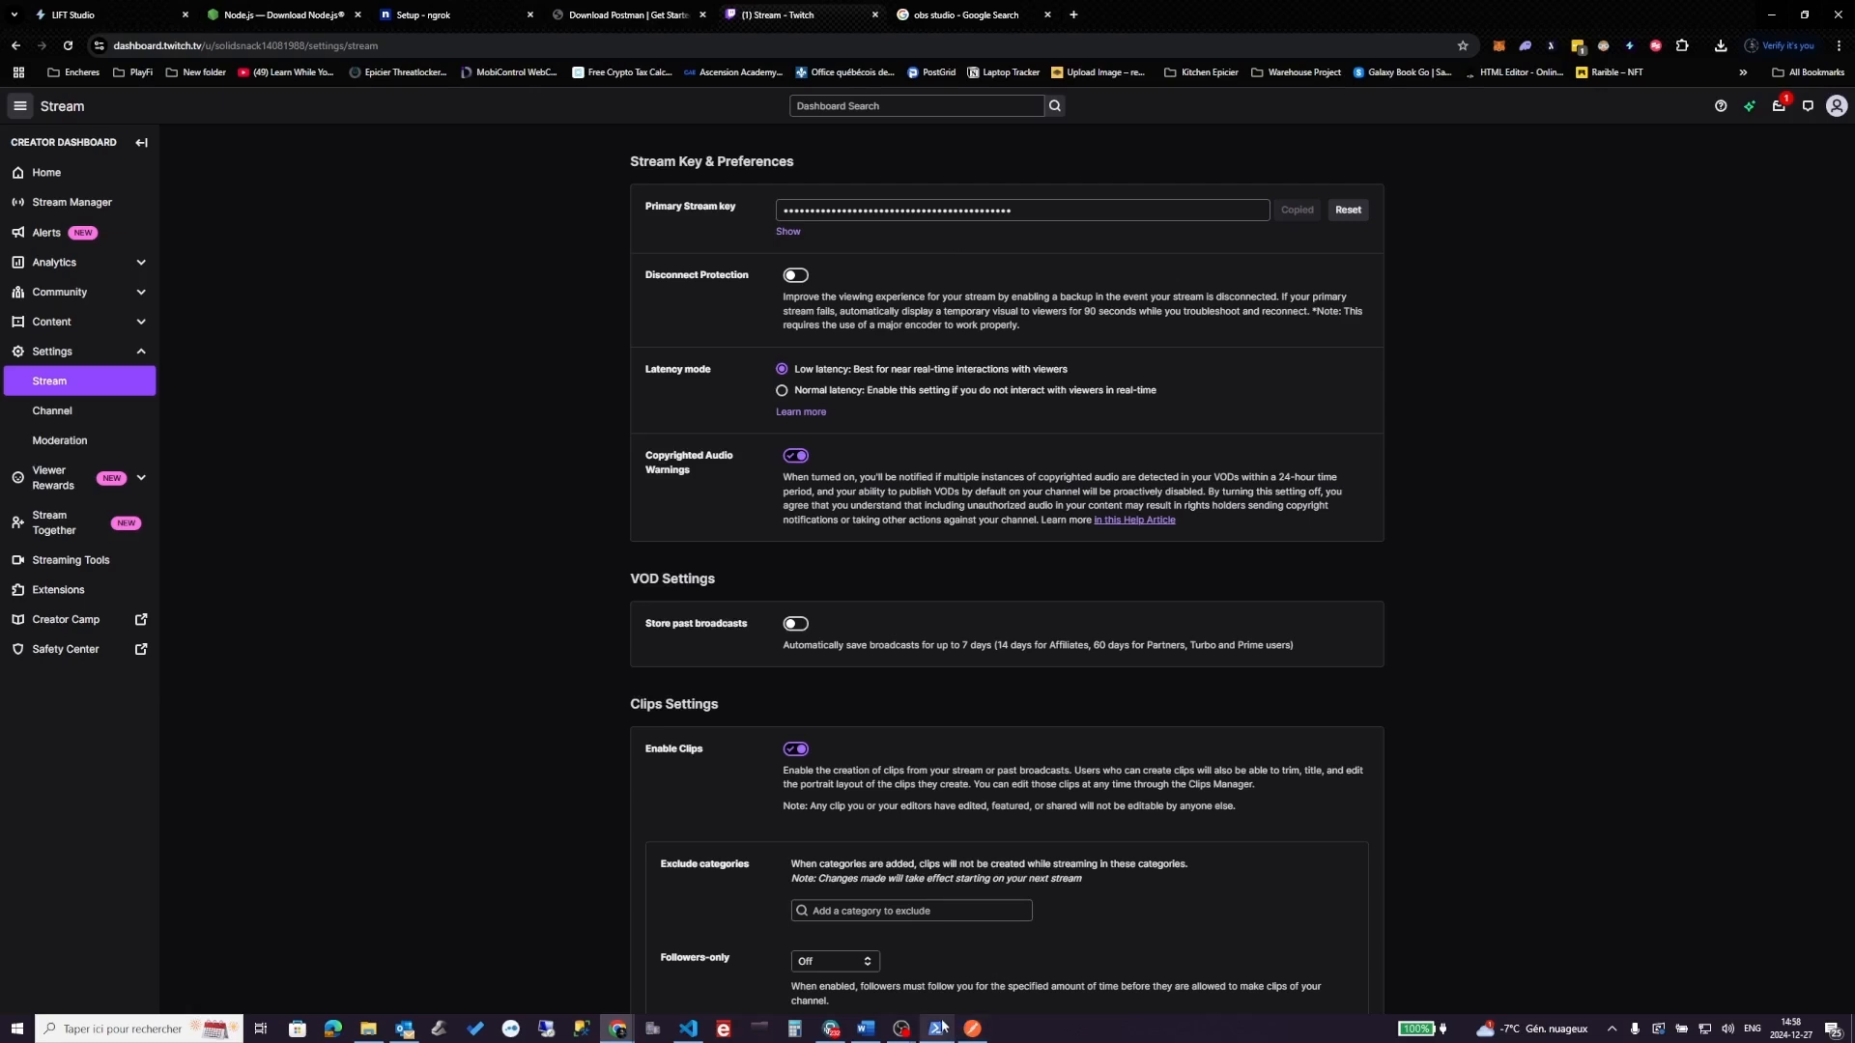
left_click(902, 1029)
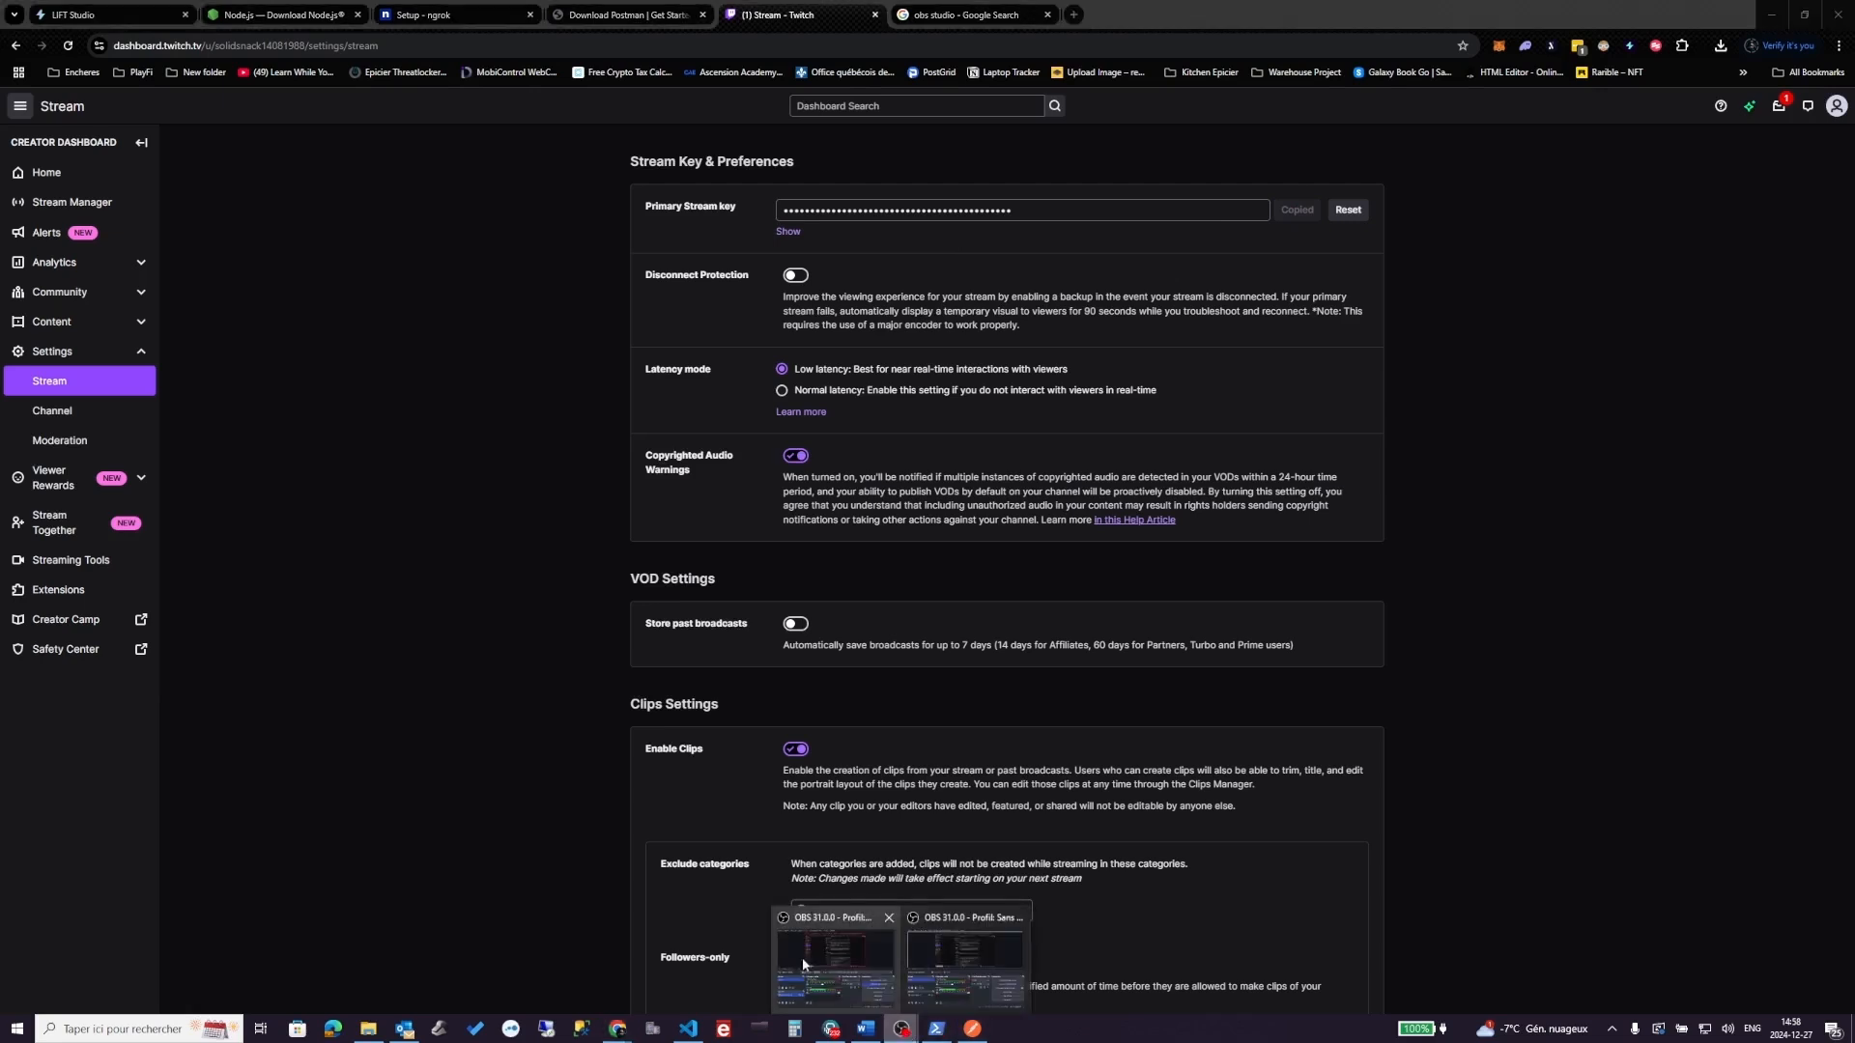
- Paste the Twitch key as the OBS Clé de stream, apply it, and start streaming
left_click(937, 969)
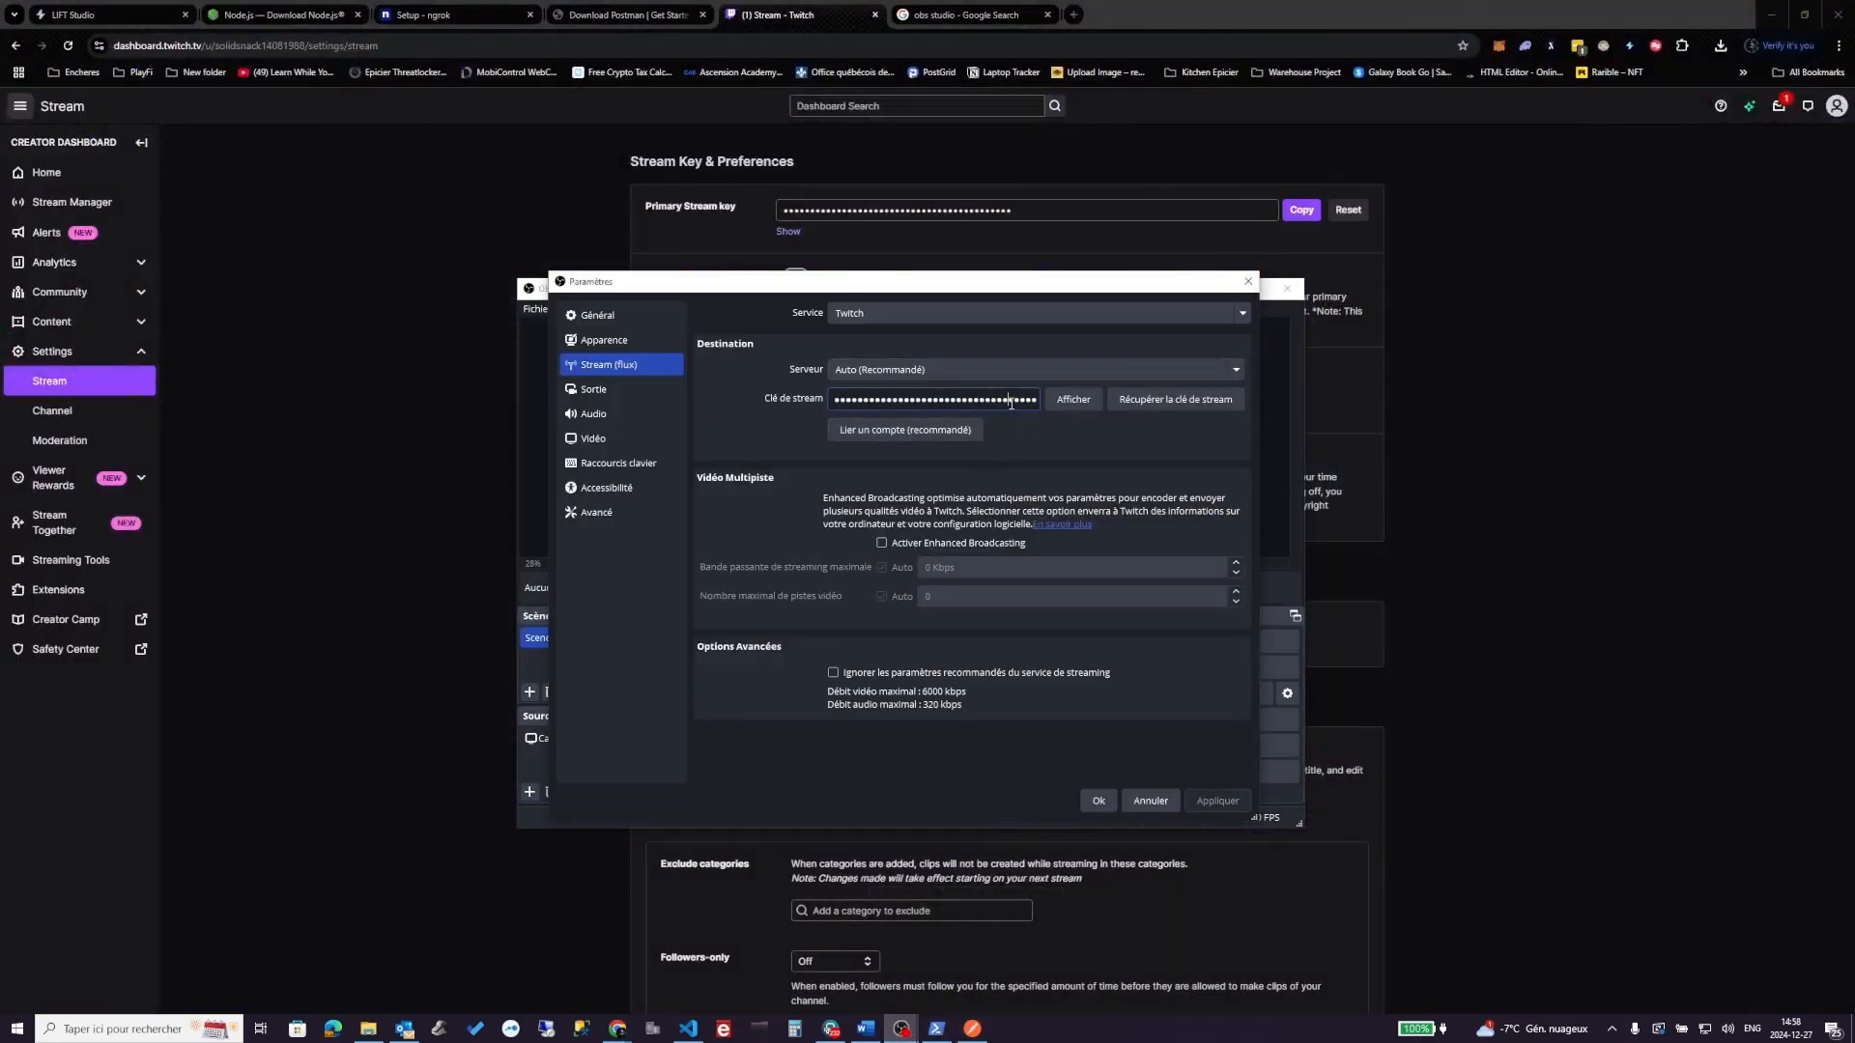
double_click(1012, 401)
key("ctrl+v")
left_click(1217, 801)
left_click(1099, 801)
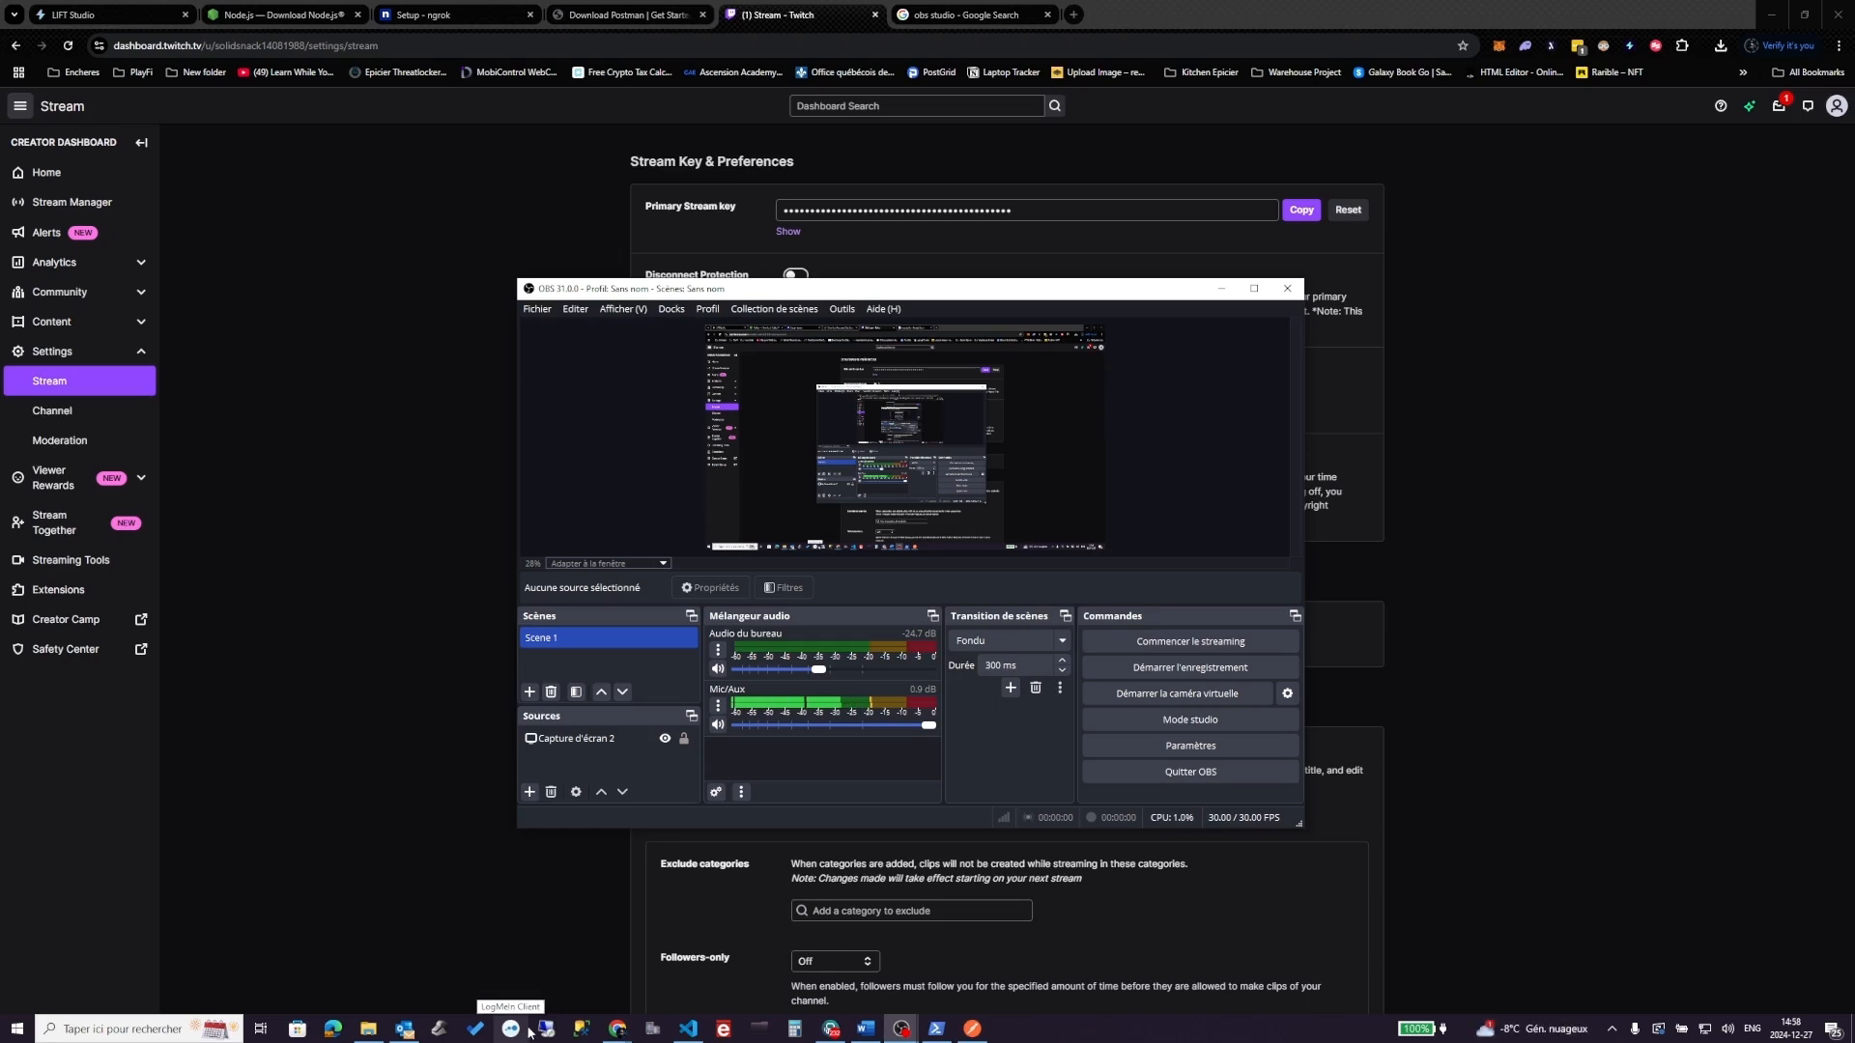
mouse_move(866, 1029)
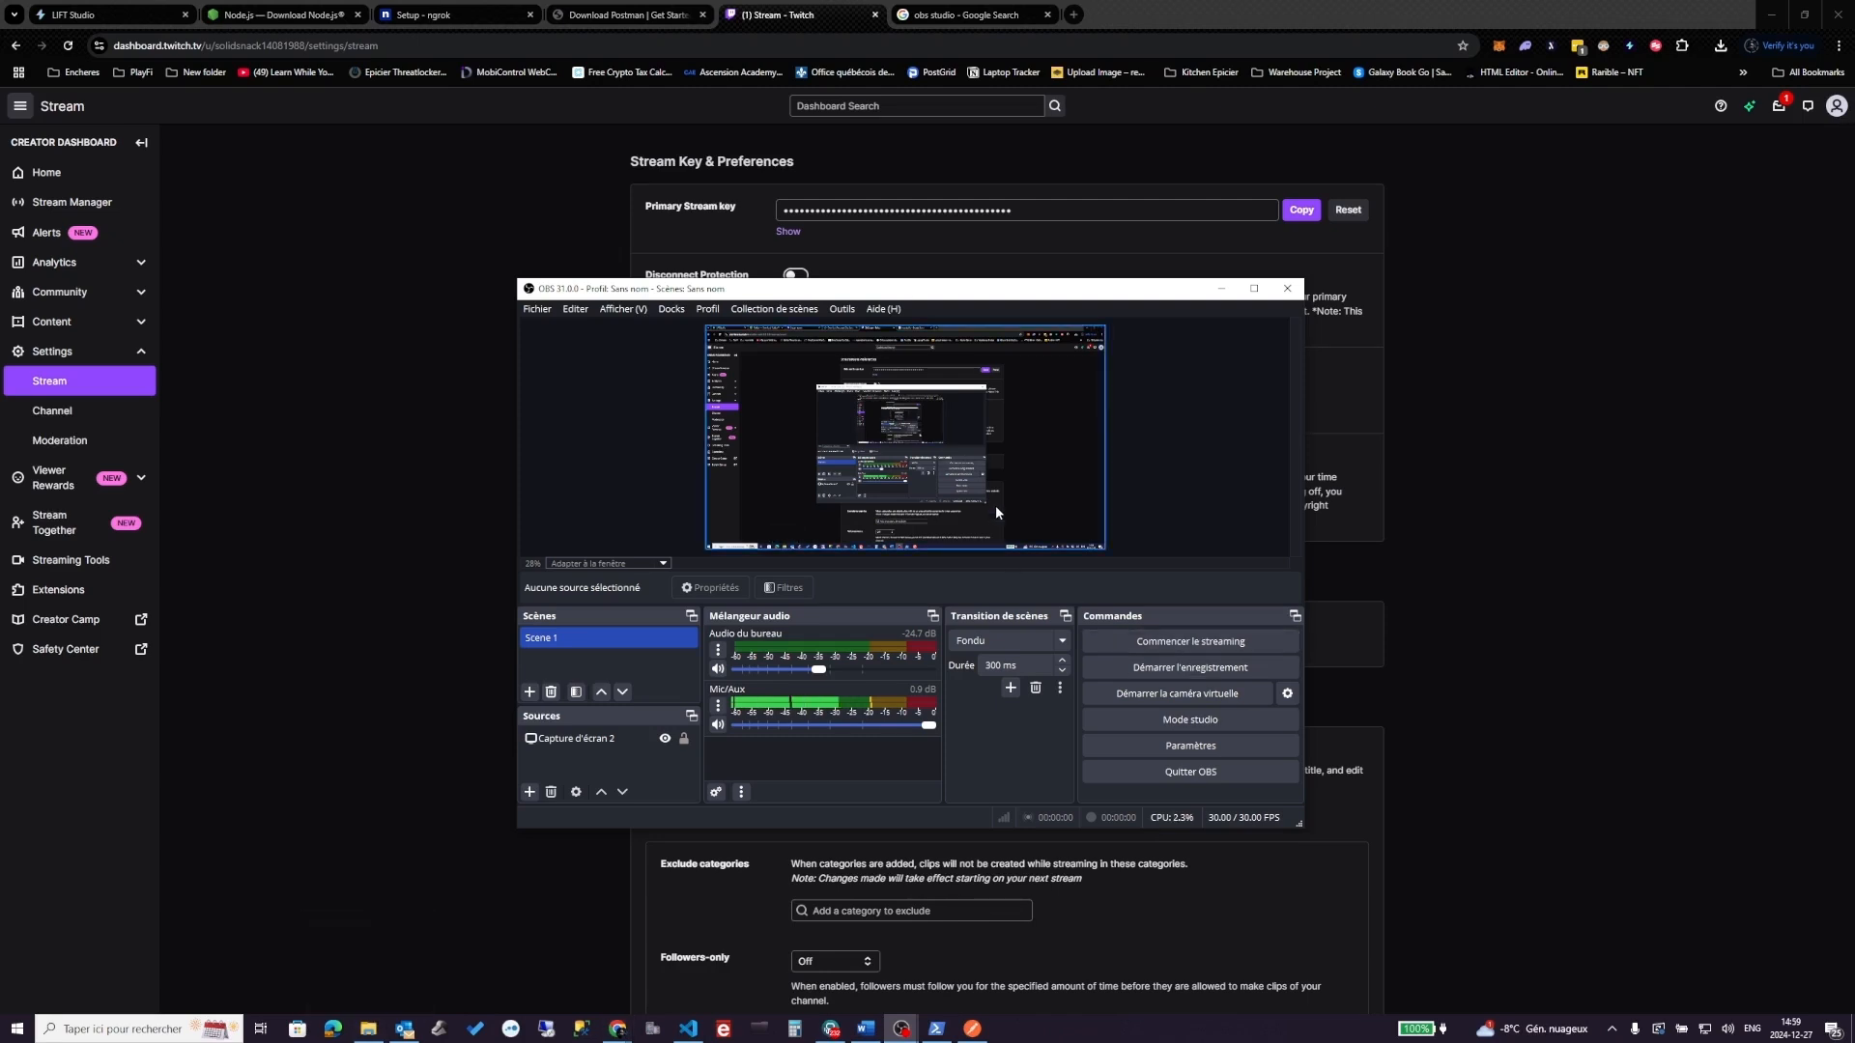
left_click(1156, 640)
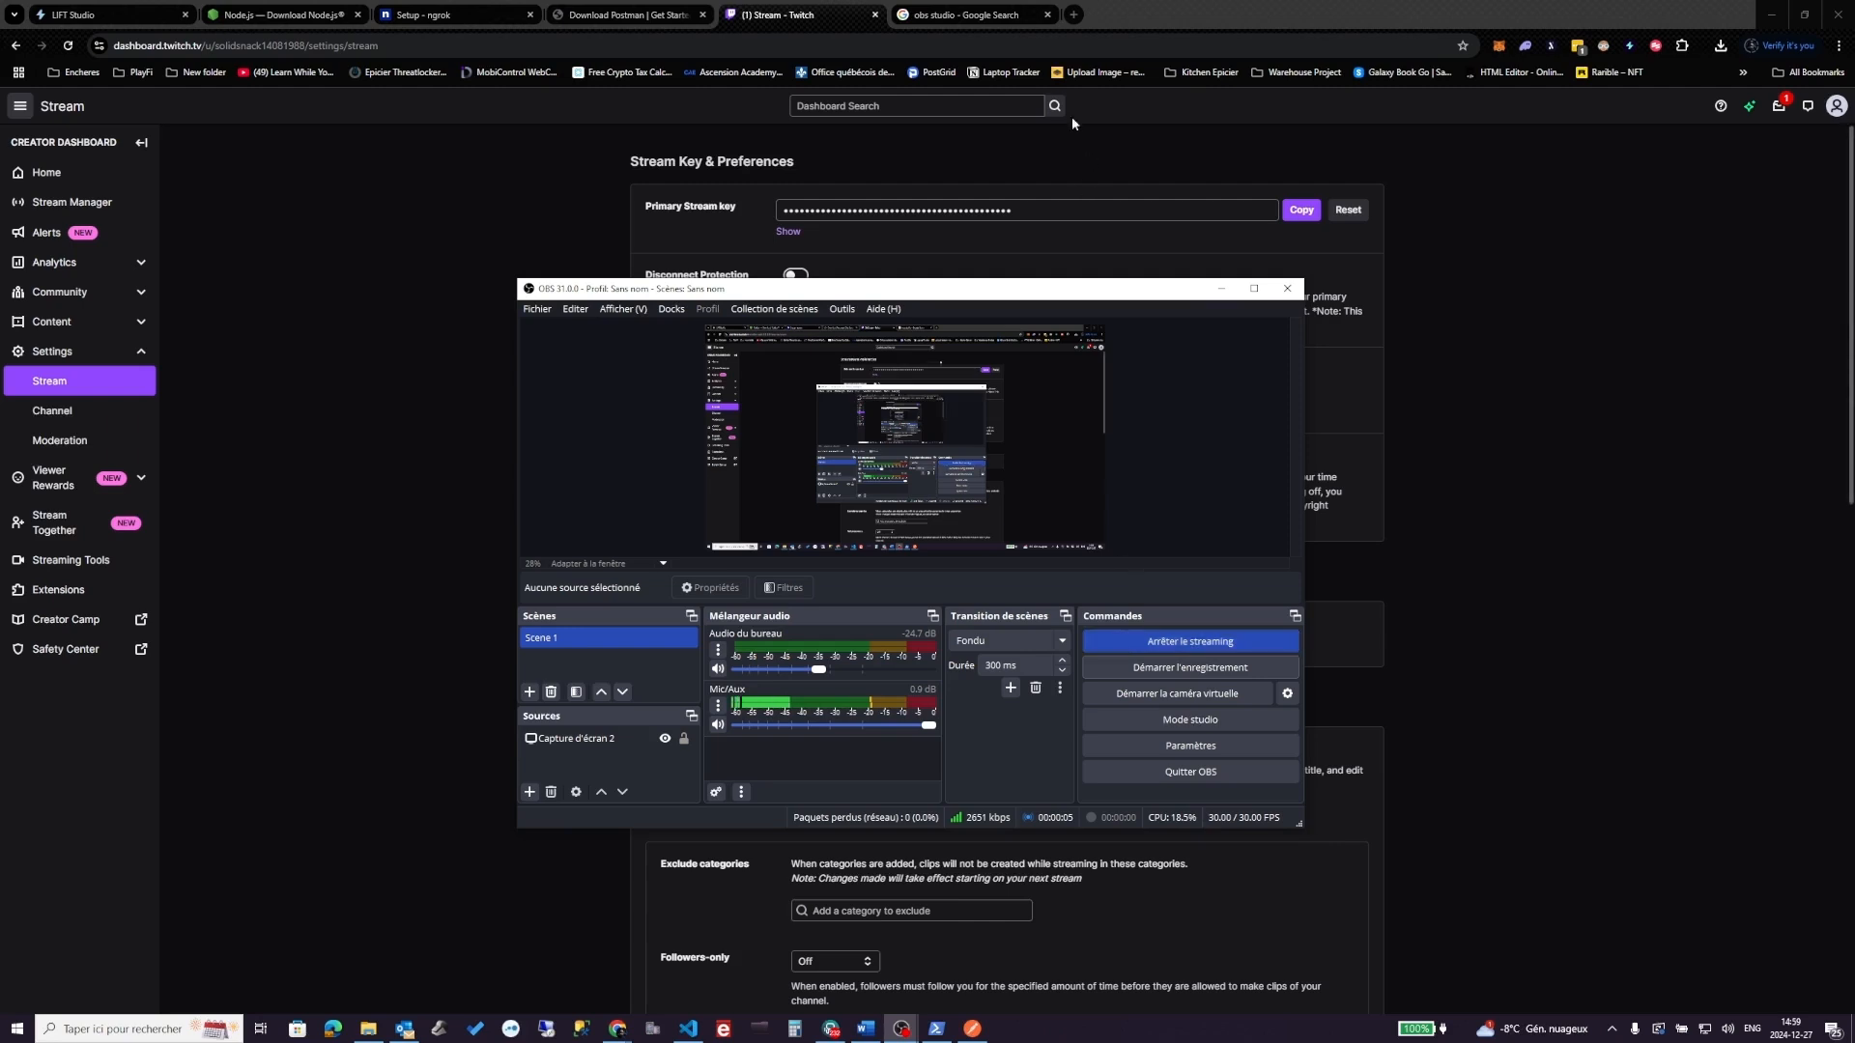
- Open your own Twitch channel page with the live broadcast and copy its URL
left_click(276, 262)
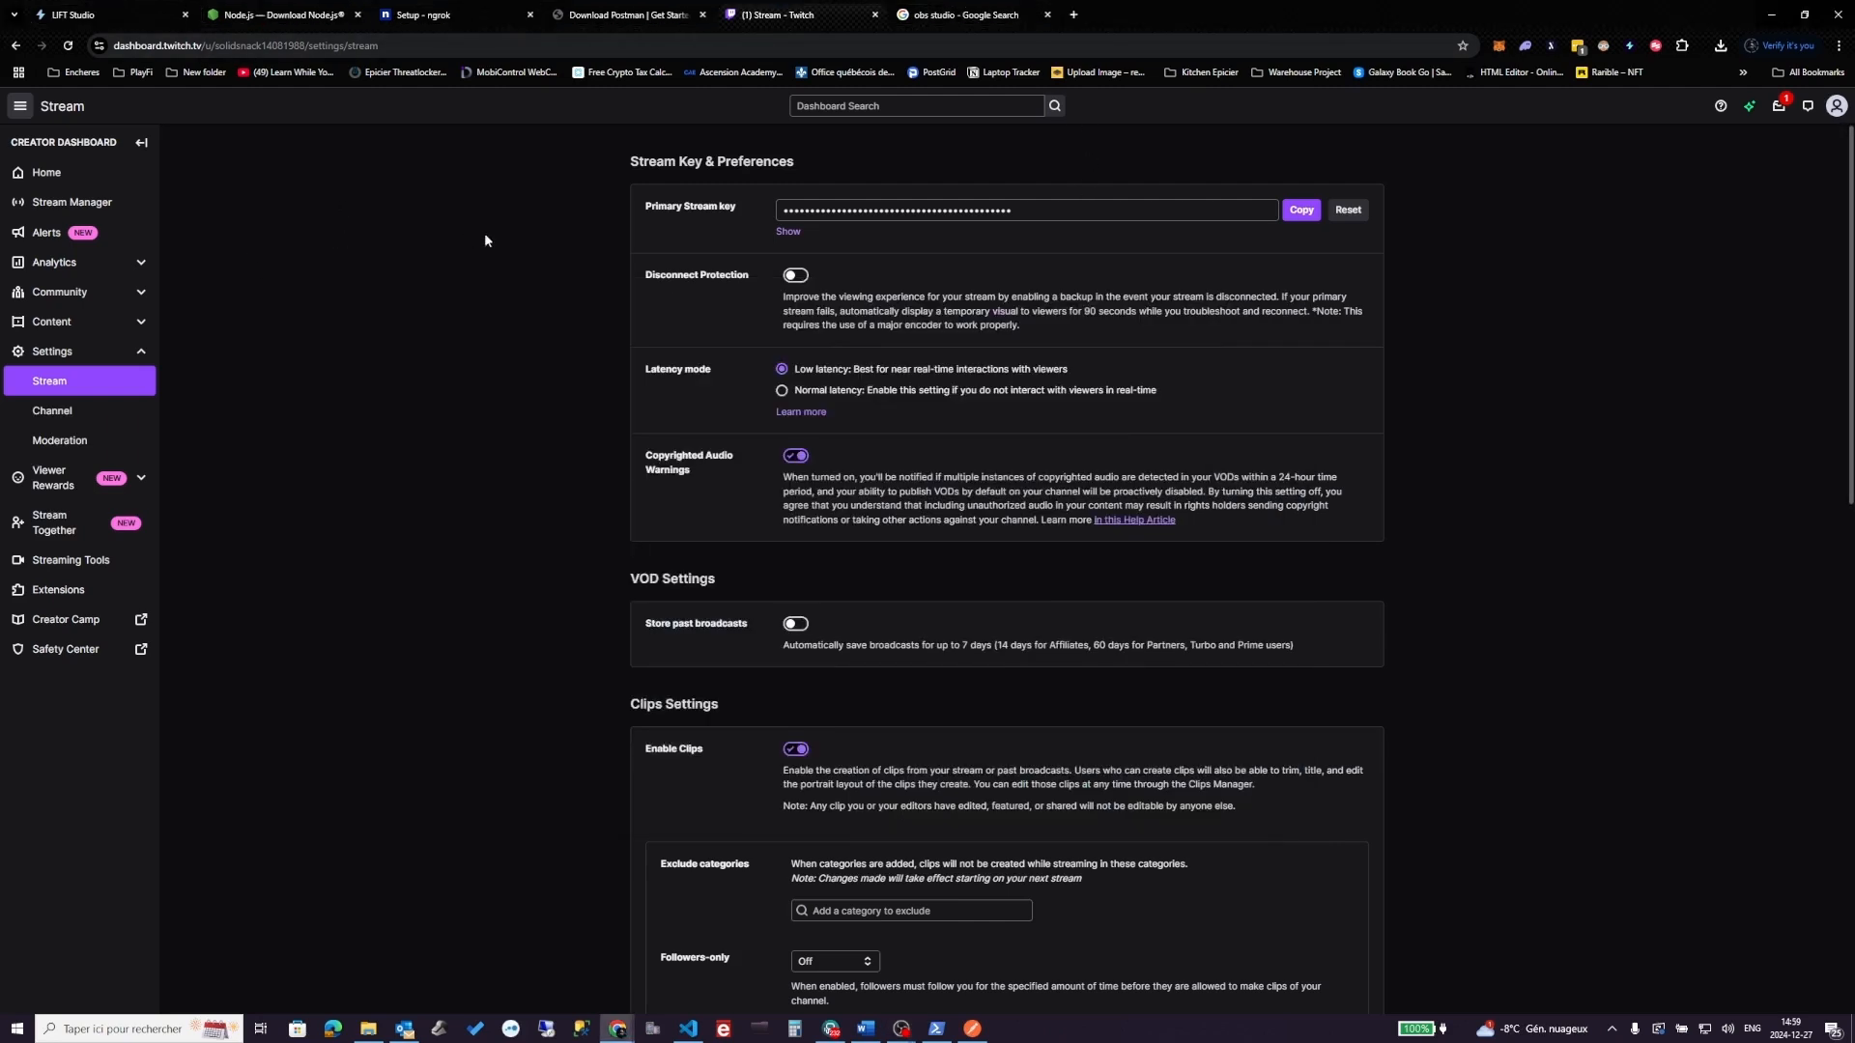
left_click(55, 207)
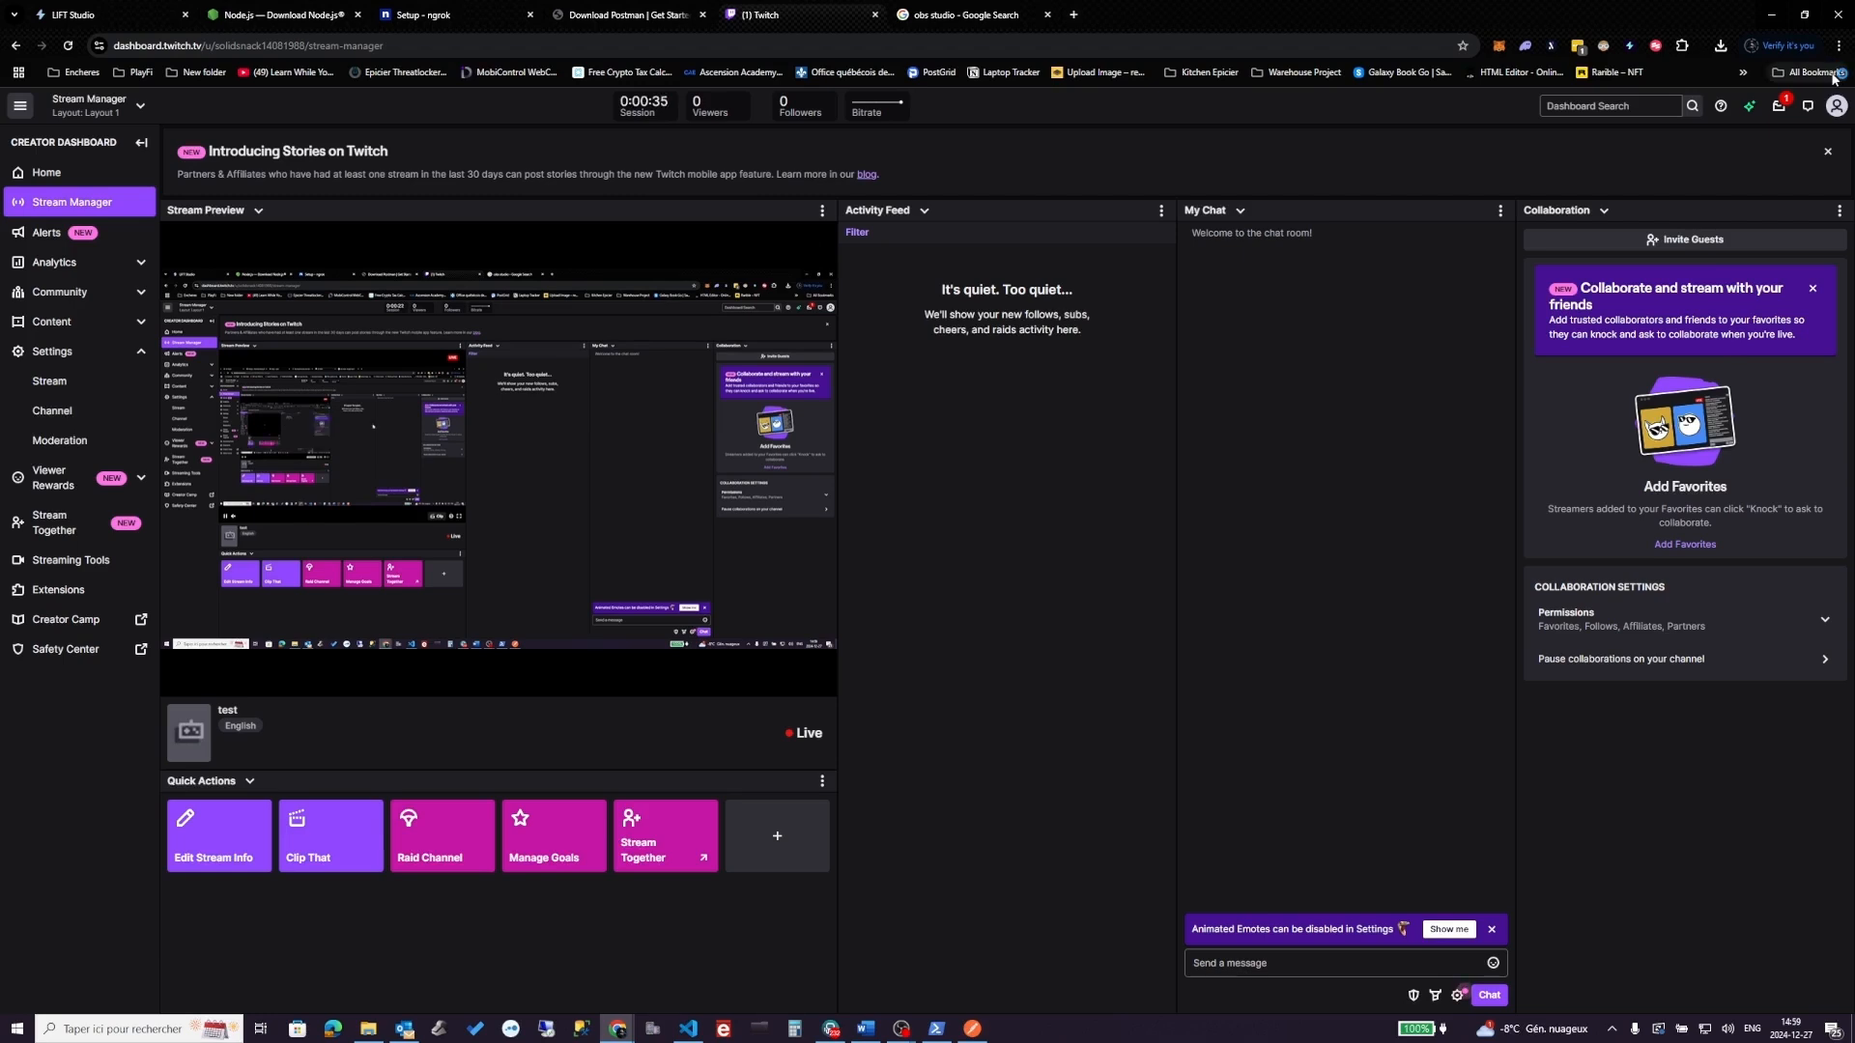
left_click(1836, 105)
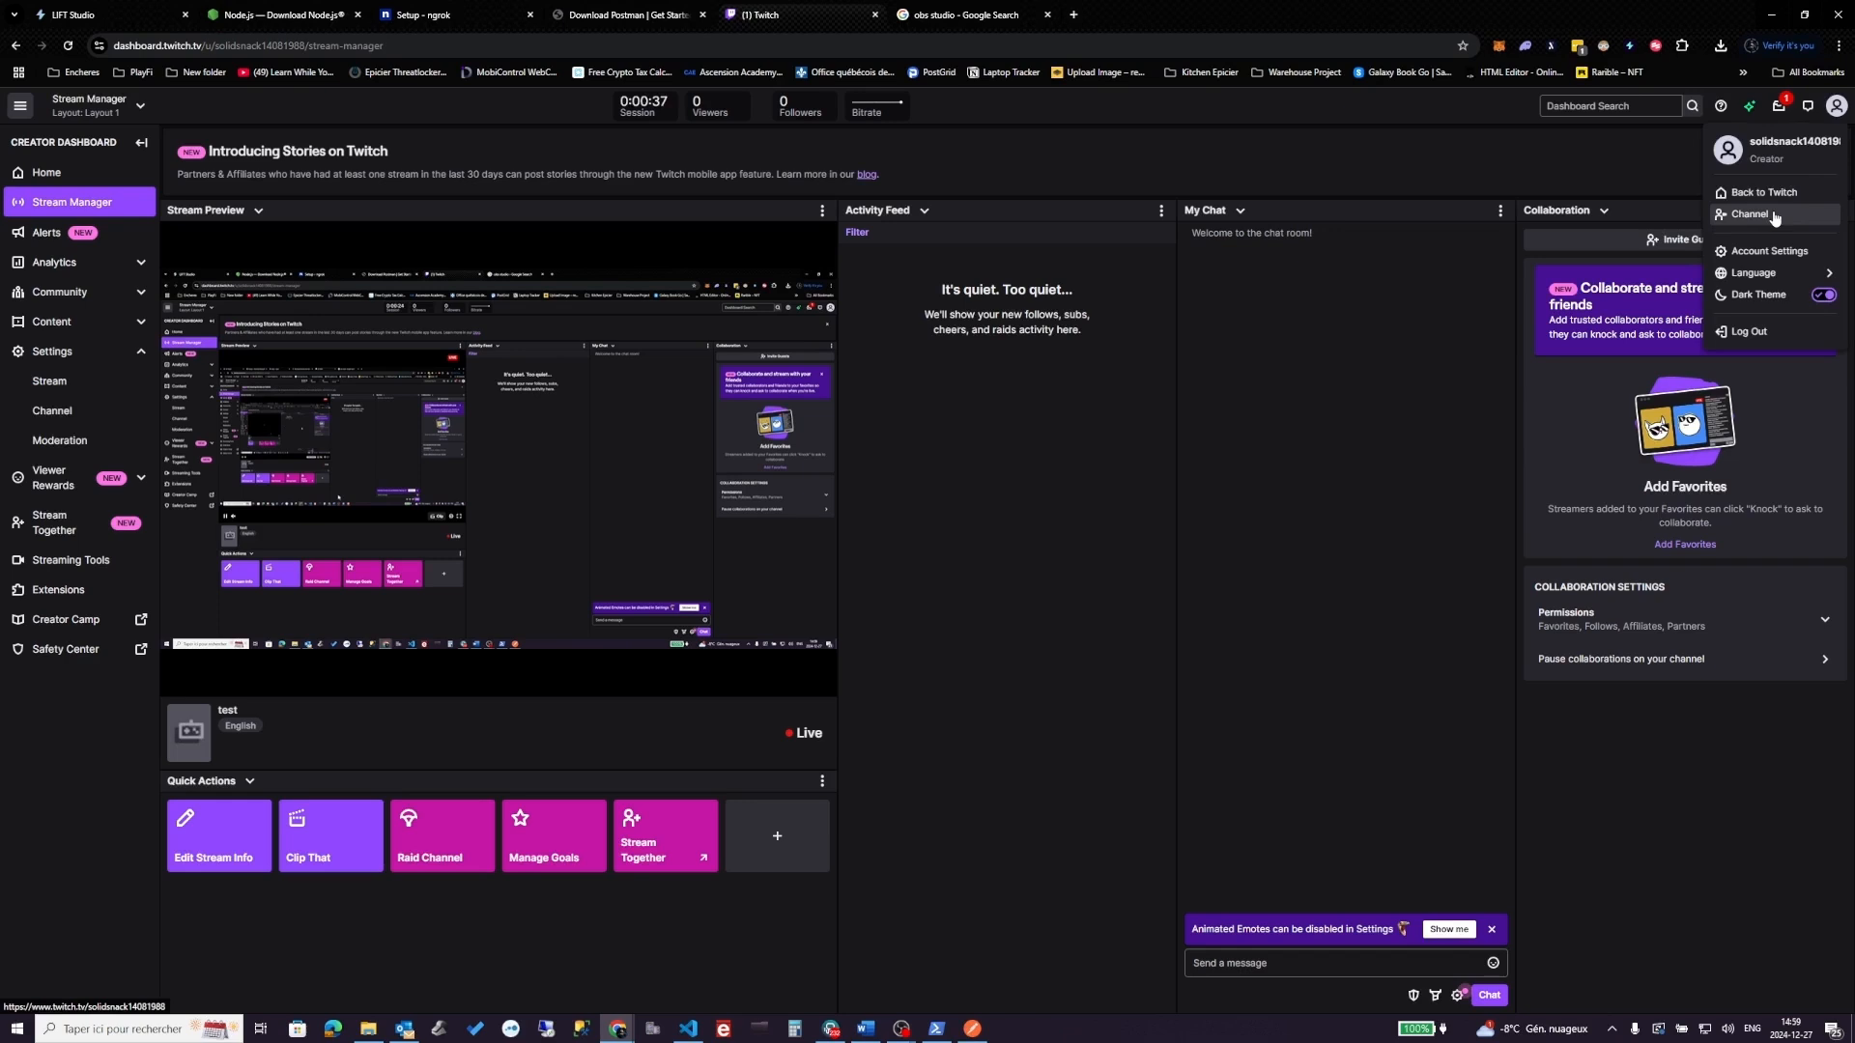
left_click(1776, 217)
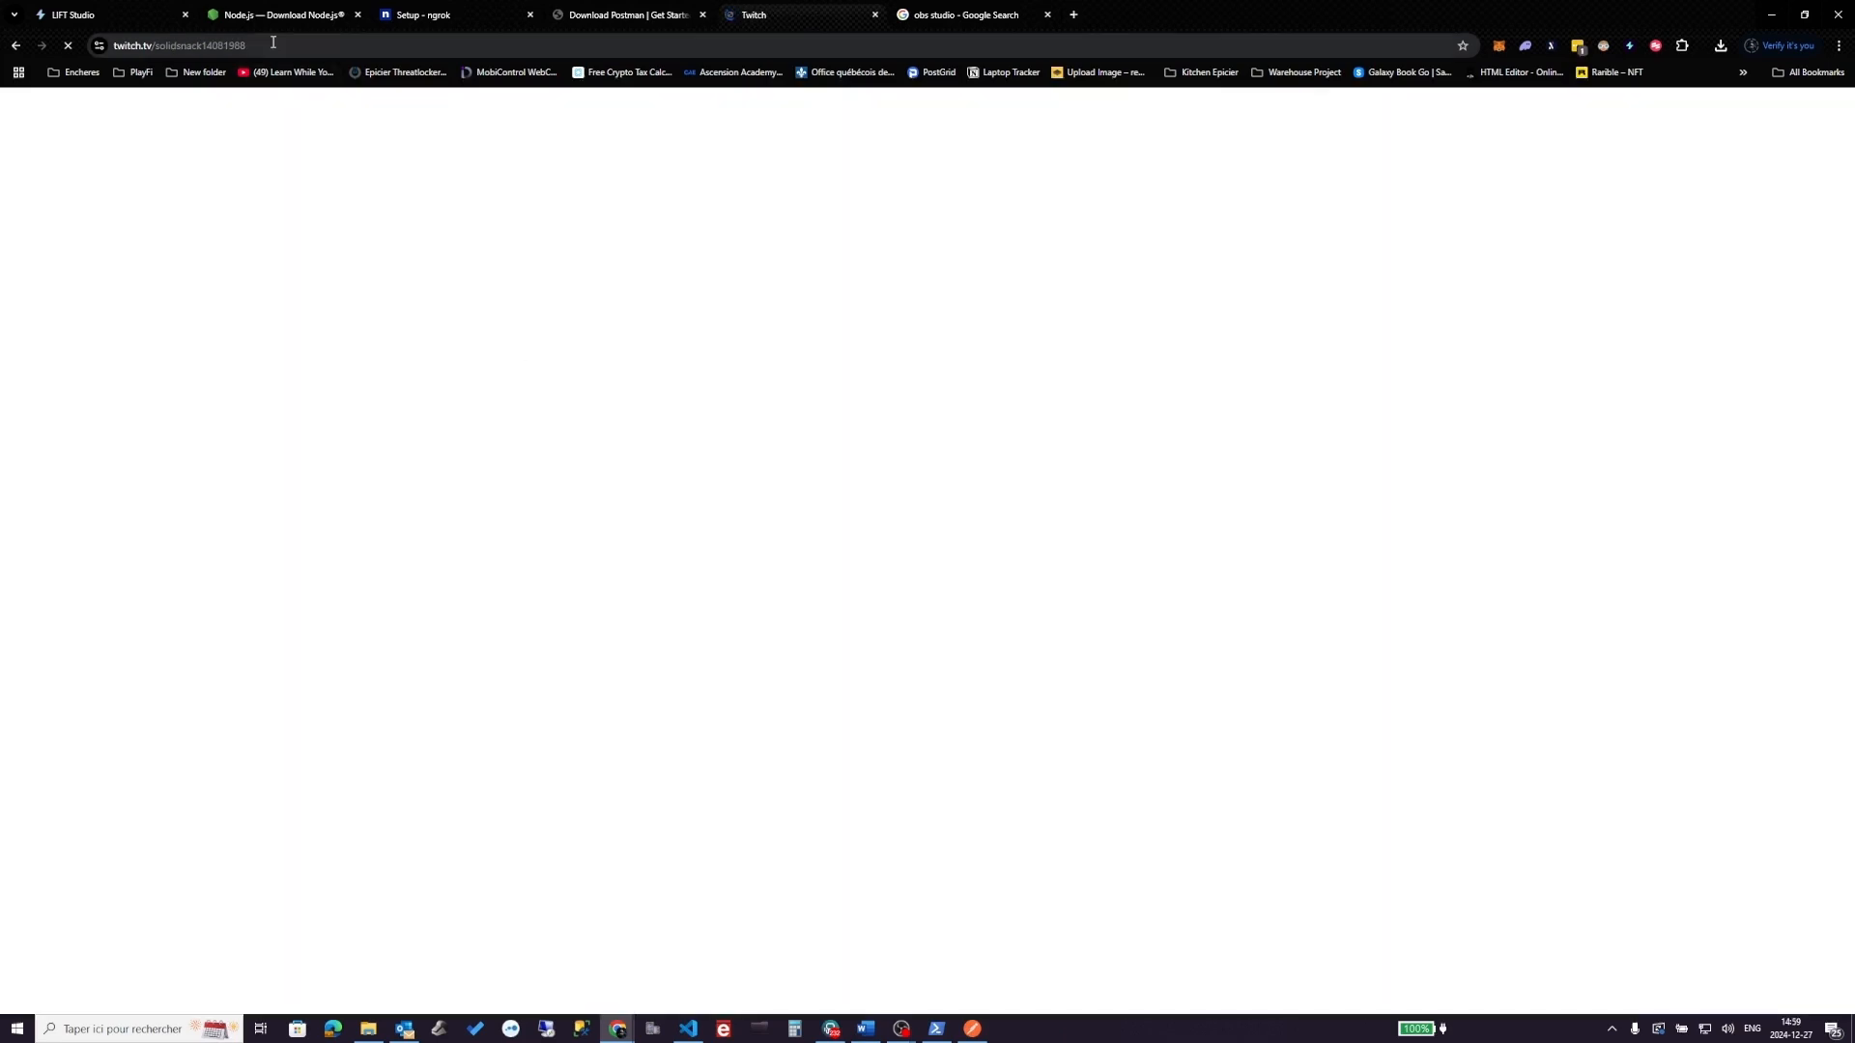
left_click(280, 45)
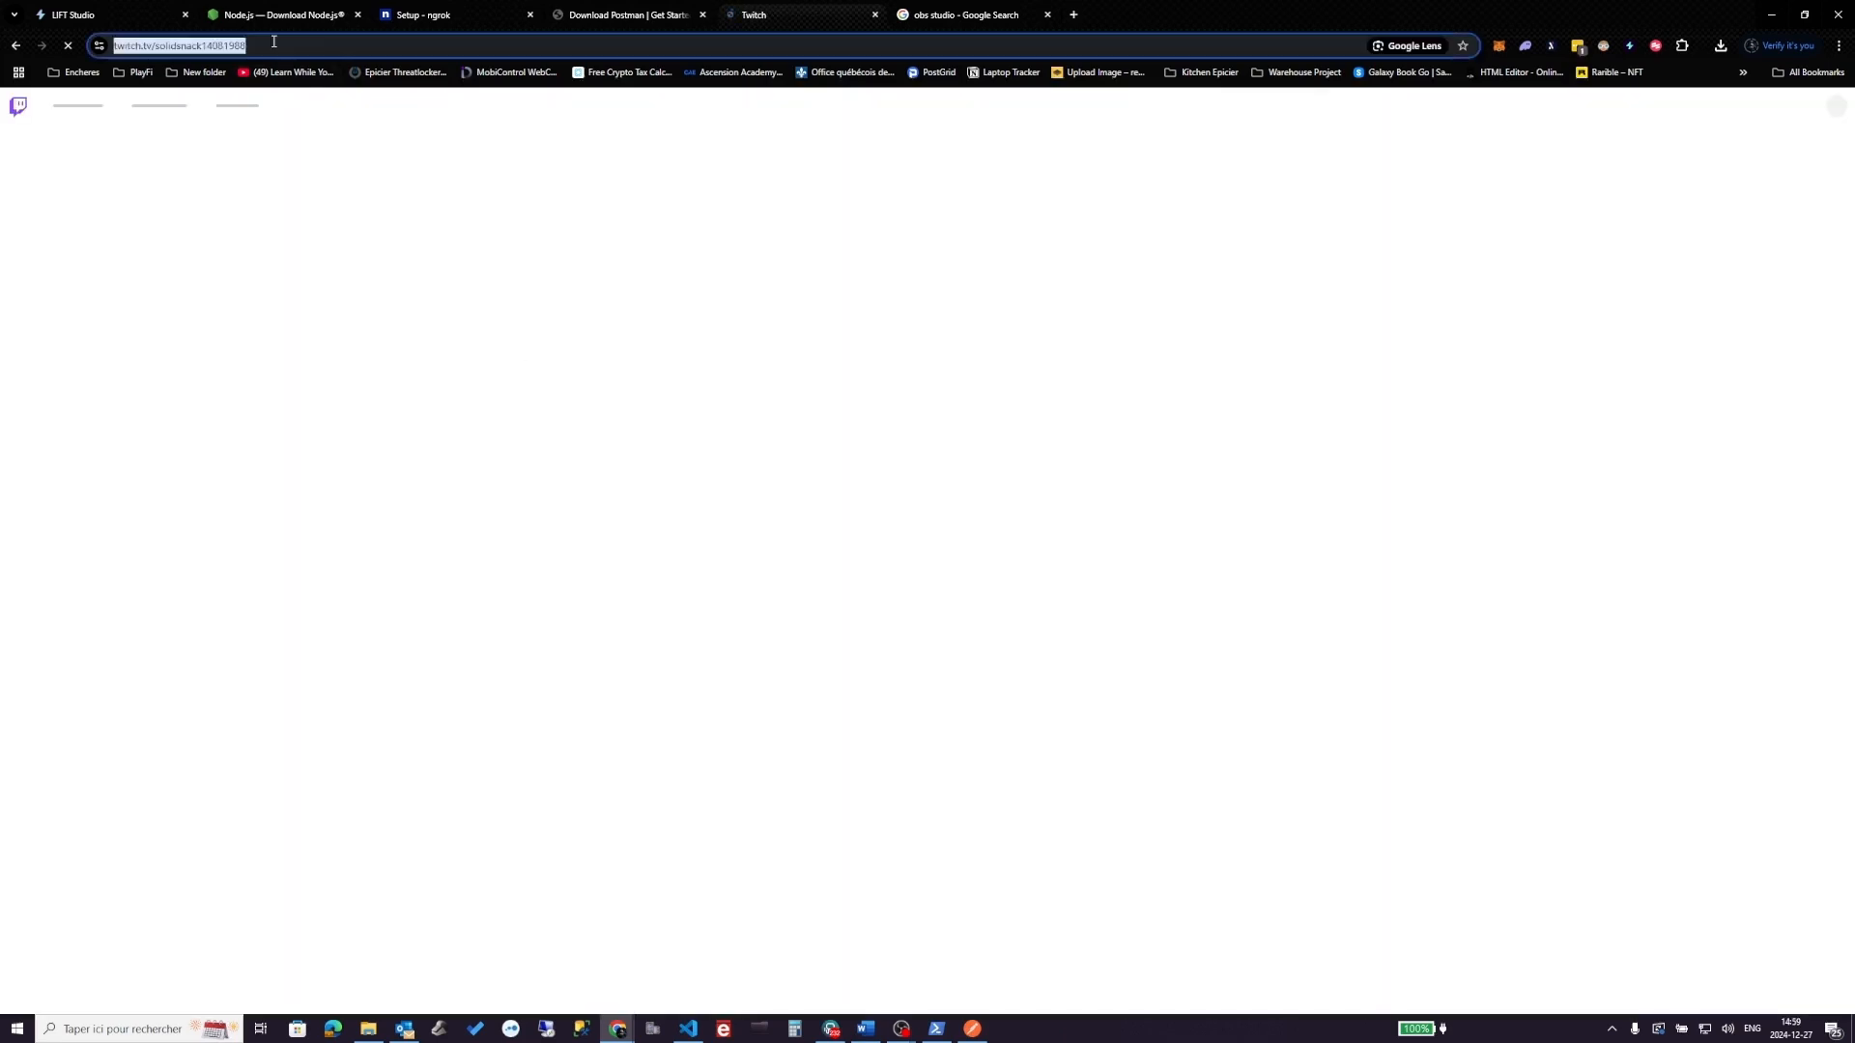
left_click(340, 45)
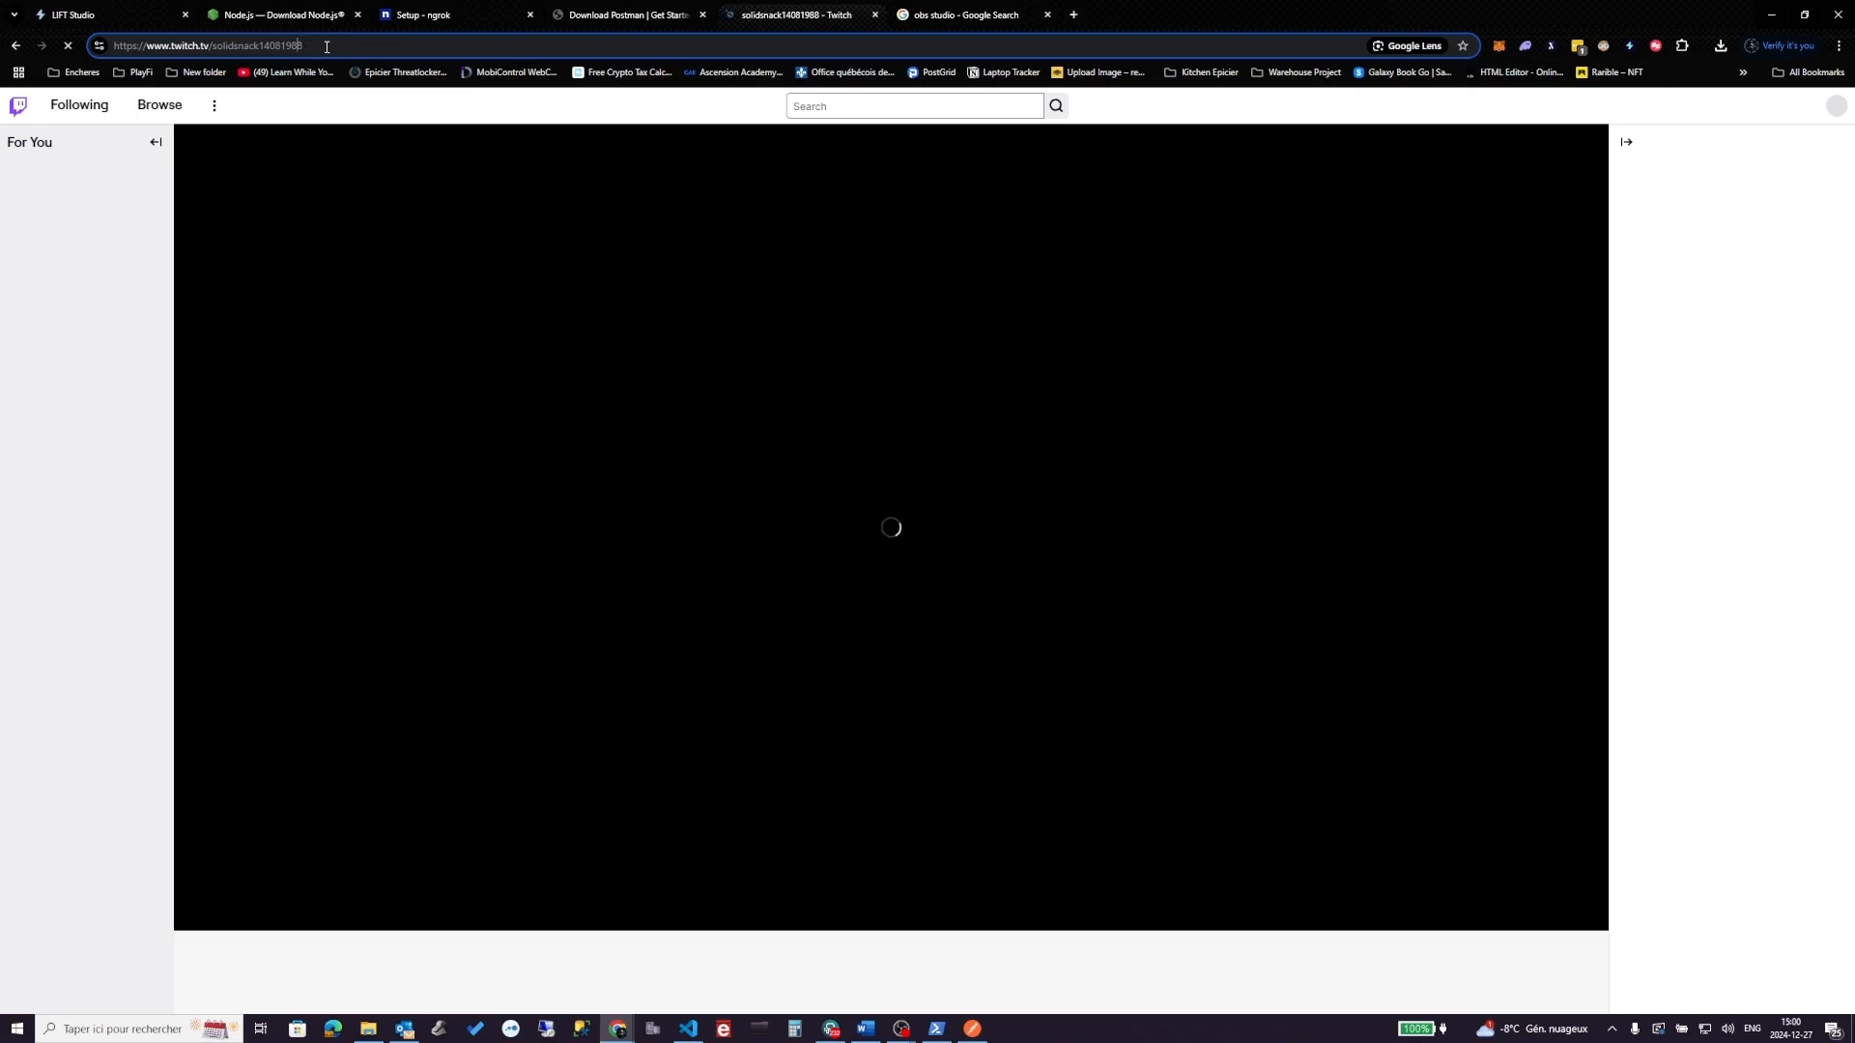
triple_click(327, 46)
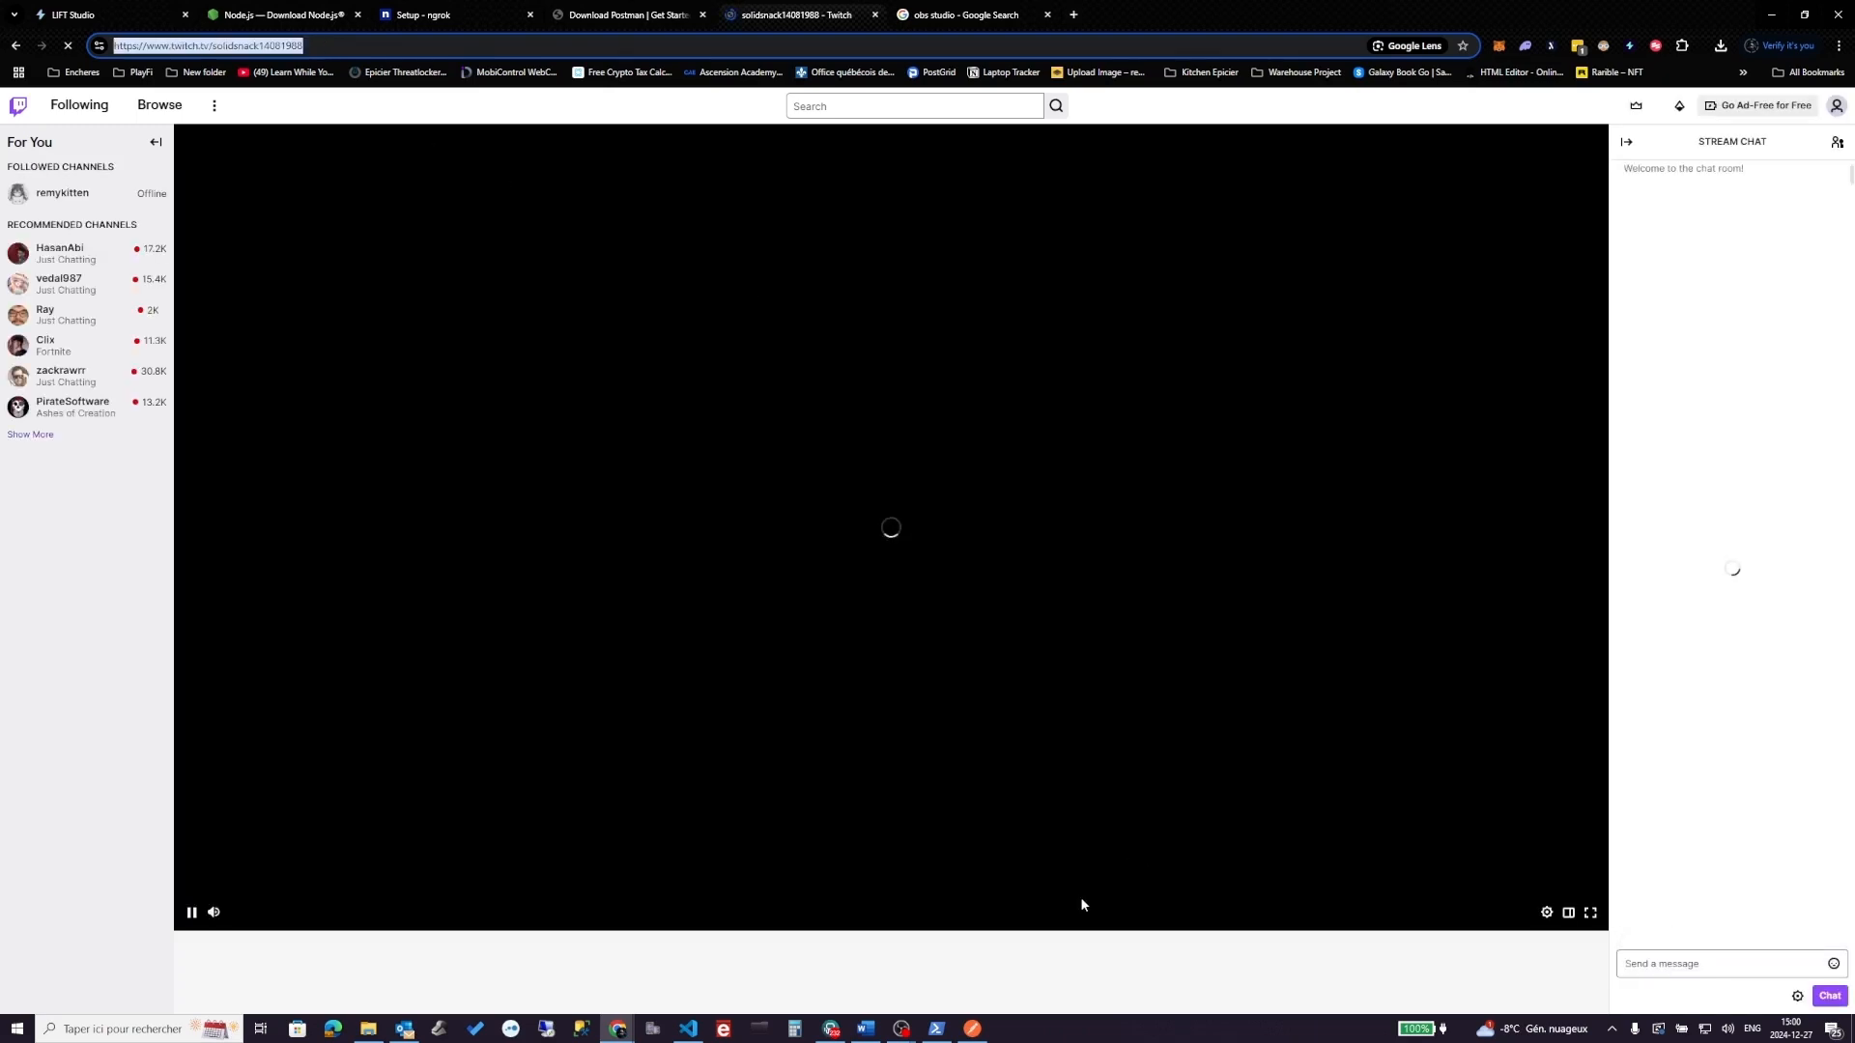
left_click(969, 1031)
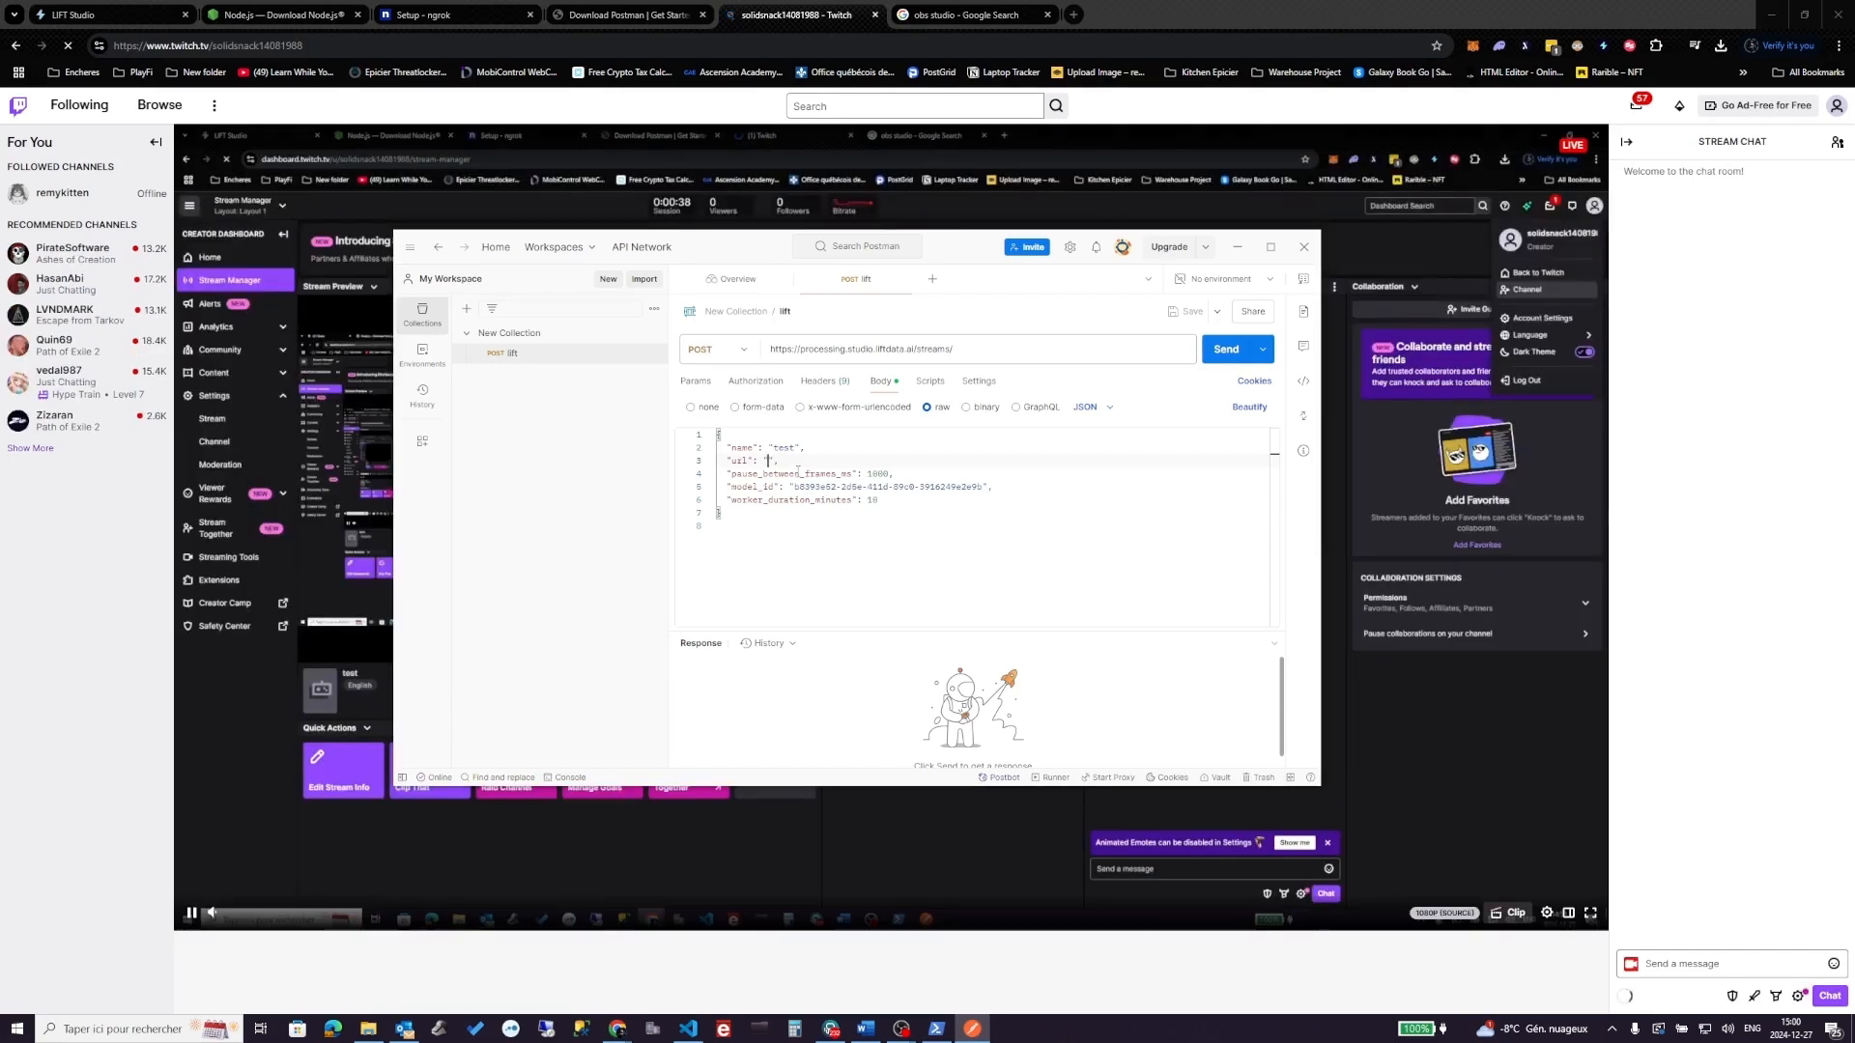
- Paste the channel URL into the JSON body's url value, save and send, then pause the player
key("ctrl+v")
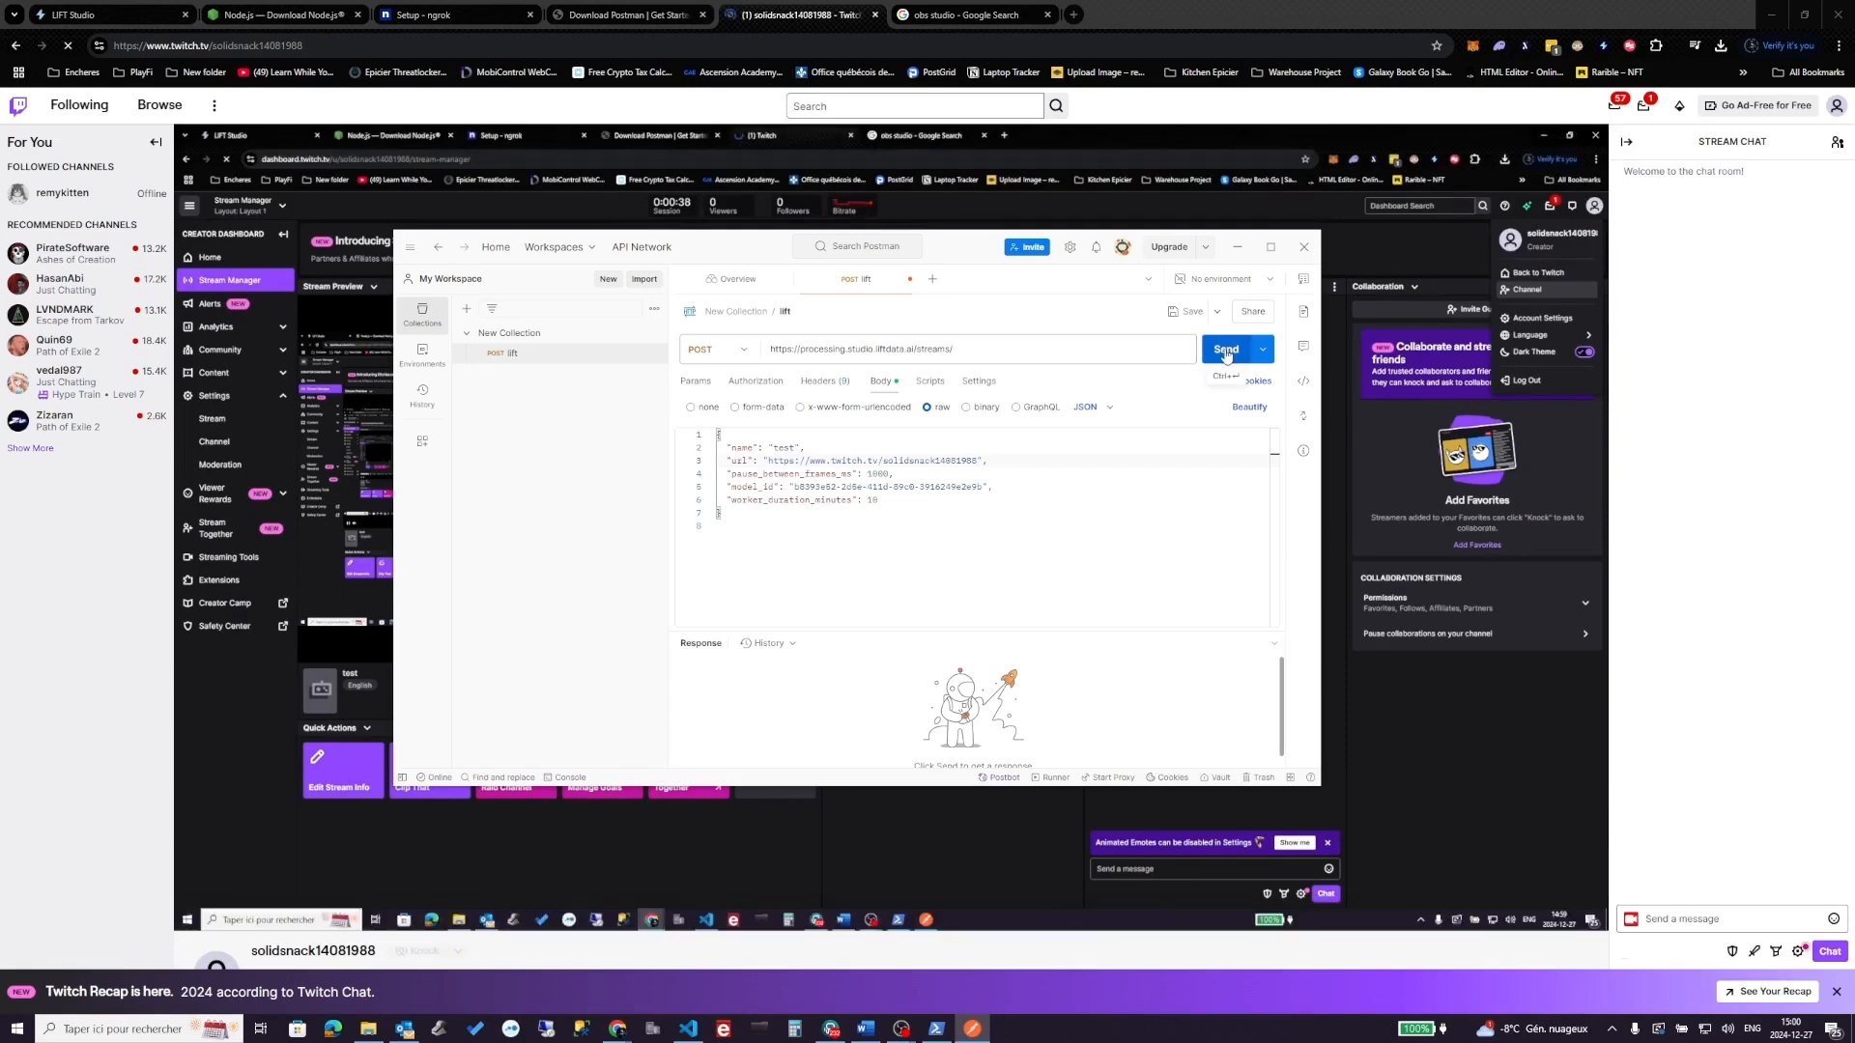
key("ctrl+s")
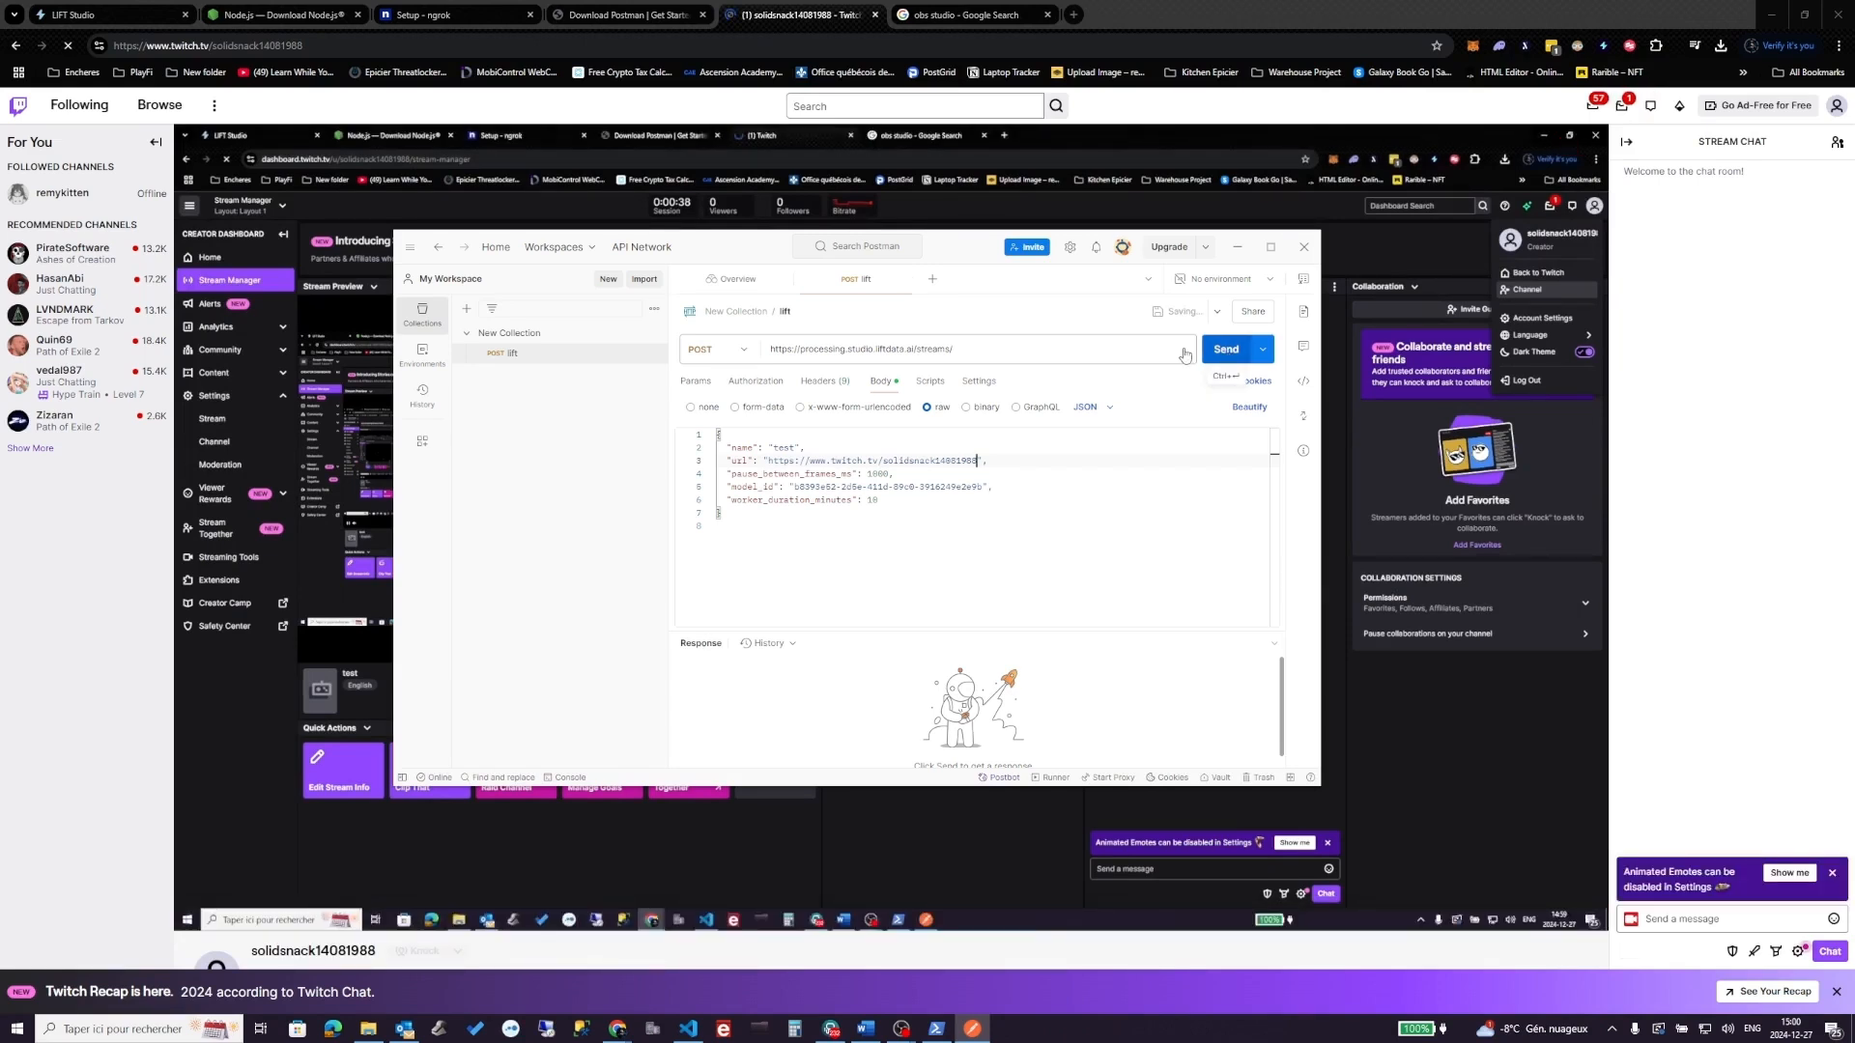
left_click(1185, 352)
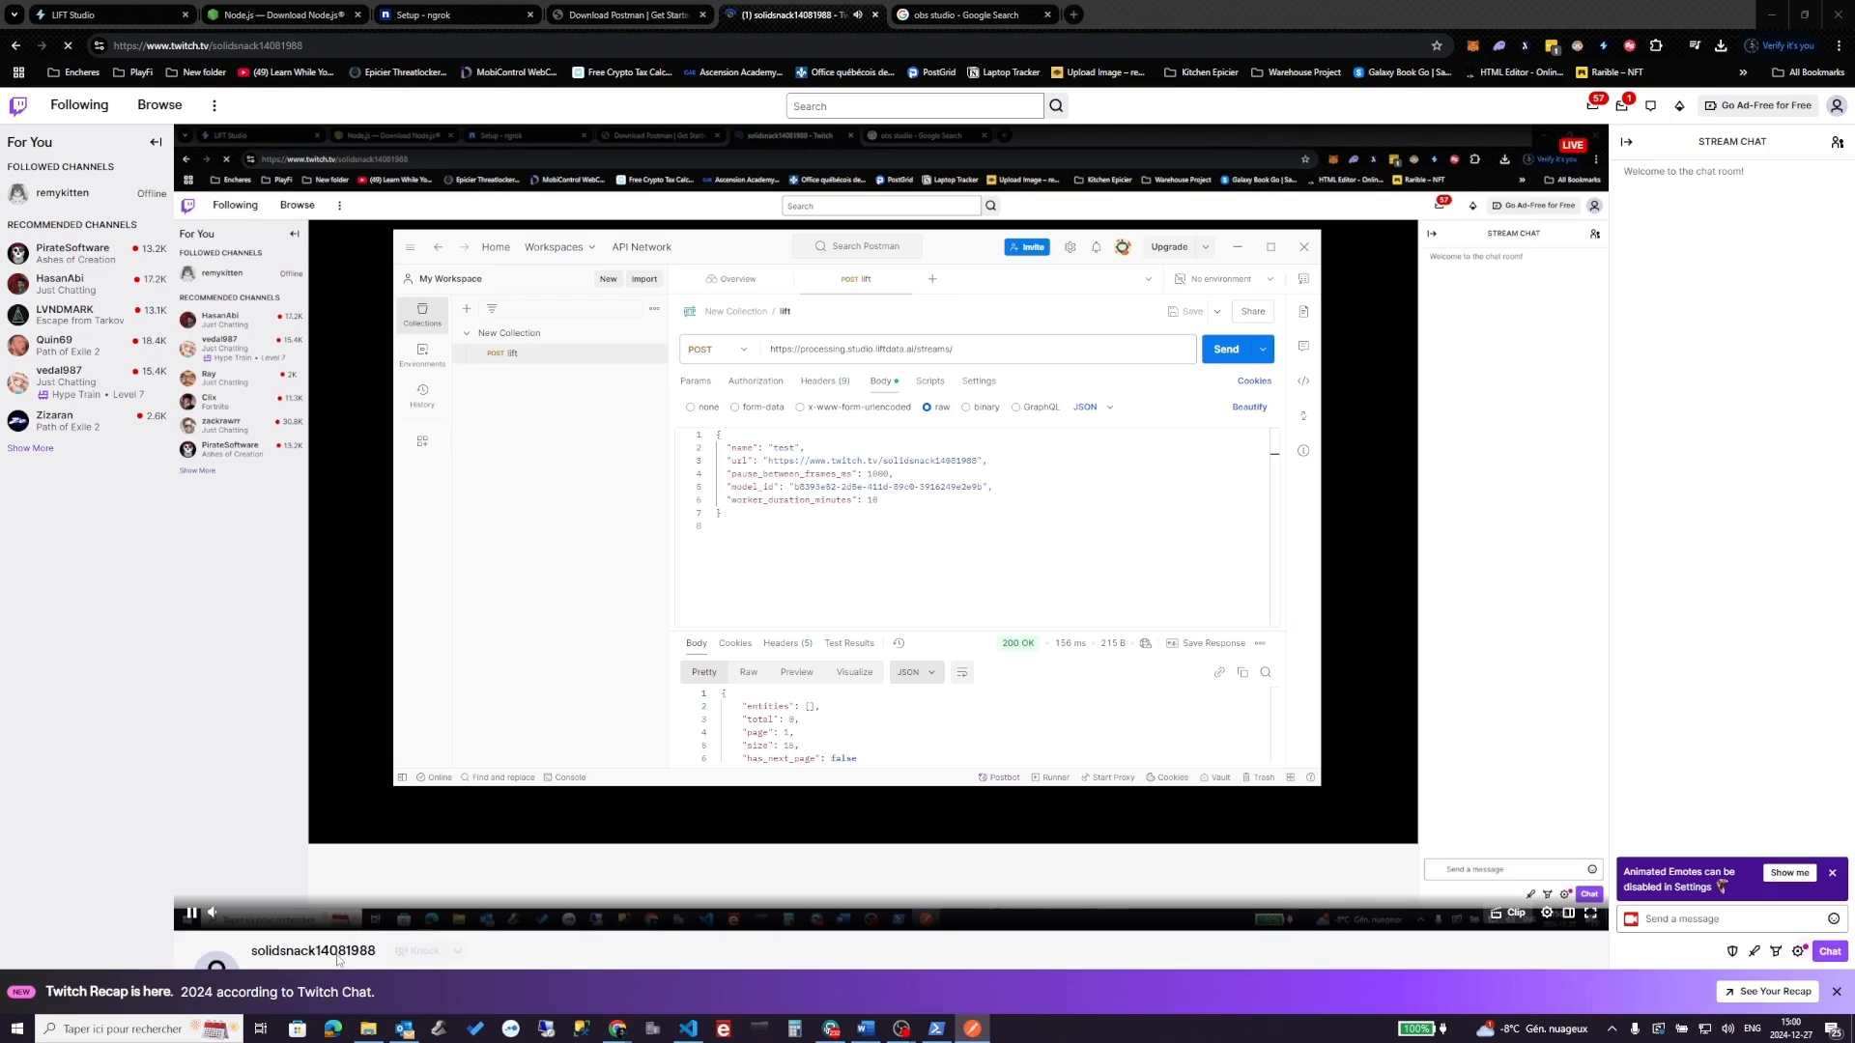
left_click(192, 913)
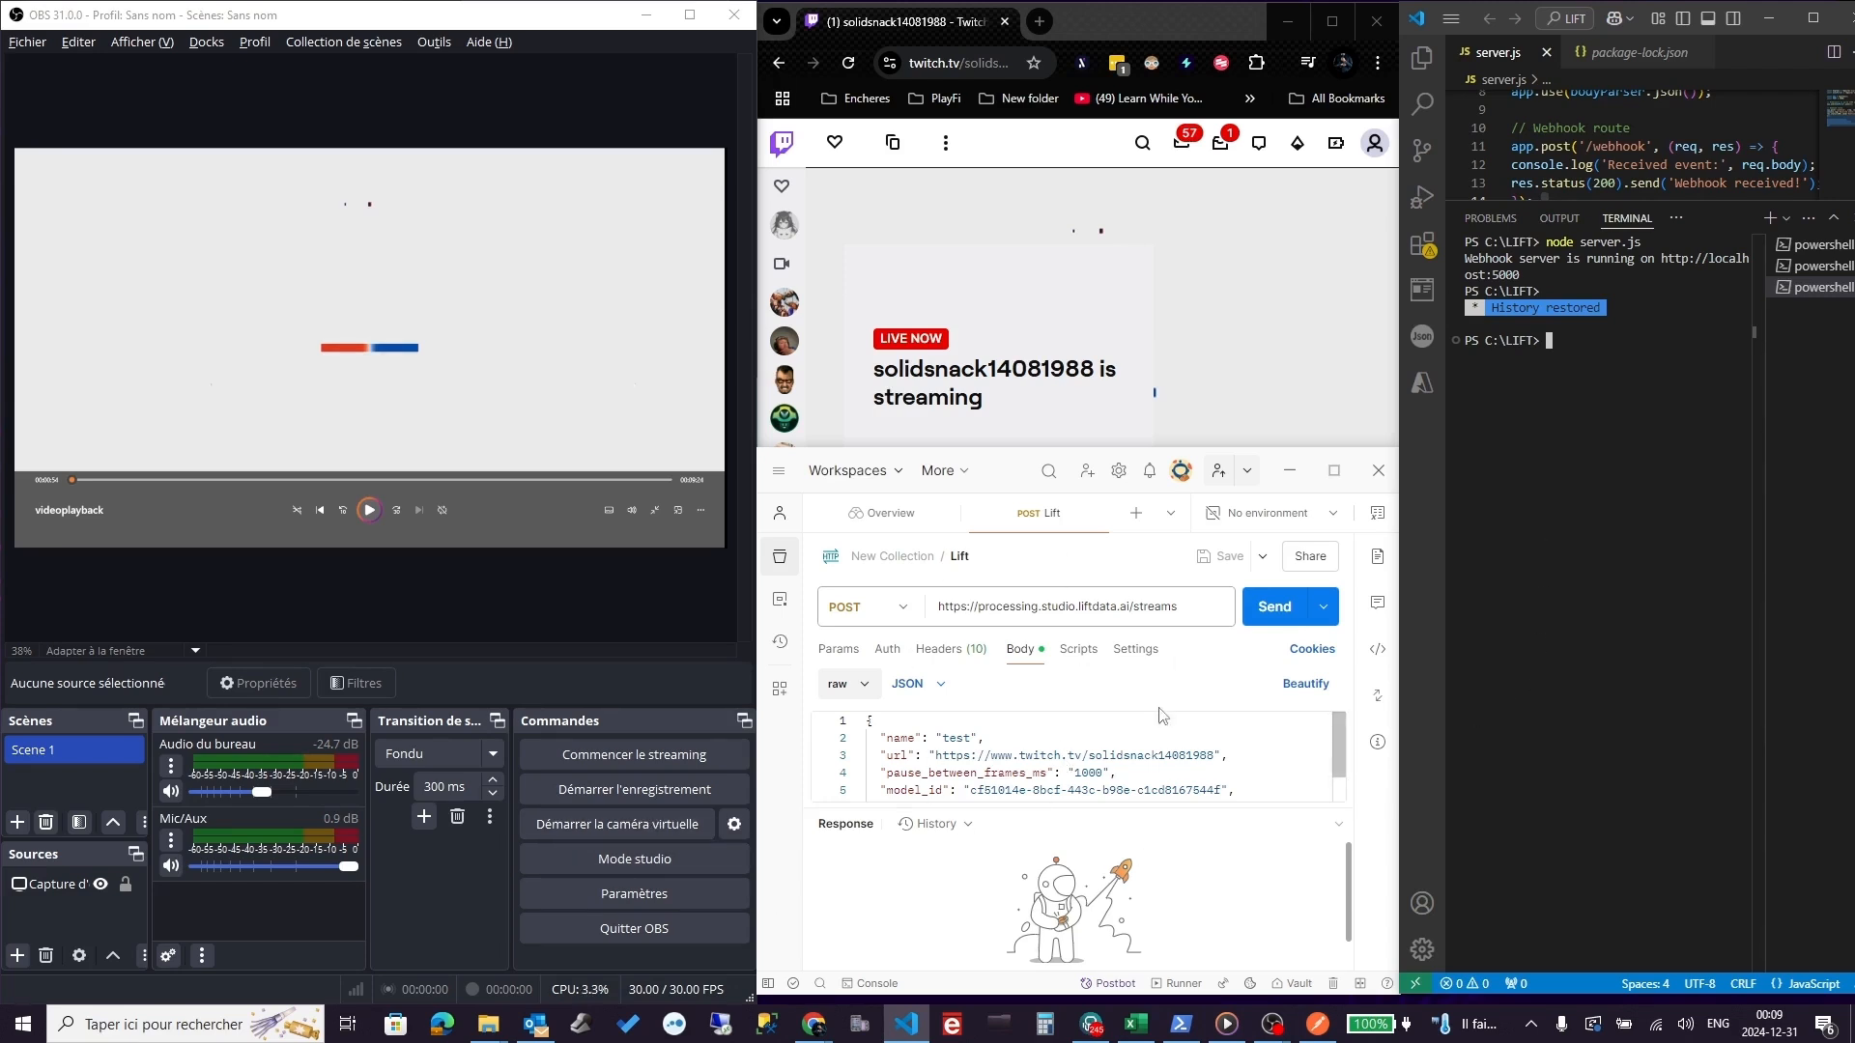
- Restart the OBS broadcast, resend the request for 201 Created, and rerun node server.js
left_click(639, 753)
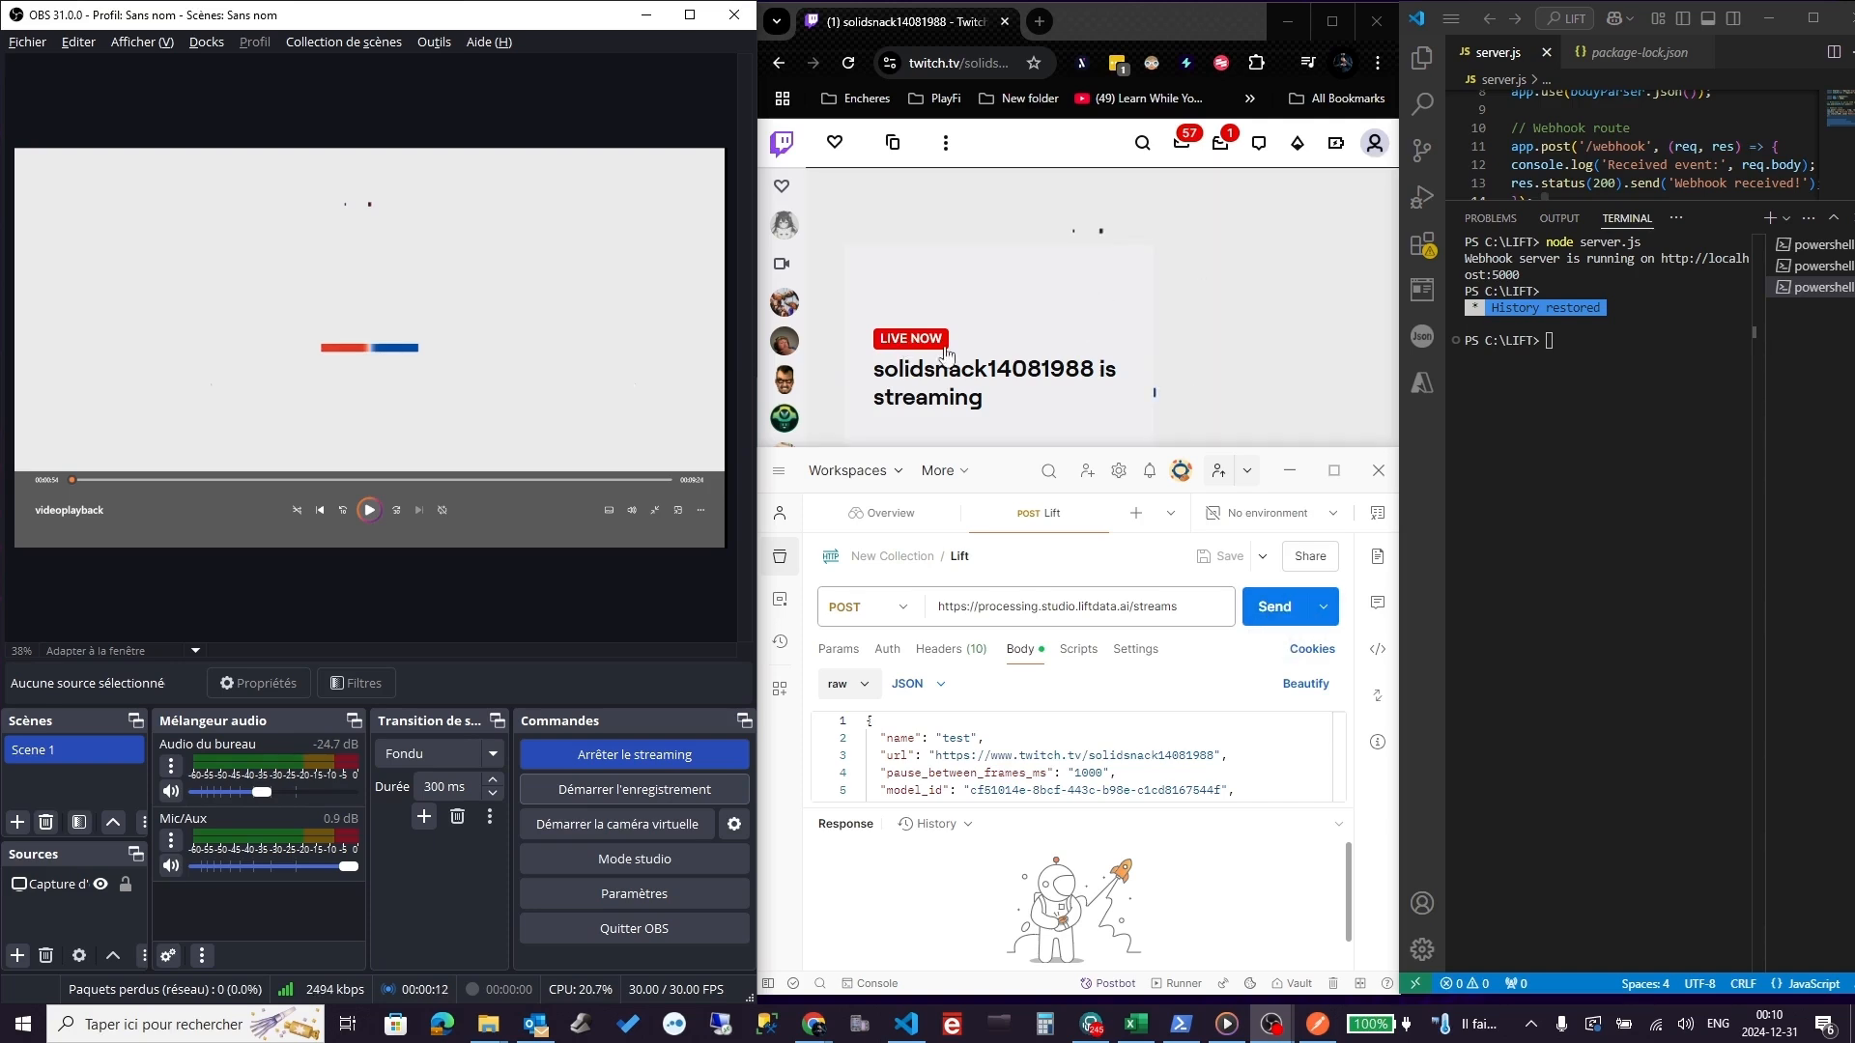
left_click(1285, 614)
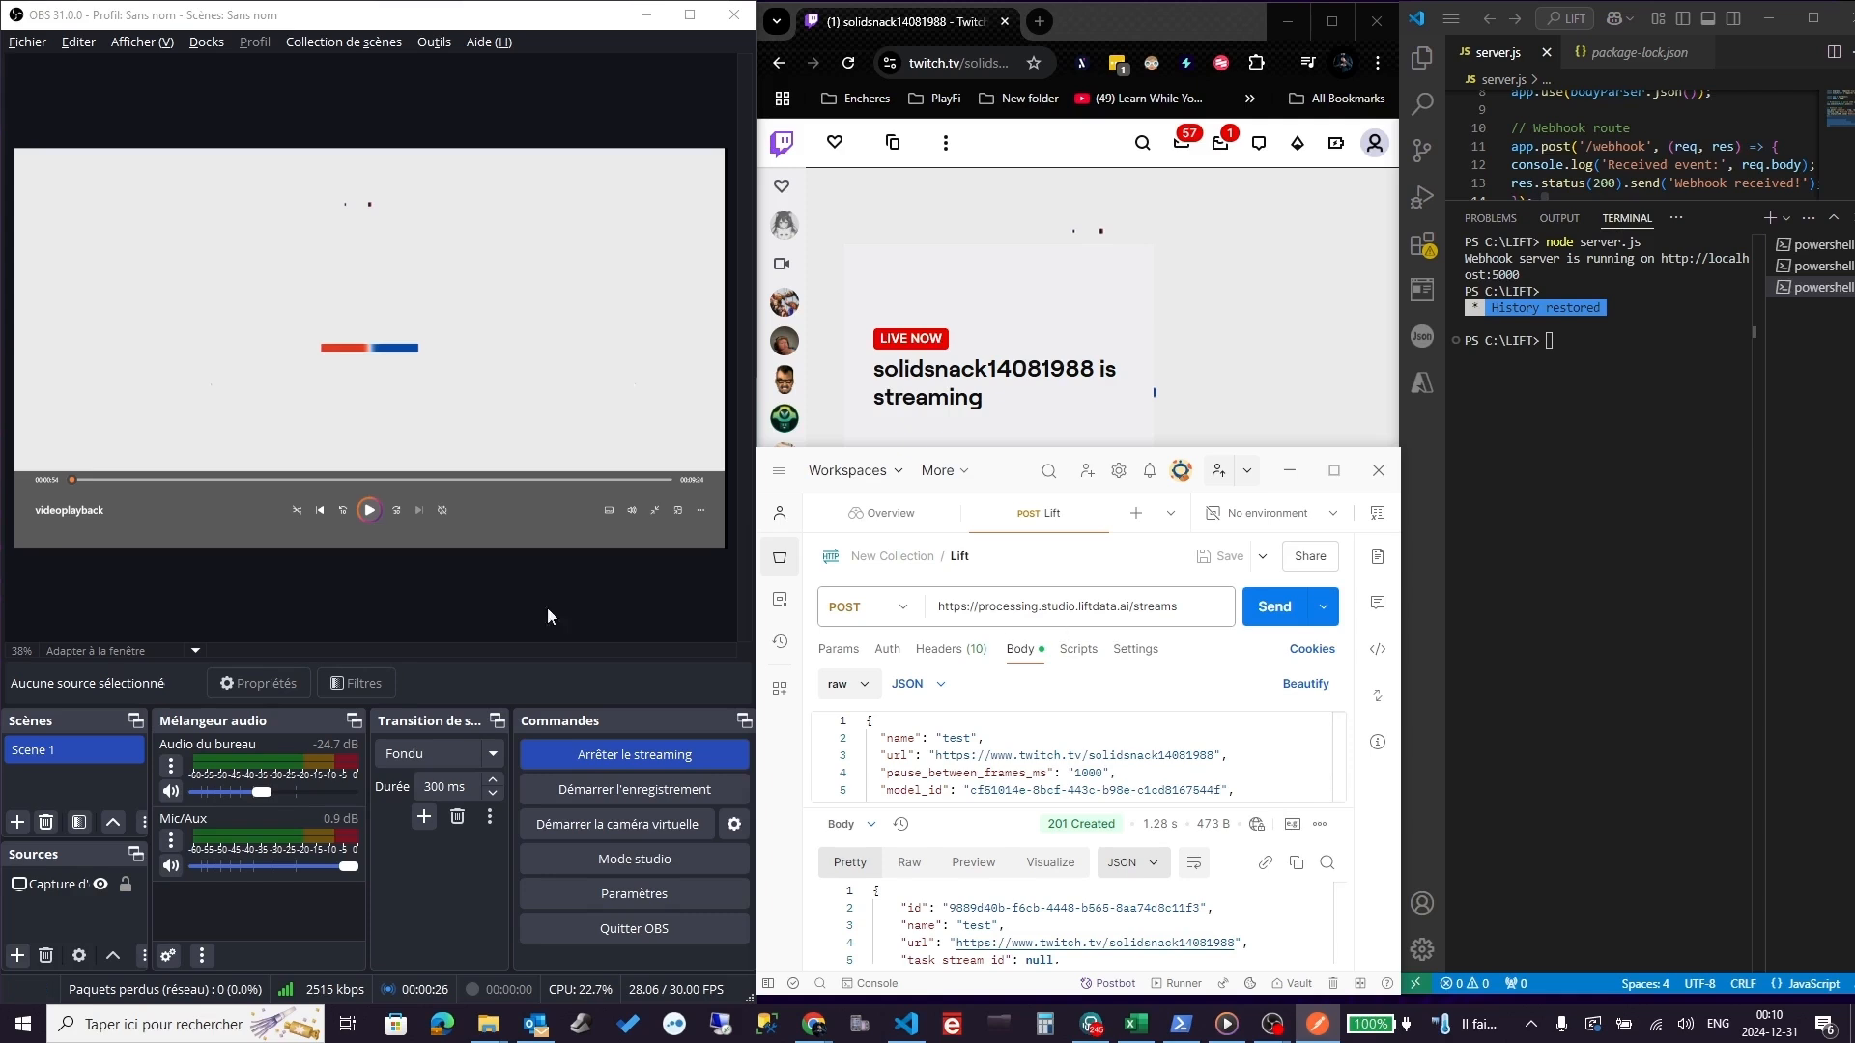
left_click(1618, 369)
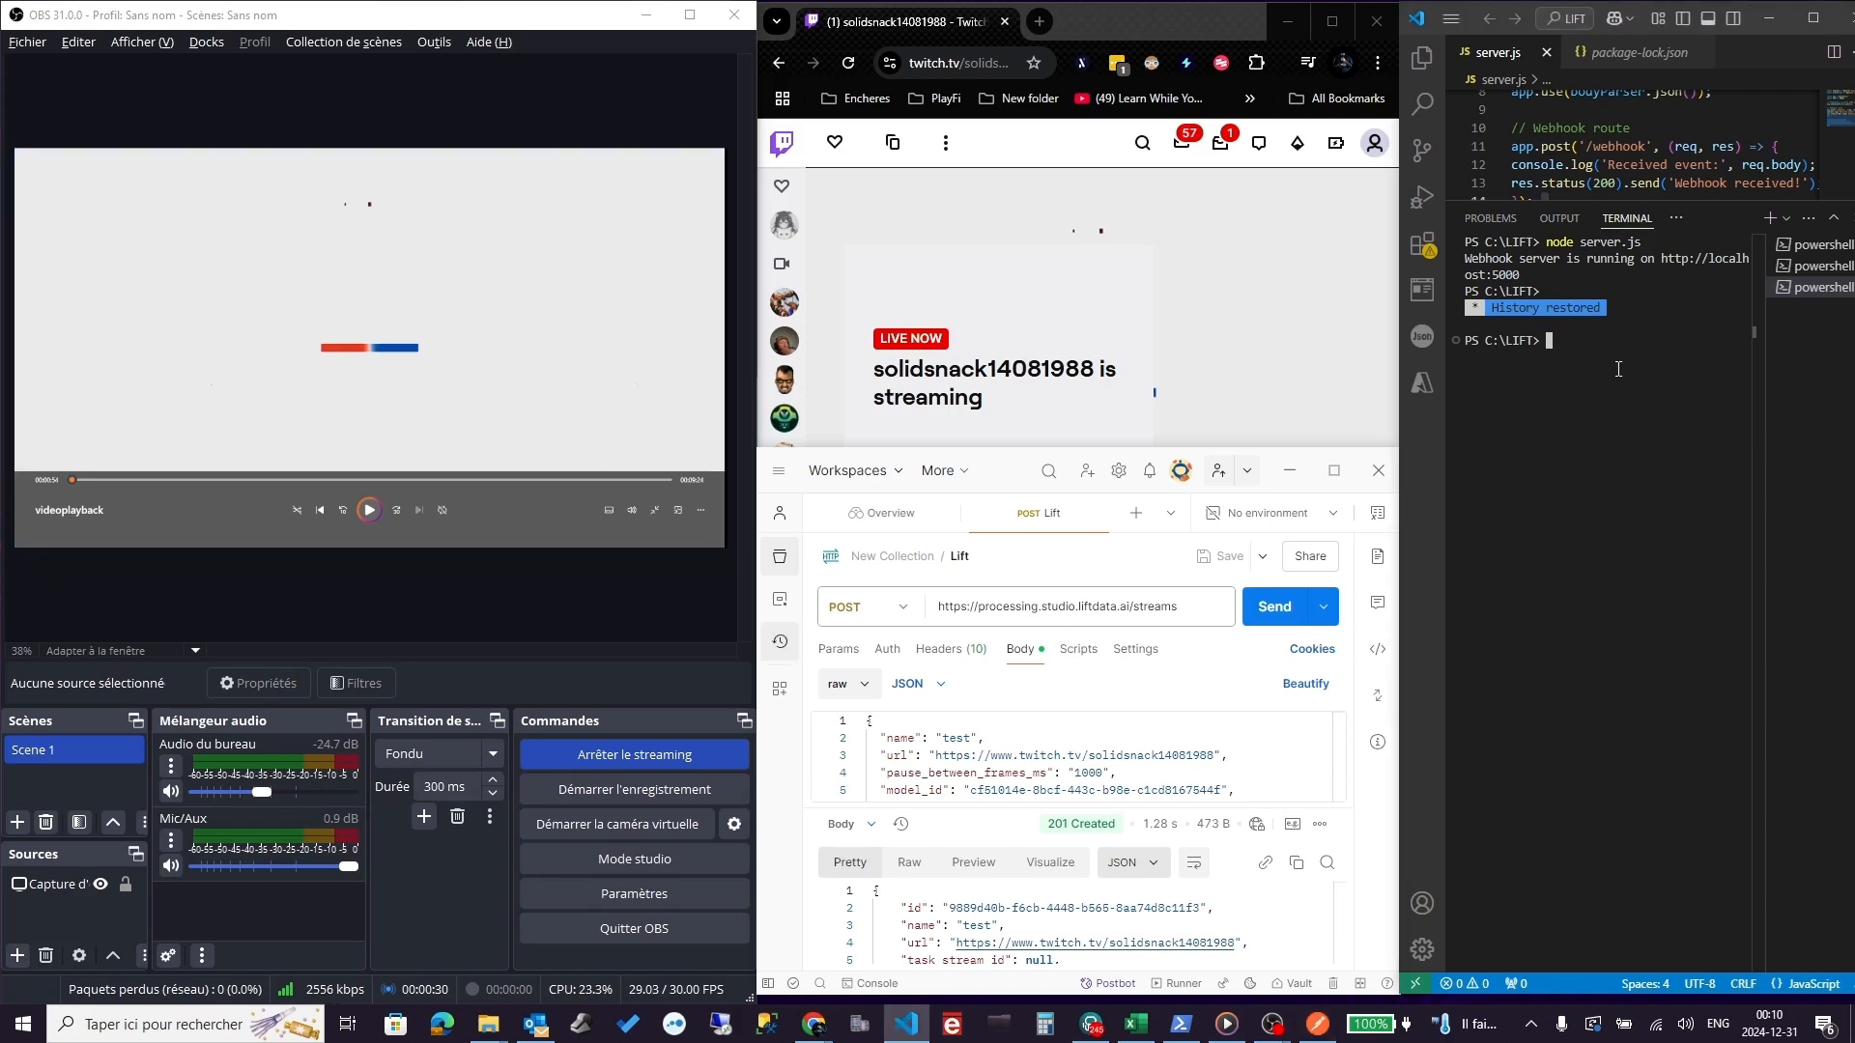
key("Up")
key("Return")
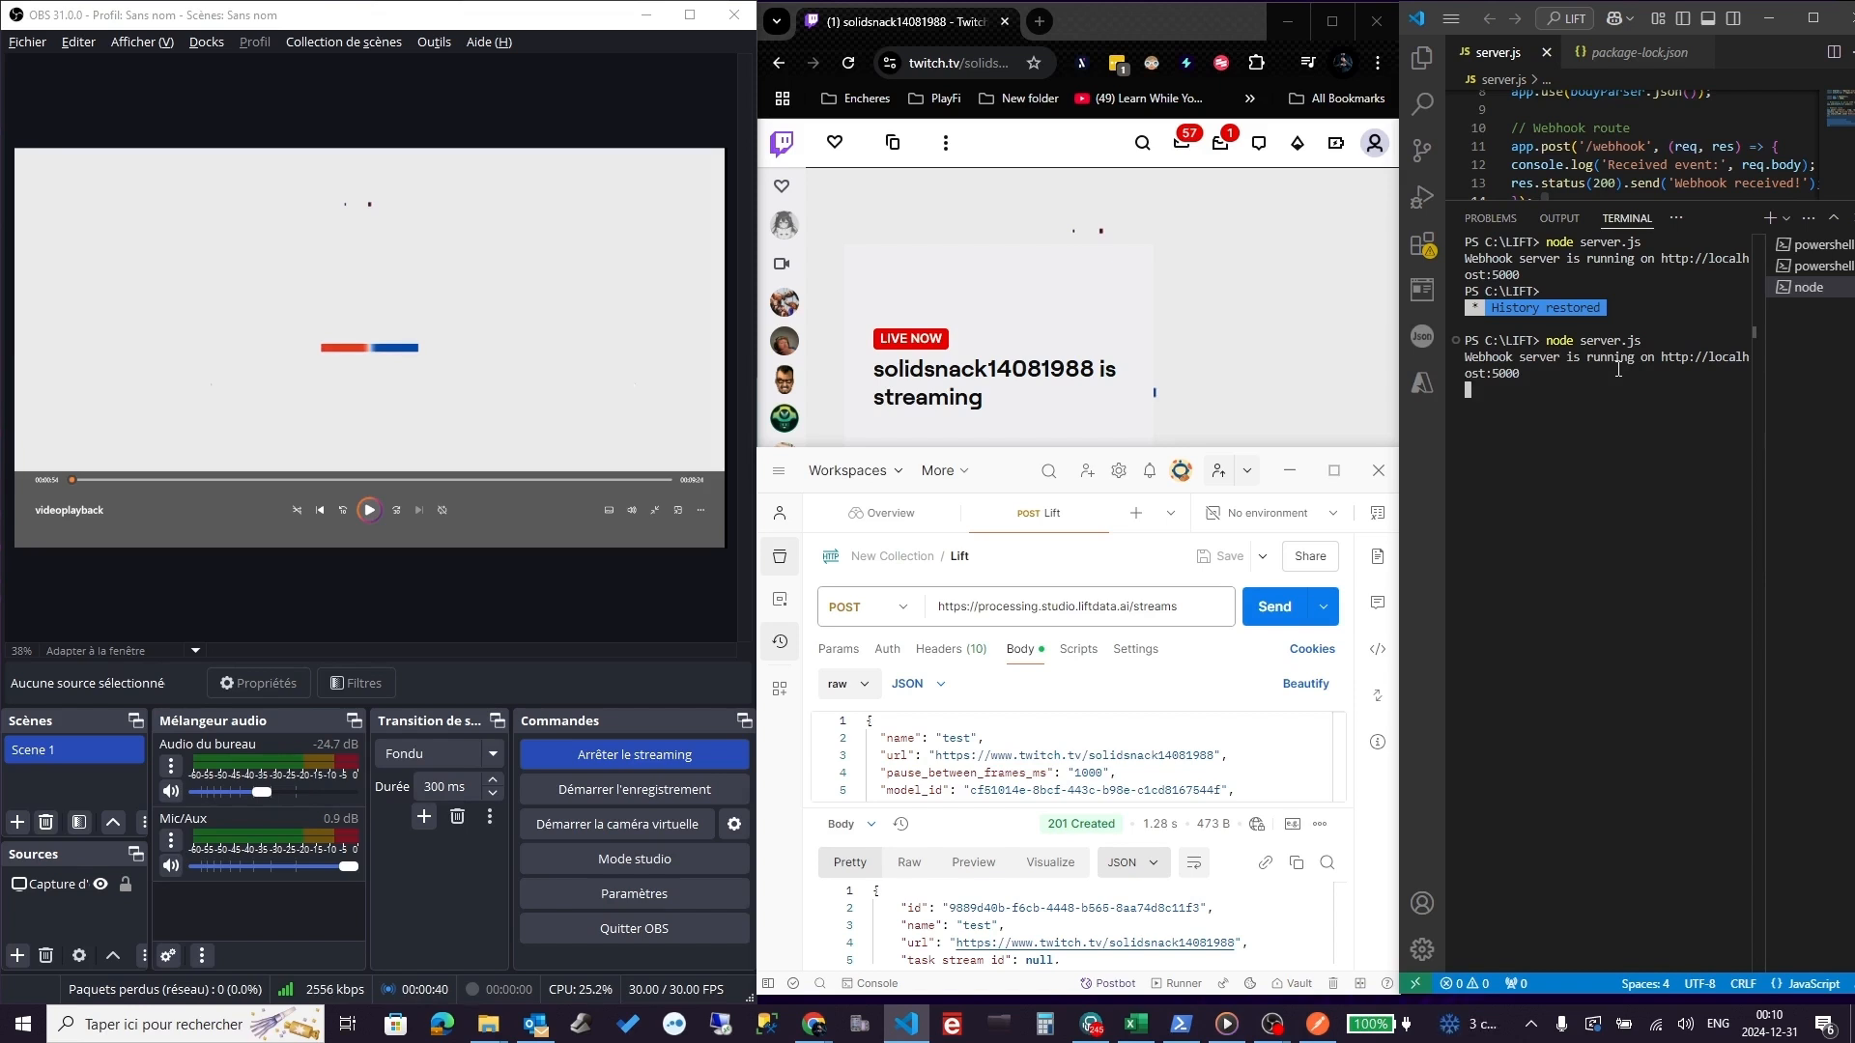
- Play the hockey video in the OBS media source so TOR vs MTL score events reach the webhook server
left_click(369, 510)
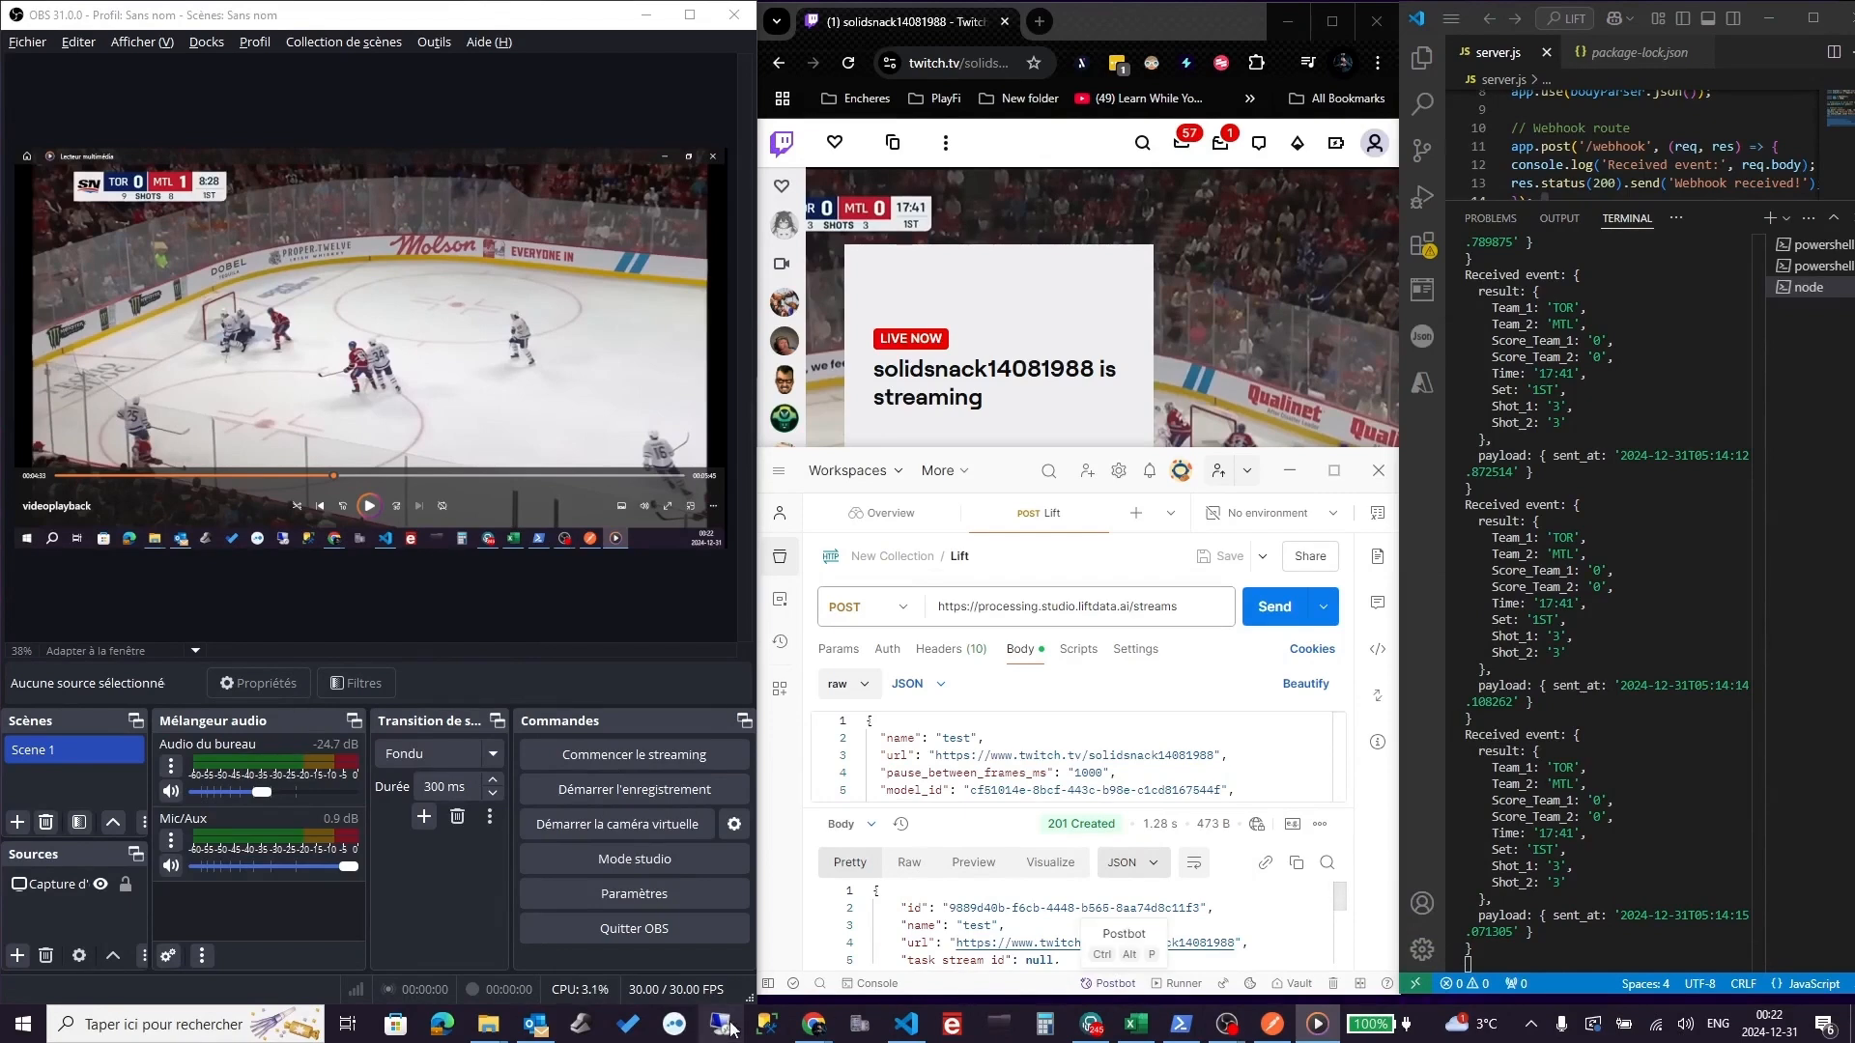
- Bring LIFT Studio forward and highlight the Processing results heading and Request column
mouse_move(829, 1005)
left_click(986, 927)
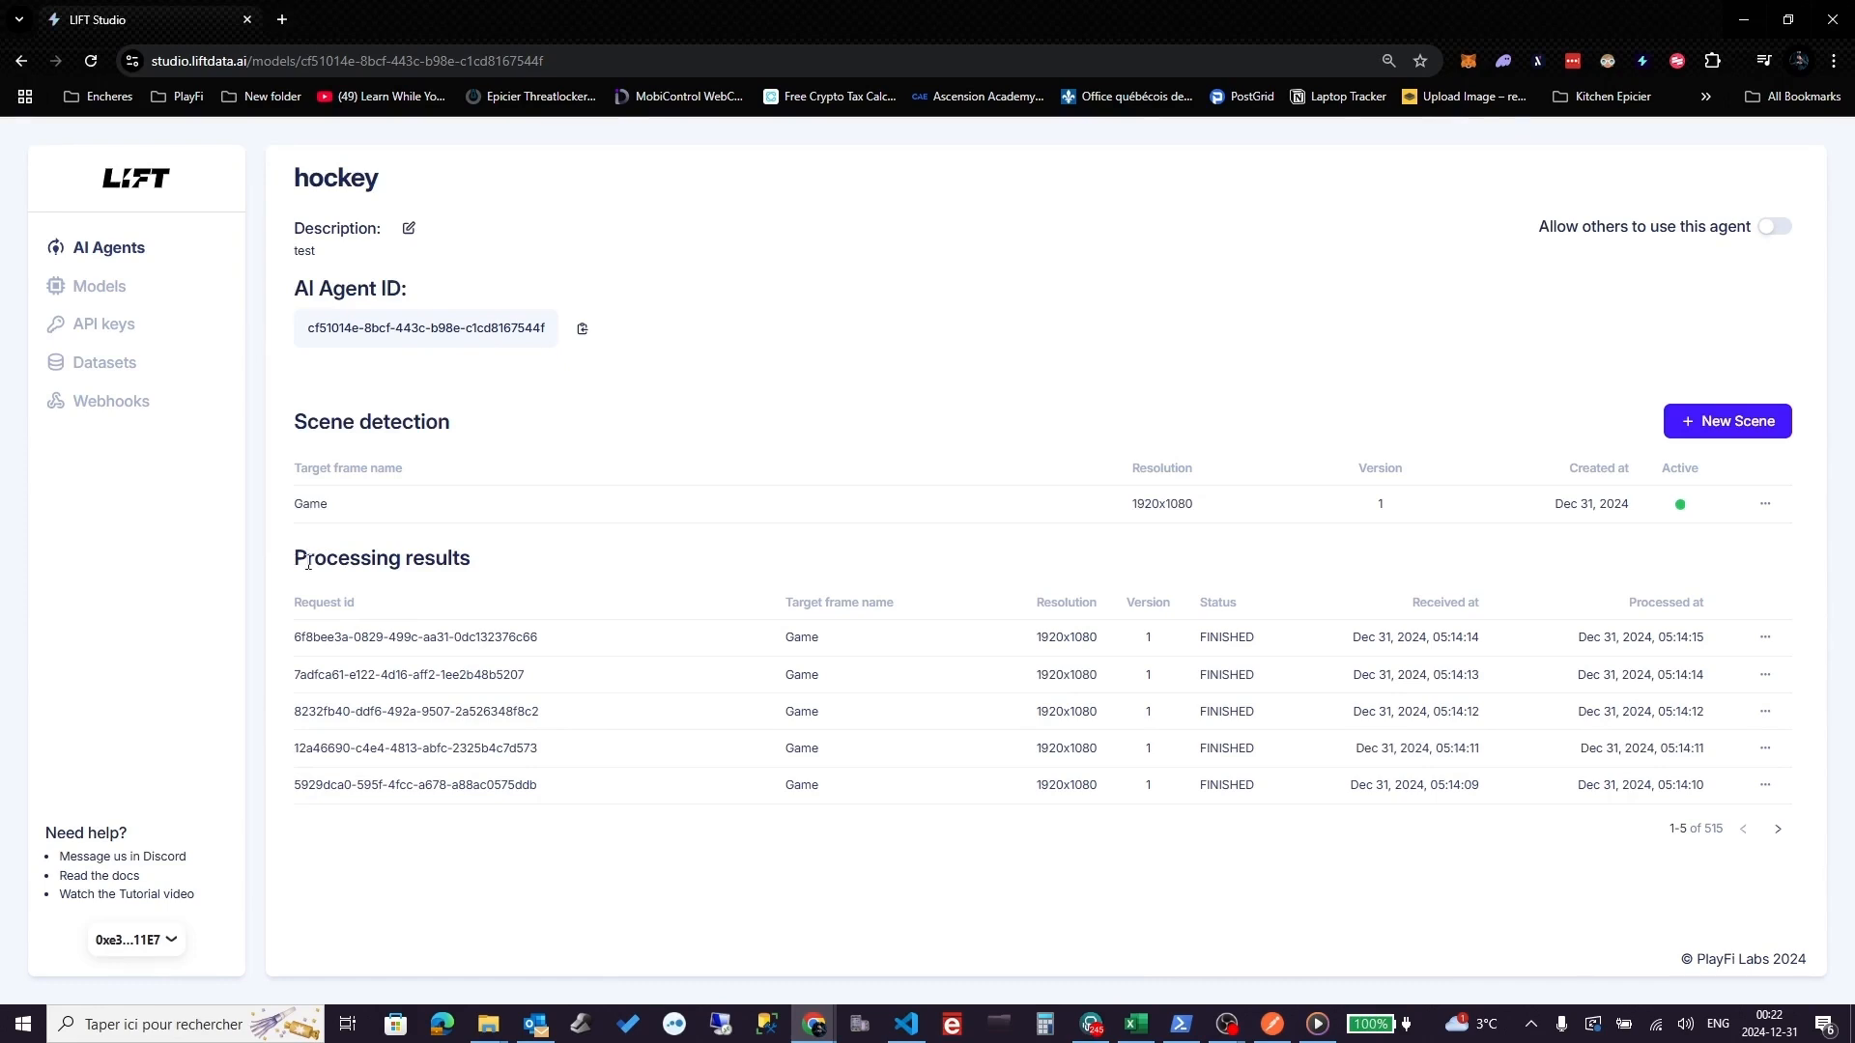
left_click_drag(296, 558, 483, 562)
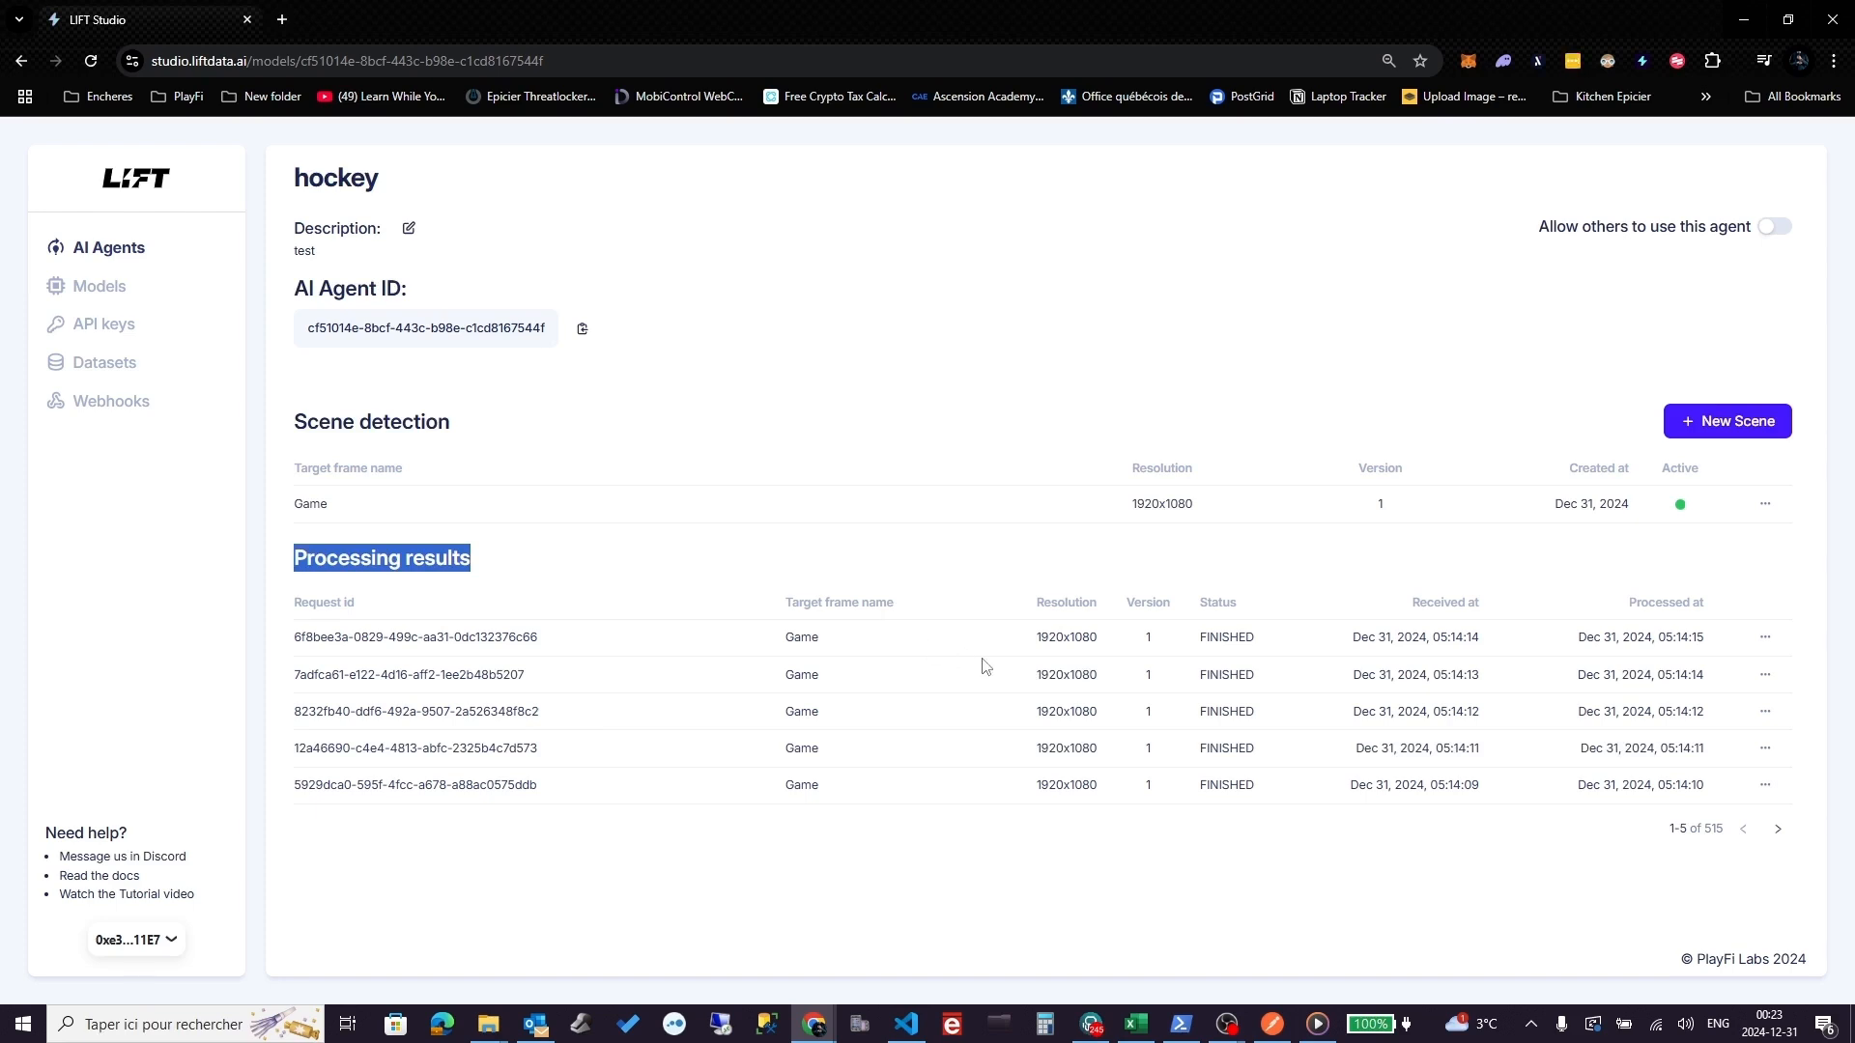
double_click(321, 609)
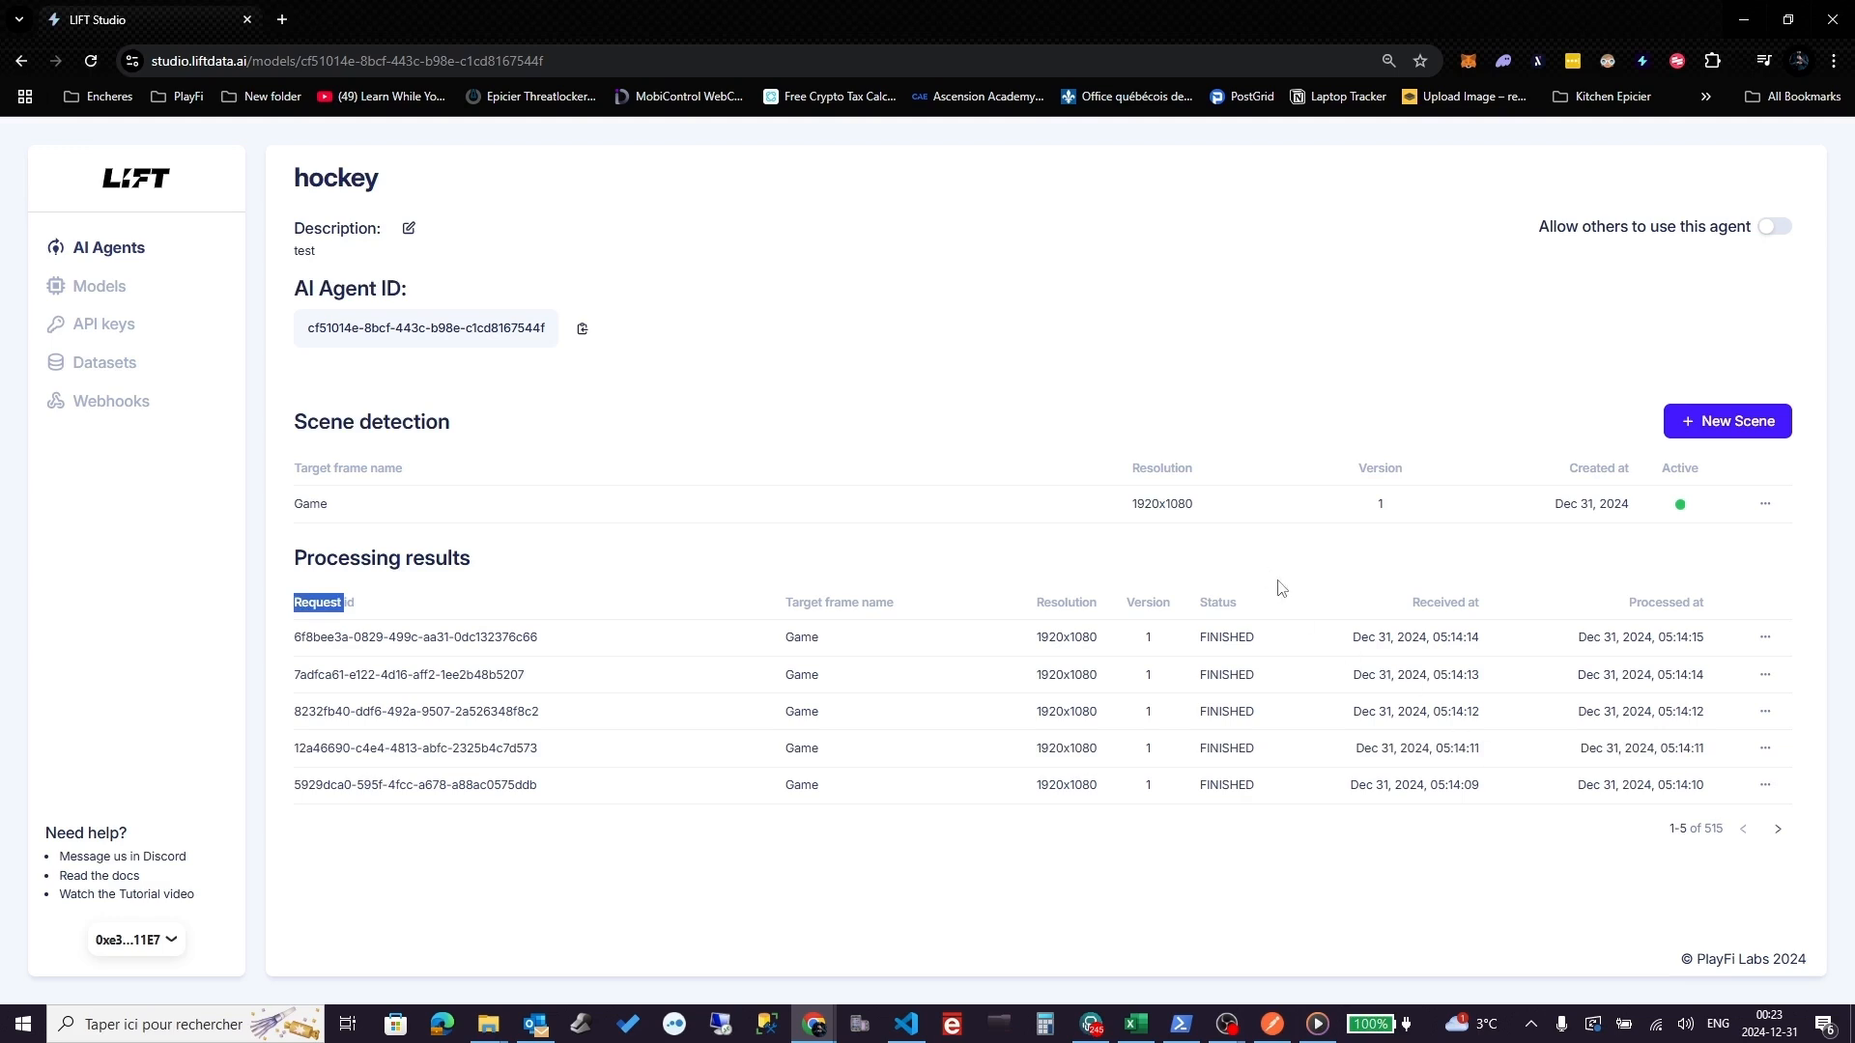
- Page through the processing results to entries 21–25 of 515
left_click(1781, 837)
left_click(1782, 837)
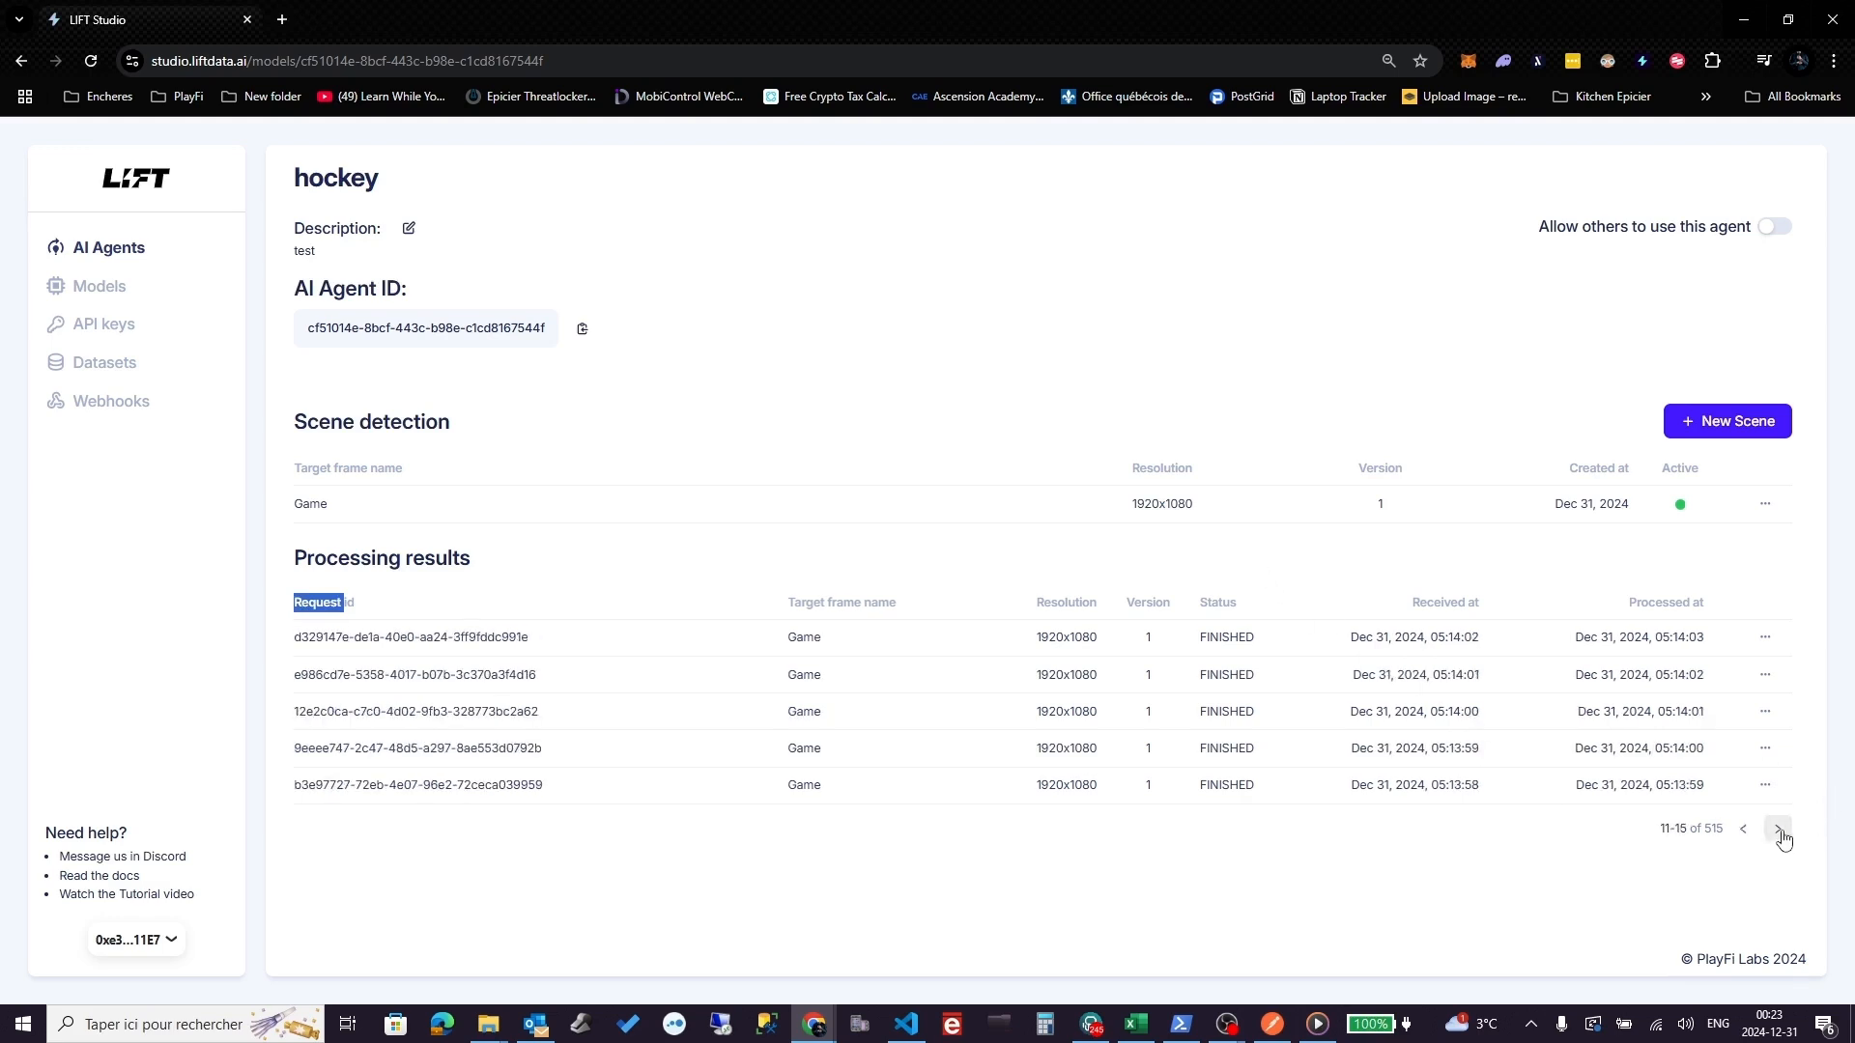
left_click(1785, 836)
left_click(1786, 834)
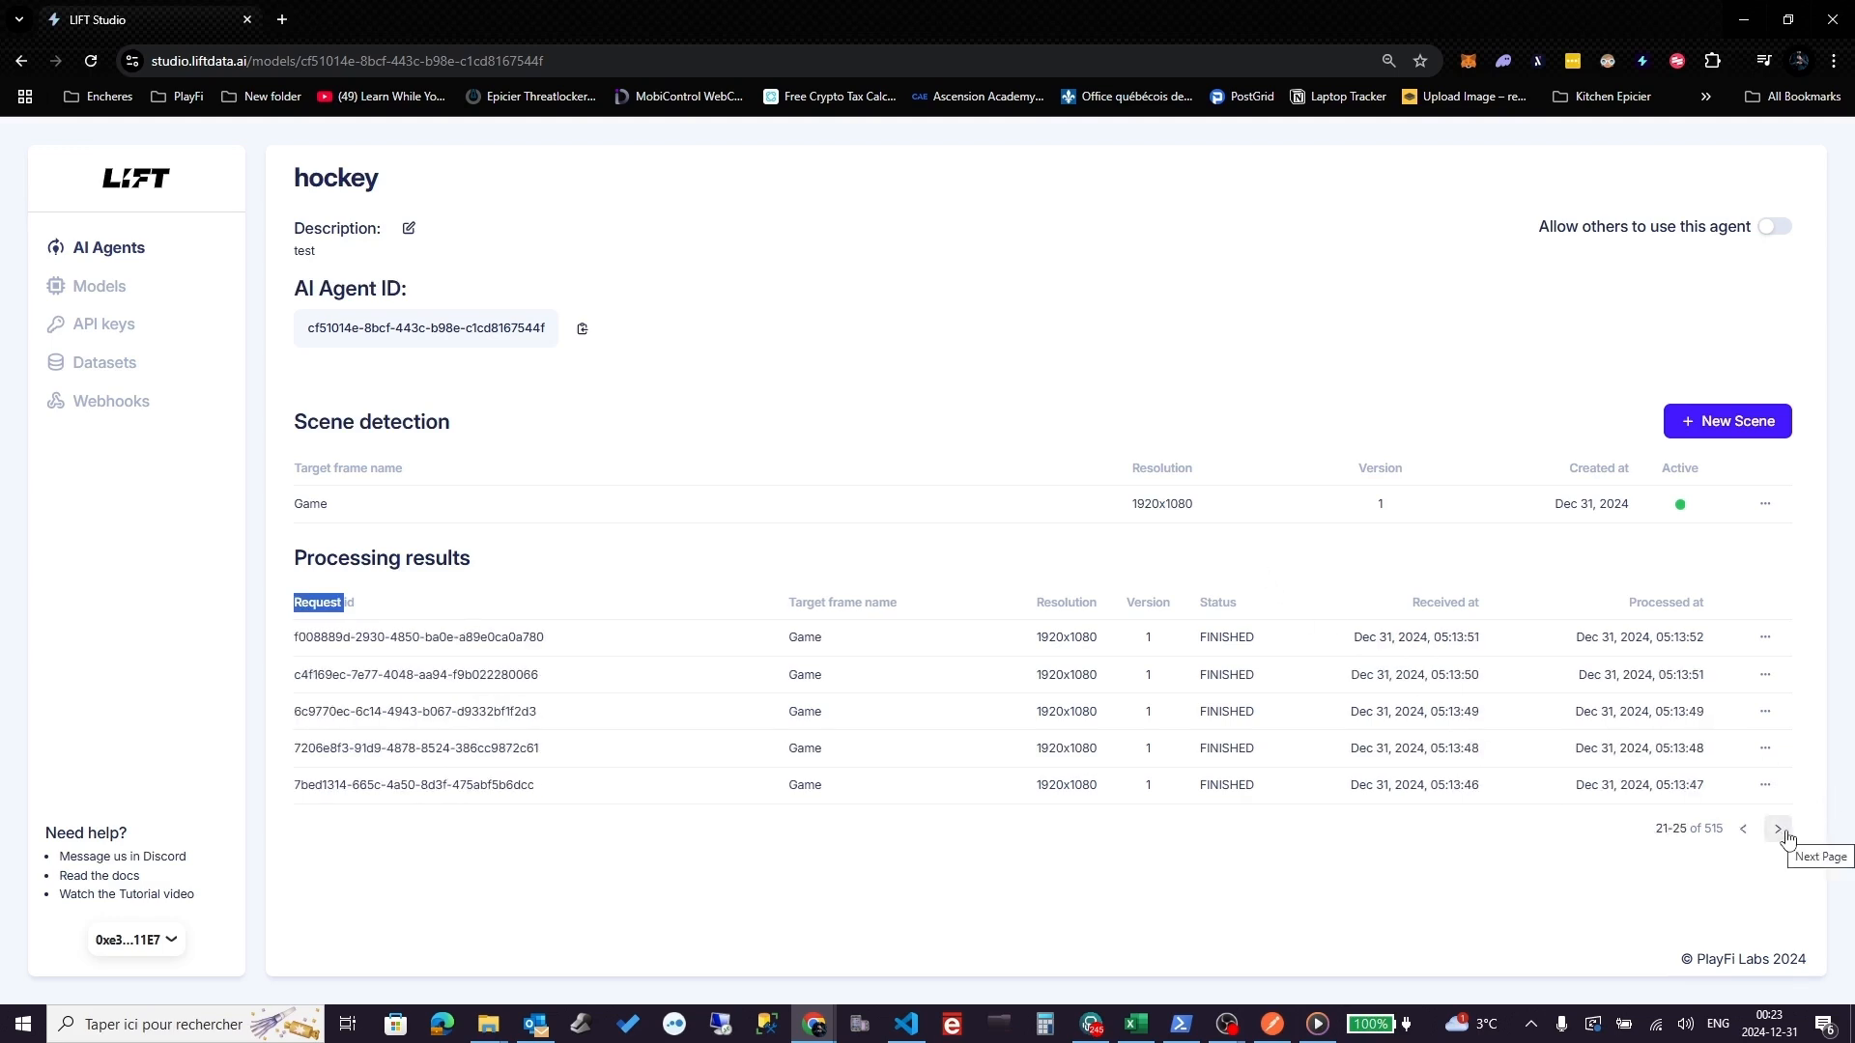
left_click(1787, 837)
left_click(1785, 838)
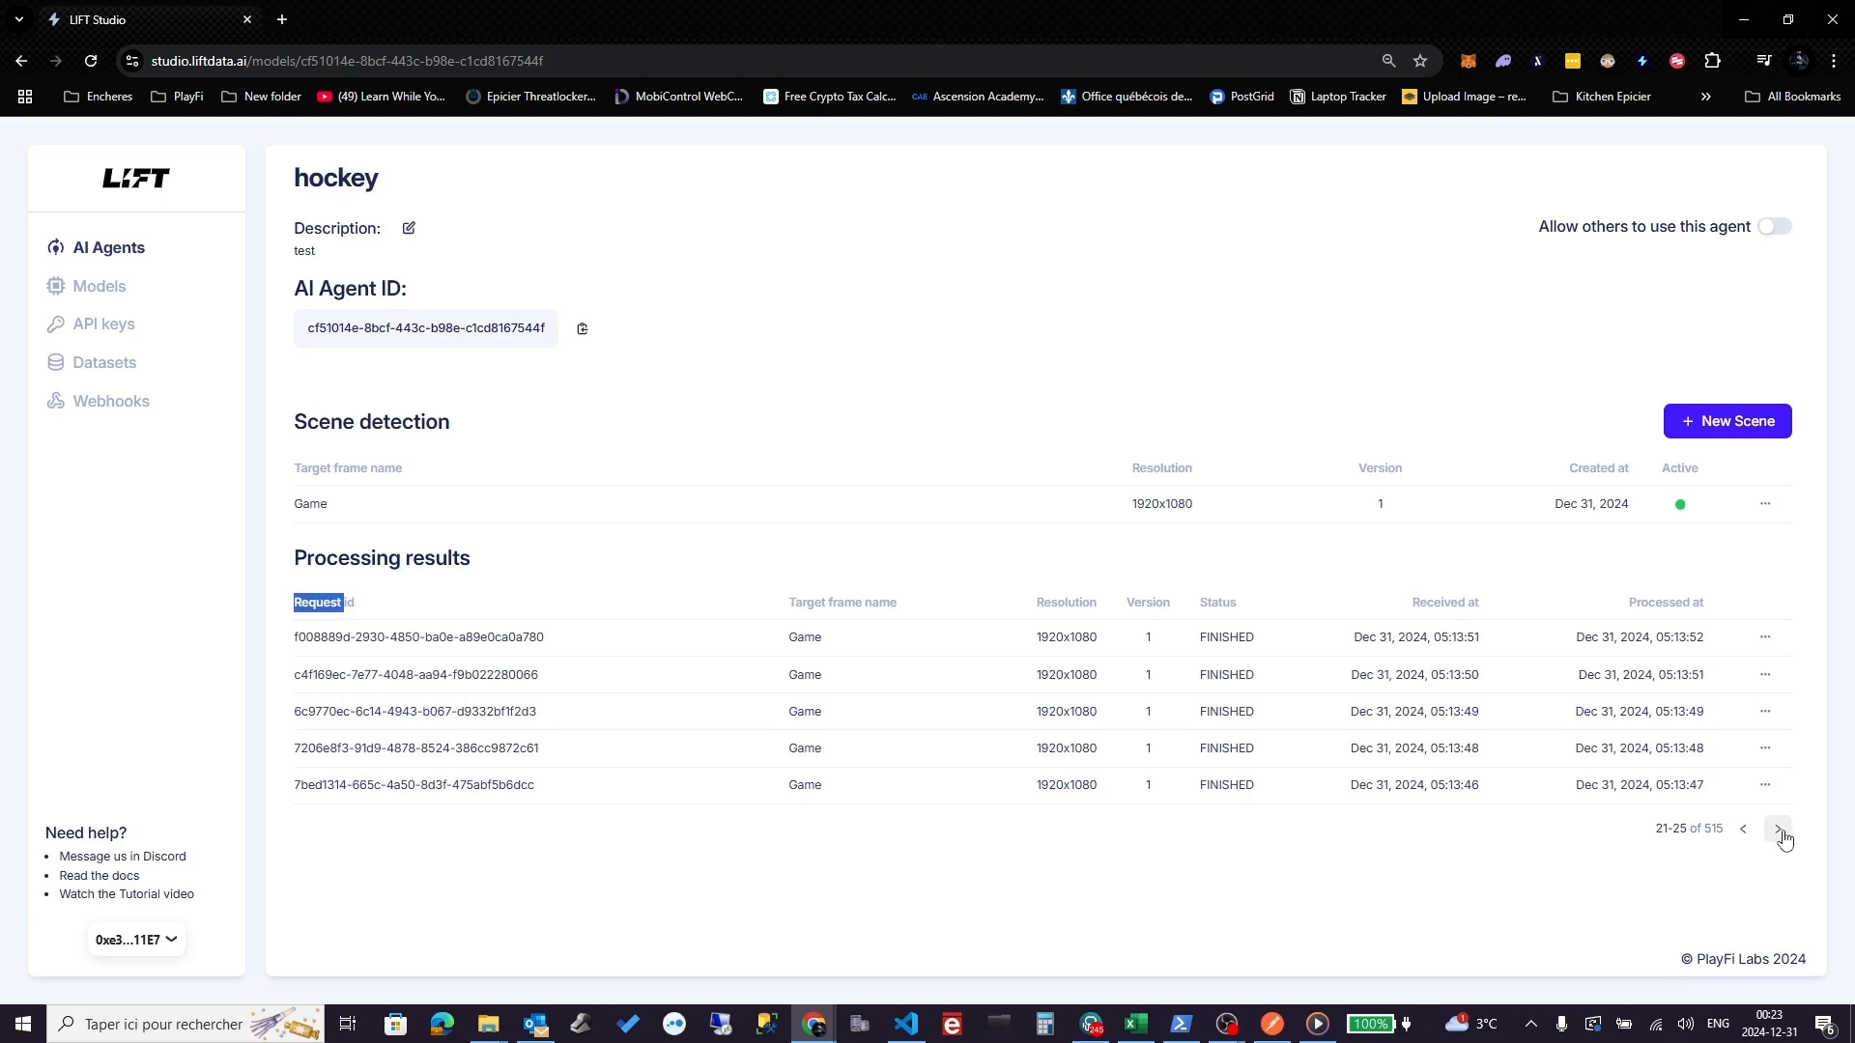